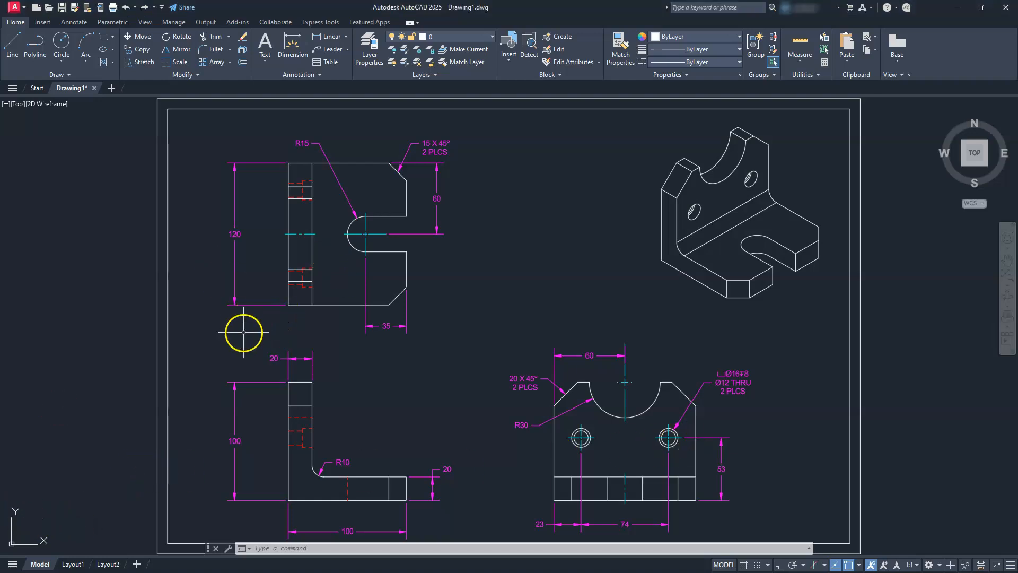
# - Create a new drawing with the grid off and ortho mode on, and check the active object snap modes
pyautogui.click(113, 87)
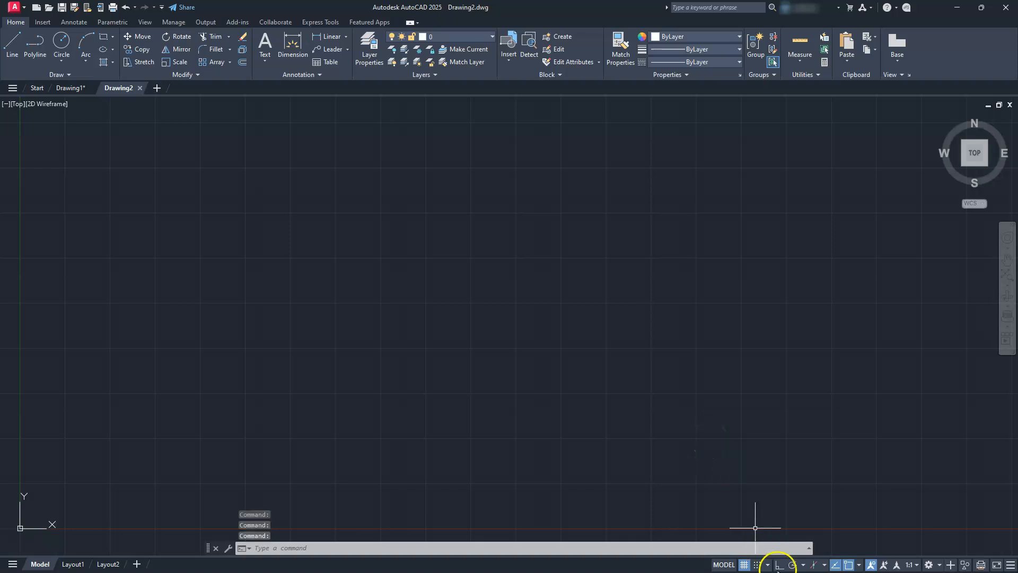
pyautogui.click(744, 564)
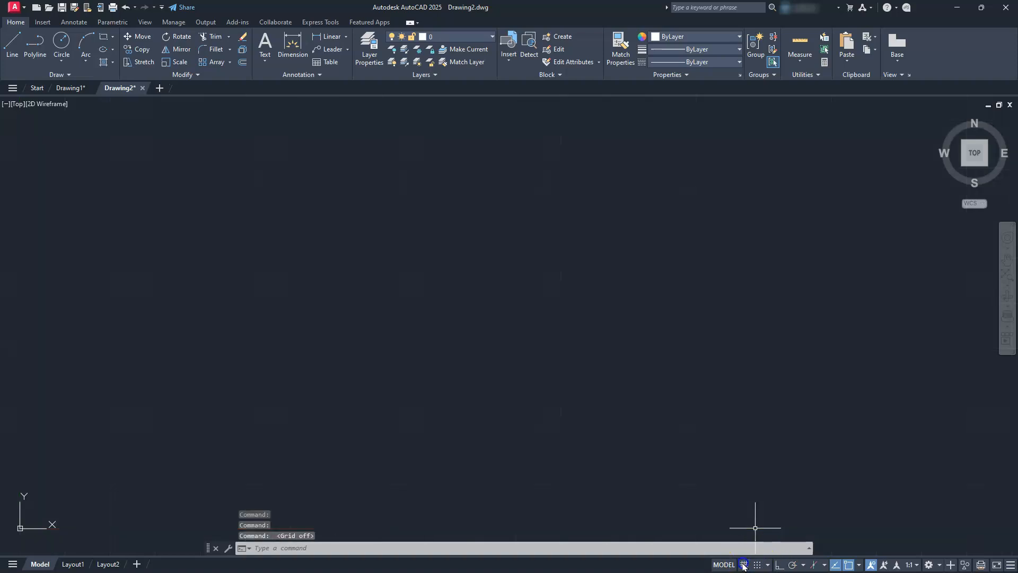
pyautogui.click(778, 566)
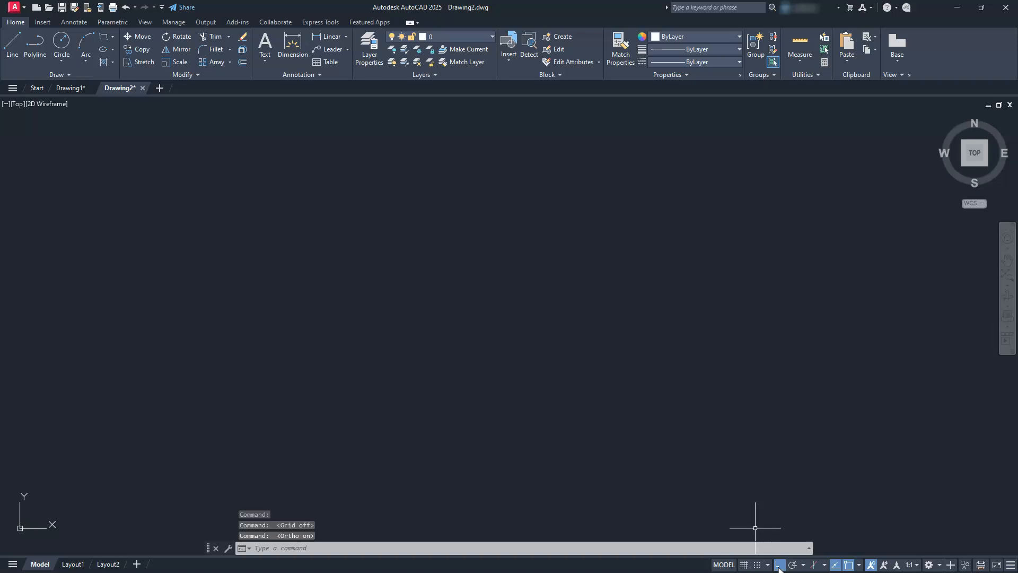
pyautogui.click(859, 566)
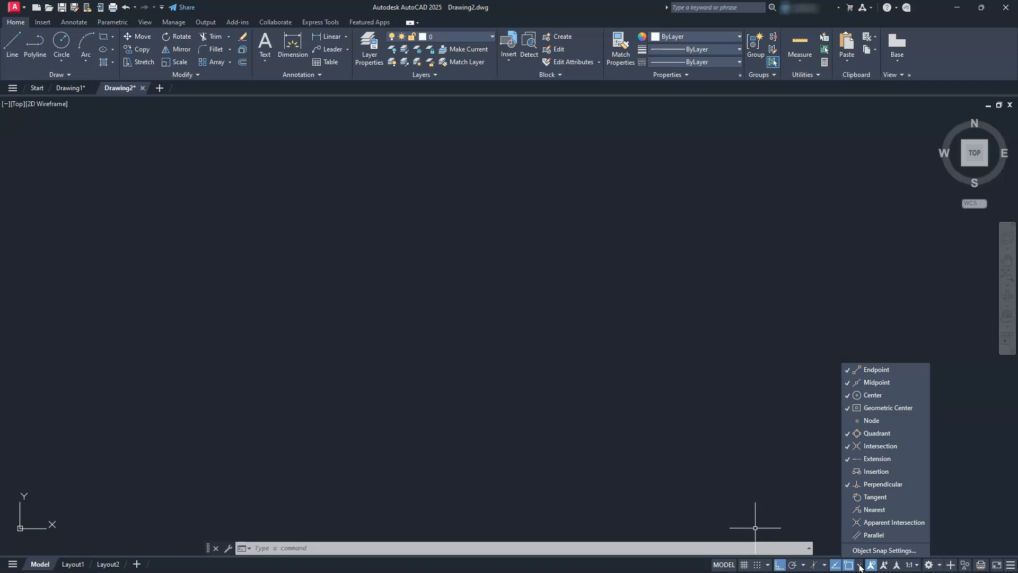
pyautogui.click(528, 319)
# - Draw a 100-unit vertical line downward as the outer edge of the bracket's side view
pyautogui.click(13, 42)
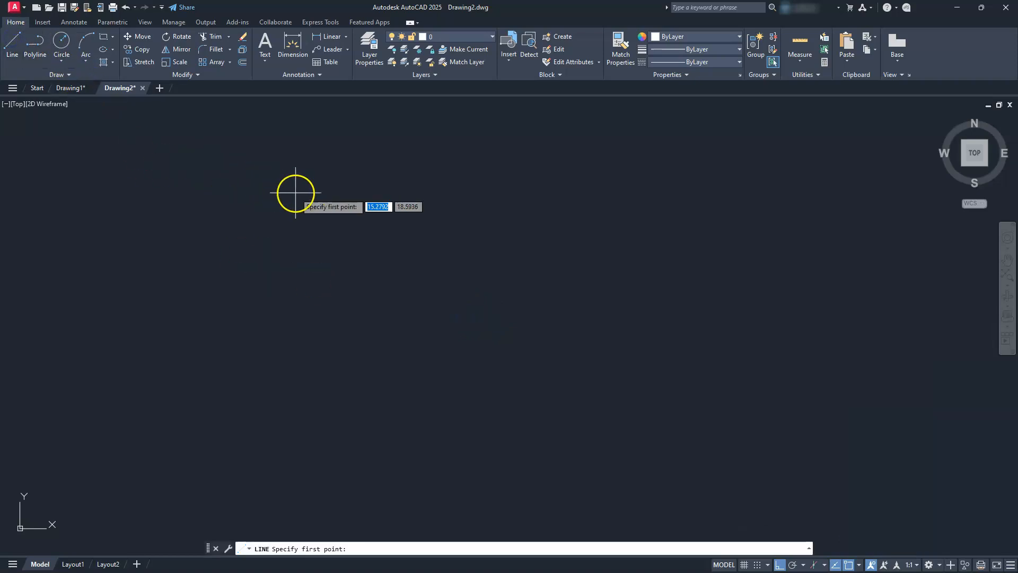
pyautogui.click(286, 173)
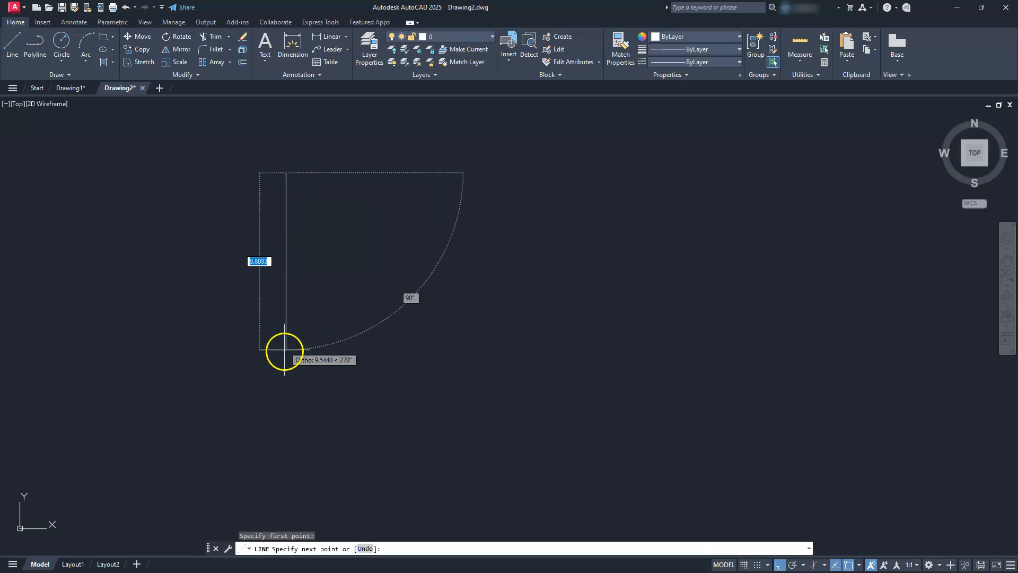
pyautogui.press('Return')
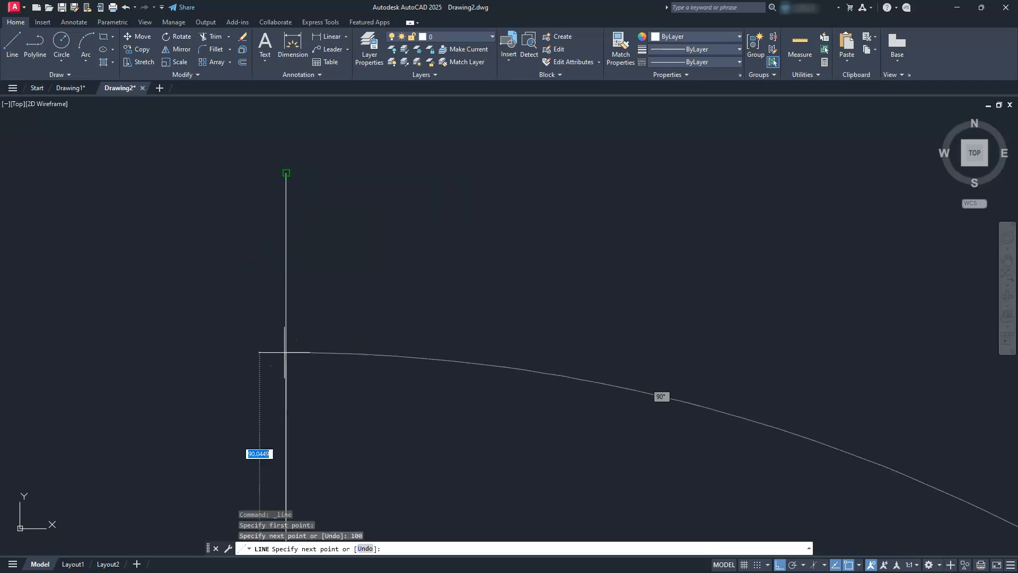
pyautogui.scroll(-4, 286, 317)
pyautogui.moveTo(326, 383); pyautogui.dragTo(325, 272, button='middle')
pyautogui.moveTo(377, 388); pyautogui.dragTo(377, 334, button='middle')
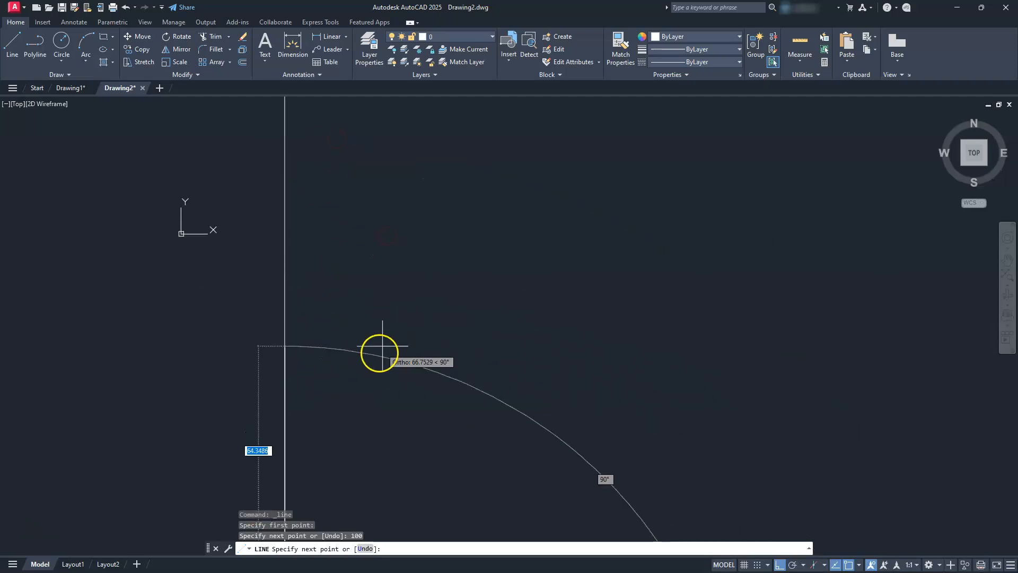
pyautogui.press('Escape')
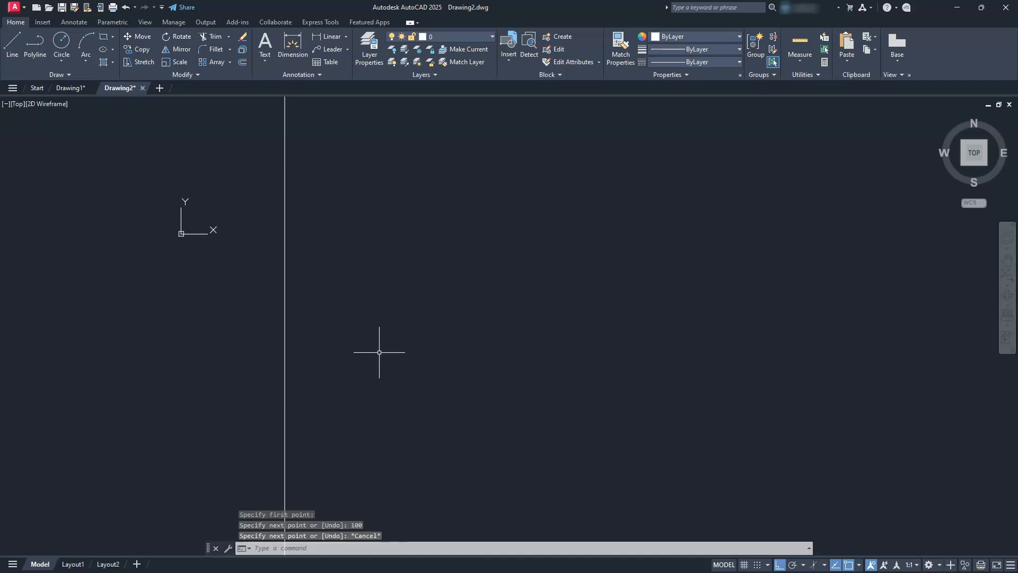
pyautogui.scroll(-4, 379, 352)
pyautogui.moveTo(379, 418); pyautogui.dragTo(354, 383, button='middle')
pyautogui.scroll(2, 354, 384)
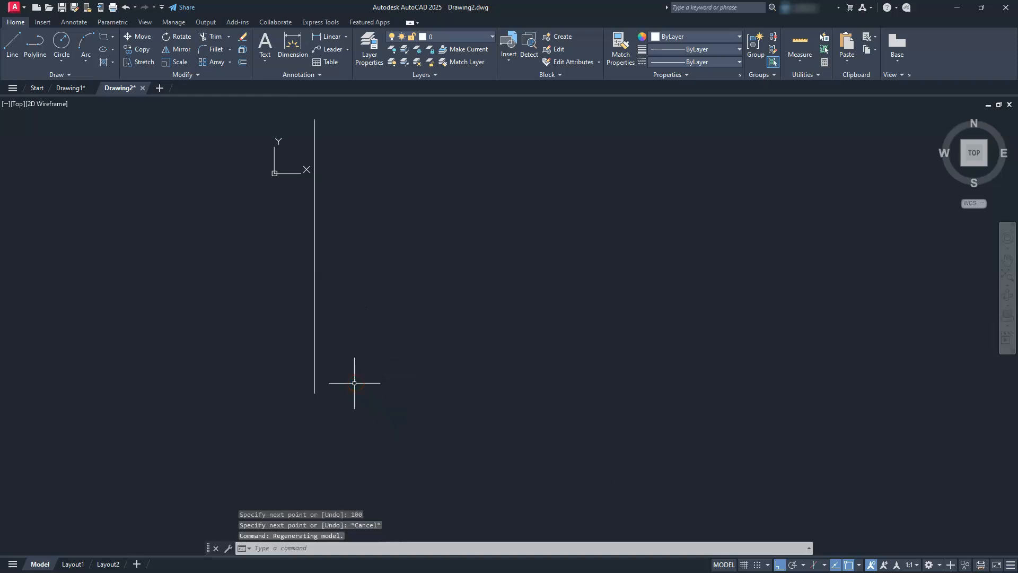
# - From the vertical line's lower end, draw the base 100 units to the right and its end edge 20 units up
pyautogui.click(12, 42)
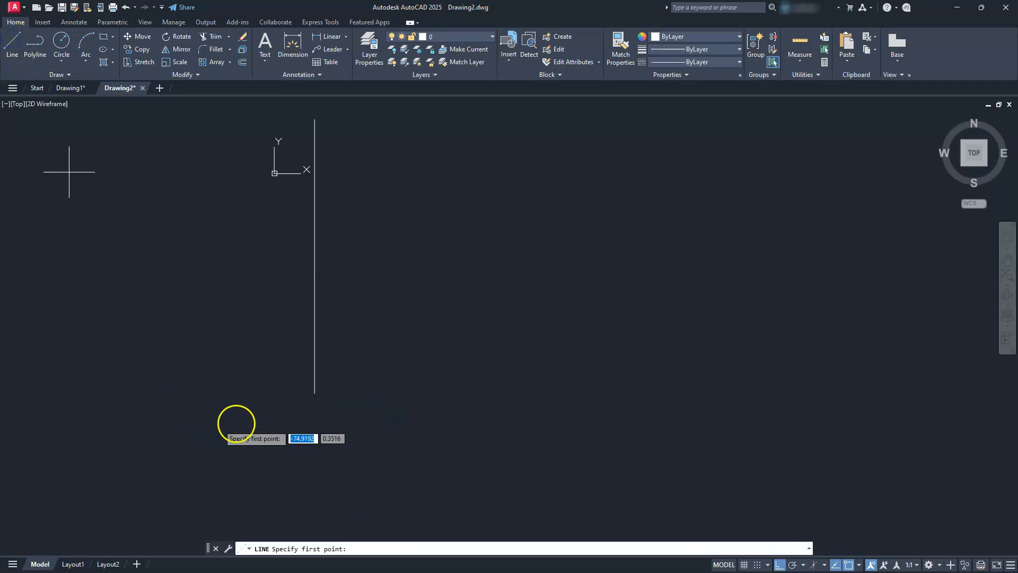
pyautogui.click(315, 393)
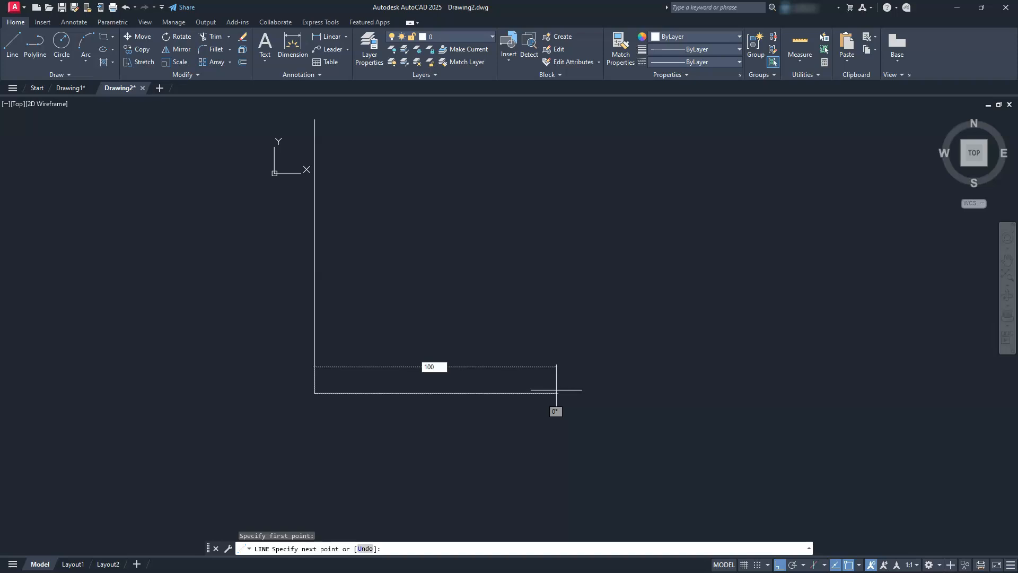
pyautogui.press('Return')
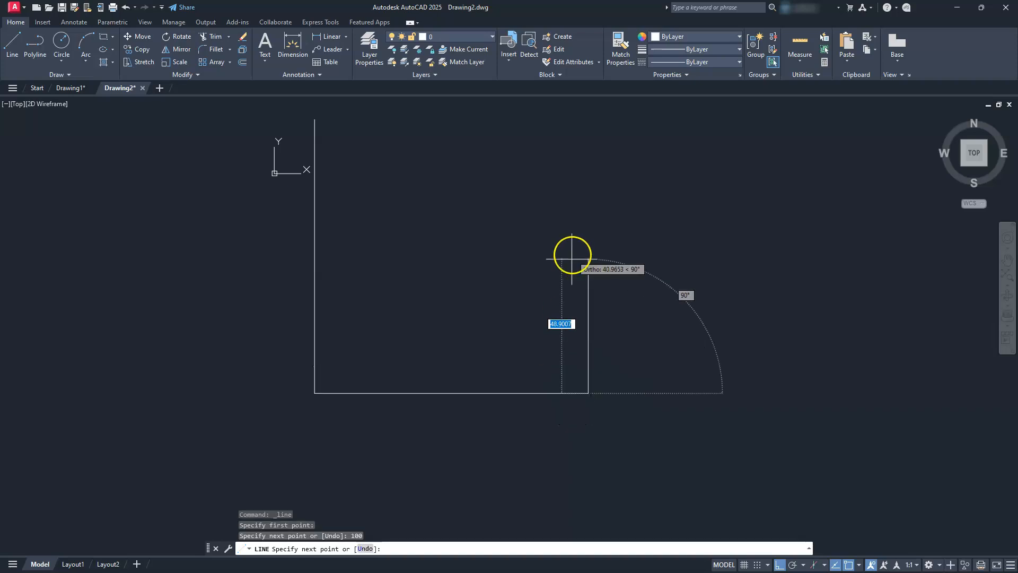
pyautogui.write('20')
pyautogui.press('Return')
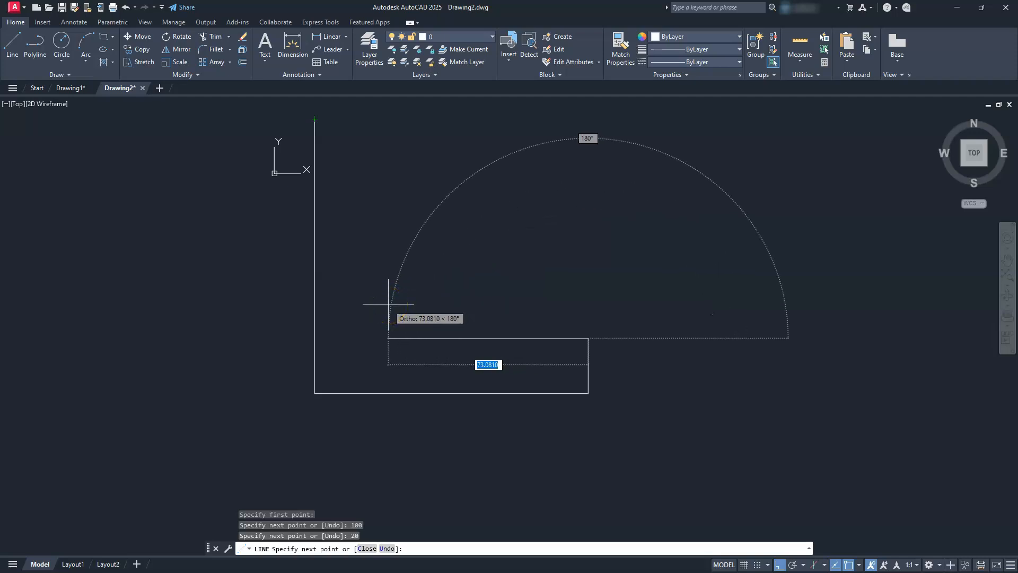
# - Complete the L-shaped outline with lines 80 units left and 80 units up, closing at the upper end of the first vertical line
pyautogui.write('80')
pyautogui.press('Return')
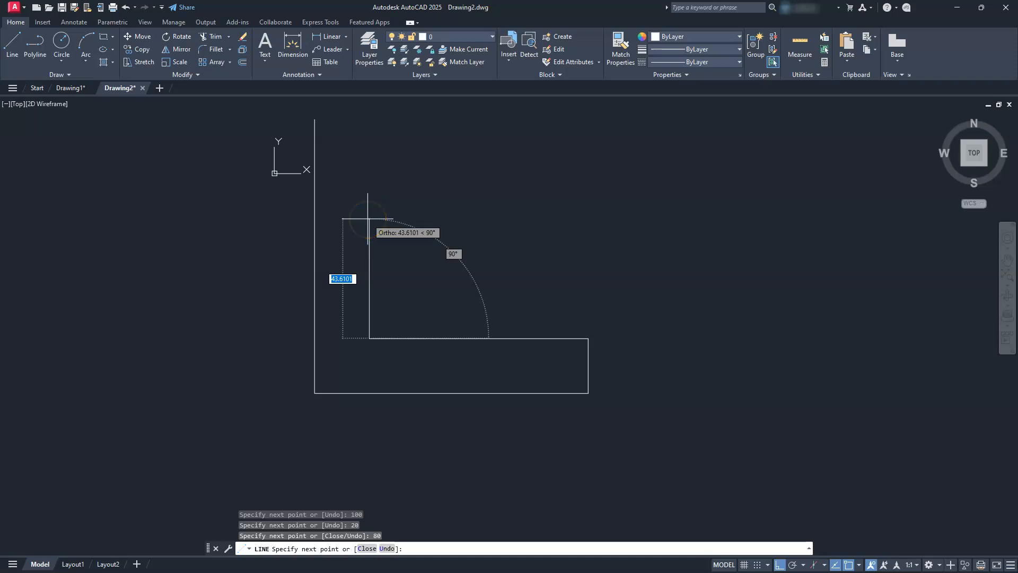
pyautogui.write('80')
pyautogui.press('Return')
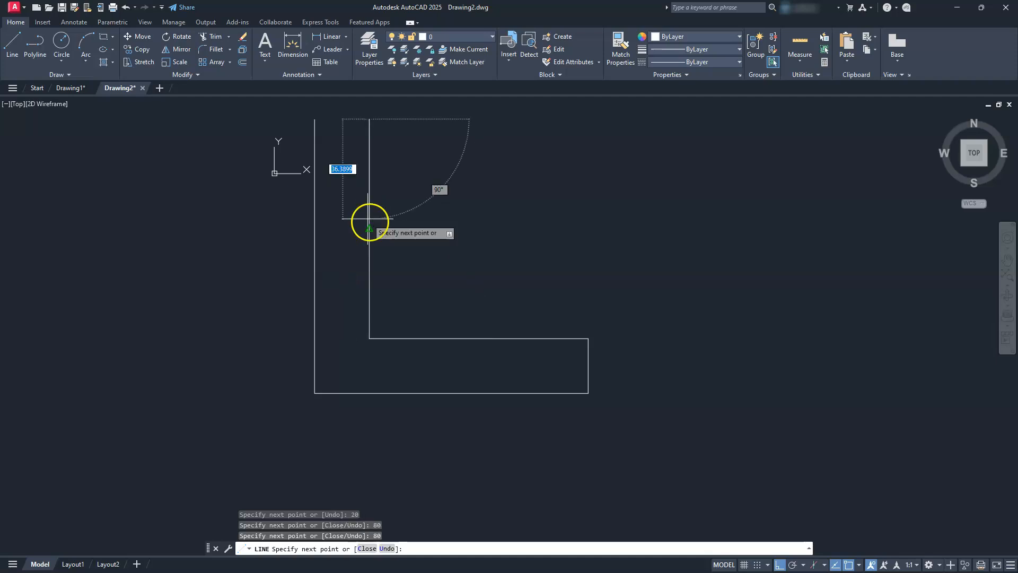
pyautogui.click(316, 119)
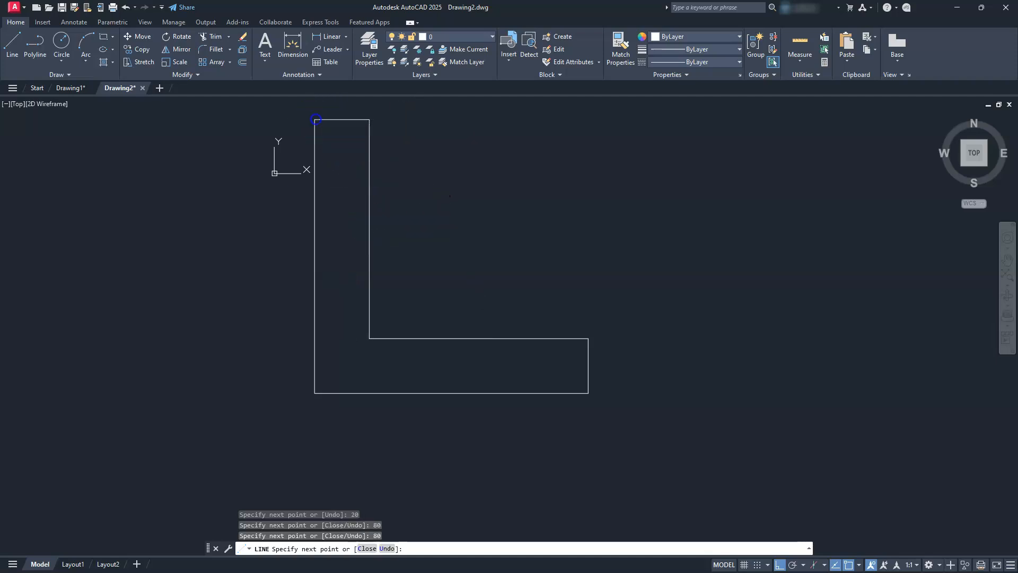
pyautogui.press('Escape')
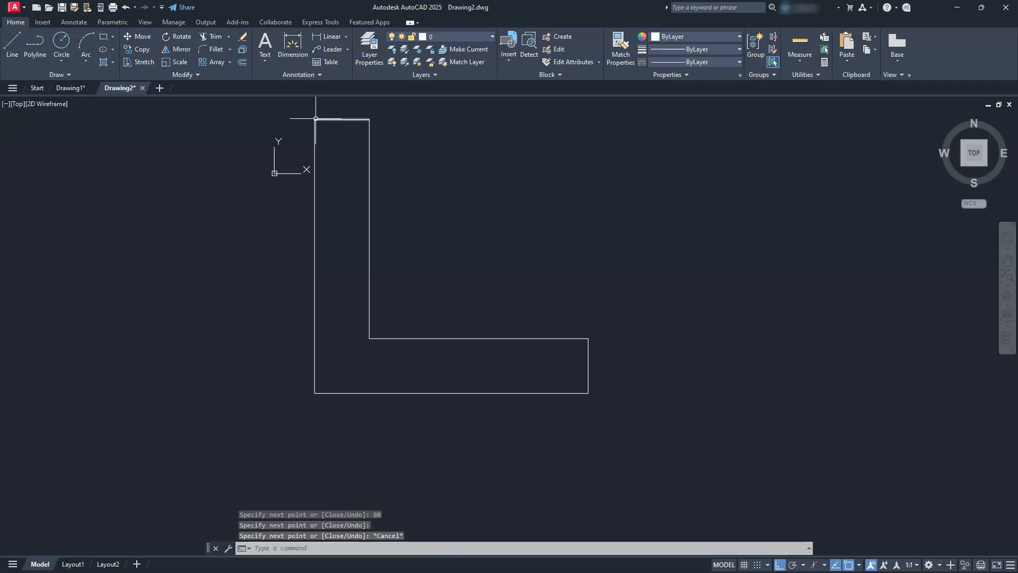
pyautogui.moveTo(392, 152); pyautogui.dragTo(397, 198, button='middle')
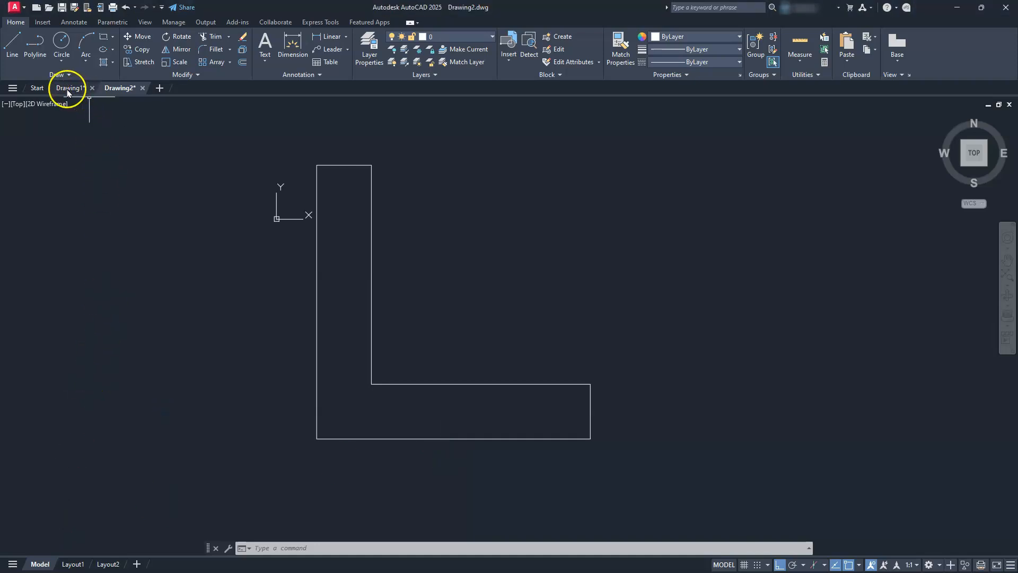
# - Examine the reference views in Drawing1 for the chamfer dimensions that define the side view's inner edge lines
pyautogui.click(68, 88)
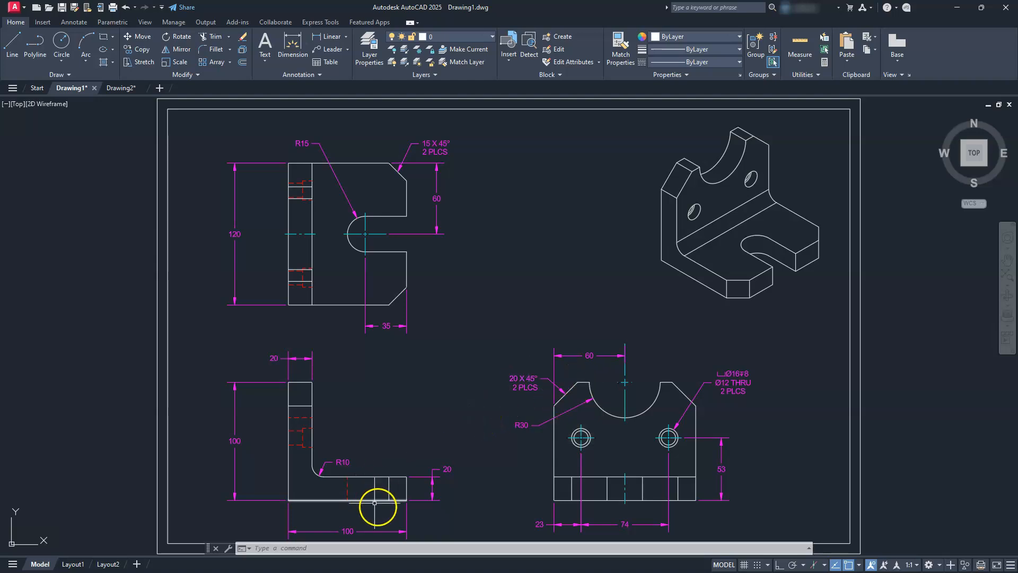
pyautogui.scroll(8, 383, 506)
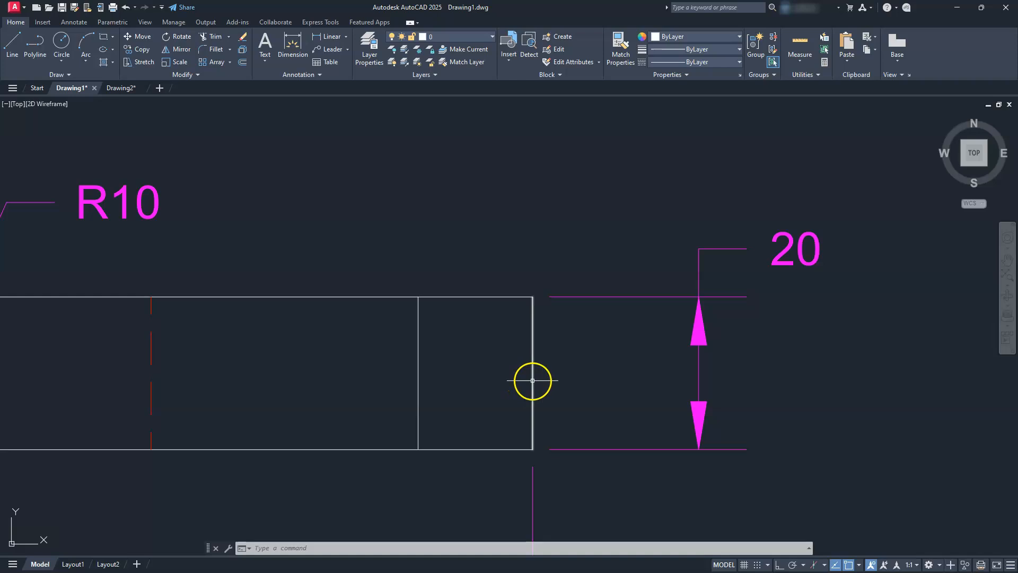
pyautogui.scroll(-8, 418, 386)
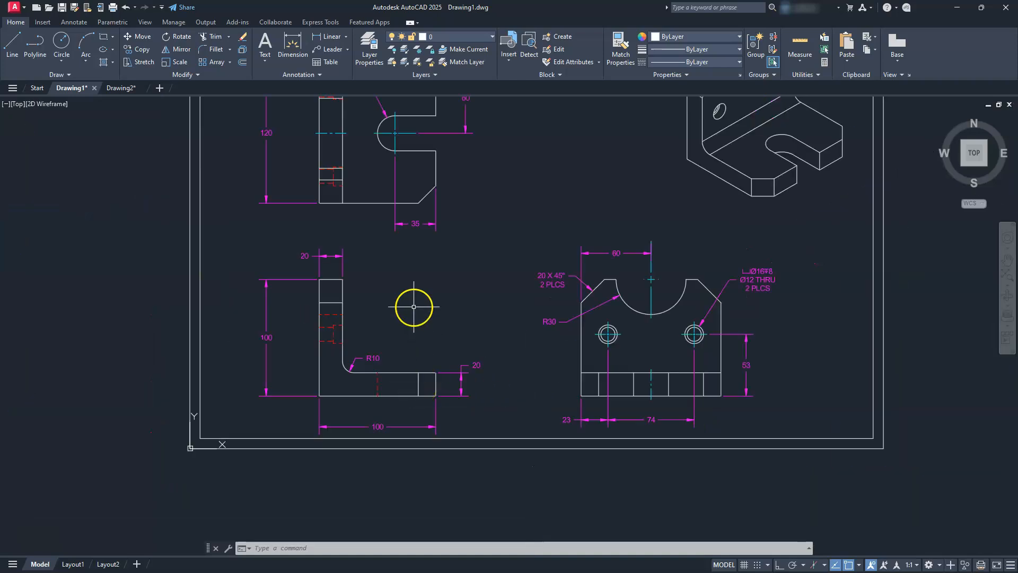
pyautogui.moveTo(412, 307); pyautogui.dragTo(466, 466, button='middle')
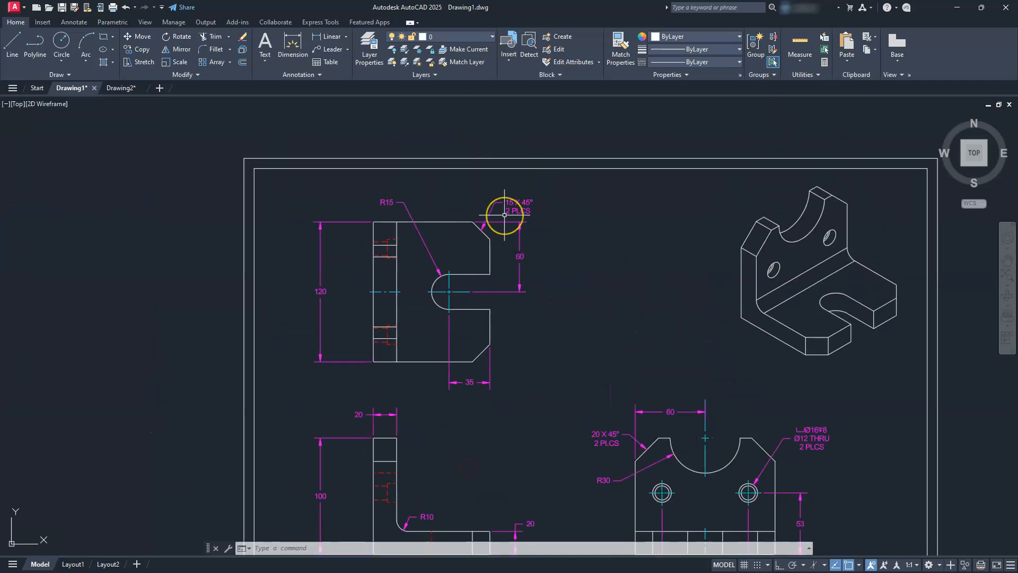
pyautogui.moveTo(521, 385); pyautogui.dragTo(539, 232, button='middle')
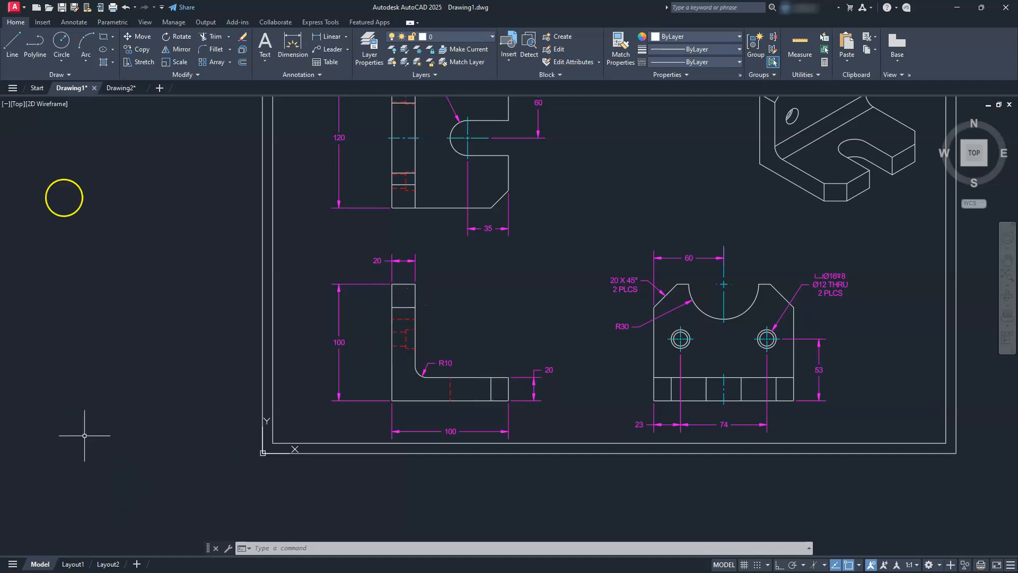
# - In Drawing2, offset the base's right end edge 15 units inward to add the chamfer edge line
pyautogui.click(114, 89)
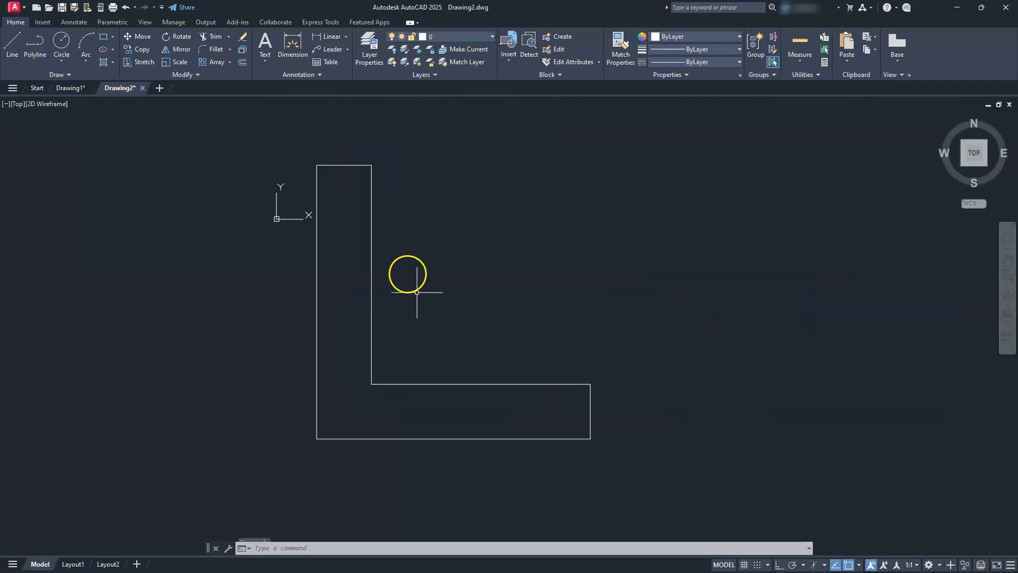
pyautogui.click(242, 62)
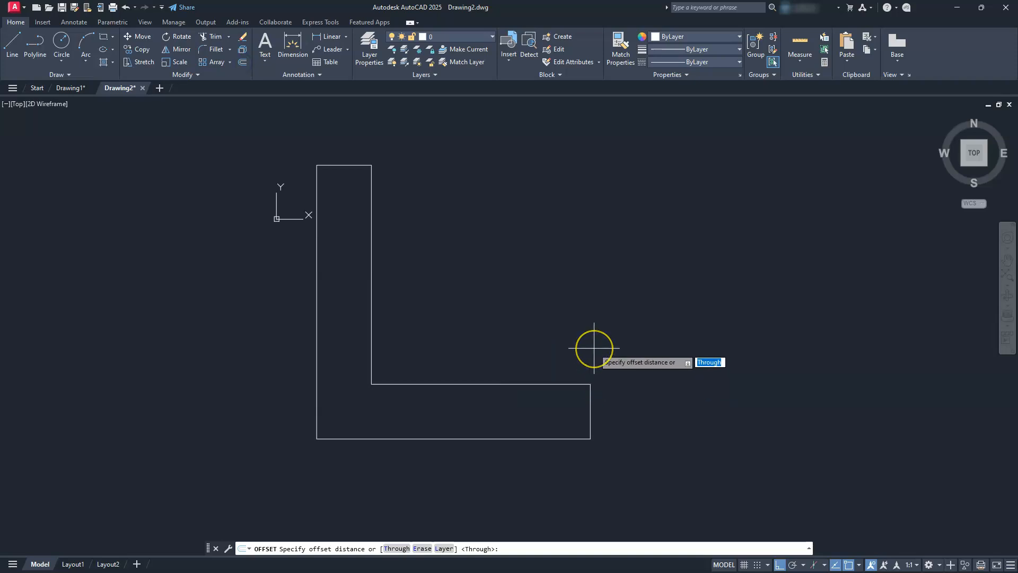
pyautogui.write('1')
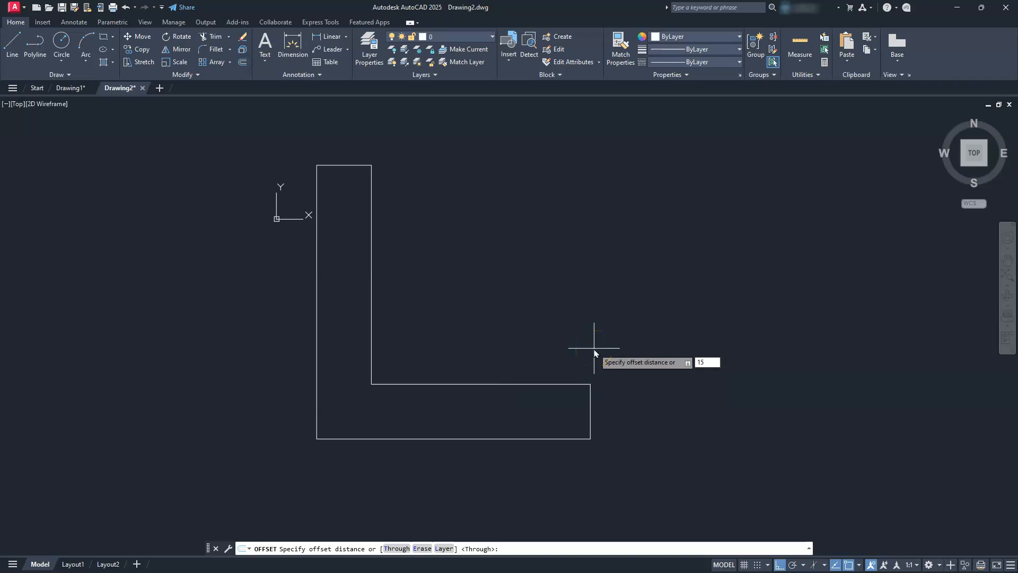
pyautogui.write('5')
pyautogui.press('Return')
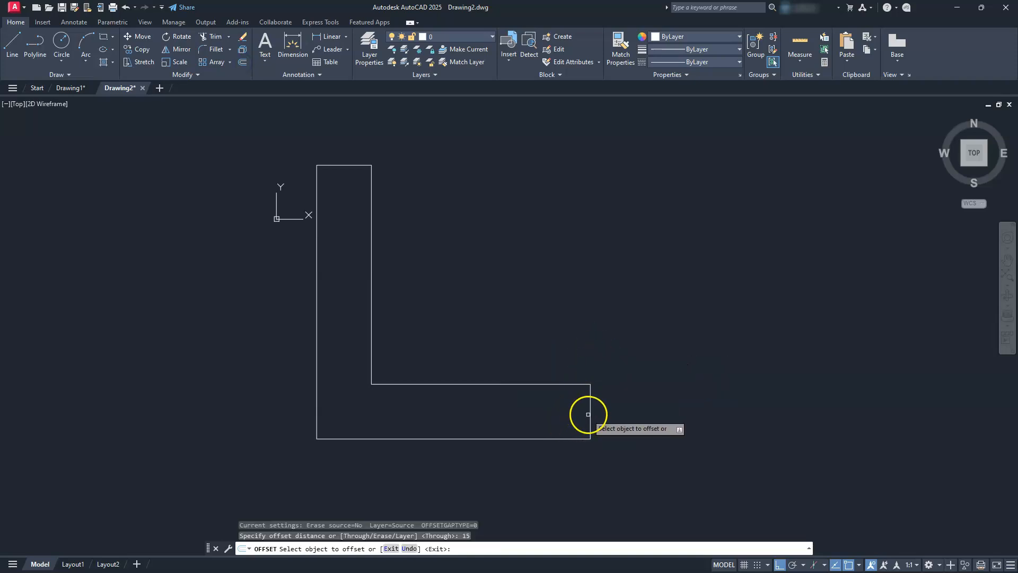
pyautogui.click(588, 414)
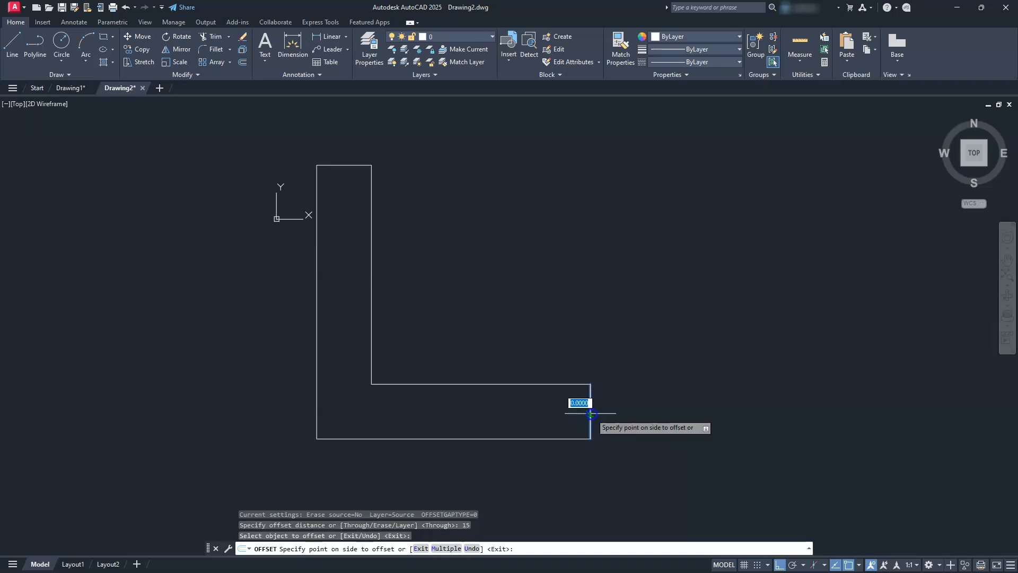
pyautogui.click(505, 416)
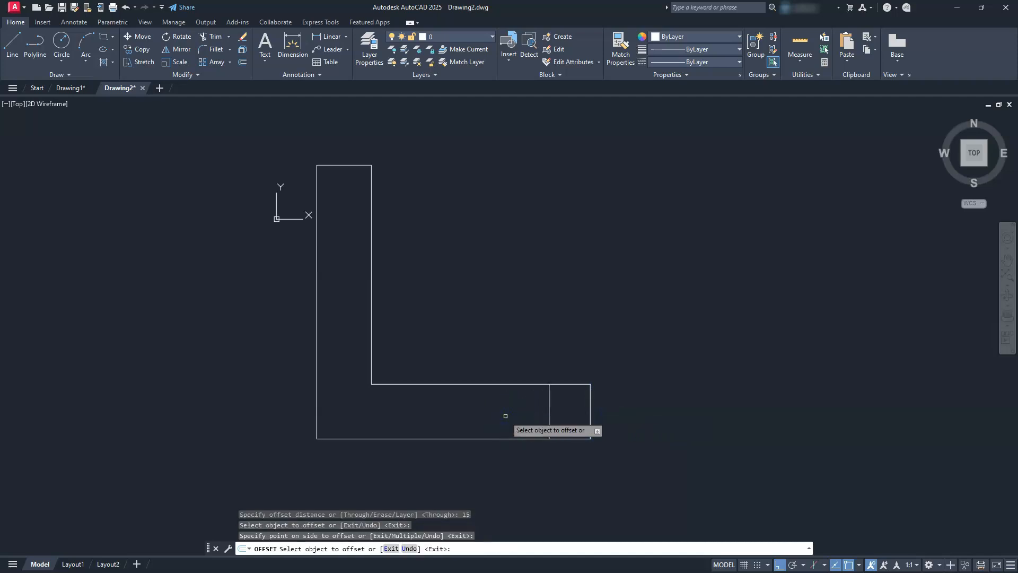
pyautogui.press('Escape')
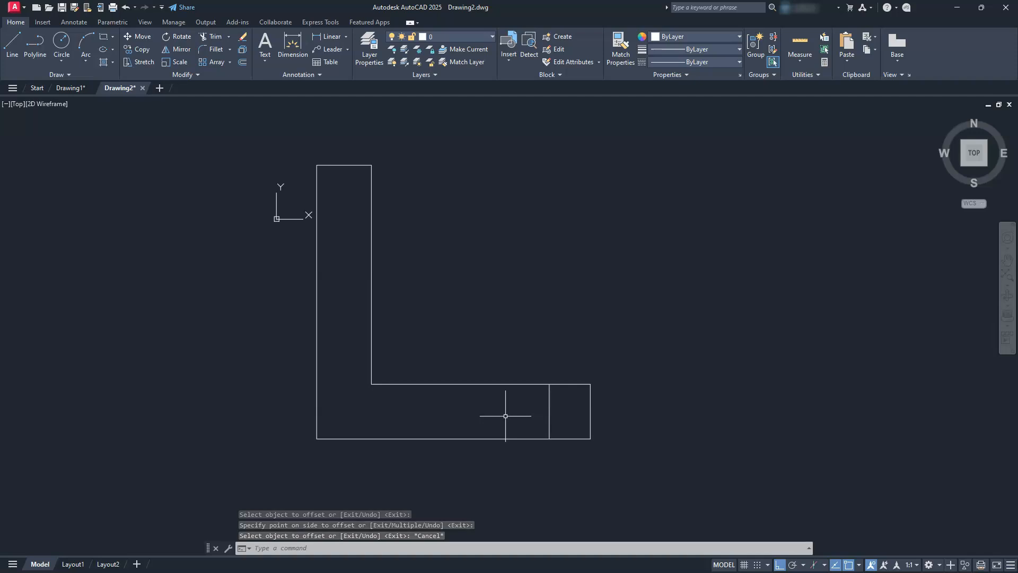
# - Offset the top edge of the upright leg 20 units downward to add its chamfer edge line
pyautogui.press('Return')
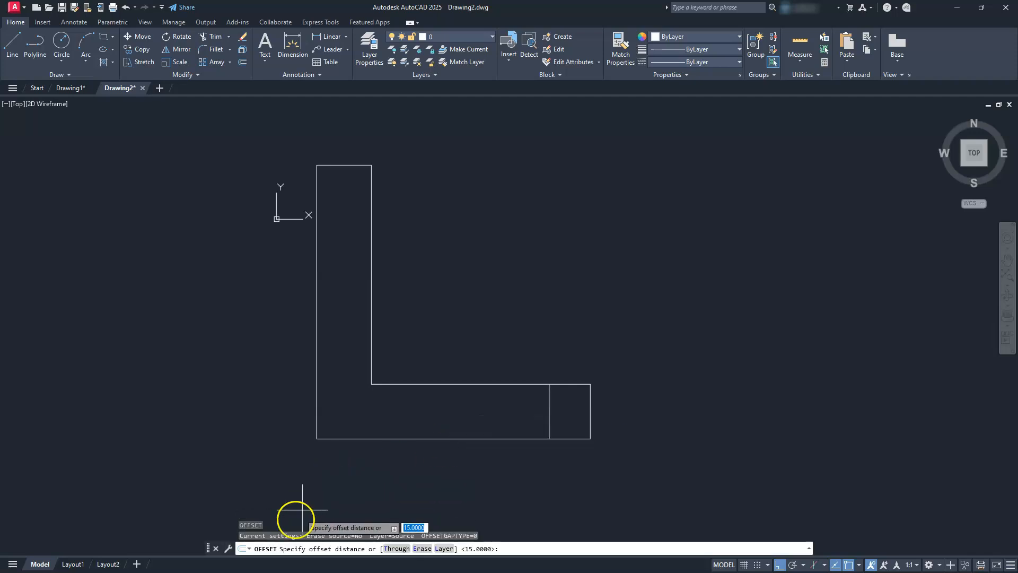
pyautogui.write('20')
pyautogui.press('Return')
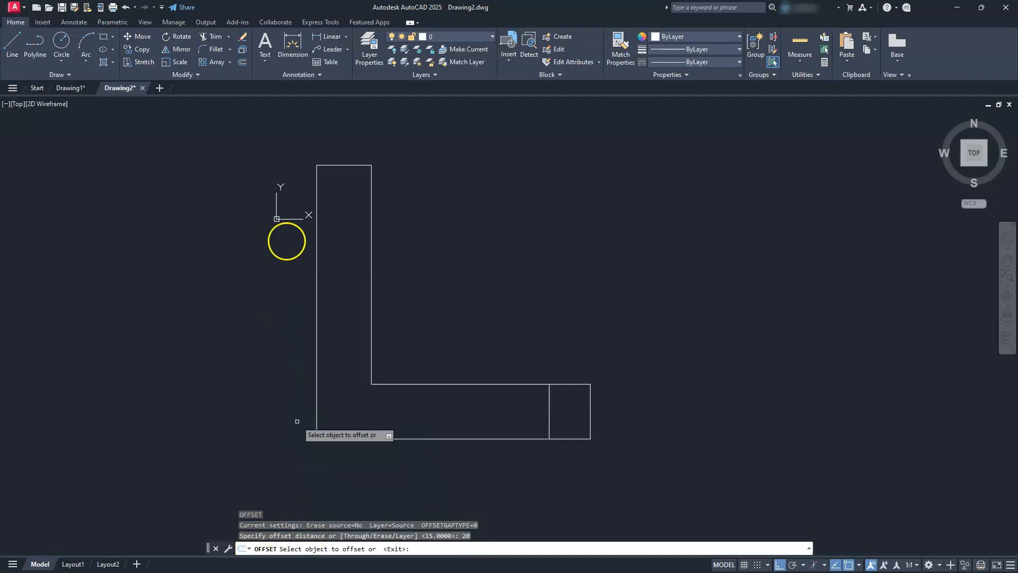
pyautogui.click(338, 165)
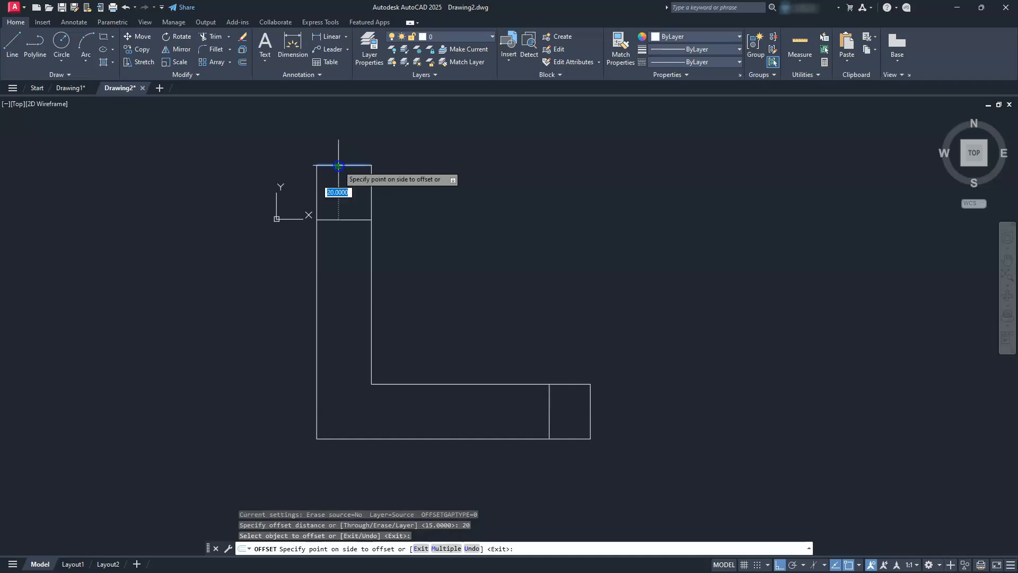
pyautogui.click(356, 259)
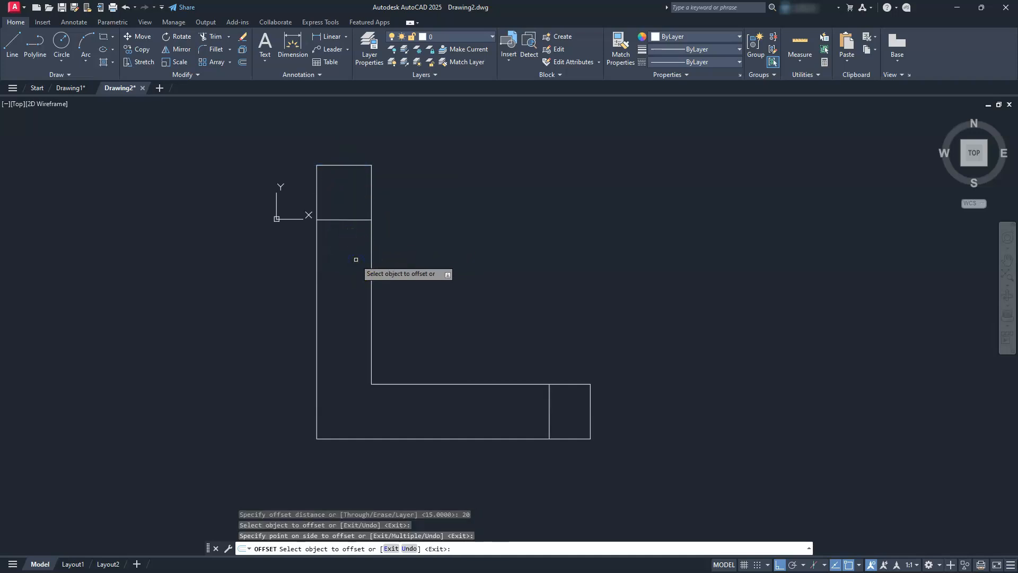
# - Fillet the inner corner between the upright leg and the base of the L-shaped side view with radius 10
pyautogui.press('Escape')
pyautogui.press('Escape')
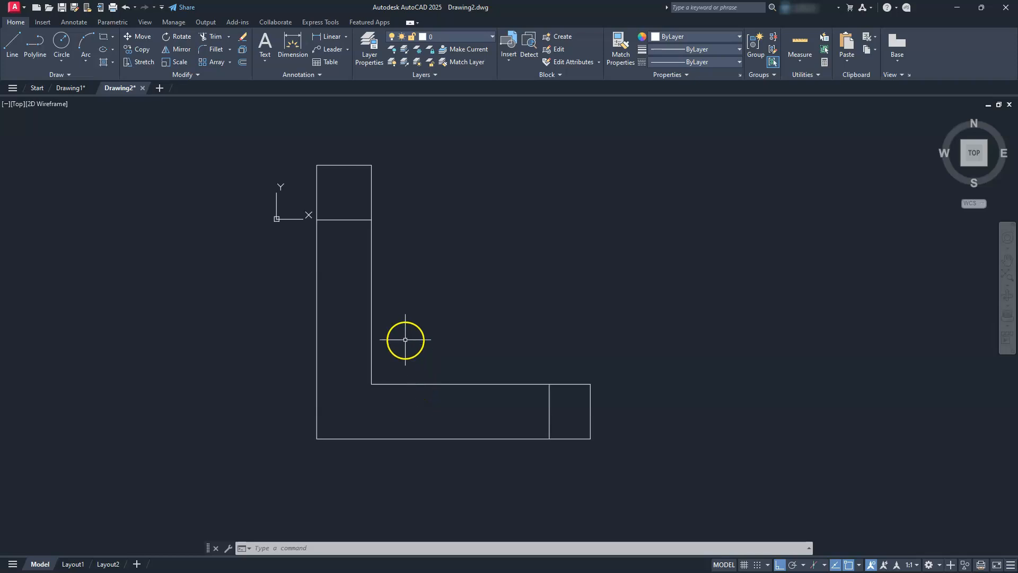
pyautogui.click(212, 48)
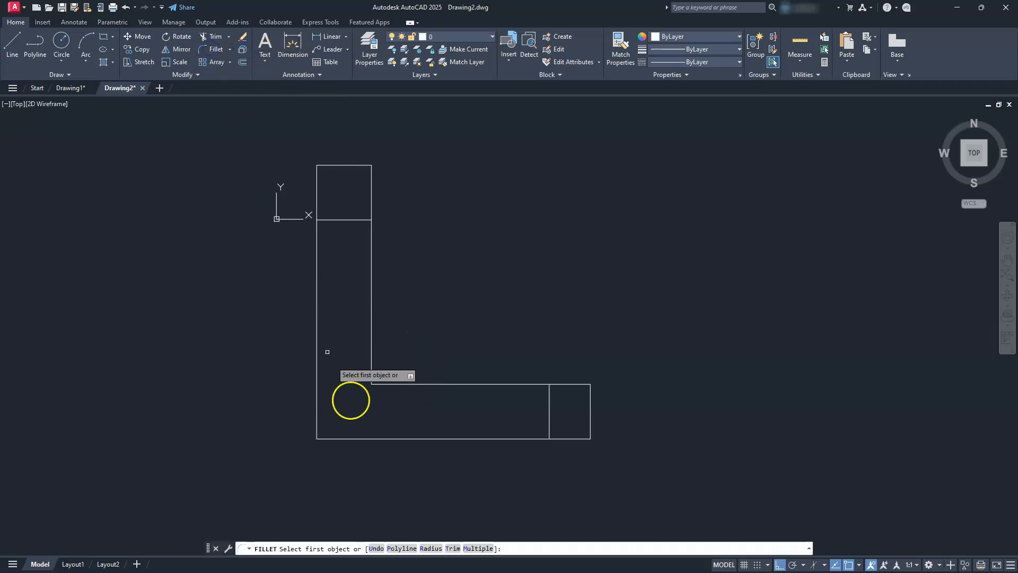
pyautogui.click(429, 547)
pyautogui.write('10')
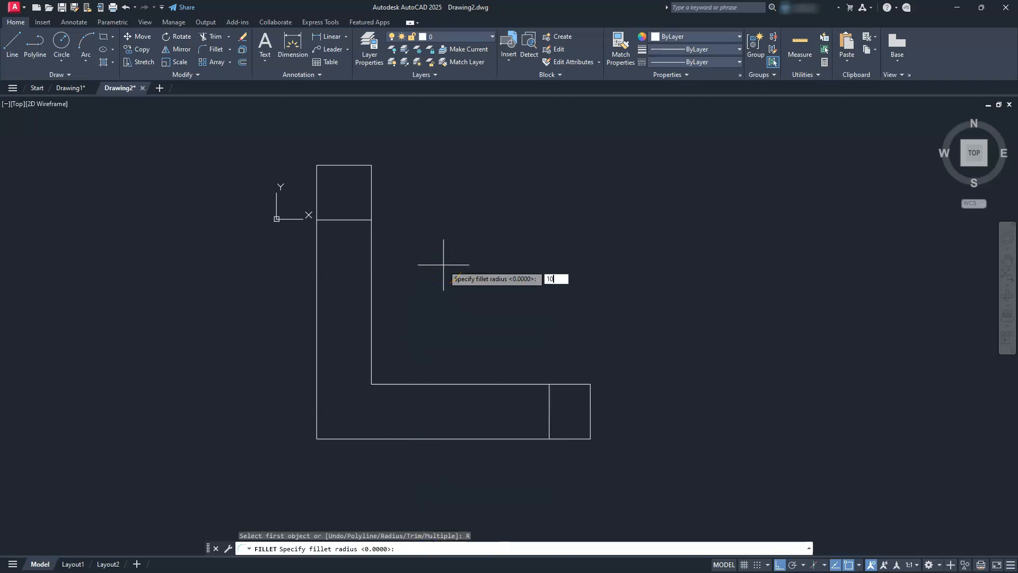
pyautogui.press('Return')
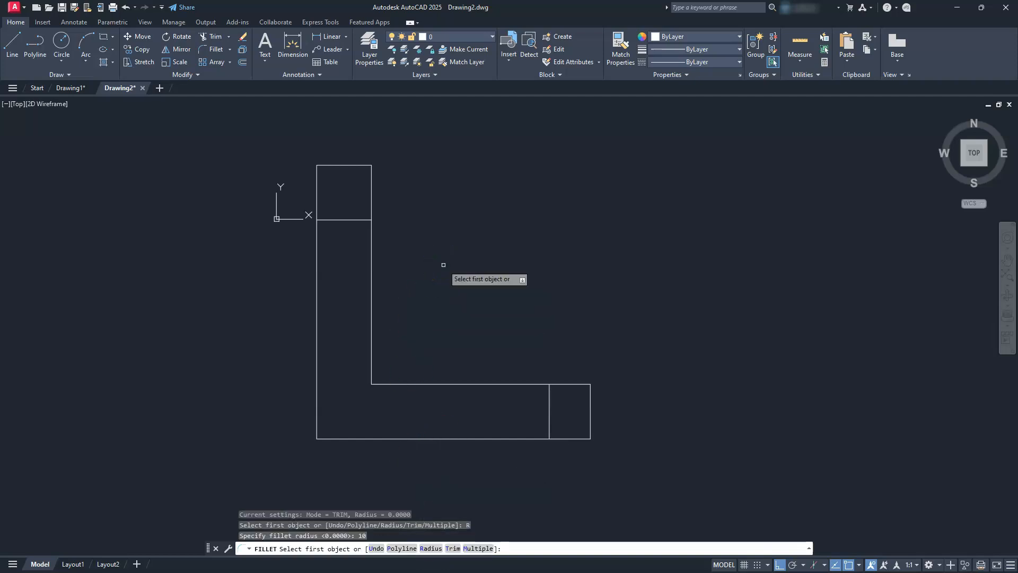
pyautogui.click(445, 384)
pyautogui.click(371, 319)
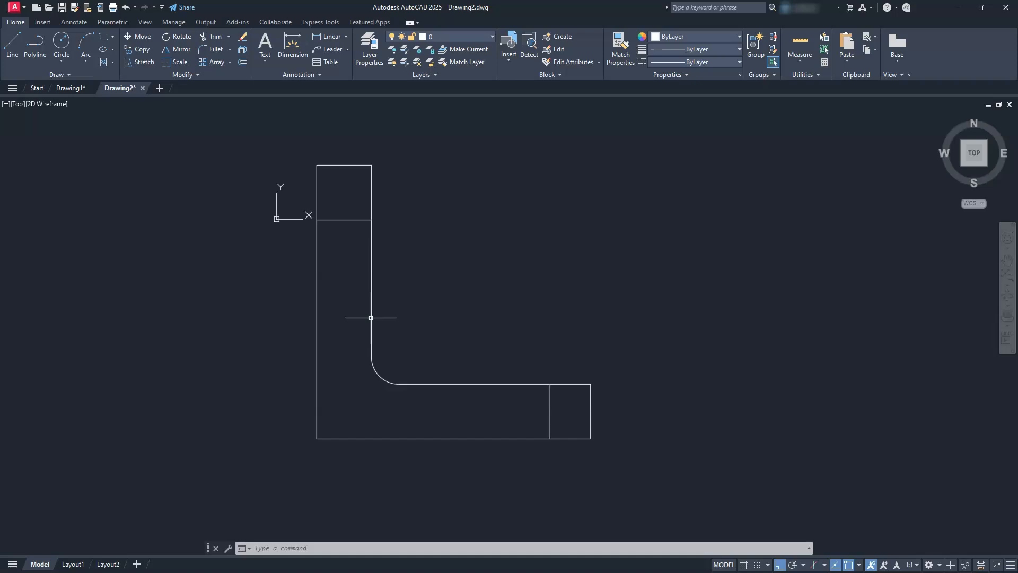
# - Examine the top view in Drawing1 for its overall size, thickness, chamfer and slot dimensions
pyautogui.scroll(-4, 455, 425)
pyautogui.moveTo(413, 325); pyautogui.dragTo(422, 405, button='middle')
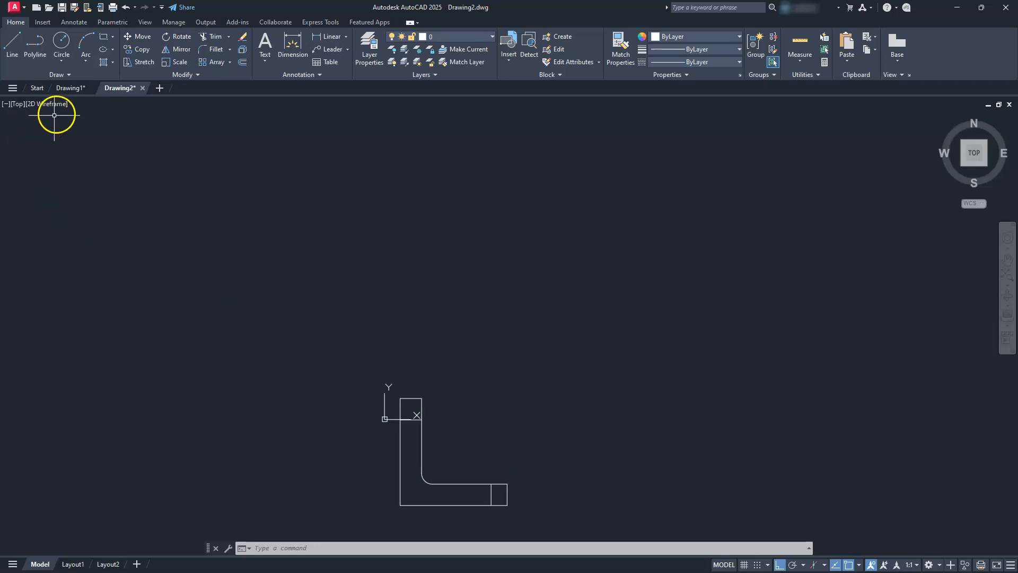
pyautogui.click(72, 88)
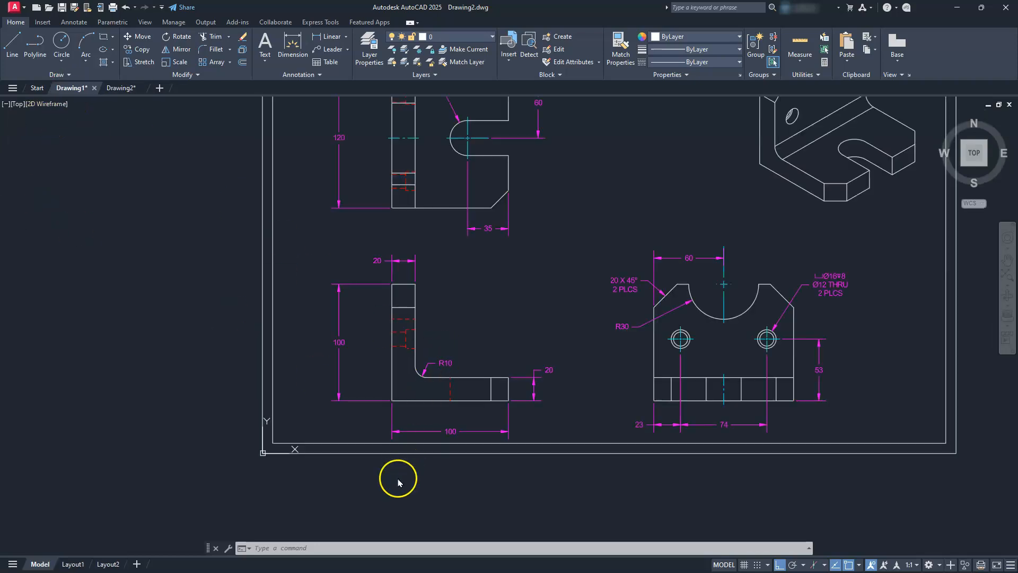
pyautogui.moveTo(370, 315); pyautogui.dragTo(367, 344, button='middle')
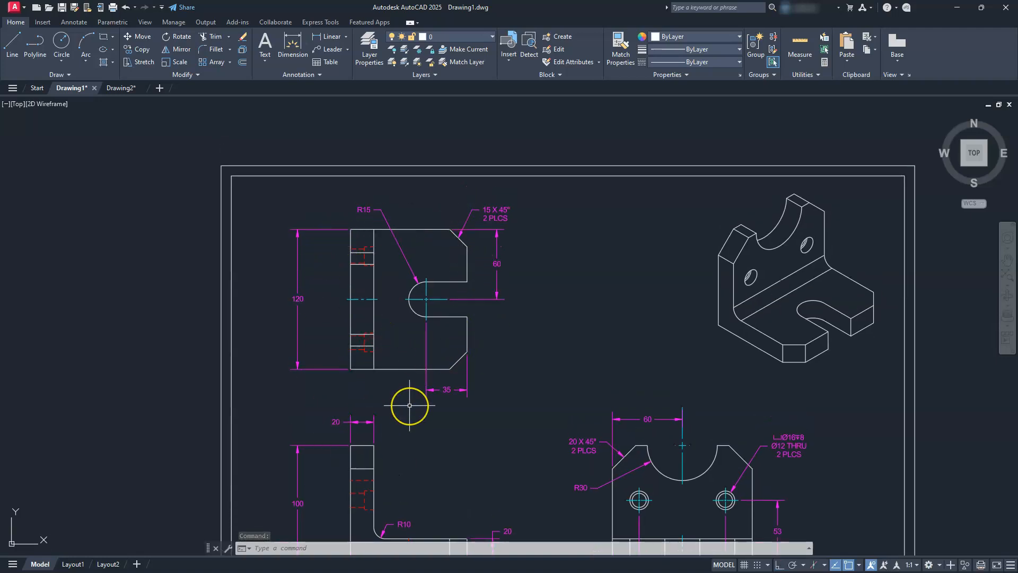
pyautogui.moveTo(410, 405); pyautogui.dragTo(395, 330, button='middle')
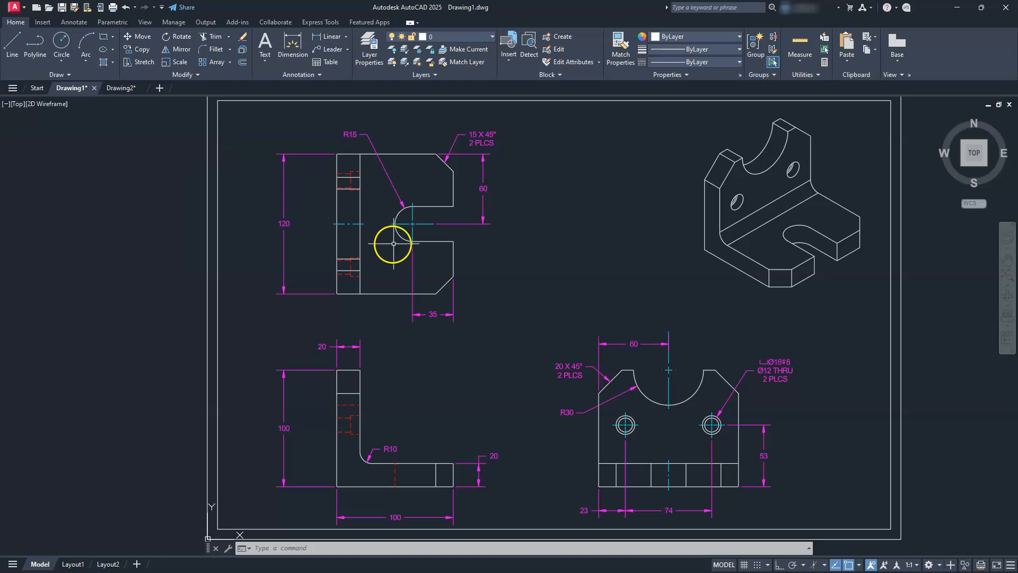
# - In Drawing2, draw a 100 by 120 rectangle for the top view, starting 75 units directly above the side view's upper-left corner
pyautogui.click(119, 88)
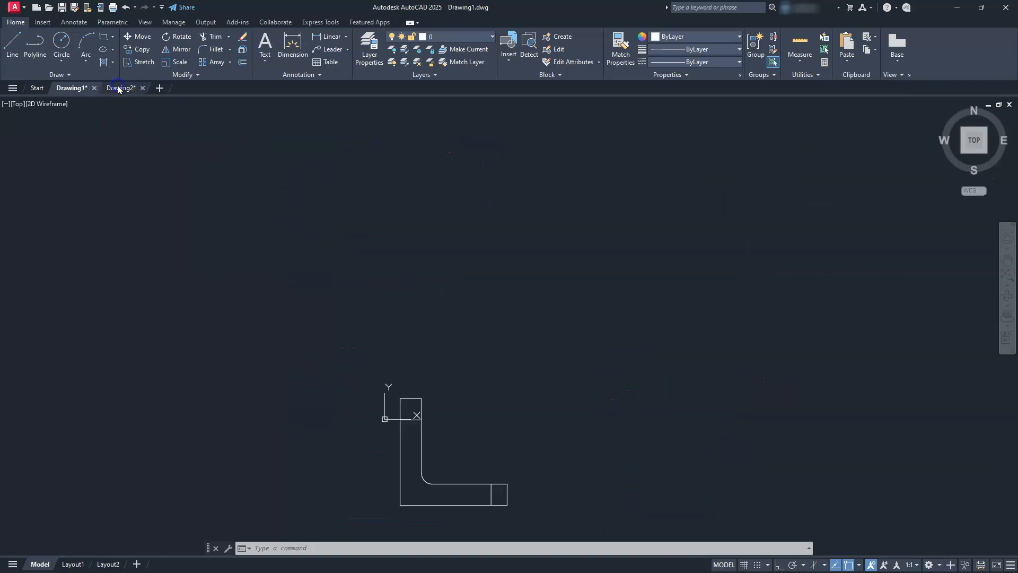
pyautogui.scroll(2, 442, 408)
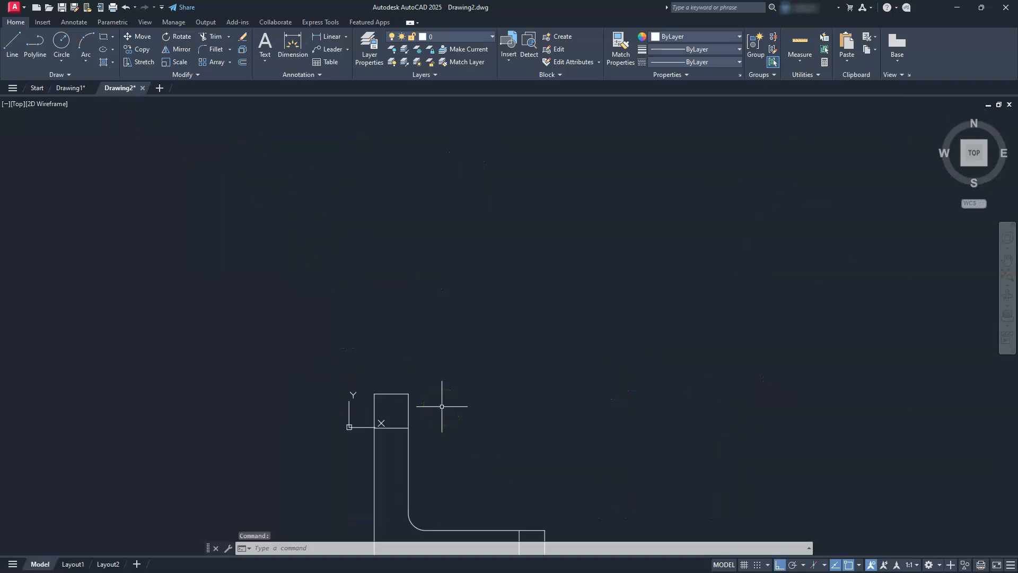
pyautogui.click(103, 38)
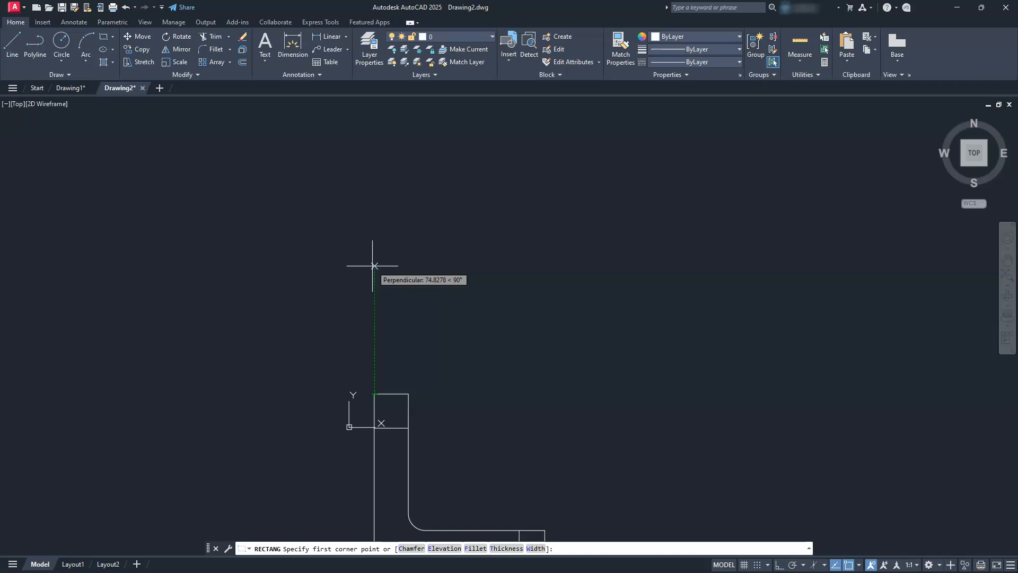
pyautogui.write('75')
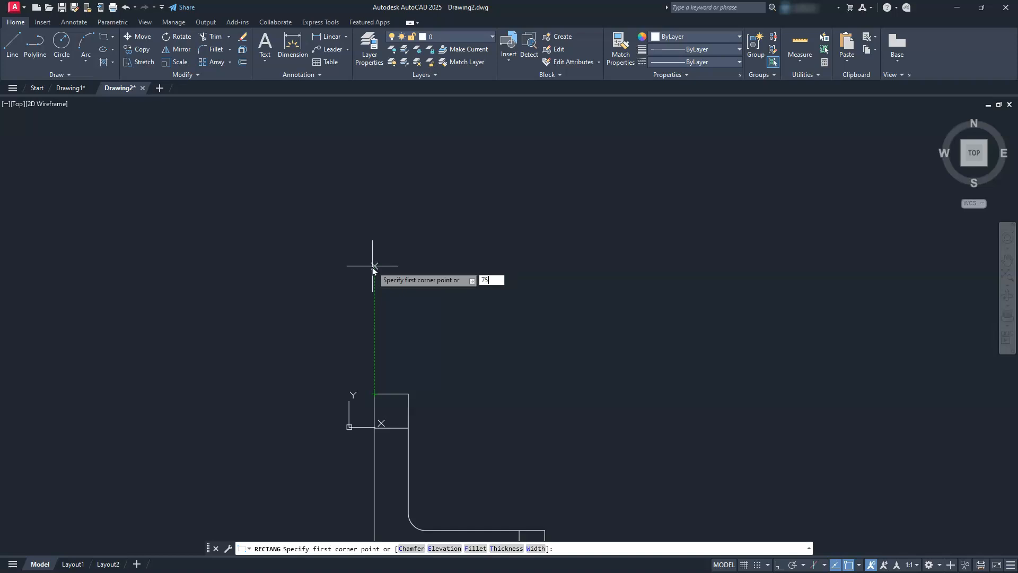
pyautogui.press('Return')
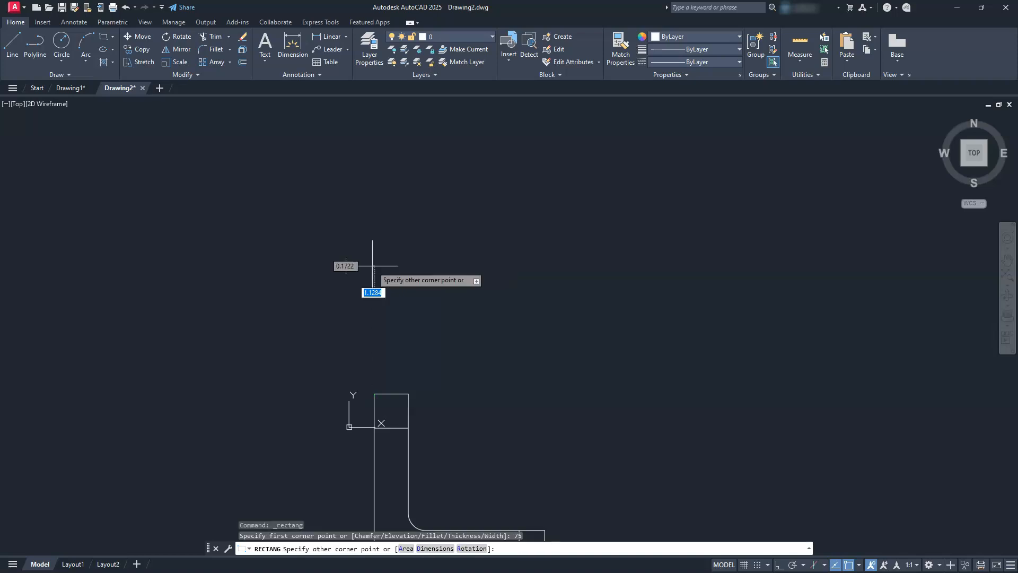
pyautogui.moveTo(595, 136)
pyautogui.mouseDown(button='middle')
pyautogui.moveTo(591, 212)
pyautogui.moveTo(462, 261)
pyautogui.mouseUp(button='middle')
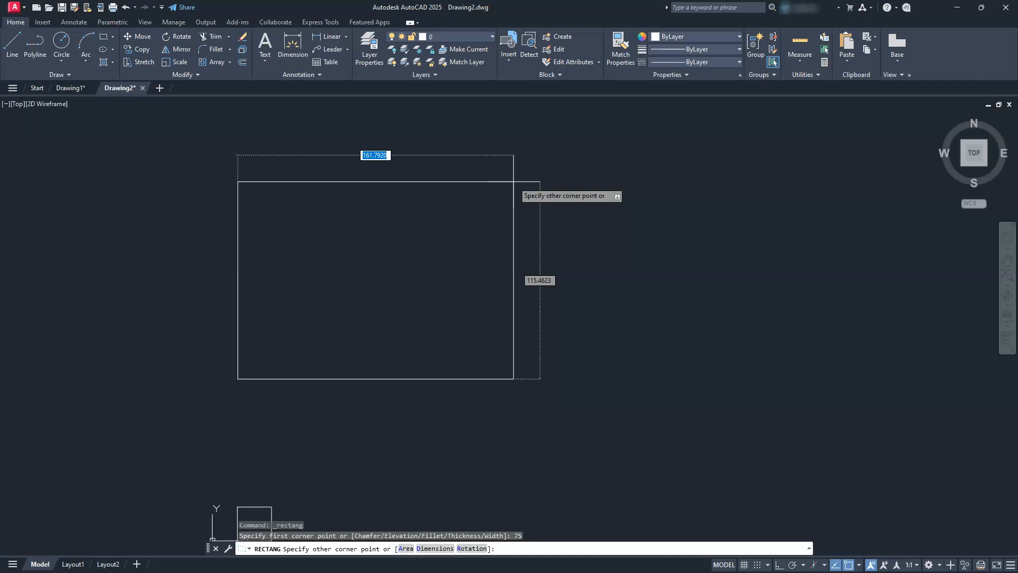
pyautogui.press('BackSpace')
pyautogui.write('100')
pyautogui.press('Tab')
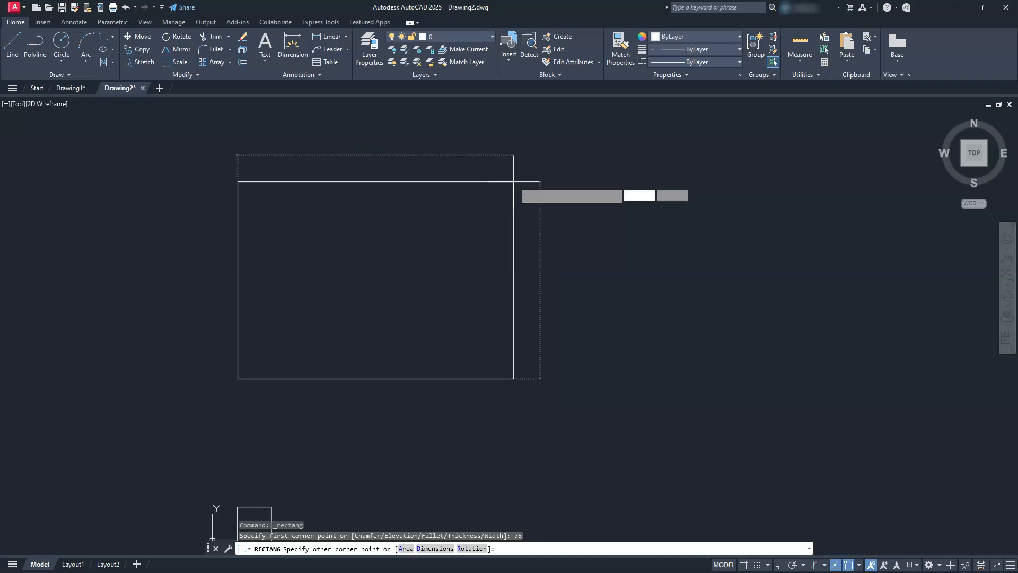
pyautogui.write('1')
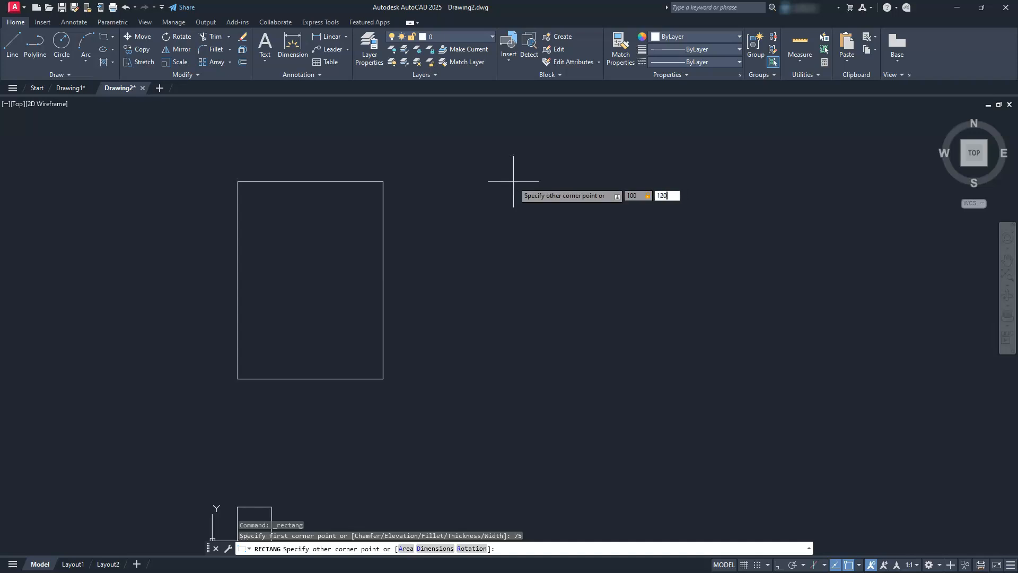
pyautogui.write('20')
pyautogui.press('Return')
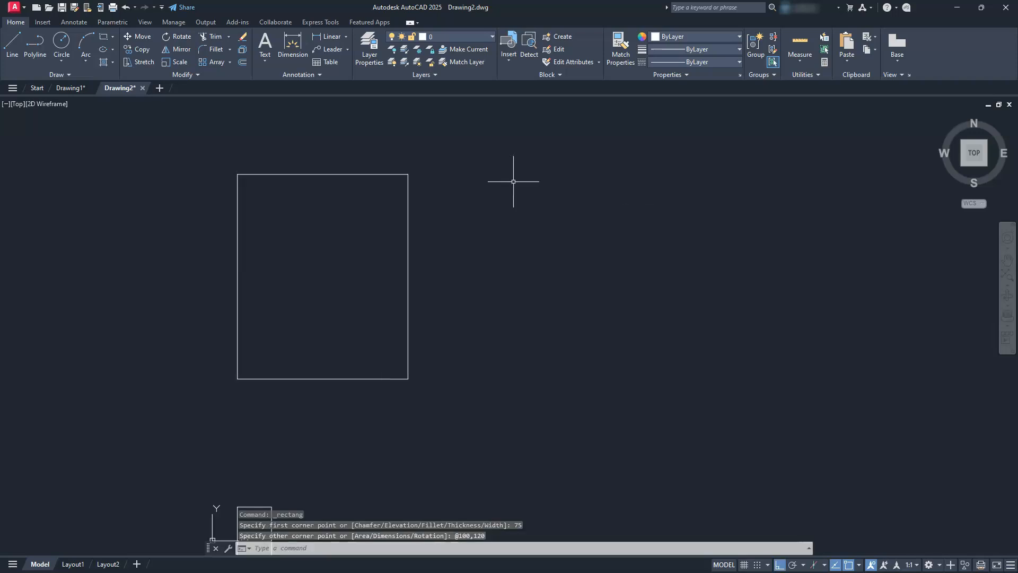
# - Inspect the top-view rectangle and its alignment with the L-shaped side view below it
pyautogui.scroll(-4, 513, 182)
pyautogui.scroll(3, 447, 308)
pyautogui.scroll(-1, 447, 308)
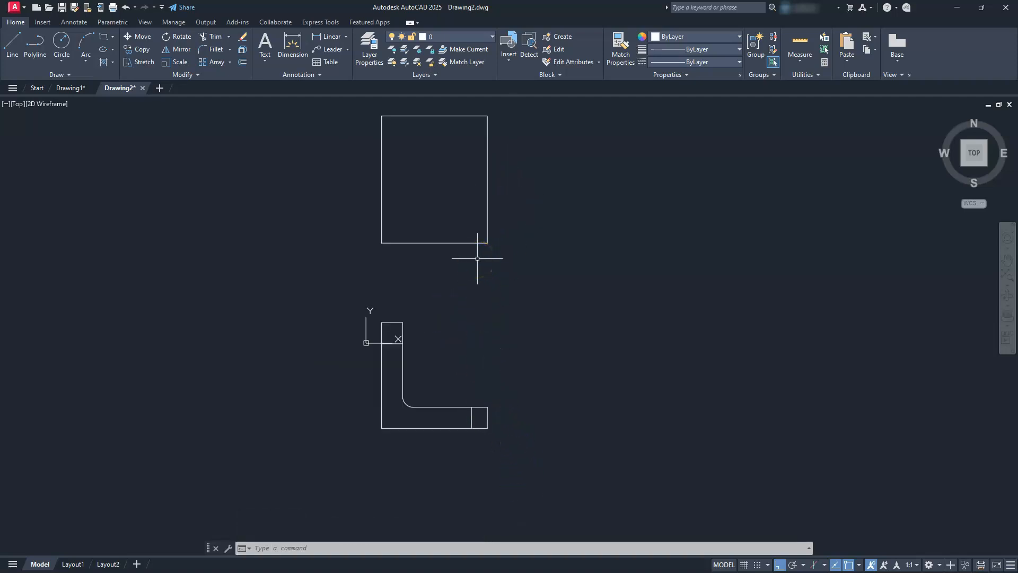
pyautogui.click(483, 274)
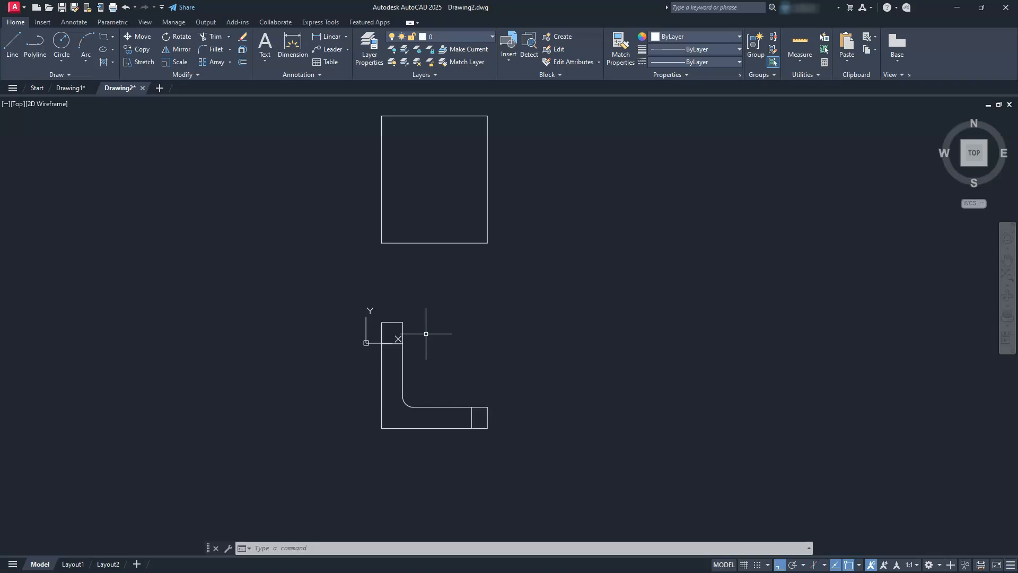
pyautogui.moveTo(426, 243); pyautogui.dragTo(434, 312, button='middle')
pyautogui.scroll(4, 435, 260)
pyautogui.moveTo(435, 258); pyautogui.dragTo(417, 370, button='middle')
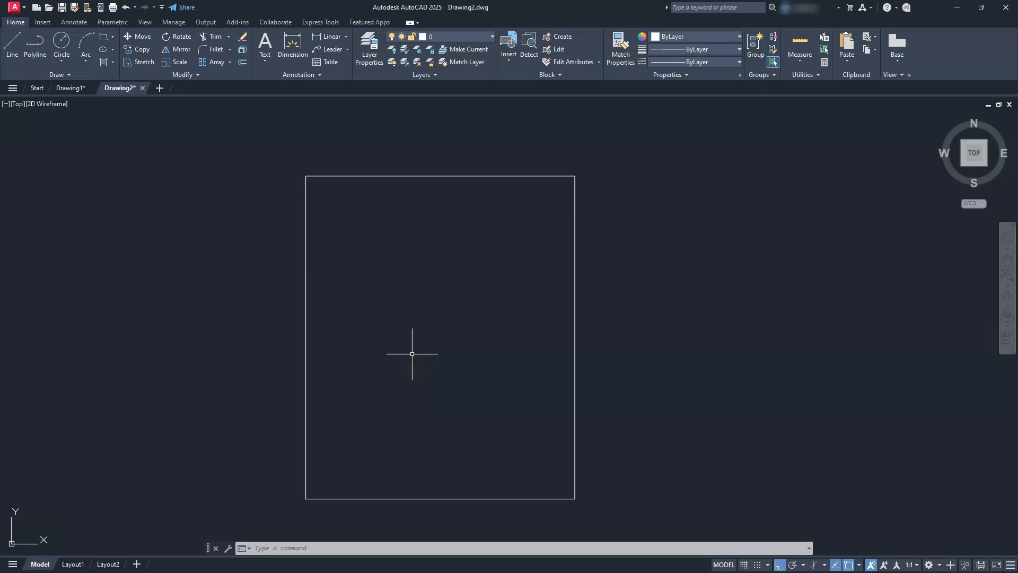
pyautogui.scroll(-4, 359, 350)
pyautogui.moveTo(359, 364); pyautogui.dragTo(359, 272, button='middle')
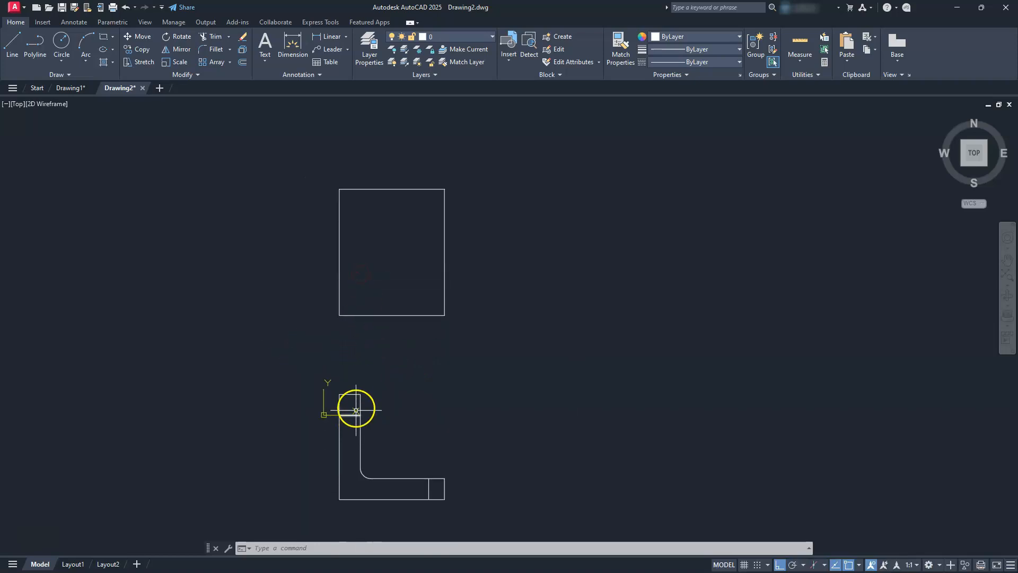
pyautogui.moveTo(361, 250); pyautogui.dragTo(357, 297, button='middle')
pyautogui.scroll(2, 356, 309)
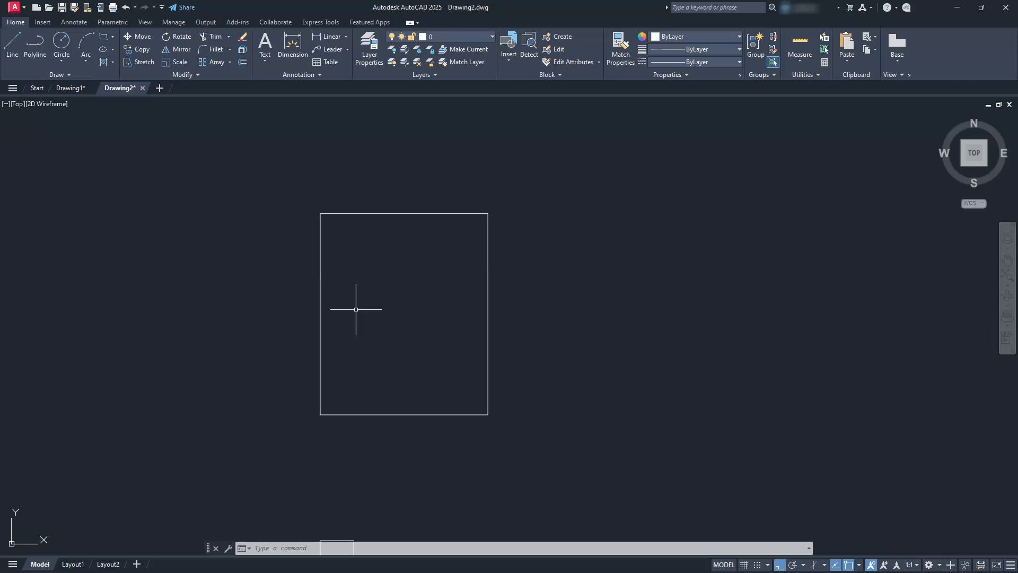
pyautogui.click(320, 277)
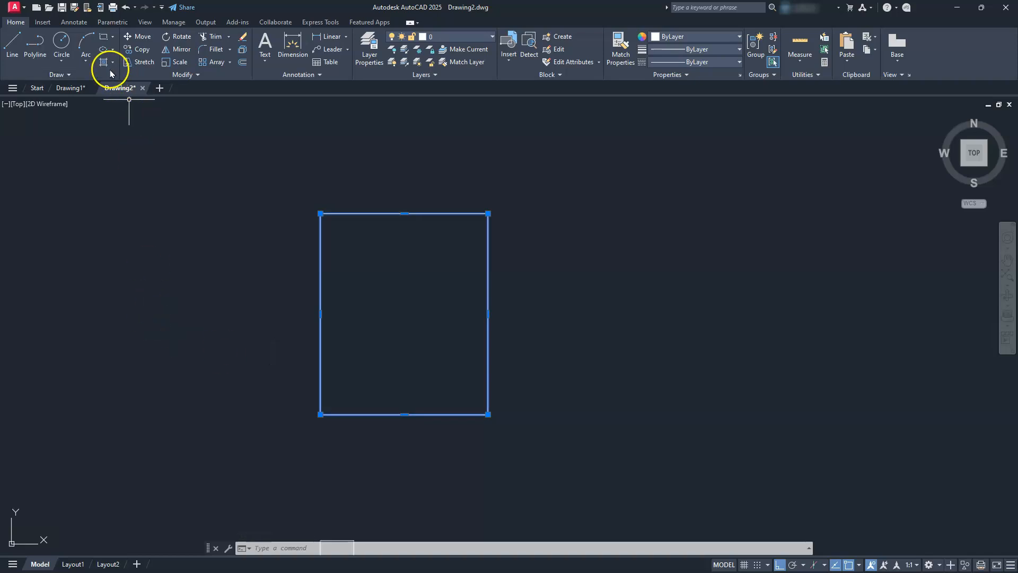
pyautogui.click(61, 77)
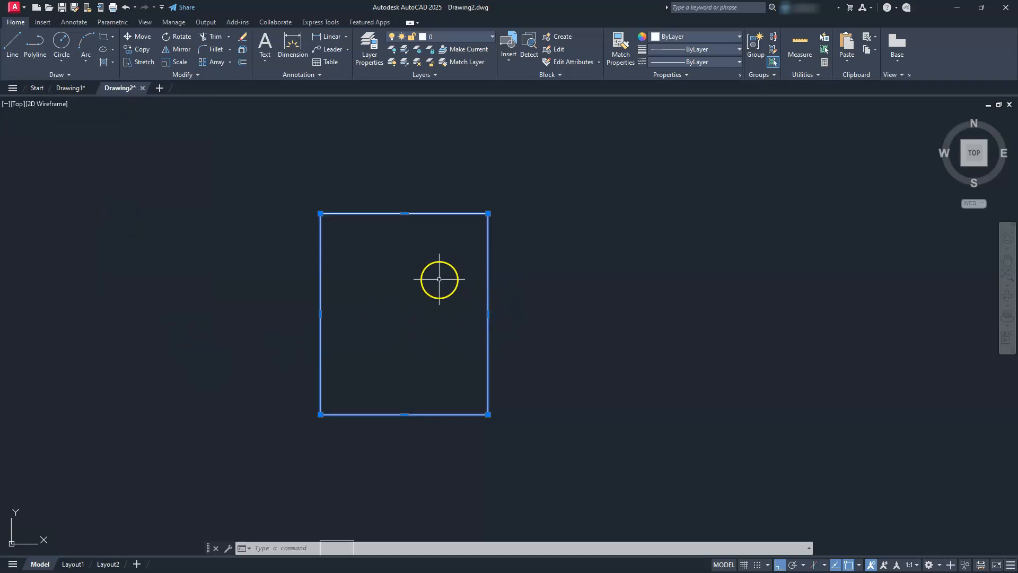
pyautogui.press('Escape')
pyautogui.press('Escape')
pyautogui.press('Escape')
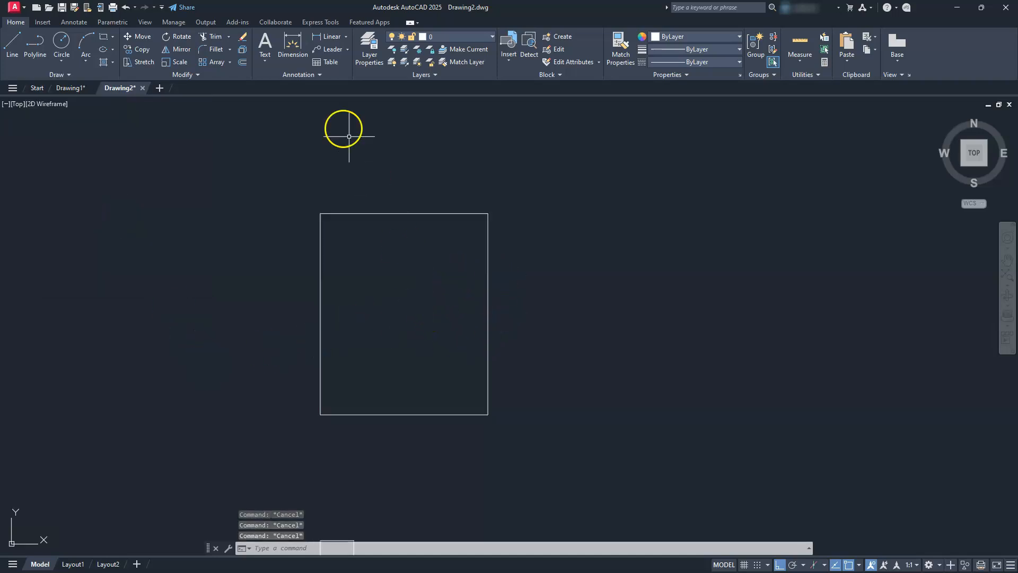
# - Explode the top-view rectangle into separate lines
pyautogui.click(242, 50)
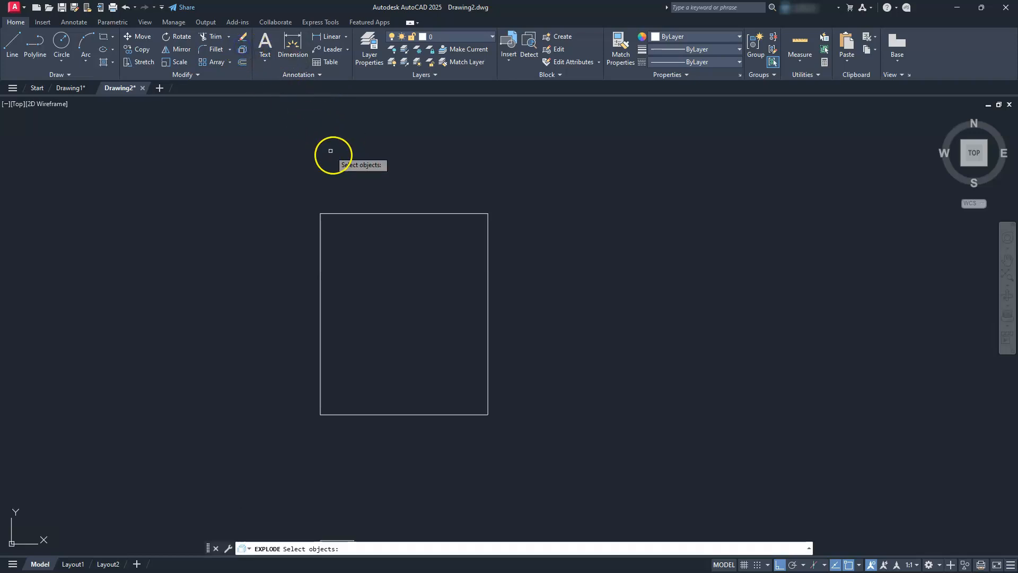
pyautogui.click(382, 214)
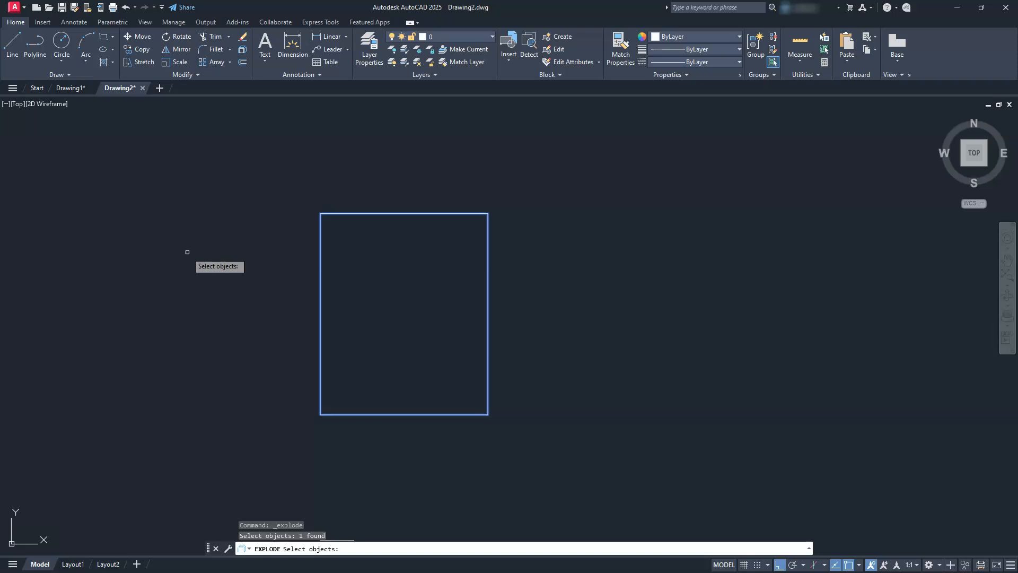
pyautogui.press('Return')
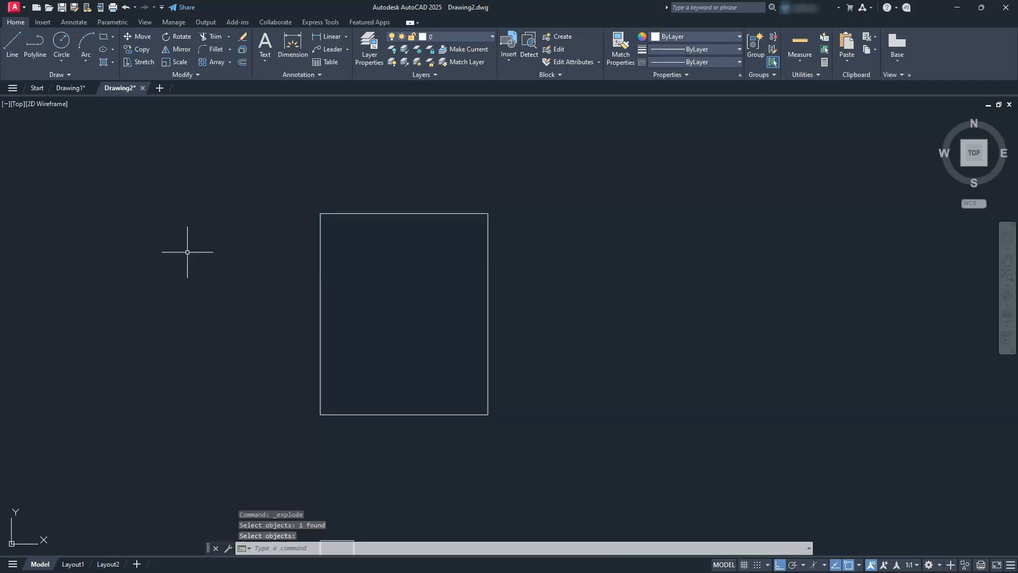
# - Offset the left edge of the top-view outline 20 units inward to mark the upright leg's thickness
pyautogui.click(241, 63)
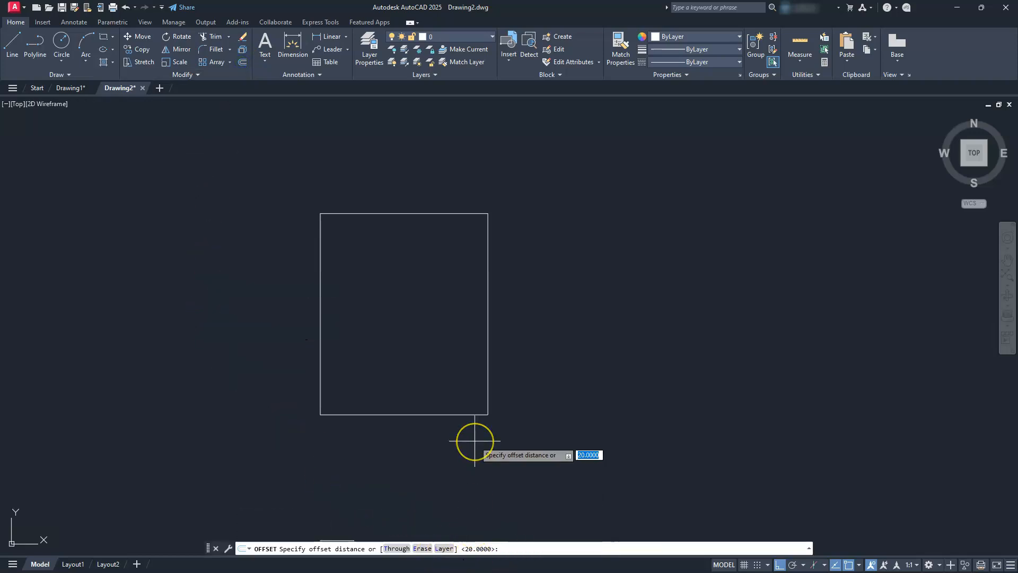
pyautogui.press('Return')
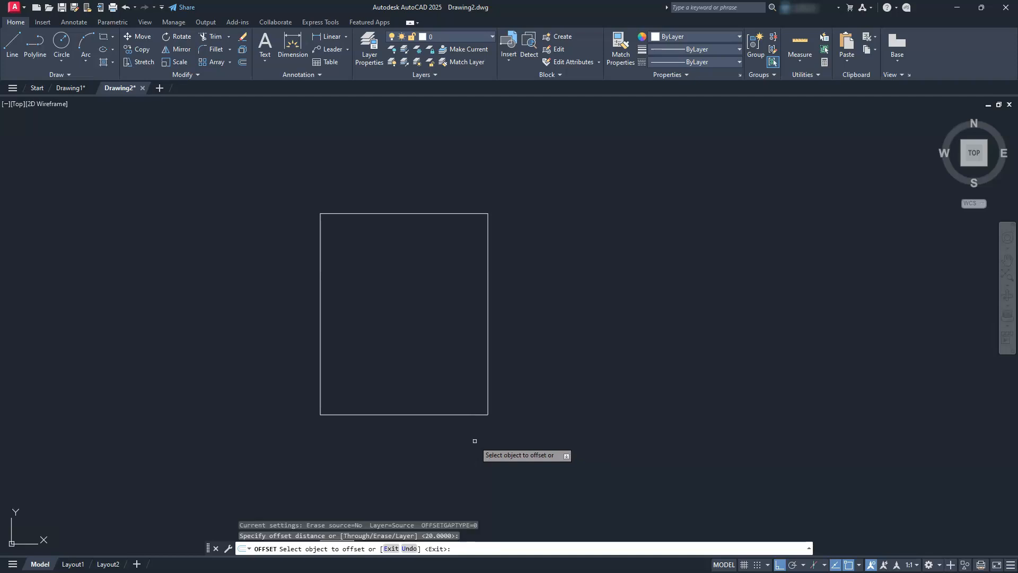
pyautogui.click(320, 283)
pyautogui.click(404, 306)
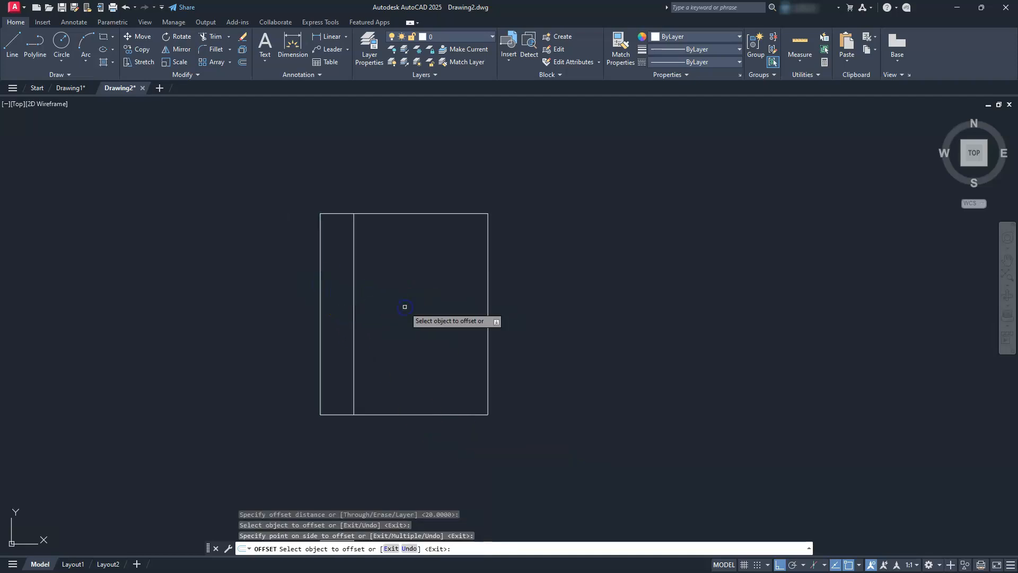
pyautogui.press('Escape')
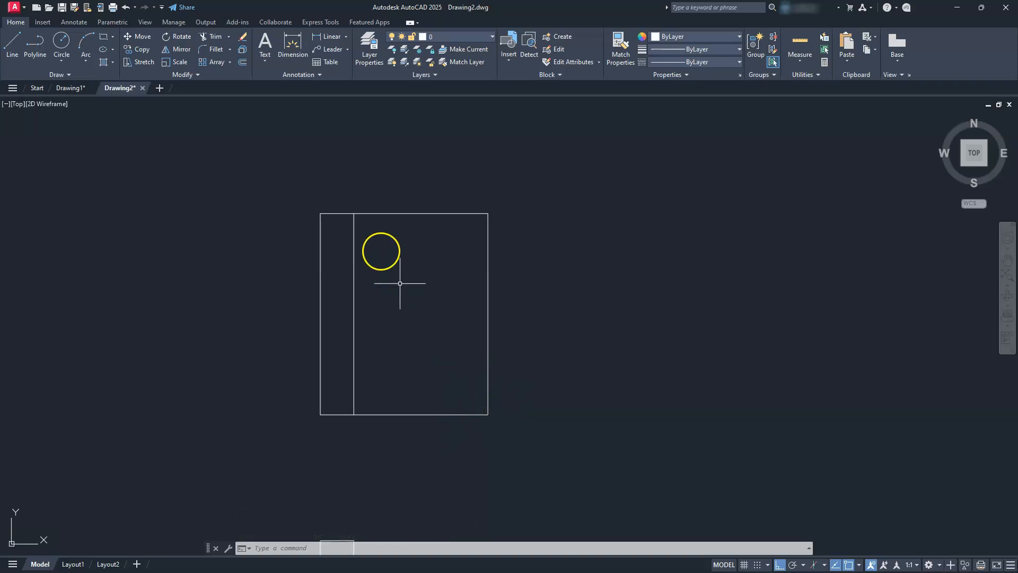
# - Chamfer the two right-hand corners of the top-view outline with 15-unit distances on both sides
pyautogui.click(229, 52)
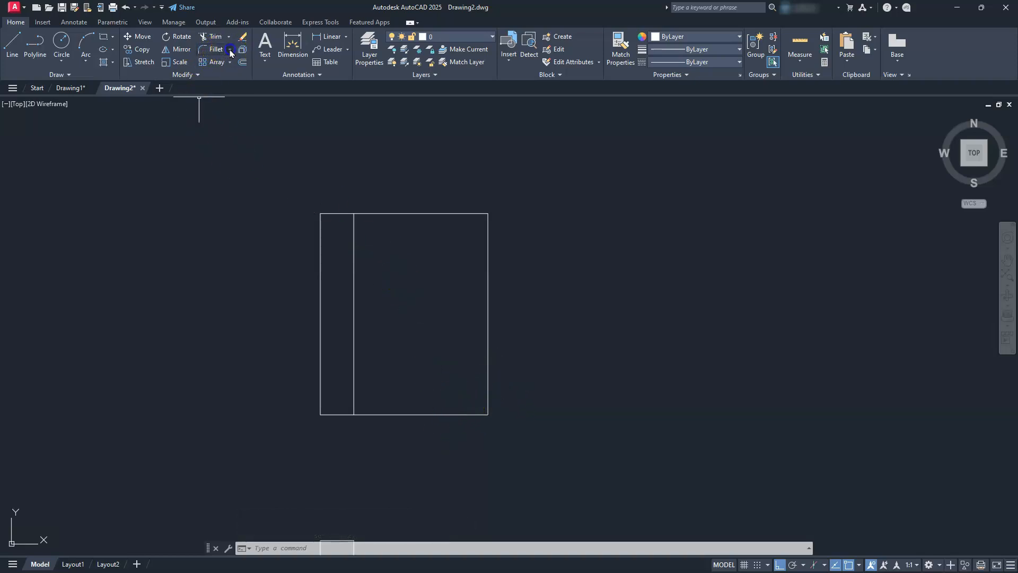
pyautogui.click(235, 86)
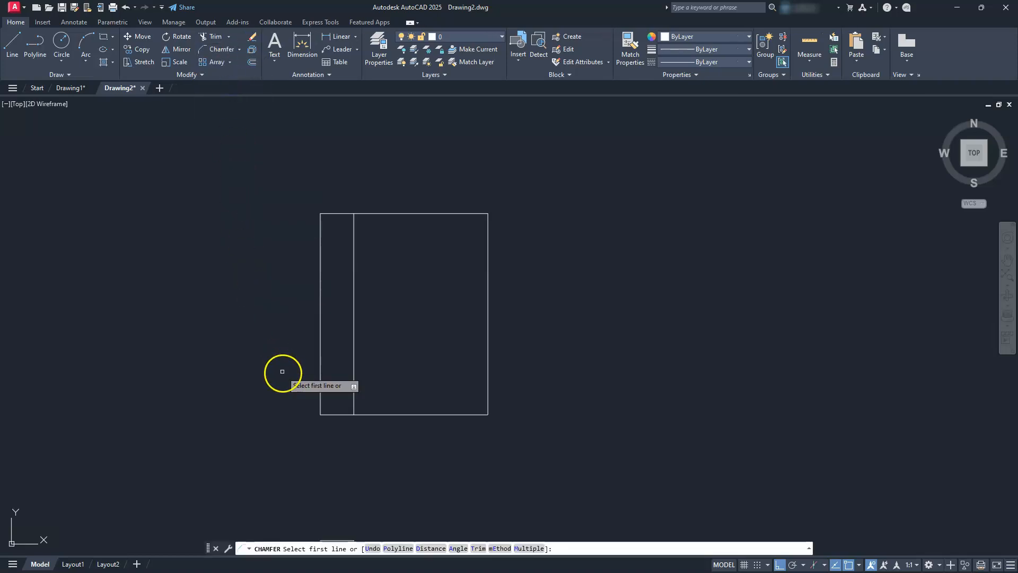
pyautogui.click(437, 548)
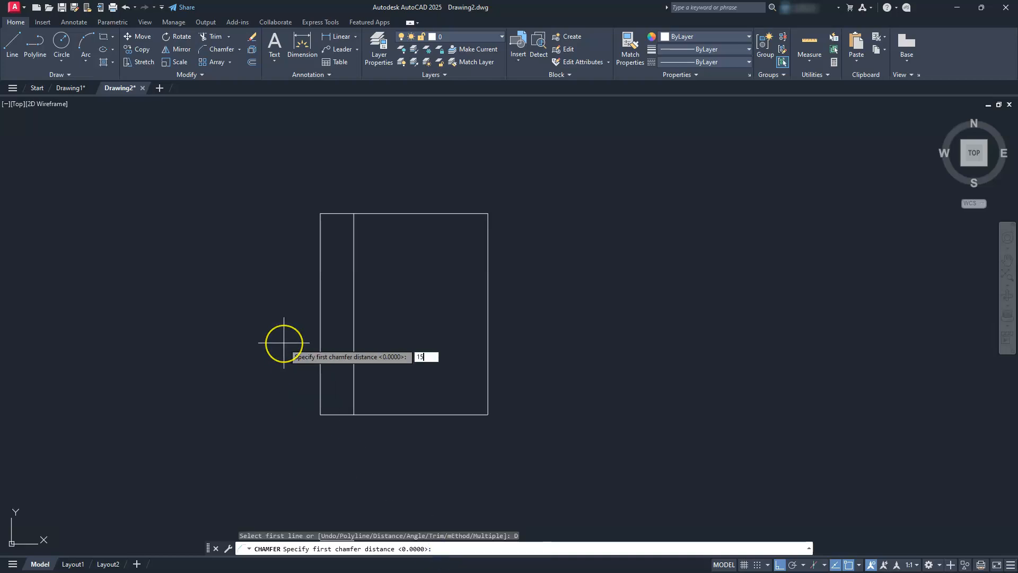
pyautogui.press('Return')
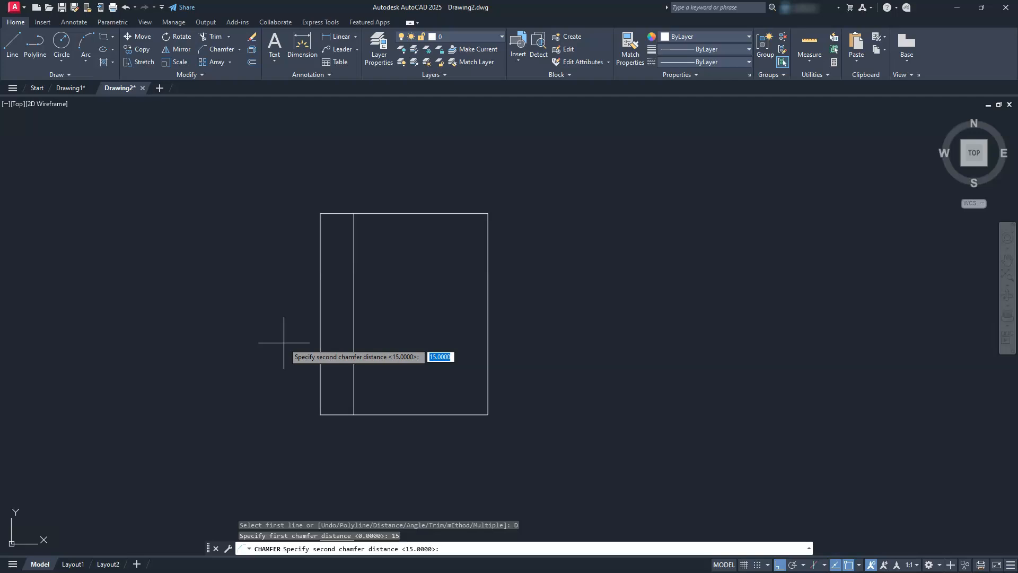
pyautogui.press('Return')
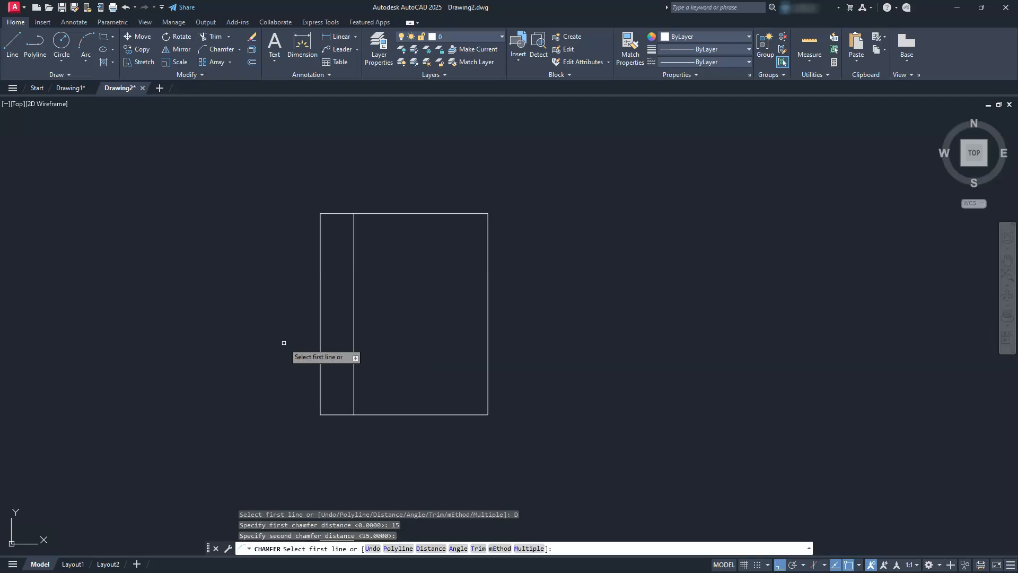
pyautogui.click(529, 548)
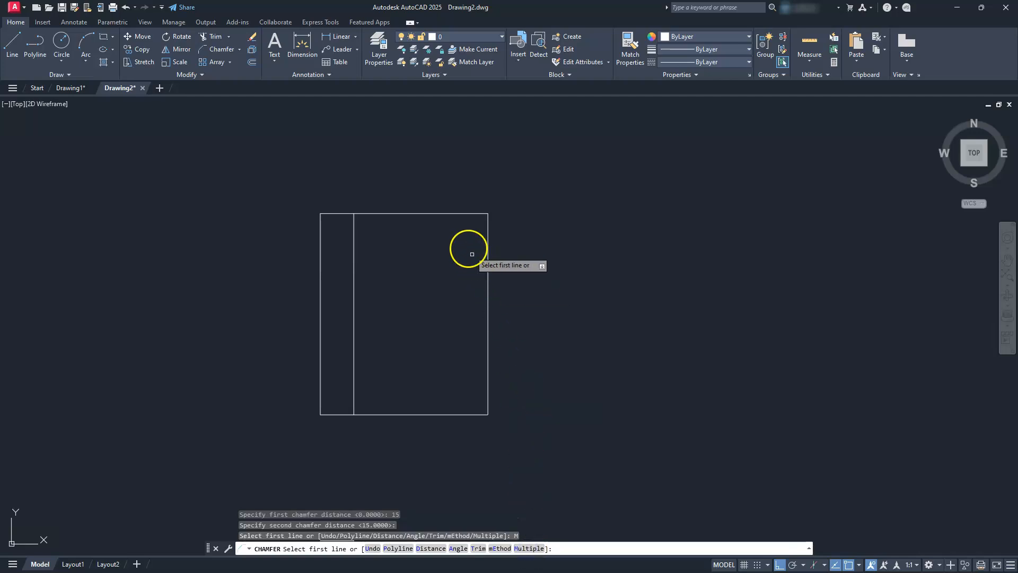
pyautogui.click(458, 215)
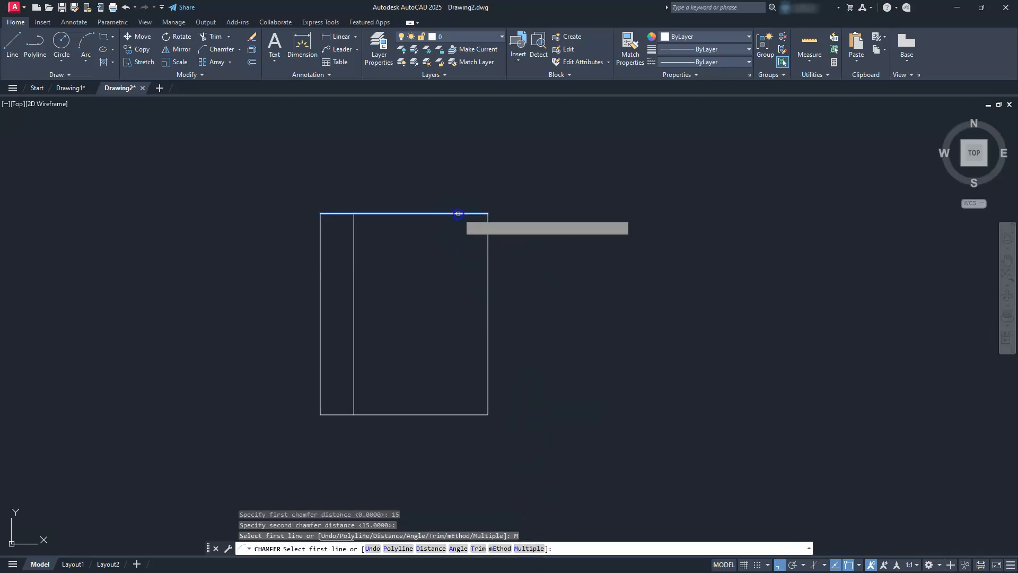
pyautogui.click(492, 240)
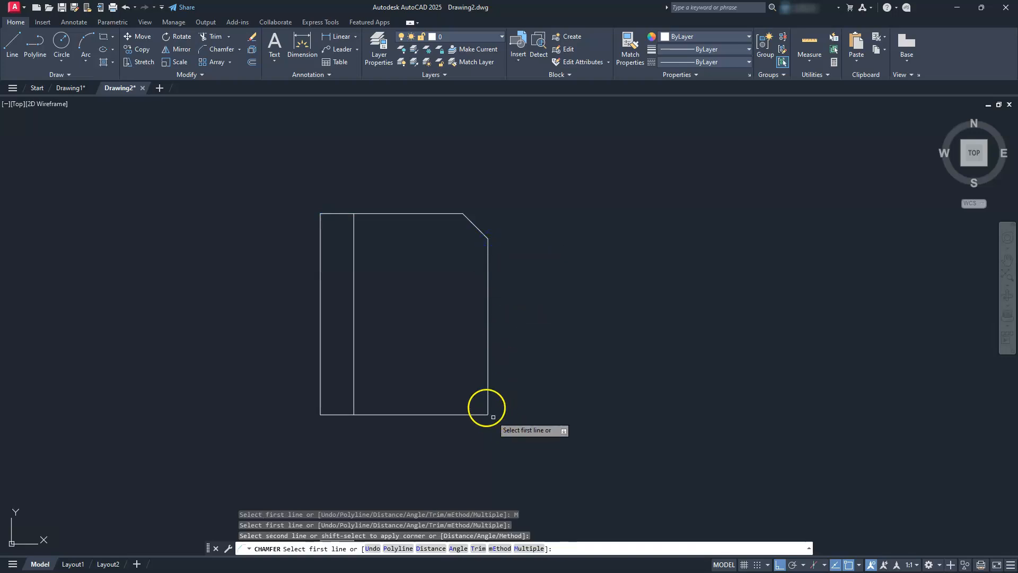
pyautogui.click(487, 392)
pyautogui.click(440, 414)
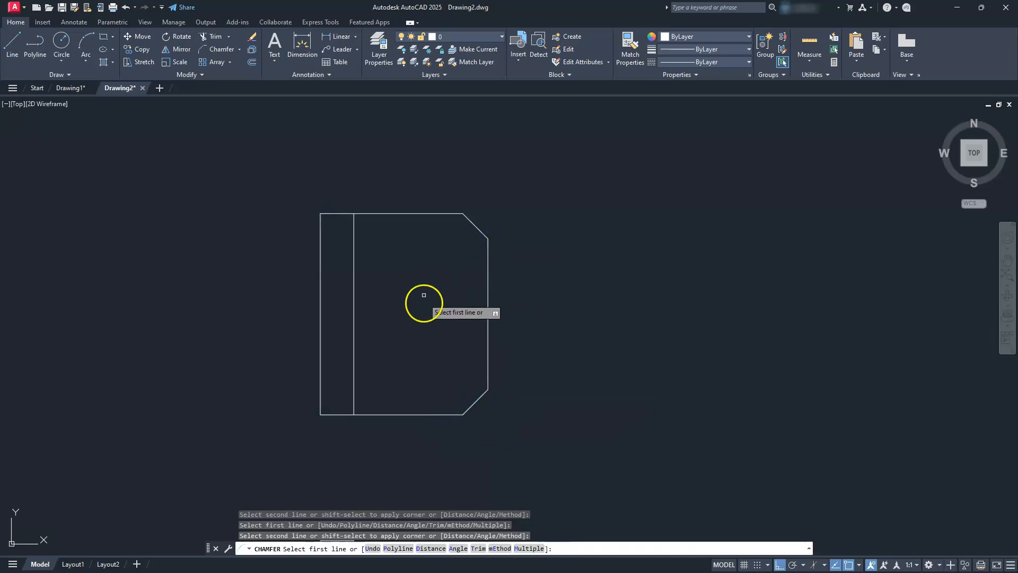
pyautogui.press('Escape')
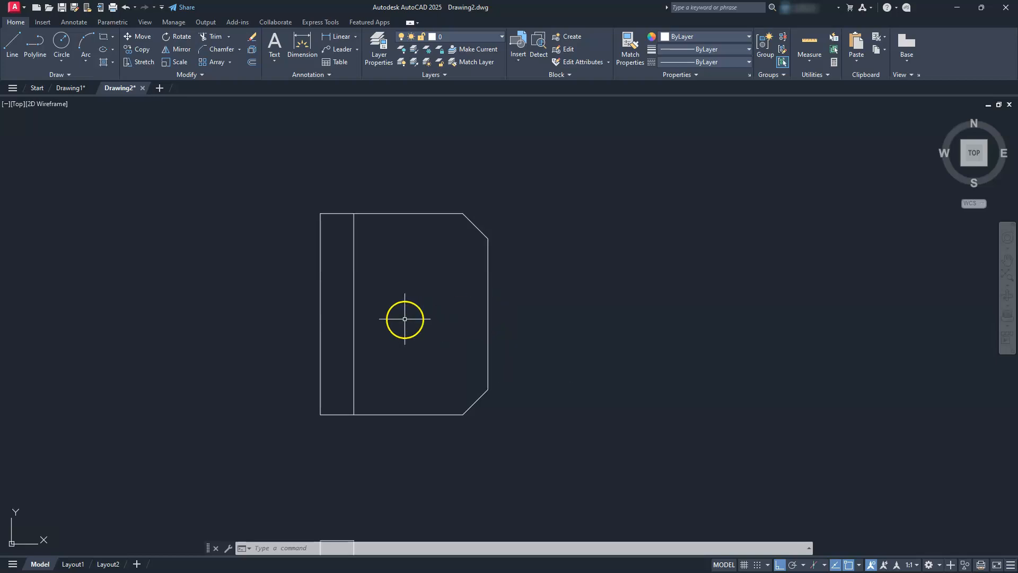
# - Using the slot dimensions in Drawing1, draw a 15-radius circle in Drawing2's top view, centred 35 units inward from the right edge's midpoint
pyautogui.click(78, 88)
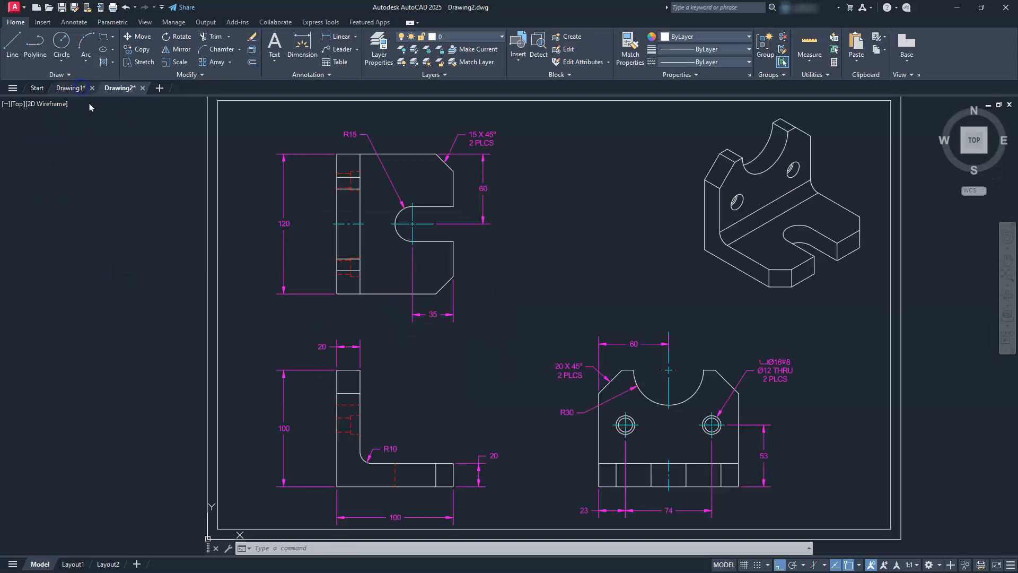
pyautogui.scroll(5, 379, 198)
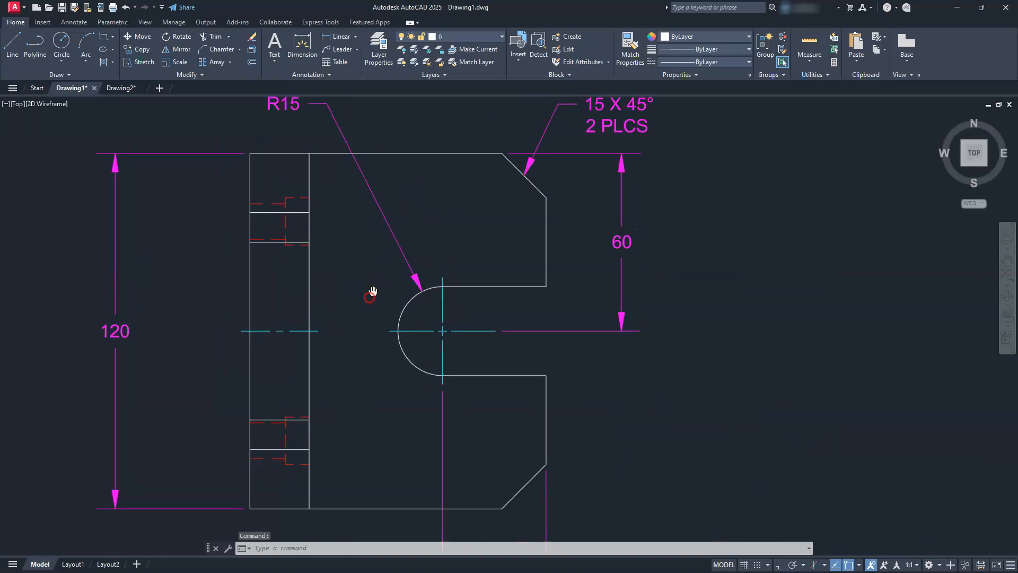
pyautogui.moveTo(472, 428)
pyautogui.mouseDown(button='middle')
pyautogui.moveTo(466, 306)
pyautogui.moveTo(513, 321)
pyautogui.moveTo(471, 449)
pyautogui.mouseUp(button='middle')
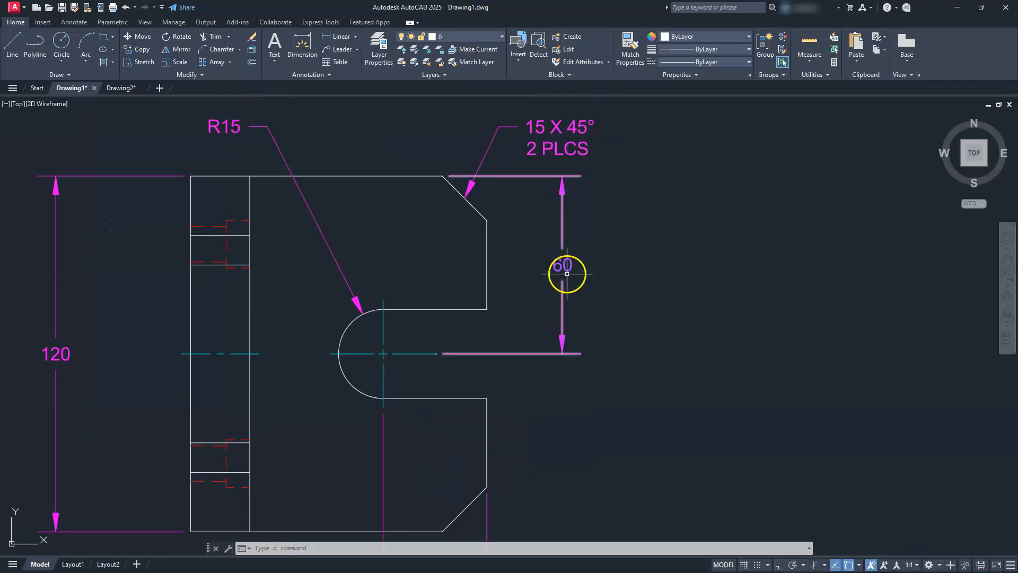
pyautogui.scroll(-2, 568, 284)
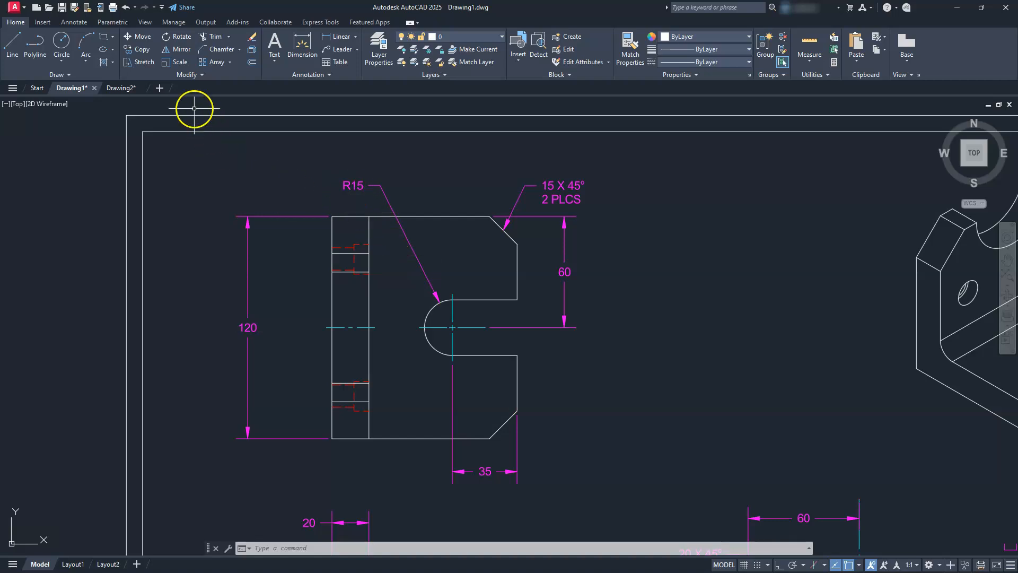
pyautogui.click(115, 88)
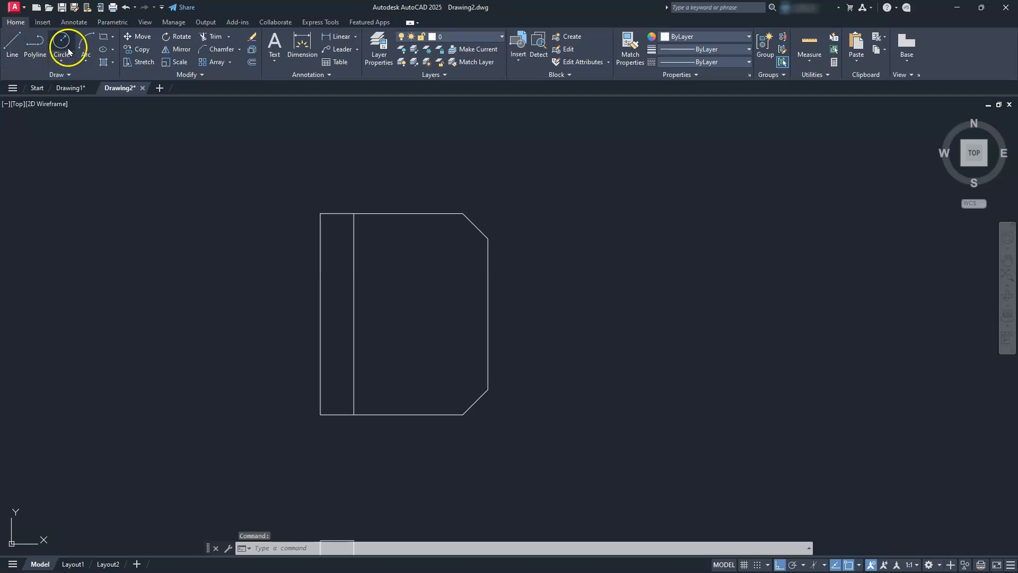
pyautogui.click(61, 61)
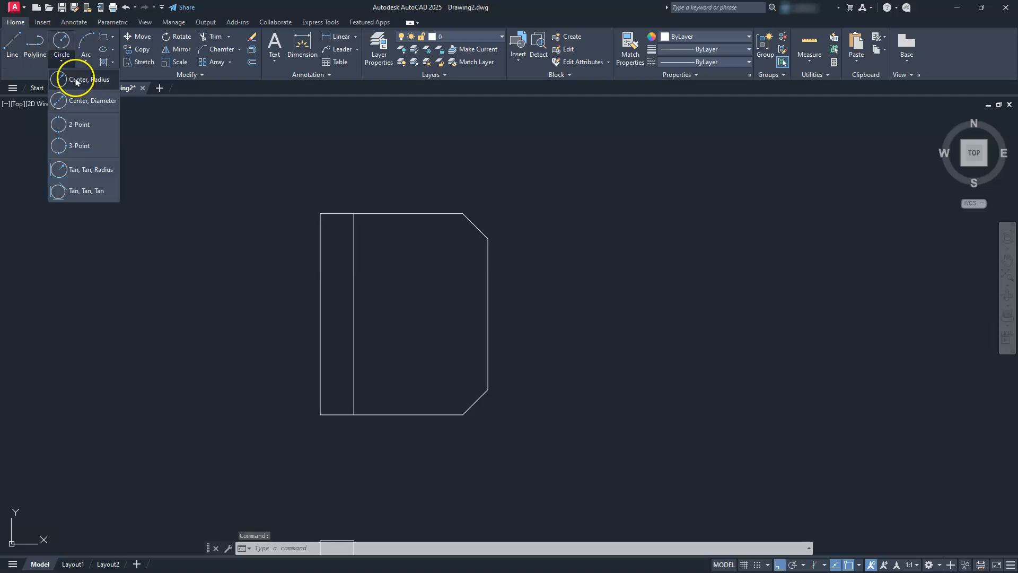
pyautogui.click(79, 79)
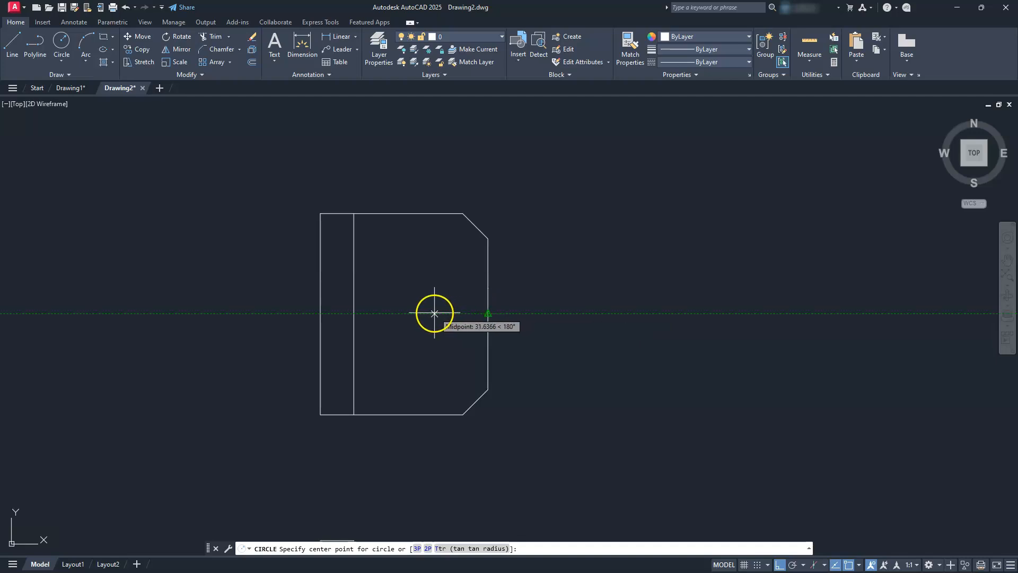
pyautogui.write('35')
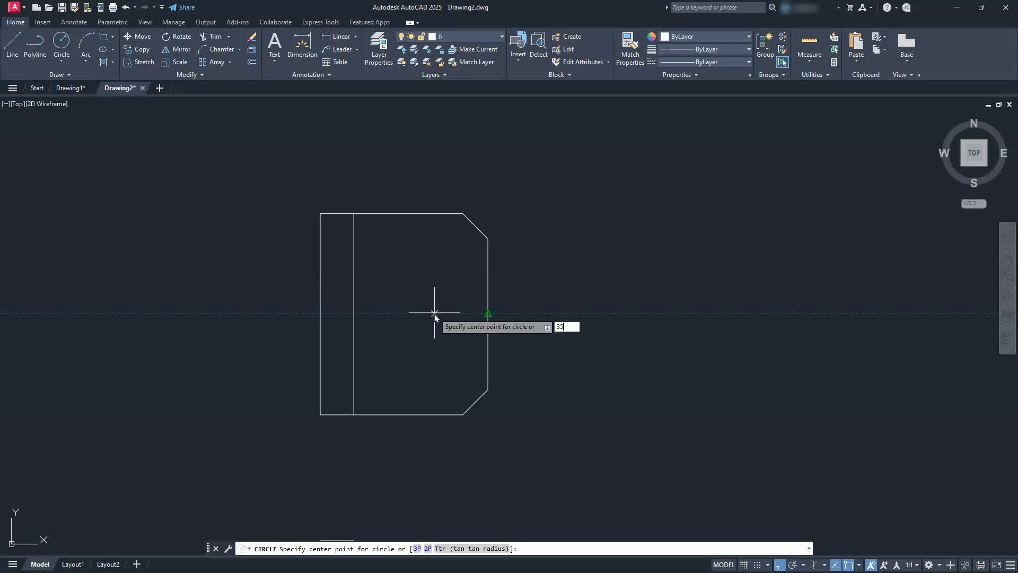
pyautogui.press('Return')
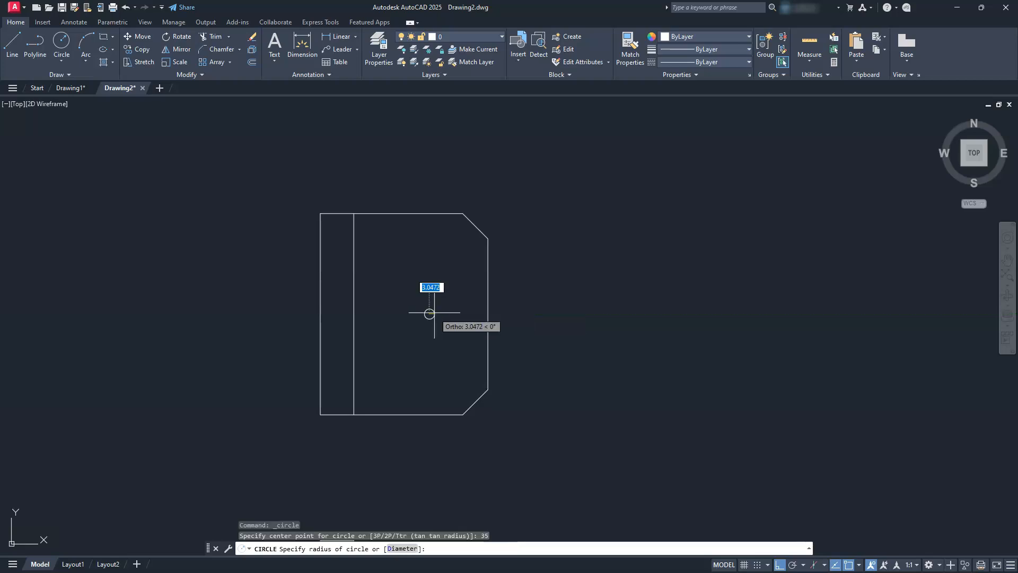
pyautogui.write('15')
pyautogui.press('Return')
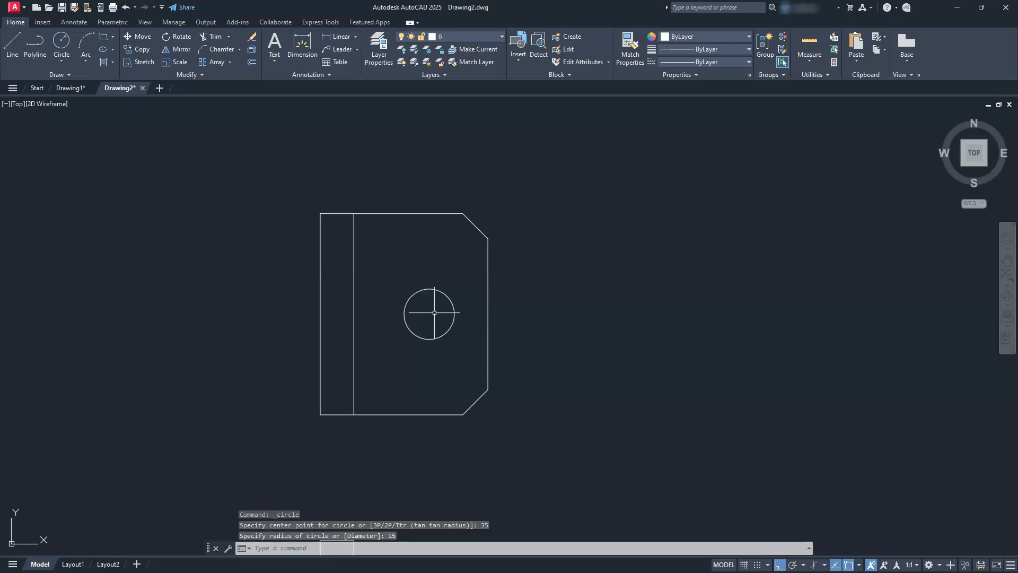
# - Draw two horizontal lines from the circle's lower and upper quadrants to the right edge to form the slot's sides
pyautogui.scroll(2, 435, 313)
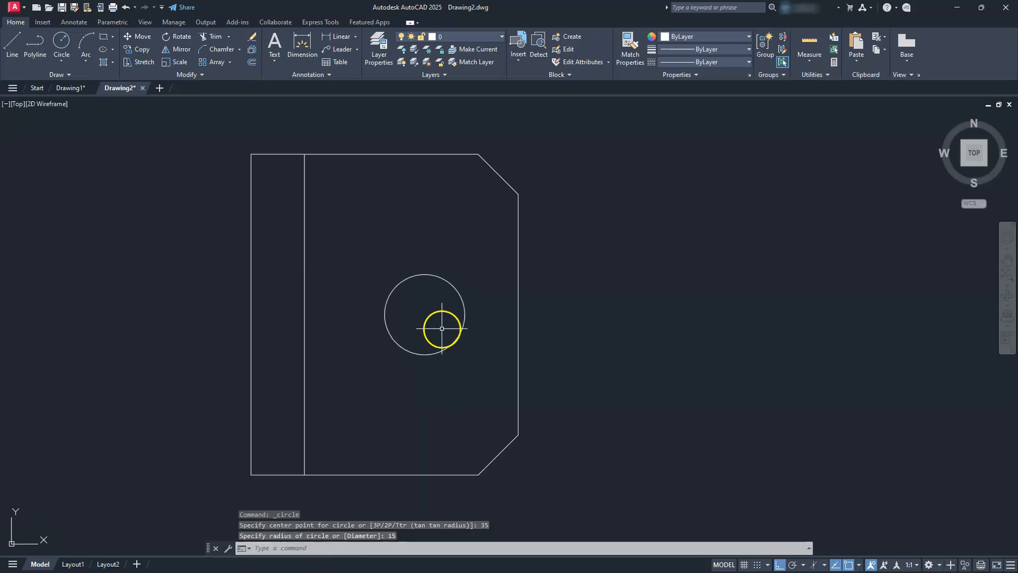
pyautogui.click(13, 42)
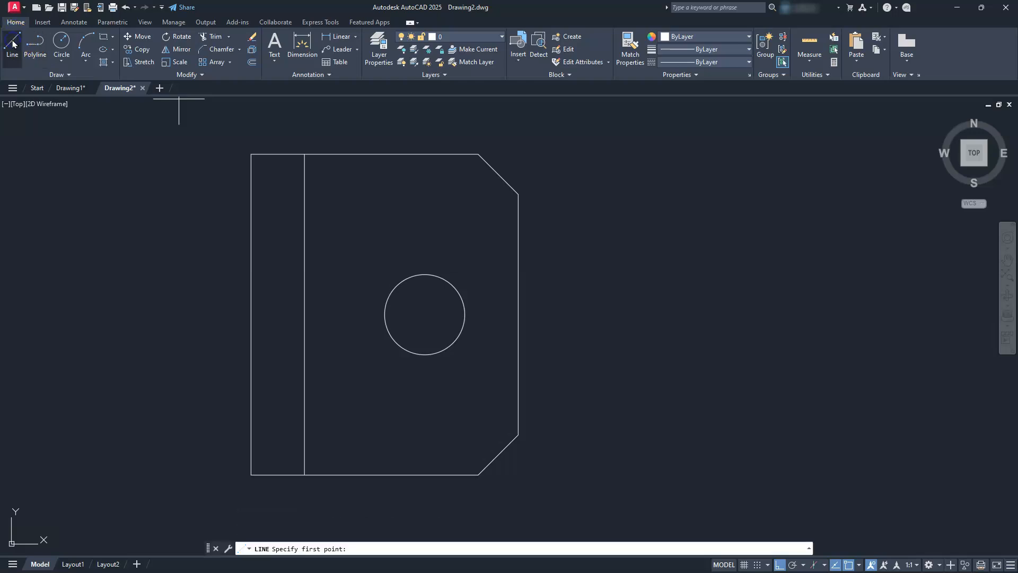
pyautogui.click(425, 354)
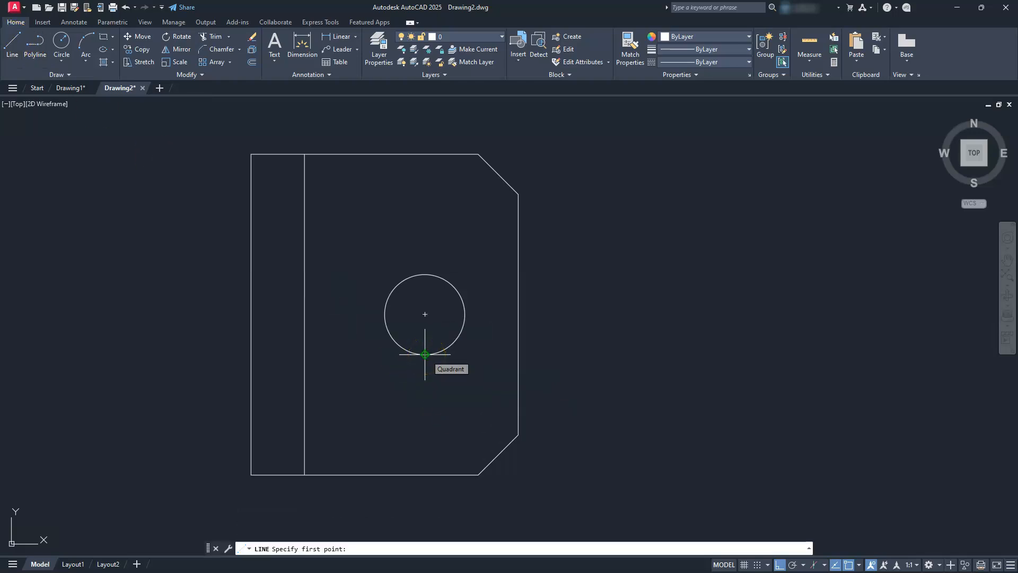
pyautogui.click(425, 354)
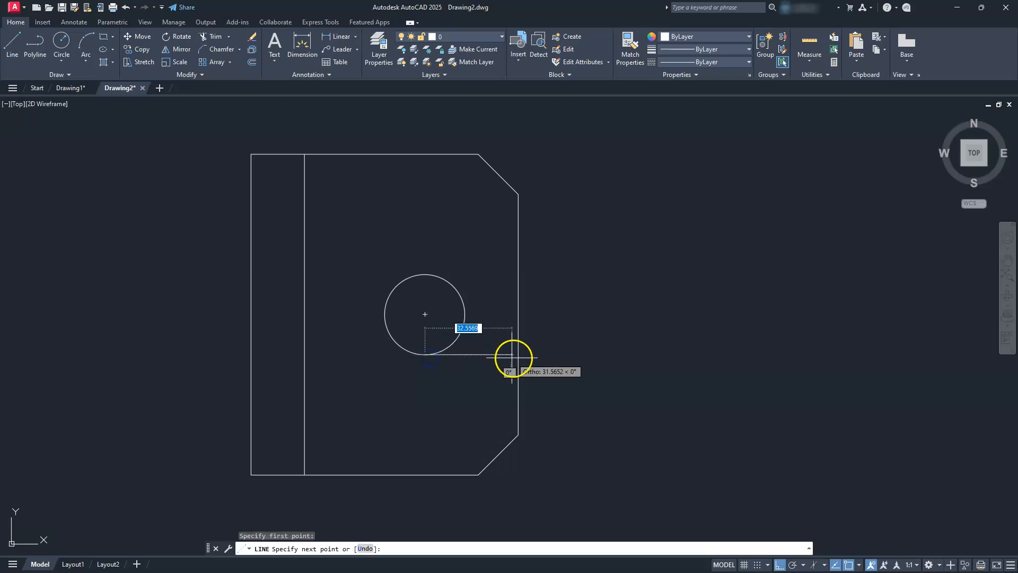
pyautogui.click(518, 354)
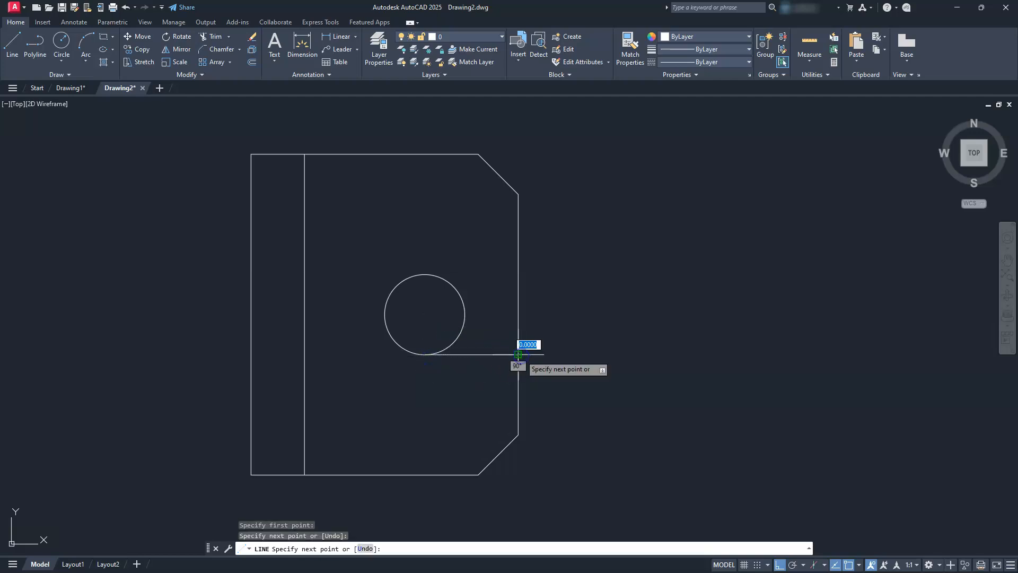
pyautogui.press('Escape')
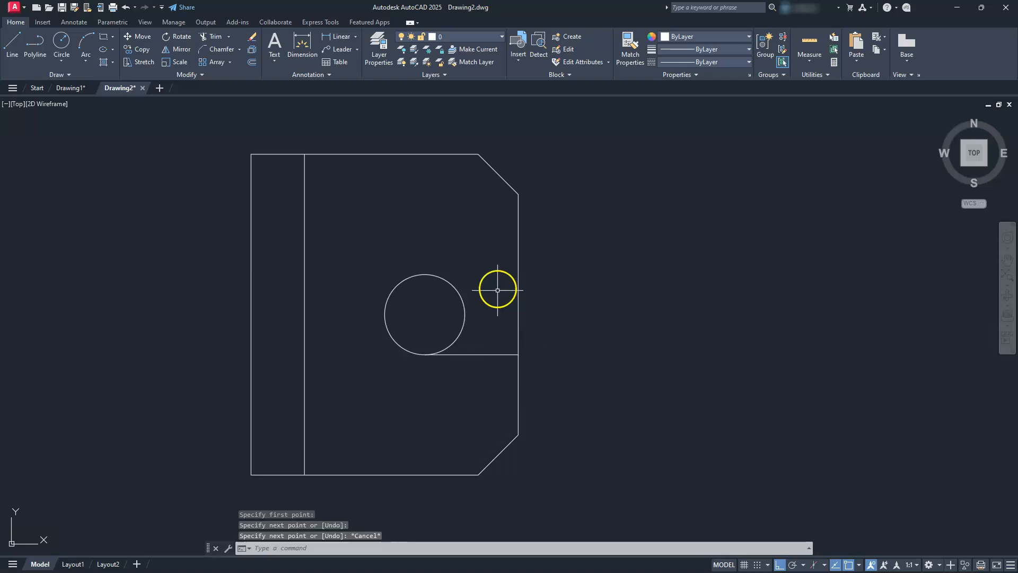
pyautogui.press('Return')
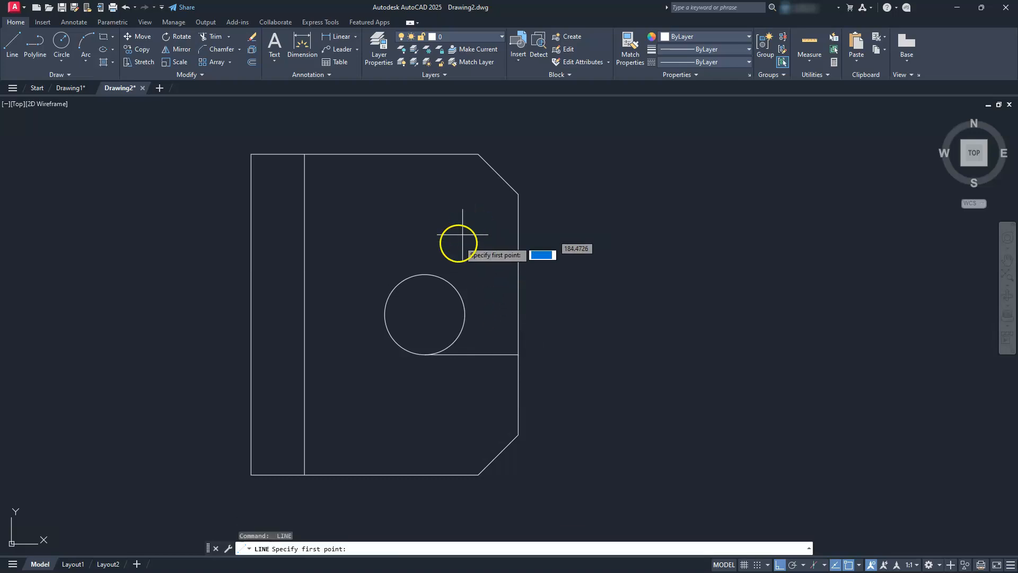
pyautogui.click(424, 274)
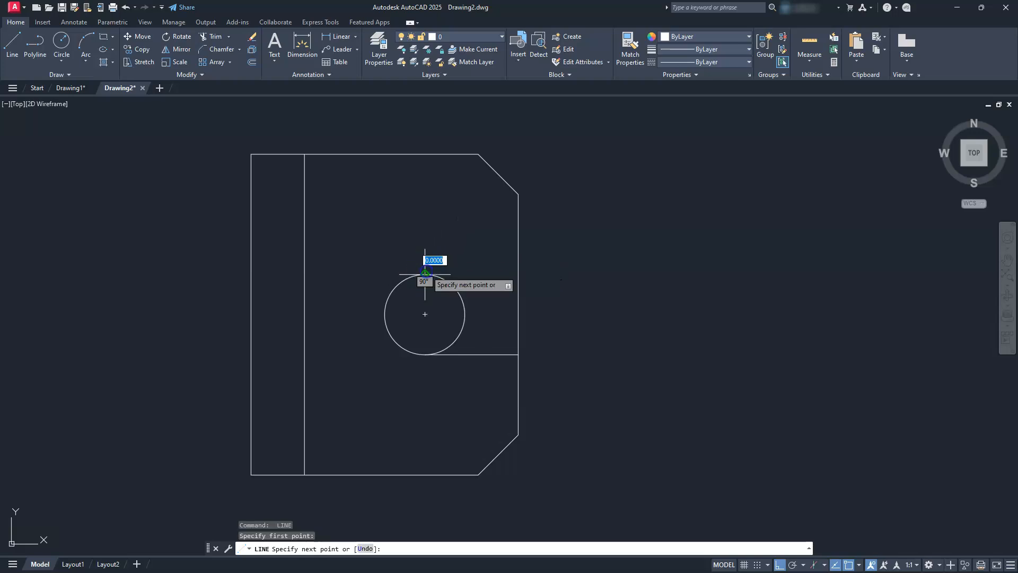
pyautogui.click(518, 274)
pyautogui.press('Escape')
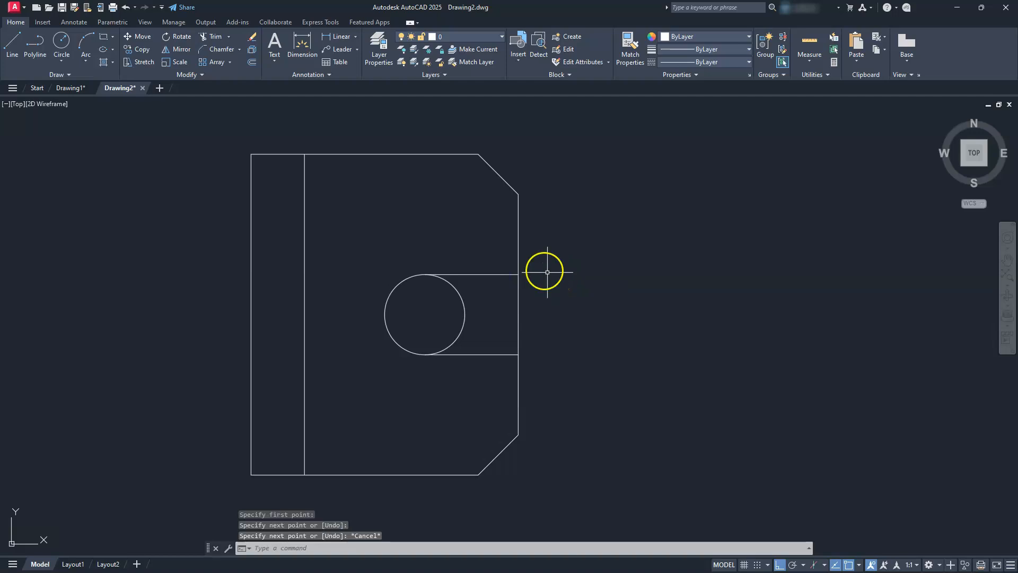
# - Trim the circle's right half and the right-edge segment between the two horizontal lines to open the slot
pyautogui.click(207, 36)
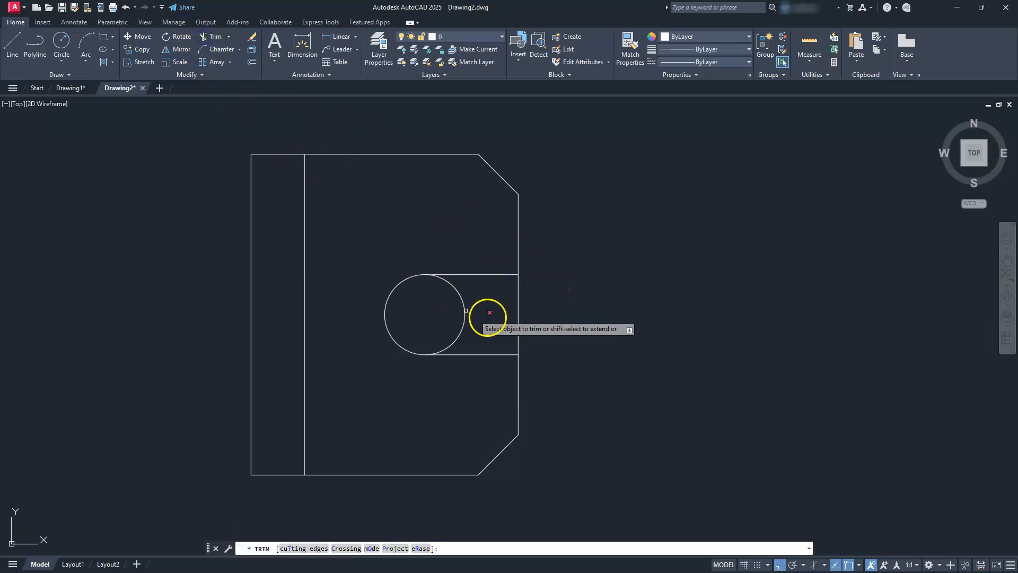
pyautogui.click(464, 305)
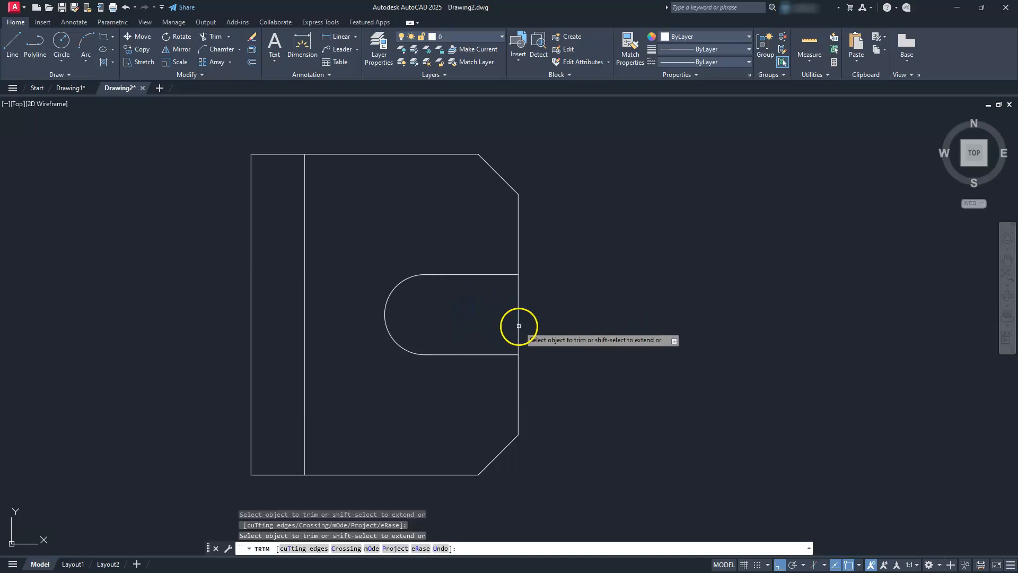
pyautogui.scroll(-2, 519, 325)
pyautogui.moveTo(465, 349); pyautogui.dragTo(639, 344, button='middle')
pyautogui.scroll(2, 638, 345)
pyautogui.press('Escape')
pyautogui.press('Escape')
pyautogui.press('Escape')
pyautogui.press('Escape')
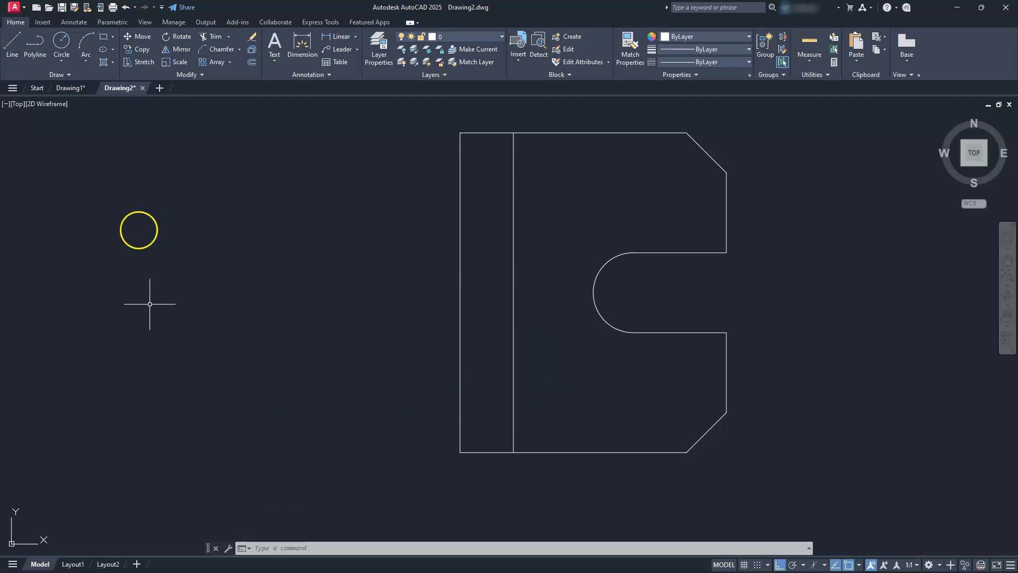
# - In Drawing1, examine the front view's dimensions for its width, corner chamfers, arc cutout and counterbored holes
pyautogui.click(64, 88)
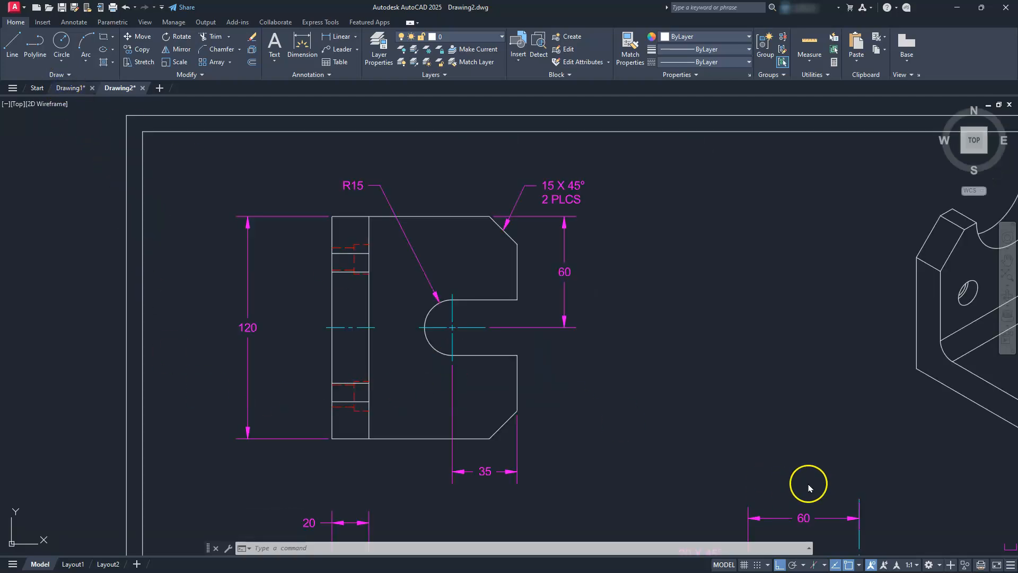
pyautogui.moveTo(774, 443); pyautogui.dragTo(742, 410, button='middle')
pyautogui.scroll(-2, 744, 410)
pyautogui.moveTo(817, 469); pyautogui.dragTo(712, 369, button='middle')
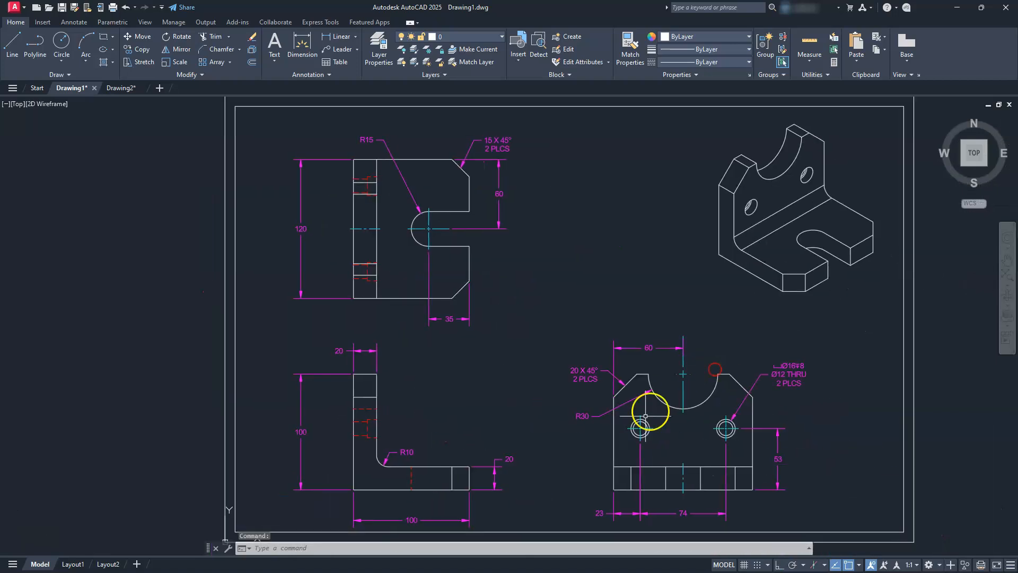
pyautogui.scroll(2, 639, 422)
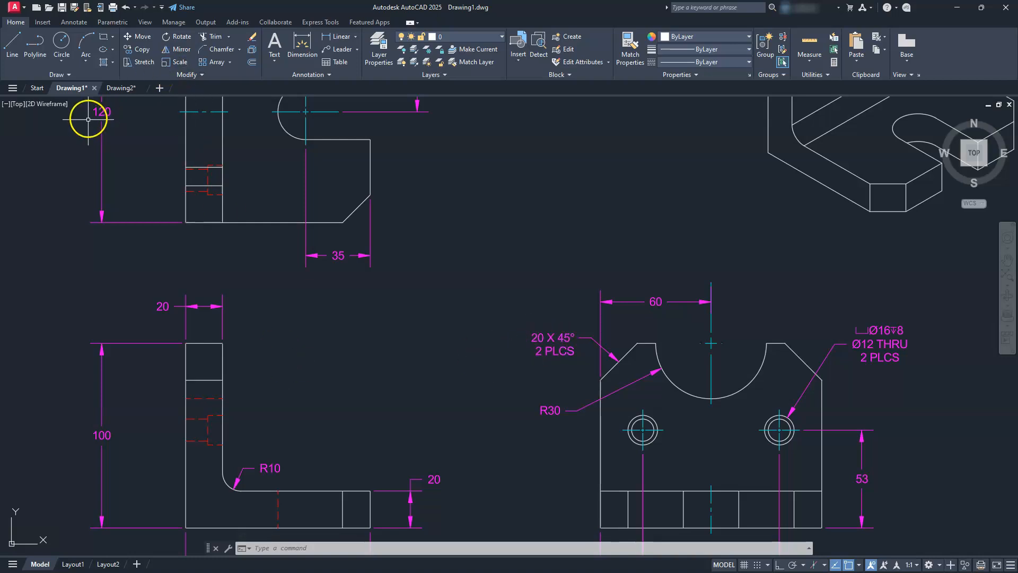
# - In Drawing2, offset the top view's upper and lower horizontal edges 20 units inward
pyautogui.click(121, 87)
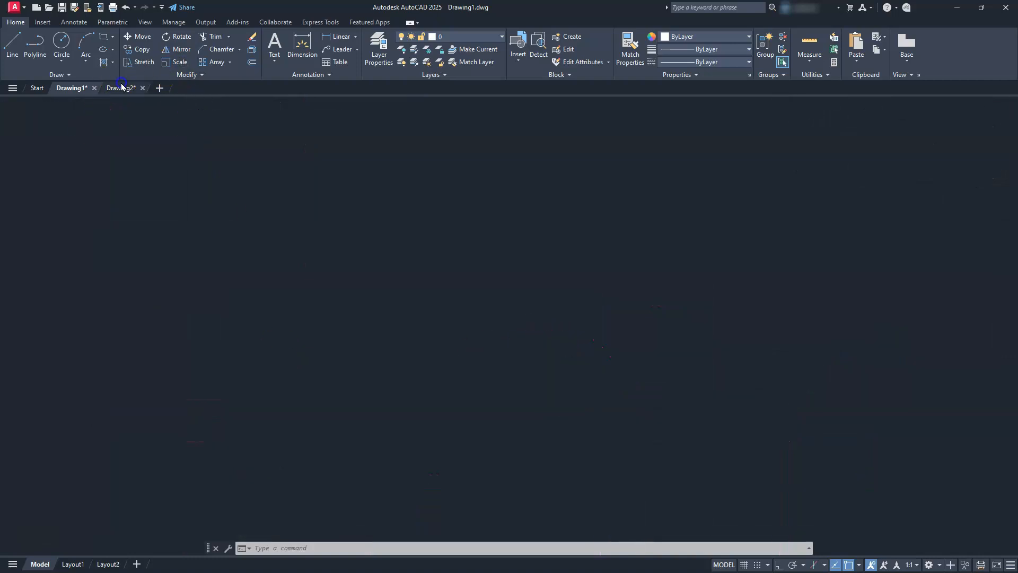
pyautogui.click(421, 240)
pyautogui.press('Escape')
pyautogui.click(250, 62)
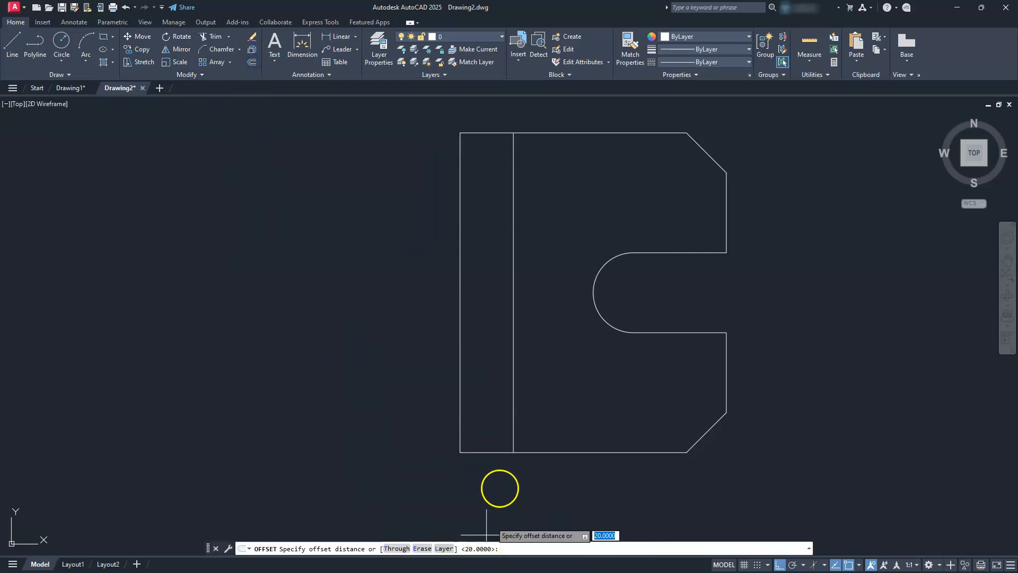
pyautogui.press('Return')
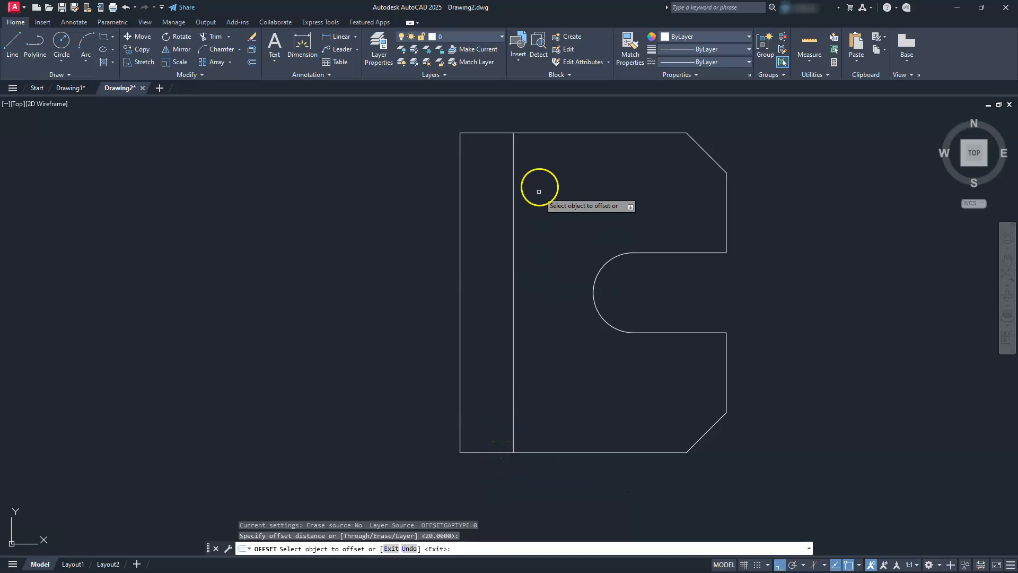
pyautogui.click(550, 133)
pyautogui.click(552, 193)
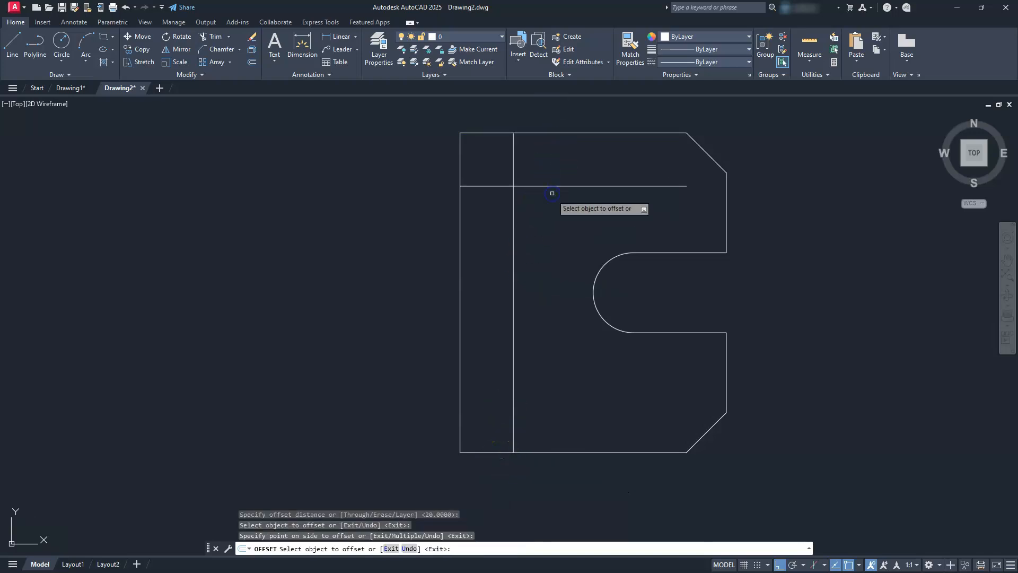
pyautogui.click(553, 453)
pyautogui.click(547, 361)
pyautogui.press('Escape')
pyautogui.press('Escape')
pyautogui.press('Escape')
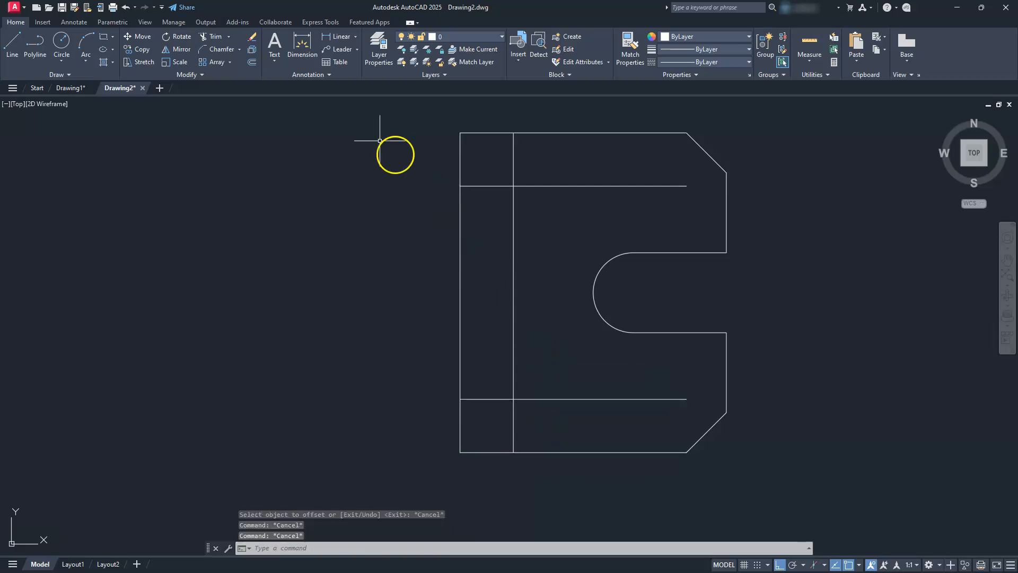
# - Trim both offset lines to the right of the vertical flange line so they remain only within the flange
pyautogui.click(207, 37)
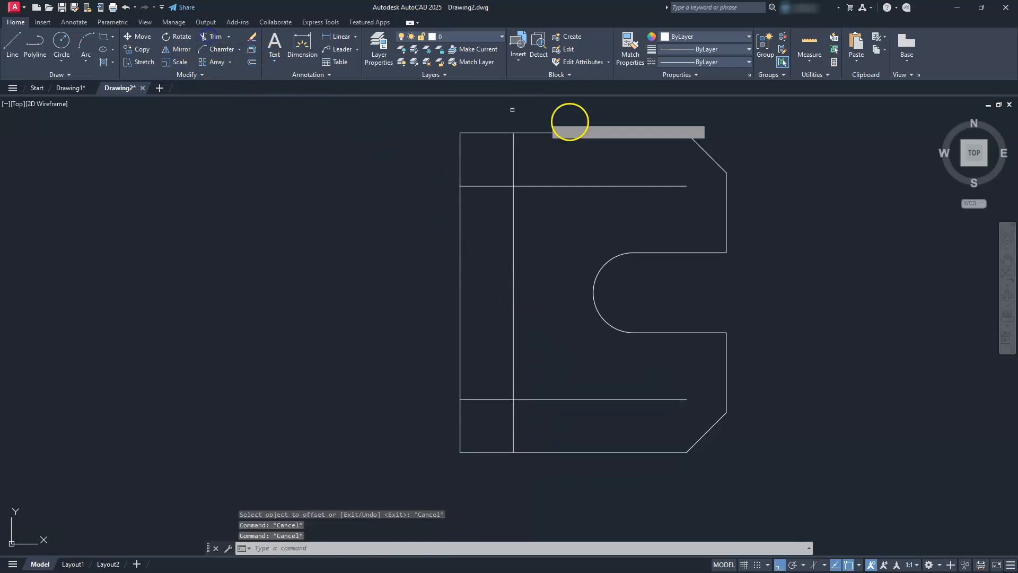
pyautogui.click(665, 187)
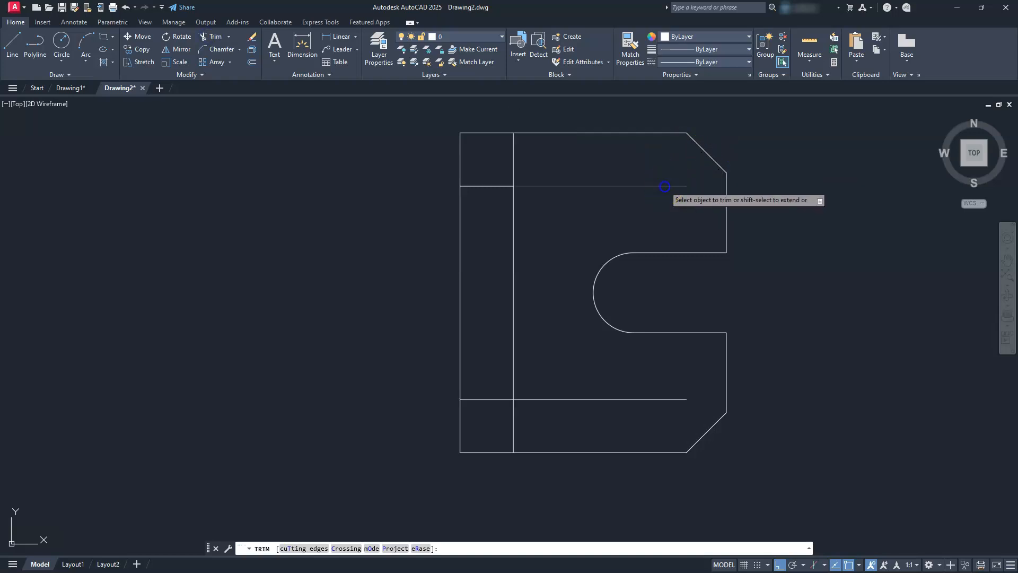
pyautogui.click(635, 401)
pyautogui.press('Return')
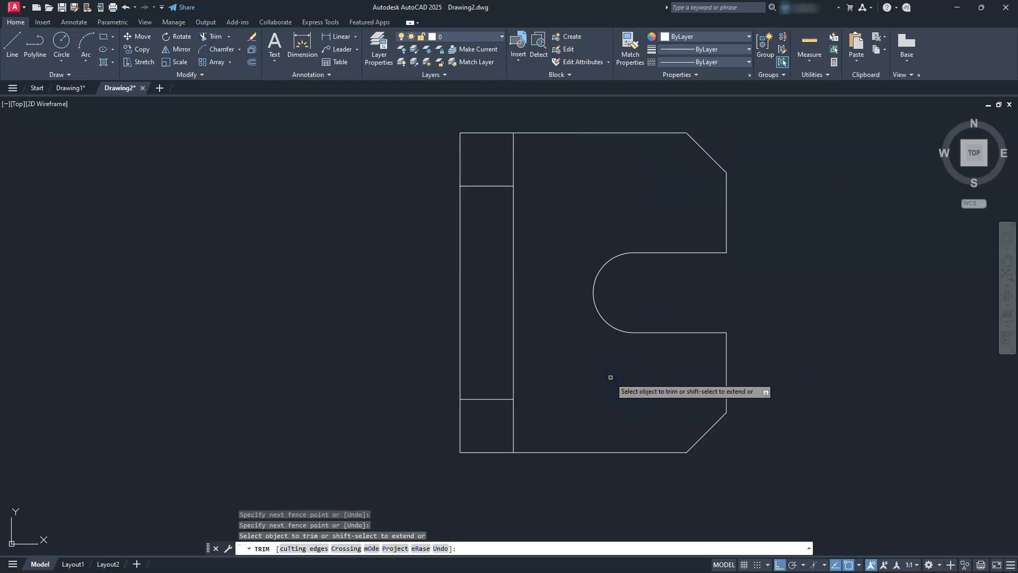
pyautogui.press('Escape')
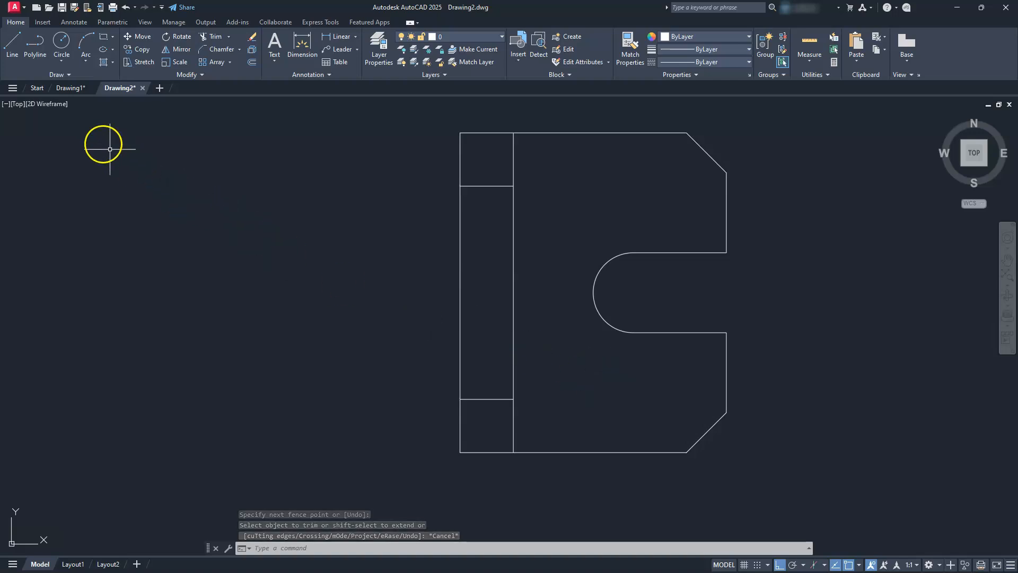
# - After checking the R30 cutout in Drawing1, draw a horizontal midline across the top view's flange in Drawing2, between its vertical edges' midpoints
pyautogui.click(71, 89)
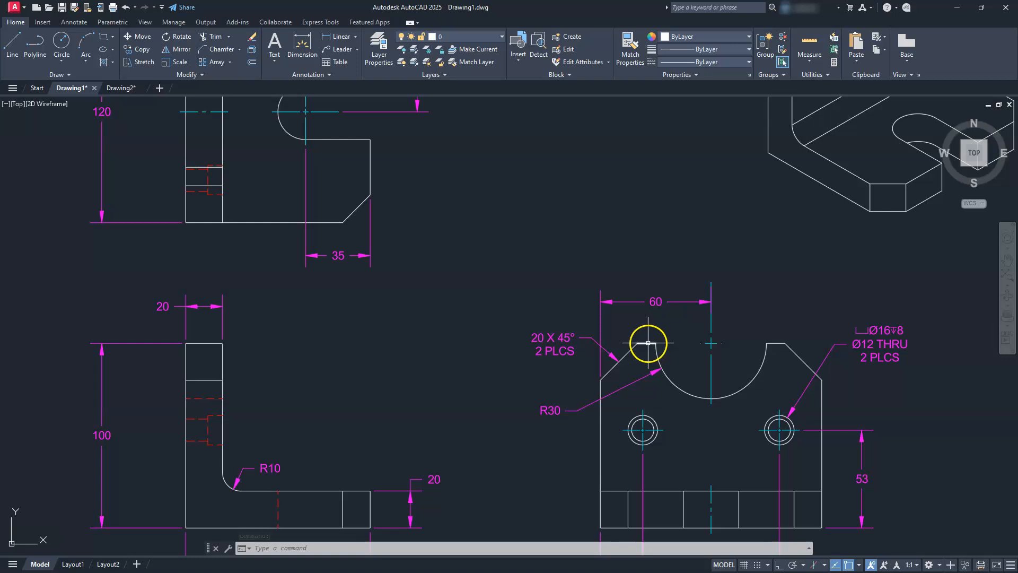
pyautogui.moveTo(773, 342)
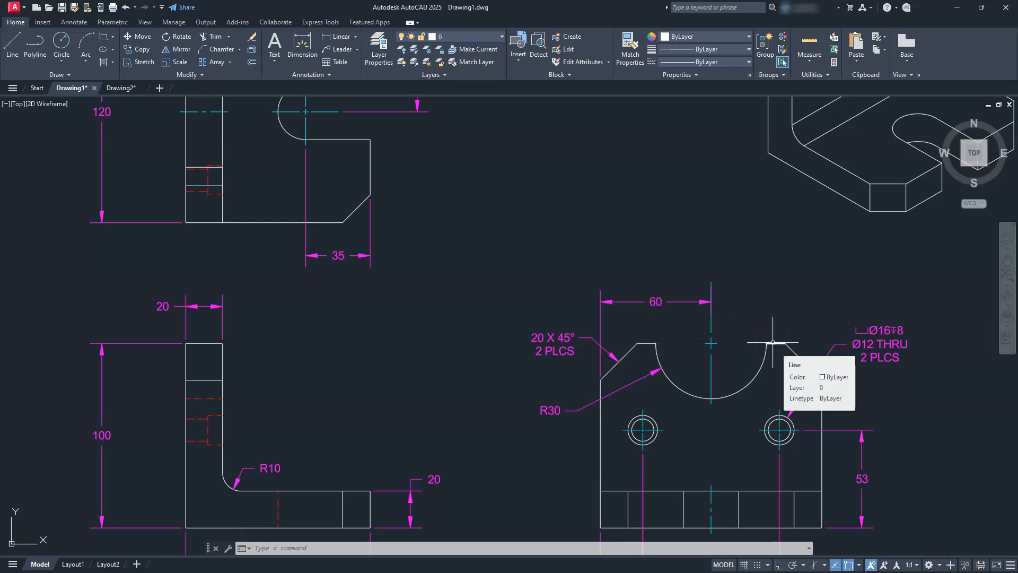
pyautogui.scroll(-2, 727, 346)
pyautogui.moveTo(727, 345); pyautogui.dragTo(752, 411, button='middle')
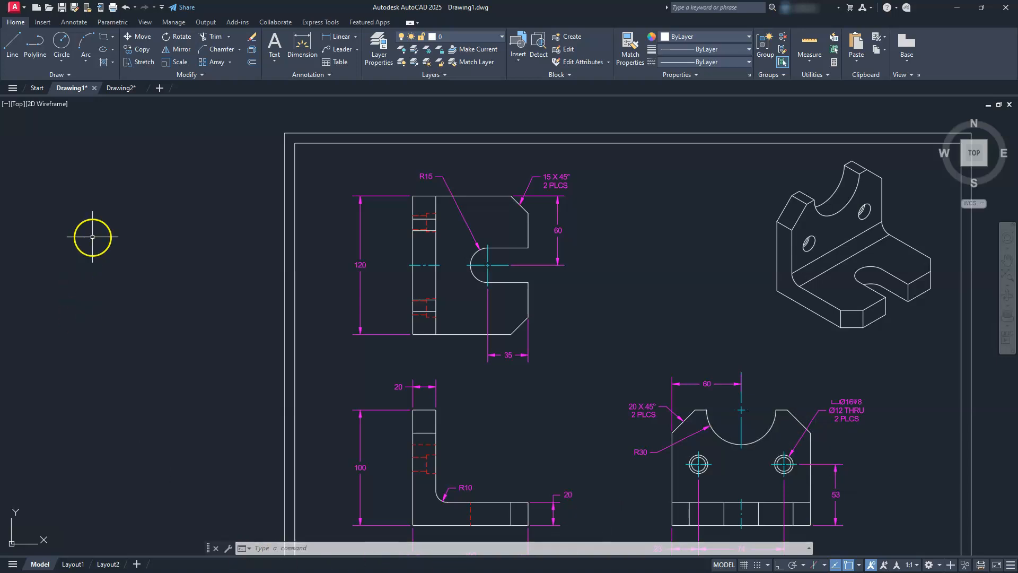
pyautogui.click(122, 88)
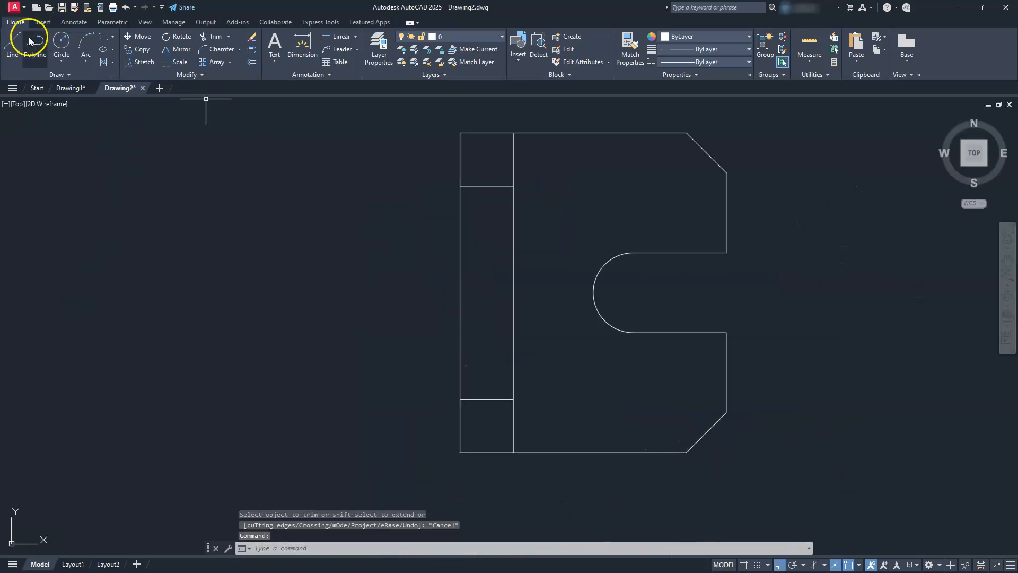
pyautogui.click(12, 42)
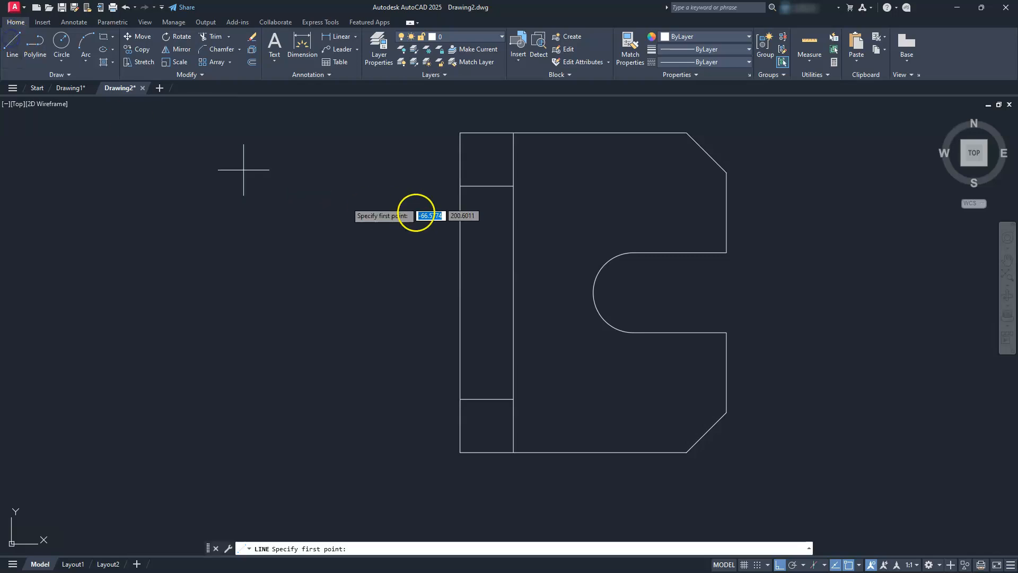
pyautogui.click(513, 298)
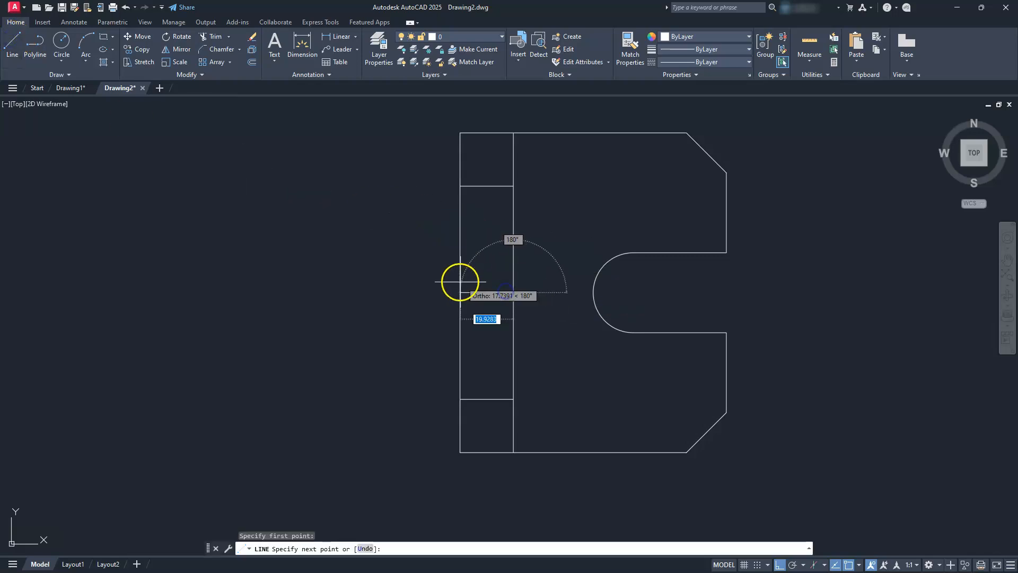
pyautogui.press('Escape')
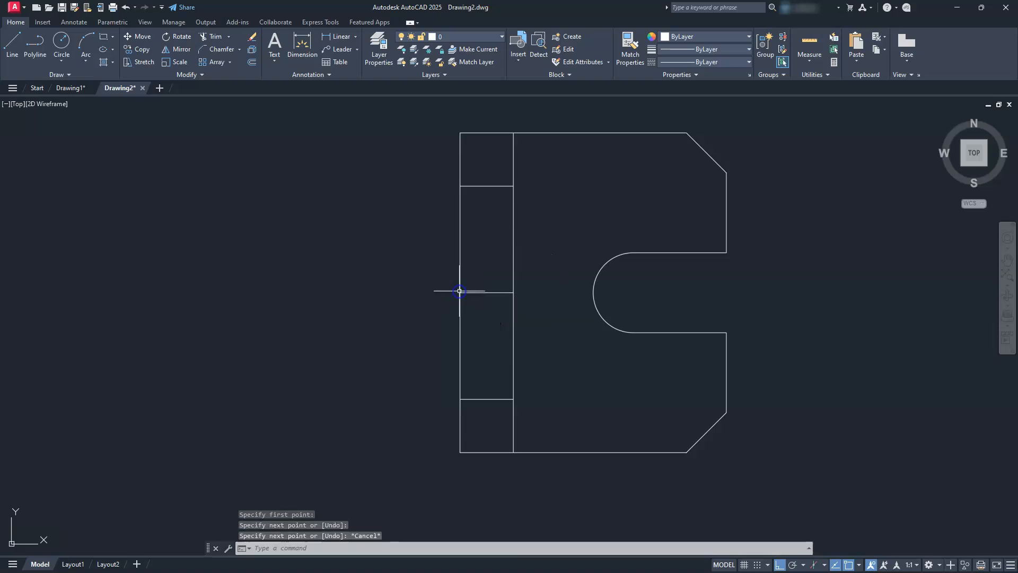
# - Offset the flange's midline 30 units to both sides to mark the arc cutout's edges, and delete the midline
pyautogui.click(251, 63)
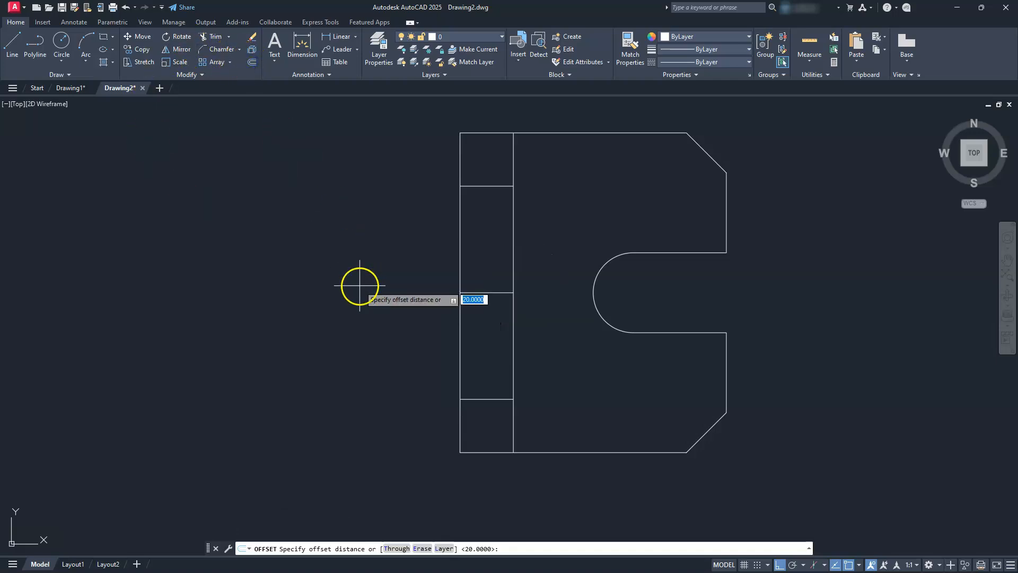
pyautogui.write('30')
pyautogui.press('Return')
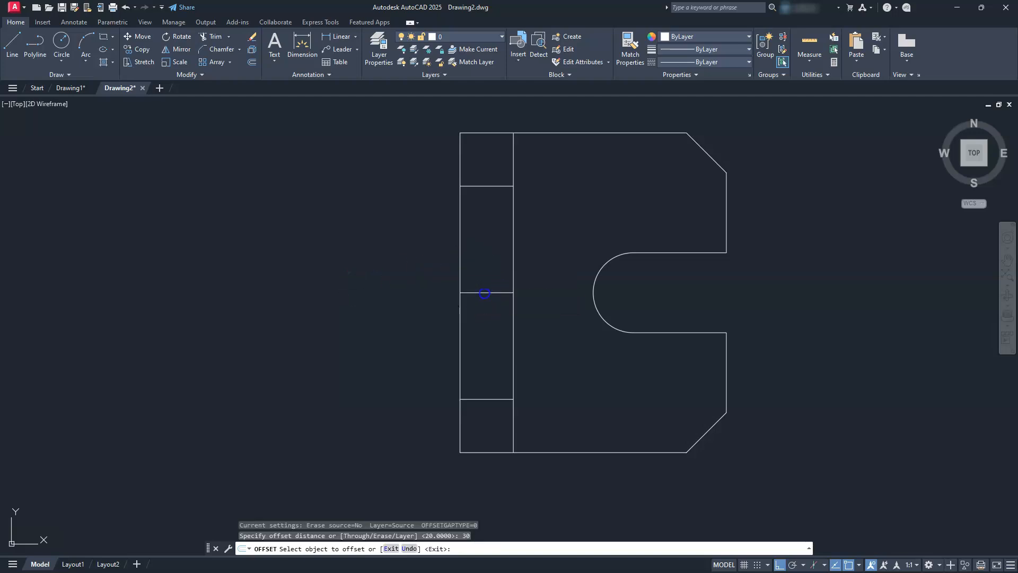
pyautogui.click(486, 292)
pyautogui.click(489, 204)
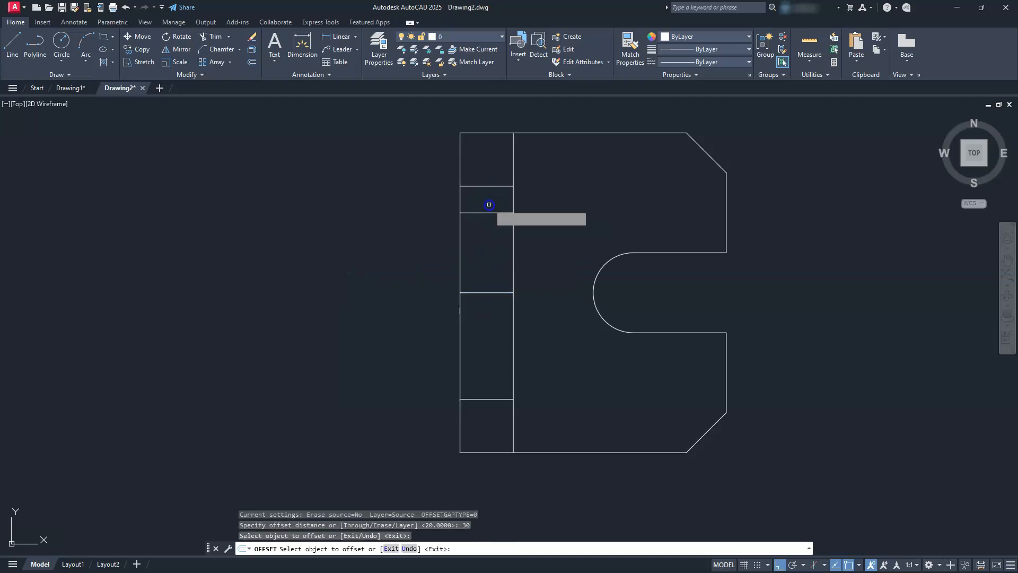
pyautogui.click(502, 293)
pyautogui.click(494, 365)
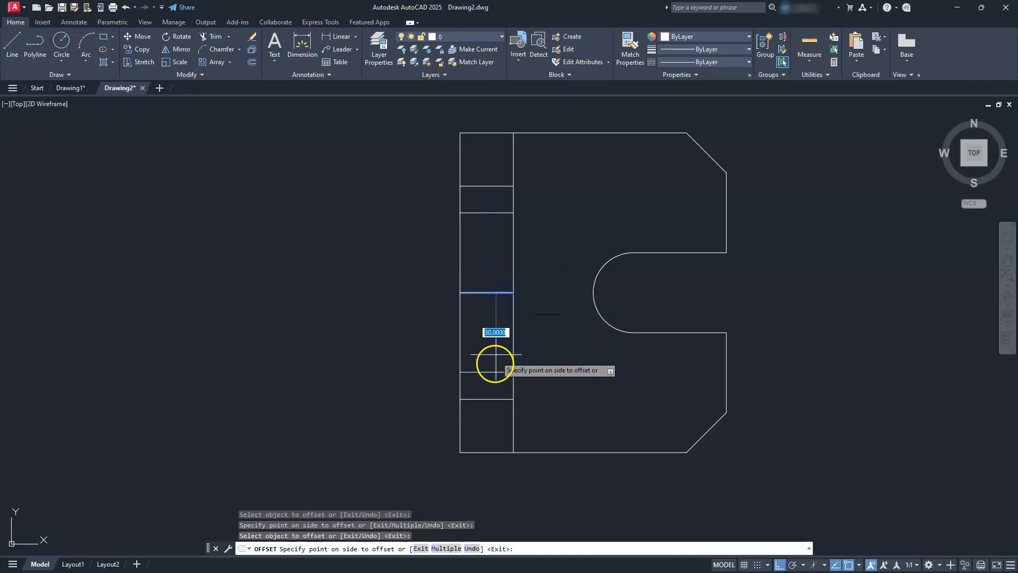
pyautogui.press('Escape')
pyautogui.click(487, 292)
pyautogui.press('Delete')
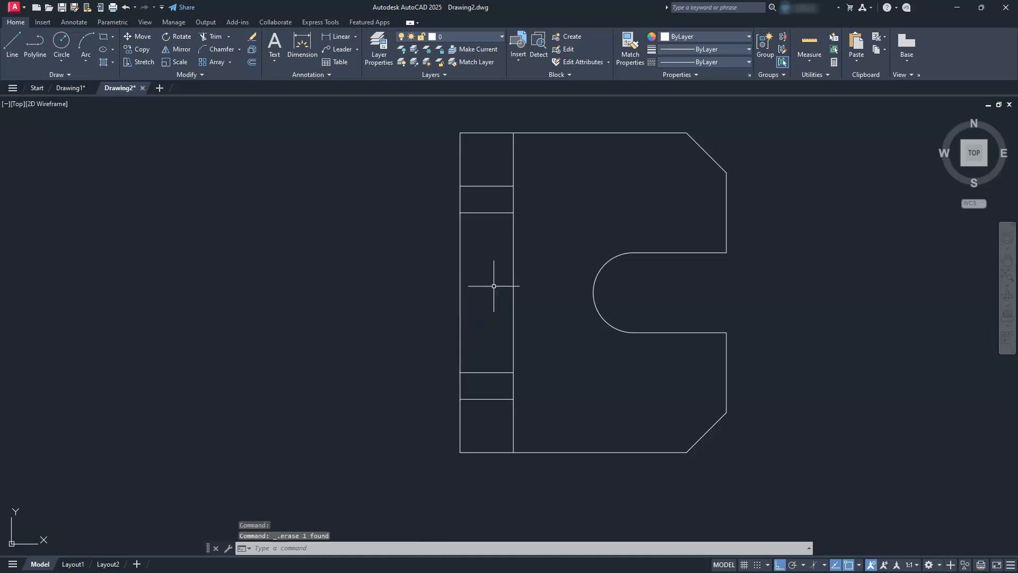
# - Compare Drawing2's two views with Drawing1, examining the flange lines and hidden hole lines in the top and L-shaped views
pyautogui.scroll(-2, 493, 285)
pyautogui.moveTo(552, 351); pyautogui.dragTo(538, 319, button='middle')
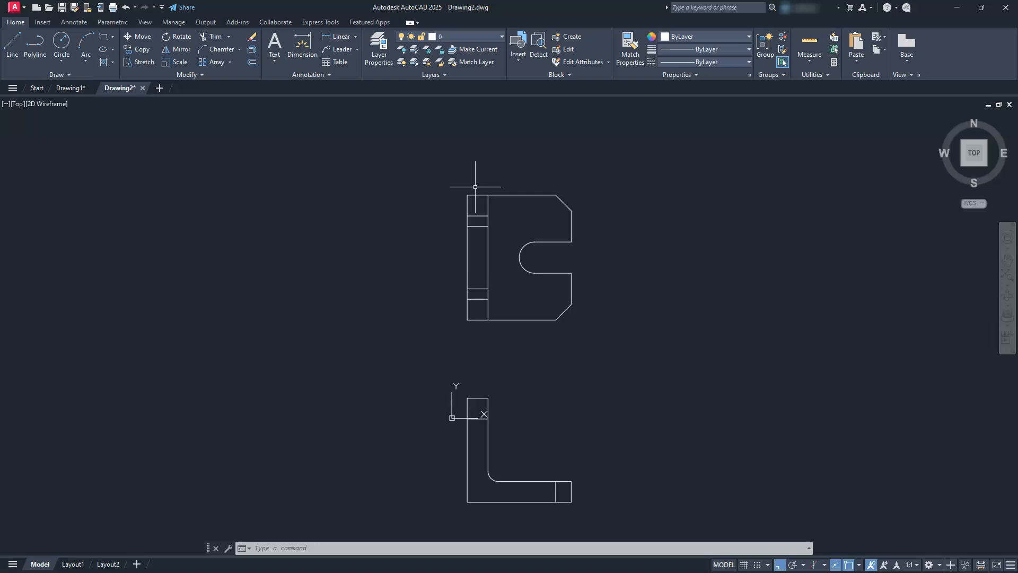
pyautogui.click(71, 89)
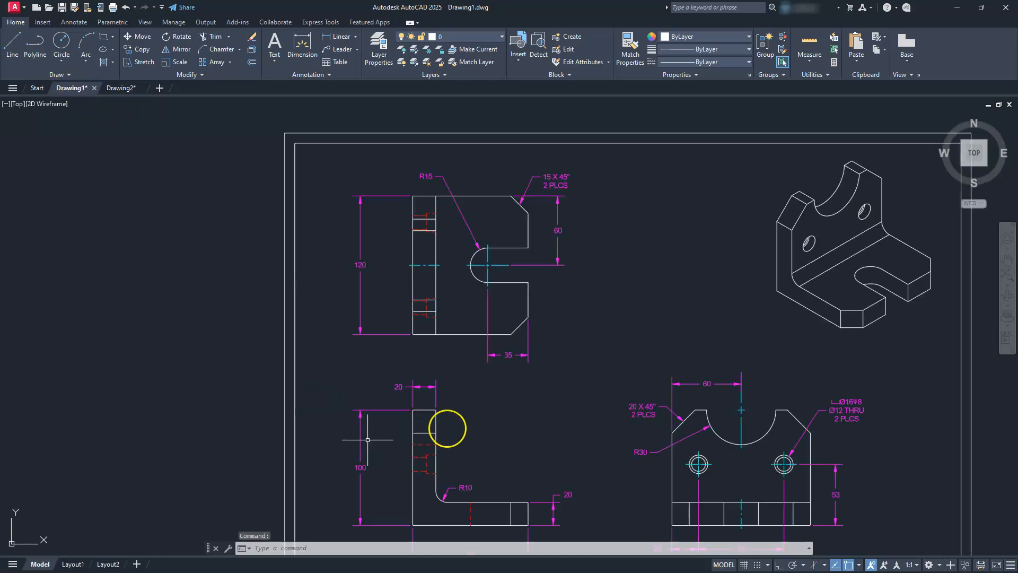
pyautogui.moveTo(447, 426); pyautogui.dragTo(443, 413, button='middle')
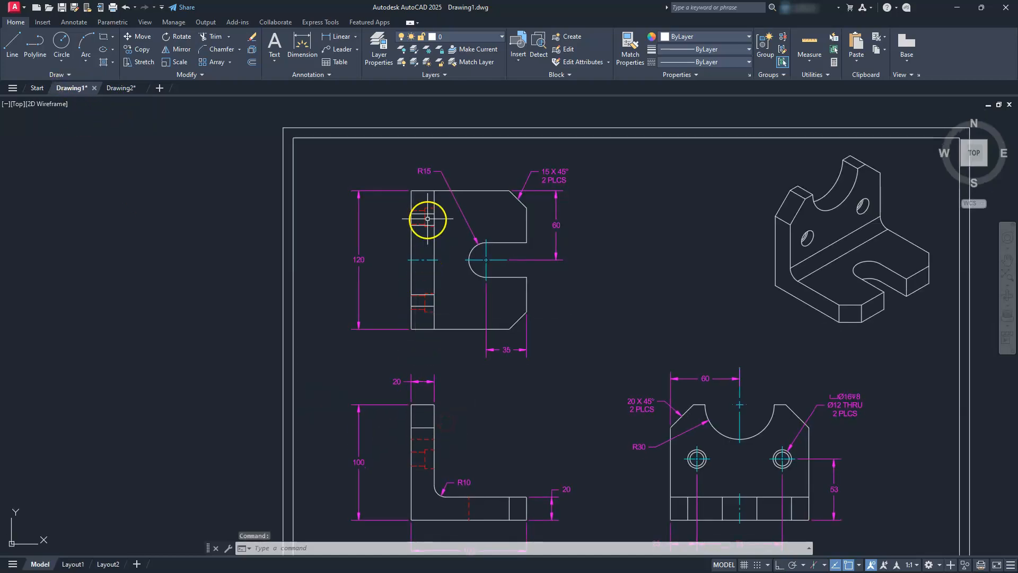
pyautogui.scroll(4, 425, 216)
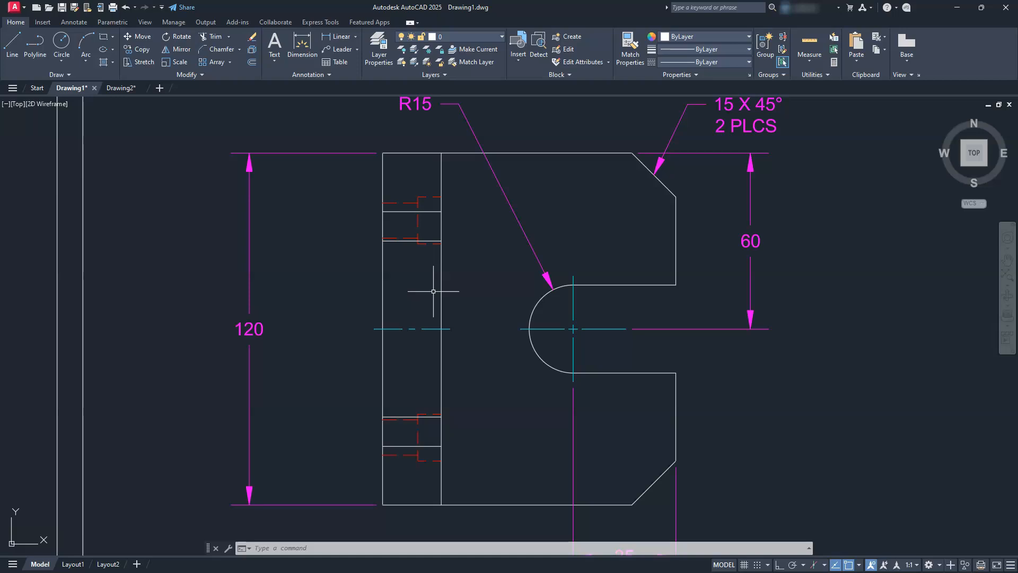
pyautogui.scroll(-6, 433, 291)
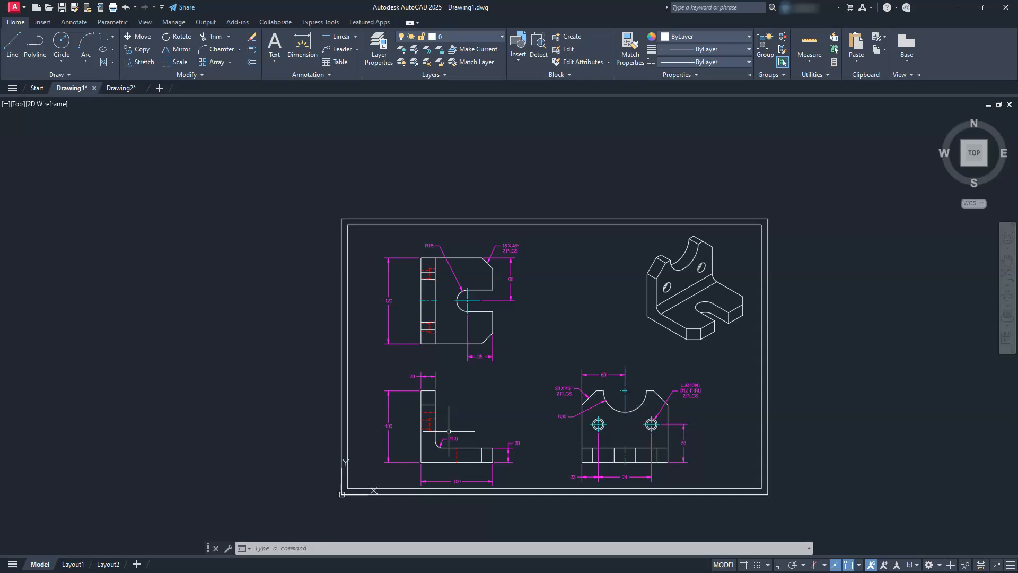
pyautogui.scroll(2, 449, 431)
# - Compare Drawing2 with the reference in Drawing1, examining the flange-face view's overall dimensions, and return to Drawing2
pyautogui.click(119, 87)
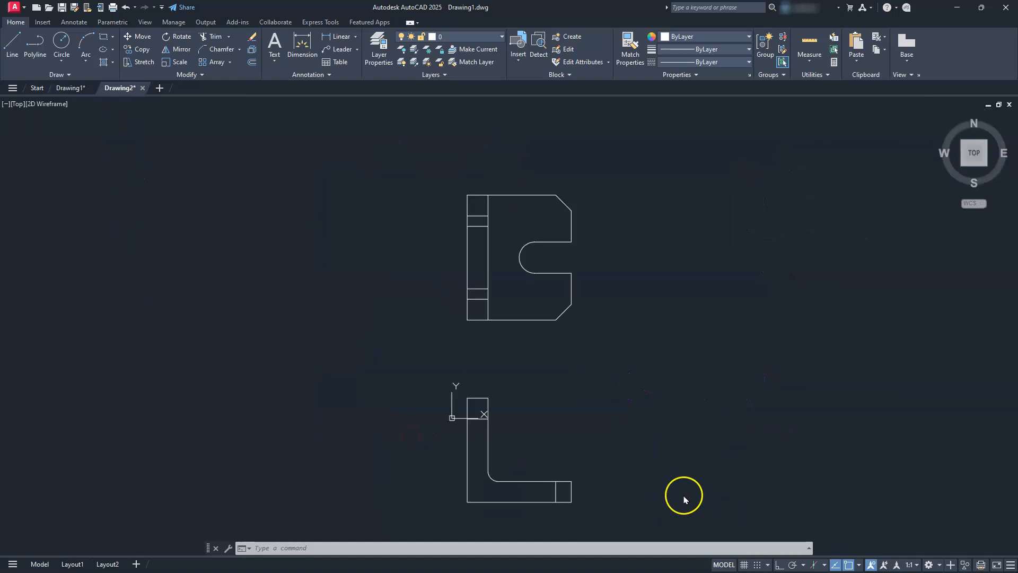
pyautogui.click(630, 462)
pyautogui.click(657, 497)
pyautogui.moveTo(657, 497); pyautogui.dragTo(442, 463, button='middle')
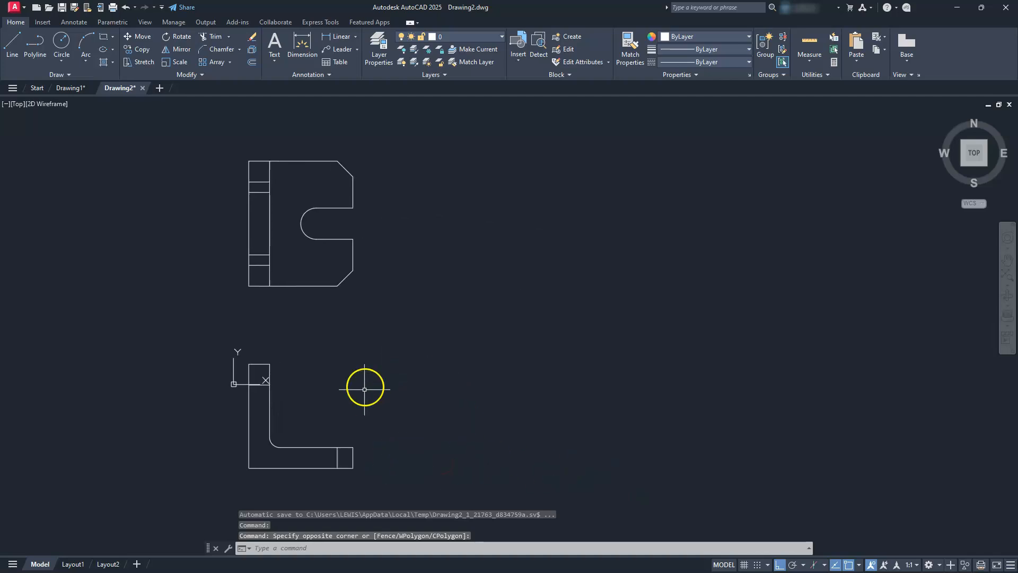
pyautogui.click(71, 89)
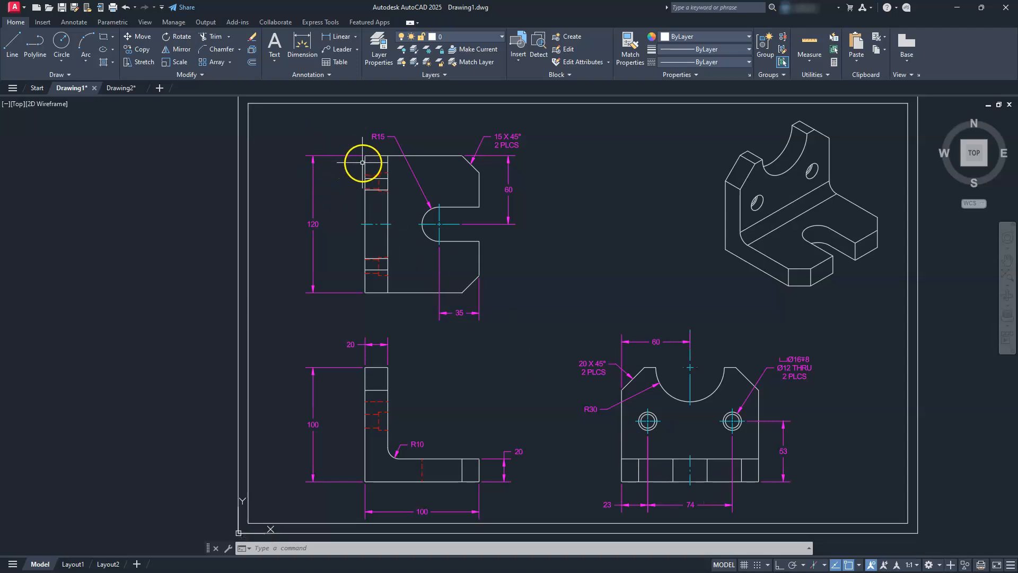
pyautogui.moveTo(365, 163)
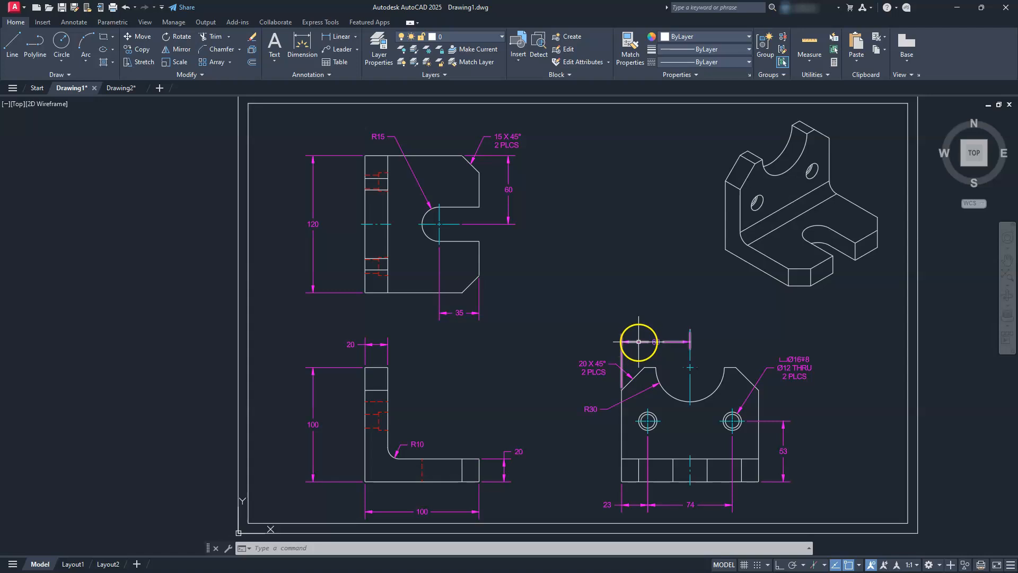
pyautogui.click(118, 88)
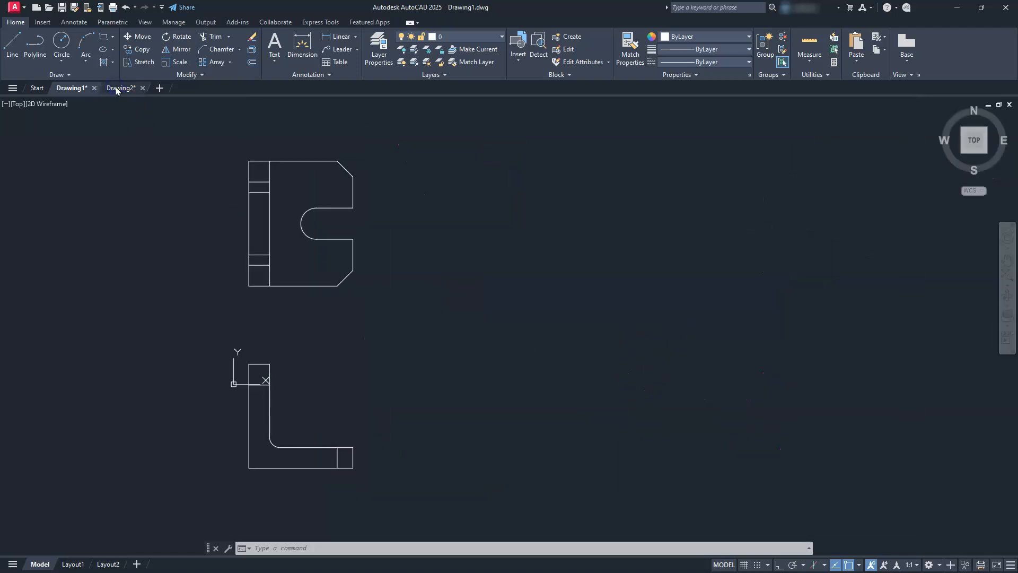
pyautogui.click(116, 89)
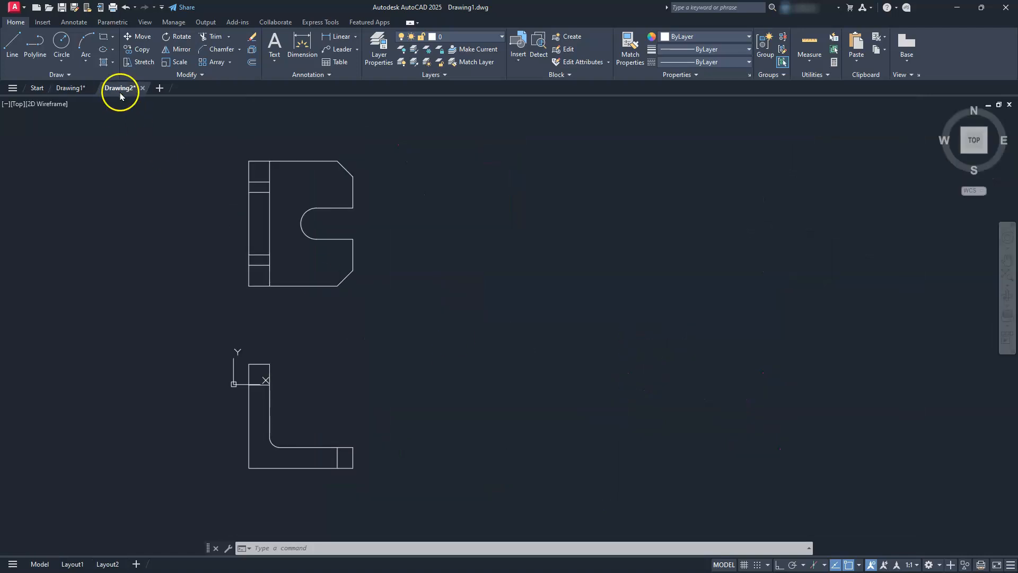
# - Draw a 120 by 100 rectangle starting 75 units to the right of the L-shaped view's lower-right corner, aligned with its base
pyautogui.click(102, 38)
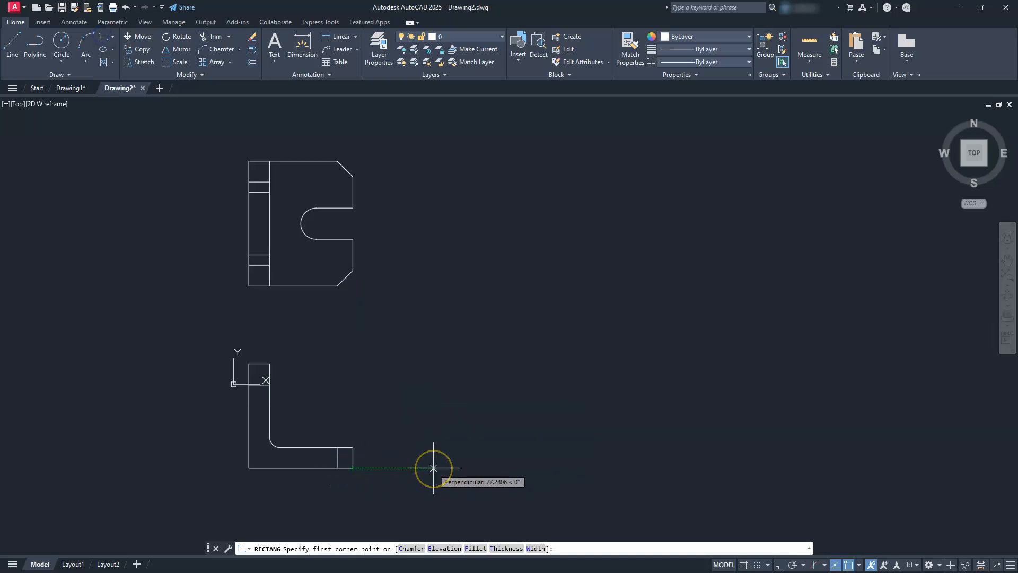
pyautogui.write('75')
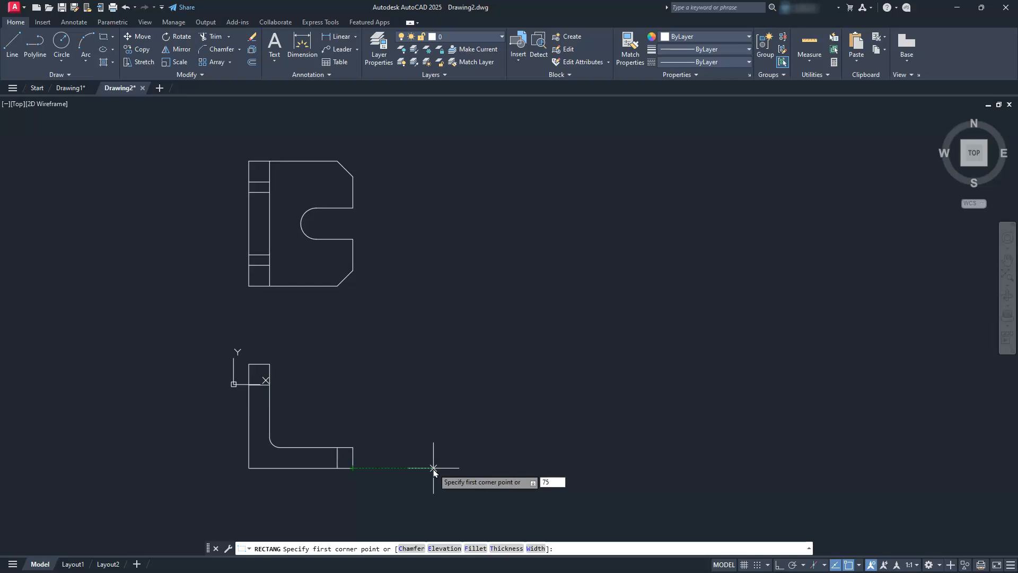
pyautogui.press('Return')
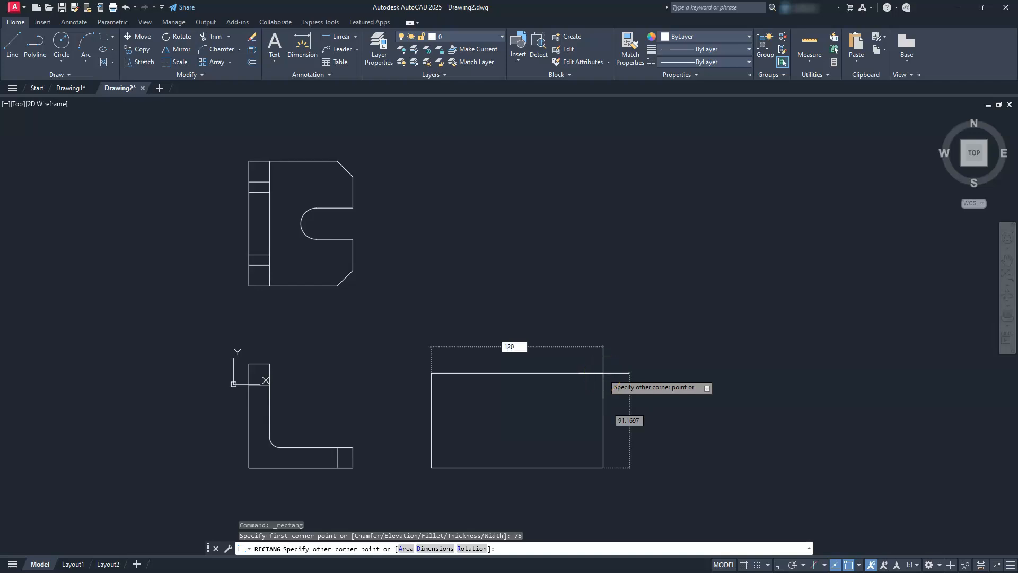
pyautogui.write('120')
pyautogui.press('Tab')
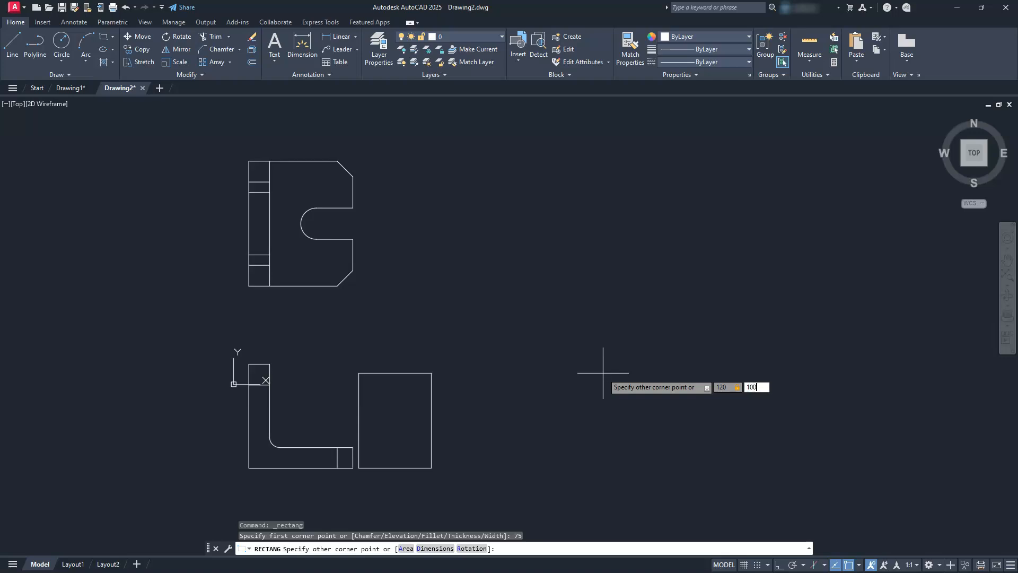
pyautogui.press('Return')
# - Explode the rectangle and offset its bottom edge 20 units upward to mark the base plate's thickness
pyautogui.scroll(2, 408, 372)
pyautogui.moveTo(478, 466); pyautogui.dragTo(514, 366, button='middle')
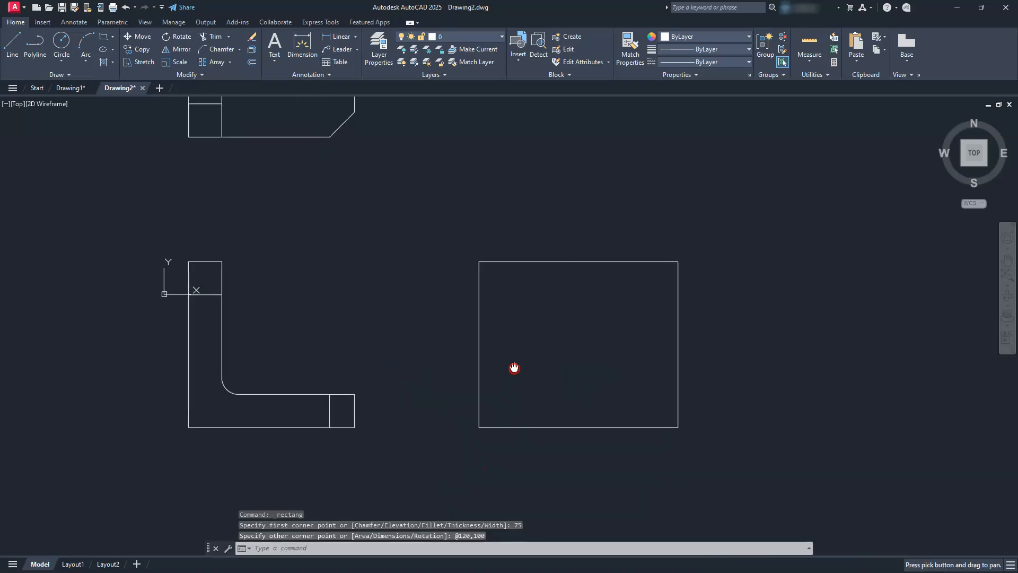
pyautogui.click(479, 325)
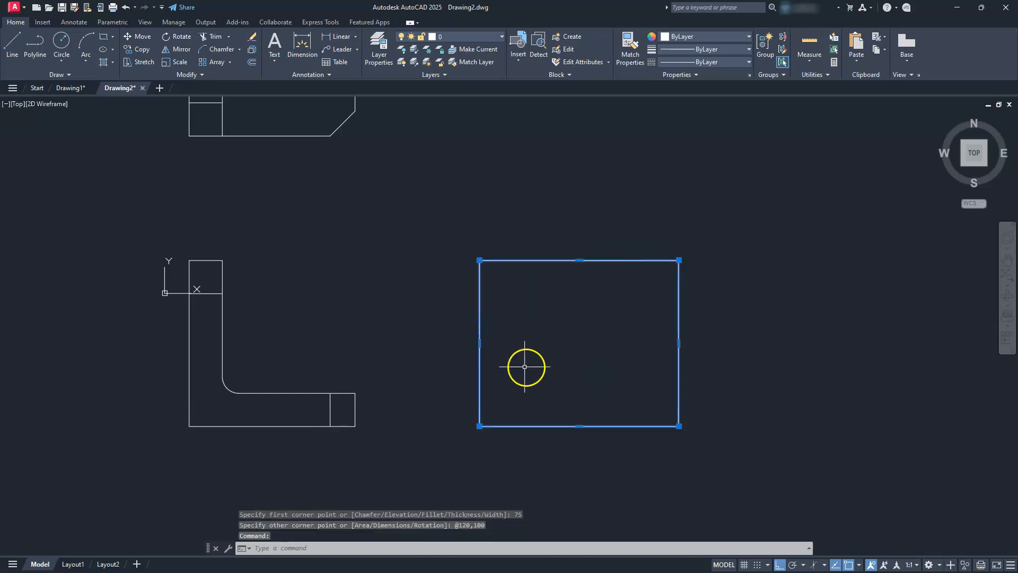
pyautogui.click(253, 51)
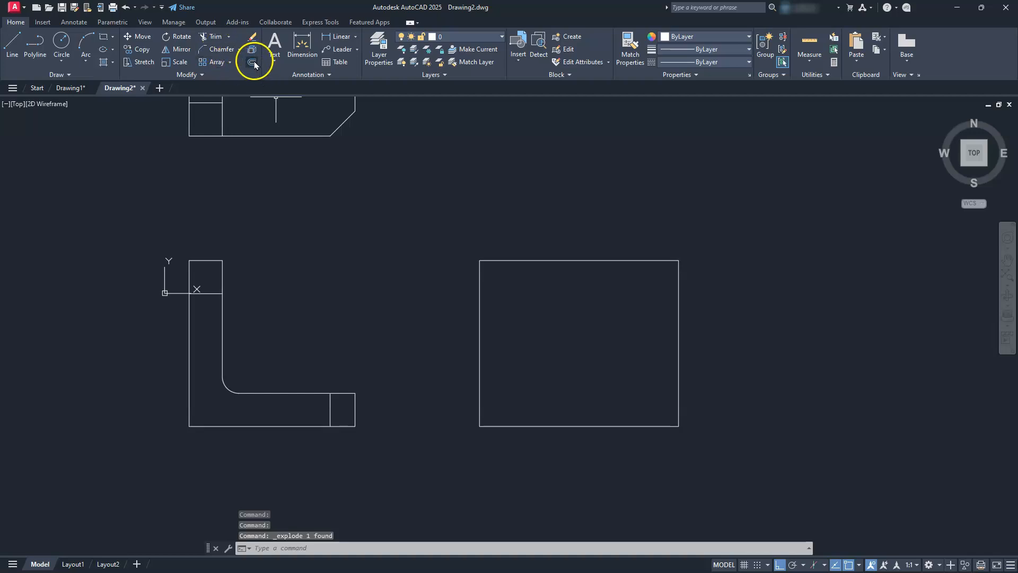
pyautogui.click(253, 63)
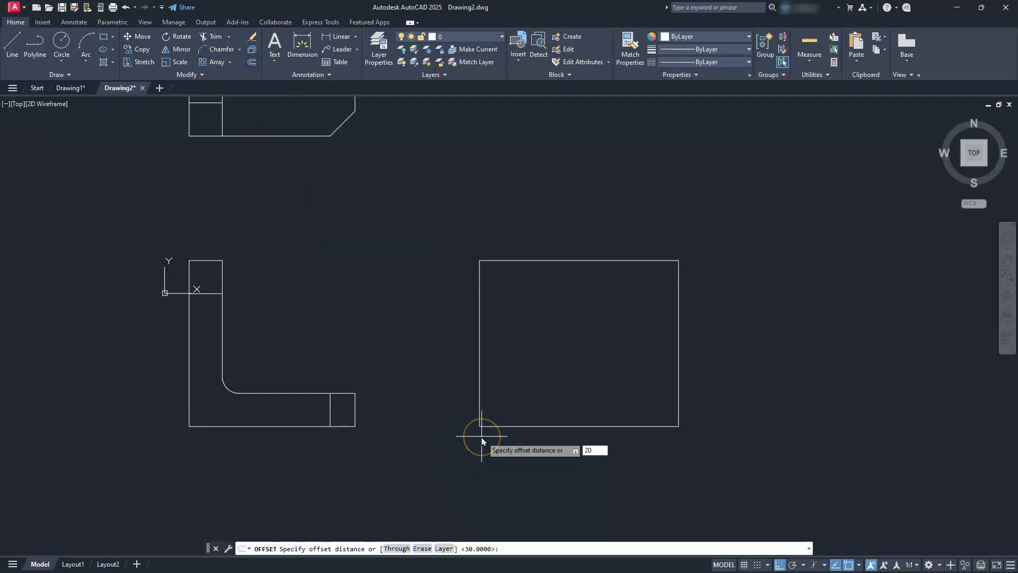
pyautogui.press('Return')
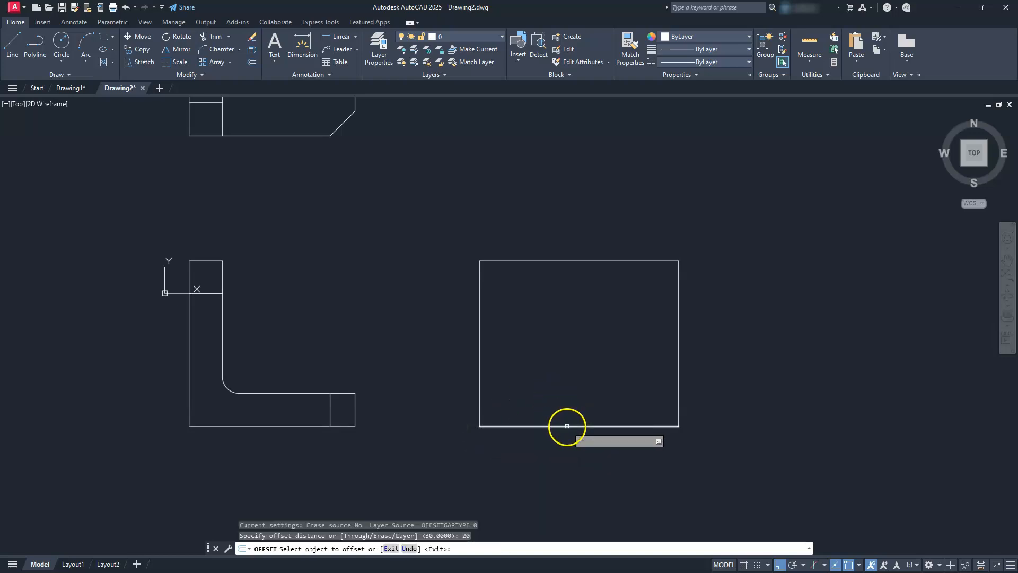
pyautogui.click(567, 425)
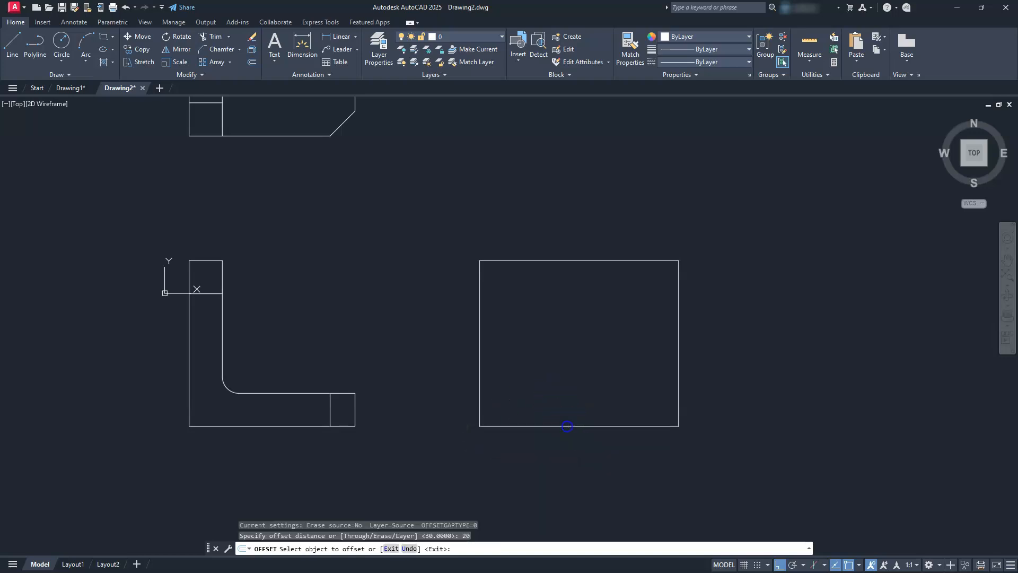
pyautogui.click(564, 342)
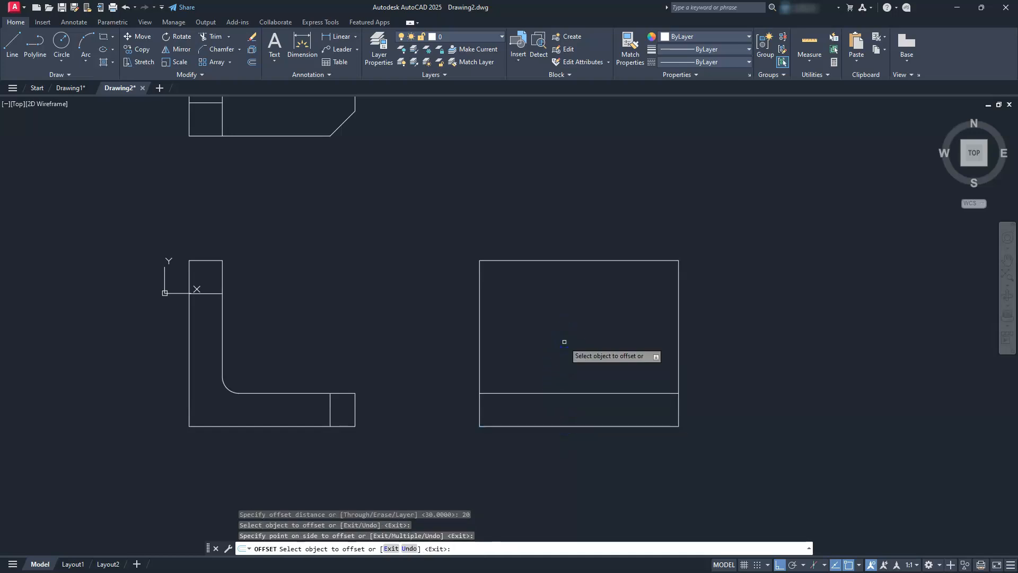
pyautogui.press('Escape')
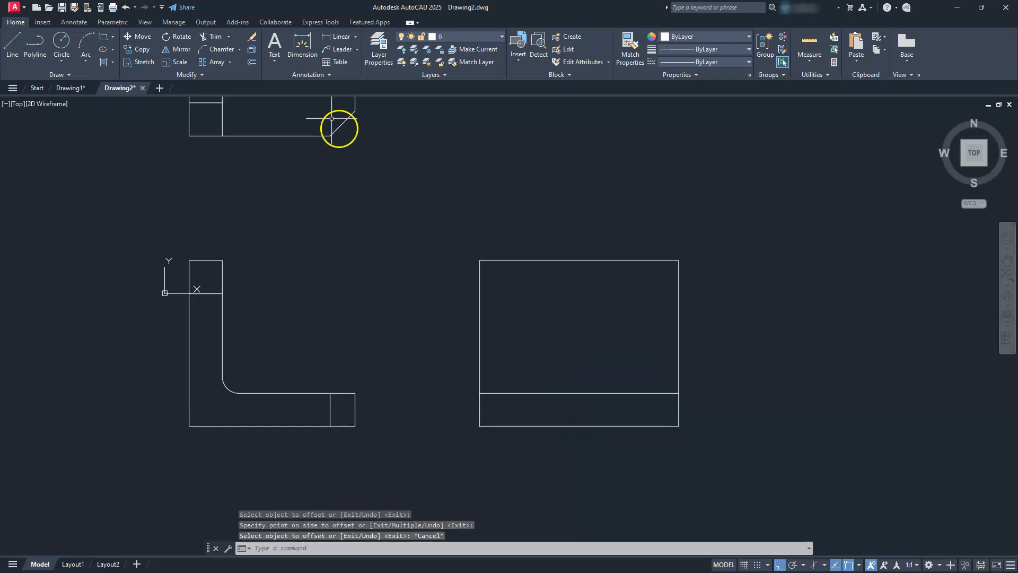
# - Offset the rectangle's left and right edges 15 units inward to mark the base plate's chamfer edges
pyautogui.click(251, 63)
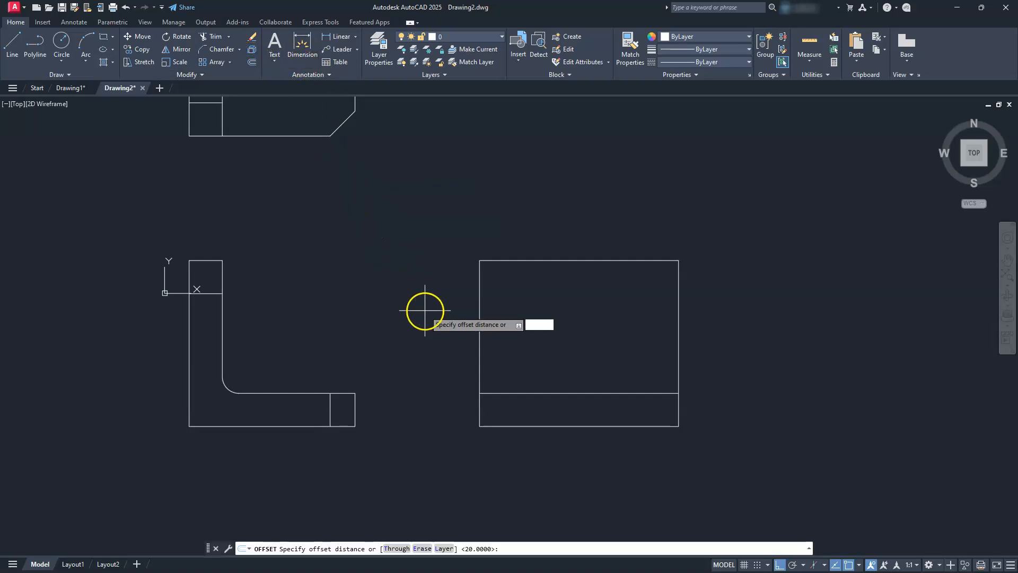
pyautogui.press('Return')
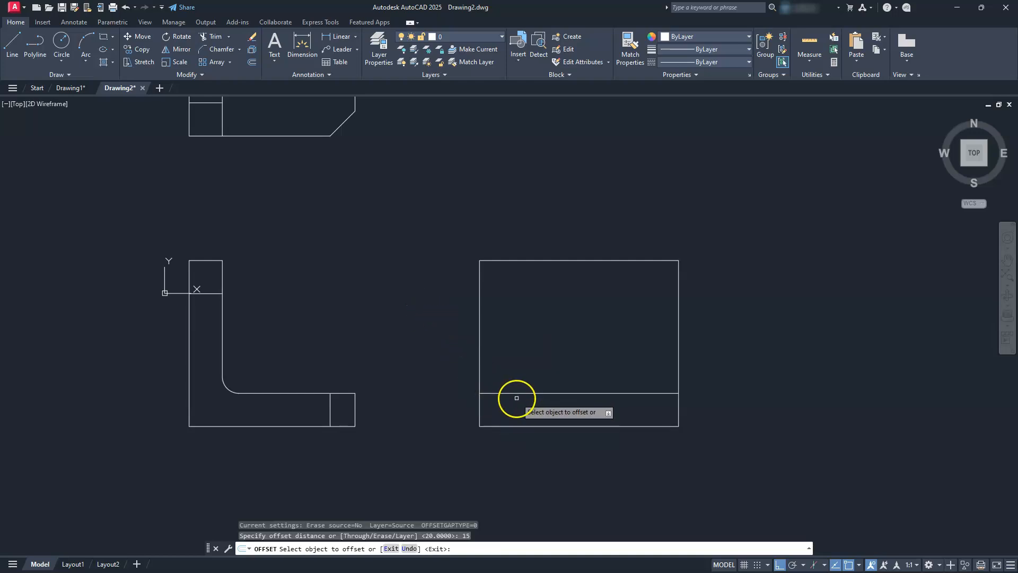
pyautogui.click(480, 407)
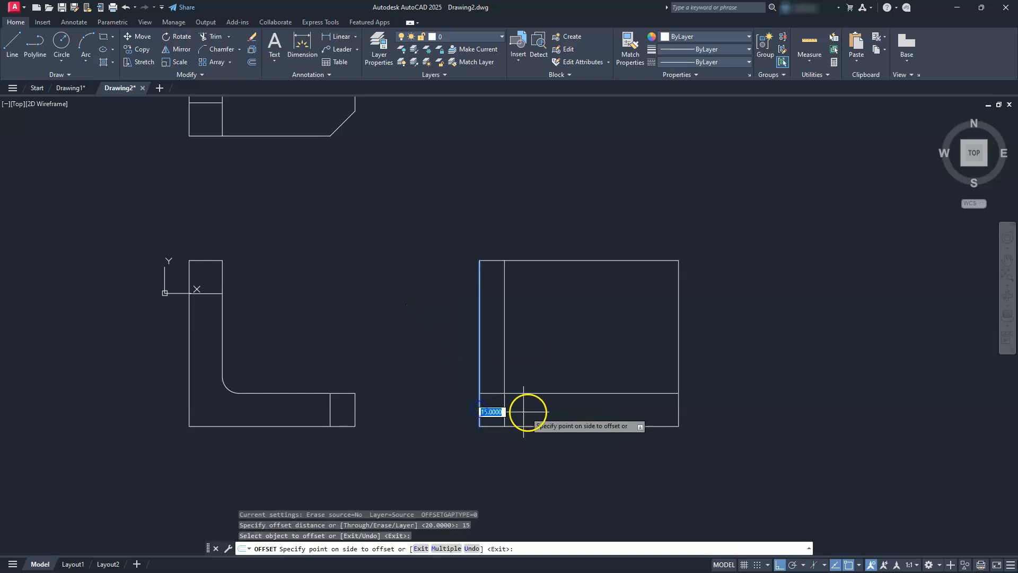
pyautogui.click(555, 407)
pyautogui.click(679, 408)
pyautogui.click(586, 410)
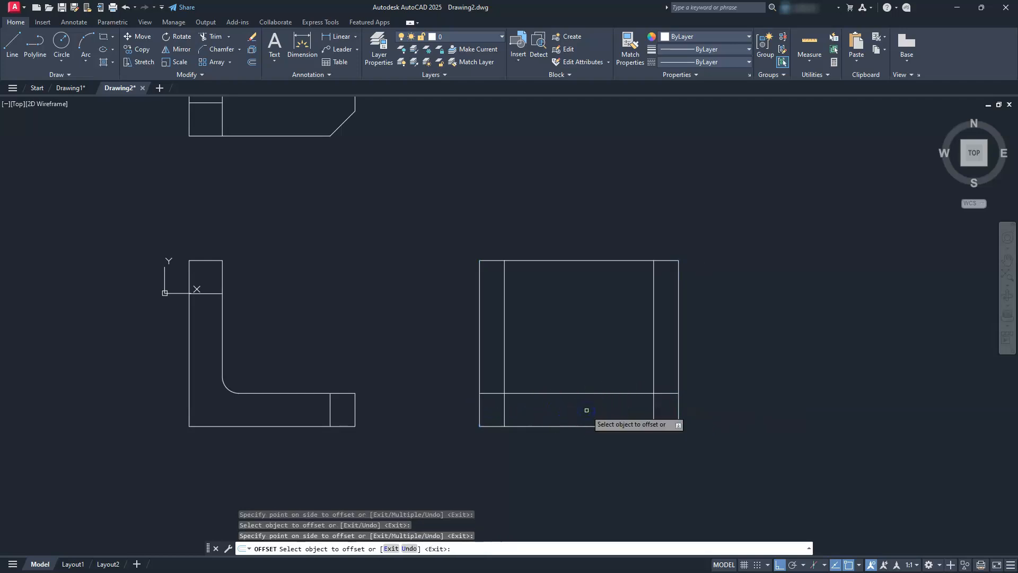
pyautogui.press('Escape')
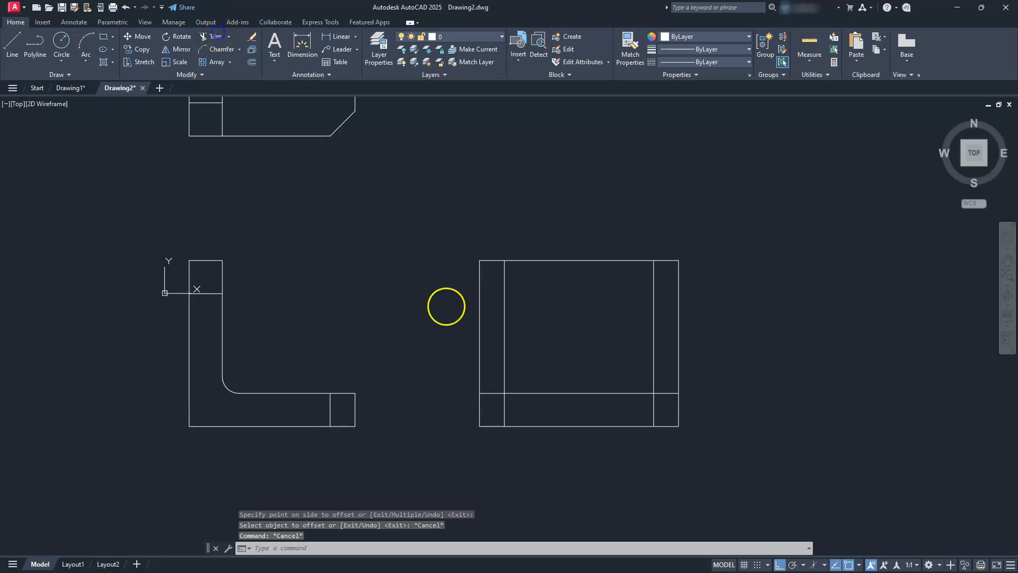
# - Trim both inner vertical lines above the base thickness line so they remain only within the base strip
pyautogui.click(505, 312)
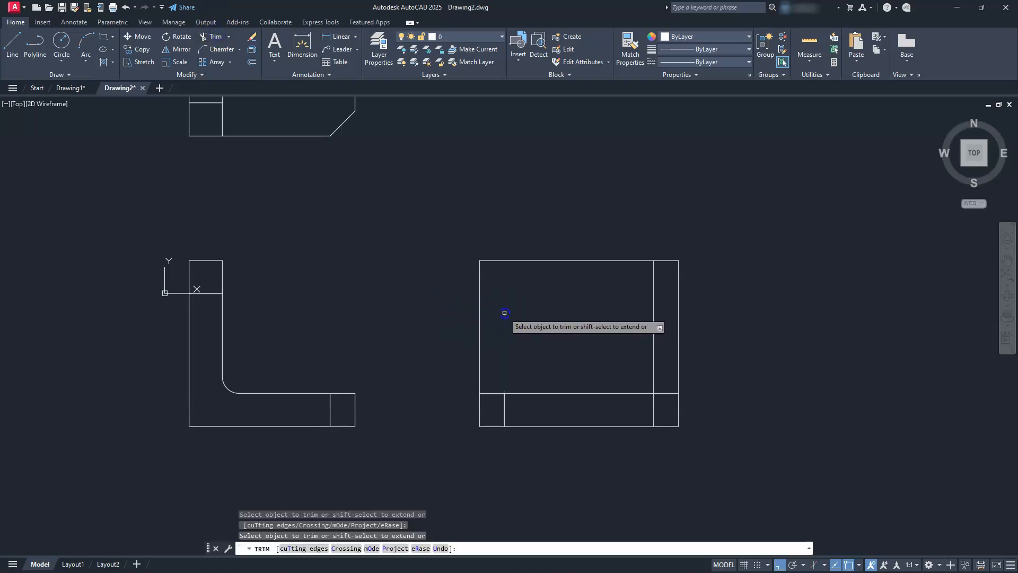
pyautogui.click(653, 334)
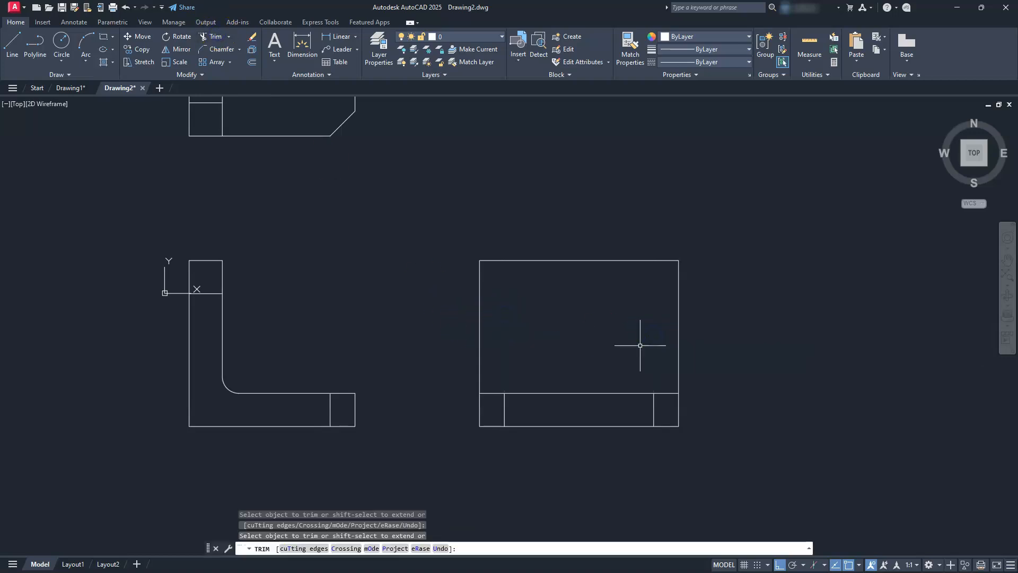
pyautogui.press('Escape')
# - After checking the top view's slot, draw a vertical midline across the new view's base strip, between its horizontal edges' midpoints
pyautogui.scroll(-2, 562, 358)
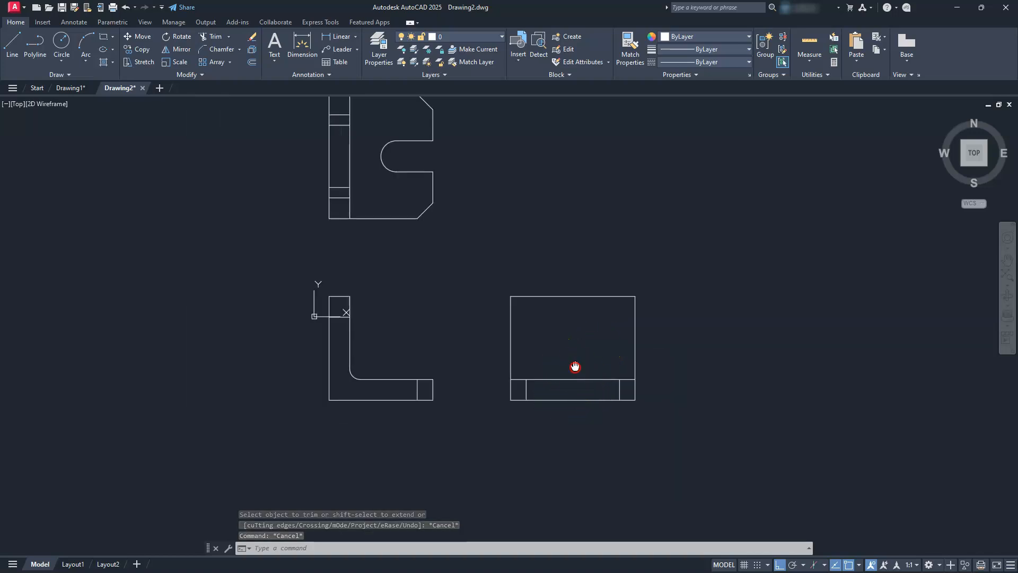
pyautogui.moveTo(575, 364); pyautogui.dragTo(579, 408, button='middle')
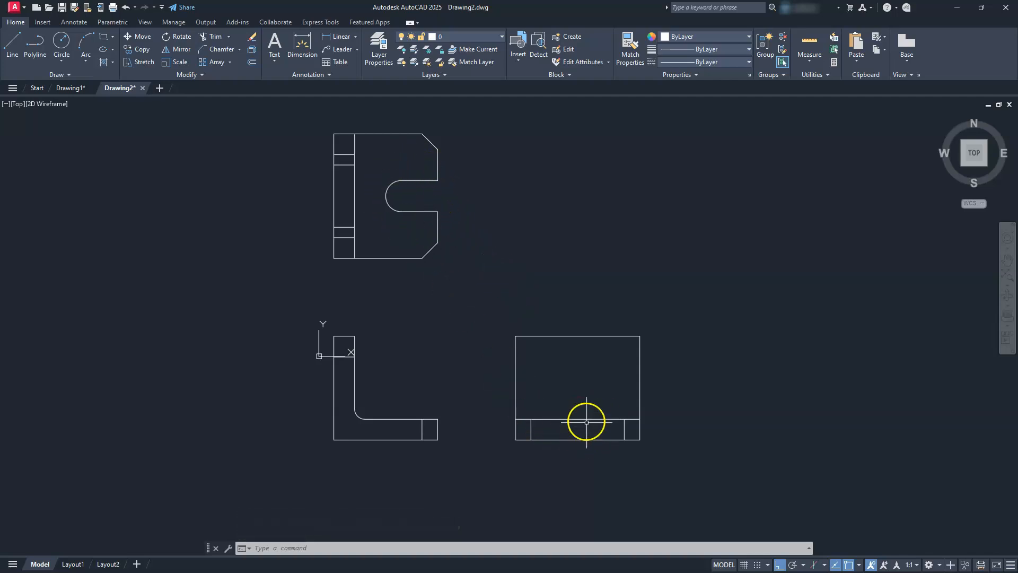
pyautogui.scroll(6, 390, 183)
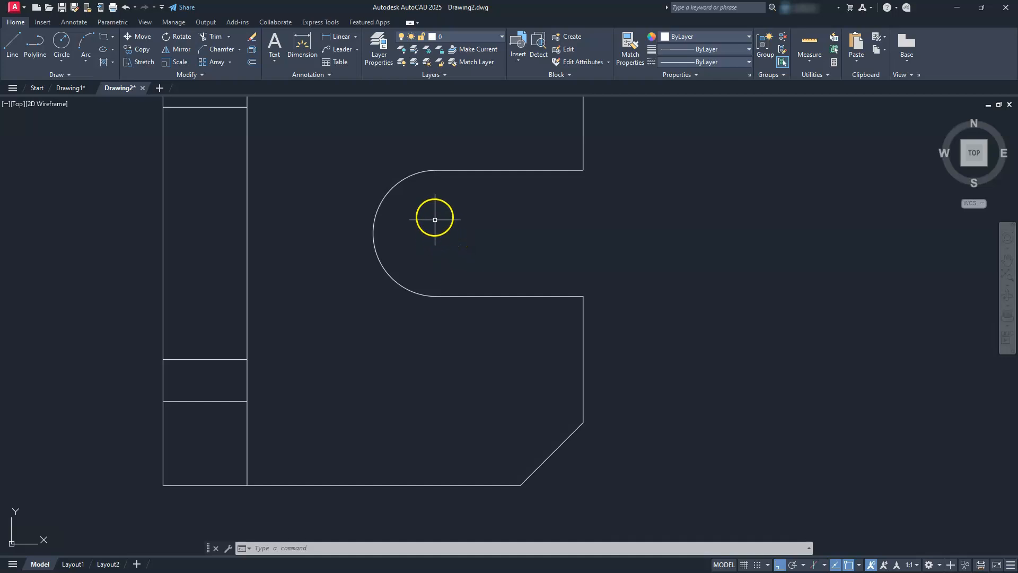
pyautogui.scroll(-6, 480, 221)
pyautogui.scroll(6, 667, 496)
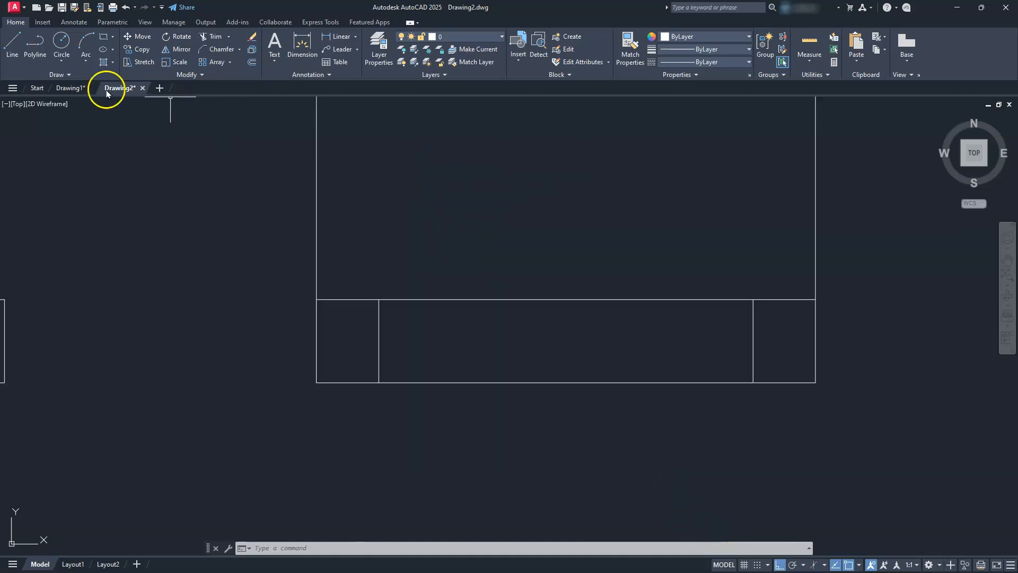
pyautogui.click(10, 43)
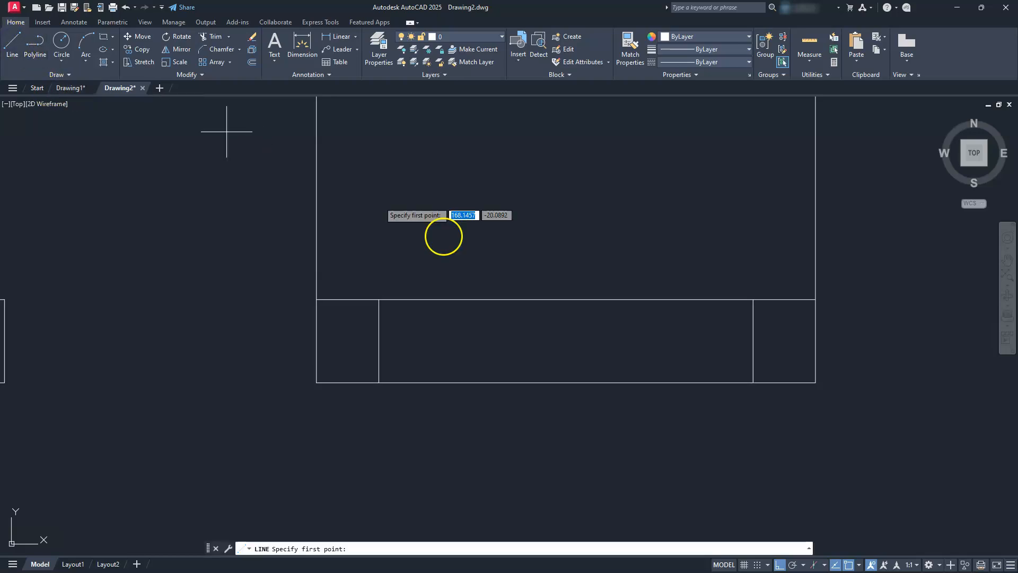
pyautogui.click(573, 301)
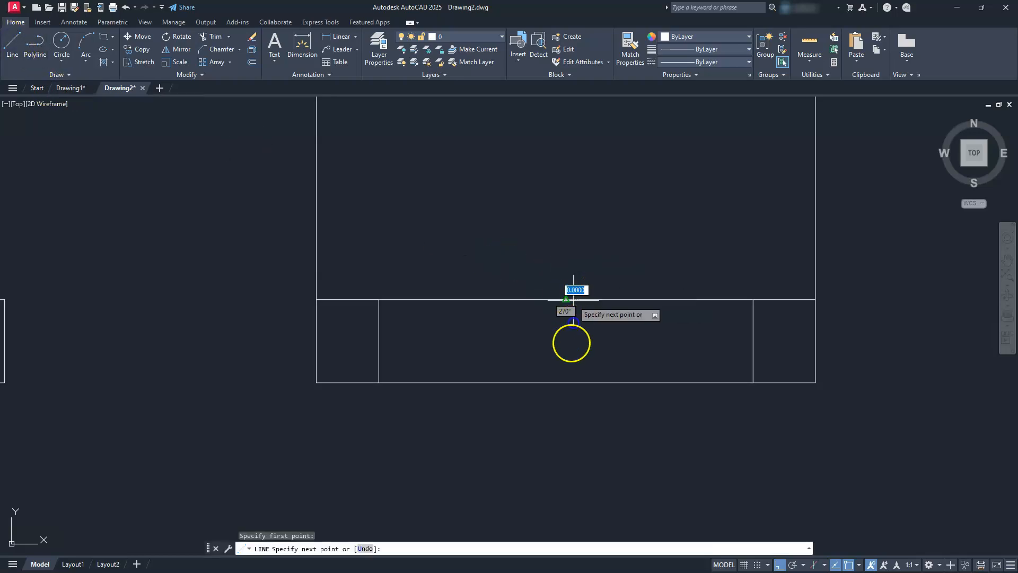
pyautogui.click(570, 386)
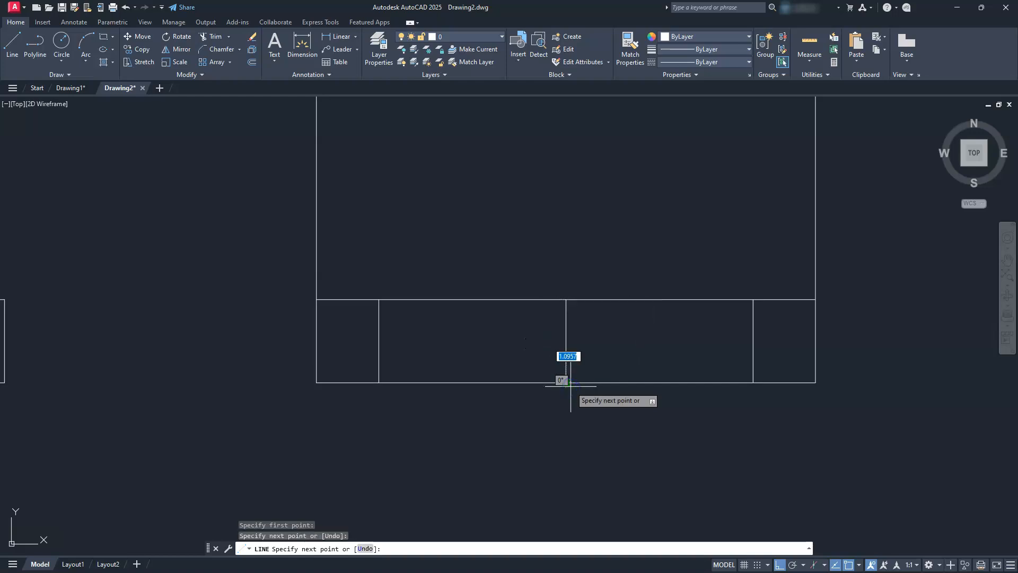
pyautogui.press('Escape')
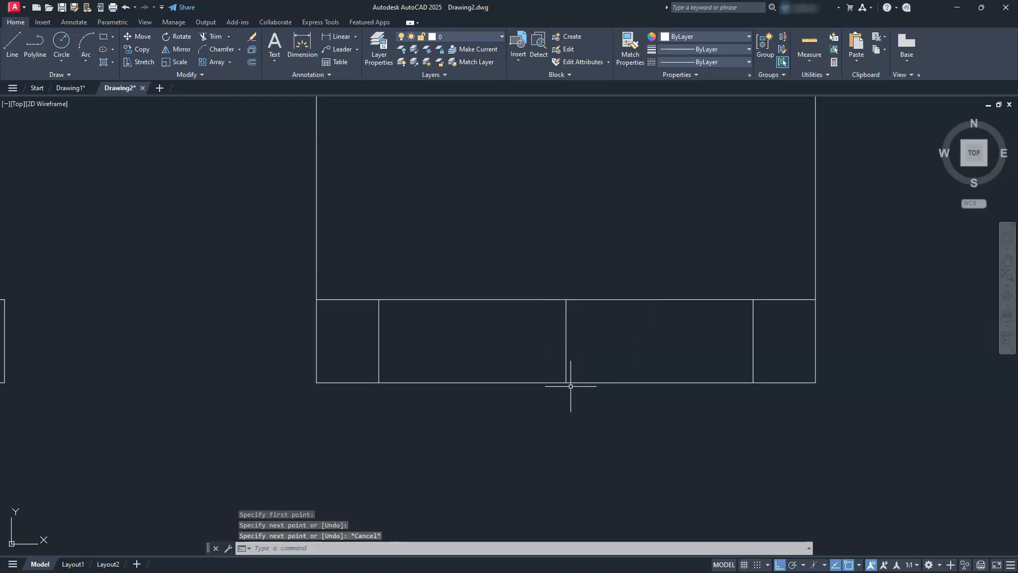
# - Offset the base strip's vertical midline 15 units to each side for the slot edges and delete the midline
pyautogui.click(251, 62)
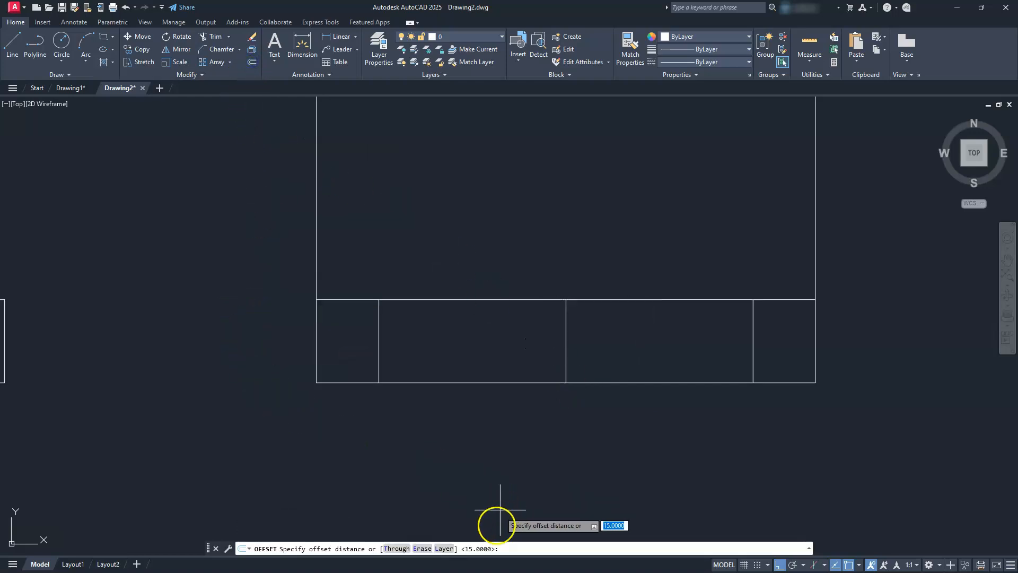
pyautogui.press('Return')
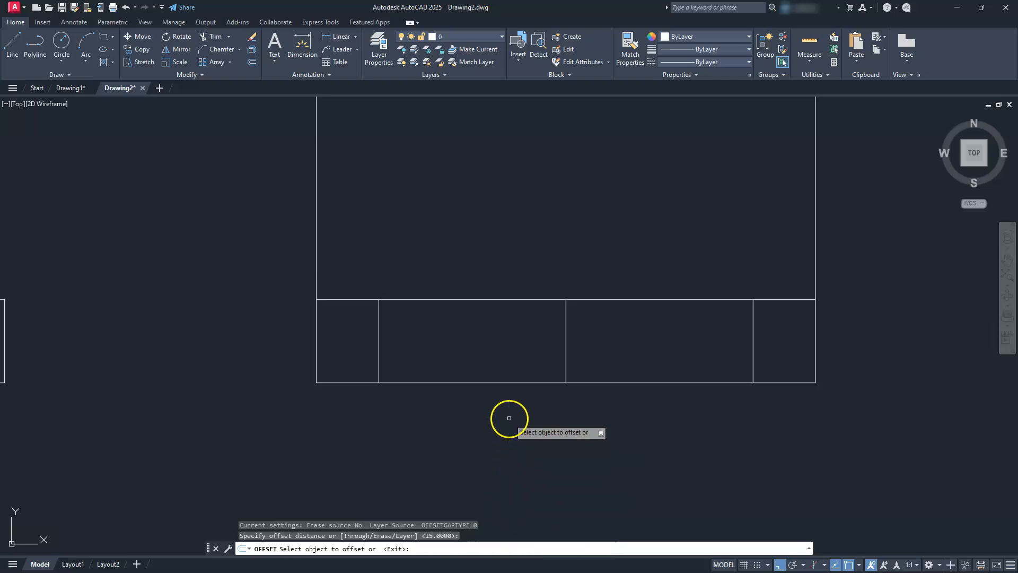
pyautogui.click(565, 346)
pyautogui.click(492, 339)
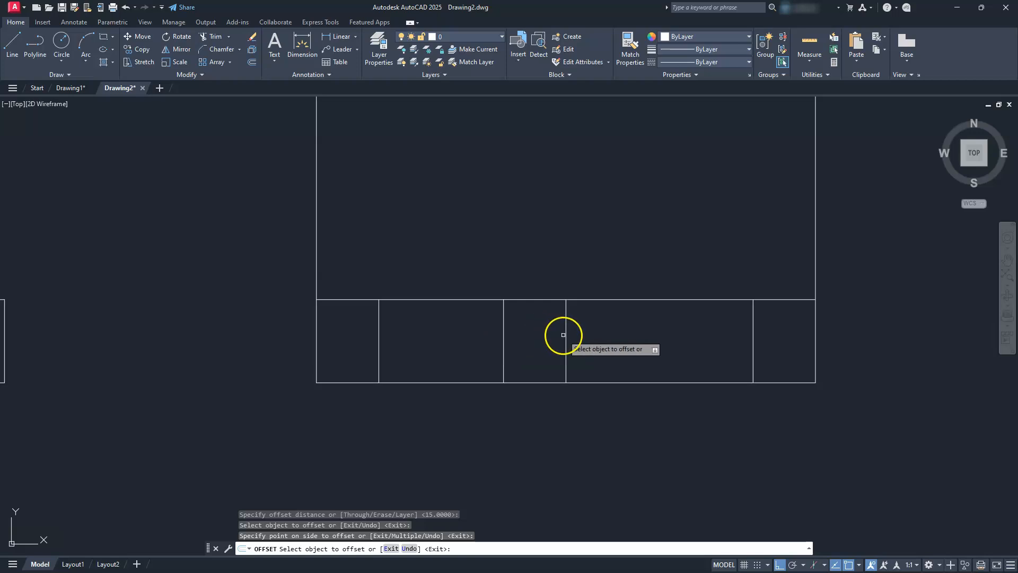
pyautogui.click(564, 335)
pyautogui.click(619, 336)
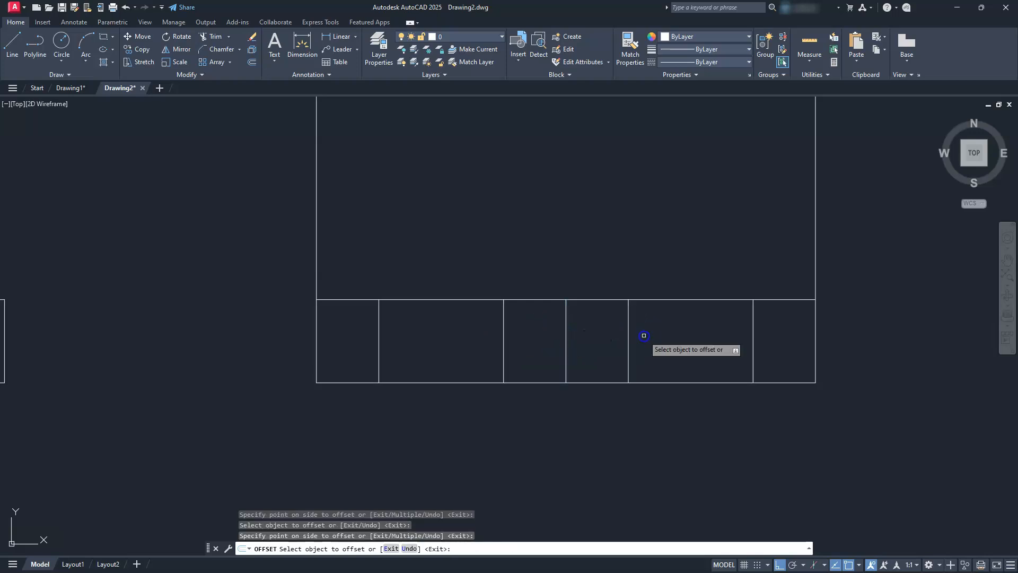
pyautogui.press('Escape')
pyautogui.press('Escape')
pyautogui.click(565, 334)
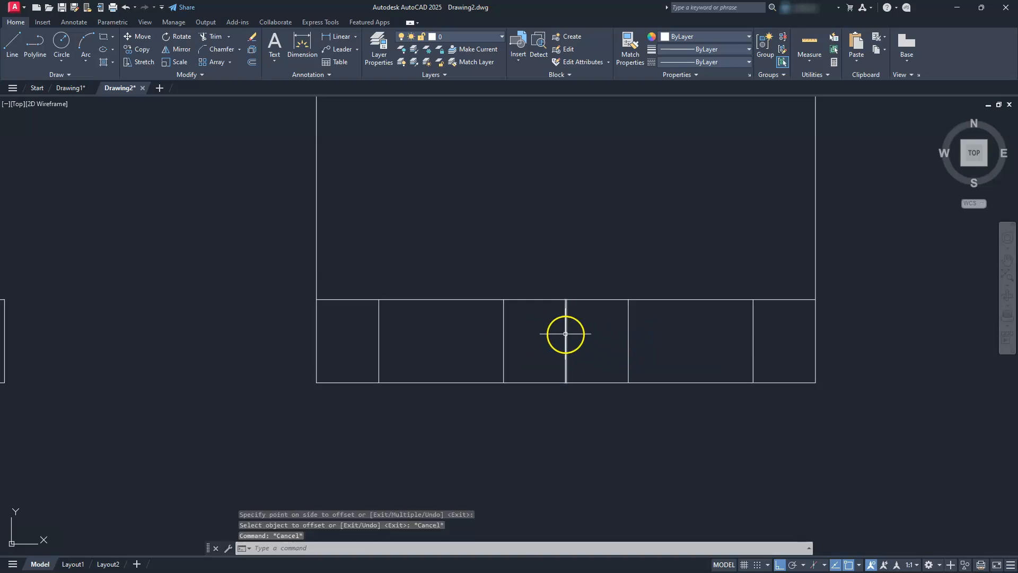
pyautogui.press('Delete')
# - Draw a circle of radius 30 centred on the midpoint of the view's top edge
pyautogui.scroll(-2, 565, 334)
pyautogui.moveTo(564, 336); pyautogui.dragTo(567, 421, button='middle')
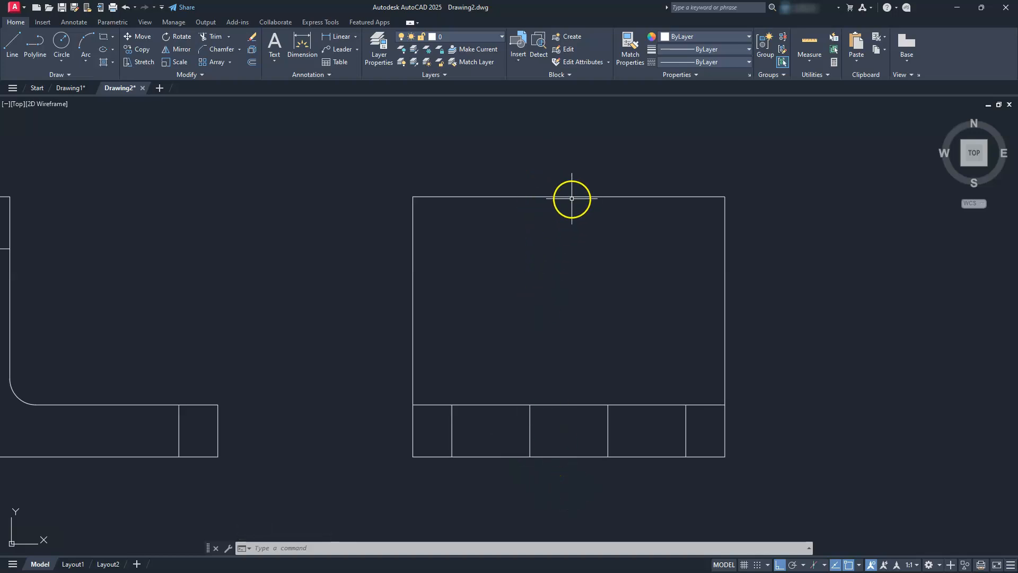
pyautogui.click(60, 64)
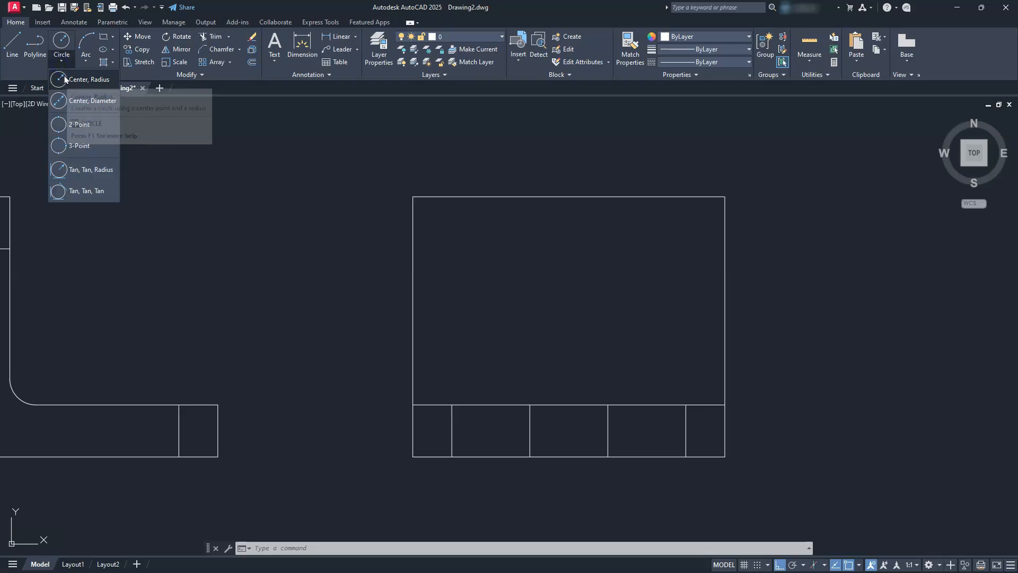
pyautogui.click(65, 79)
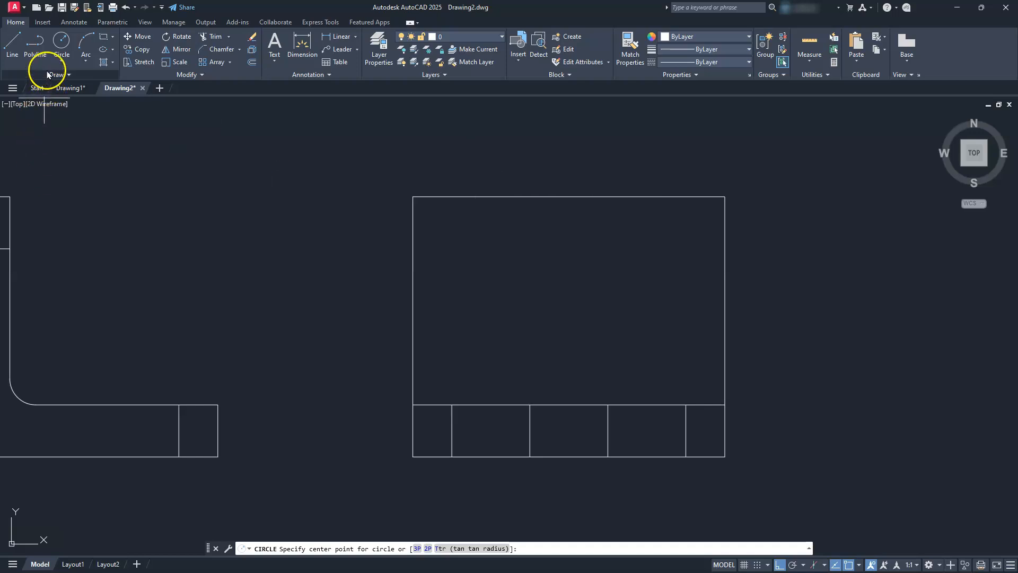
pyautogui.click(569, 197)
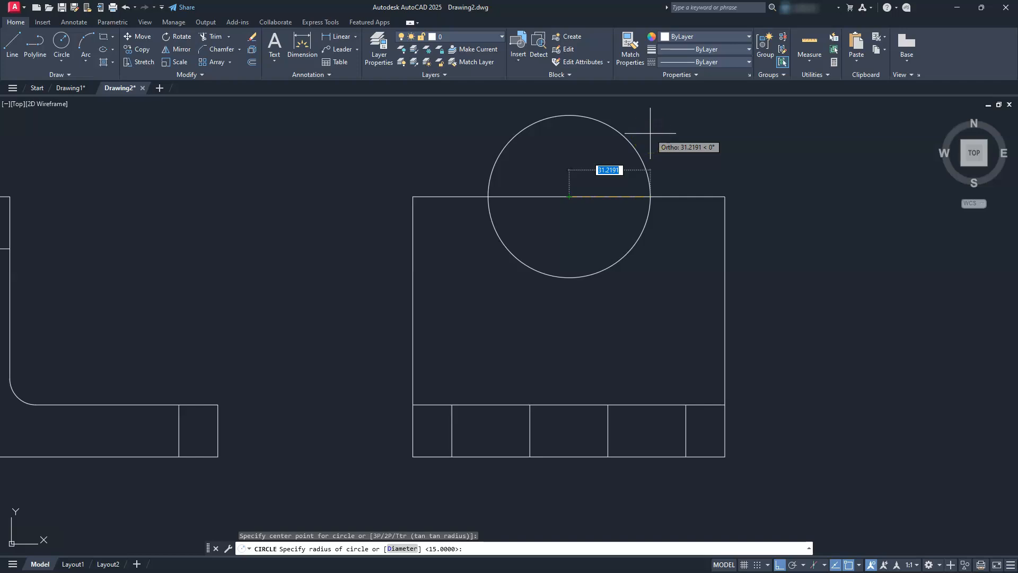
pyautogui.write('30')
pyautogui.press('Return')
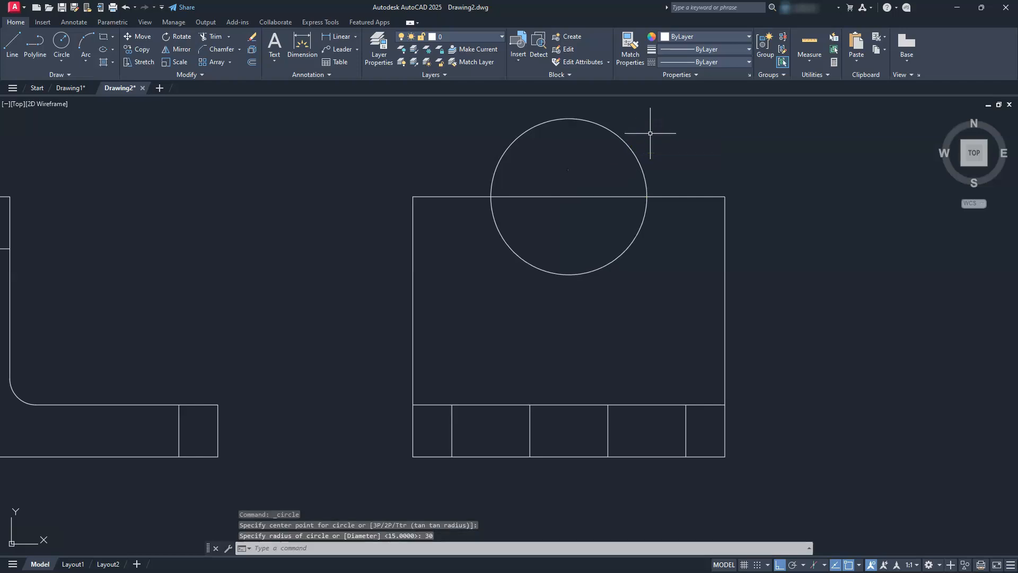
pyautogui.press('Escape')
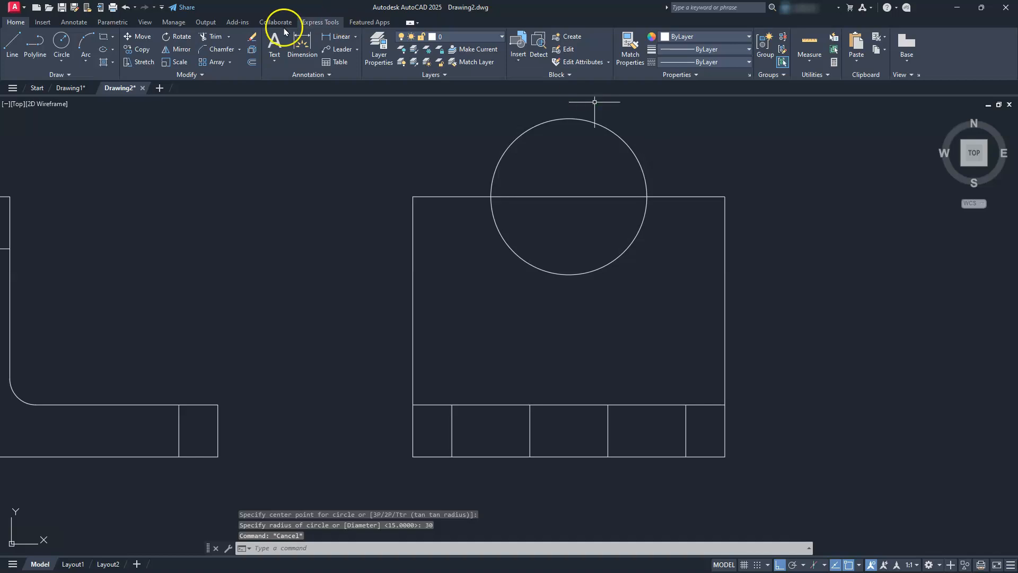
# - Trim the circle's upper half and the top edge segment inside it to form a semicircular notch
pyautogui.click(518, 150)
pyautogui.click(549, 197)
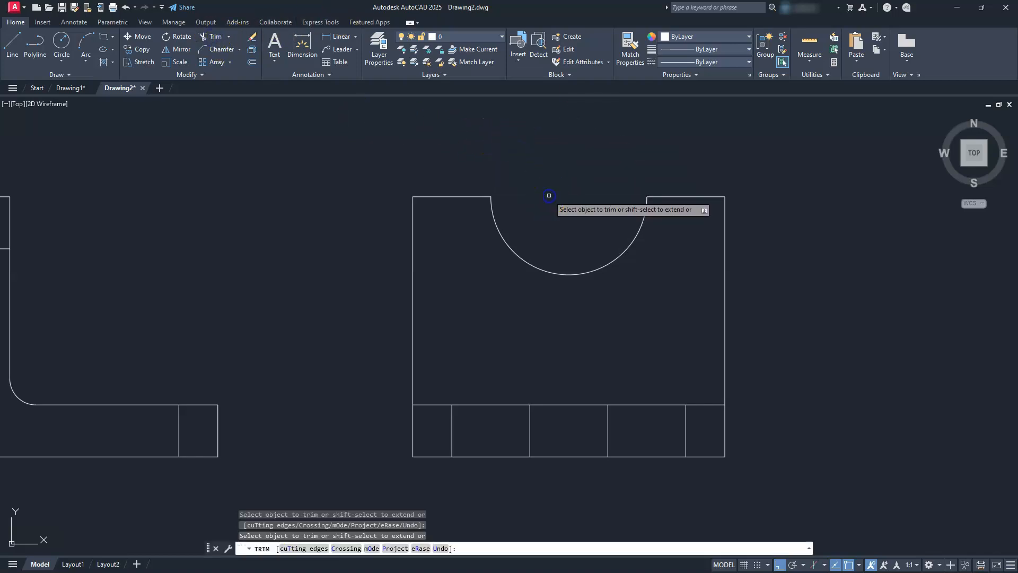
pyautogui.press('Escape')
pyautogui.press('Escape')
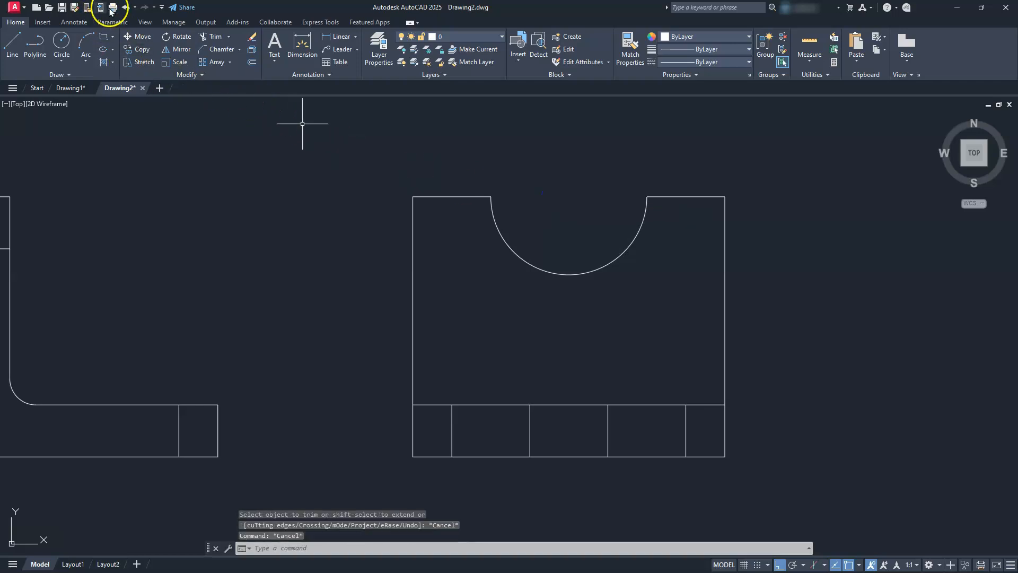
# - Undo the notch trimming and the circle on the top edge
pyautogui.click(126, 7)
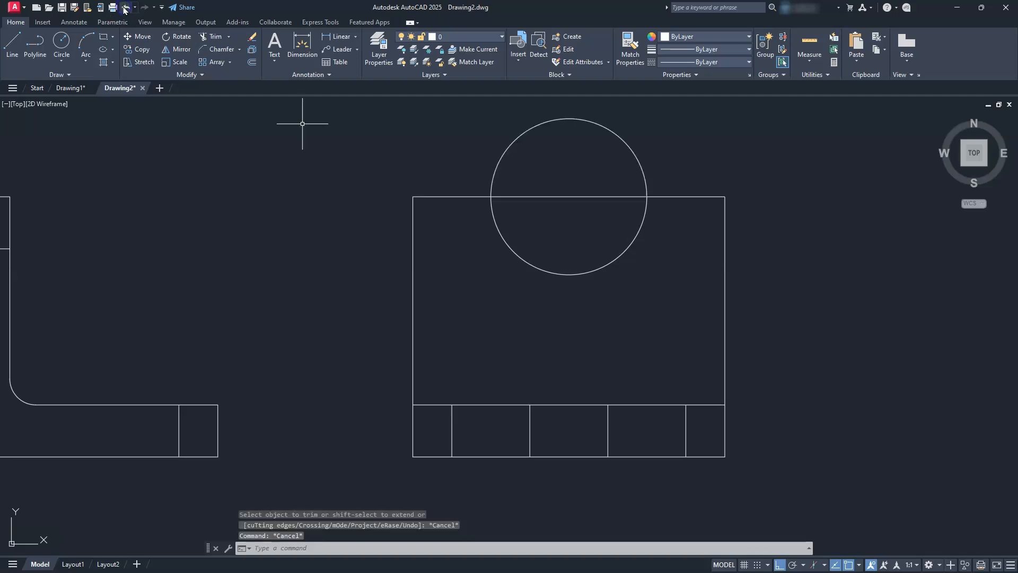
pyautogui.click(125, 8)
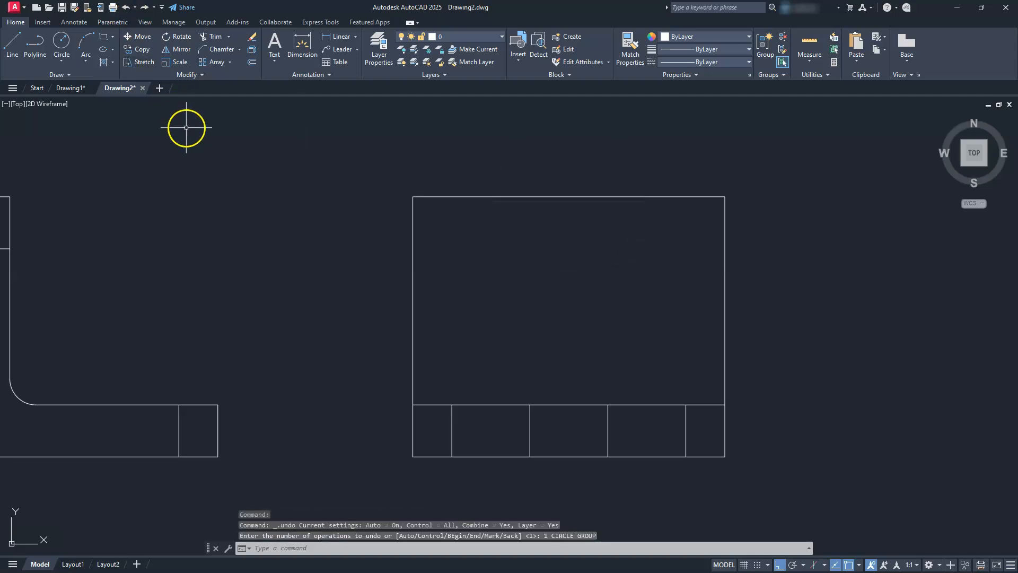
pyautogui.press('Escape')
pyautogui.press('Escape')
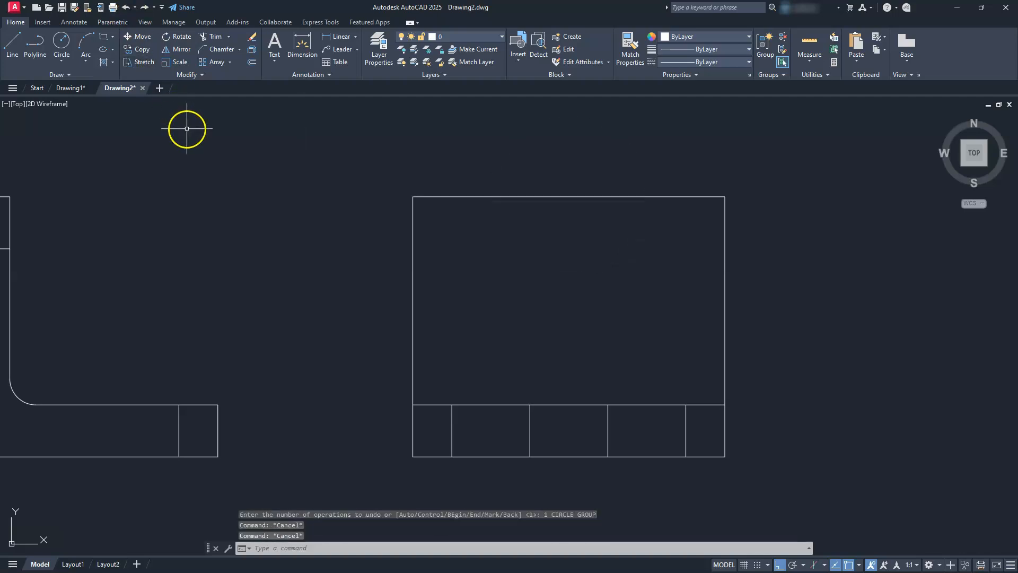
# - Try an arc centred on the top edge's midpoint between the view's two upper corners, and erase it
pyautogui.click(86, 63)
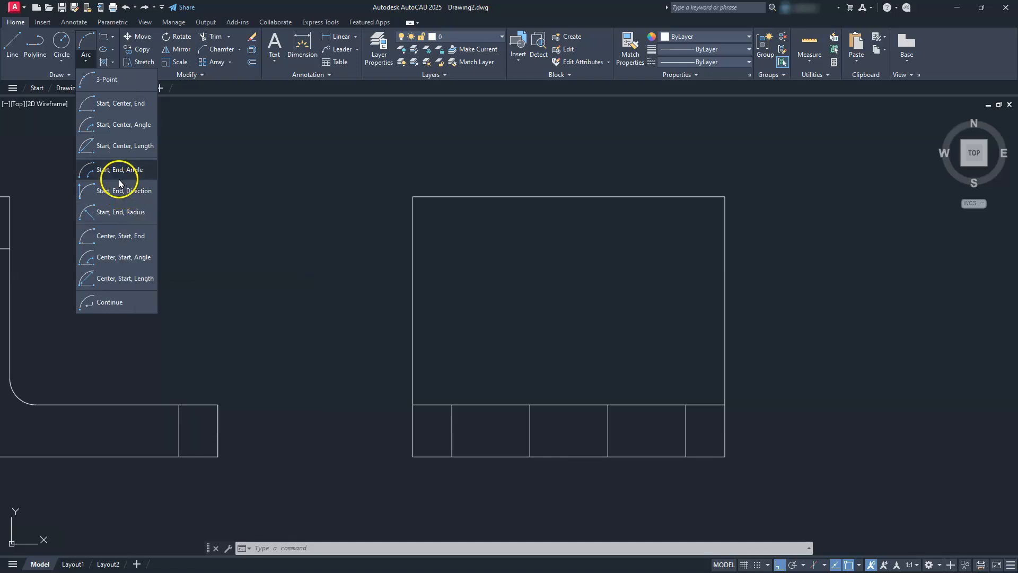
pyautogui.click(123, 212)
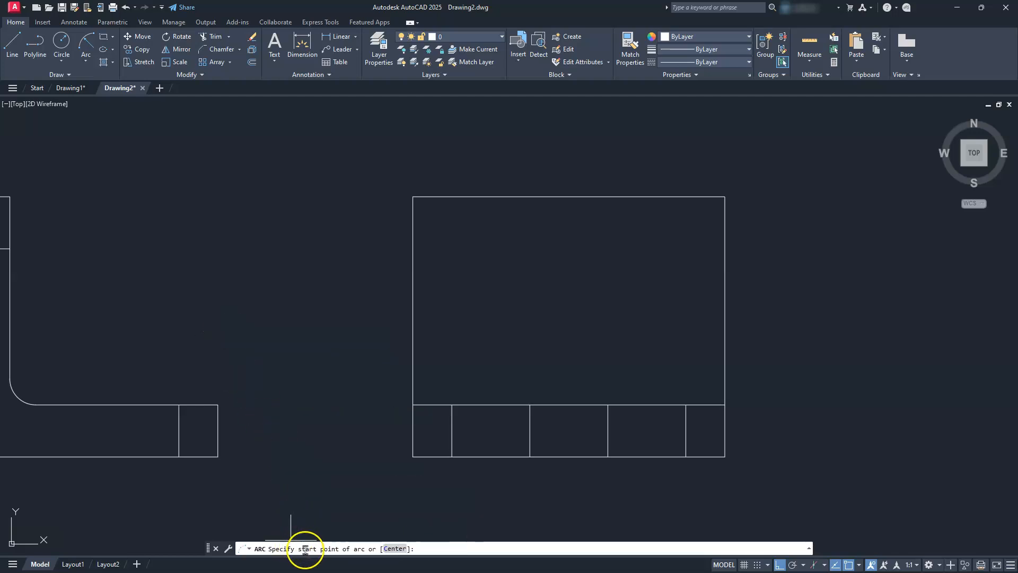
pyautogui.click(395, 549)
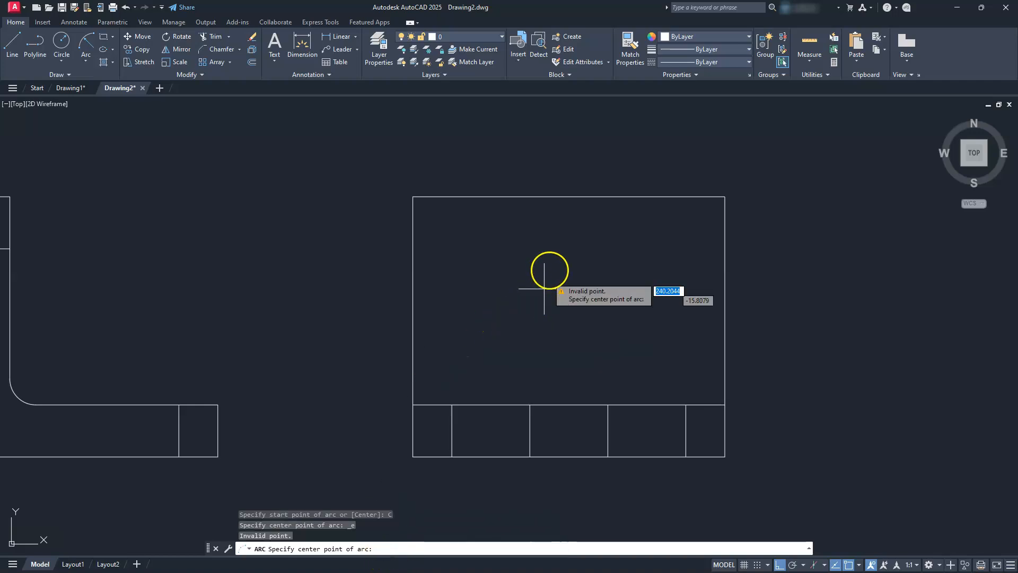
pyautogui.click(569, 196)
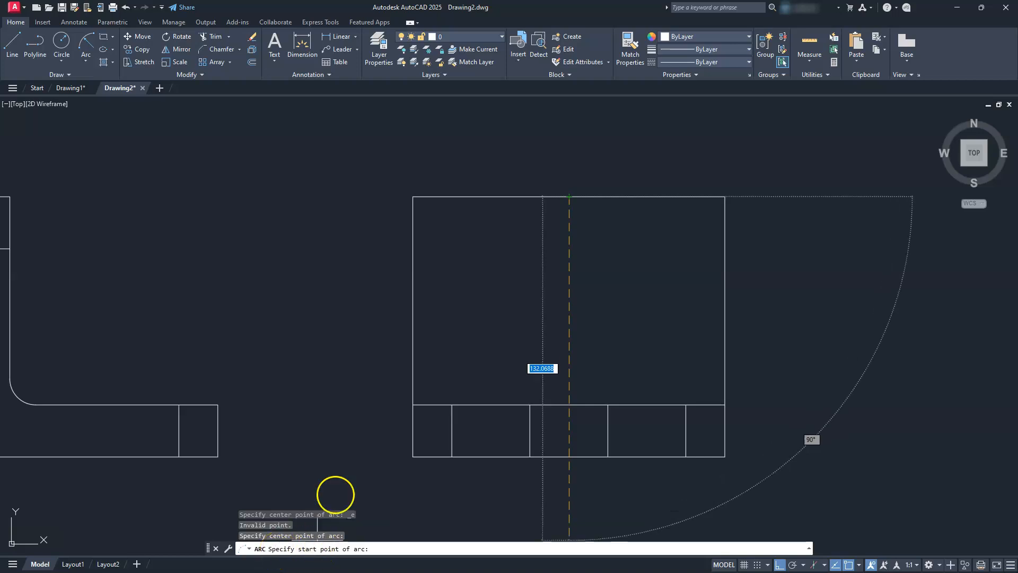
pyautogui.click(418, 197)
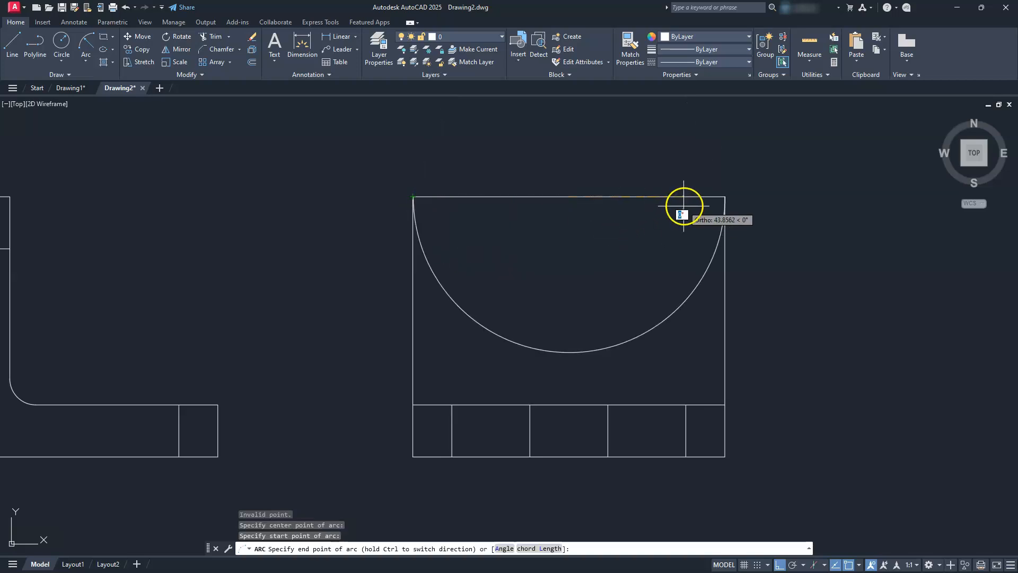
pyautogui.click(724, 197)
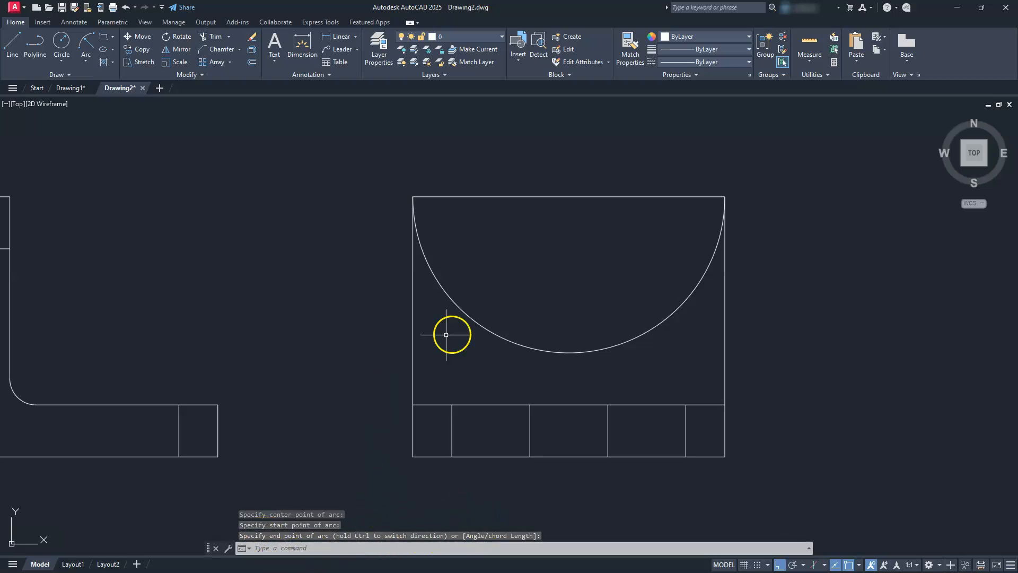
pyautogui.click(493, 333)
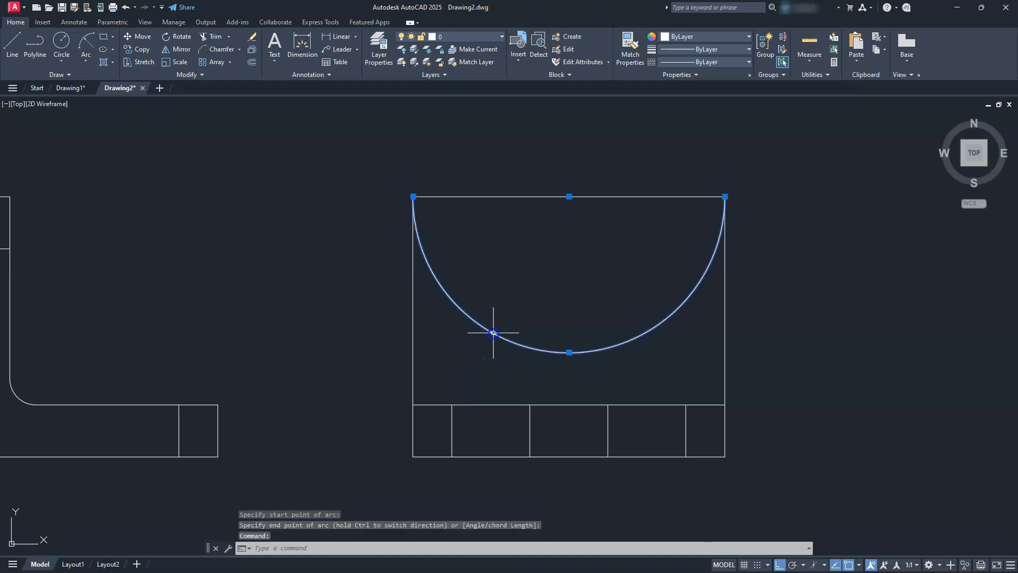
pyautogui.press('Delete')
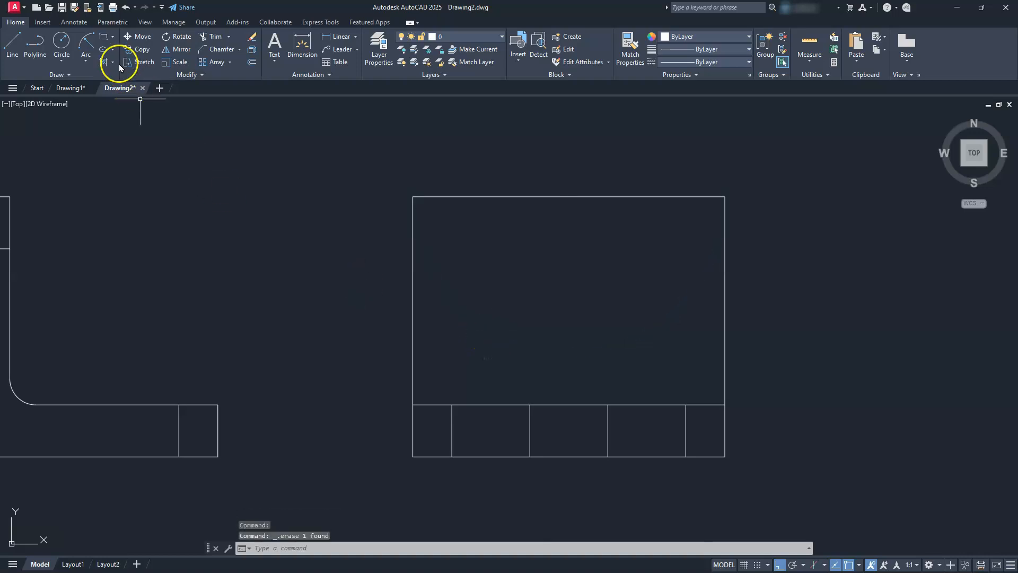
# - Try to draw a start-end-radius arc of radius 30 between the view's two upper corners
pyautogui.click(86, 61)
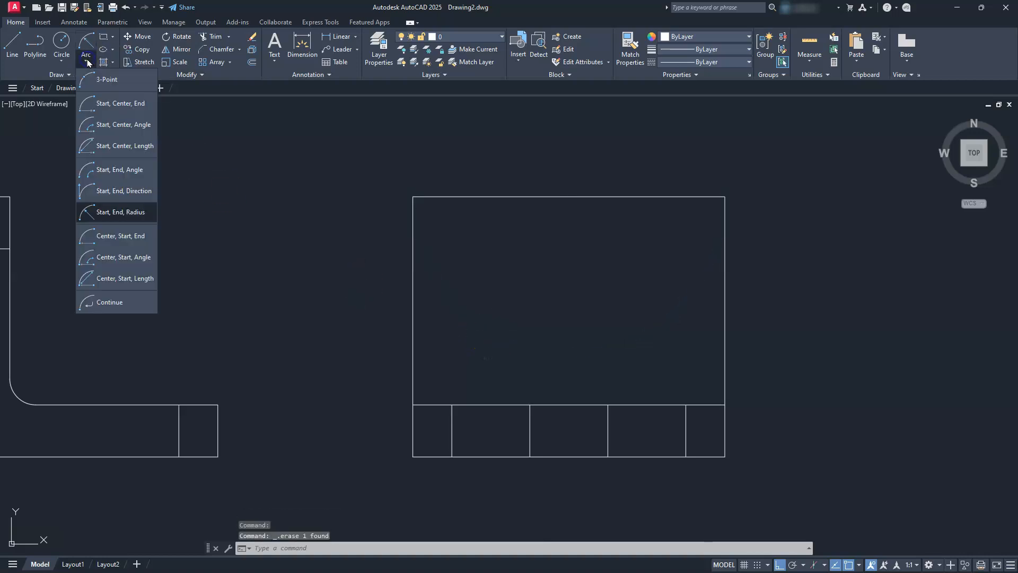
pyautogui.click(114, 212)
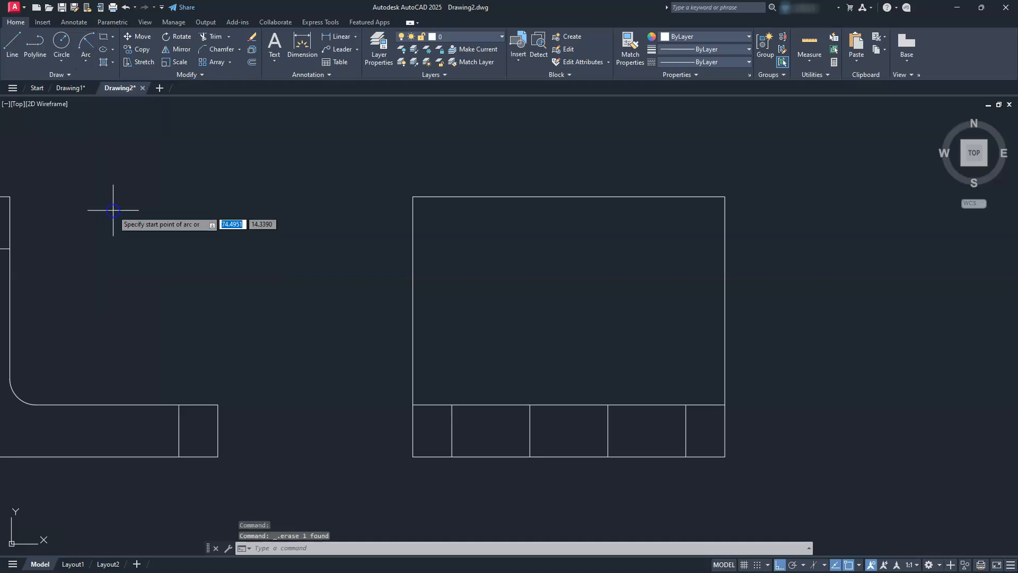
pyautogui.click(452, 197)
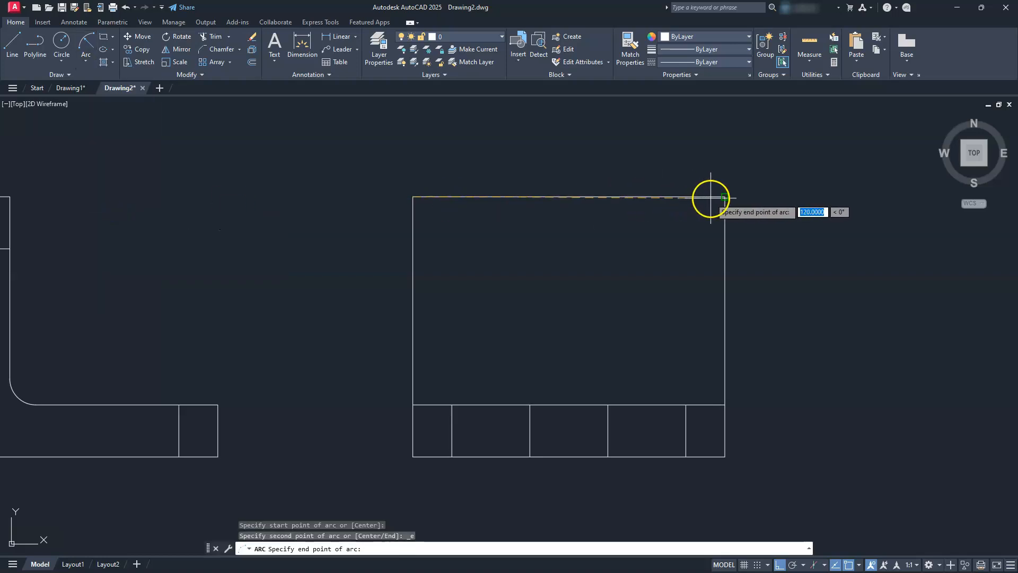
pyautogui.click(723, 197)
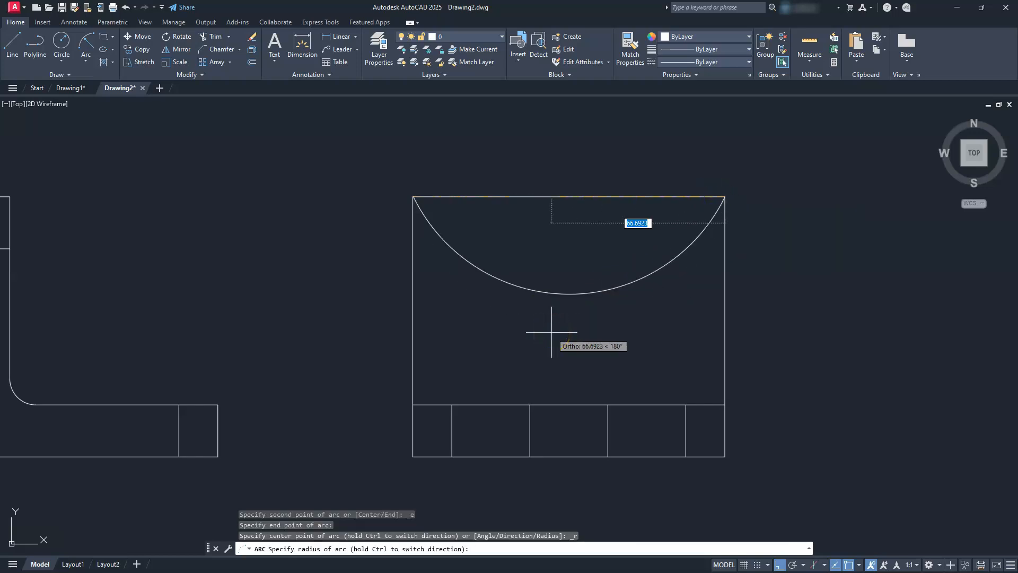
pyautogui.write('30')
pyautogui.press('Return')
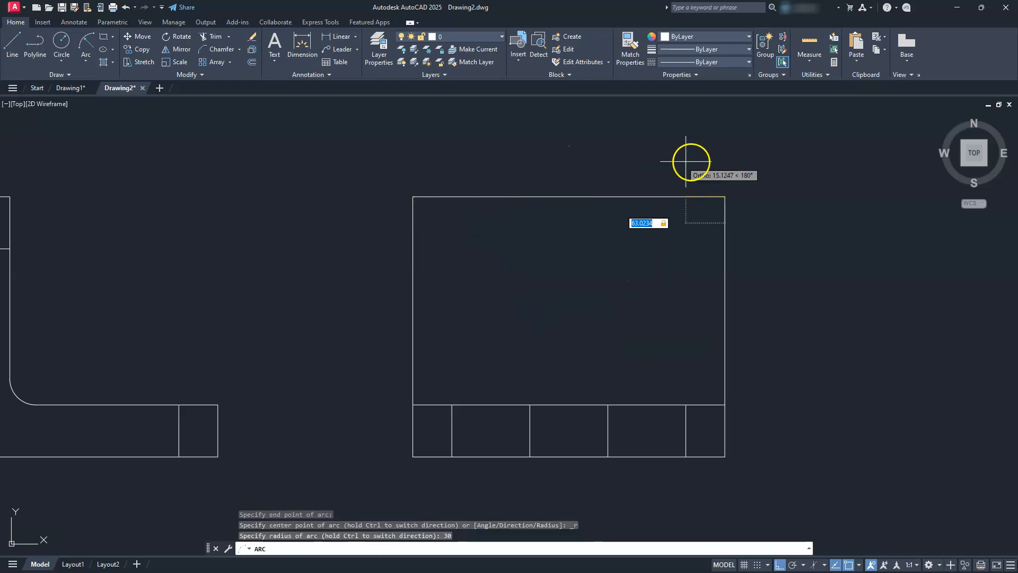
pyautogui.press('Escape')
pyautogui.press('Escape')
pyautogui.press('Escape')
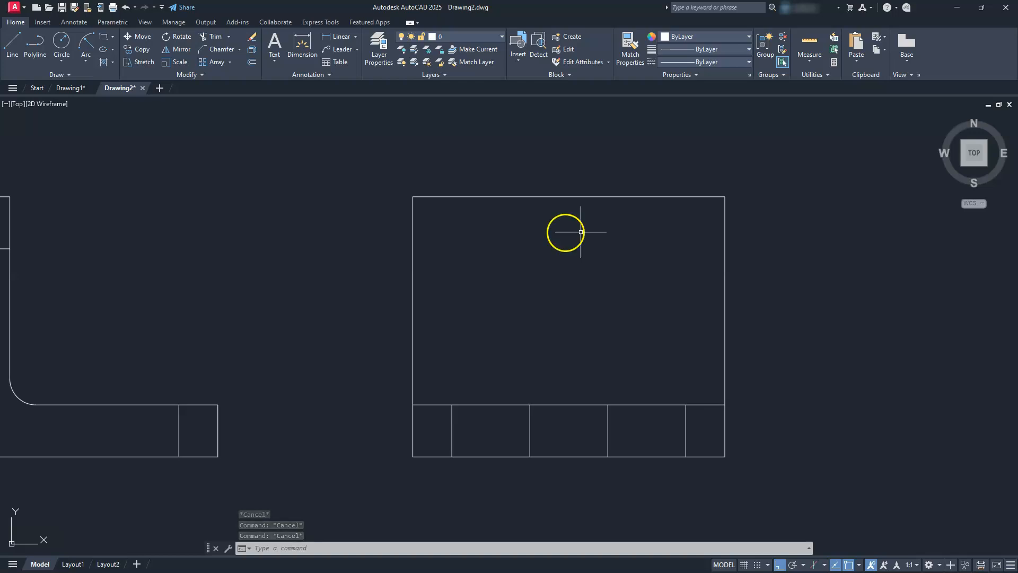
# - Draw a center-start-end arc about the top edge's midpoint, starting 30 units to its left and ending at an angle of 30 degrees
pyautogui.click(87, 62)
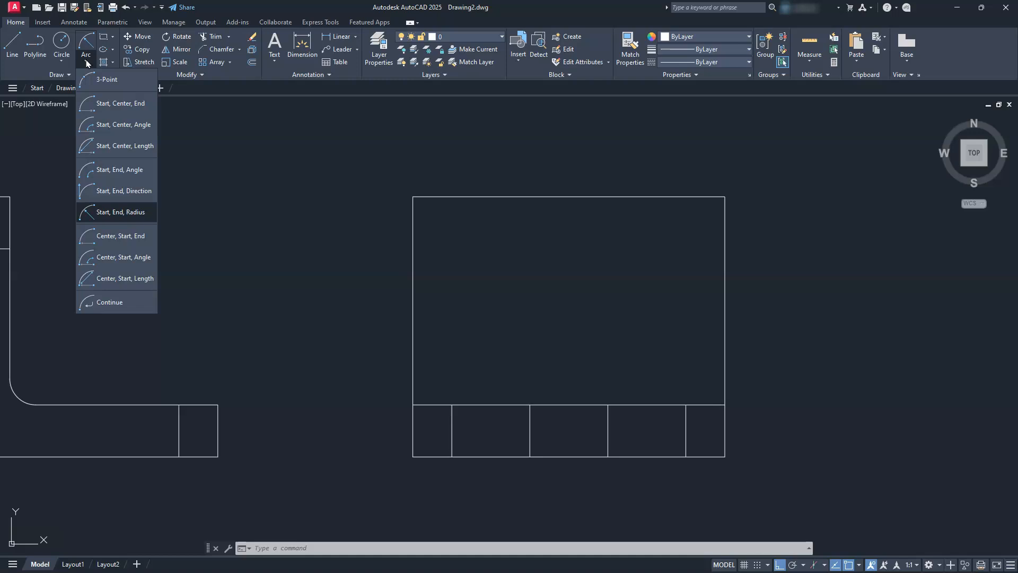
pyautogui.click(121, 237)
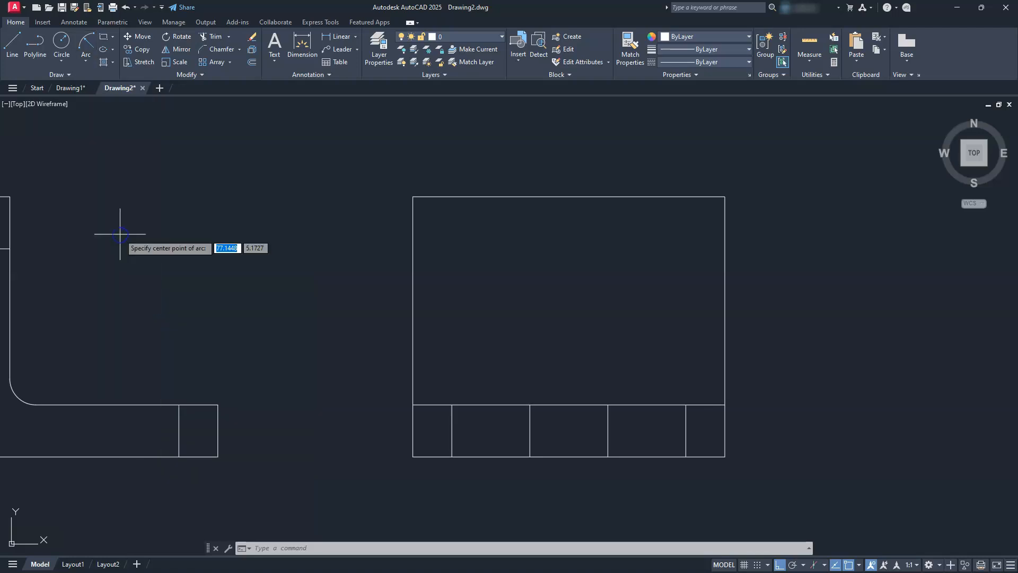
pyautogui.click(574, 199)
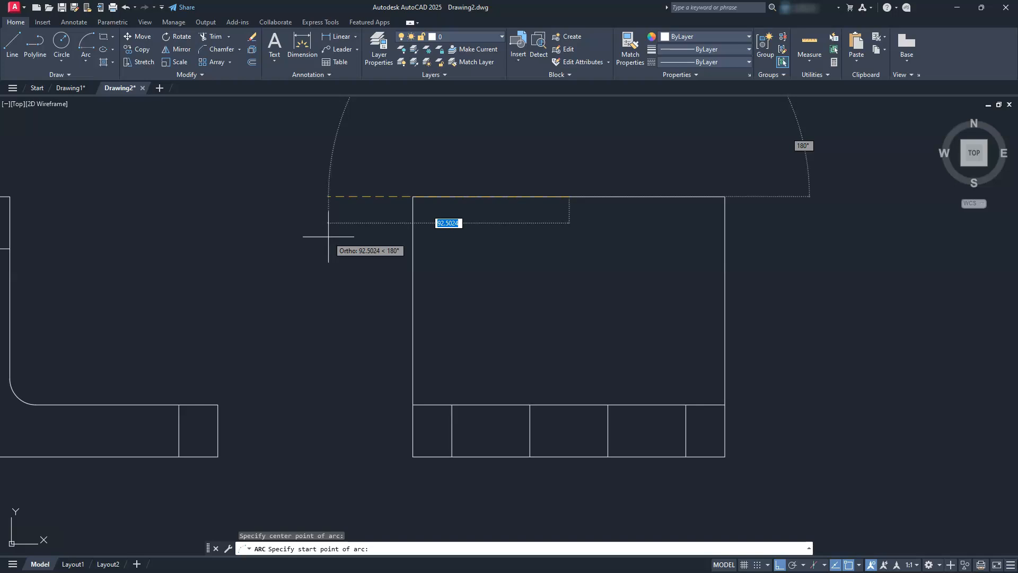
pyautogui.write('30')
pyautogui.press('Return')
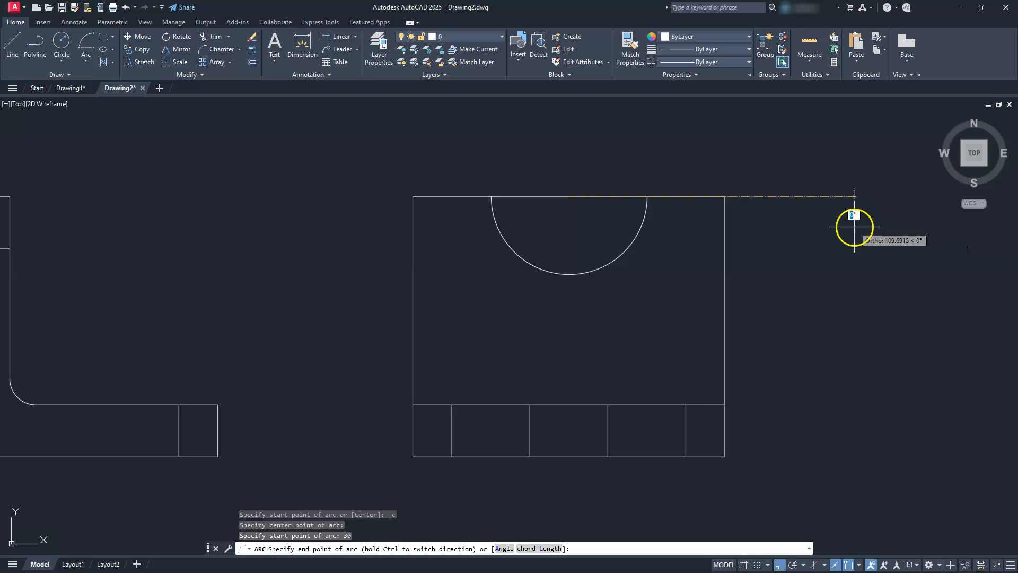
pyautogui.write('30')
pyautogui.press('Return')
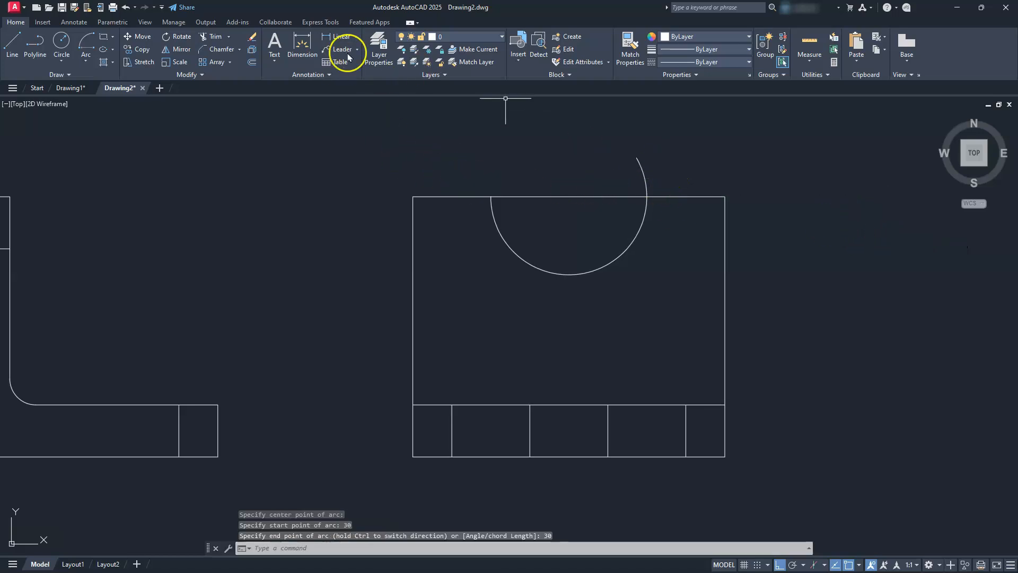
# - Trim the arc's overrun above the right-side view's top edge and the edge segment spanning the notch
pyautogui.click(215, 36)
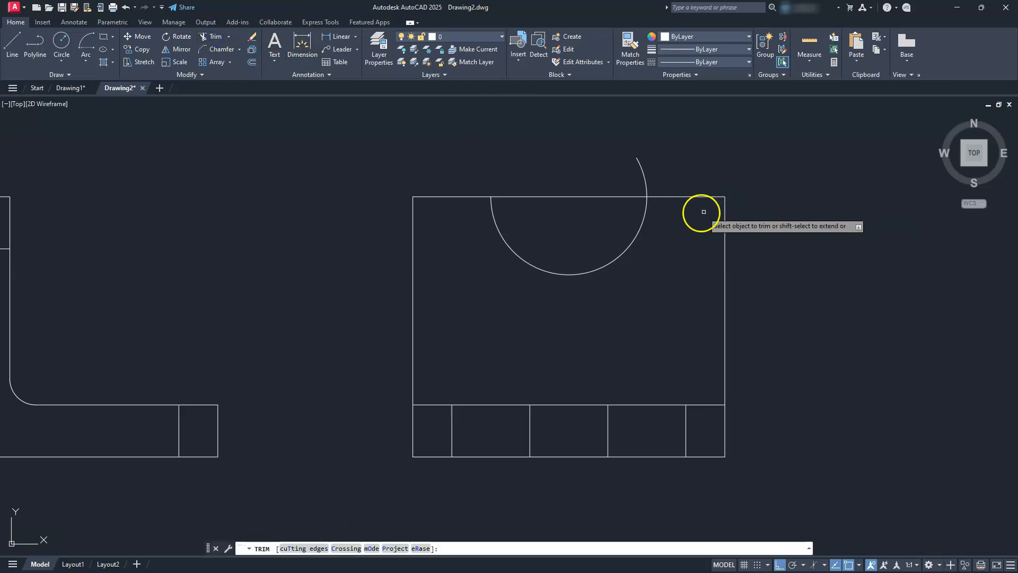
pyautogui.click(643, 180)
pyautogui.click(618, 196)
pyautogui.press('Escape')
pyautogui.press('Escape')
pyautogui.press('Escape')
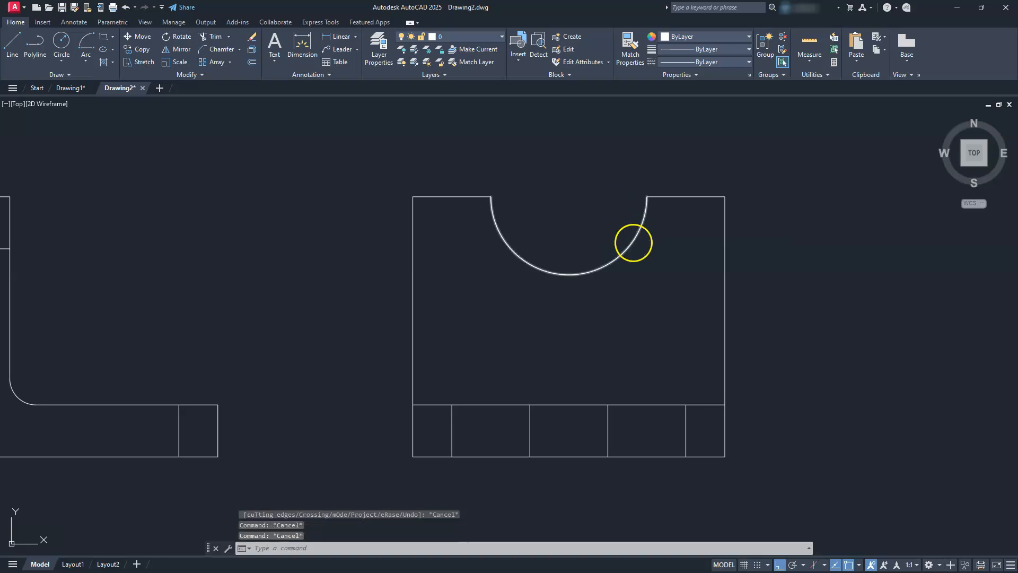
# - Measure the radius of the semicircular notch arc
pyautogui.click(630, 243)
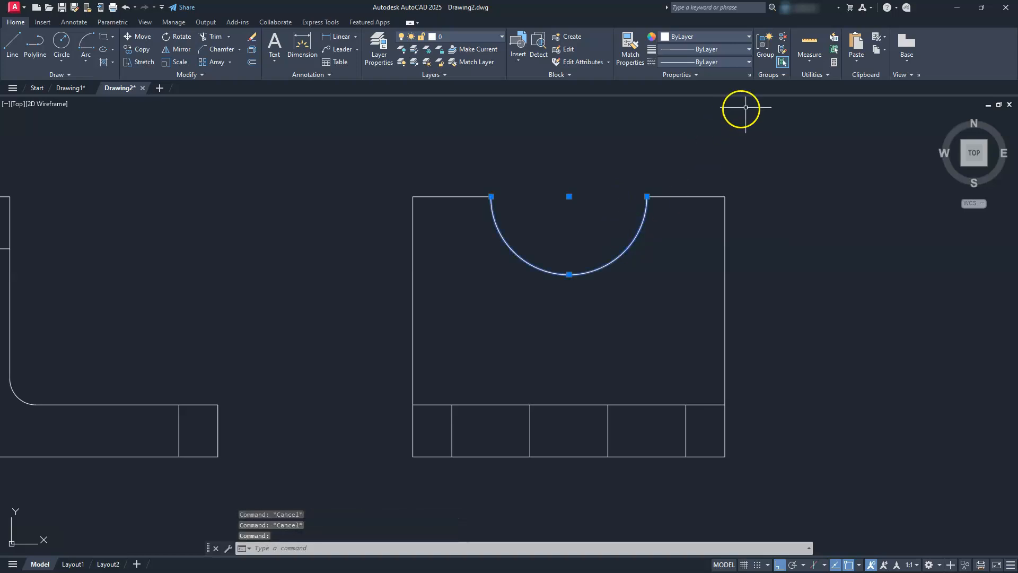
pyautogui.press('Escape')
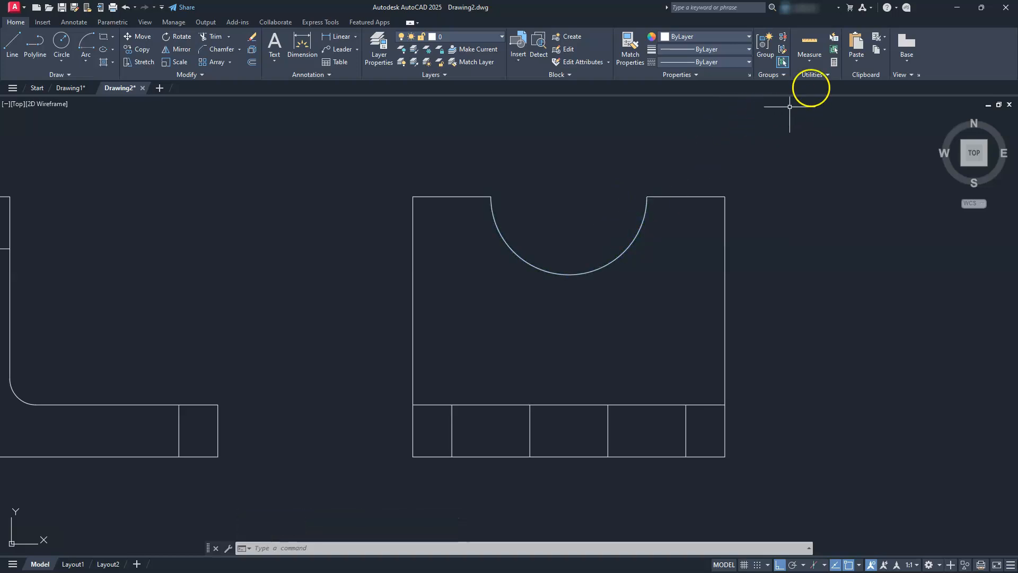
pyautogui.click(811, 58)
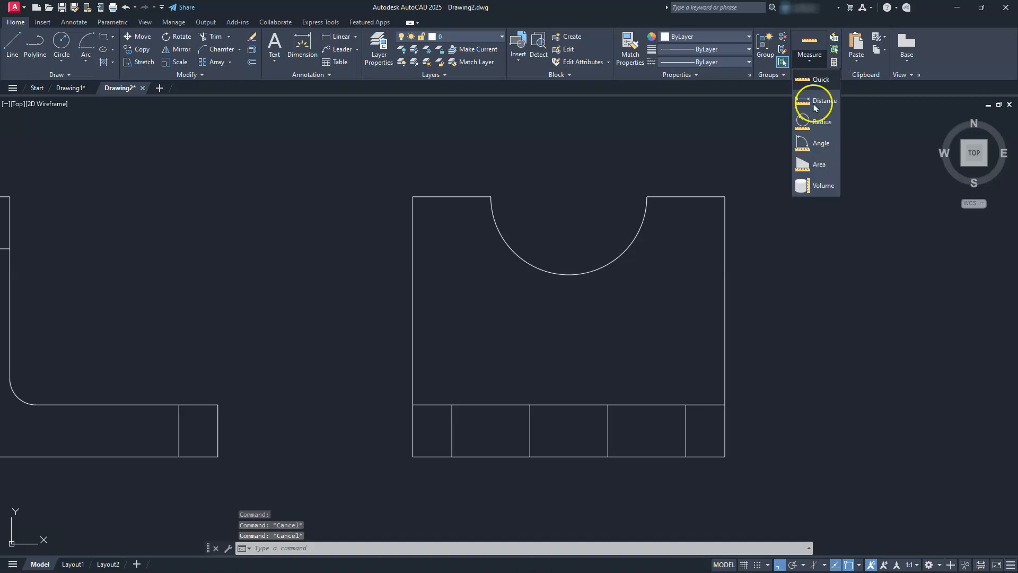
pyautogui.click(814, 122)
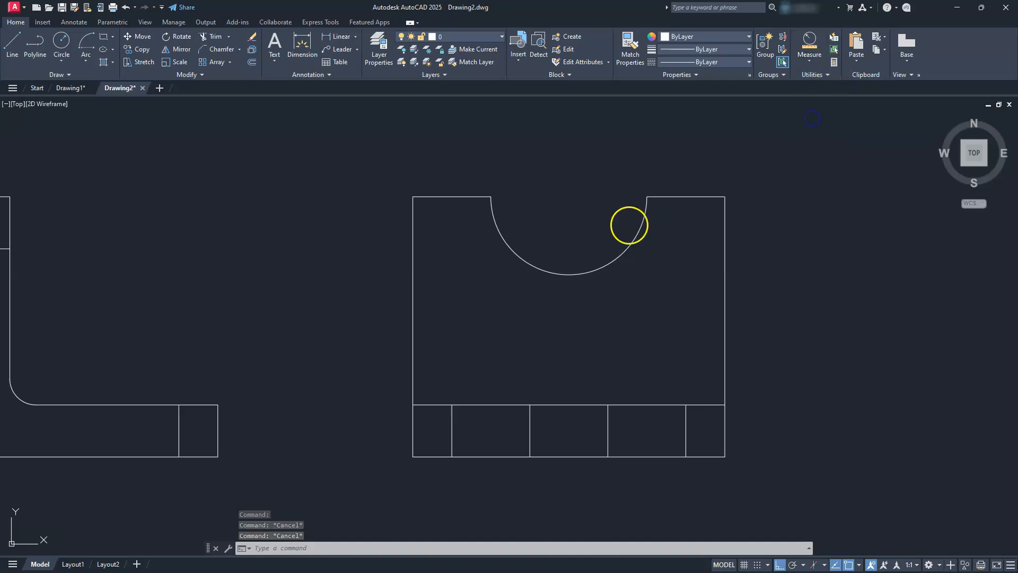
pyautogui.click(617, 262)
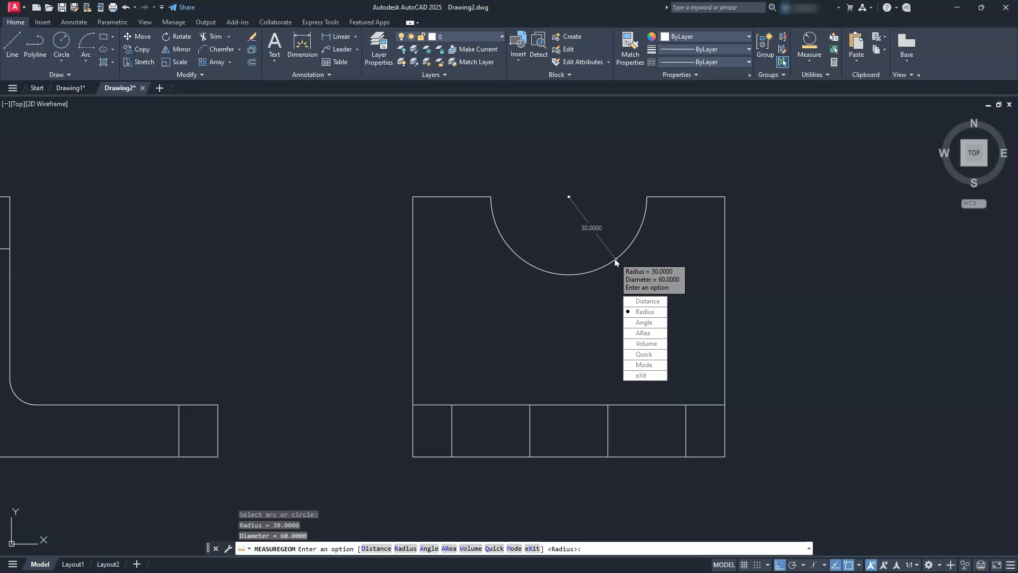
pyautogui.press('Escape')
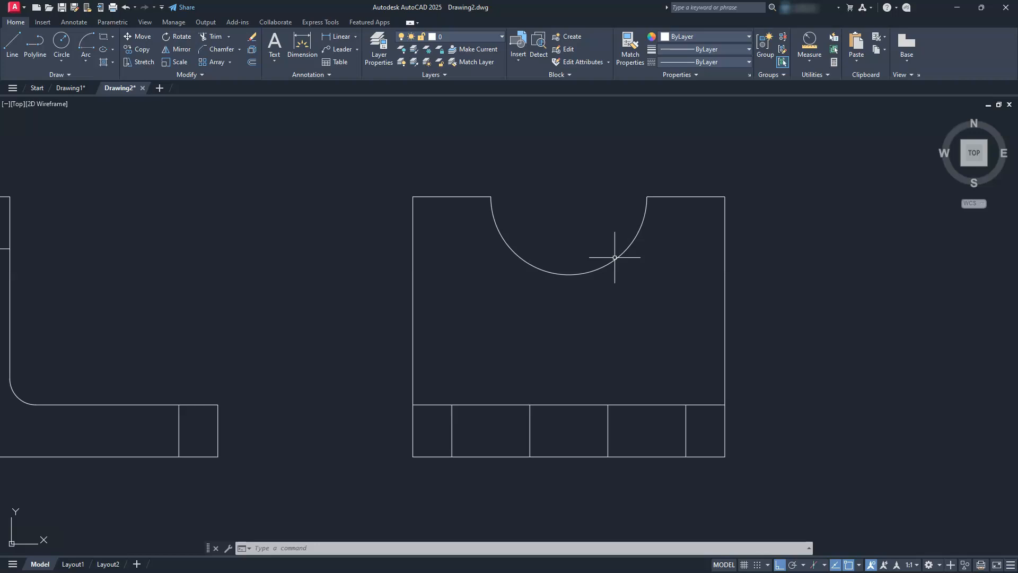
# - Chamfer both upper corners of the right-side view with distances of 20 and 20 using the Multiple option
pyautogui.click(211, 51)
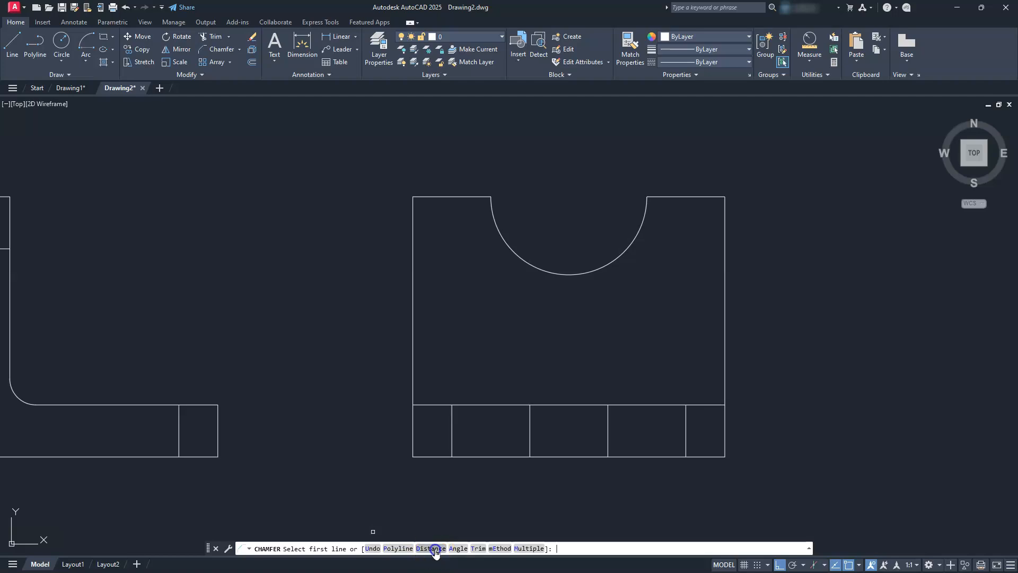
pyautogui.click(432, 548)
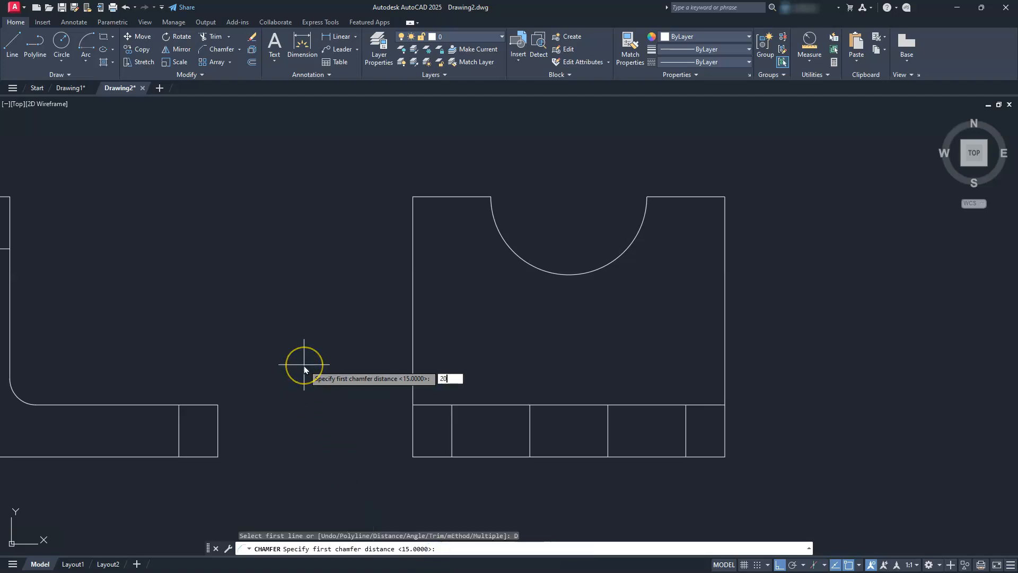
pyautogui.press('Return')
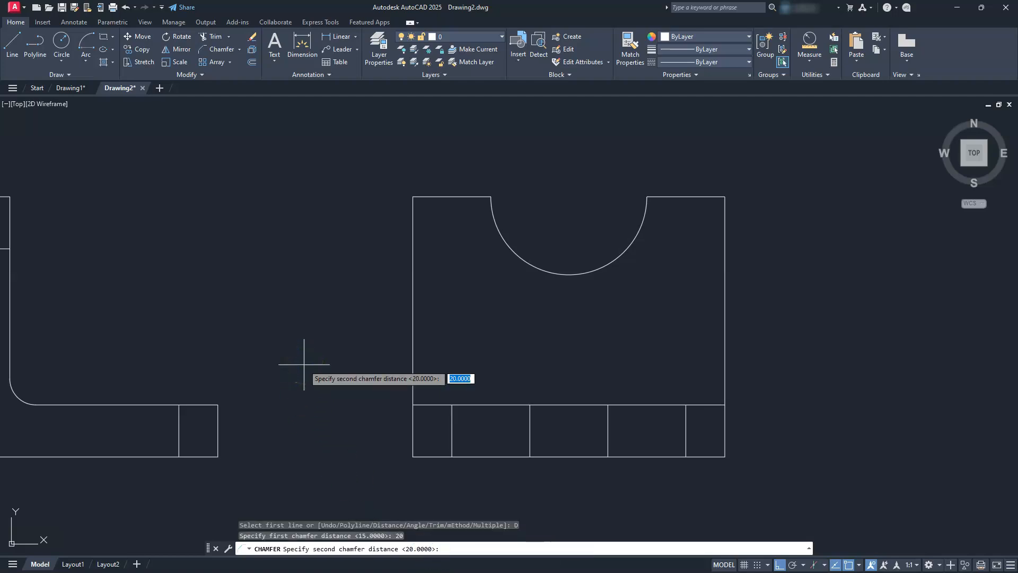
pyautogui.press('Return')
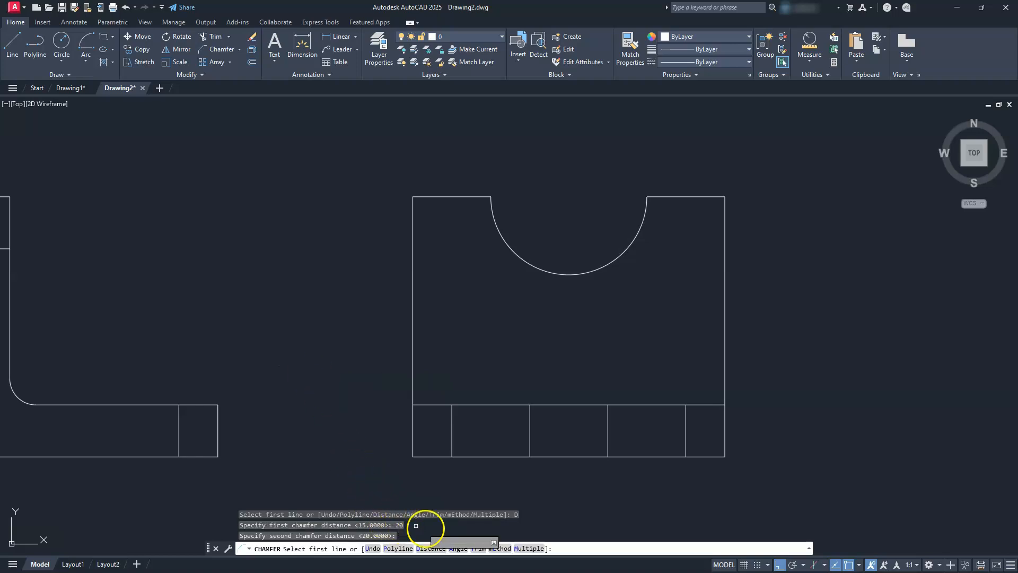
pyautogui.click(528, 549)
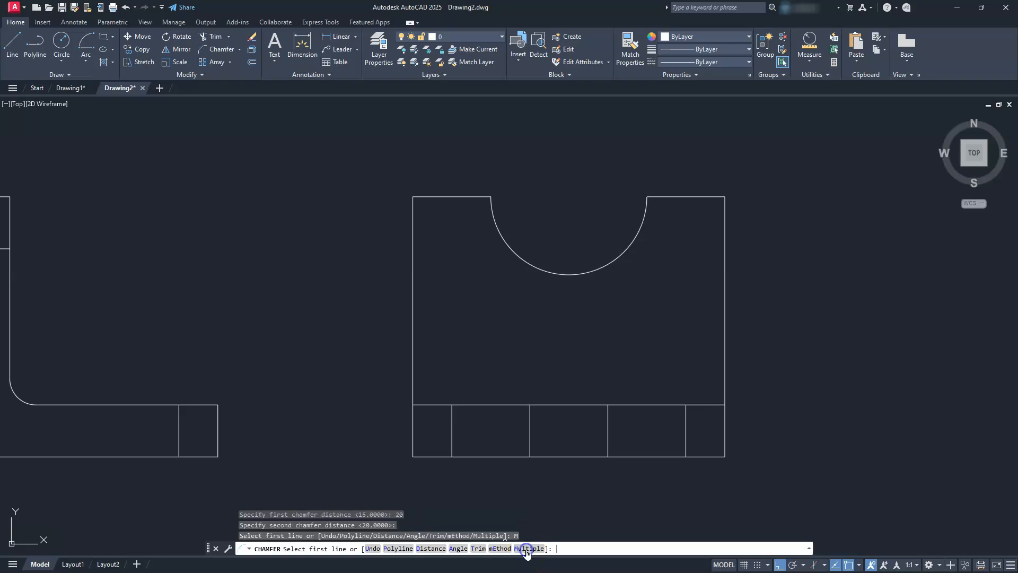
pyautogui.click(411, 239)
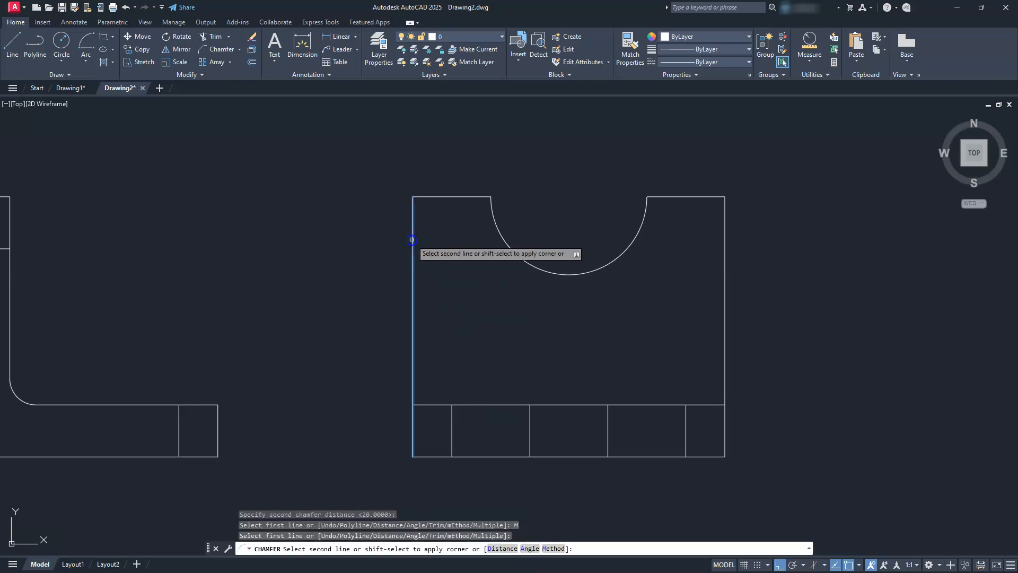
pyautogui.click(445, 197)
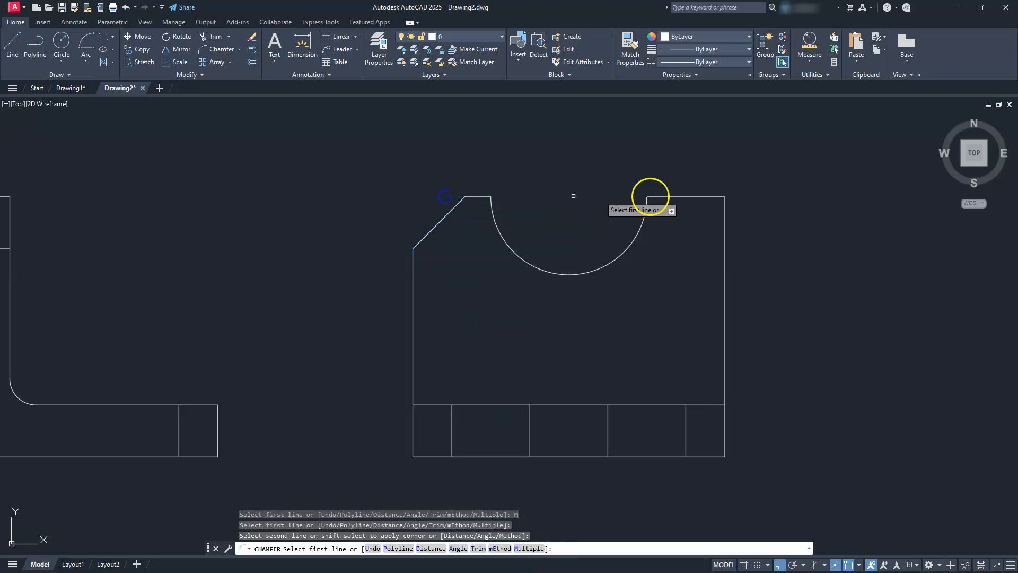
pyautogui.click(706, 197)
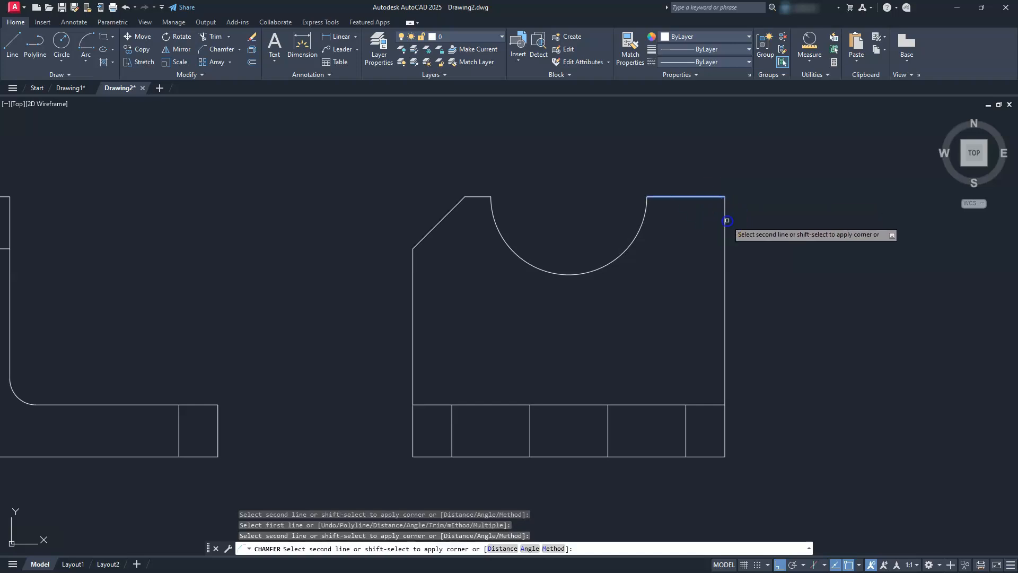
pyautogui.click(725, 222)
pyautogui.scroll(-2, 725, 228)
pyautogui.scroll(-2, 725, 228)
pyautogui.moveTo(675, 246); pyautogui.dragTo(643, 285, button='middle')
pyautogui.scroll(2, 643, 284)
pyautogui.press('Escape')
pyautogui.press('Escape')
pyautogui.press('Escape')
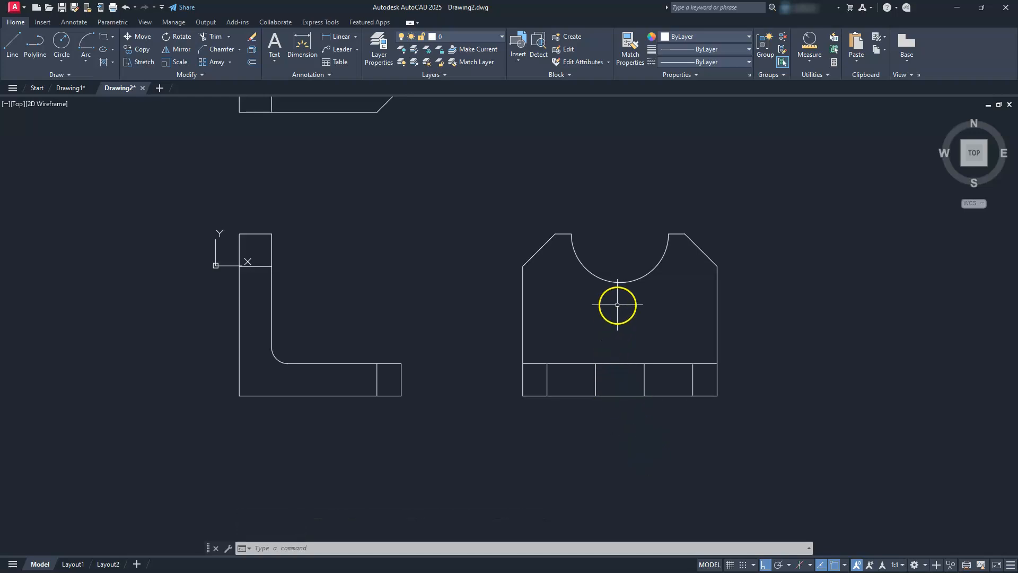
# - Offset the right-side view's bottom edge 53 units upward as a construction line for the hole centres
pyautogui.click(252, 62)
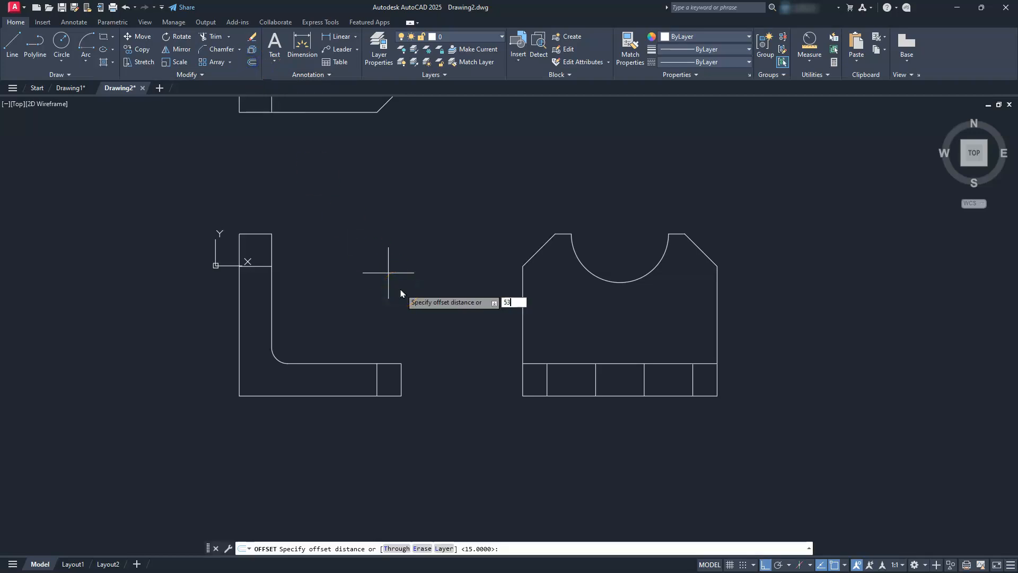
pyautogui.press('Return')
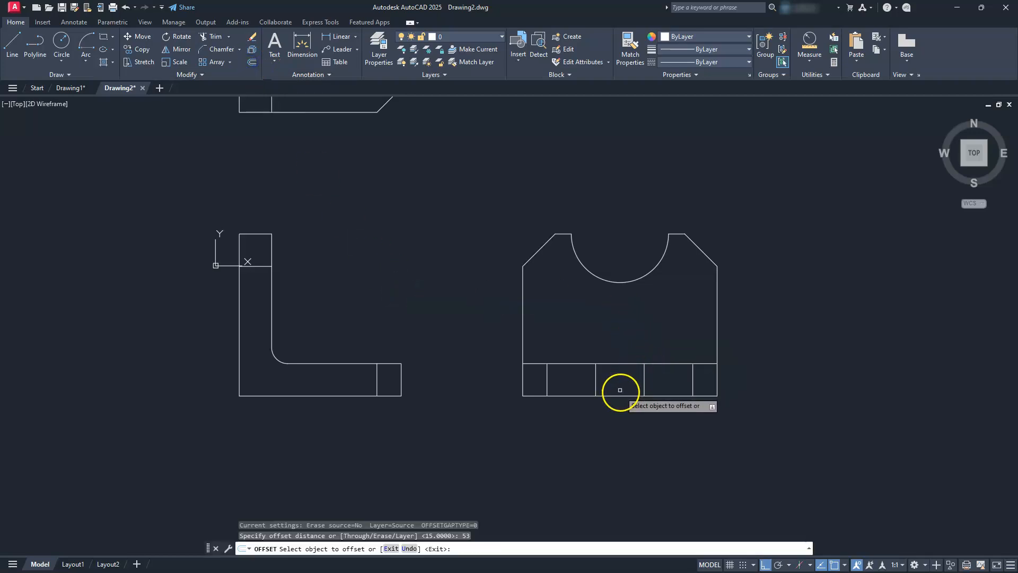
pyautogui.click(622, 395)
pyautogui.click(623, 311)
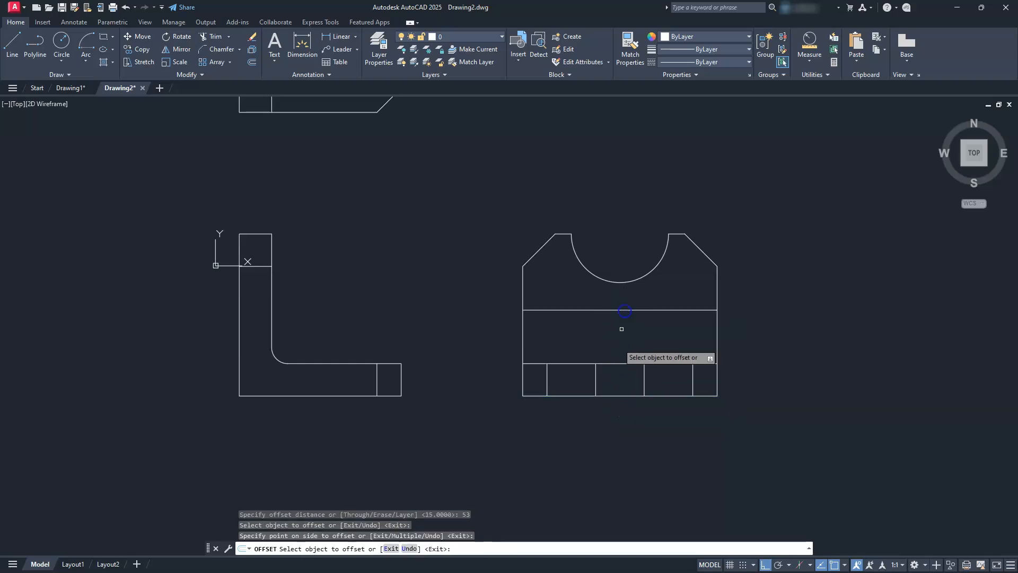
pyautogui.click(576, 395)
pyautogui.press('Escape')
pyautogui.press('Escape')
pyautogui.press('Escape')
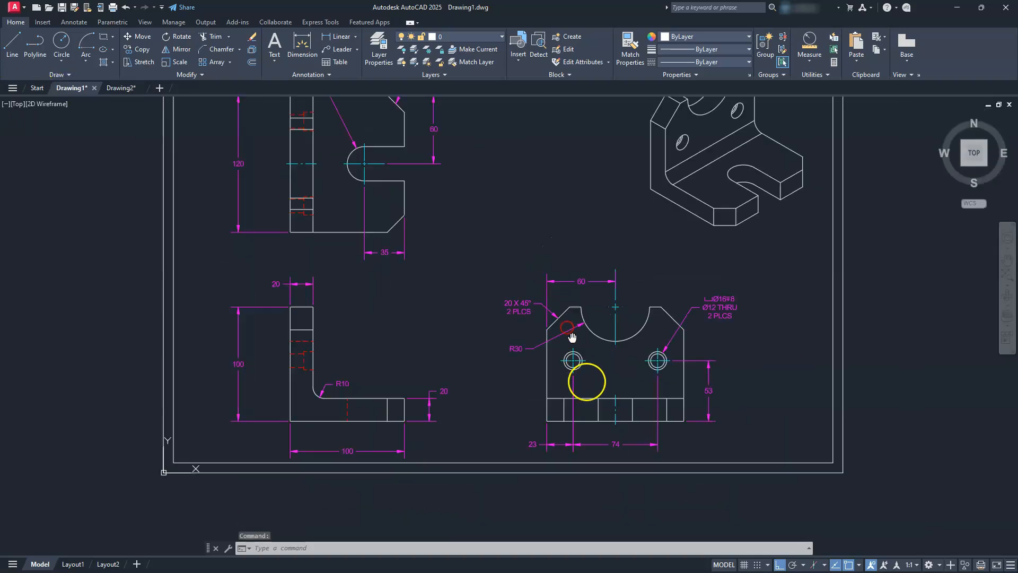
# - Check the hole positions in Drawing1, return to Drawing2 and offset the right-side view's left edge 23 units inward
pyautogui.moveTo(586, 375); pyautogui.dragTo(551, 332, button='middle')
pyautogui.scroll(5, 550, 333)
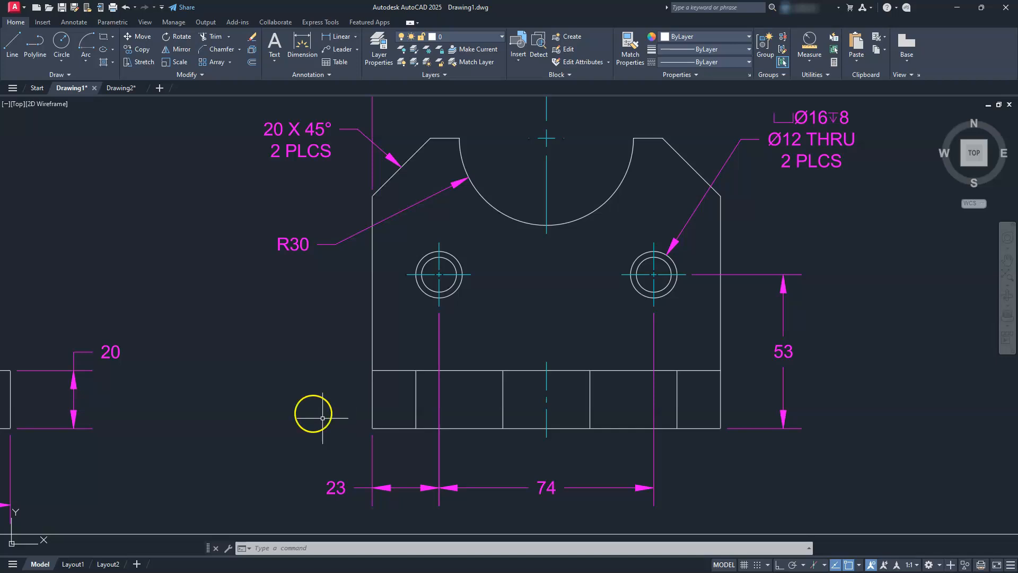
pyautogui.click(122, 88)
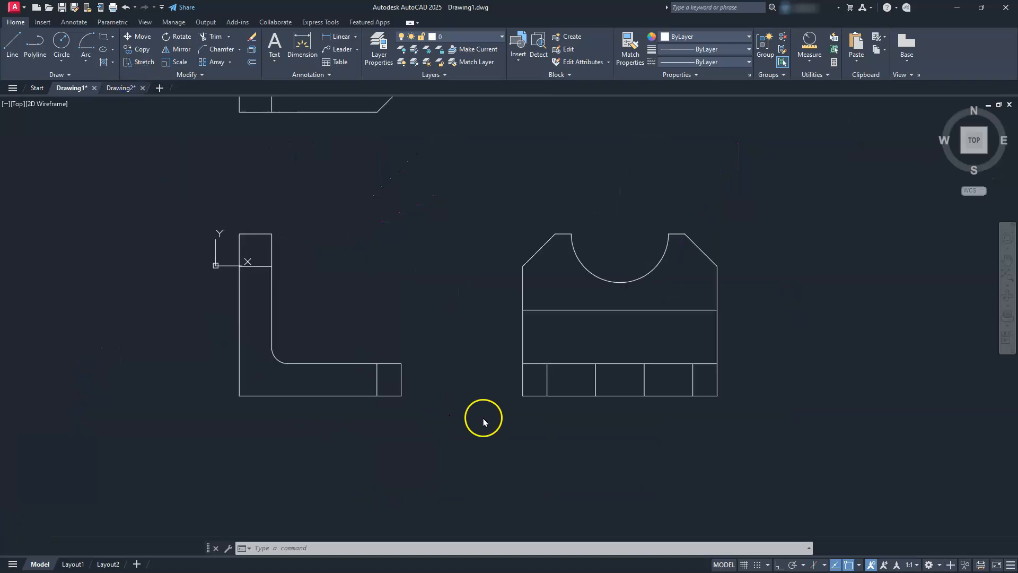
pyautogui.click(570, 319)
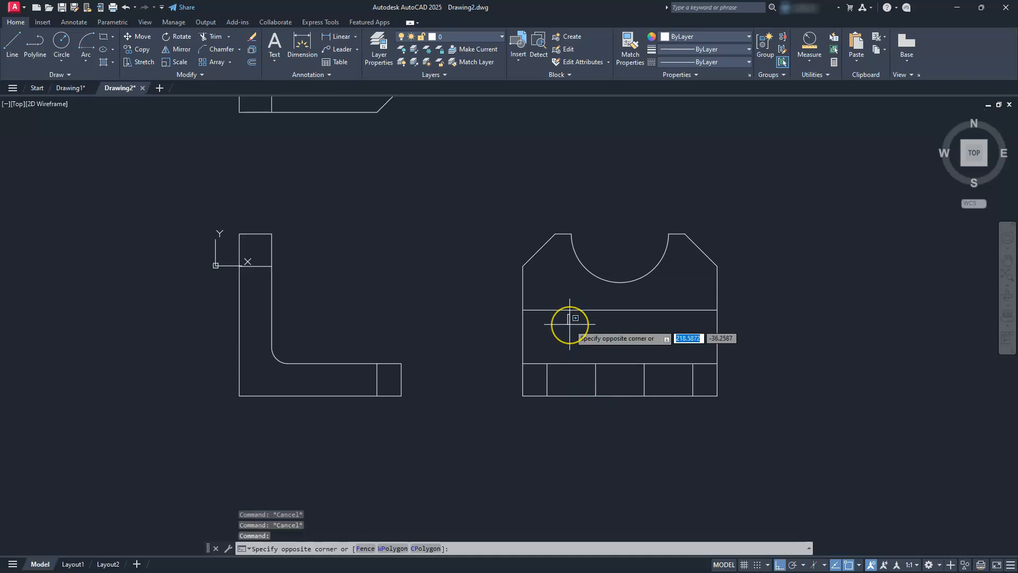
pyautogui.press('Escape')
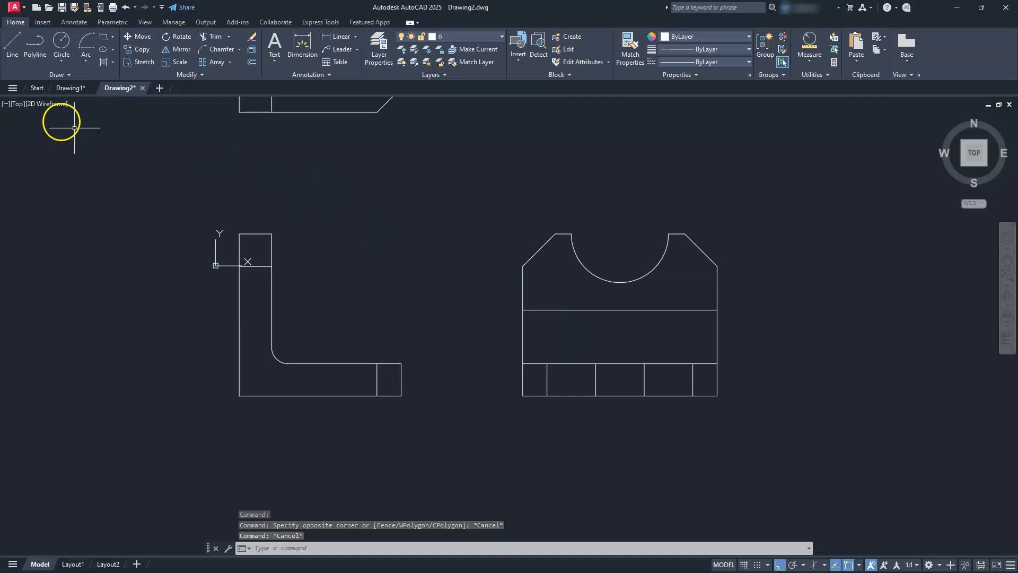
pyautogui.click(253, 62)
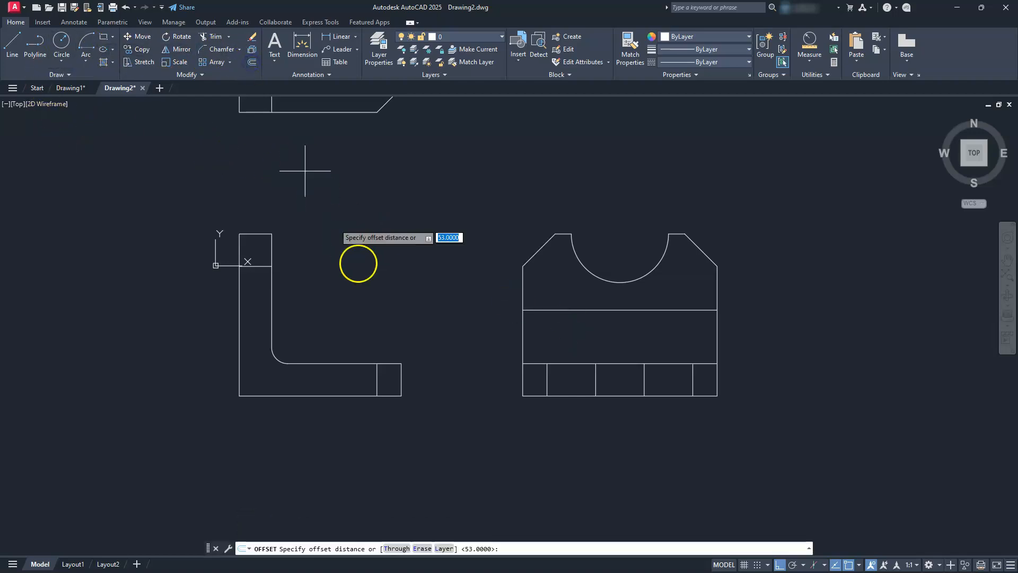
pyautogui.write('23')
pyautogui.press('Return')
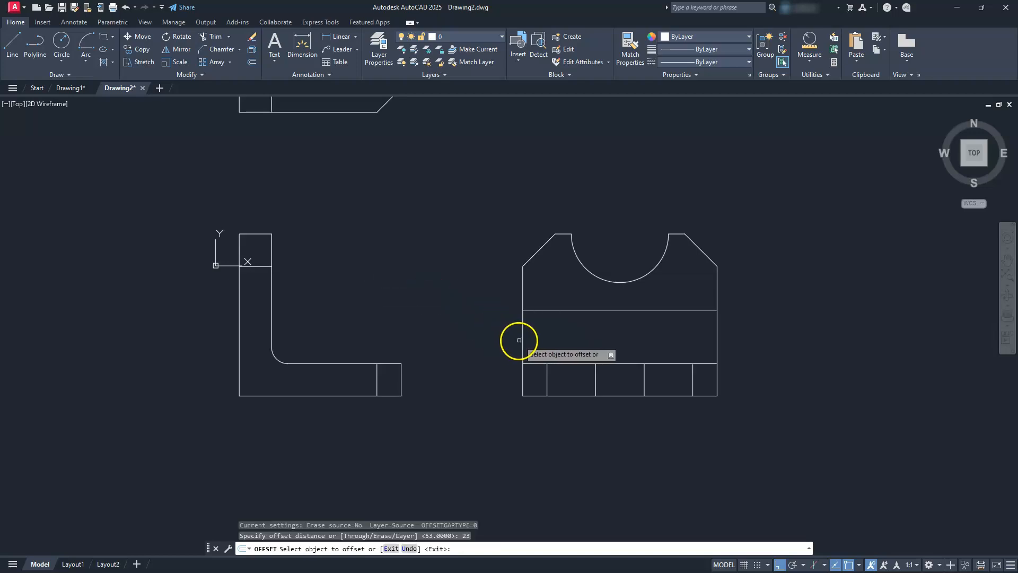
pyautogui.click(520, 339)
pyautogui.click(584, 336)
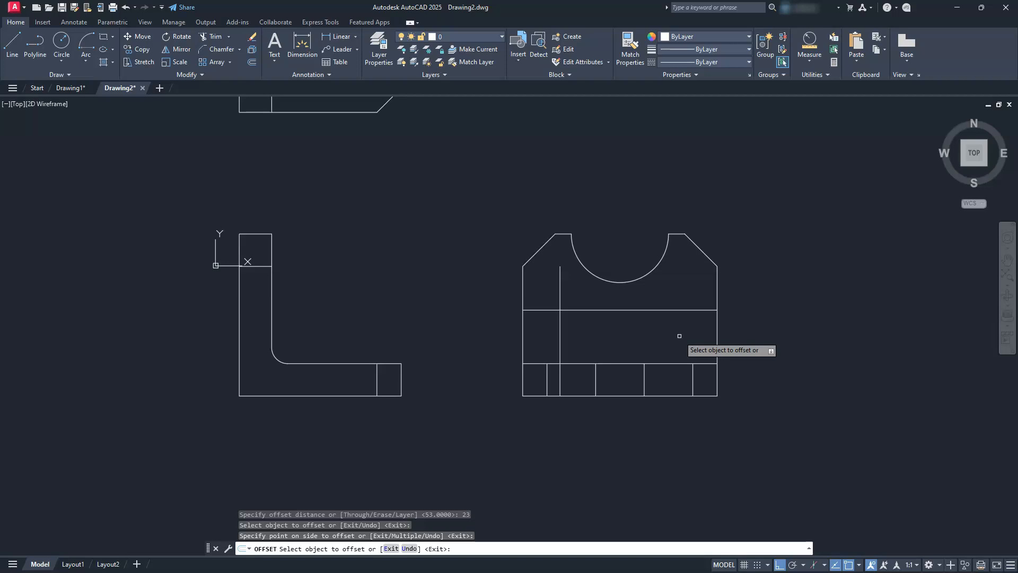
pyautogui.press('Escape')
pyautogui.press('Escape')
pyautogui.press('Escape')
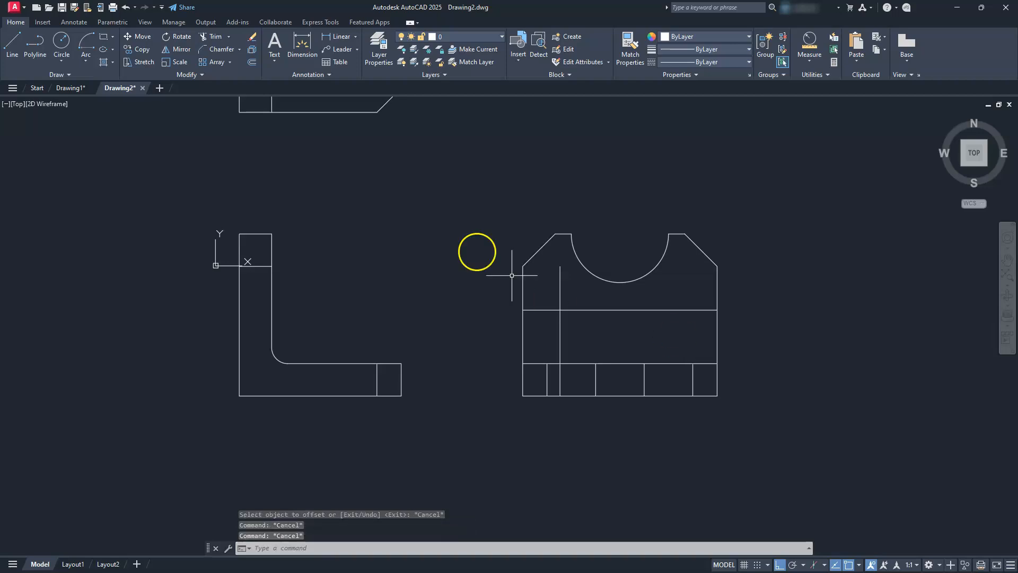
# - Offset the vertical construction line for the left hole 74 units to the right to locate the second hole
pyautogui.click(252, 64)
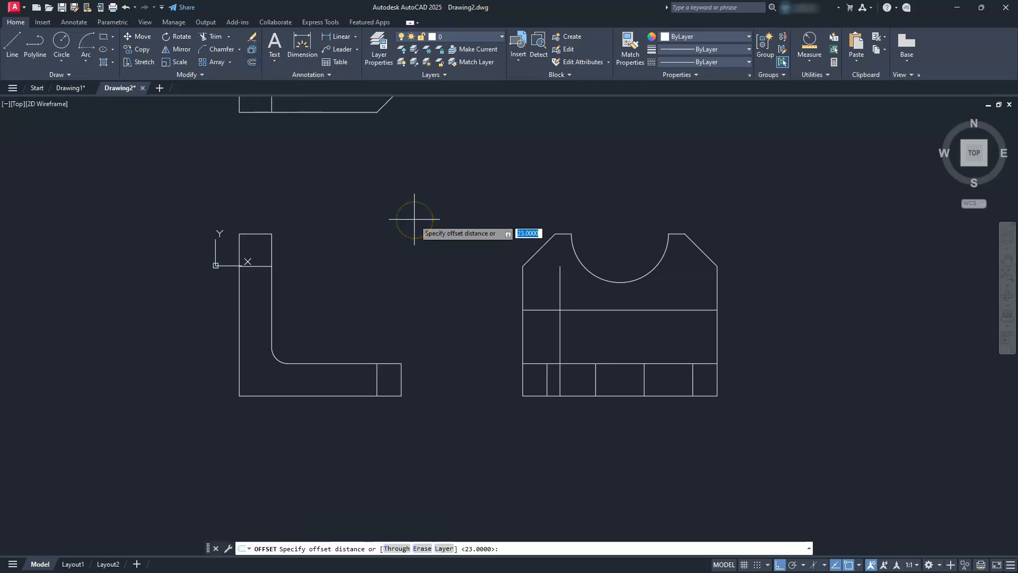
pyautogui.press('Return')
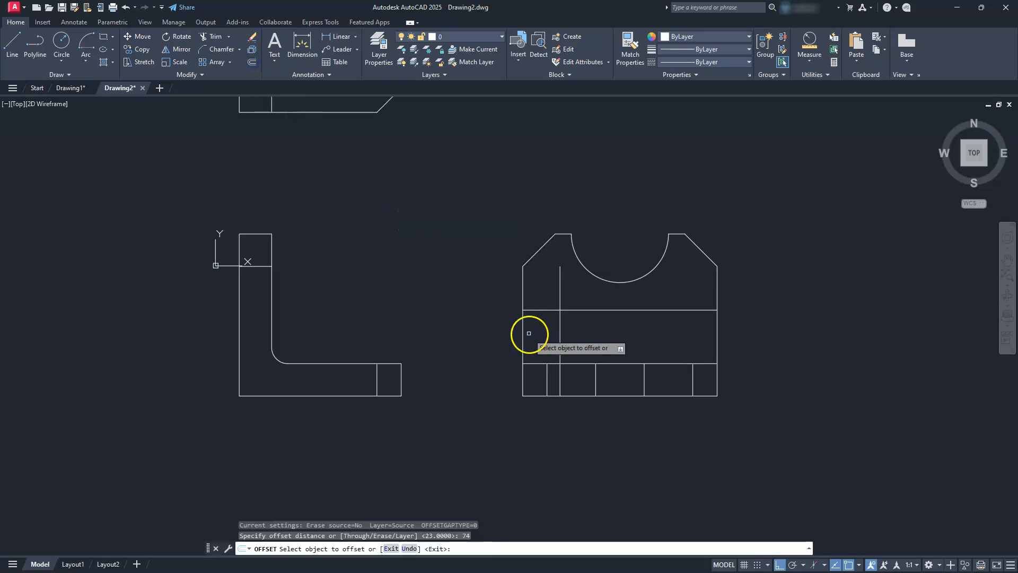
pyautogui.click(560, 333)
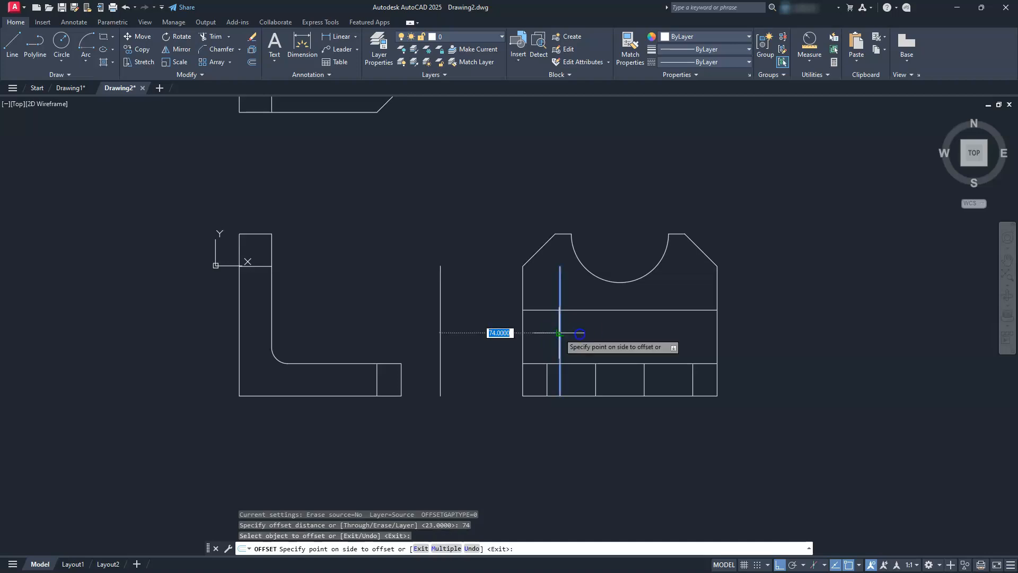
pyautogui.click(695, 334)
pyautogui.scroll(2, 701, 331)
pyautogui.scroll(2, 700, 333)
pyautogui.press('Escape')
pyautogui.press('Escape')
pyautogui.press('Escape')
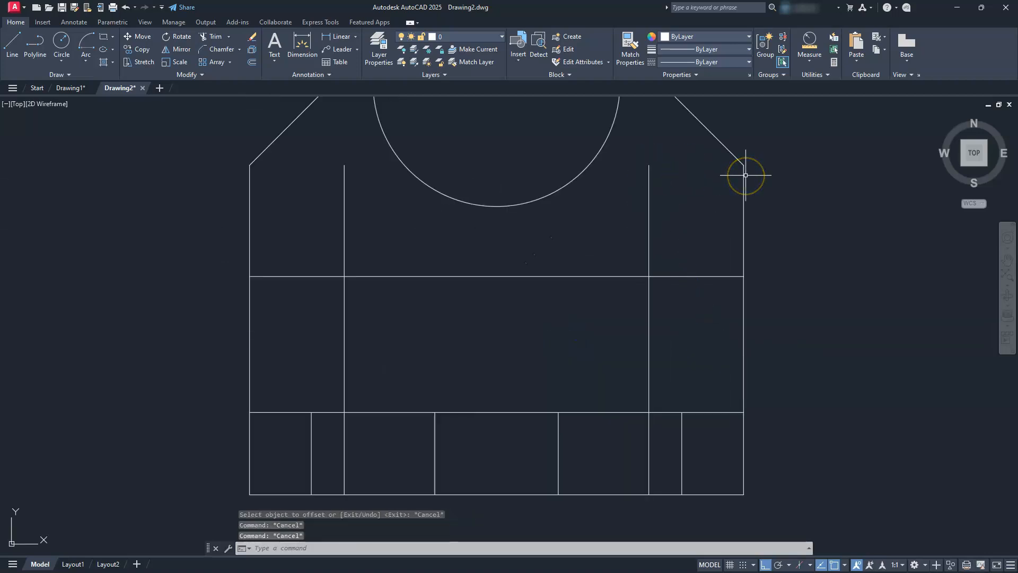
pyautogui.scroll(-2, 742, 172)
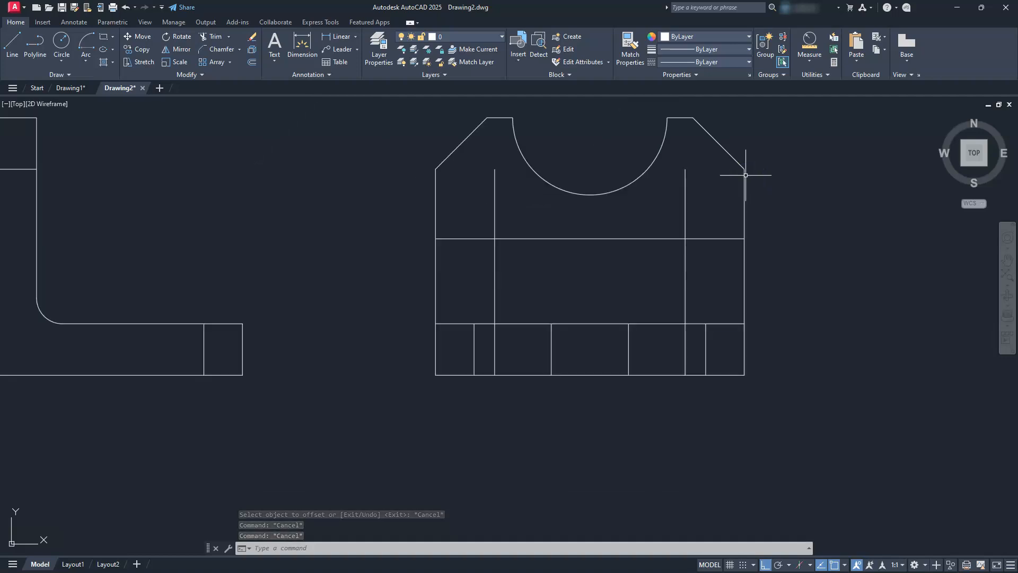
pyautogui.moveTo(586, 216); pyautogui.dragTo(739, 233, button='middle')
pyautogui.scroll(2, 675, 281)
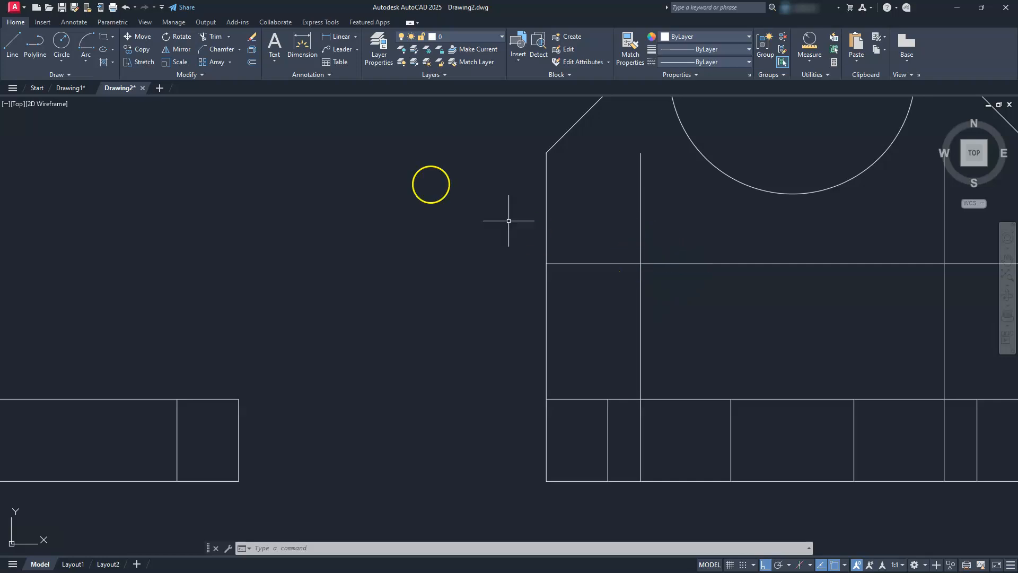
# - Draw a circle with a diameter of 16 at the left hole centre in the right-side view
pyautogui.click(63, 62)
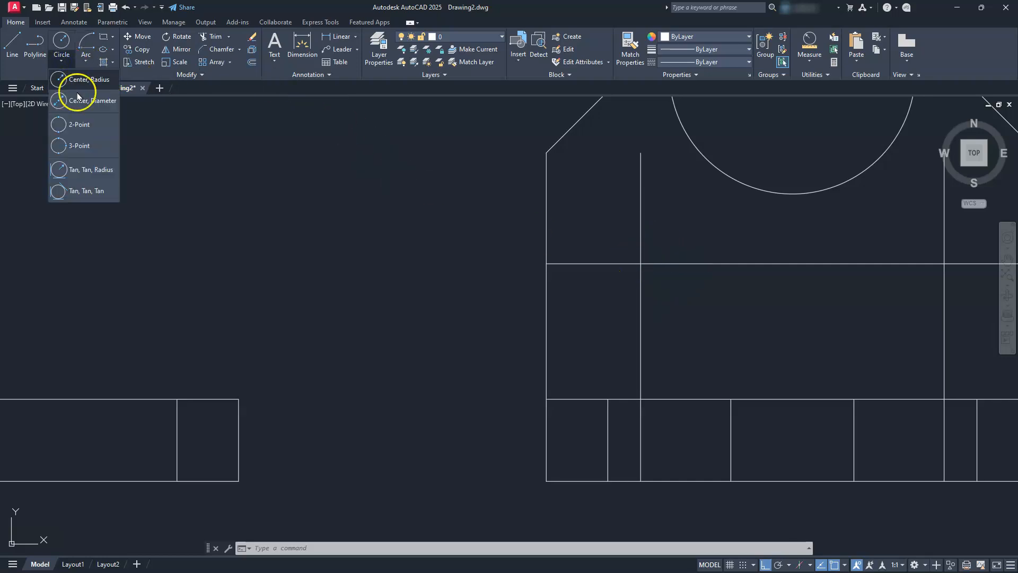
pyautogui.click(83, 102)
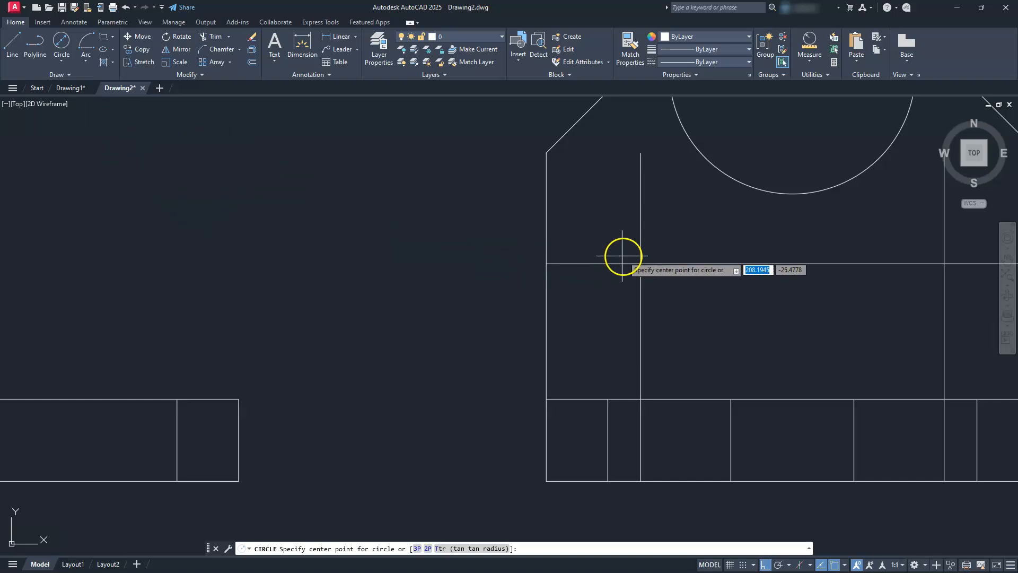
pyautogui.click(641, 263)
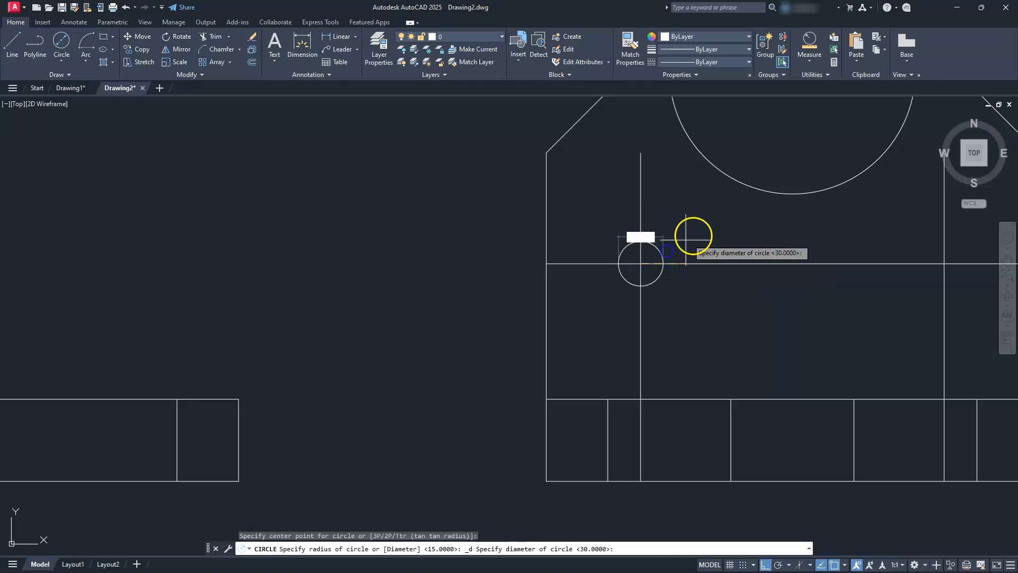
pyautogui.write('16')
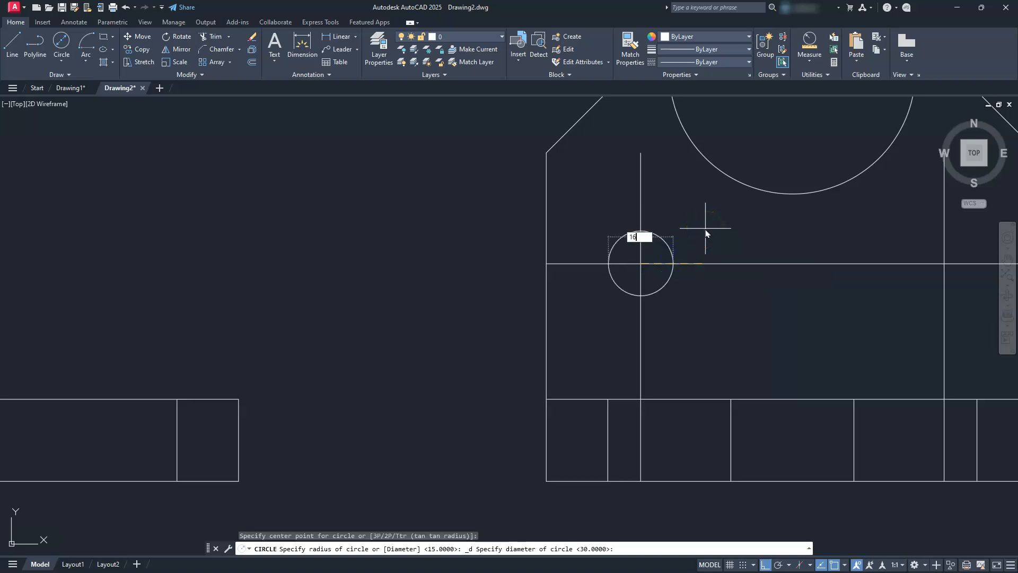
pyautogui.press('Return')
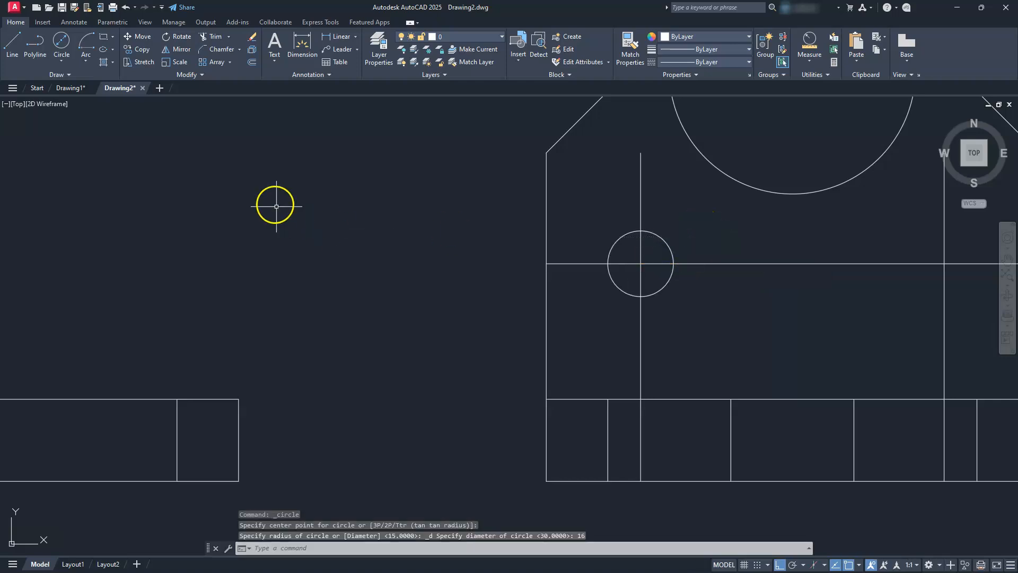
# - Add a concentric circle with a diameter of 8 at the left hole centre
pyautogui.click(76, 52)
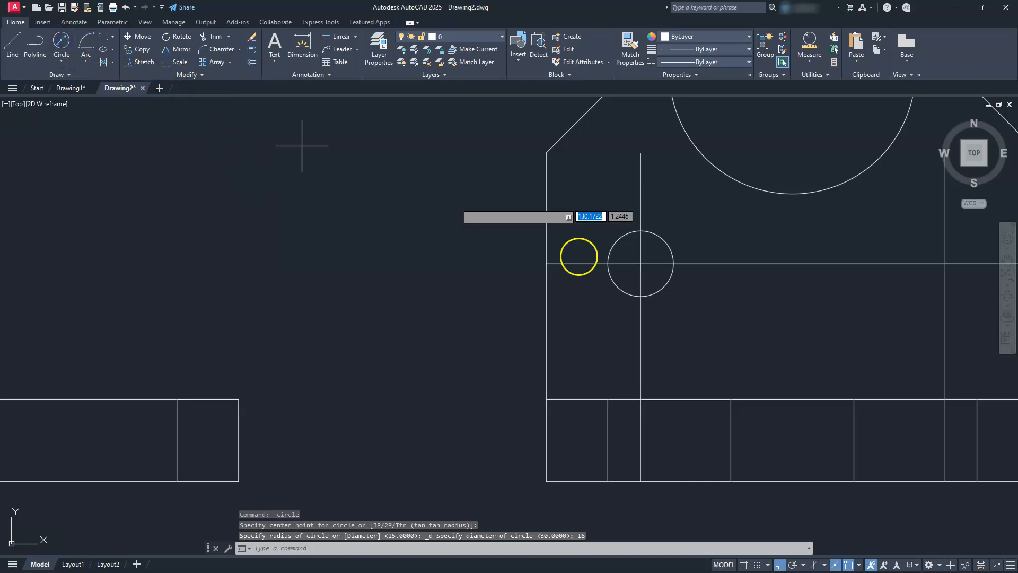
pyautogui.click(640, 264)
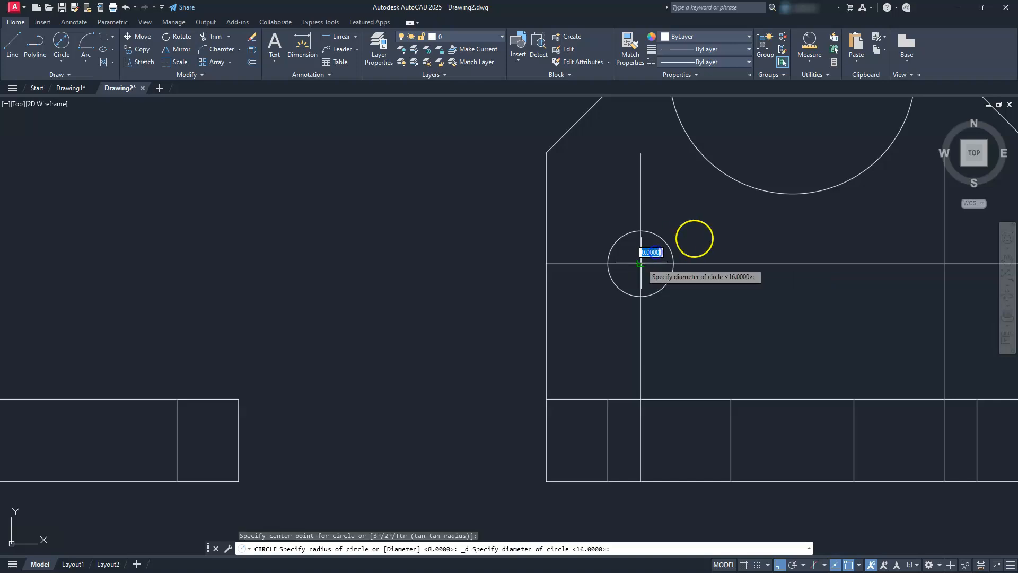
pyautogui.write('8')
pyautogui.press('Return')
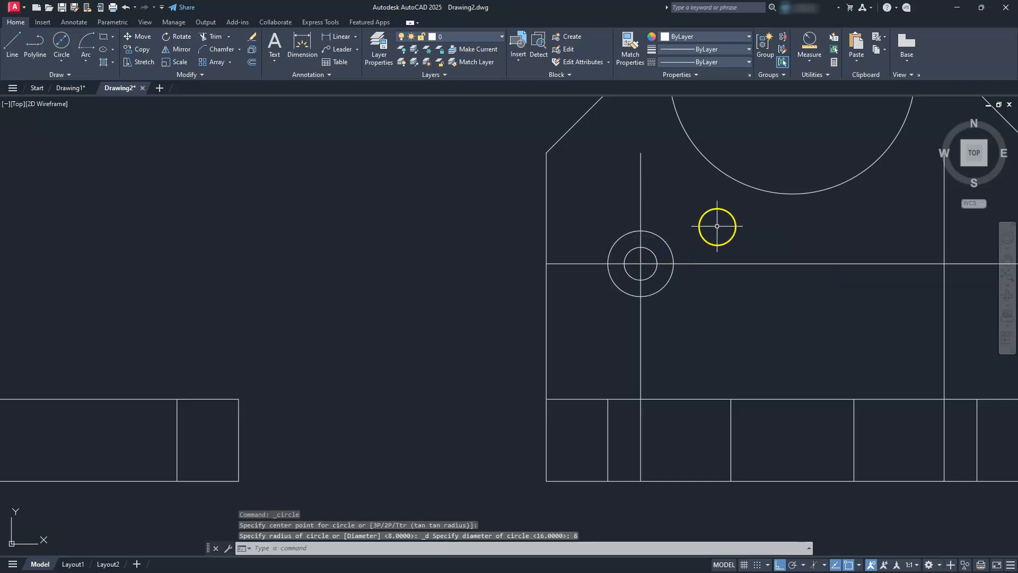
pyautogui.press('Escape')
pyautogui.press('Escape')
pyautogui.press('Escape')
pyautogui.scroll(-2, 715, 230)
pyautogui.moveTo(659, 261); pyautogui.dragTo(537, 260, button='middle')
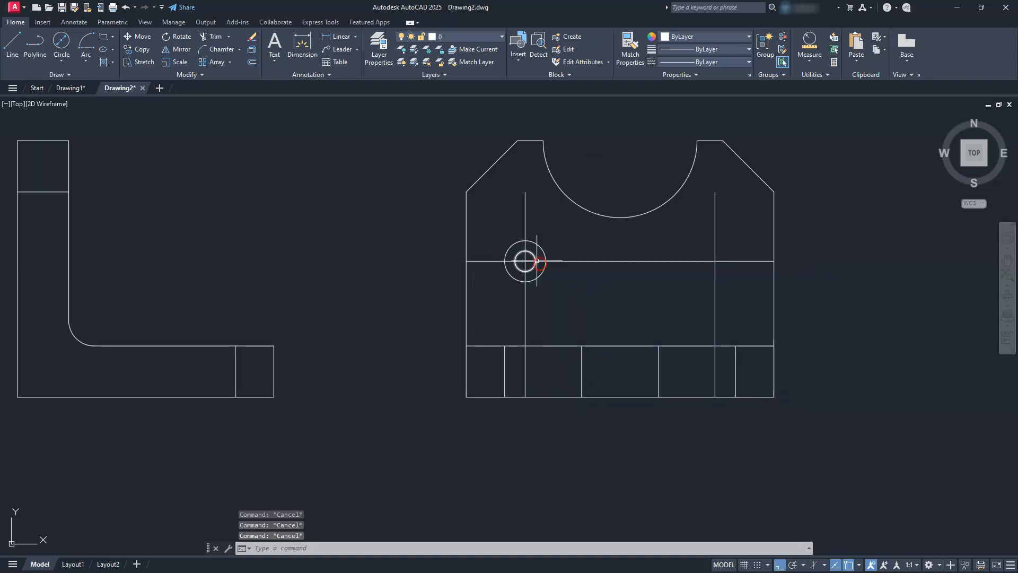
pyautogui.click(139, 48)
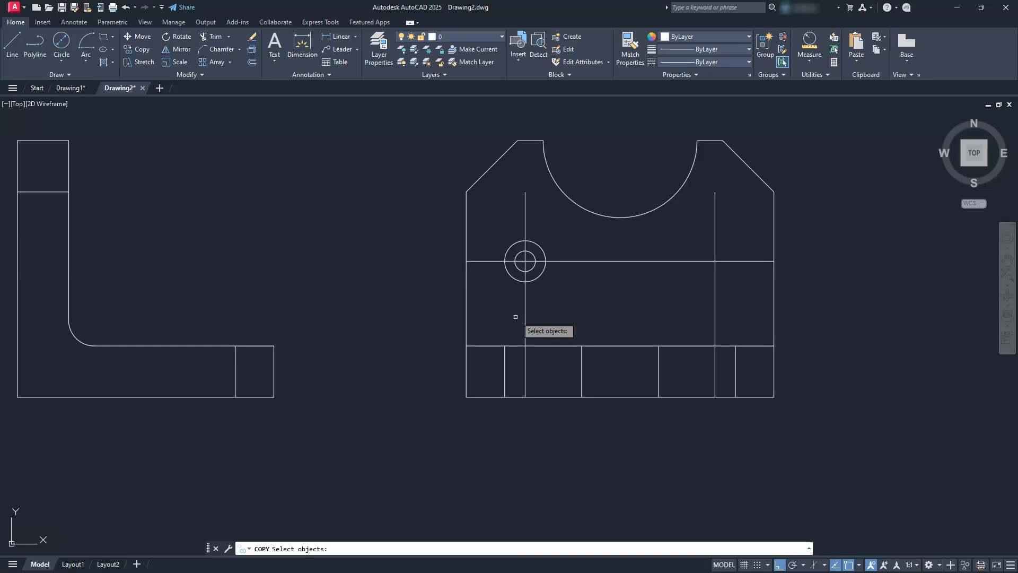
pyautogui.click(488, 301)
pyautogui.click(566, 233)
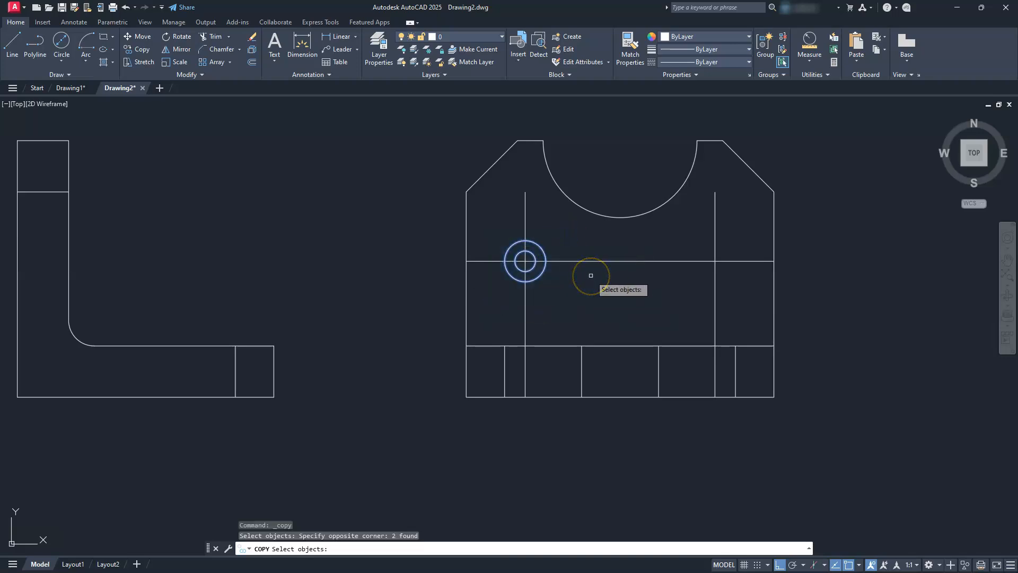
pyautogui.press('Return')
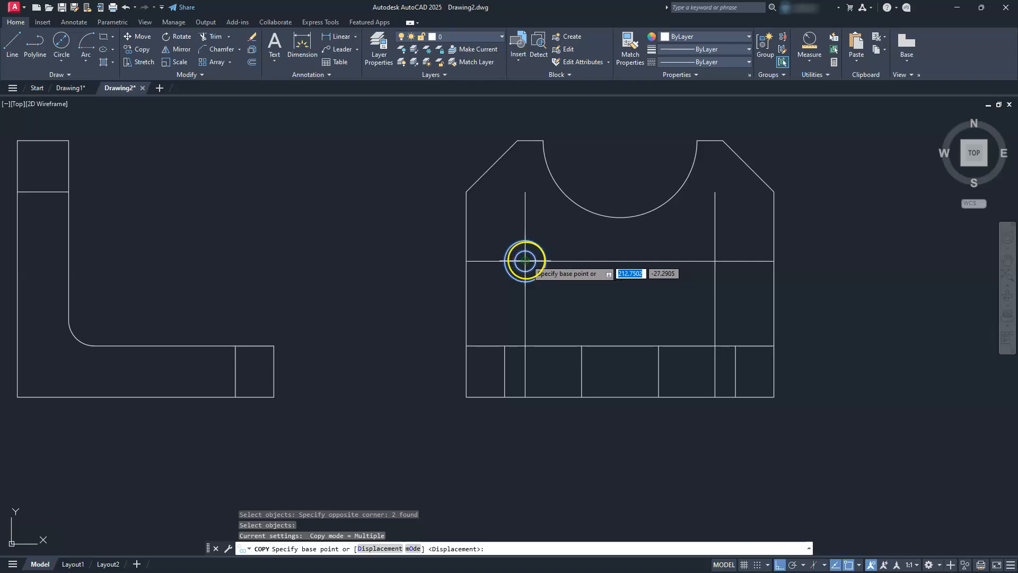
pyautogui.click(525, 260)
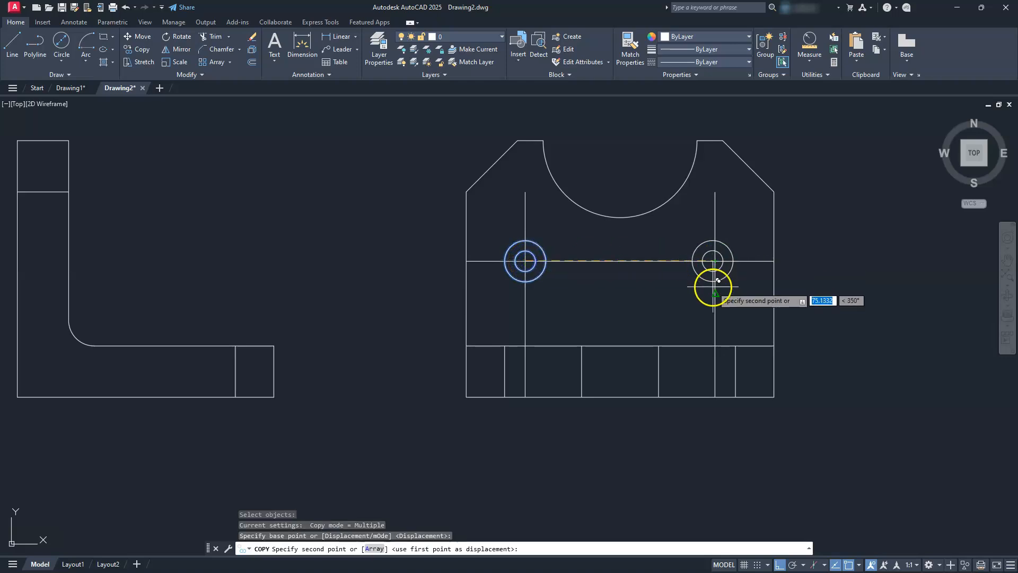
pyautogui.press('Escape')
pyautogui.press('Escape')
pyautogui.press('Escape')
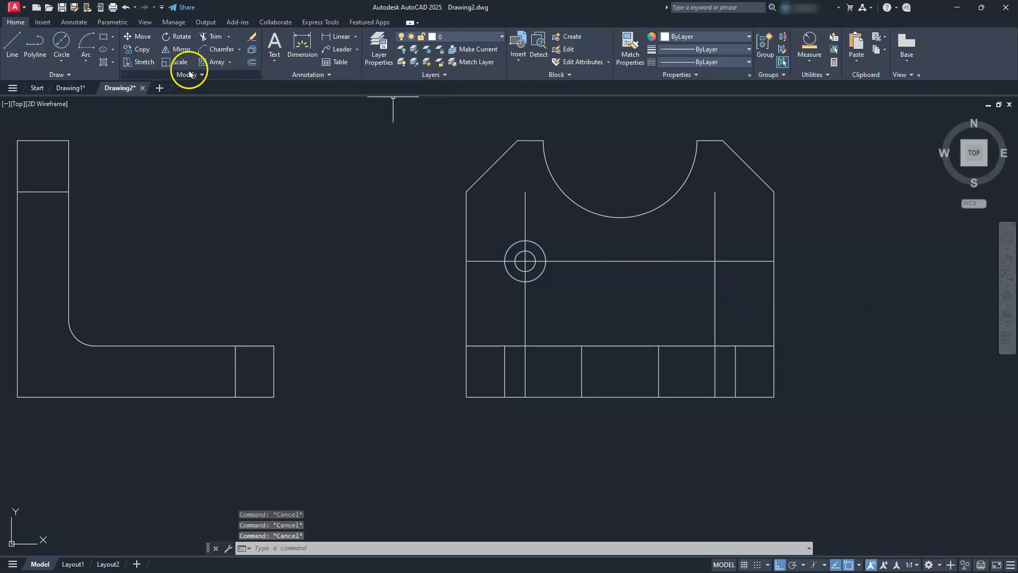
# - Copy both concentric circles from the left hole centre to the right construction-line intersection
pyautogui.click(136, 50)
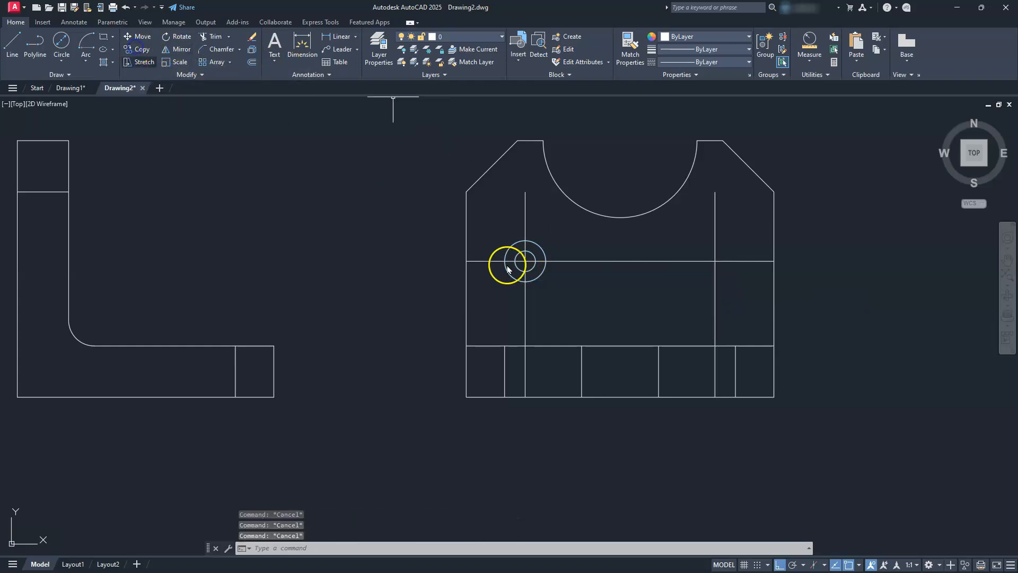
pyautogui.click(482, 217)
pyautogui.click(583, 297)
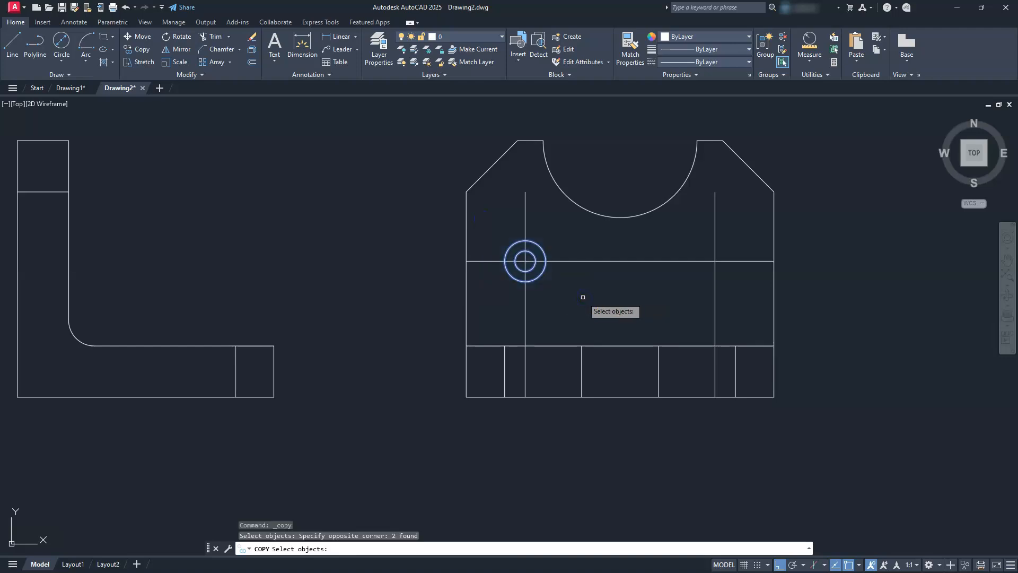
pyautogui.press('Return')
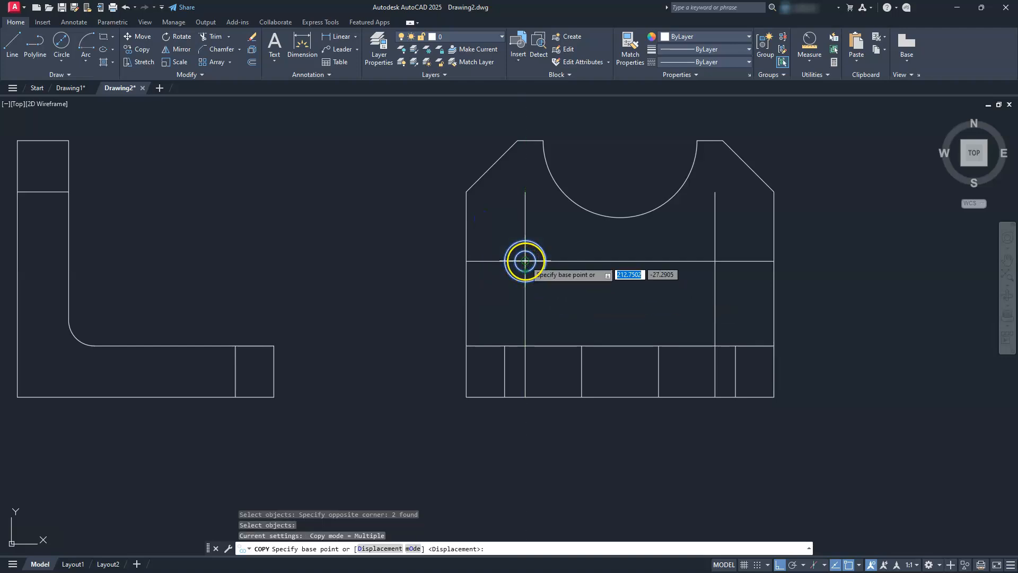
pyautogui.click(525, 261)
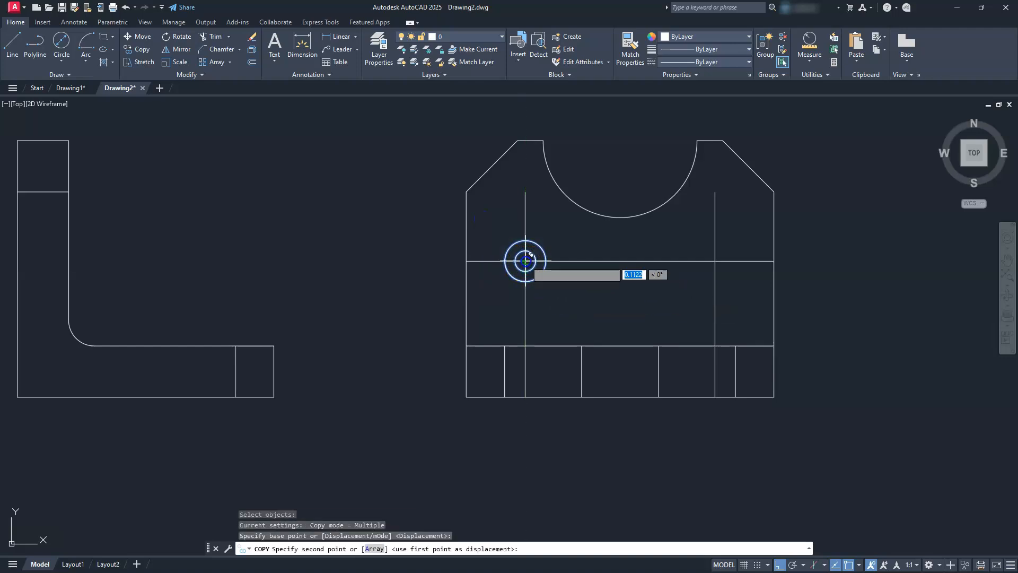
pyautogui.click(719, 256)
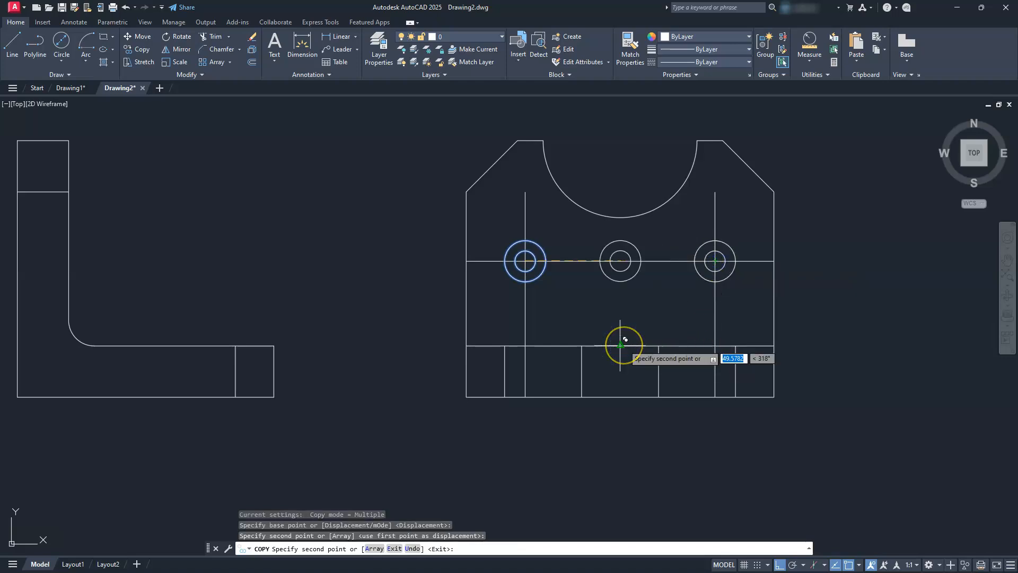
pyautogui.press('Escape')
pyautogui.press('Escape')
# - Erase the two vertical and one horizontal construction lines through the hole centres
pyautogui.click(733, 323)
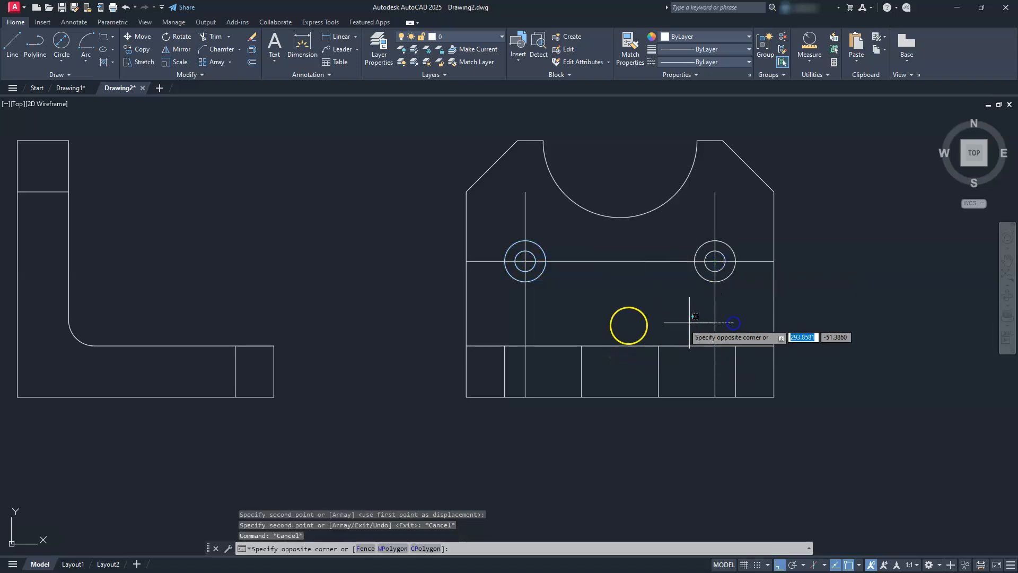
pyautogui.click(504, 324)
pyautogui.click(597, 261)
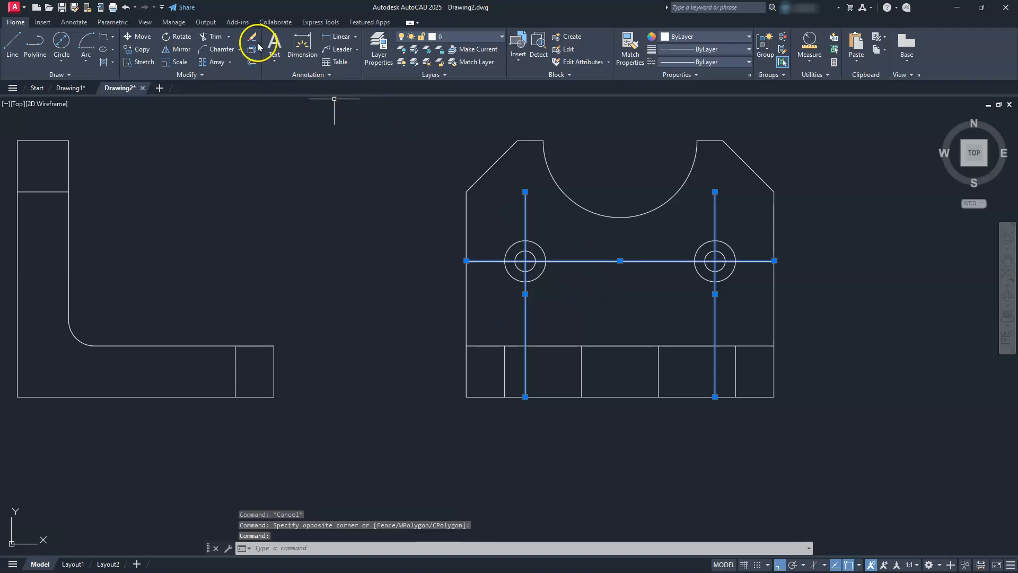
pyautogui.click(253, 39)
# - Turn on isometric drafting with isoplane Right for the empty area beside the right-side view
pyautogui.scroll(-5, 483, 420)
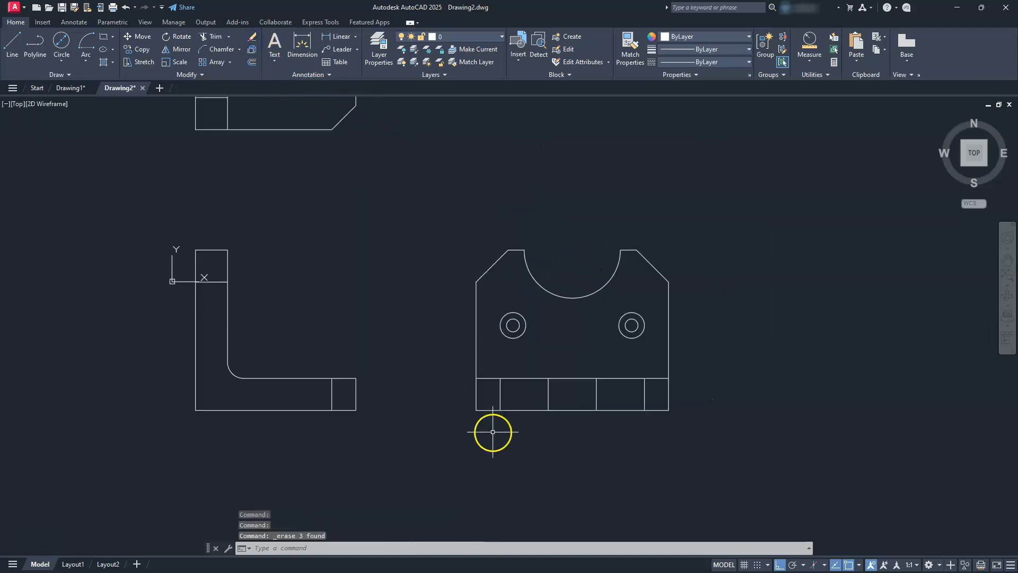
pyautogui.moveTo(483, 420)
pyautogui.mouseDown(button='middle')
pyautogui.moveTo(603, 479)
pyautogui.moveTo(584, 461)
pyautogui.mouseUp(button='middle')
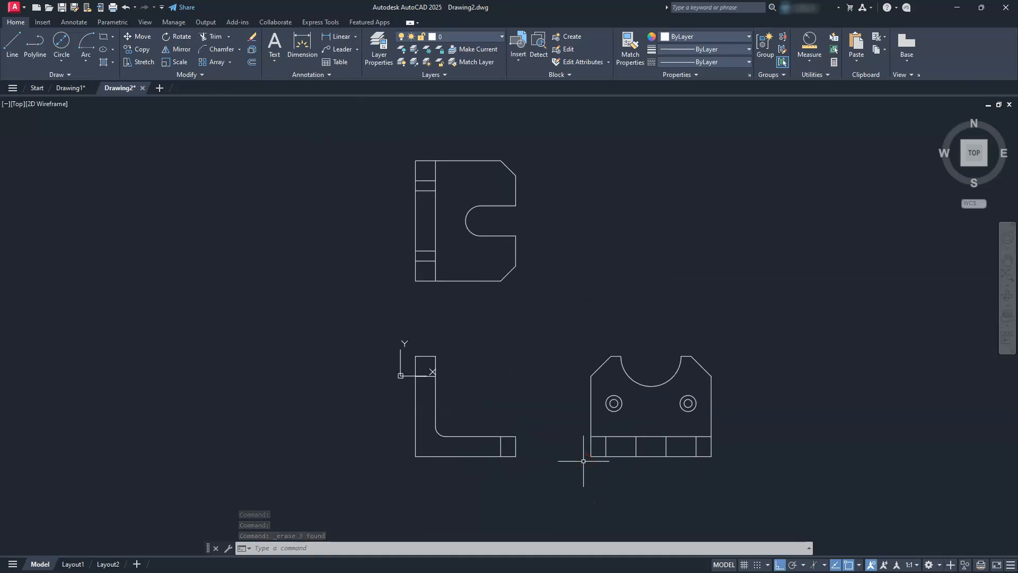
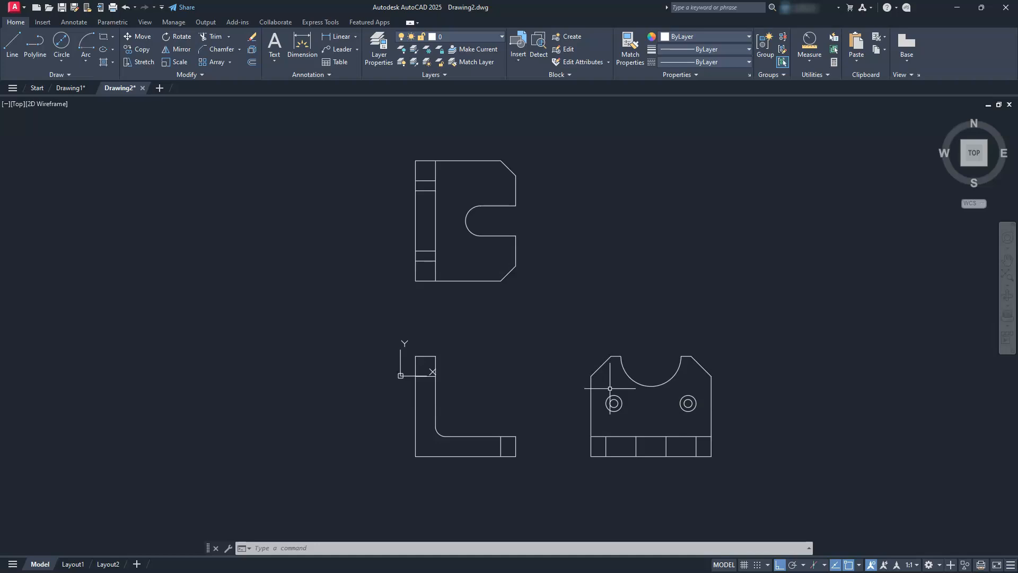
pyautogui.moveTo(652, 351)
pyautogui.mouseDown(button='middle')
pyautogui.moveTo(143, 359)
pyautogui.moveTo(50, 384)
pyautogui.mouseUp(button='middle')
pyautogui.moveTo(345, 311); pyautogui.dragTo(302, 340, button='middle')
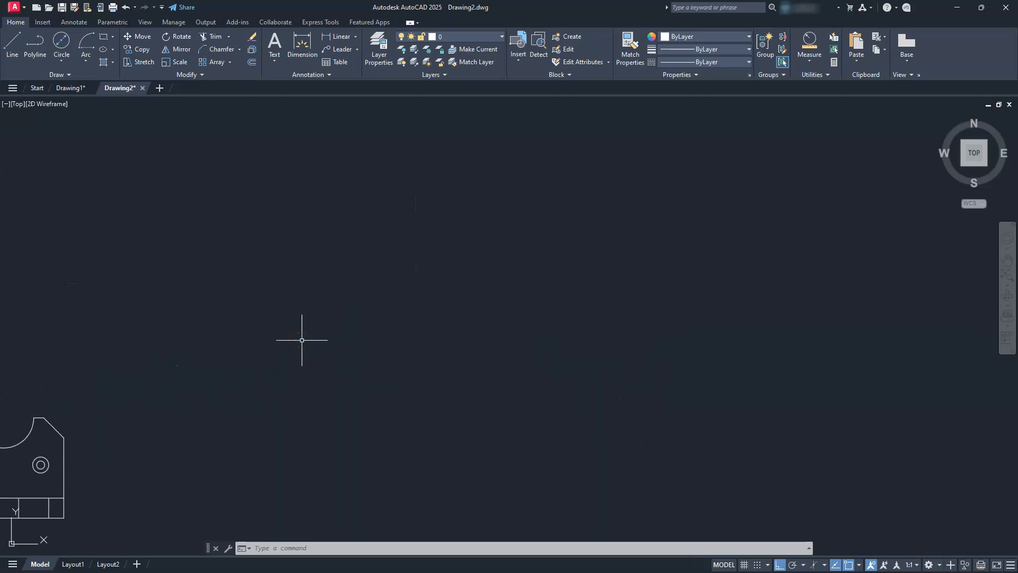
pyautogui.click(813, 566)
pyautogui.click(814, 565)
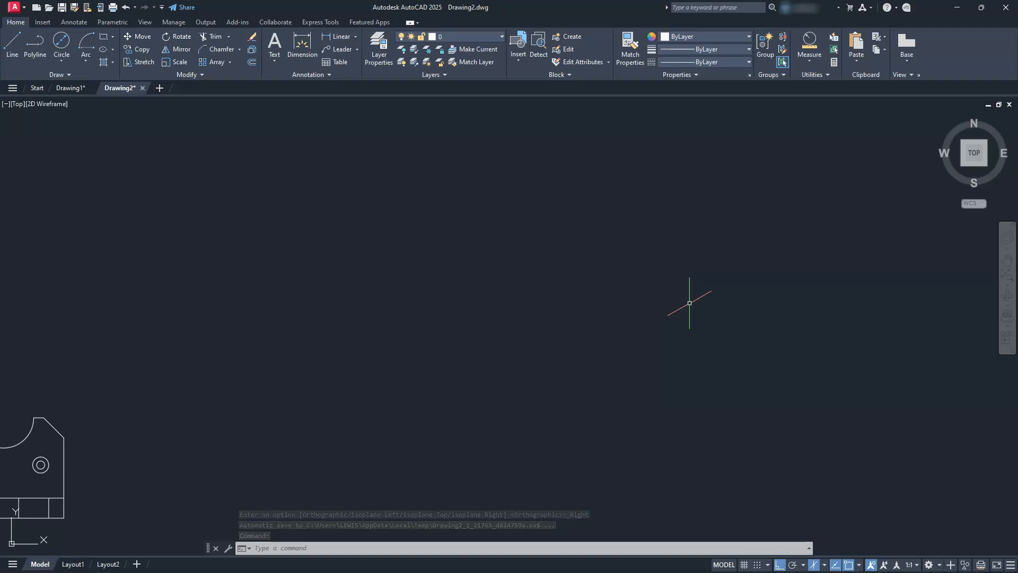
pyautogui.scroll(2, 689, 303)
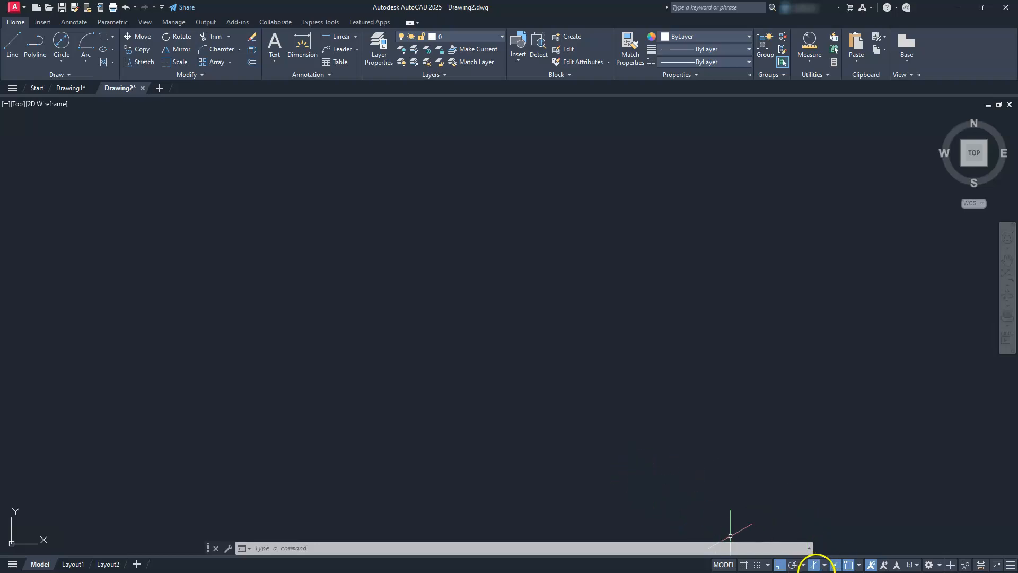
pyautogui.click(824, 565)
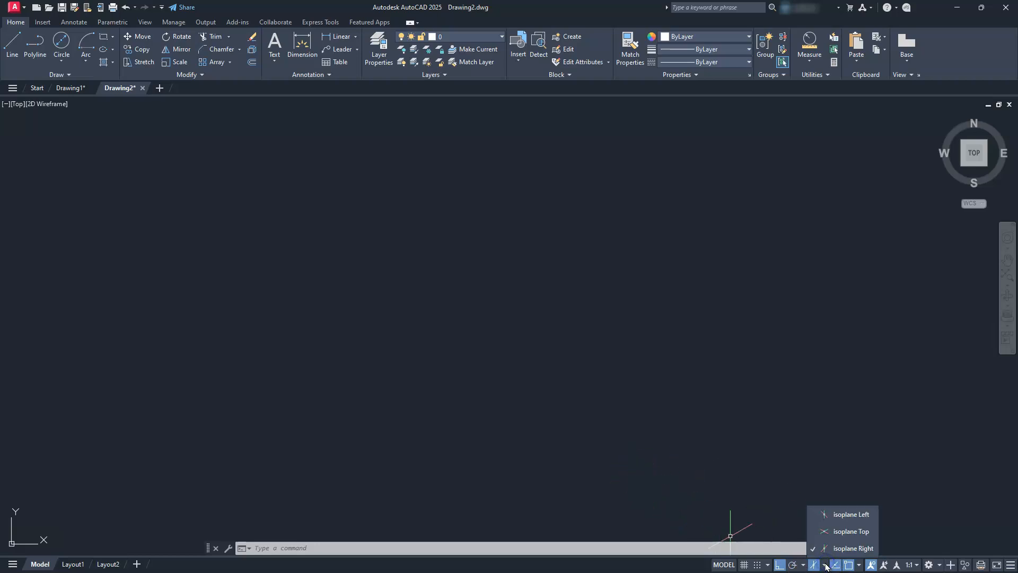
pyautogui.click(837, 530)
pyautogui.scroll(3, 447, 354)
pyautogui.moveTo(448, 354); pyautogui.dragTo(459, 393, button='middle')
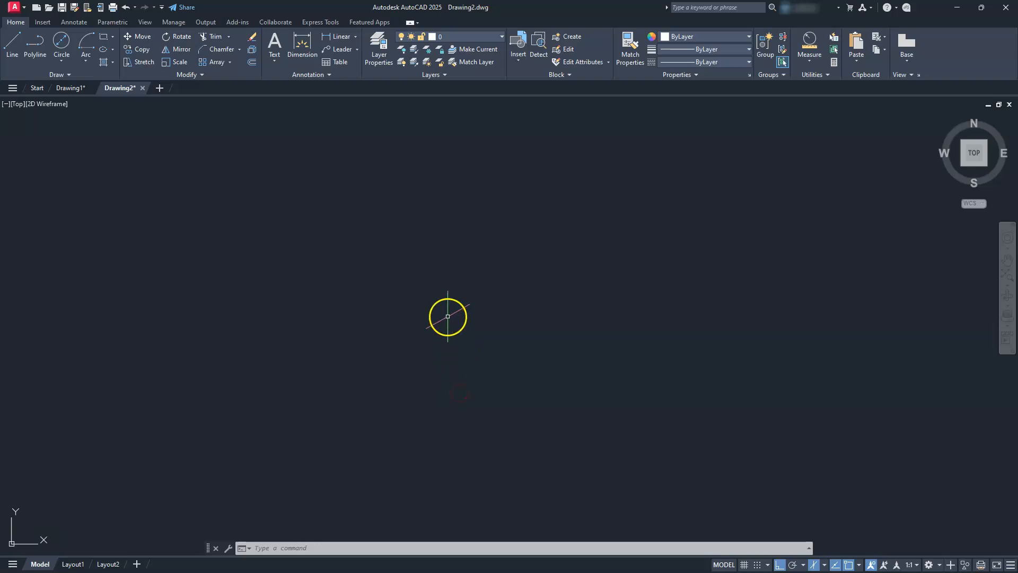
# - Start the bracket's side profile on isoplane Left with a 20-unit line at 150° and a 100-unit line straight down
pyautogui.click(12, 40)
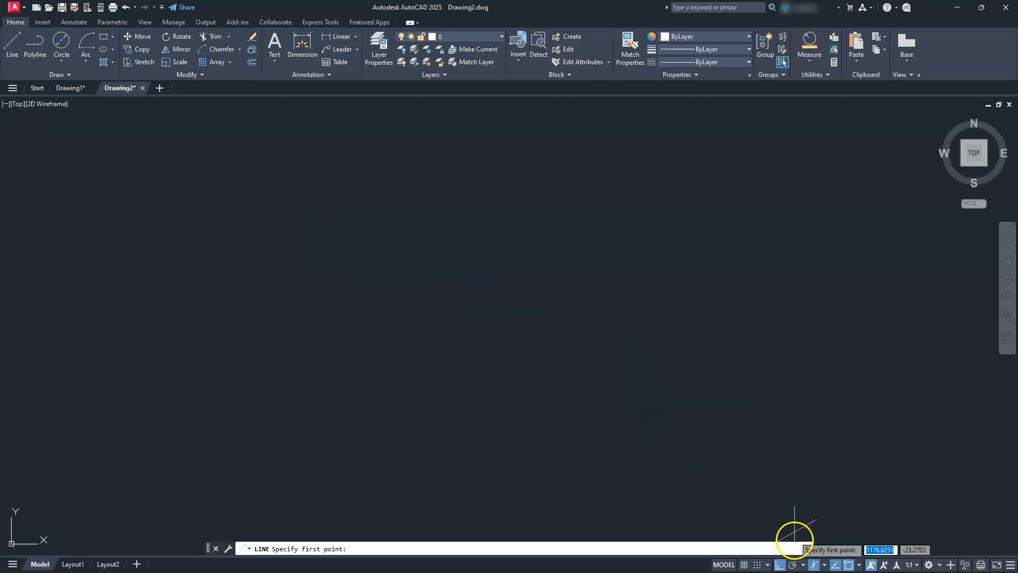
pyautogui.click(825, 568)
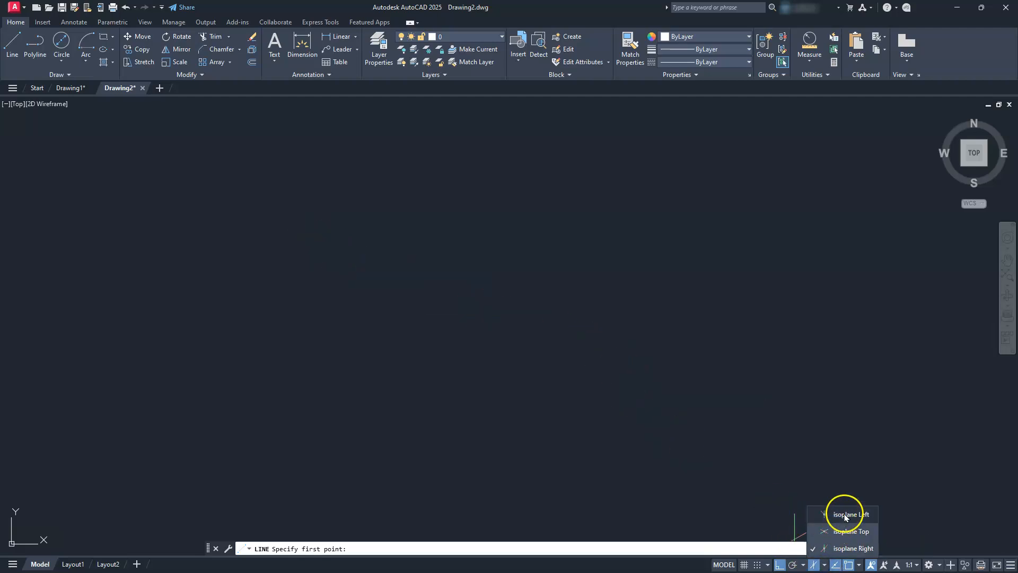
pyautogui.click(843, 511)
pyautogui.click(470, 241)
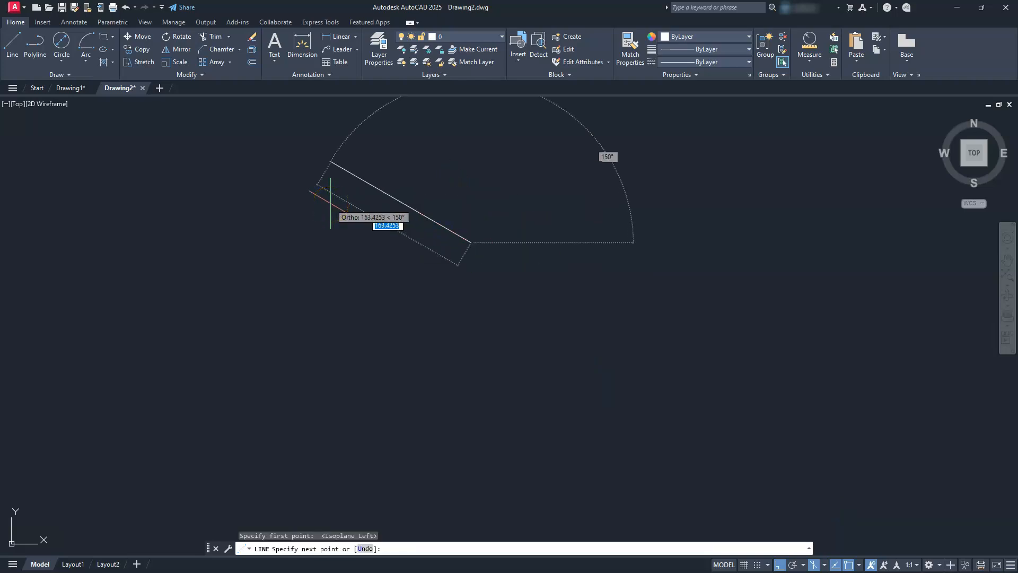
pyautogui.write('20')
pyautogui.press('Return')
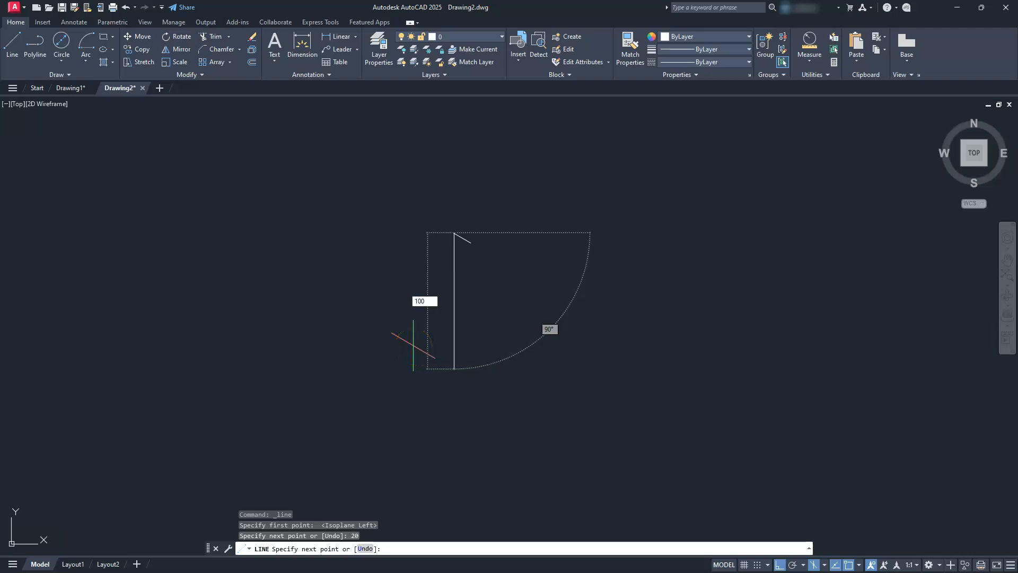
pyautogui.press('Return')
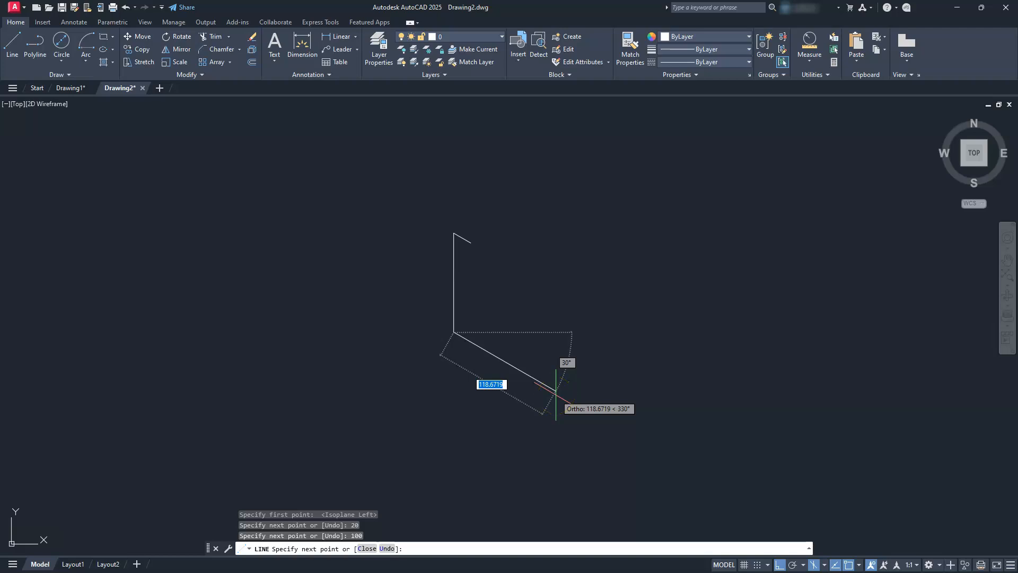
# - Complete the L-shaped profile with segments of 100 at 330°, 20 straight up and 80 at 150°, then close it
pyautogui.write('100')
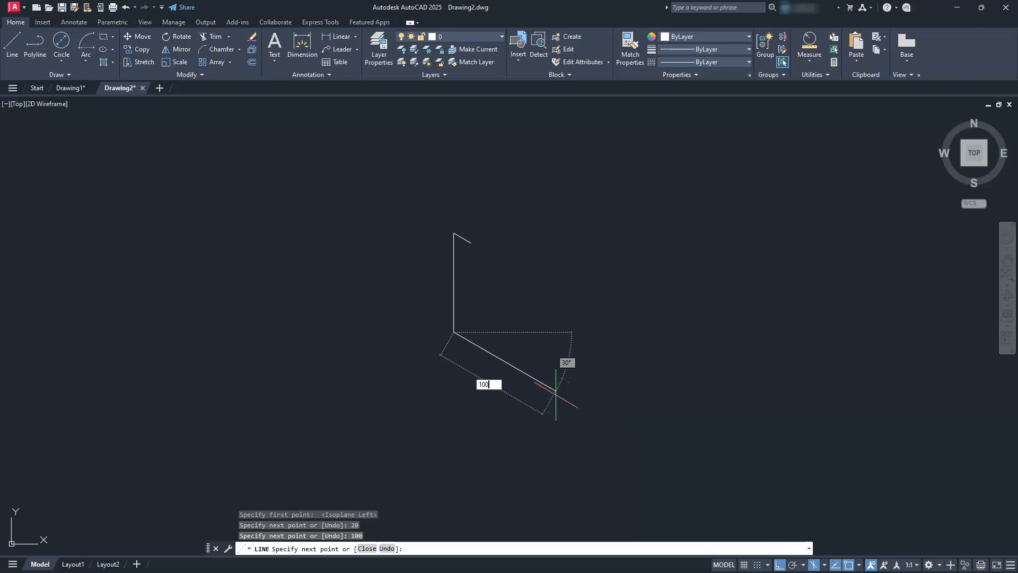
pyautogui.press('Return')
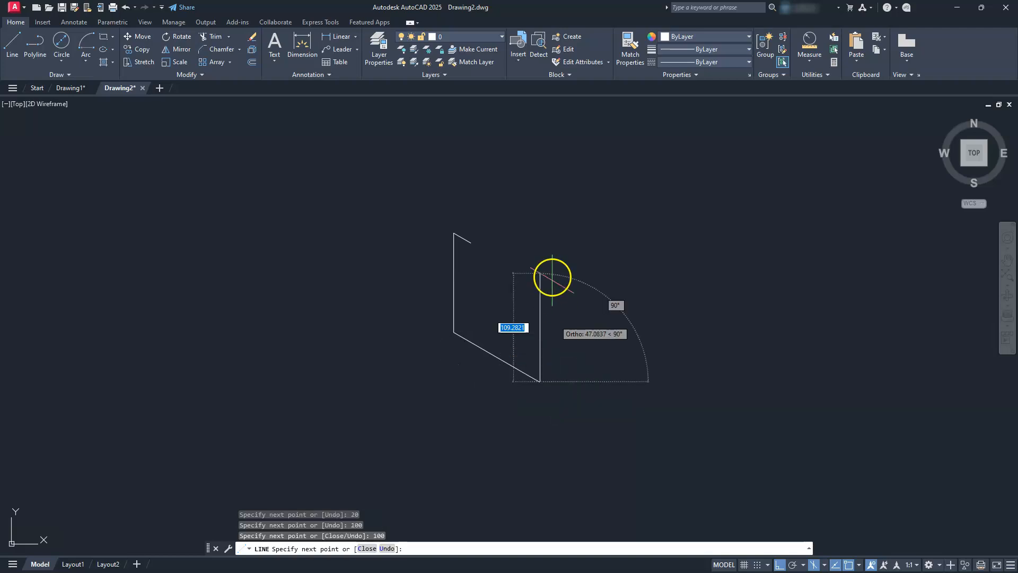
pyautogui.write('20')
pyautogui.press('Return')
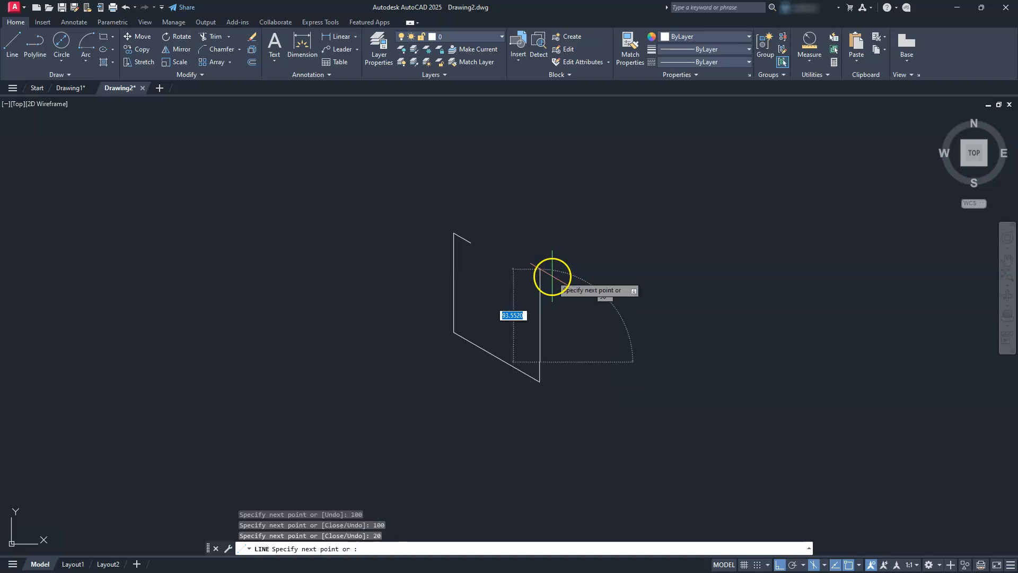
pyautogui.write('80')
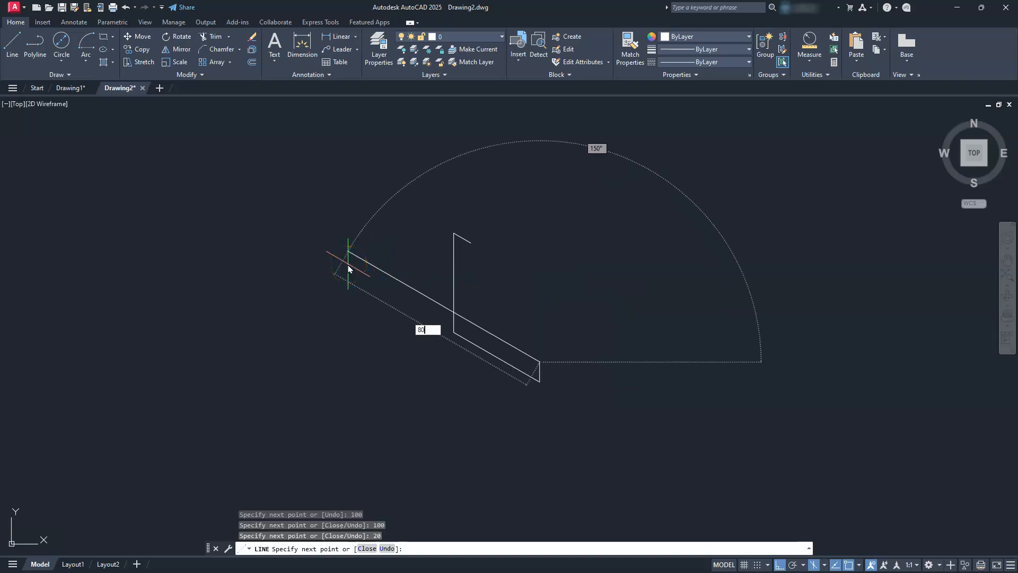
pyautogui.press('Return')
pyautogui.write('c')
pyautogui.press('Return')
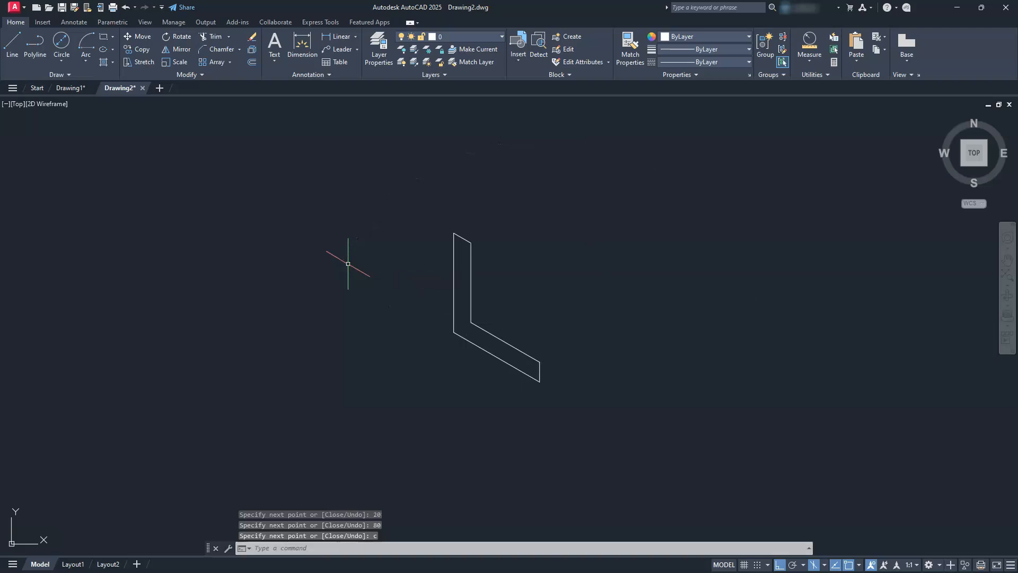
pyautogui.scroll(4, 546, 314)
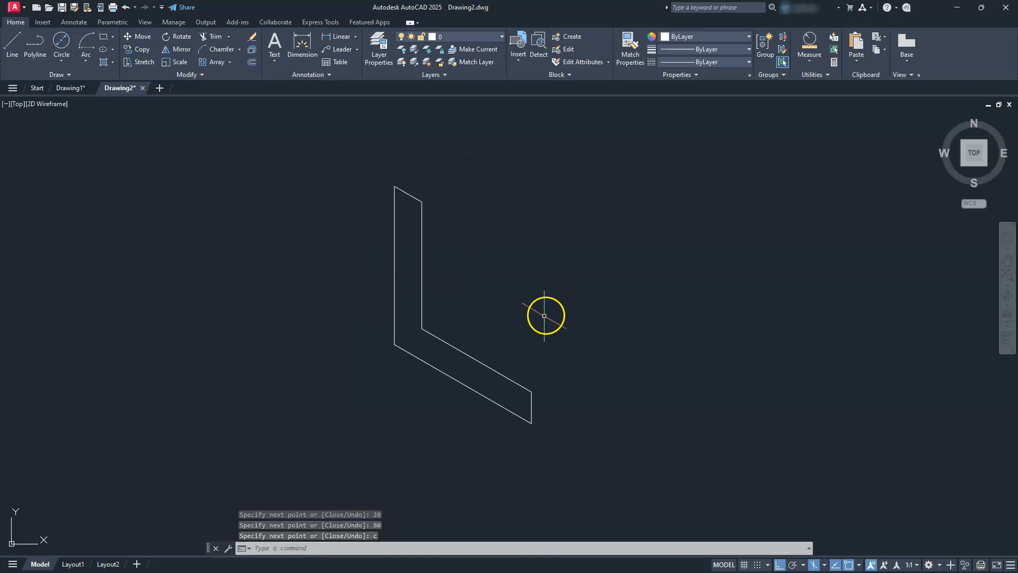
pyautogui.moveTo(476, 362); pyautogui.dragTo(536, 321, button='middle')
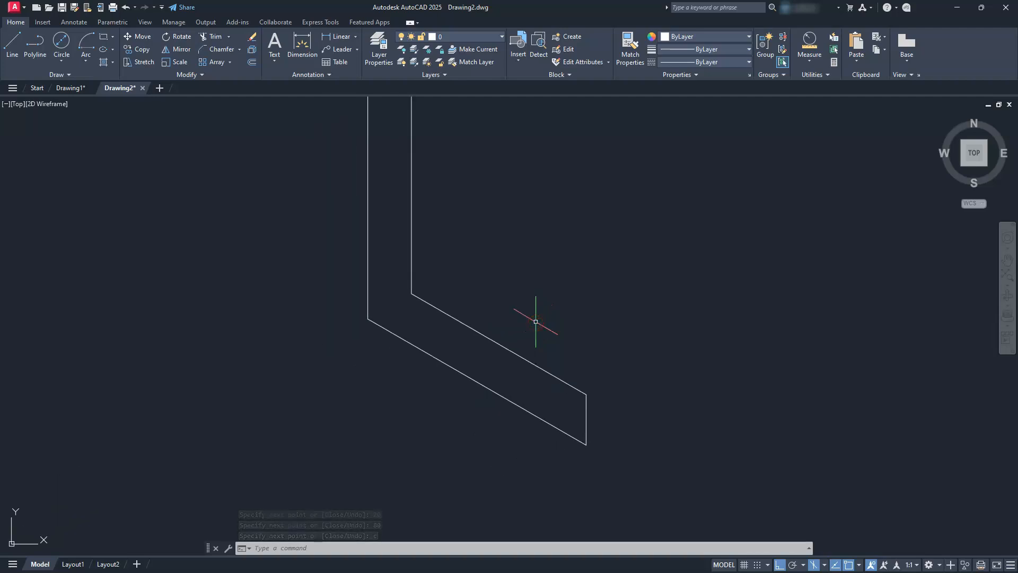
pyautogui.scroll(2, 410, 284)
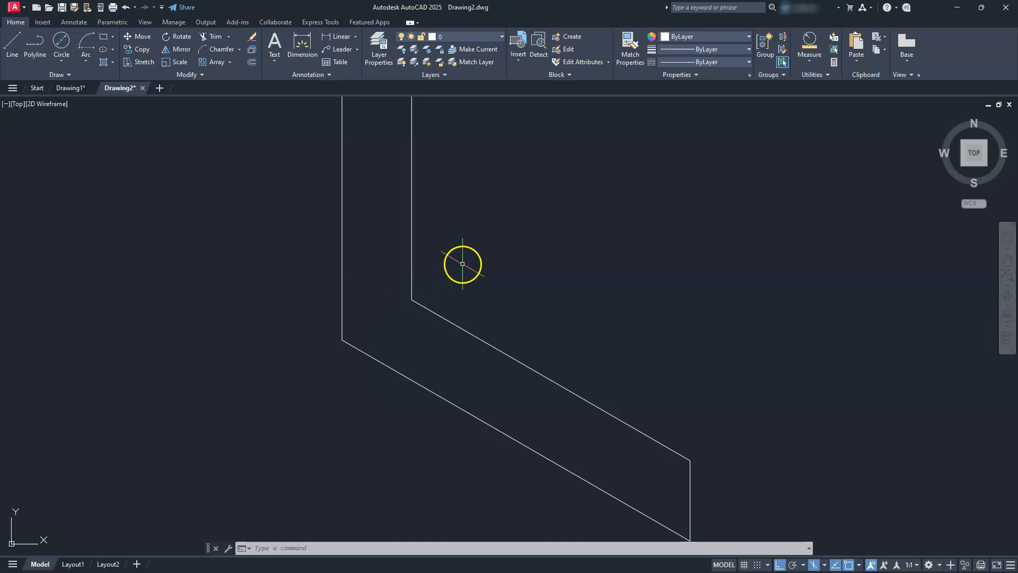
pyautogui.click(62, 61)
pyautogui.click(94, 102)
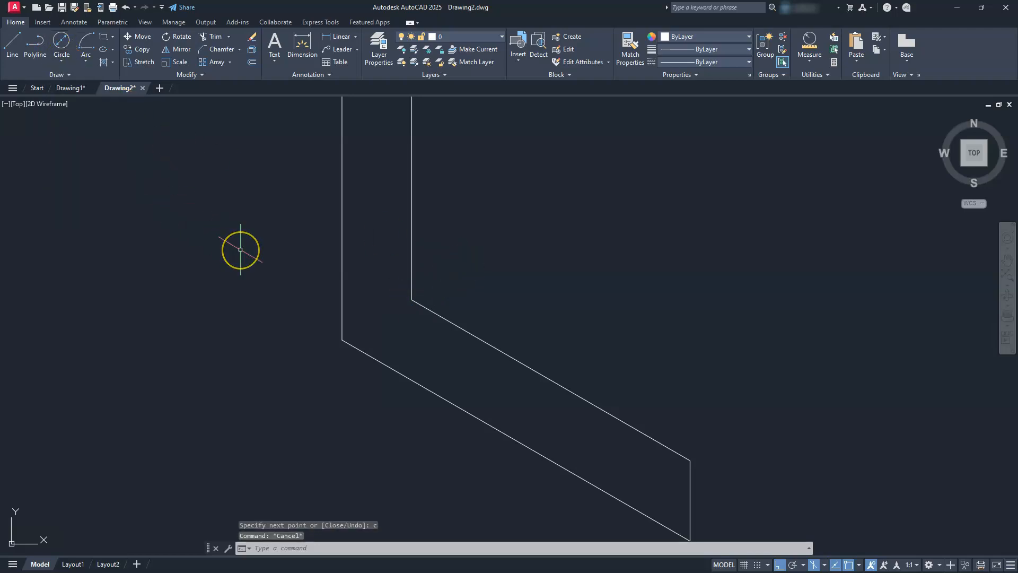
# - Draw an isocircle of radius 10 centred on the inner corner of the L-shaped profile
pyautogui.write('EL')
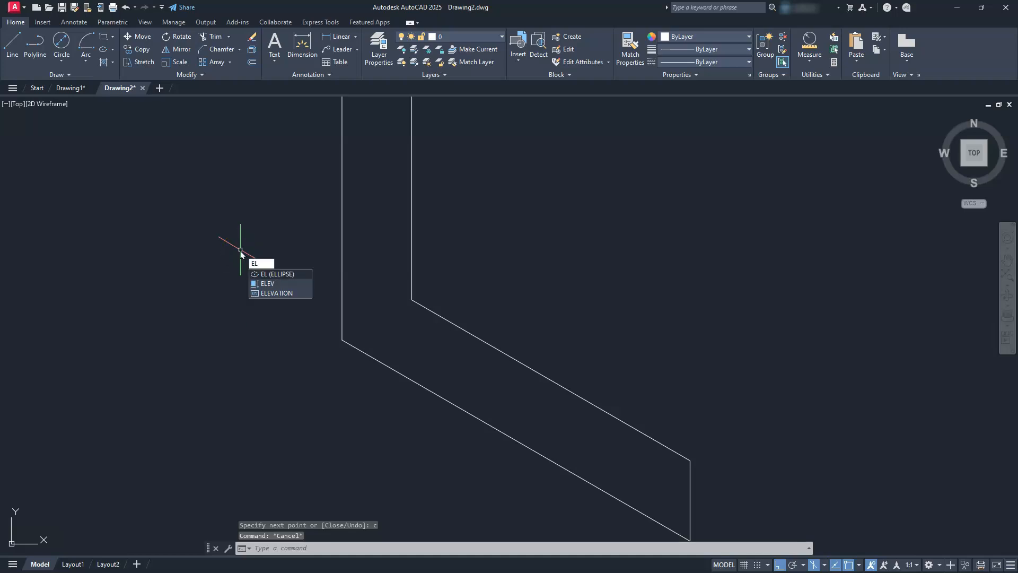
pyautogui.press('Return')
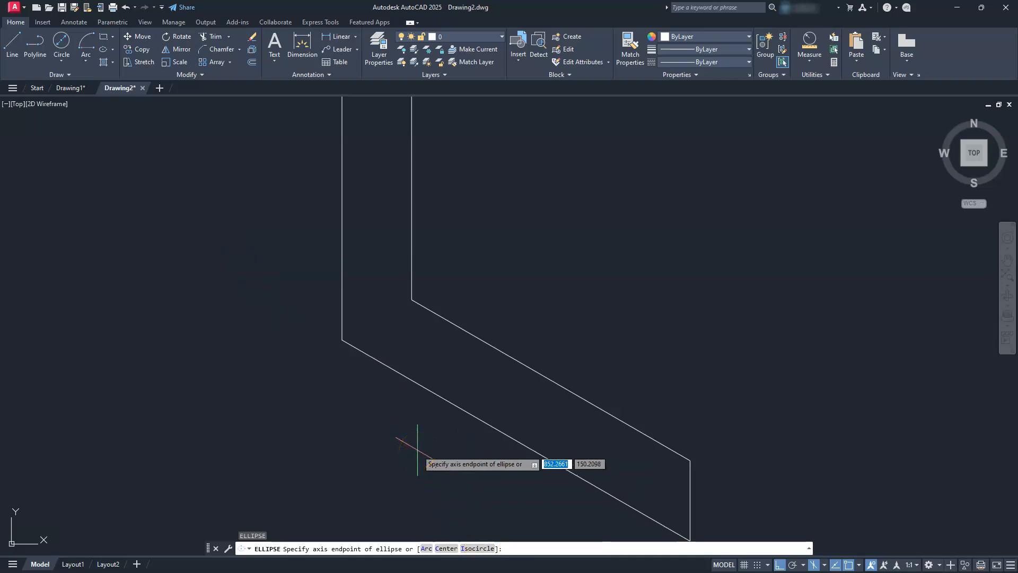
pyautogui.write('i')
pyautogui.press('Return')
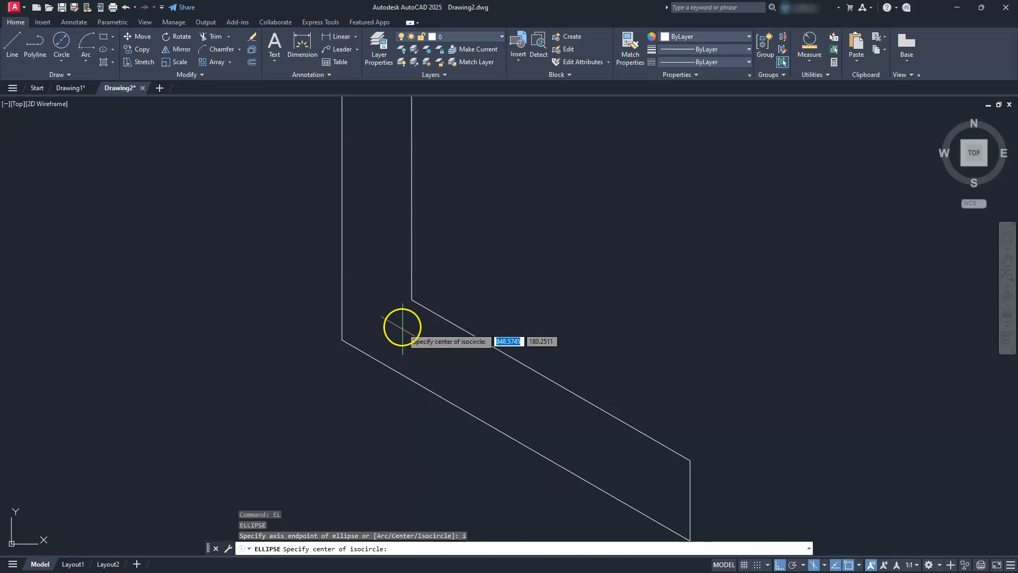
pyautogui.click(411, 300)
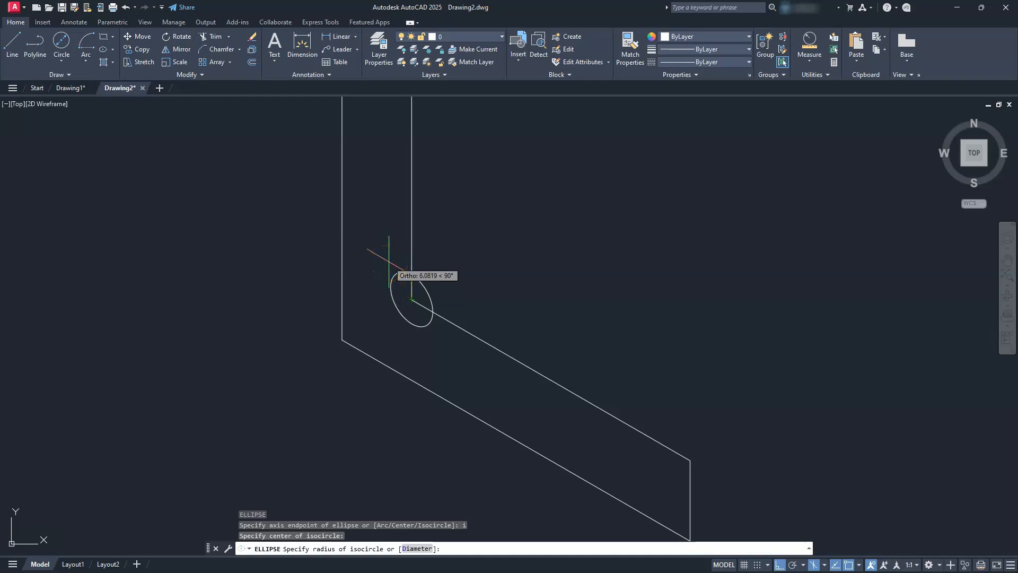
pyautogui.write('10')
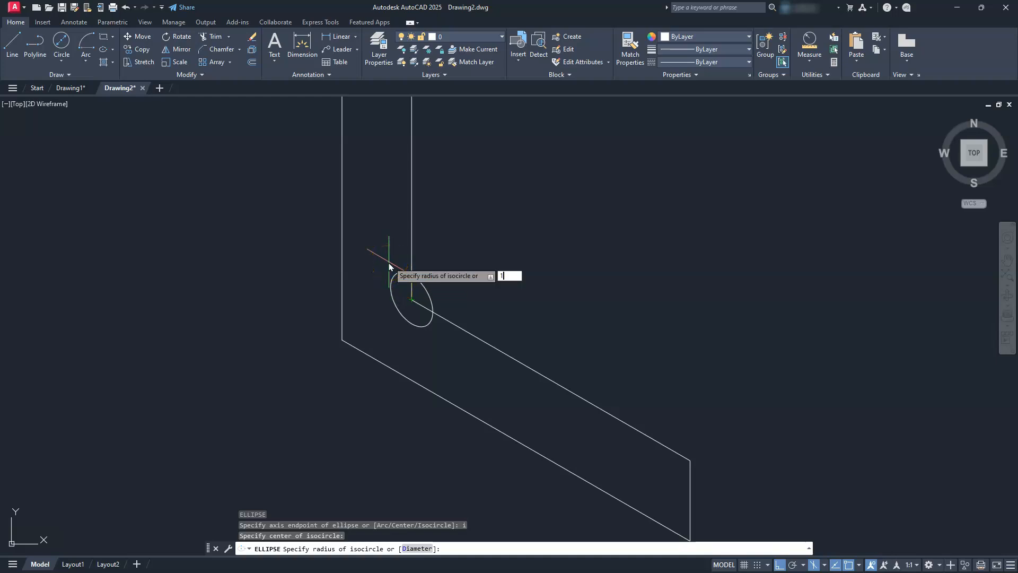
pyautogui.press('Return')
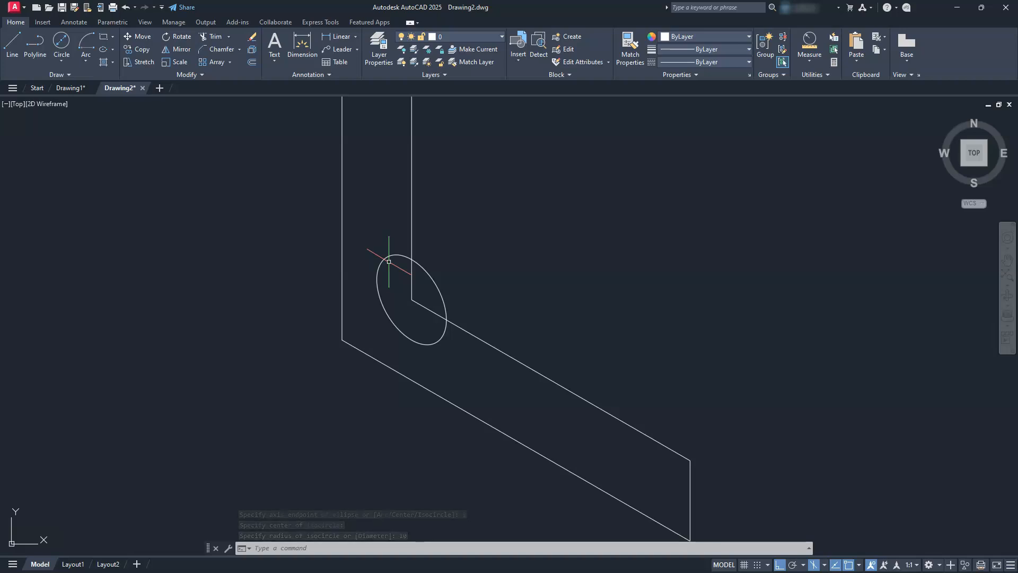
# - Move the isocircle 10 units straight up from the inner corner
pyautogui.click(139, 37)
pyautogui.click(393, 253)
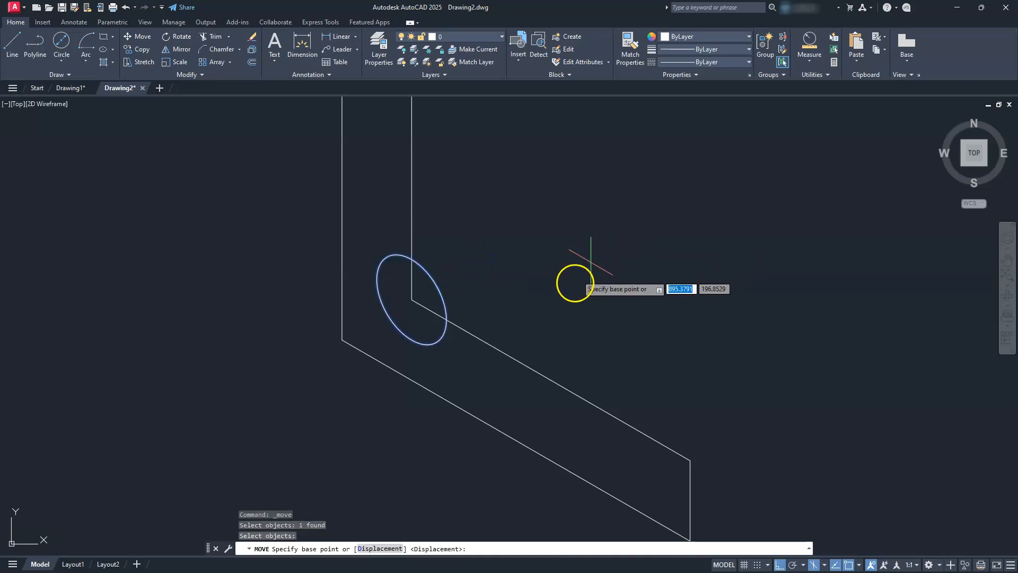
pyautogui.click(574, 291)
pyautogui.write('10')
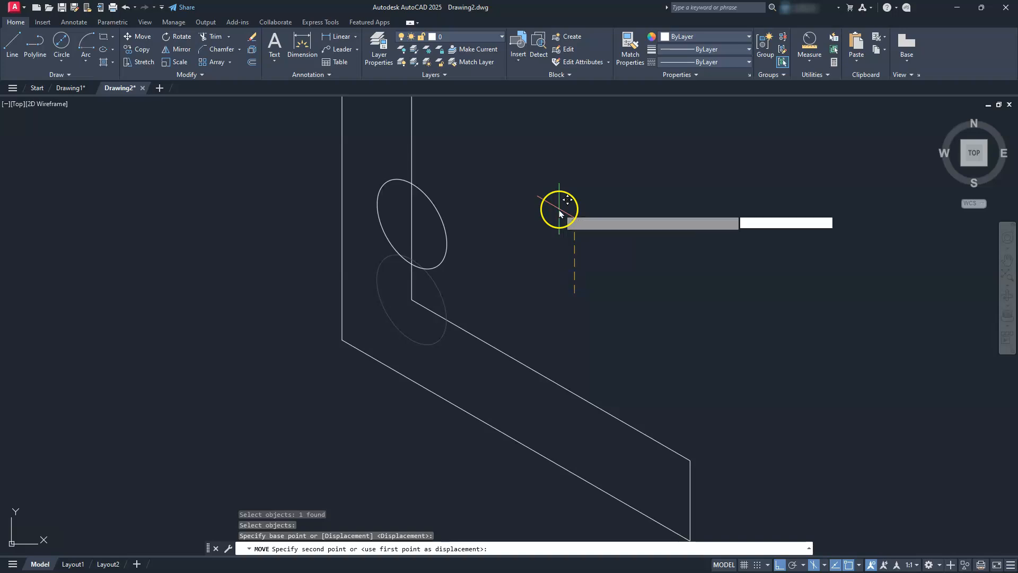
pyautogui.press('Return')
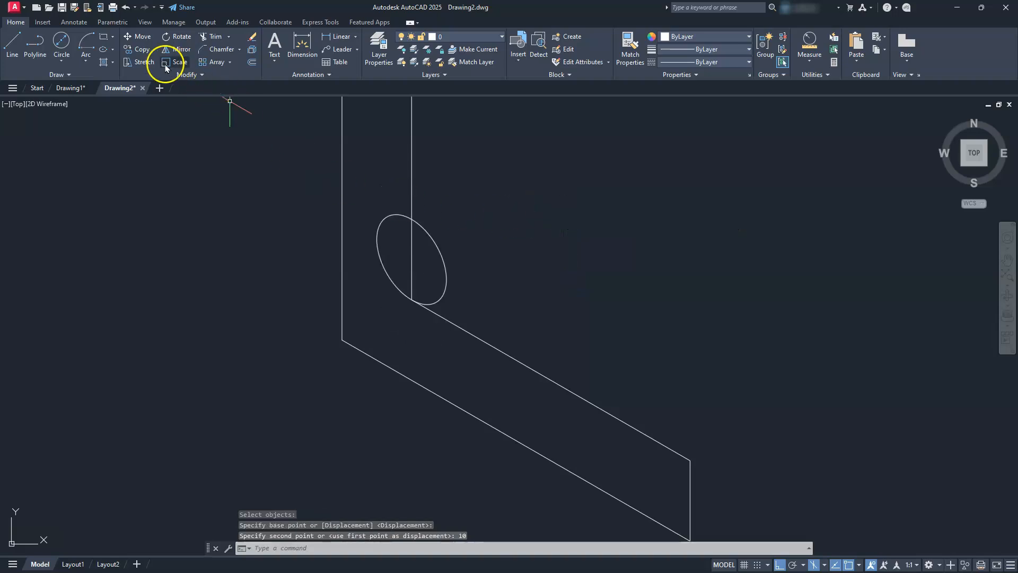
# - Move the isocircle 10 units along the lower leg's 330° direction so it is tangent to both inner edges
pyautogui.click(140, 36)
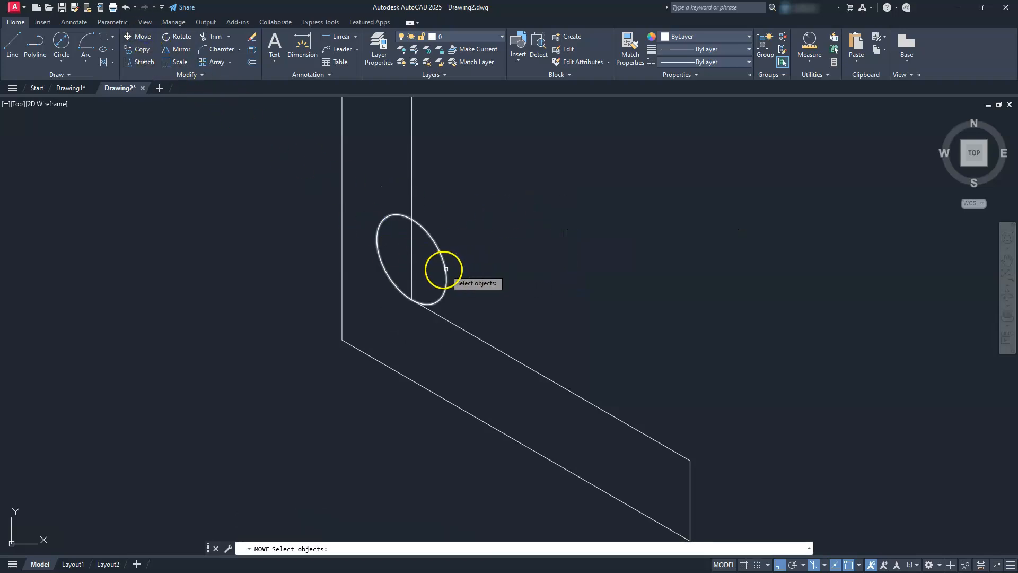
pyautogui.click(444, 267)
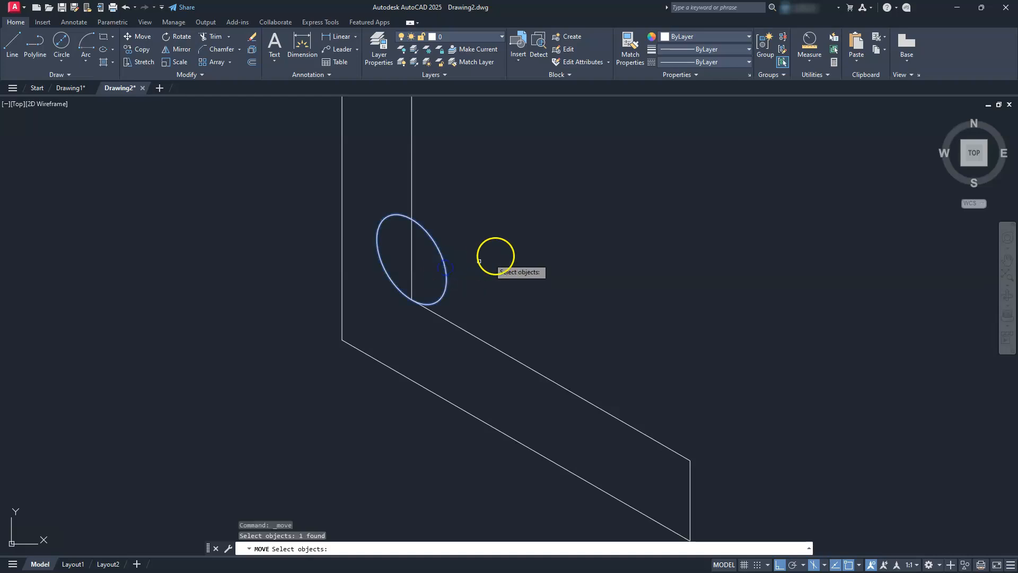
pyautogui.press('Return')
pyautogui.click(505, 249)
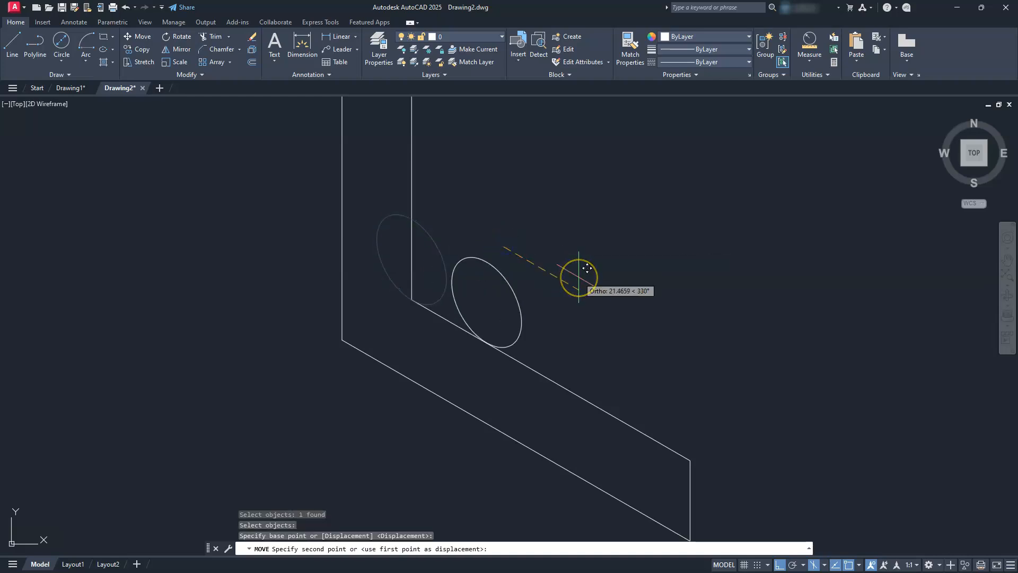
pyautogui.write('10')
pyautogui.press('Return')
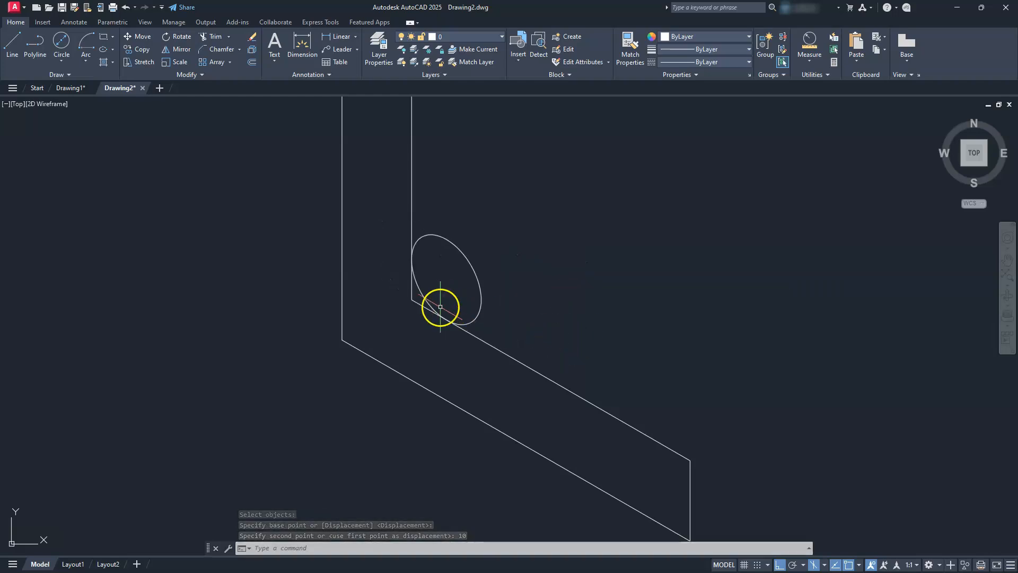
pyautogui.press('Escape')
pyautogui.press('Escape')
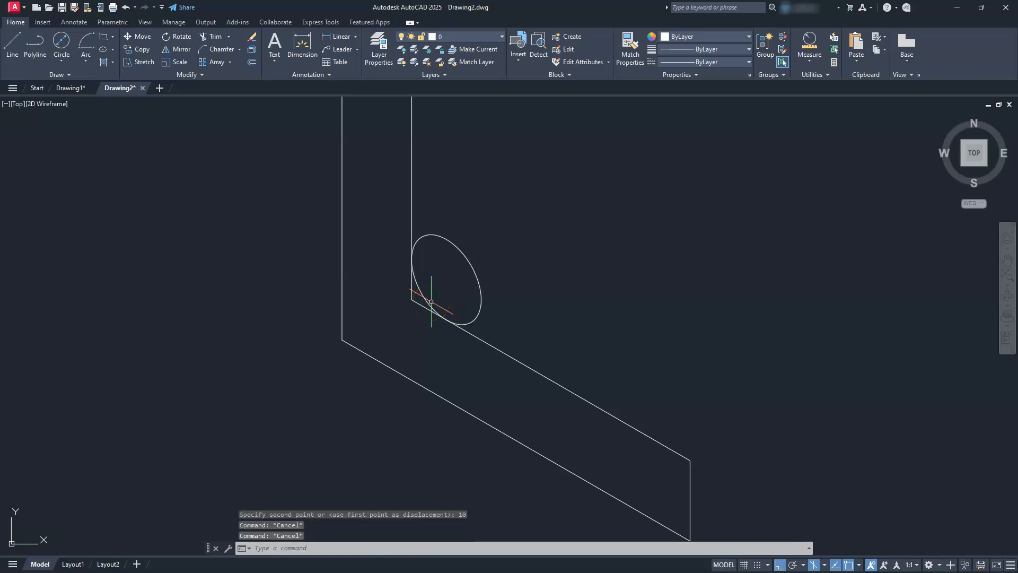
# - Trim the isocircle's outer part and the leftover inner corner lines, leaving a rounded inner corner
pyautogui.click(213, 37)
pyautogui.moveTo(491, 243); pyautogui.dragTo(454, 276)
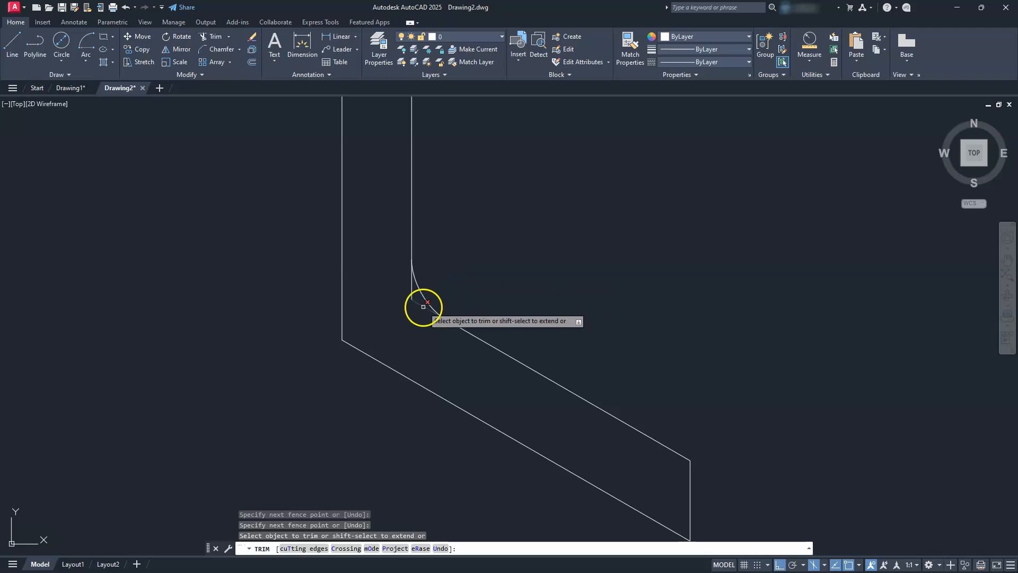
pyautogui.scroll(-3, 412, 293)
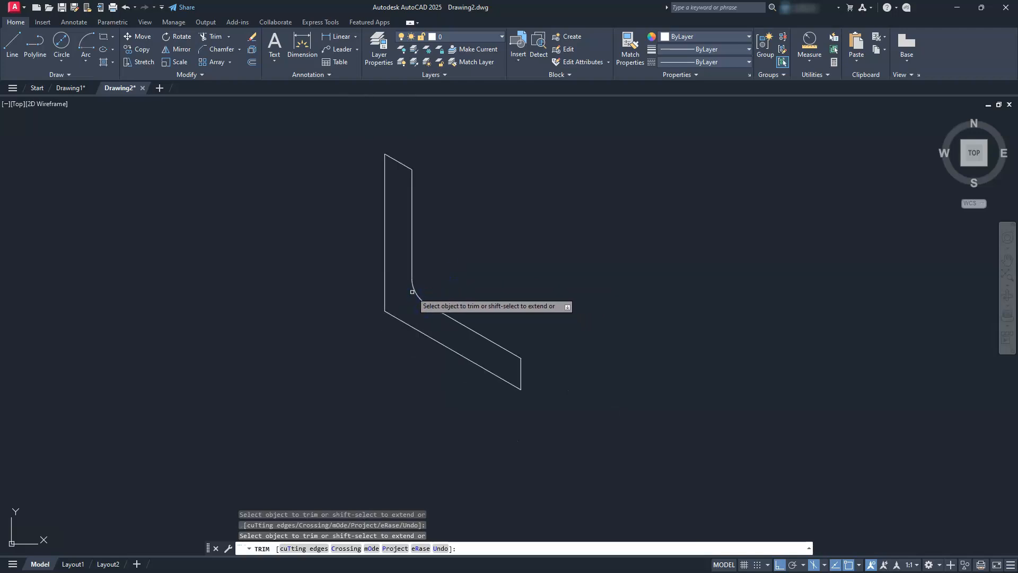
pyautogui.press('Escape')
pyautogui.press('Escape')
pyautogui.press('Escape')
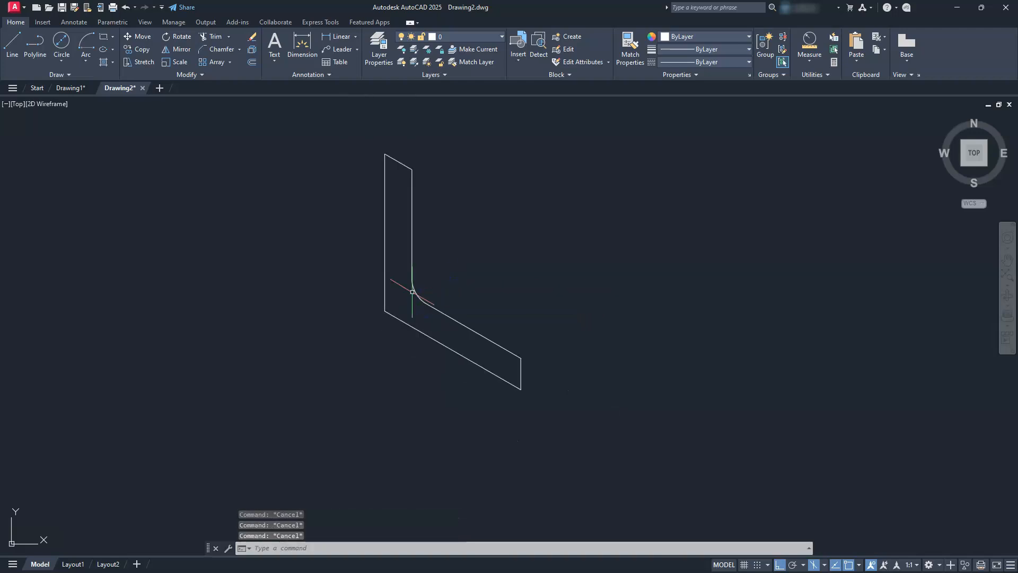
# - Copy the profile's inner edges, fillet arc and both end edges 120 units along the 30° axis in Isoplane Right
pyautogui.click(537, 337)
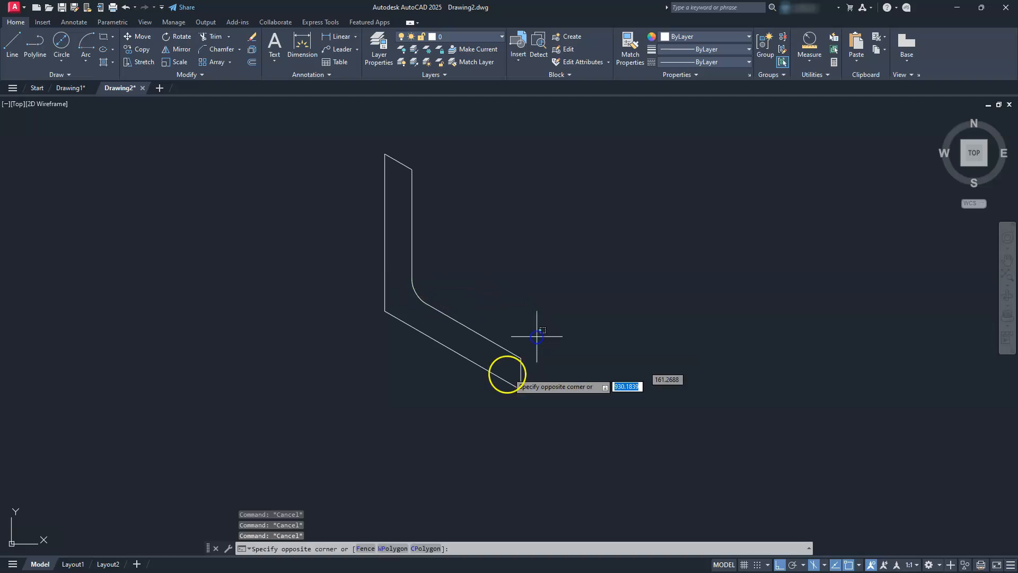
pyautogui.click(504, 371)
pyautogui.click(435, 244)
pyautogui.click(406, 291)
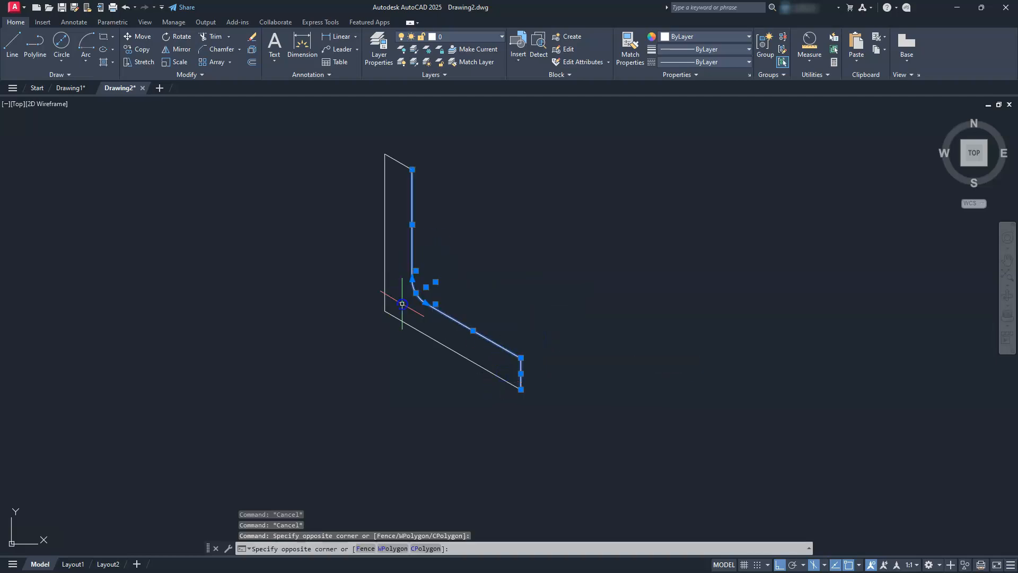
pyautogui.click(403, 165)
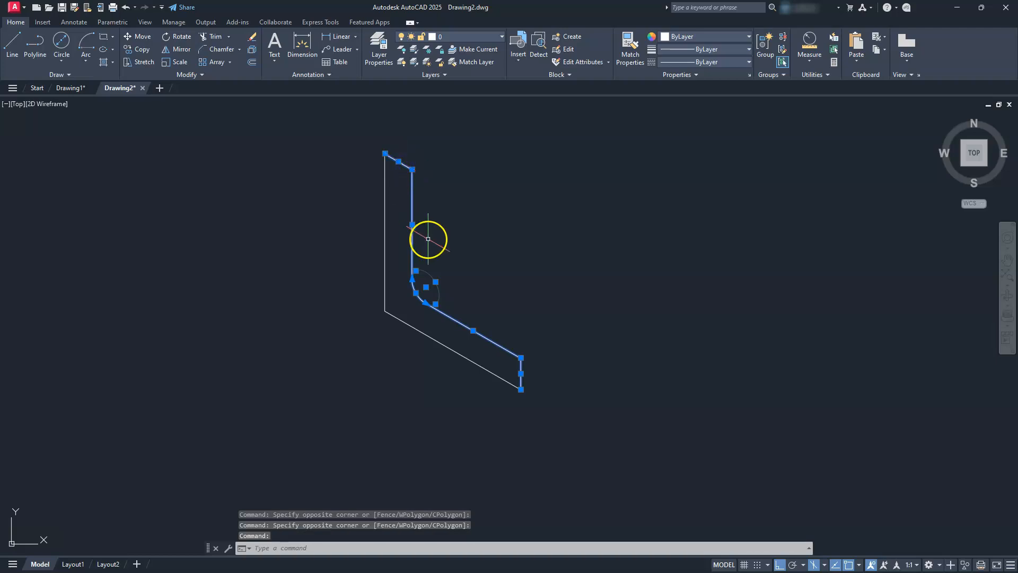
pyautogui.click(139, 50)
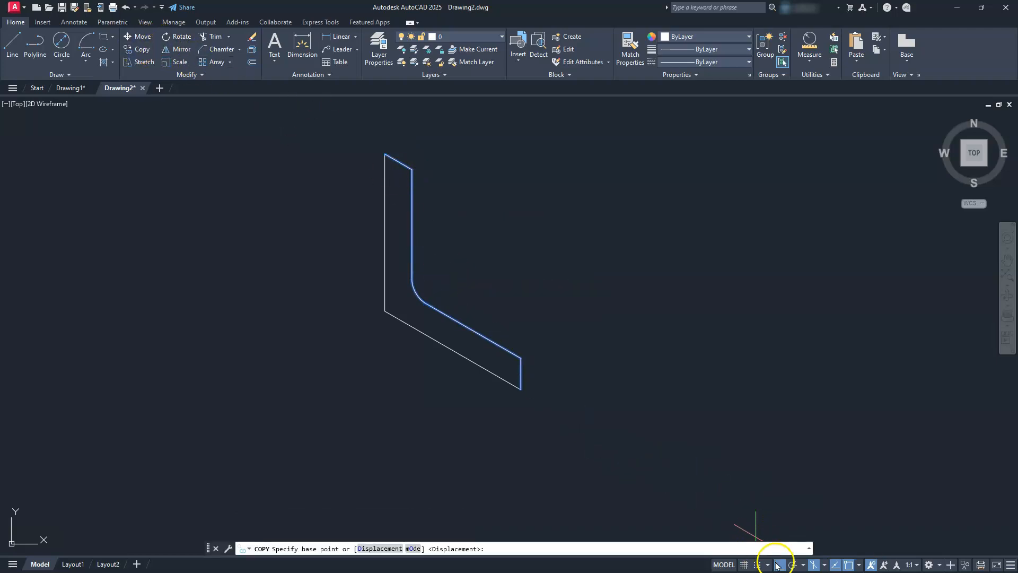
pyautogui.click(825, 567)
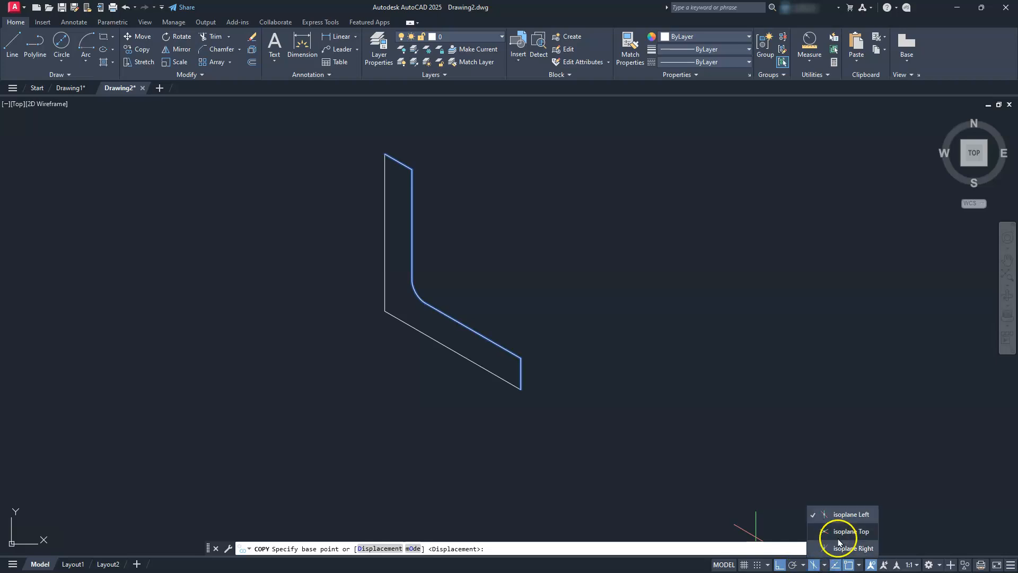
pyautogui.click(843, 551)
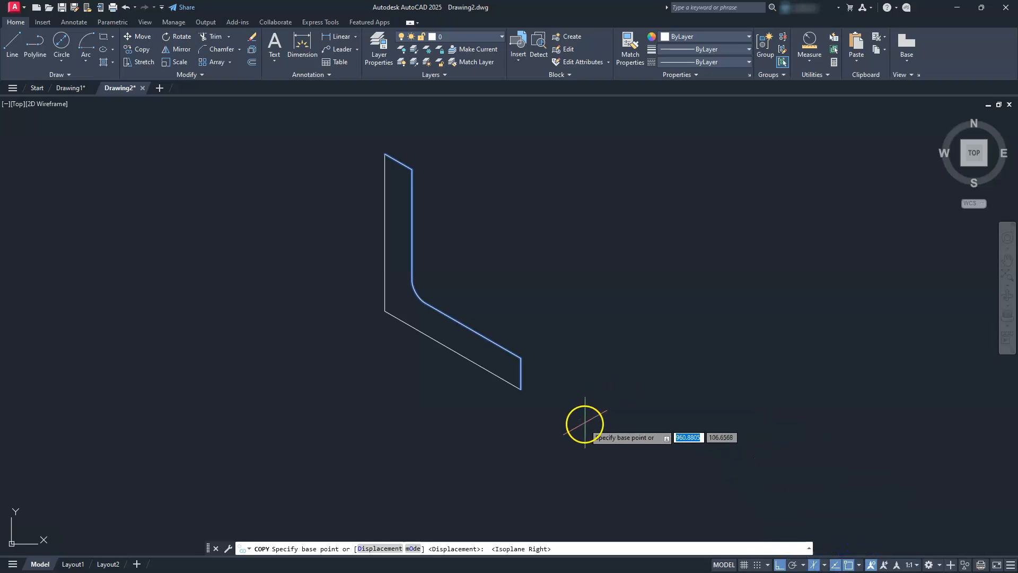
pyautogui.click(582, 427)
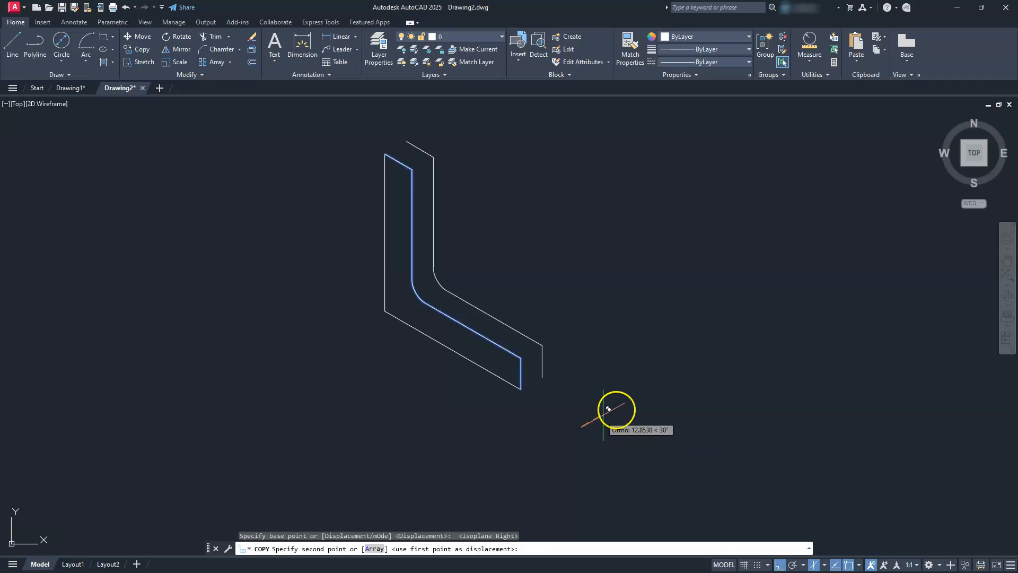
pyautogui.moveTo(746, 343); pyautogui.dragTo(732, 416, button='middle')
pyautogui.write('120')
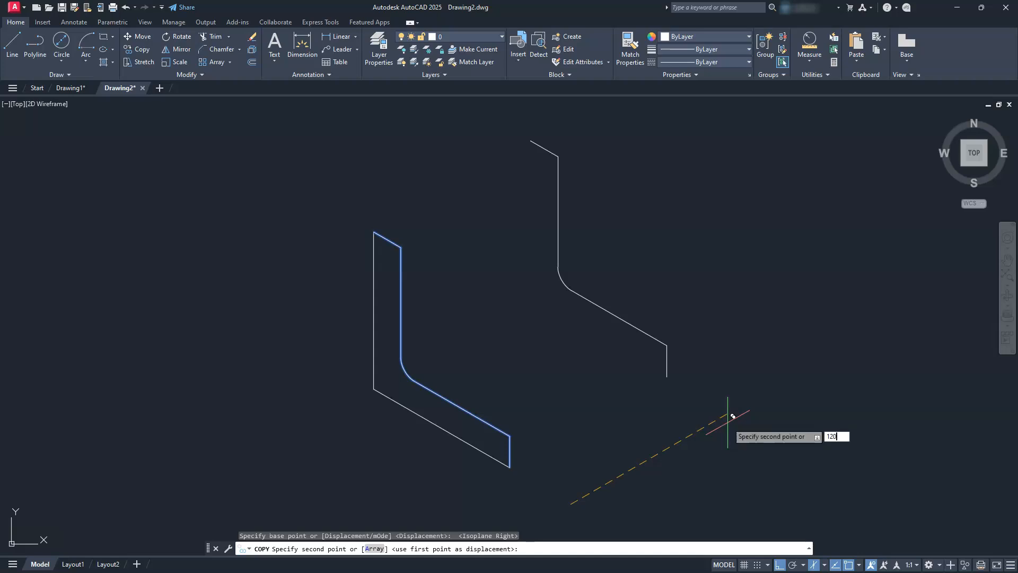
pyautogui.press('Return')
pyautogui.press('Escape')
pyautogui.press('Escape')
pyautogui.press('Escape')
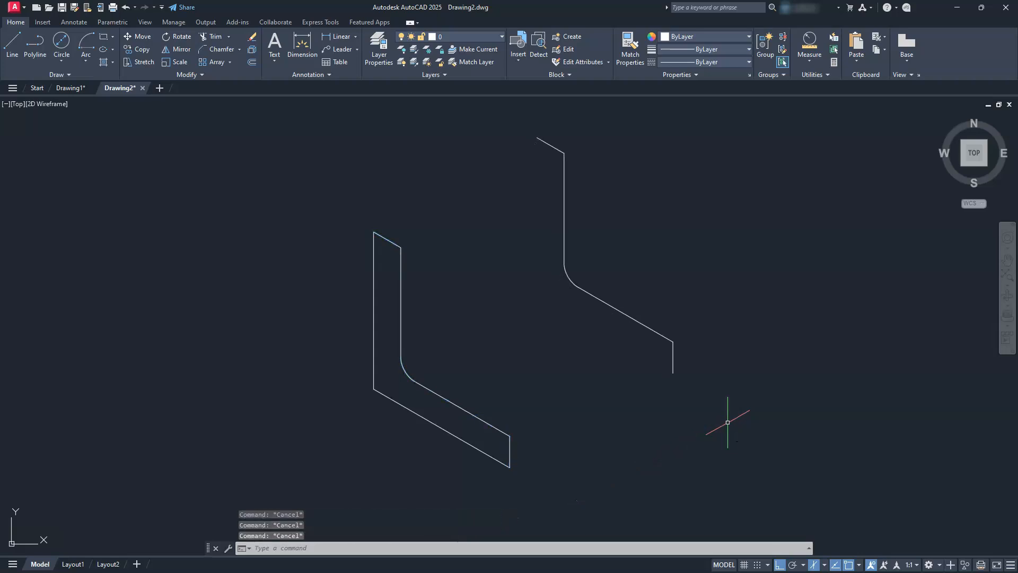
# - Draw a line joining the lowest front corner of the original profile to the matching corner of the copy
pyautogui.write('l')
pyautogui.press('Return')
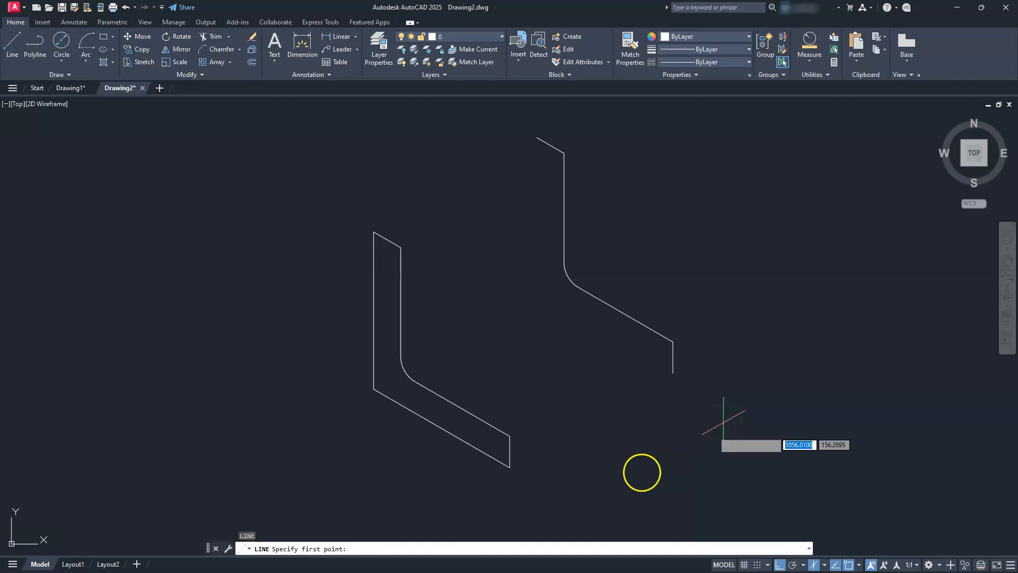
pyautogui.click(510, 467)
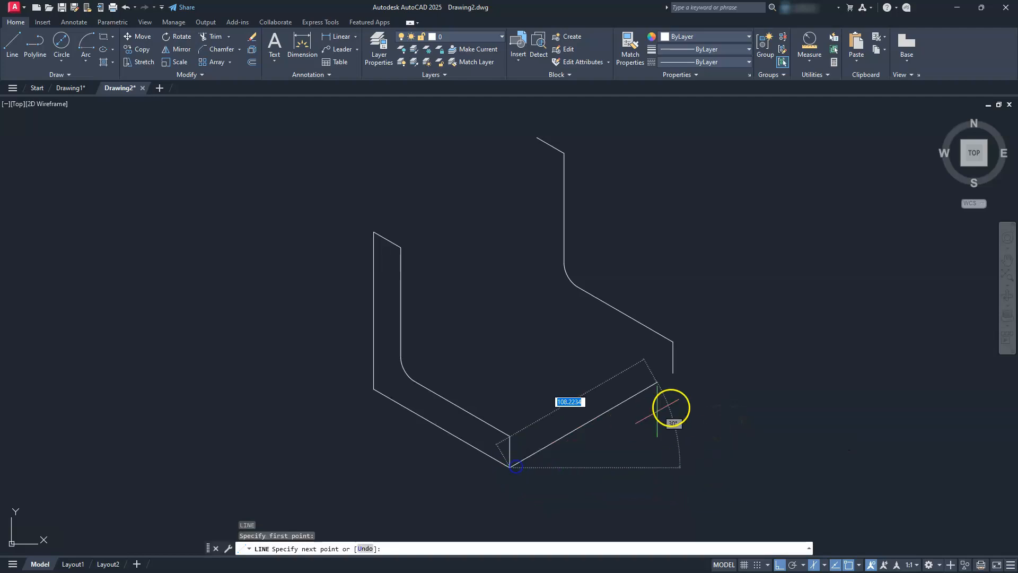
pyautogui.click(673, 373)
pyautogui.press('Escape')
pyautogui.press('Escape')
pyautogui.press('Escape')
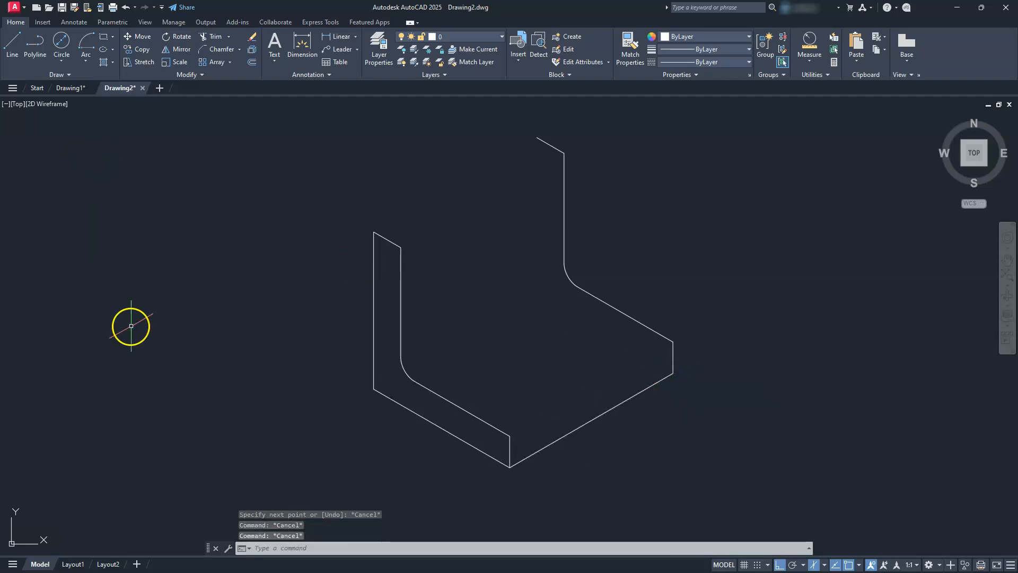
# - Copy the bottom connecting line from its front endpoint to the base's upper corner, both fillet ends and the upright's two top corners
pyautogui.click(140, 50)
pyautogui.click(542, 450)
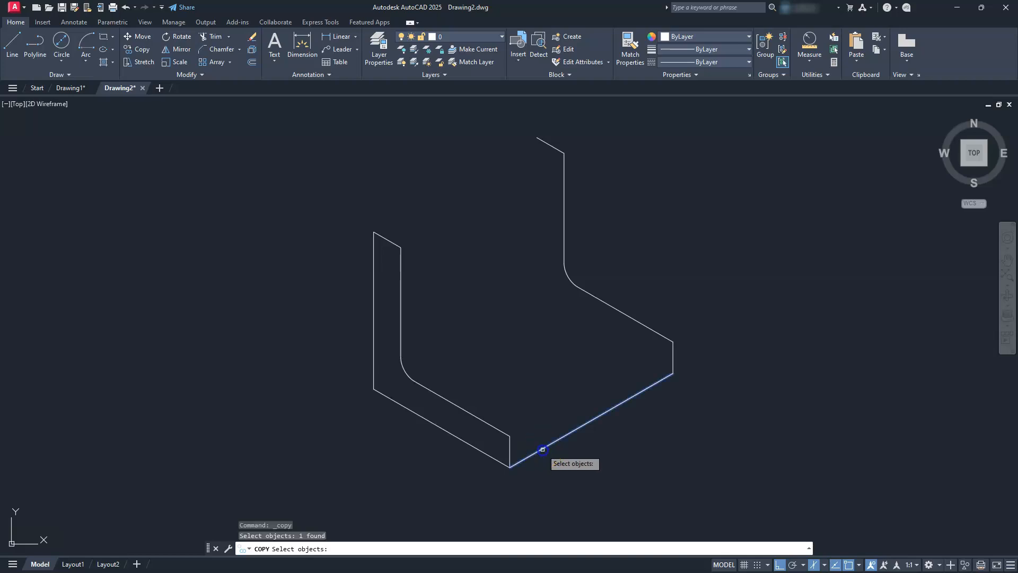
pyautogui.press('Return')
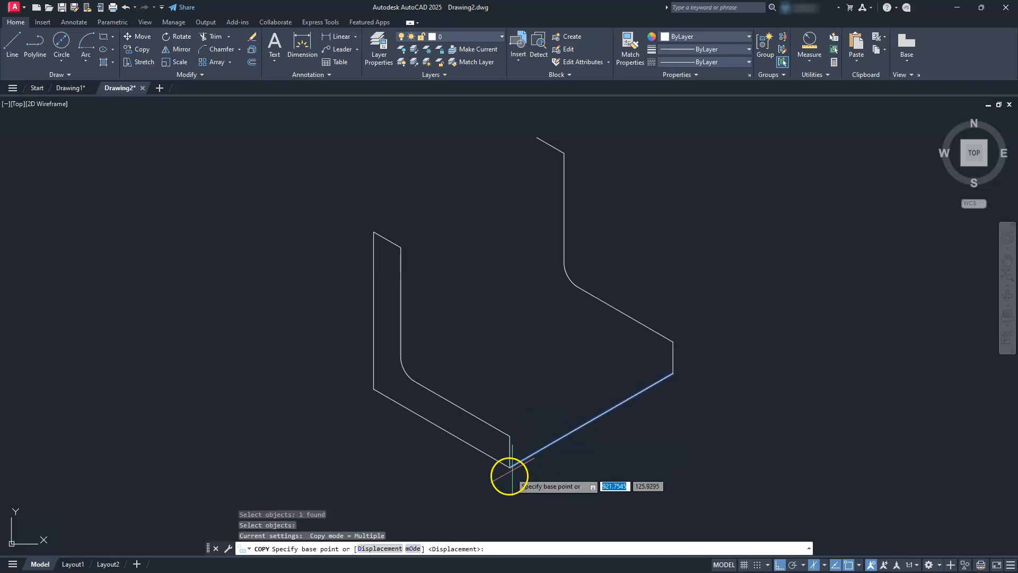
pyautogui.click(510, 467)
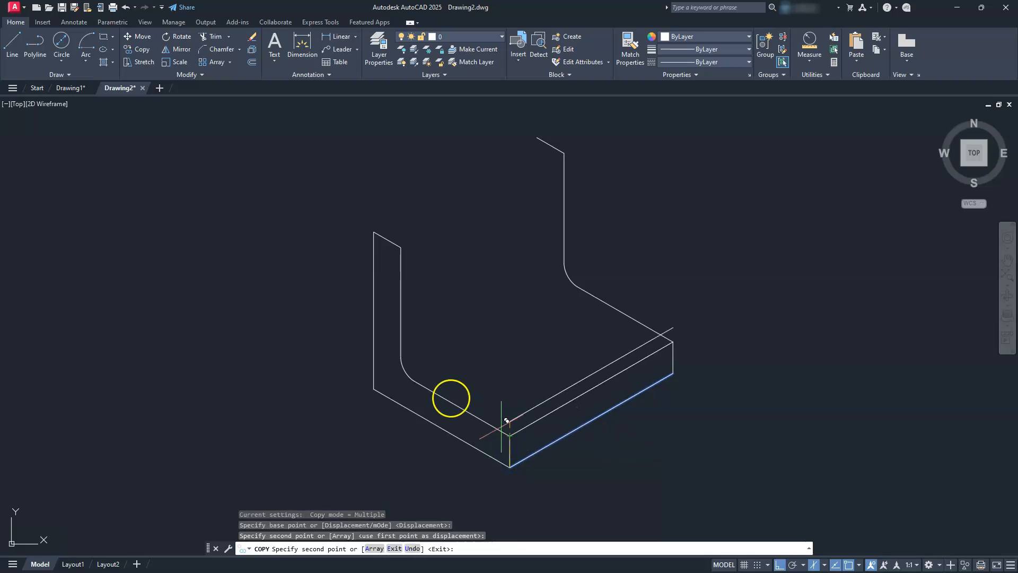
pyautogui.click(415, 380)
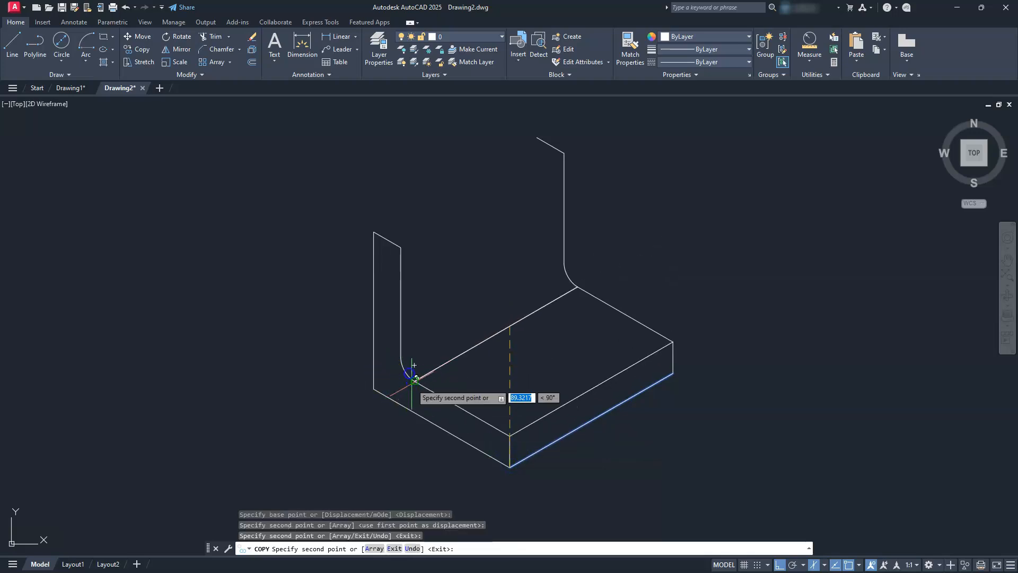
pyautogui.click(401, 356)
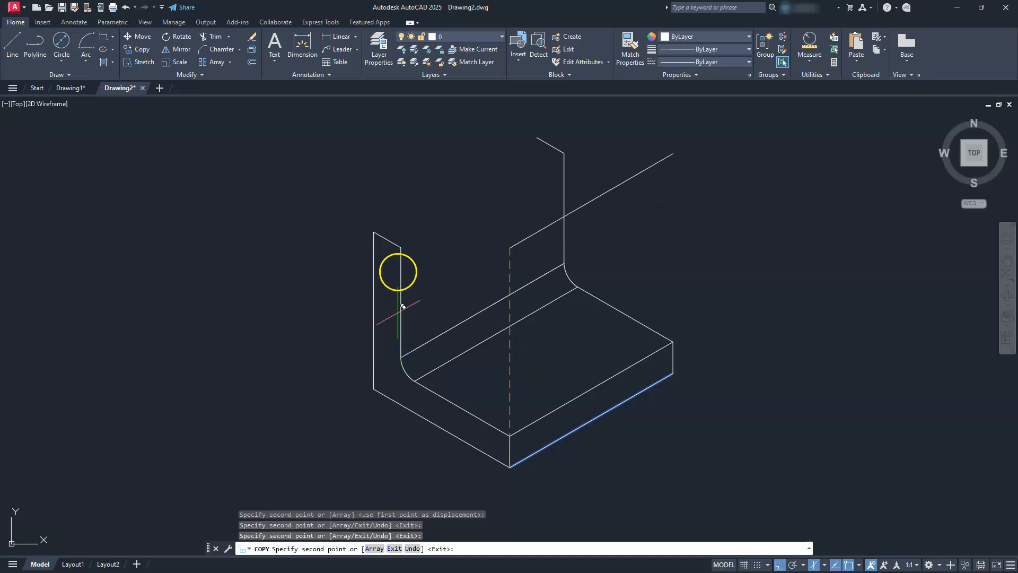
pyautogui.click(401, 247)
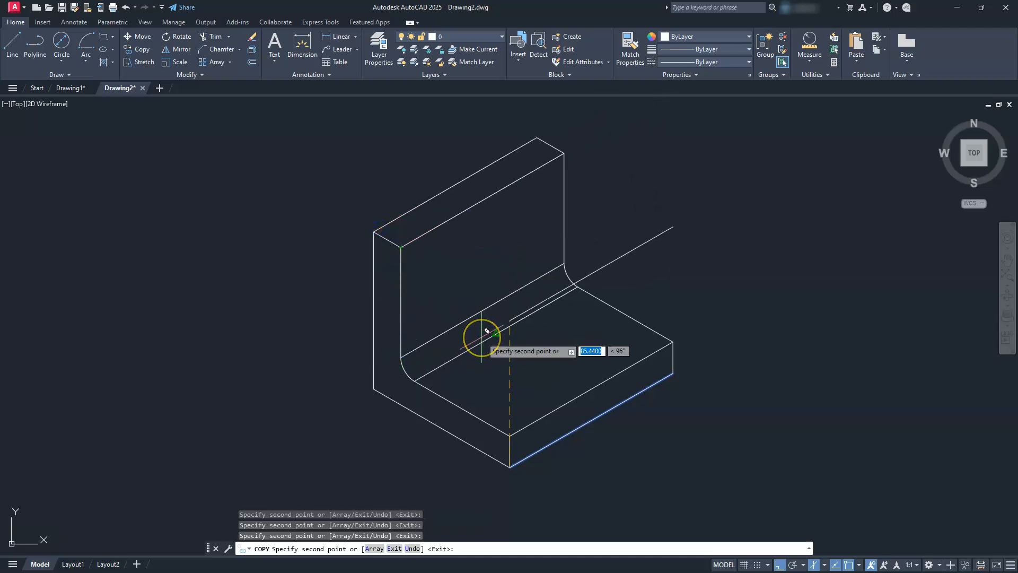
# - Extend the upright's inner vertical edge on the original profile down to the profile's bottom edge
pyautogui.press('Escape')
pyautogui.press('Escape')
pyautogui.press('Escape')
pyautogui.moveTo(481, 337); pyautogui.dragTo(530, 366, button='middle')
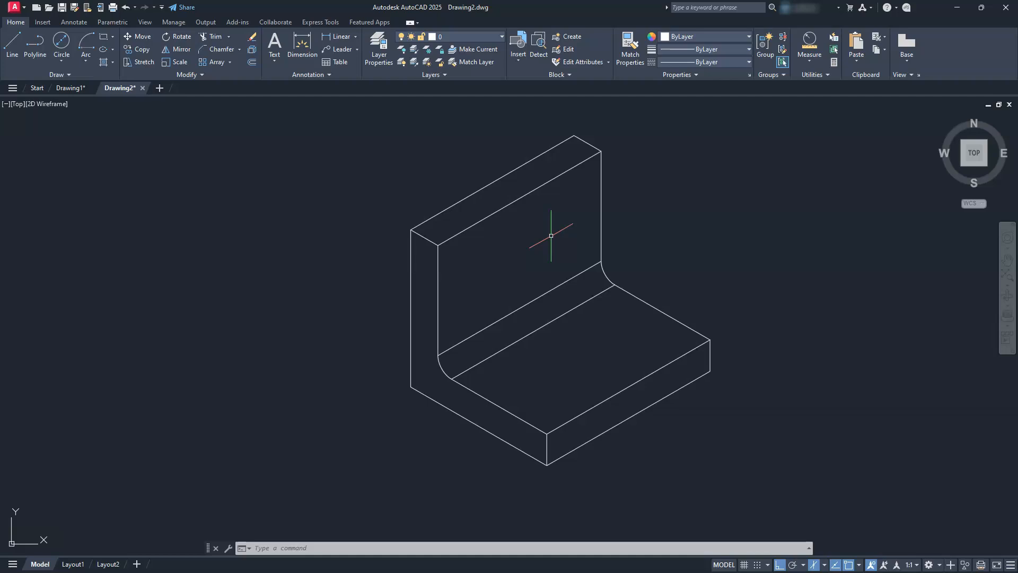
pyautogui.scroll(2, 490, 347)
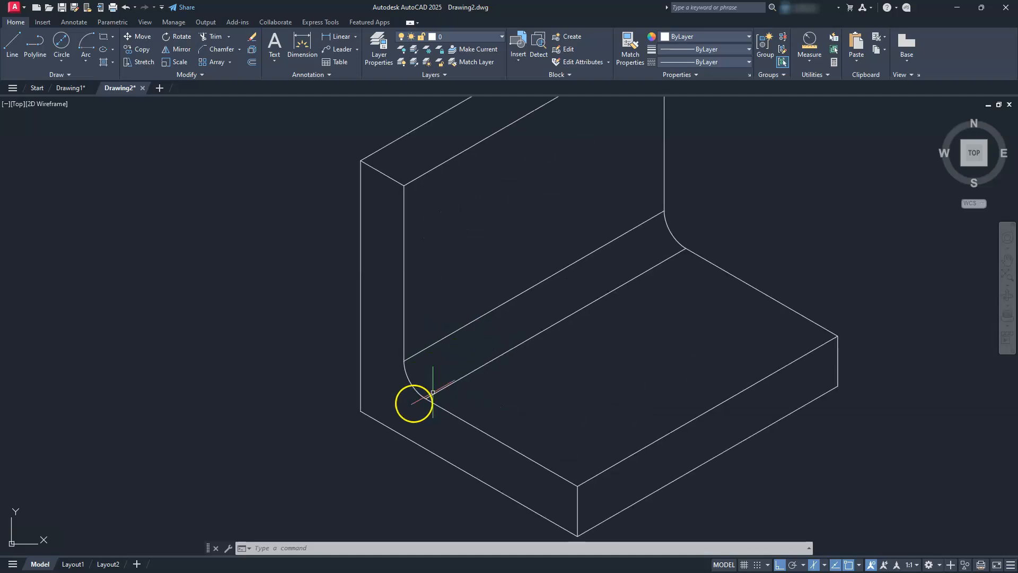
pyautogui.moveTo(402, 409); pyautogui.dragTo(413, 388, button='middle')
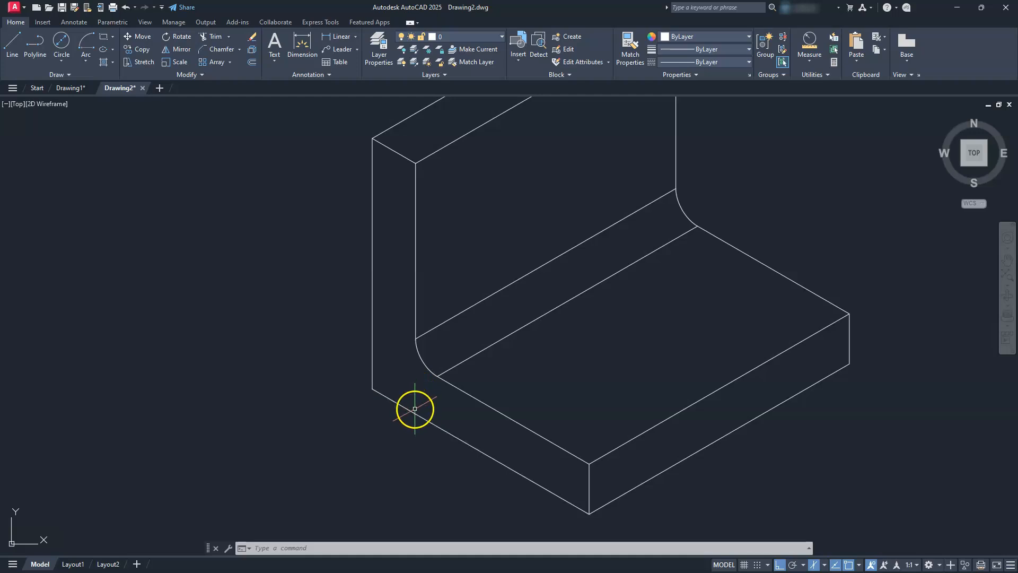
pyautogui.click(231, 37)
pyautogui.click(223, 79)
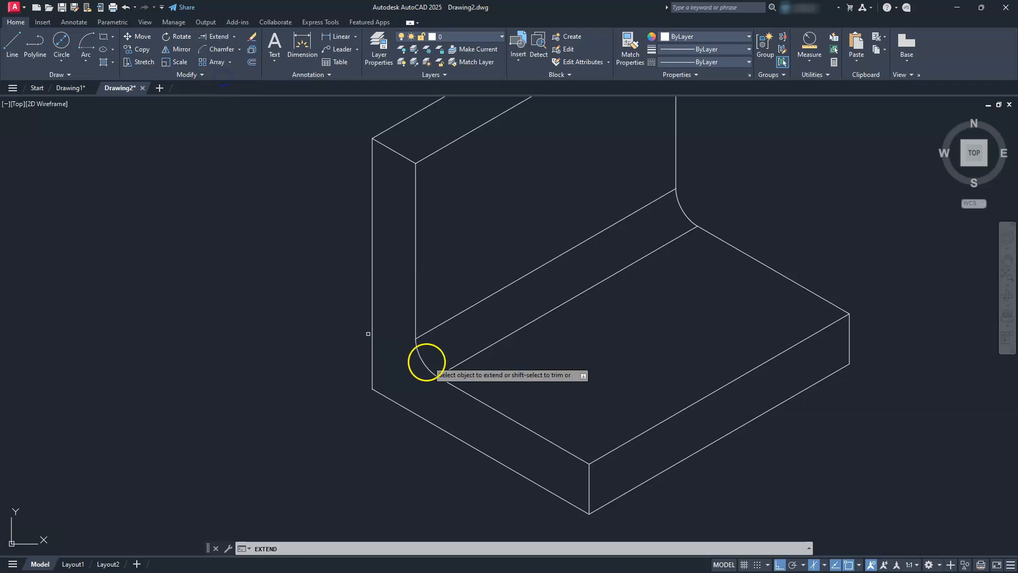
pyautogui.click(415, 311)
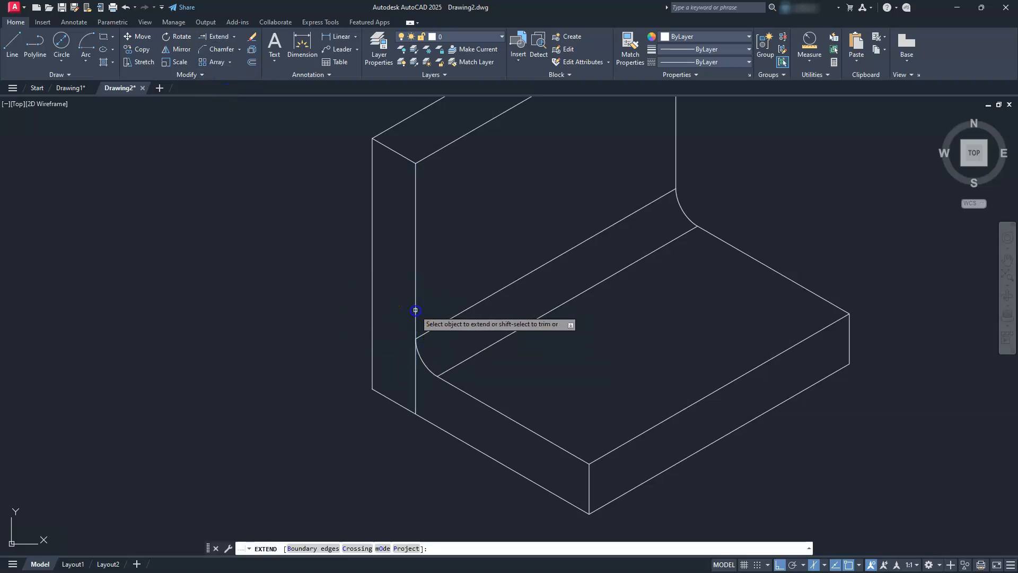
pyautogui.press('Escape')
pyautogui.press('Escape')
pyautogui.press('Escape')
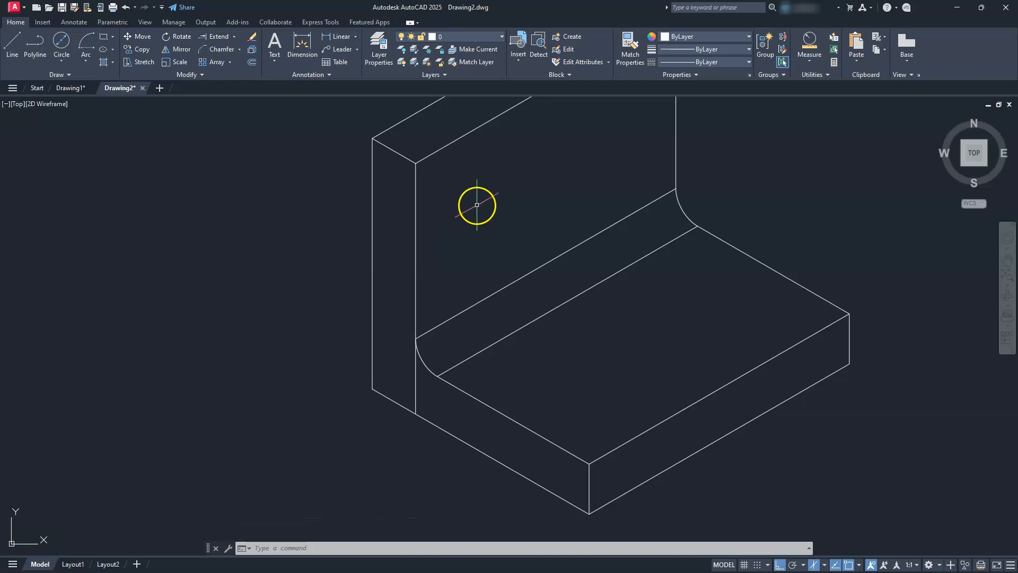
# - Copy the extended vertical edge 23 and 97 units along the 30° axis
pyautogui.click(144, 50)
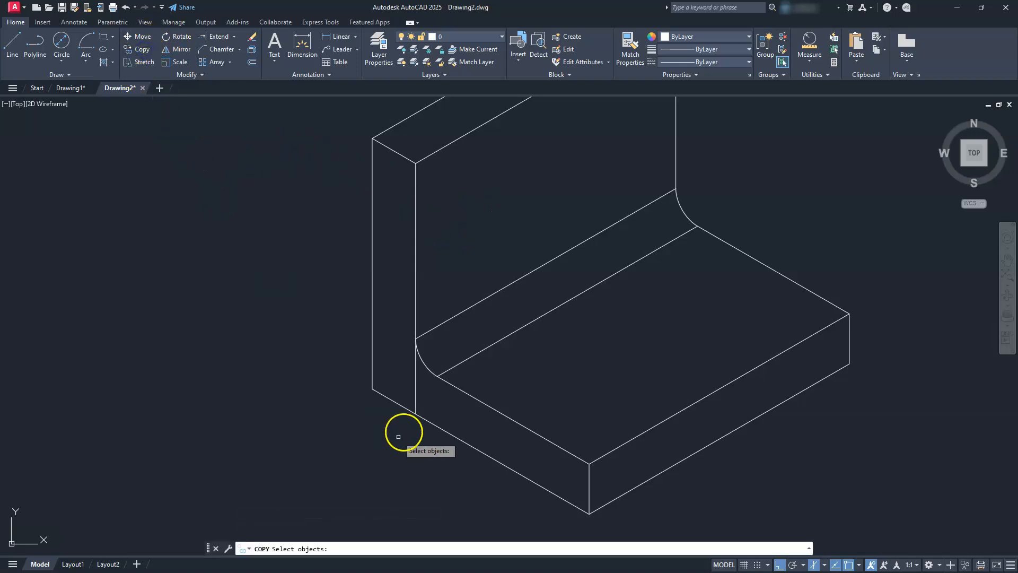
pyautogui.click(416, 398)
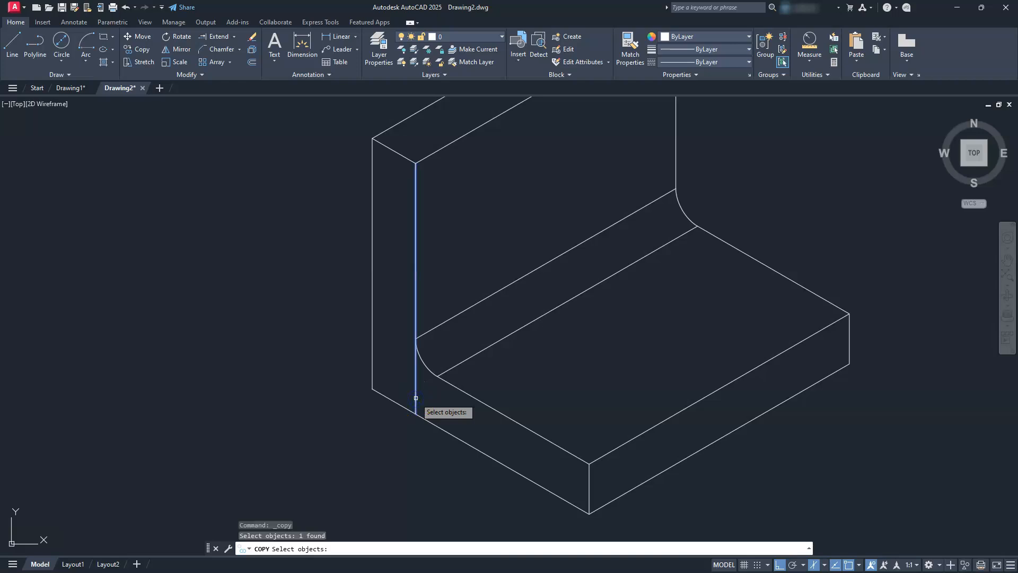
pyautogui.press('Return')
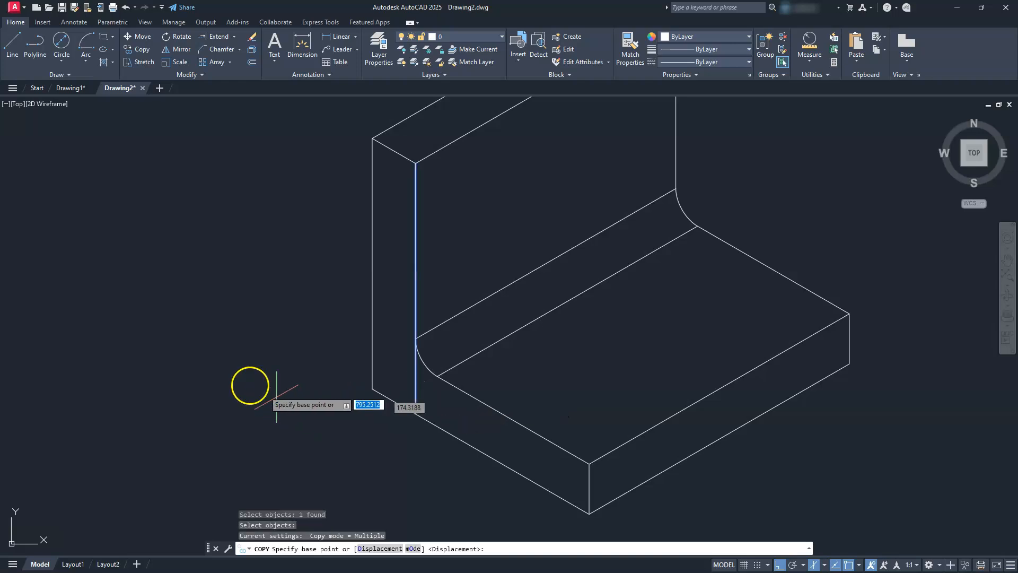
pyautogui.click(178, 383)
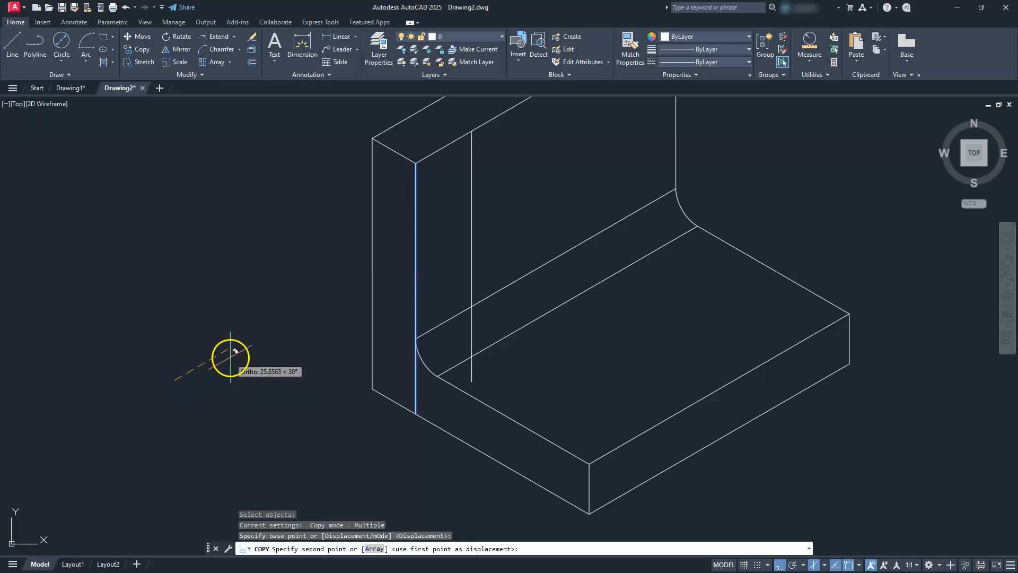
pyautogui.write('23')
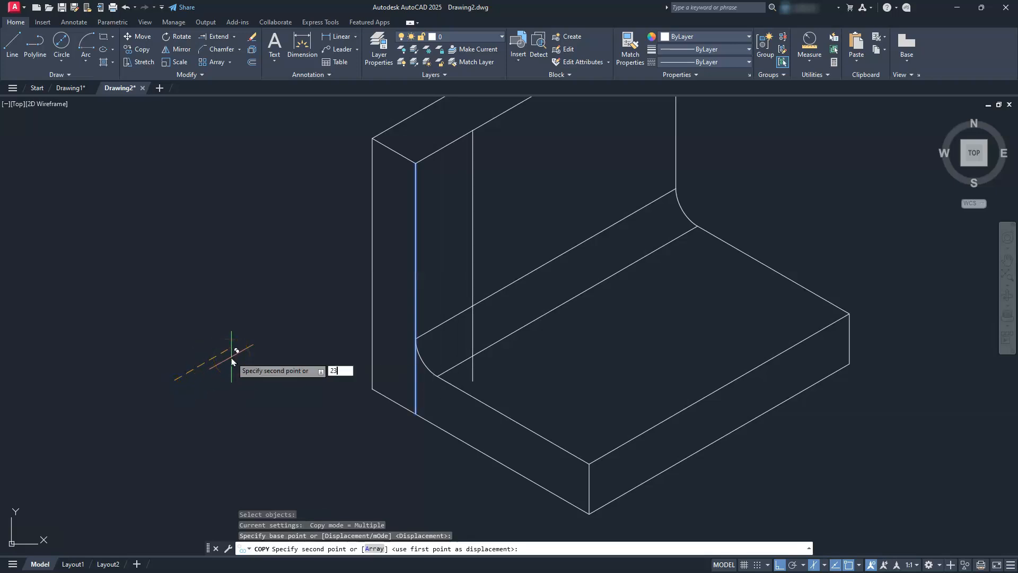
pyautogui.press('Return')
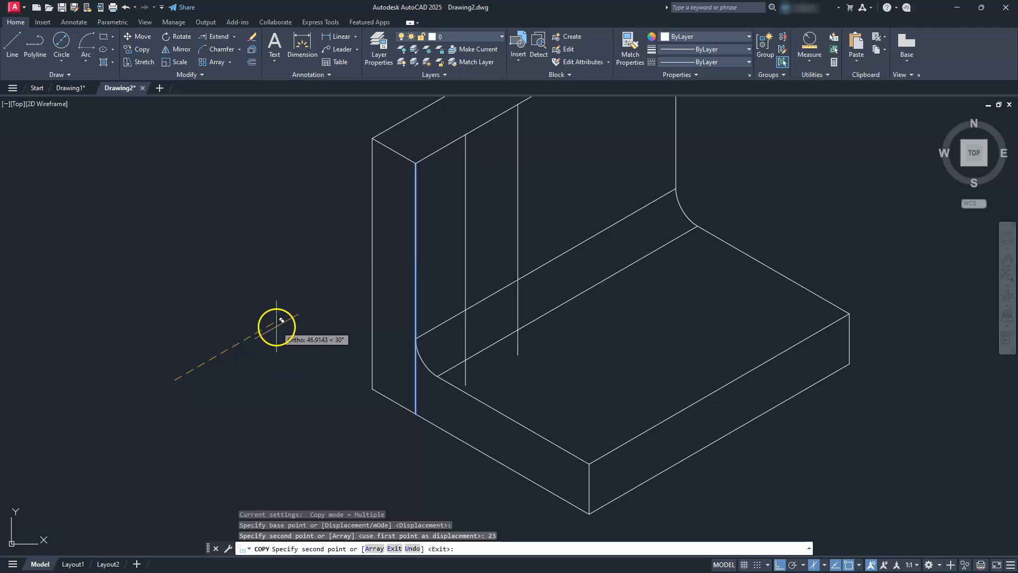
pyautogui.write('97')
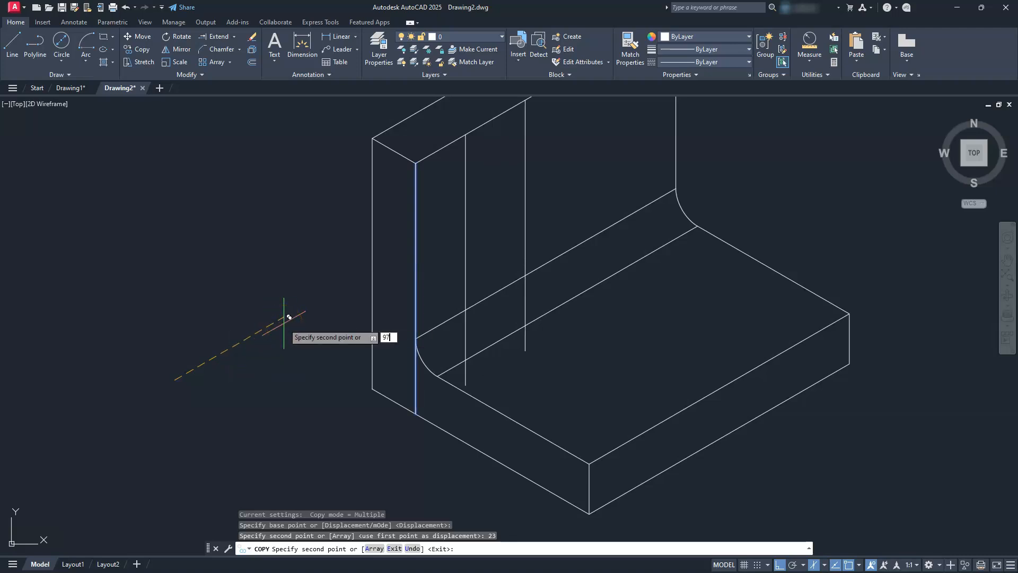
pyautogui.press('Return')
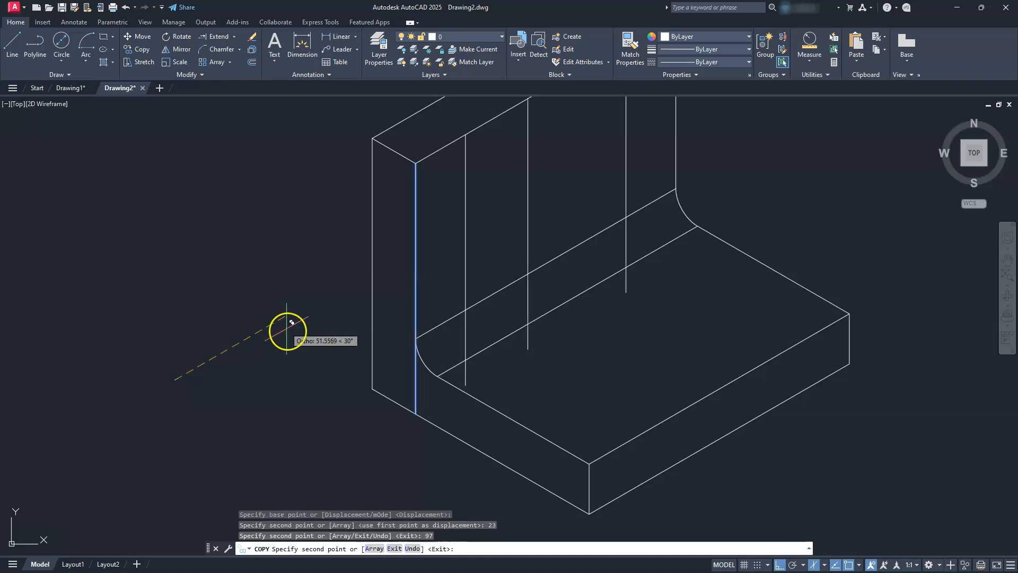
pyautogui.press('Escape')
pyautogui.press('Escape')
pyautogui.press('Escape')
pyautogui.press('Escape')
# - Lengthen both copied vertical lines to a total length of 53, changing them at their upper ends
pyautogui.scroll(-2, 598, 323)
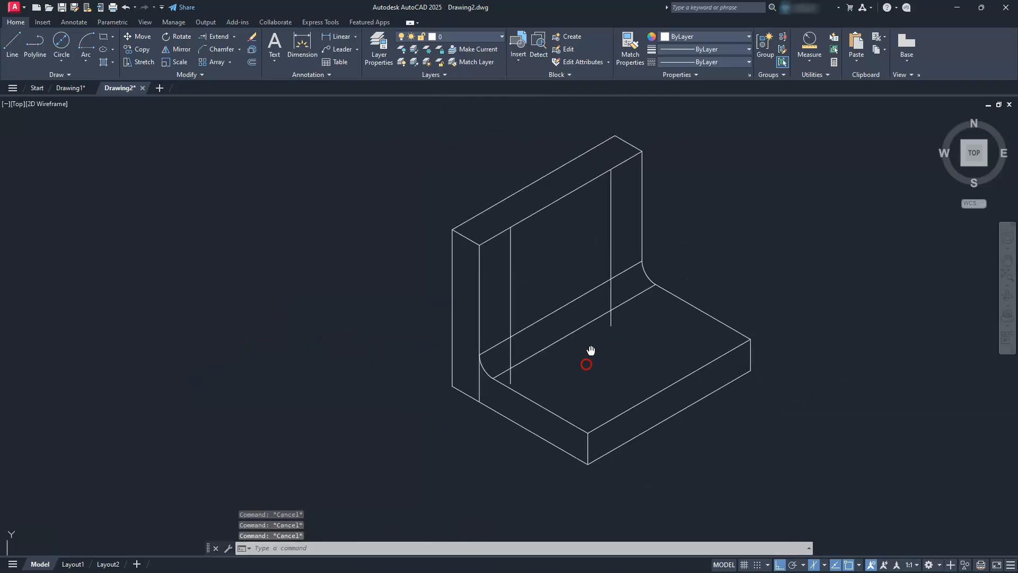
pyautogui.click(560, 393)
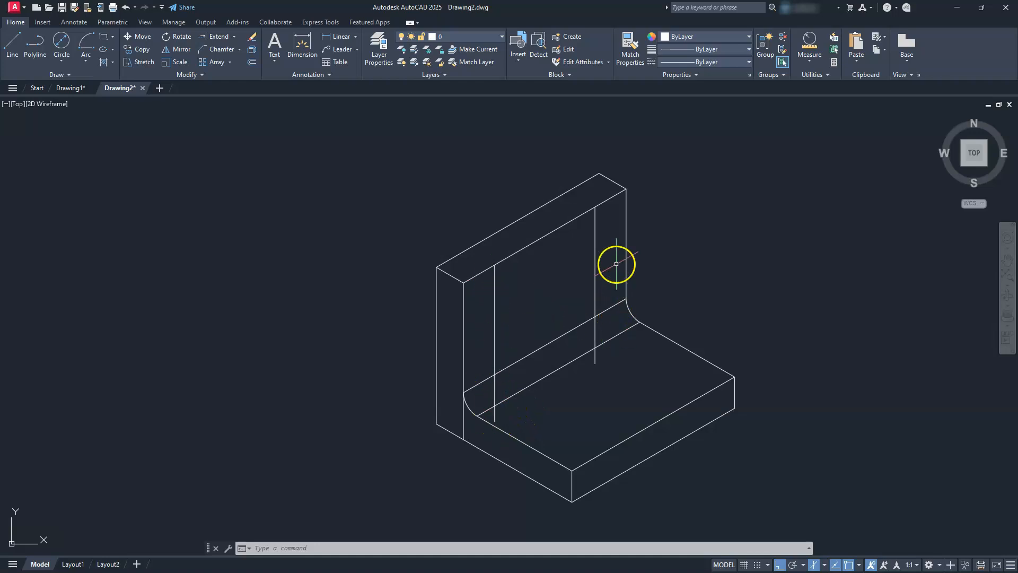
pyautogui.click(177, 75)
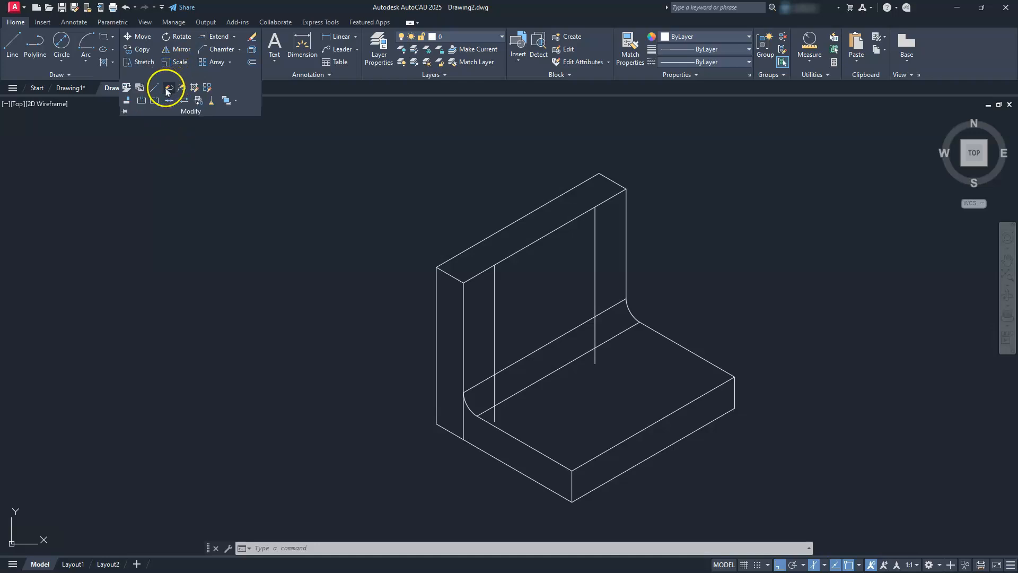
pyautogui.click(153, 89)
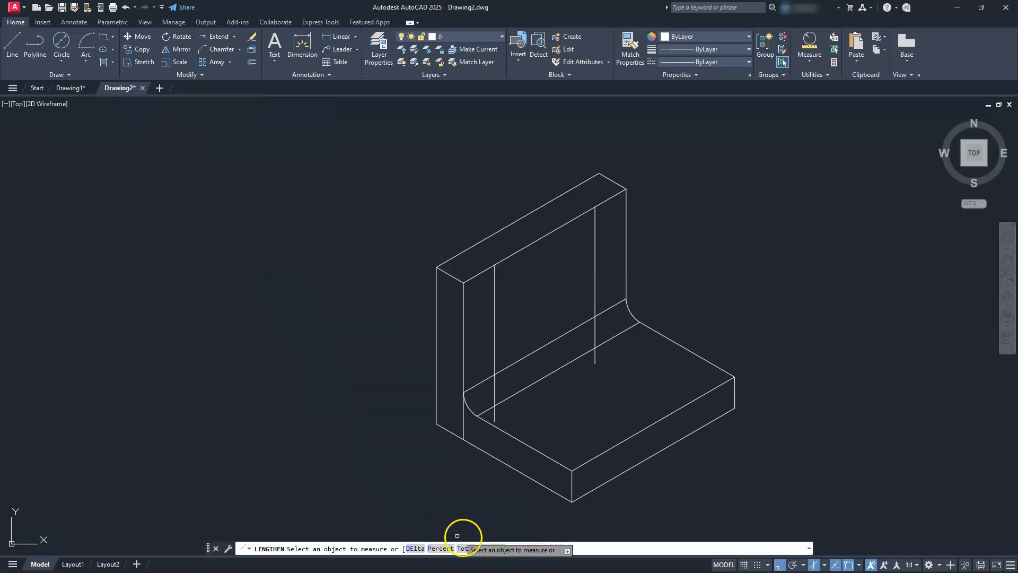
pyautogui.click(465, 548)
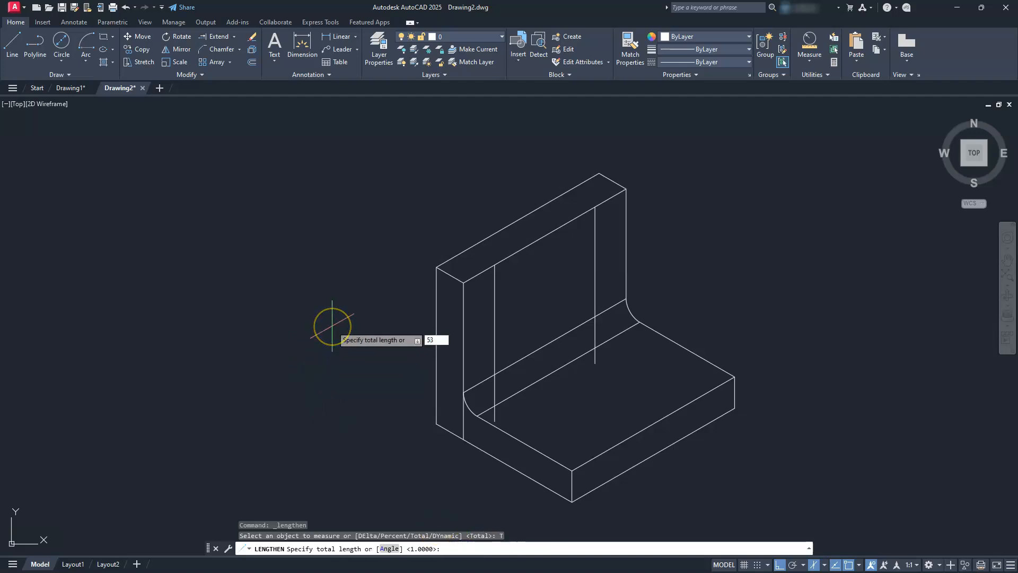
pyautogui.press('Return')
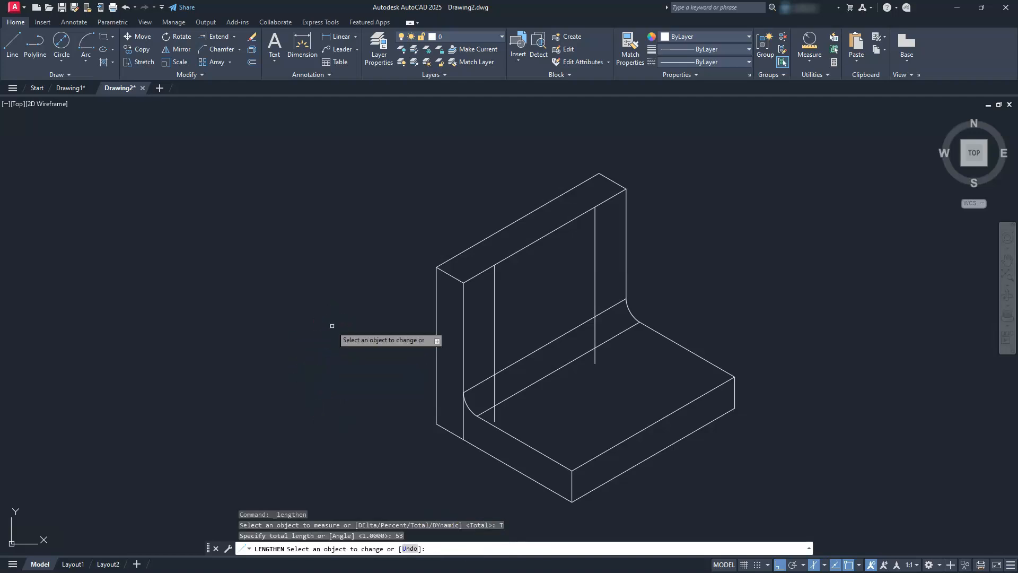
pyautogui.click(494, 277)
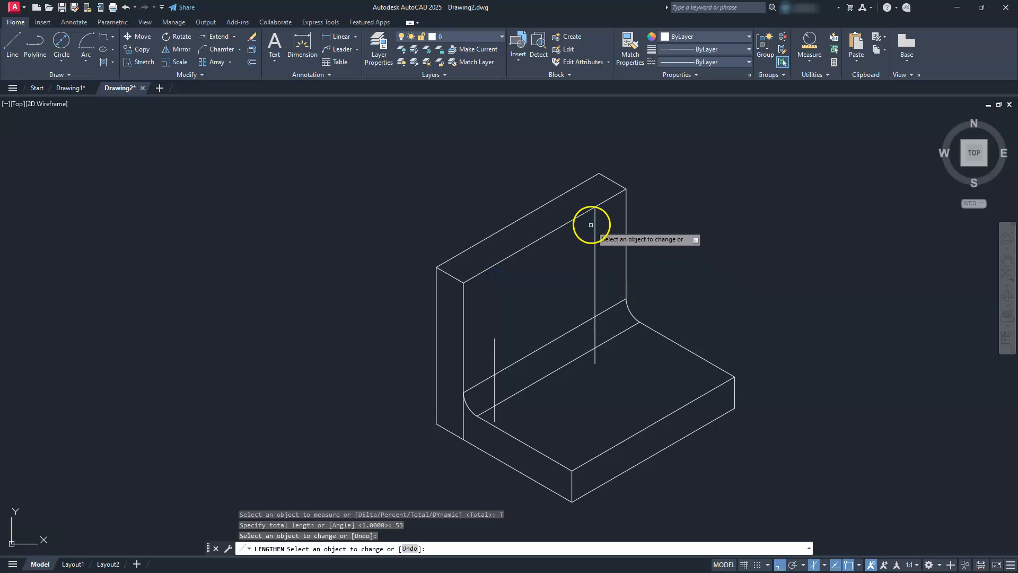
pyautogui.click(595, 229)
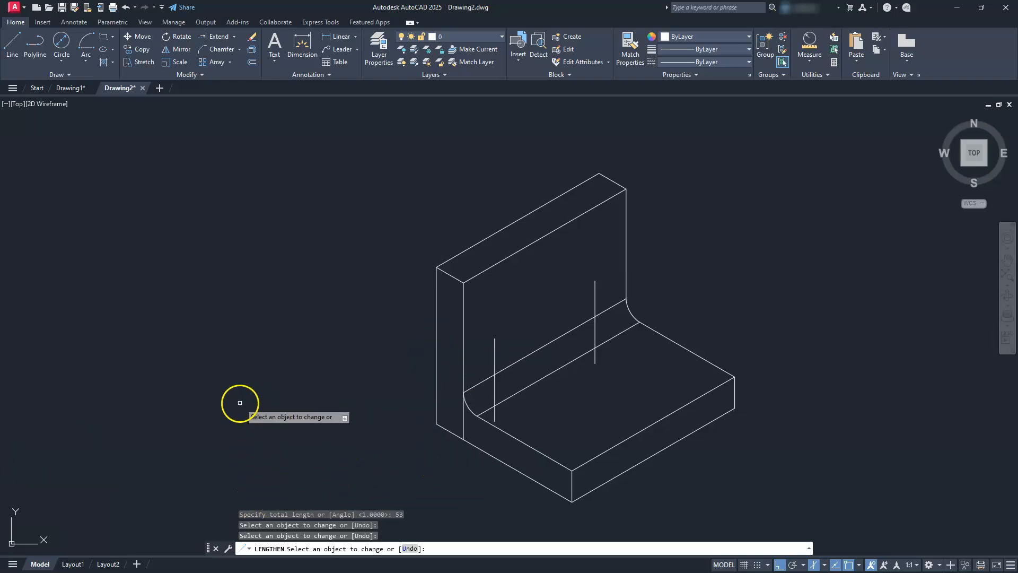
pyautogui.press('Escape')
pyautogui.press('Escape')
pyautogui.press('Escape')
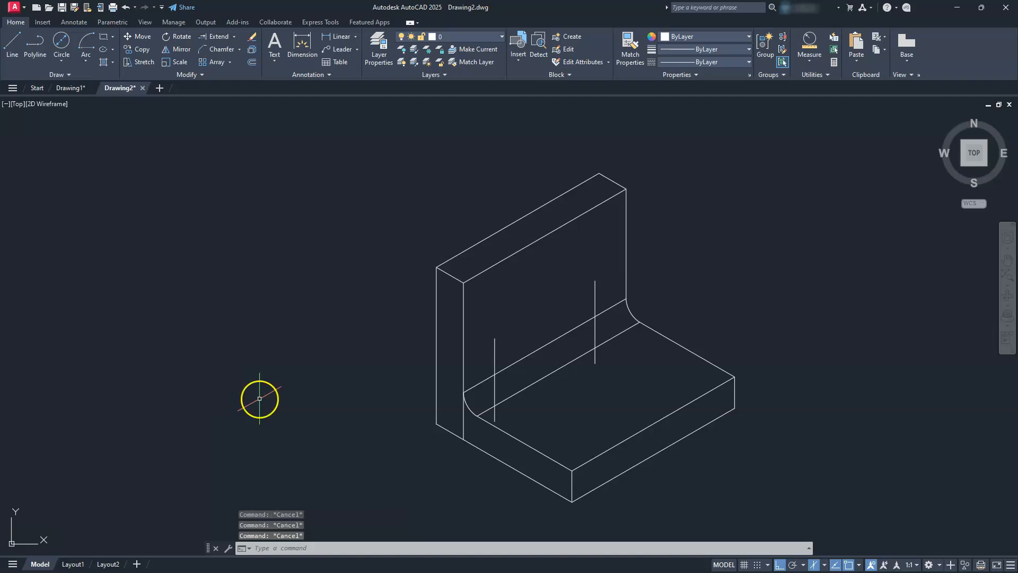
# - Draw an isocircle of diameter 16 centred on the upper endpoint of the copied vertical line nearest the original profile
pyautogui.scroll(4, 552, 336)
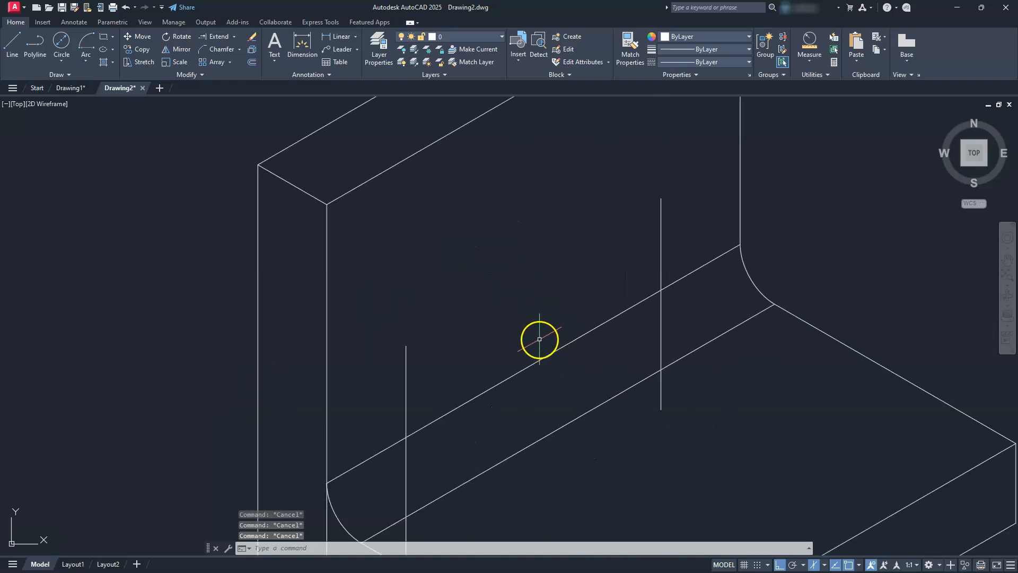
pyautogui.write('elel')
pyautogui.press('Return')
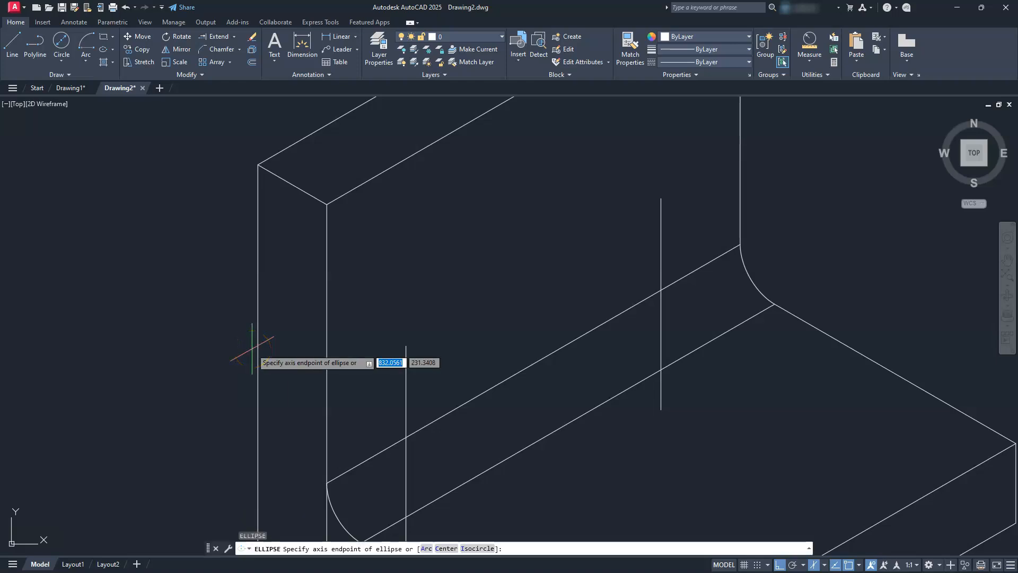
pyautogui.write('i')
pyautogui.press('Return')
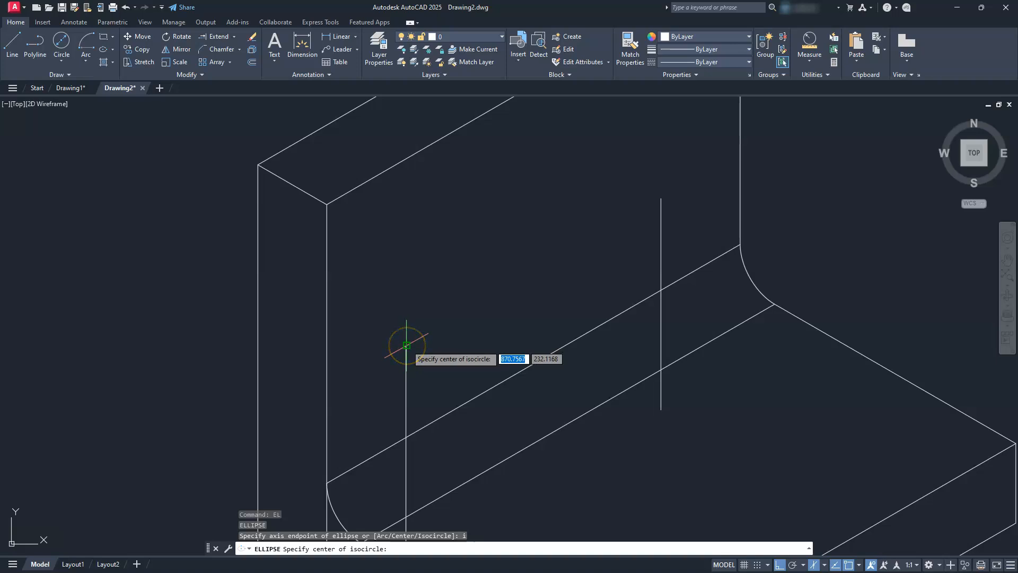
pyautogui.click(406, 345)
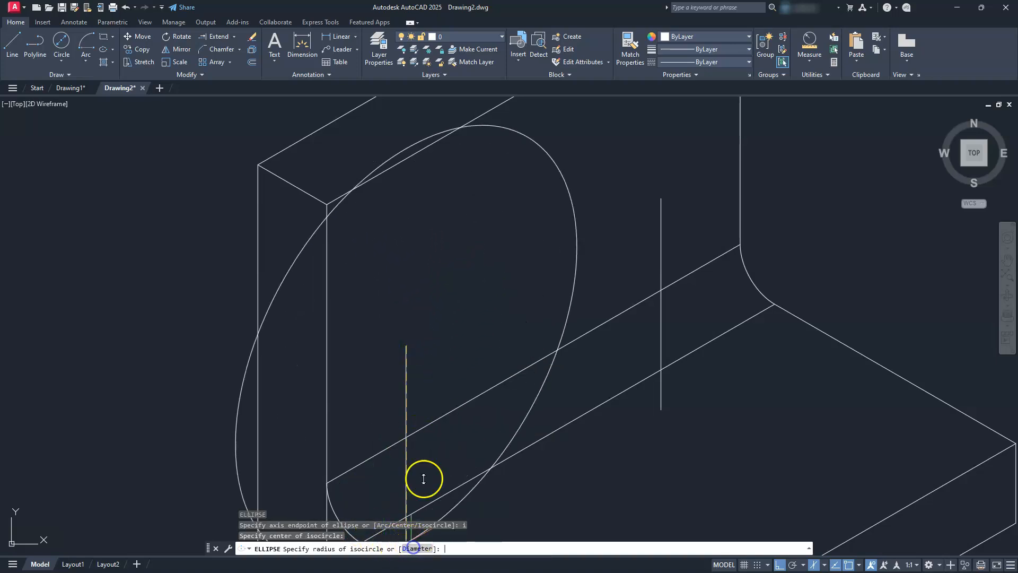
pyautogui.click(415, 548)
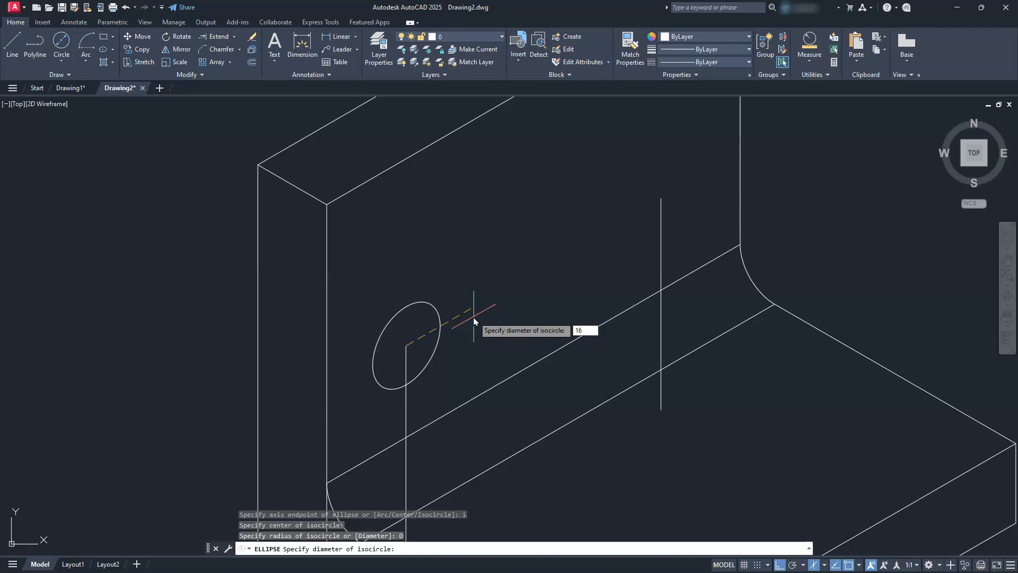
pyautogui.press('Return')
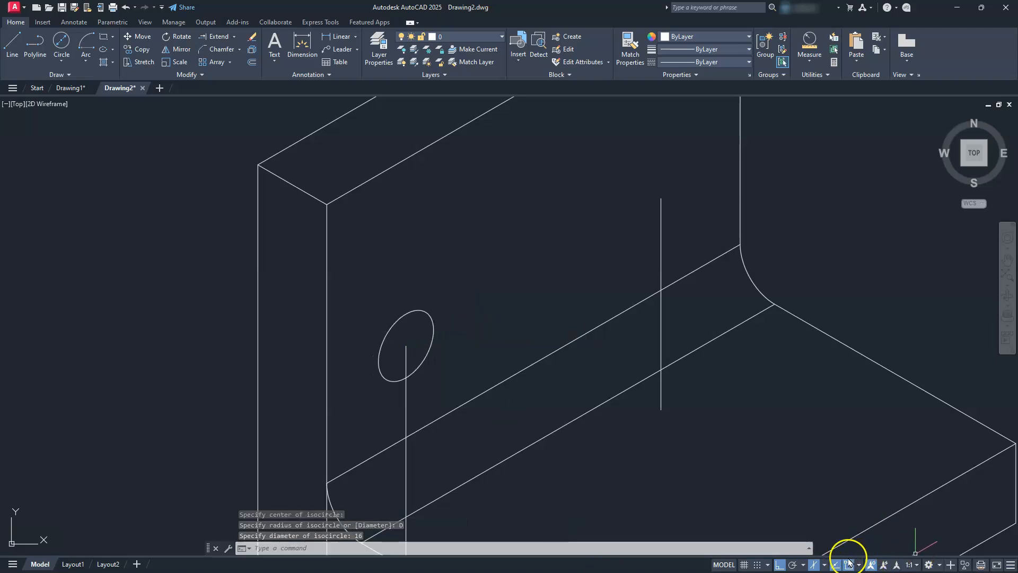
# - Copy the 16-diameter isocircle 8 units along the 150° axis, working in Isoplane Left
pyautogui.click(827, 565)
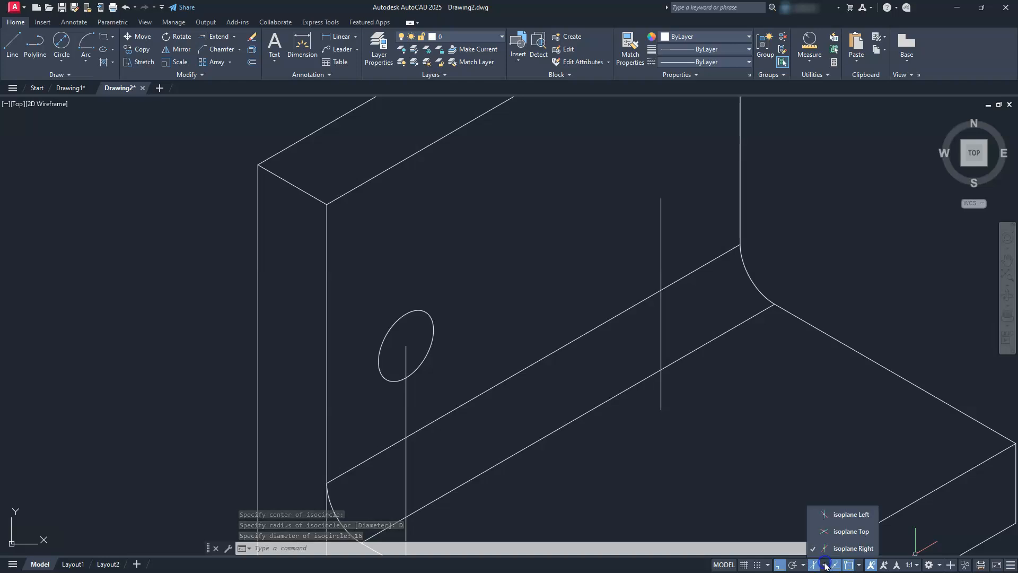
pyautogui.click(848, 514)
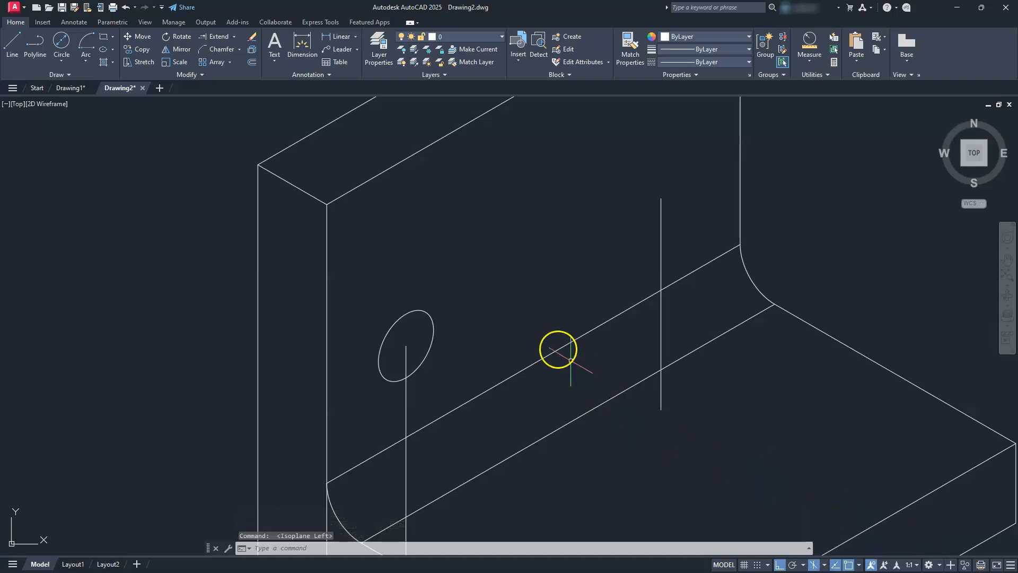
pyautogui.click(136, 49)
pyautogui.click(416, 307)
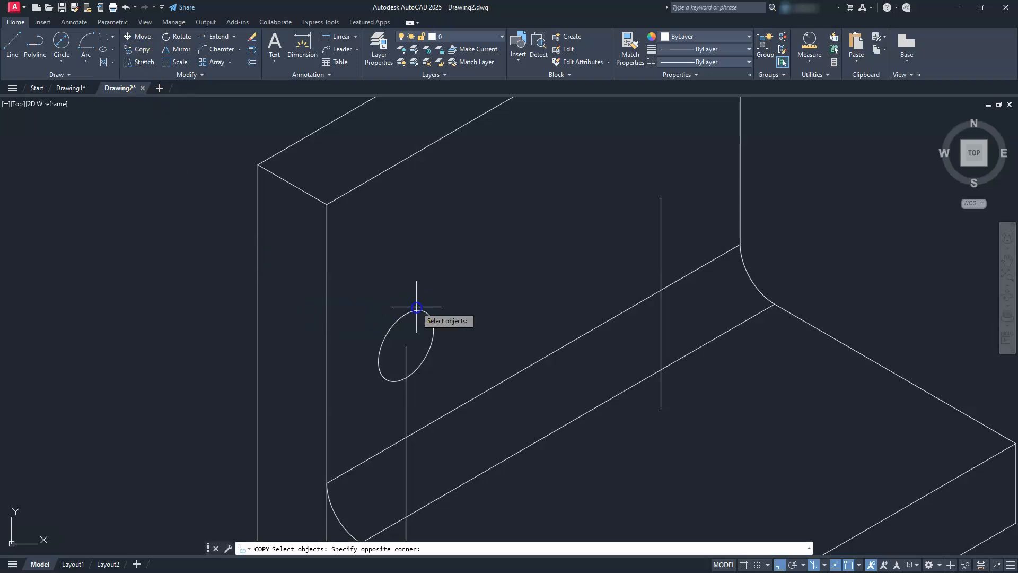
pyautogui.click(395, 325)
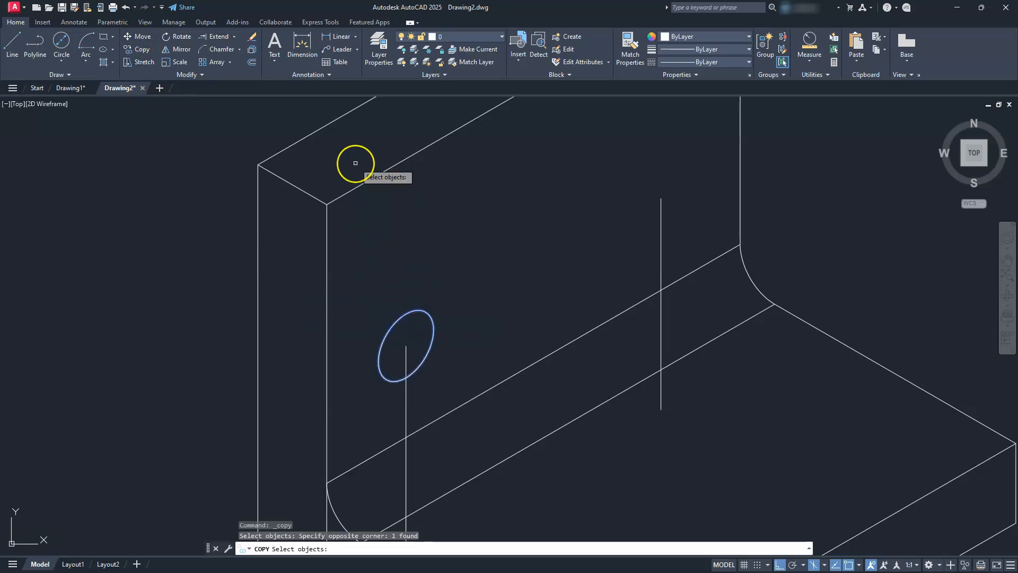
pyautogui.press('Return')
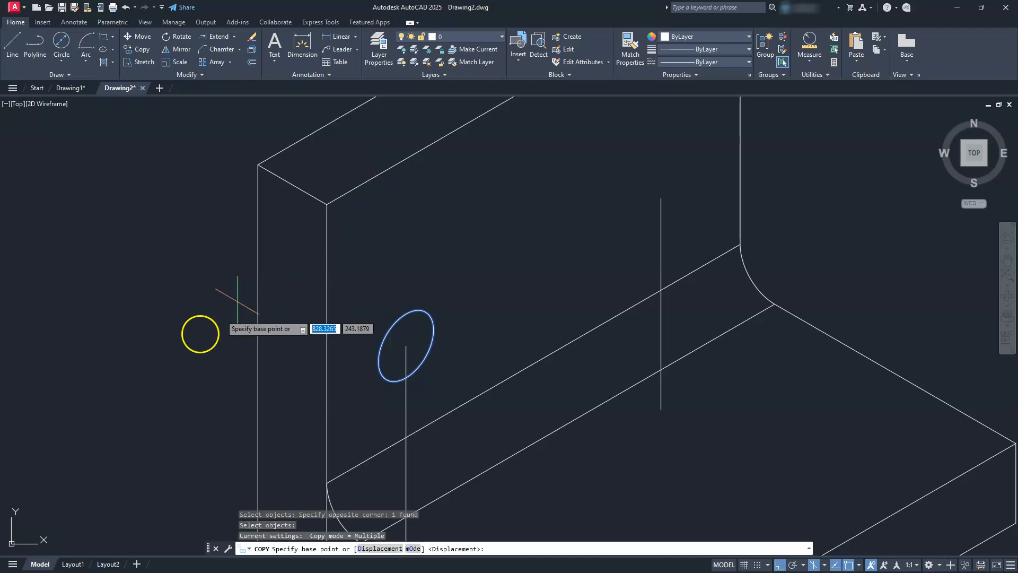
pyautogui.click(204, 395)
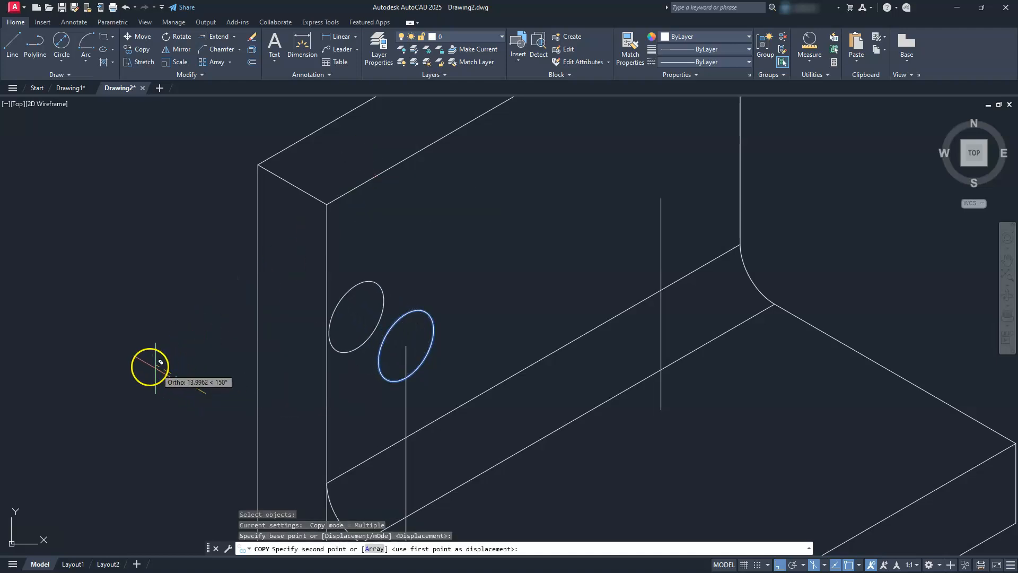
pyautogui.write('2')
pyautogui.press('Return')
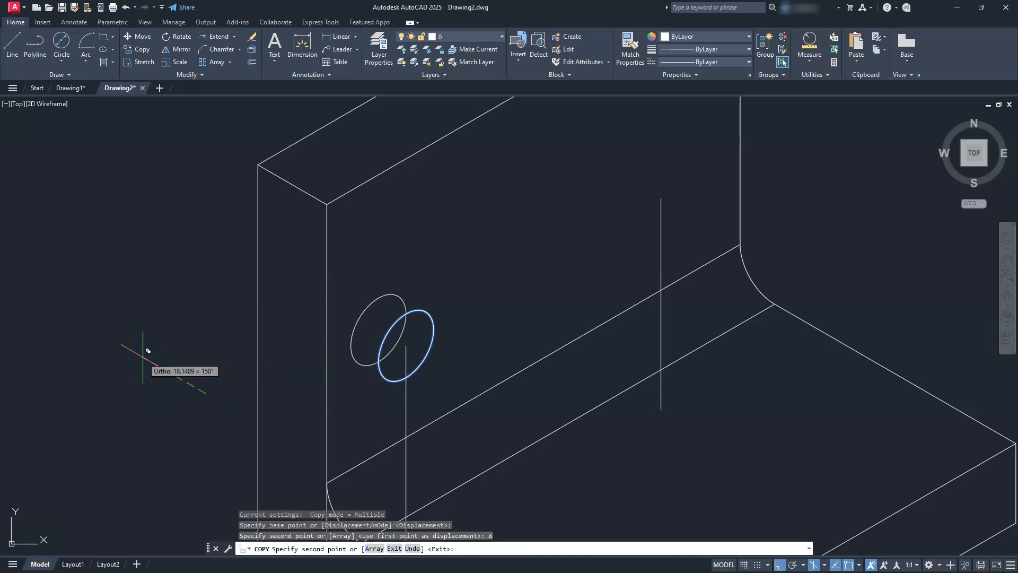
pyautogui.press('Escape')
pyautogui.press('Escape')
# - In Isoplane Right, draw an isocircle of diameter 12 centred on the copied 16-diameter isocircle
pyautogui.scroll(4, 397, 325)
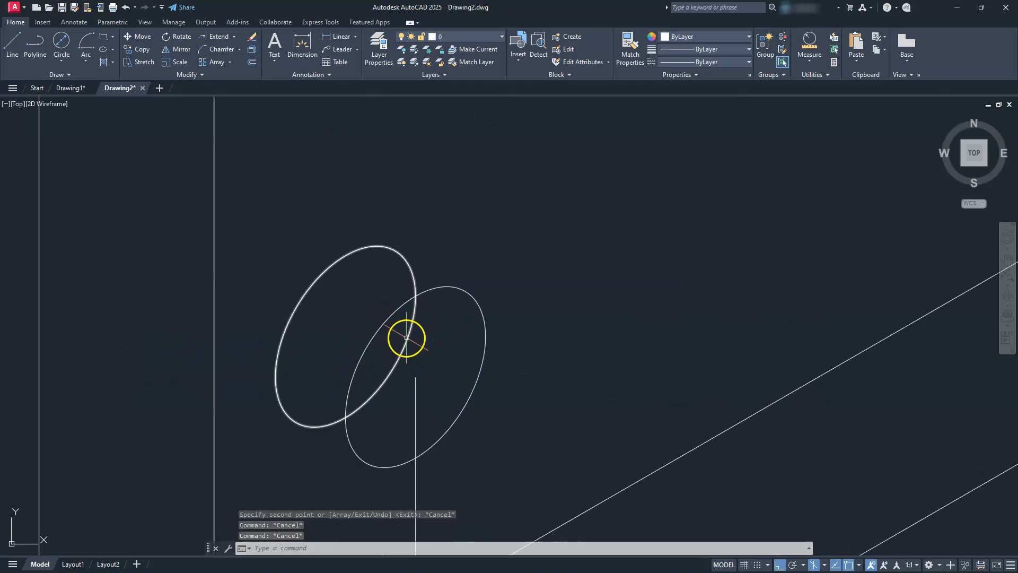
pyautogui.click(824, 566)
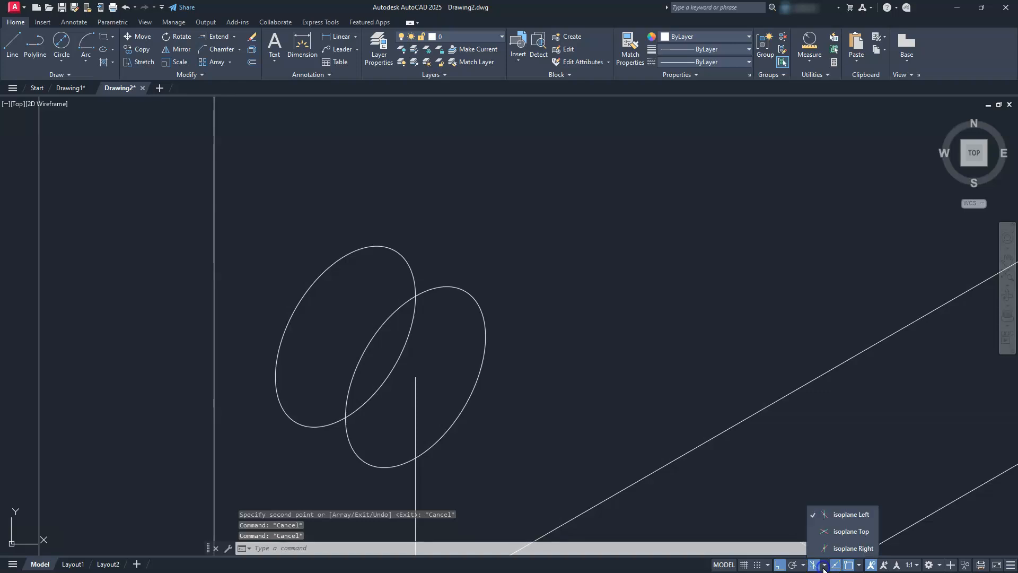
pyautogui.click(847, 549)
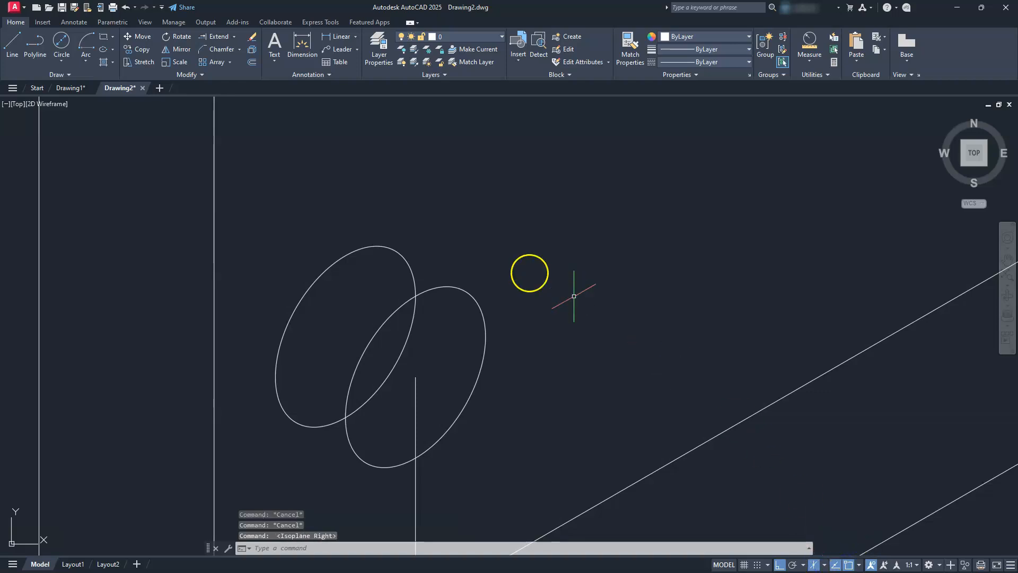
pyautogui.rightClick(281, 186)
pyautogui.press('Escape')
pyautogui.write('E')
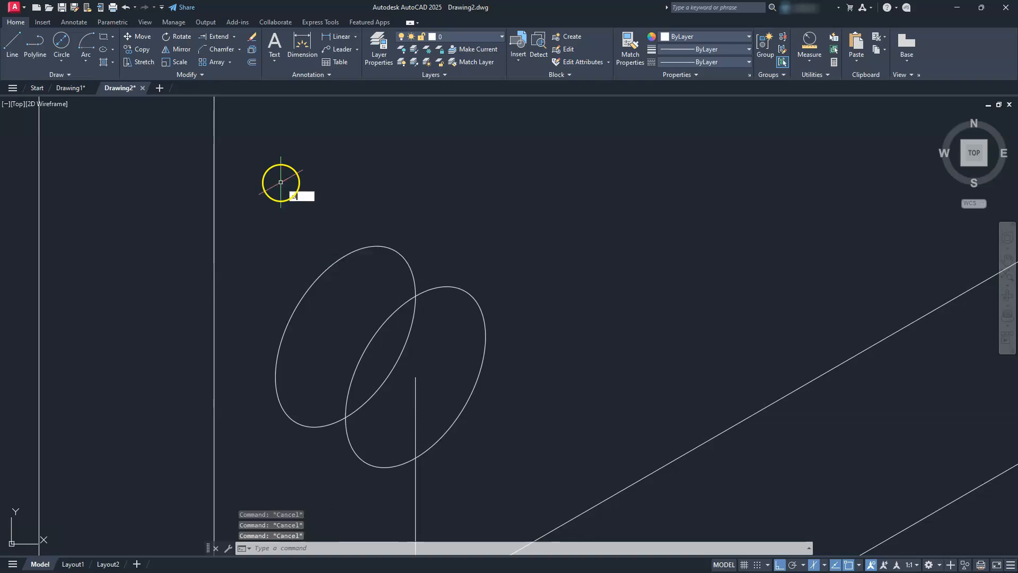
pyautogui.write('L')
pyautogui.press('Return')
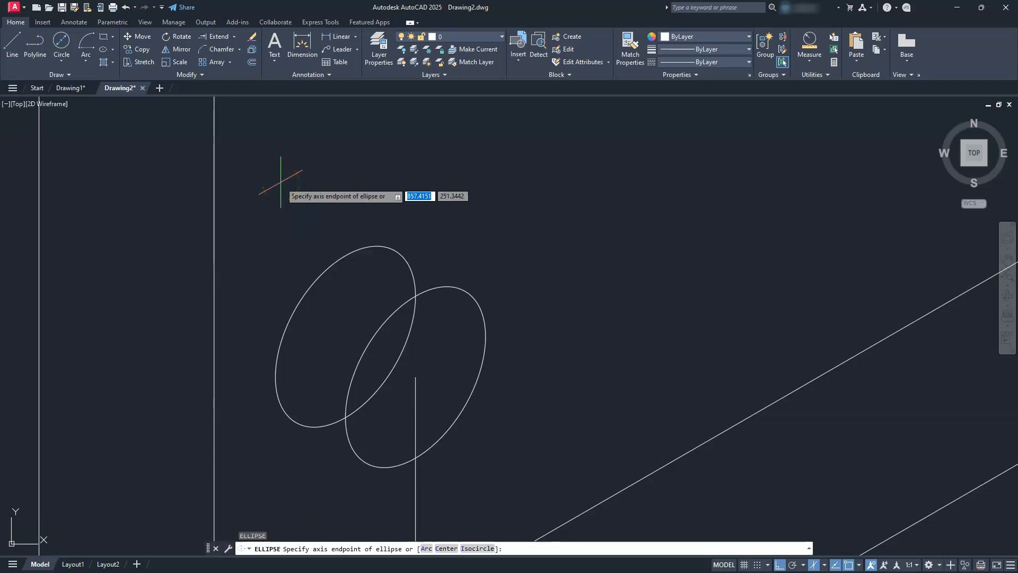
pyautogui.write('i')
pyautogui.press('Return')
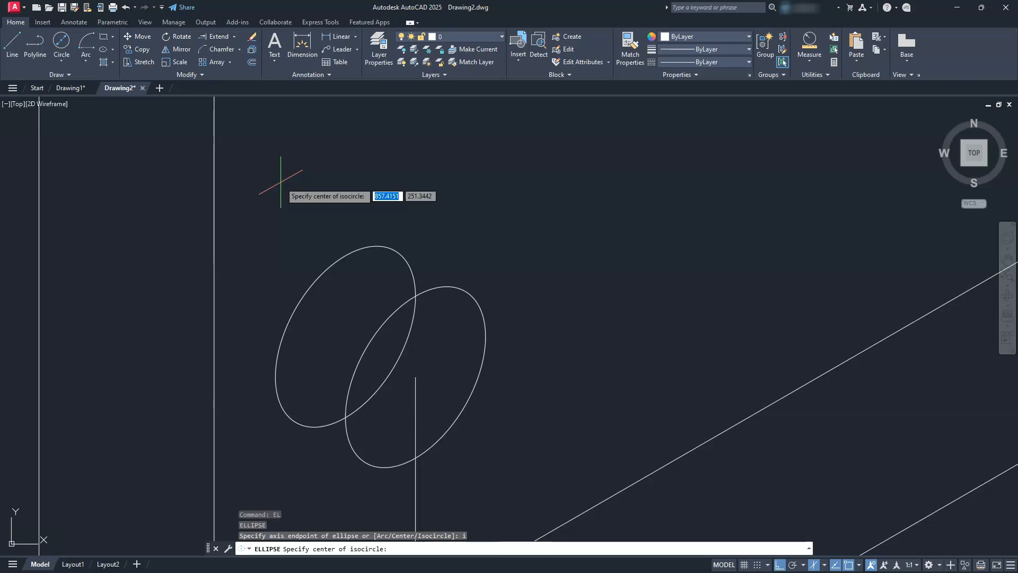
pyautogui.click(345, 336)
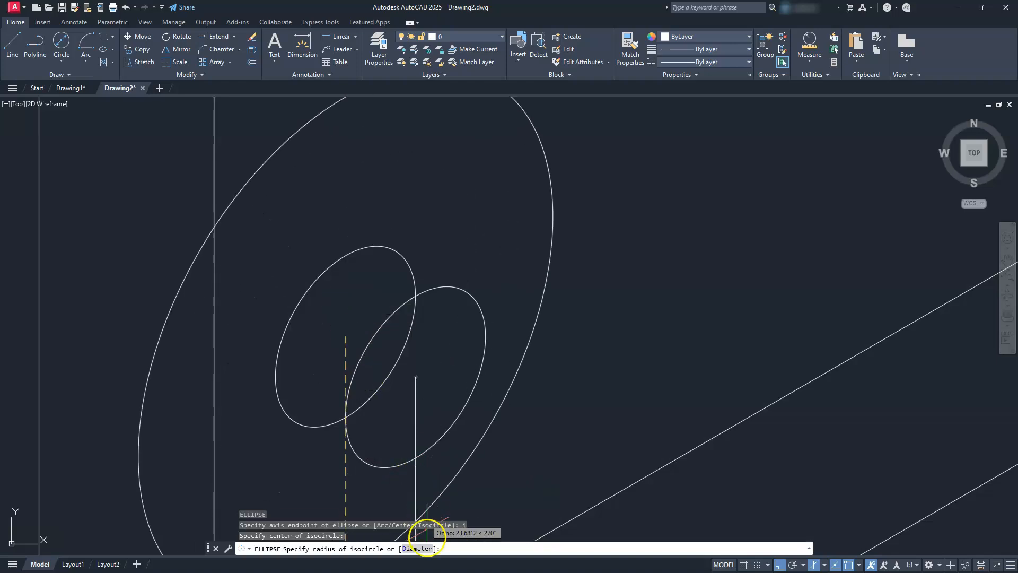
pyautogui.click(419, 549)
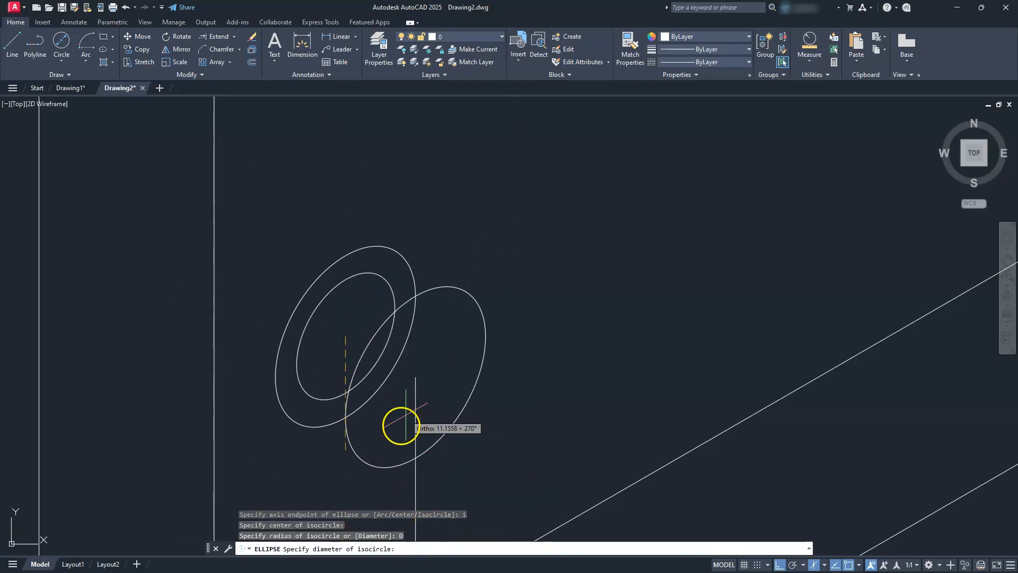
pyautogui.write('12')
pyautogui.press('Return')
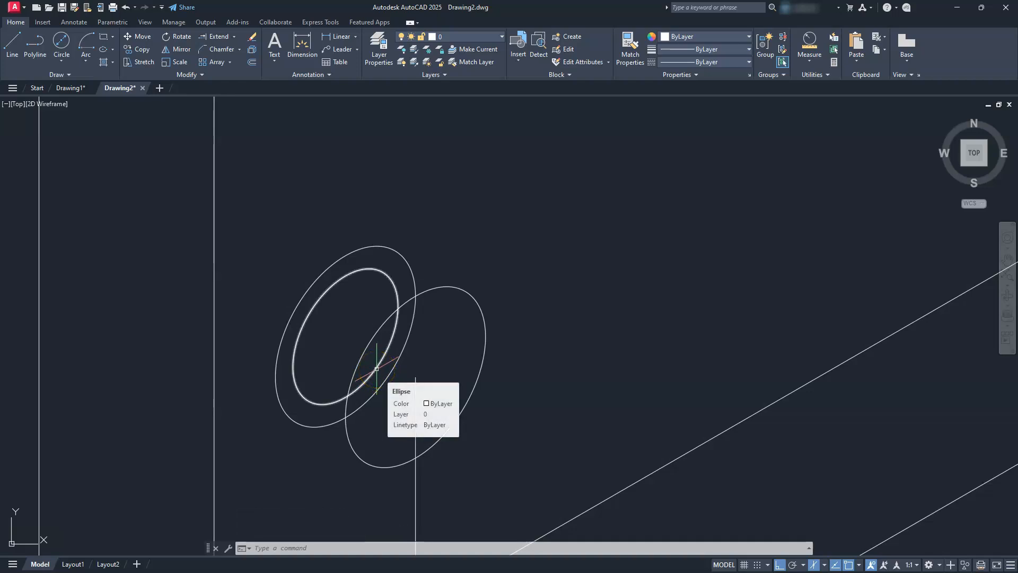
# - Copy the 12-diameter isocircle 8 units along the 150° axis, working in Isoplane Left
pyautogui.scroll(-2, 371, 363)
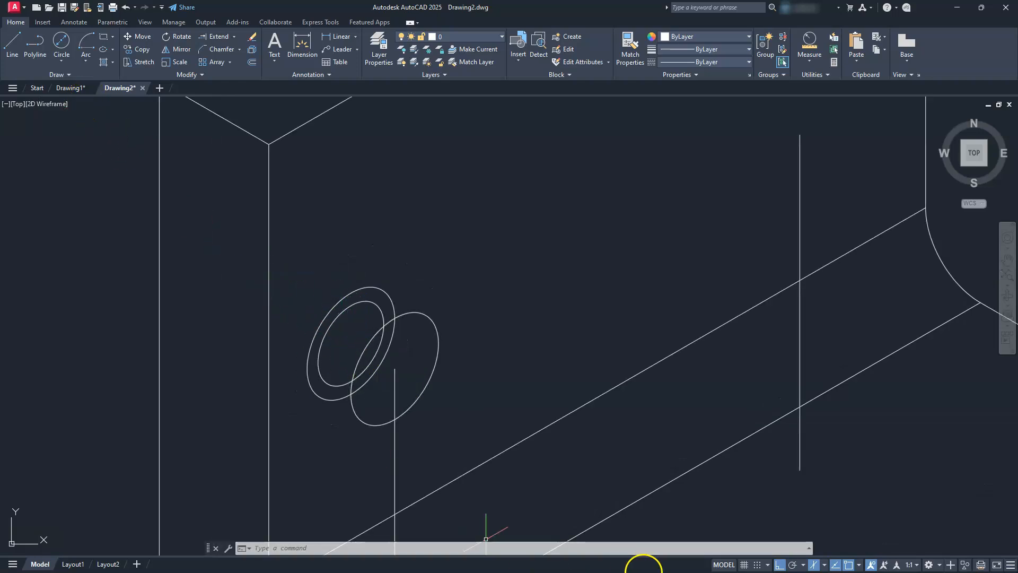
pyautogui.click(823, 566)
pyautogui.click(835, 513)
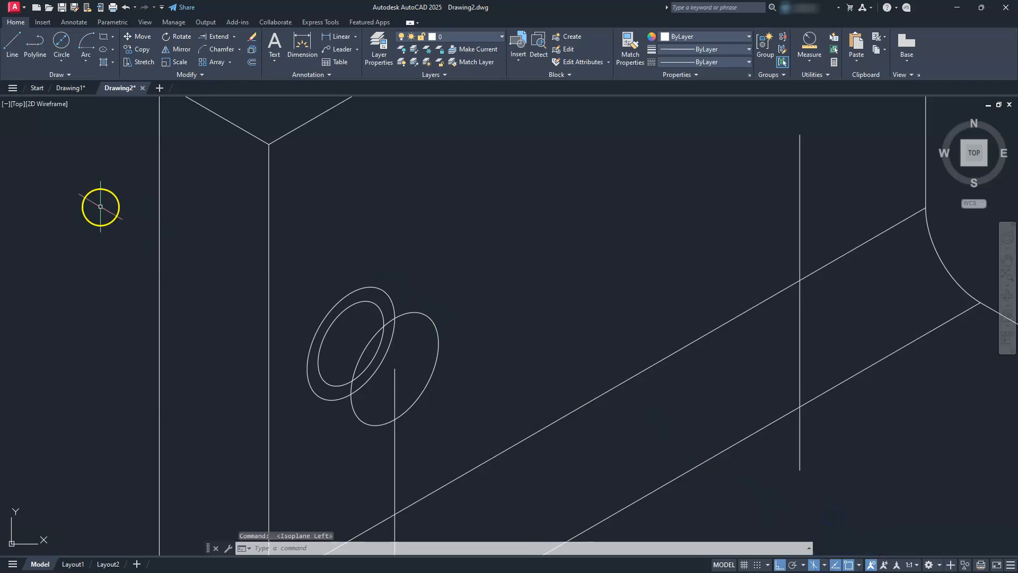
pyautogui.click(147, 51)
pyautogui.click(327, 334)
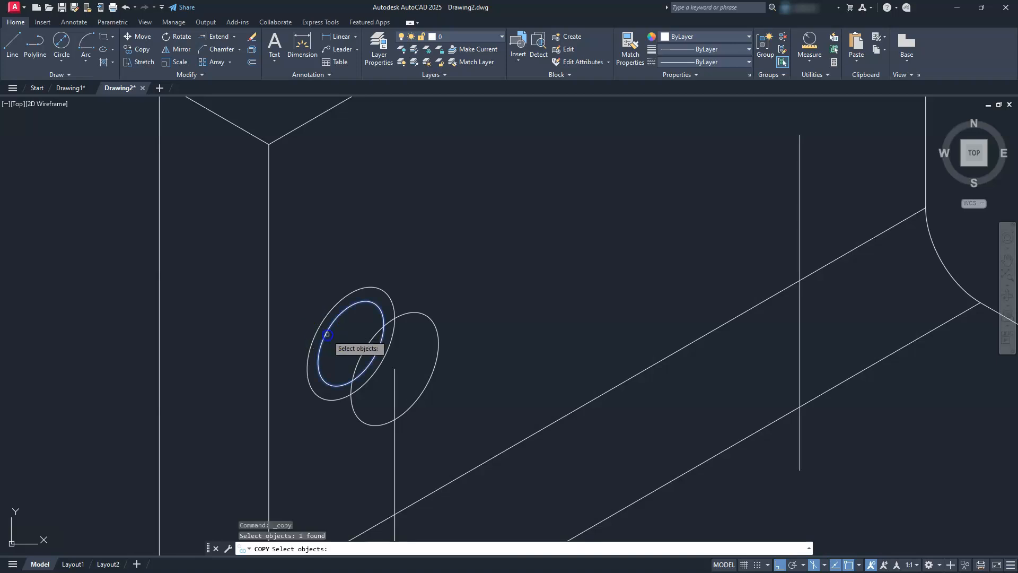
pyautogui.press('Return')
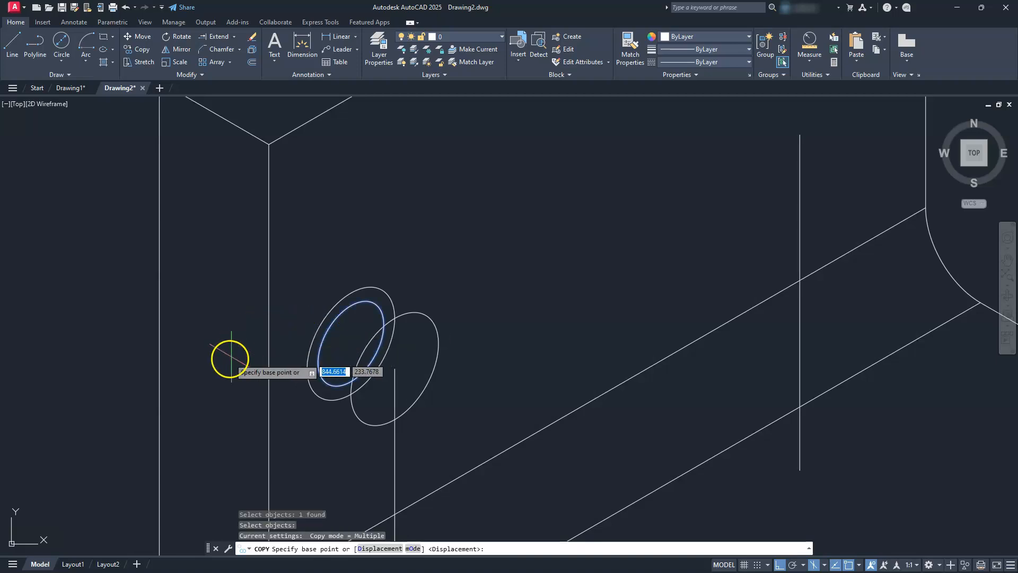
pyautogui.click(235, 366)
pyautogui.click(215, 344)
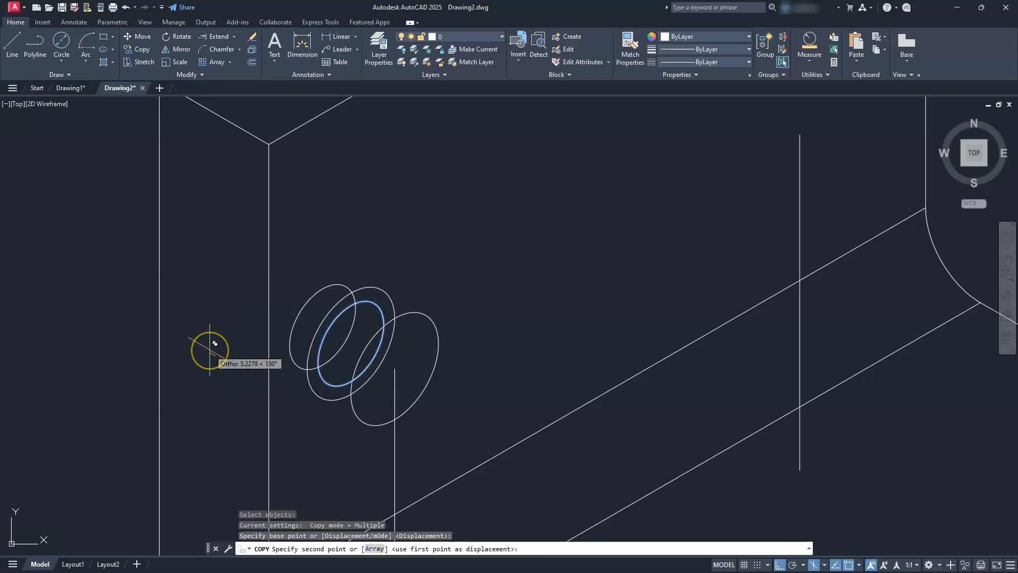
pyautogui.write('8')
pyautogui.press('Return')
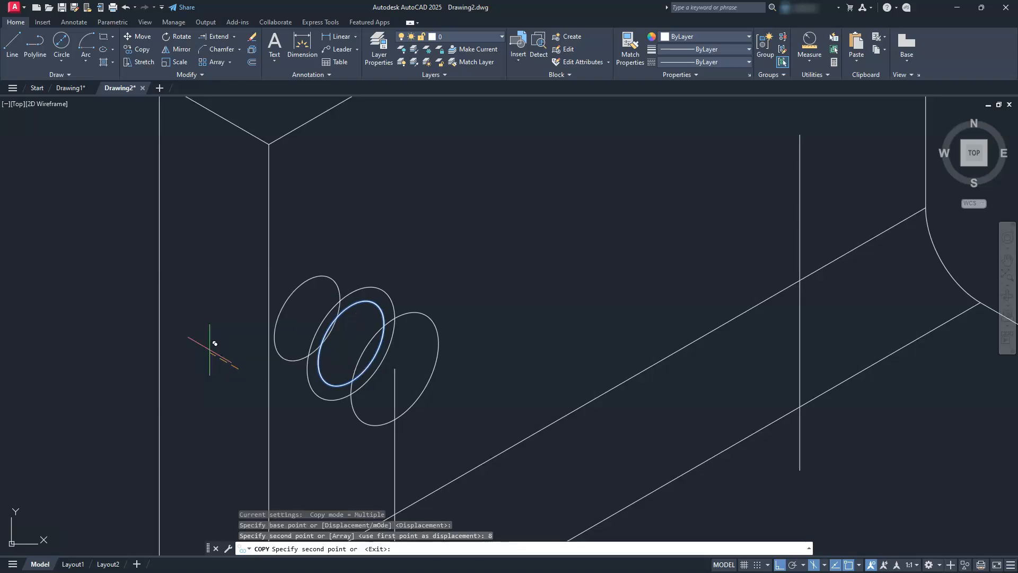
pyautogui.press('Escape')
pyautogui.press('Escape')
pyautogui.press('Escape')
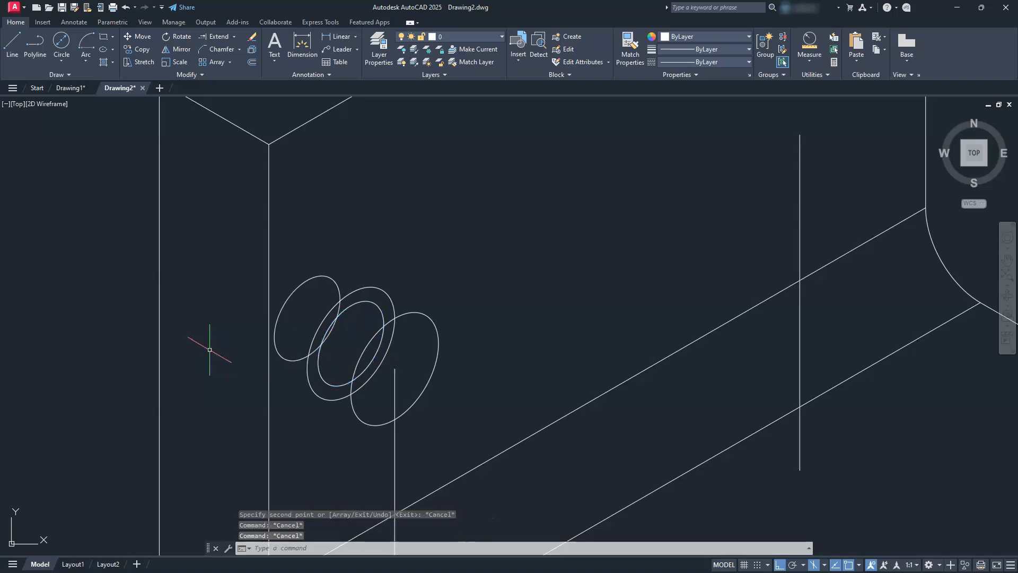
# - Delete the copy of the 12-diameter isocircle
pyautogui.moveTo(233, 171); pyautogui.dragTo(268, 226, button='middle')
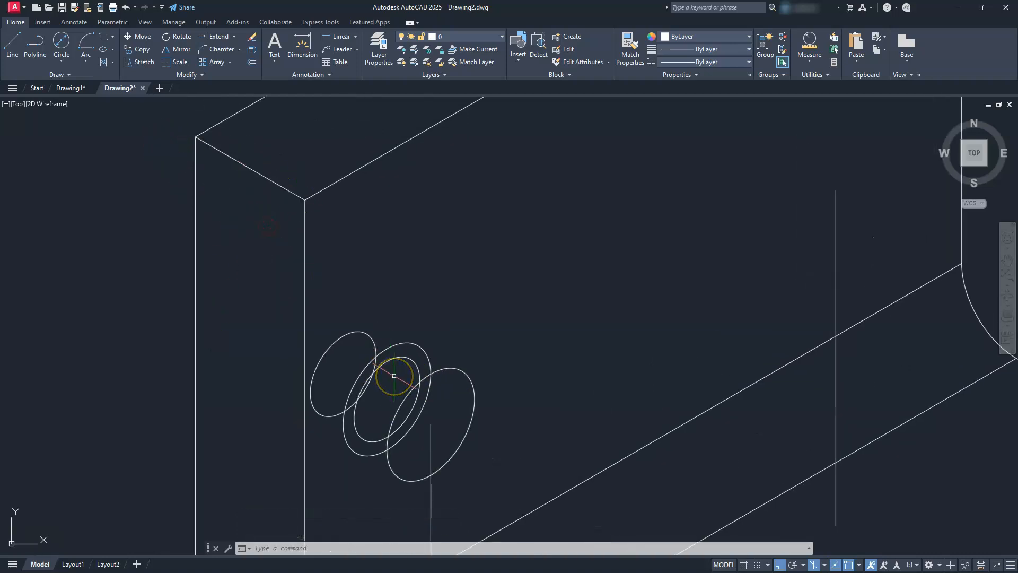
pyautogui.moveTo(439, 433); pyautogui.dragTo(421, 380, button='middle')
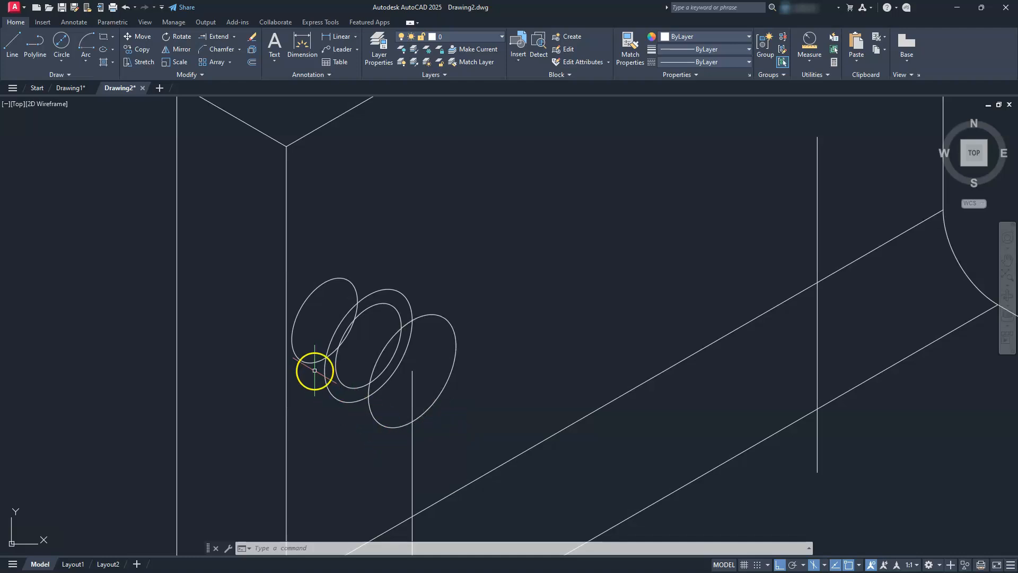
pyautogui.click(312, 366)
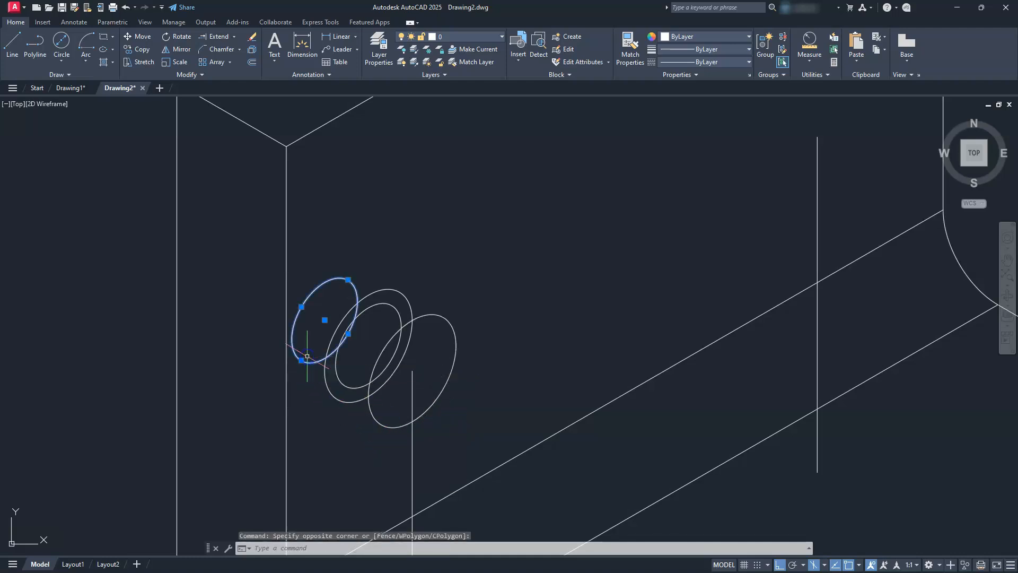
pyautogui.press('Delete')
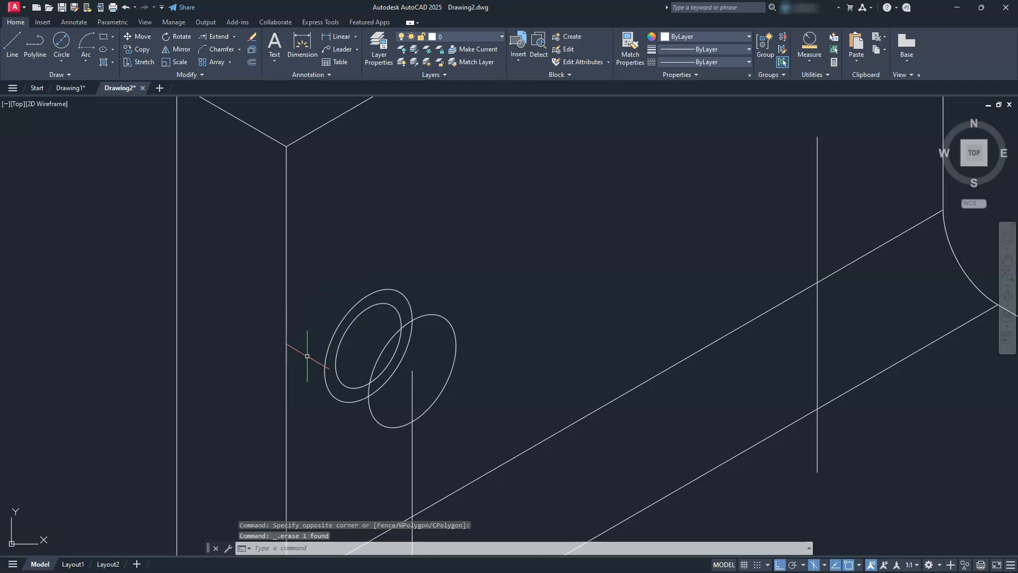
# - Trim away the portions of the two concentric isocircles that lie outside the original 16-diameter isocircle
pyautogui.click(234, 37)
pyautogui.click(223, 54)
pyautogui.scroll(2, 439, 410)
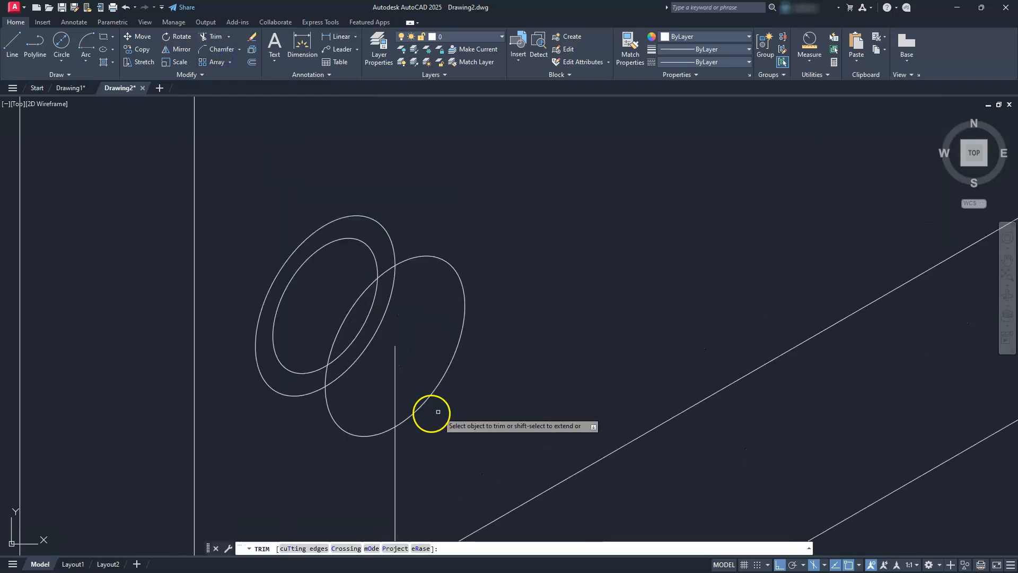
pyautogui.click(309, 416)
pyautogui.click(295, 351)
pyautogui.press('Return')
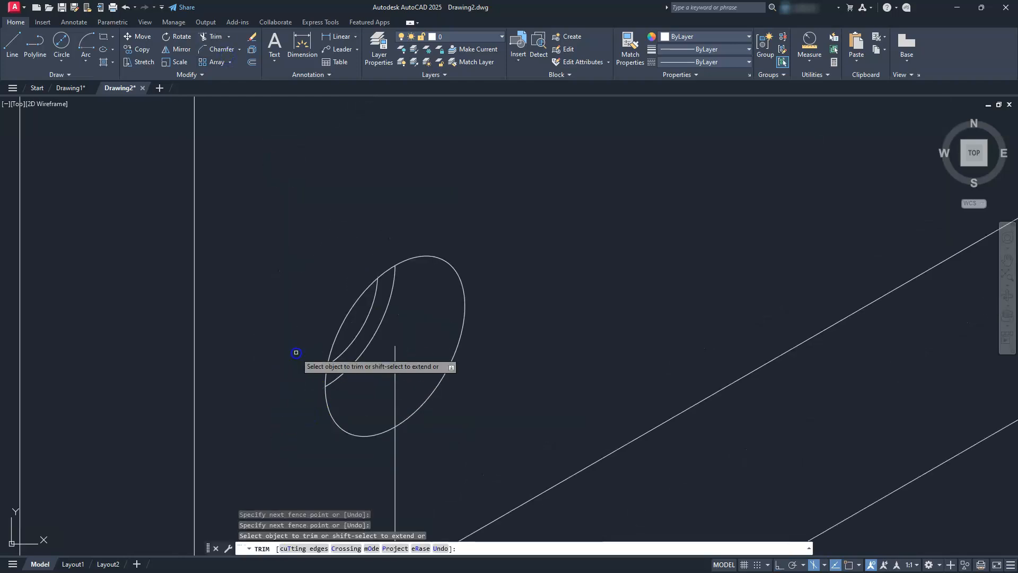
pyautogui.click(310, 450)
pyautogui.scroll(-2, 310, 451)
pyautogui.press('Escape')
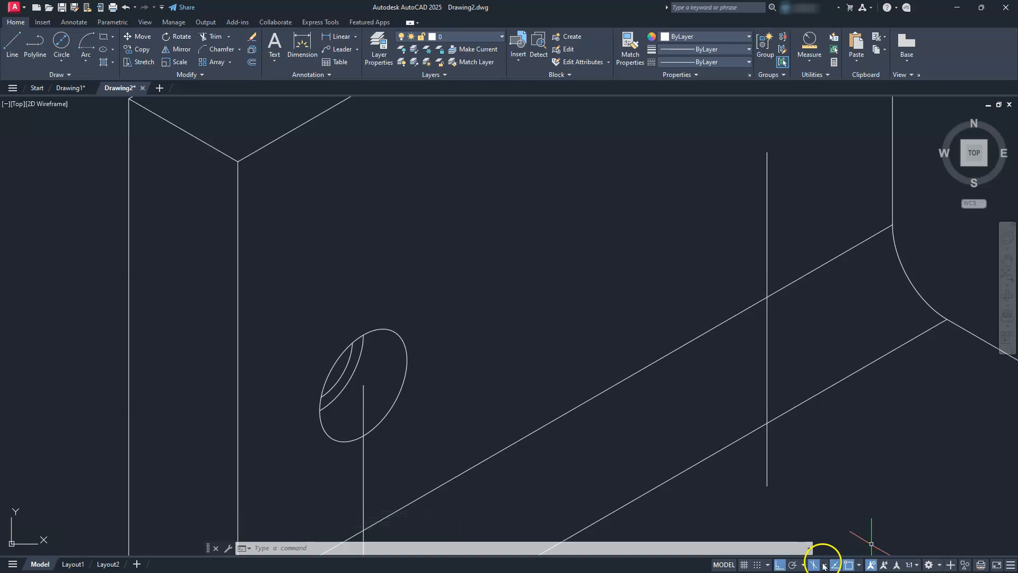
# - Copy the hole ellipse and its two inner arcs from the nearer vertical line's upper endpoint to the farther vertical line's upper endpoint
pyautogui.click(137, 53)
pyautogui.click(272, 247)
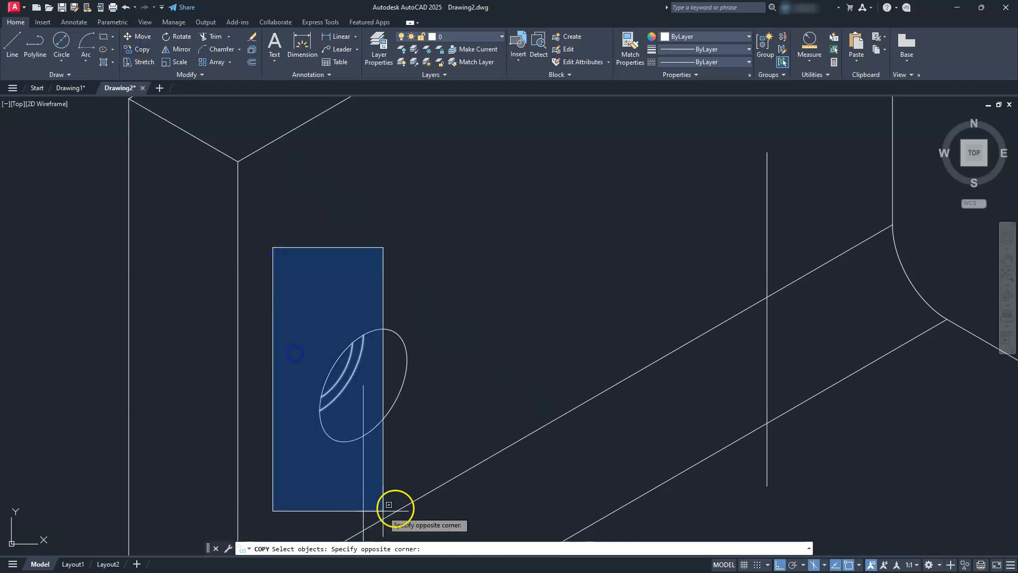
pyautogui.click(471, 519)
pyautogui.press('Return')
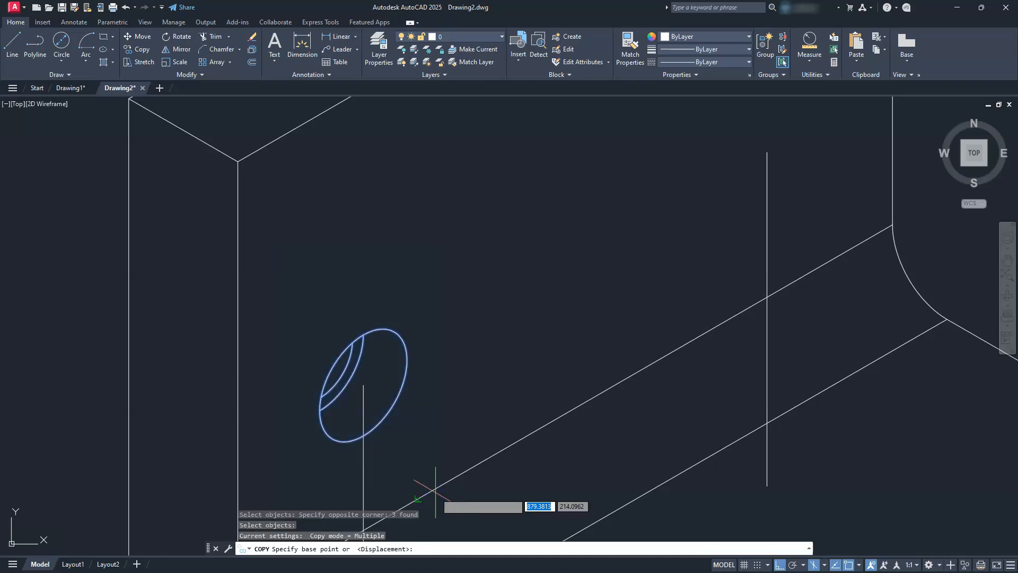
pyautogui.click(364, 383)
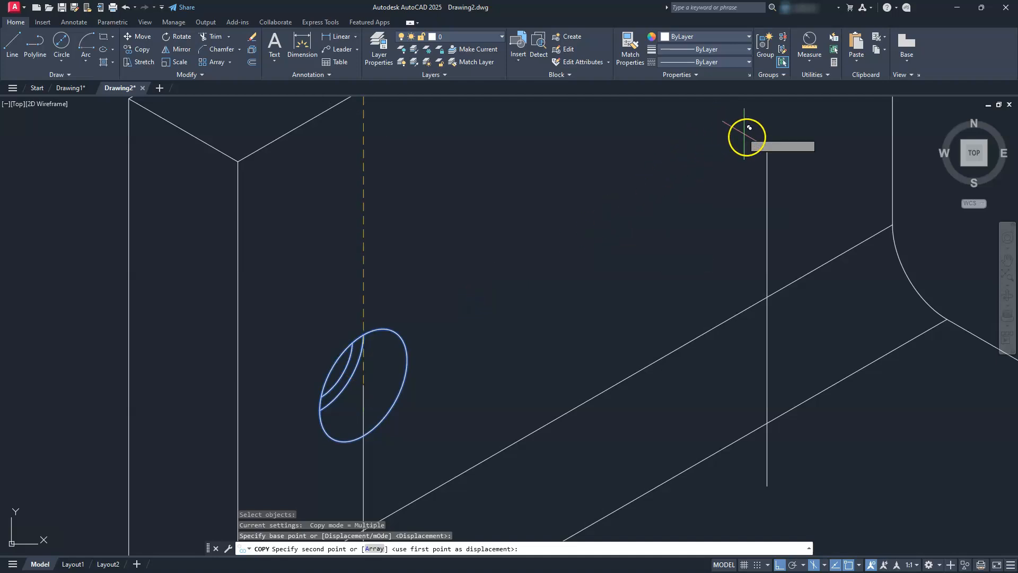
pyautogui.click(767, 152)
pyautogui.scroll(-5, 693, 286)
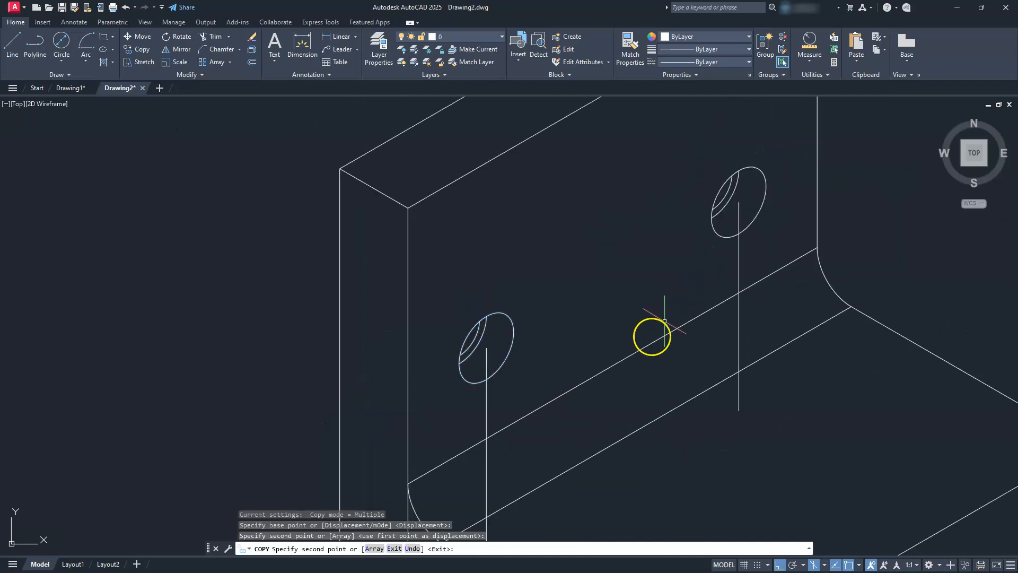
pyautogui.press('Escape')
pyautogui.press('Escape')
pyautogui.press('Escape')
pyautogui.scroll(-2, 545, 439)
pyautogui.scroll(2, 518, 375)
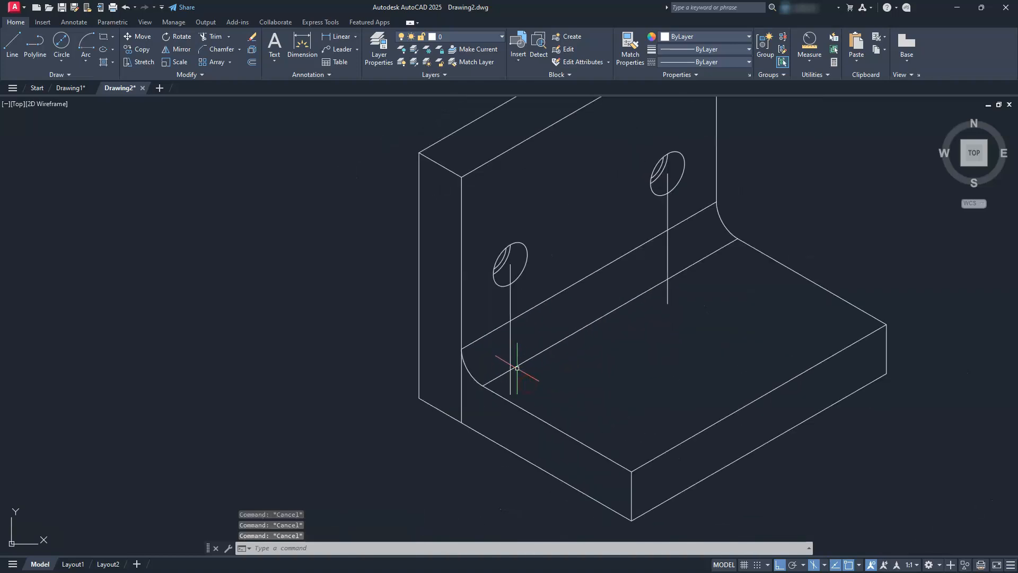
# - Delete the two vertical construction lines running down from the centres of the upright's holes
pyautogui.click(510, 357)
pyautogui.click(669, 253)
pyautogui.press('Delete')
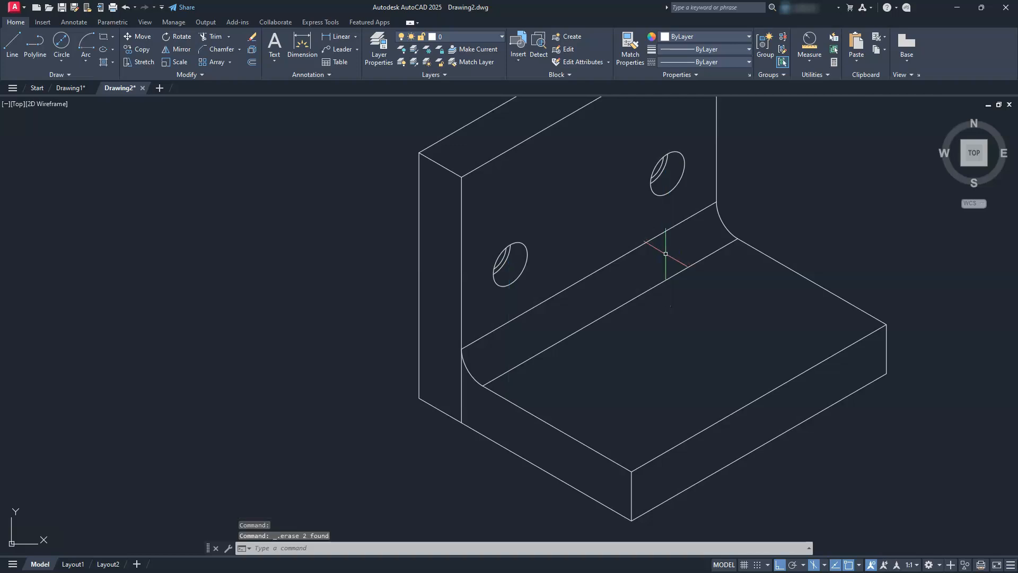
# - Trim away the leftover vertical line segment below the rounded inner corner on the bracket's near end face
pyautogui.click(206, 35)
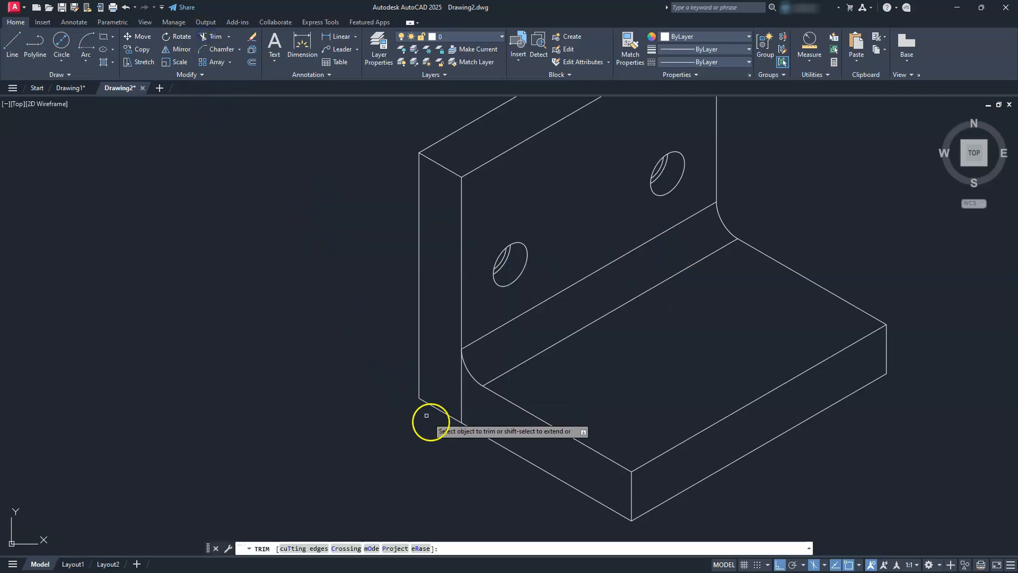
pyautogui.click(461, 402)
pyautogui.moveTo(461, 401); pyautogui.dragTo(418, 479, button='middle')
pyautogui.press('Escape')
pyautogui.press('Escape')
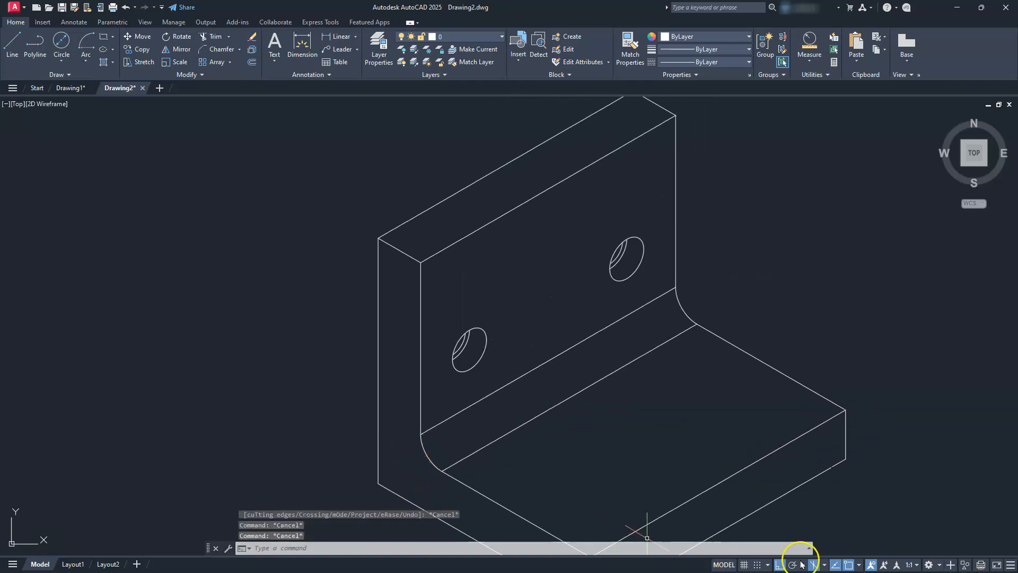
# - Draw a 30-radius isocircle in Isoplane Right, centred on the midpoint of the upright's front top edge
pyautogui.click(823, 567)
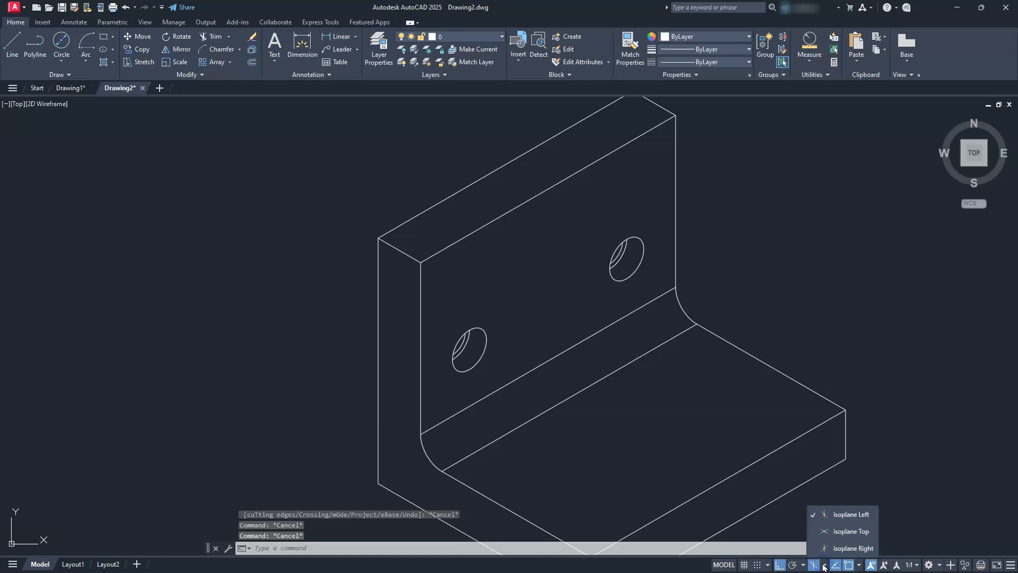
pyautogui.click(837, 547)
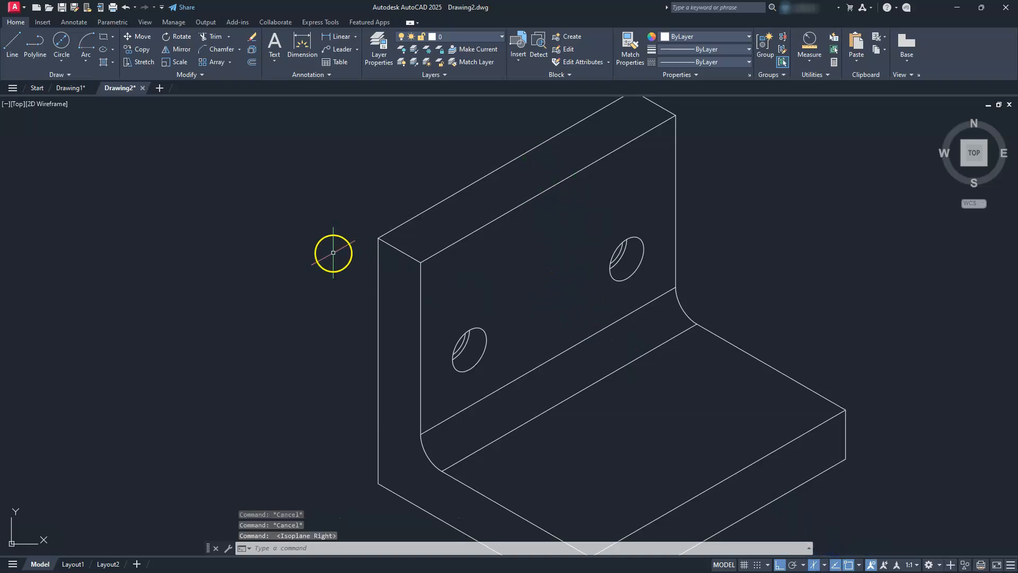
pyautogui.write('EL')
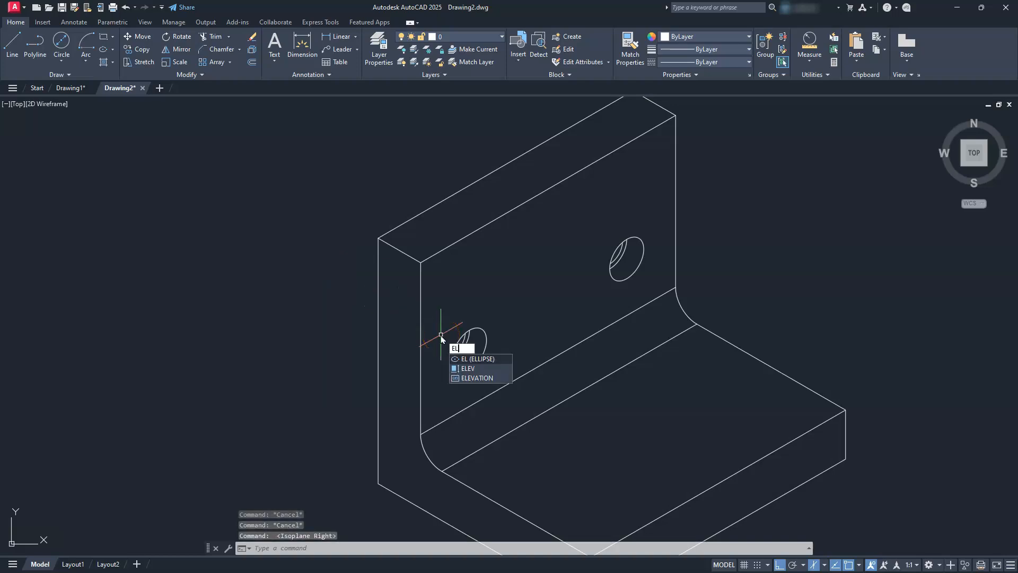
pyautogui.press('Return')
pyautogui.write('i')
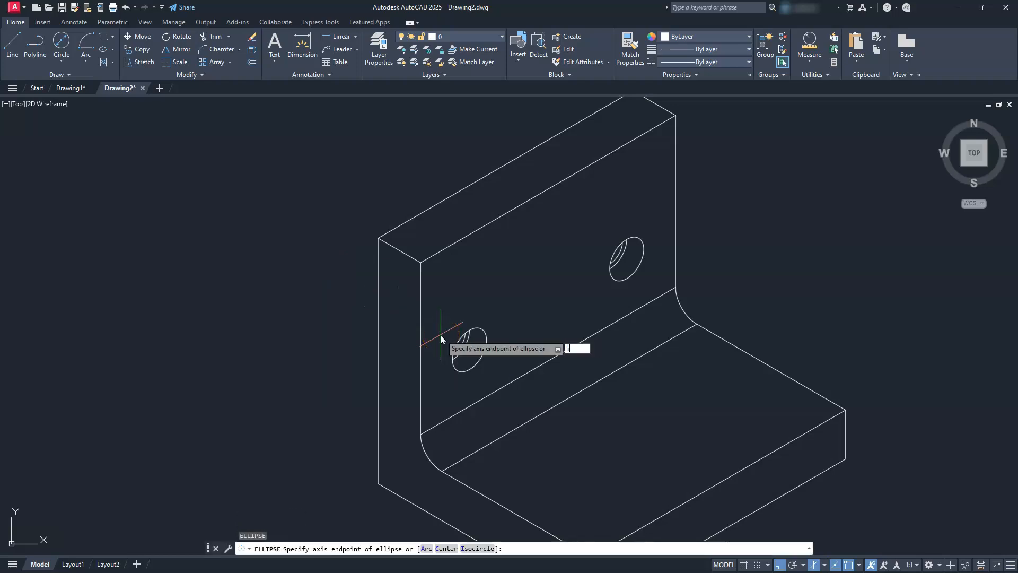
pyautogui.press('Return')
pyautogui.click(542, 189)
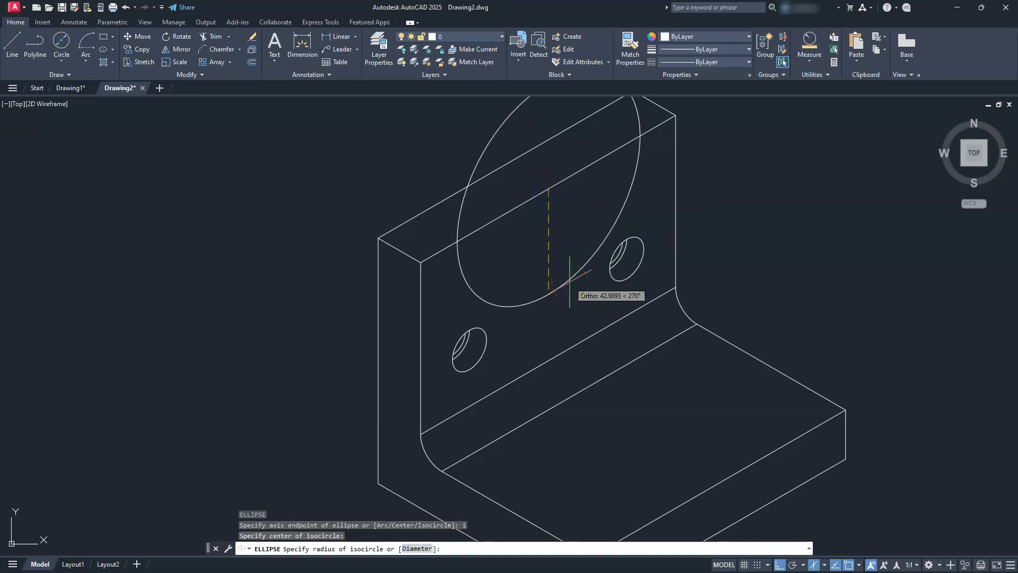
pyautogui.write('30')
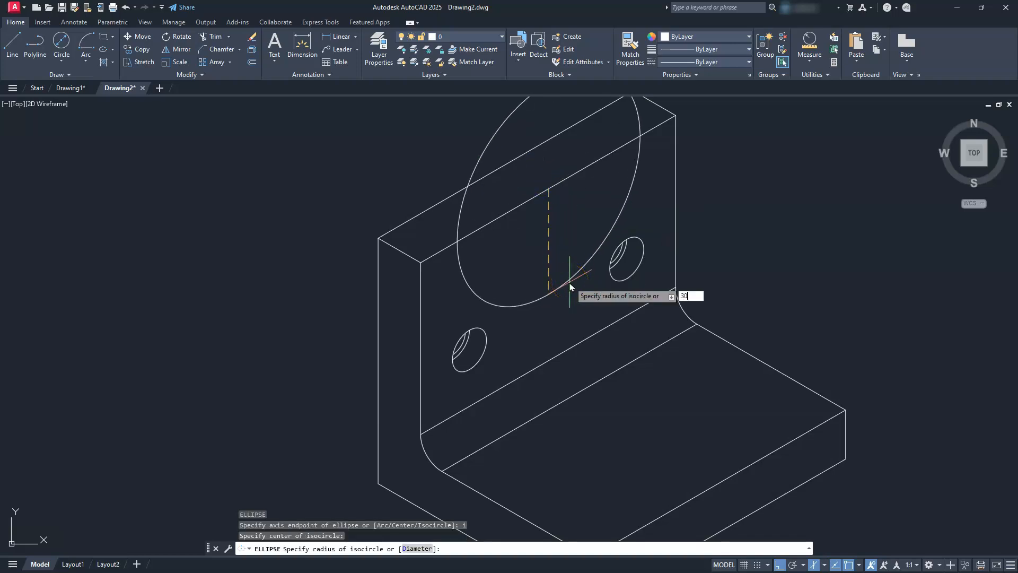
pyautogui.press('Return')
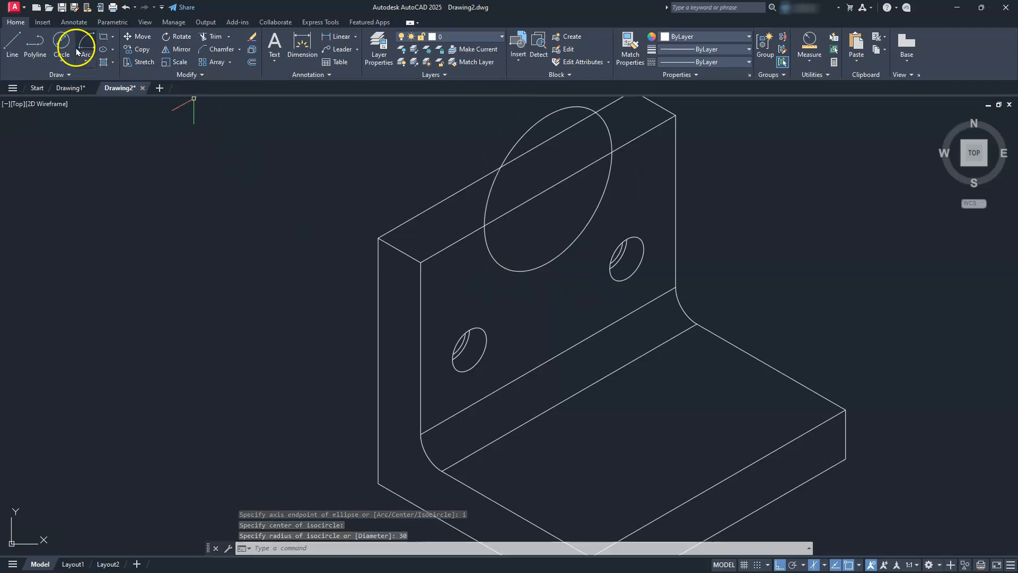
# - Copy the 30-radius isocircle from the front to the back corner of the upright's near top edge, 20 units along 150°
pyautogui.click(139, 48)
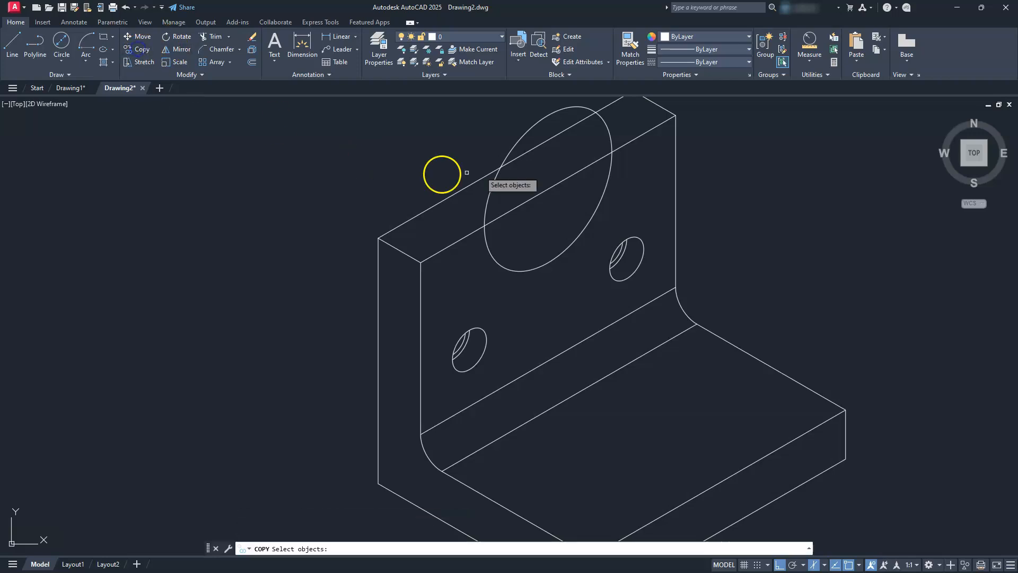
pyautogui.click(531, 126)
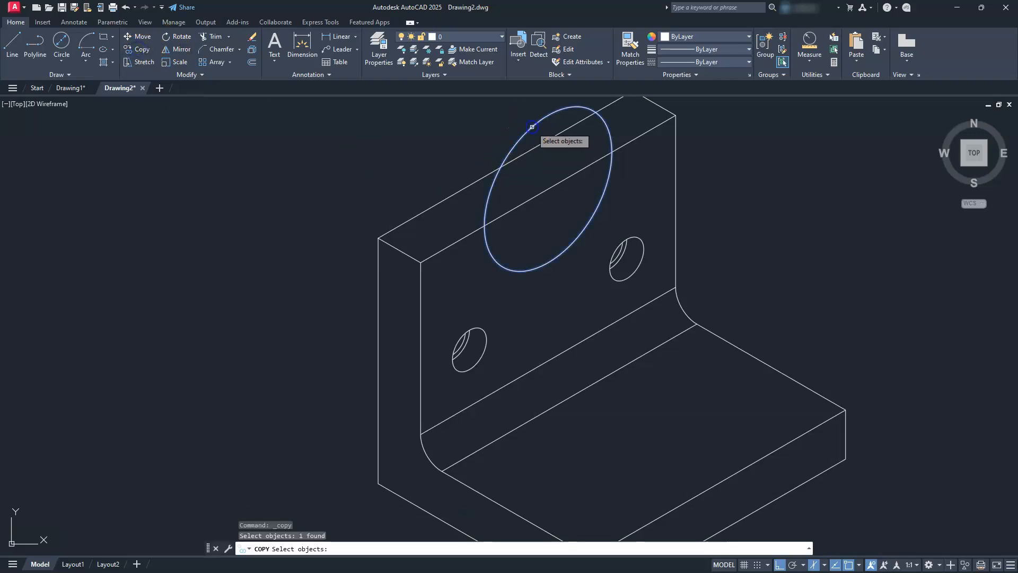
pyautogui.press('Return')
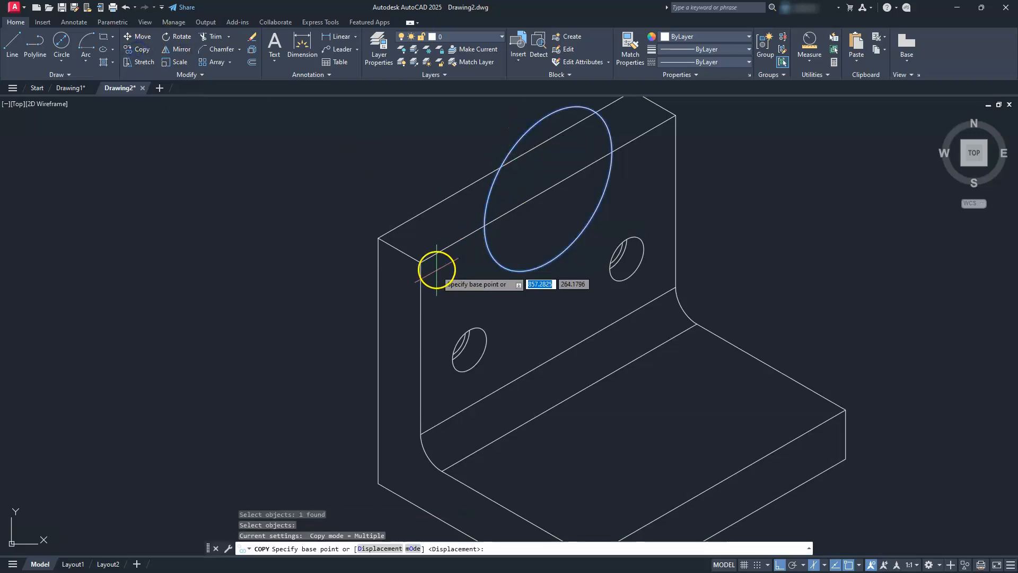
pyautogui.click(421, 261)
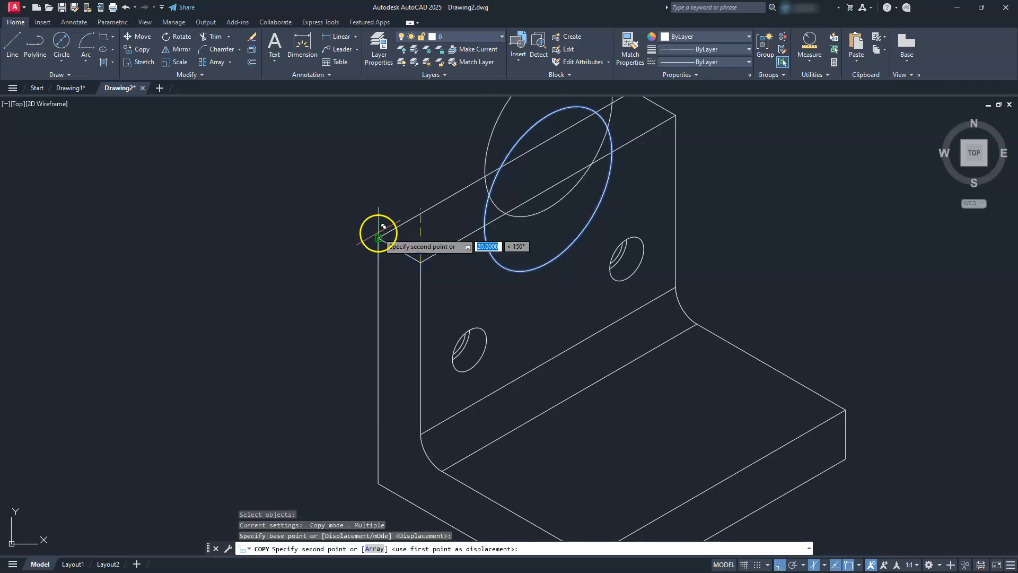
pyautogui.click(378, 238)
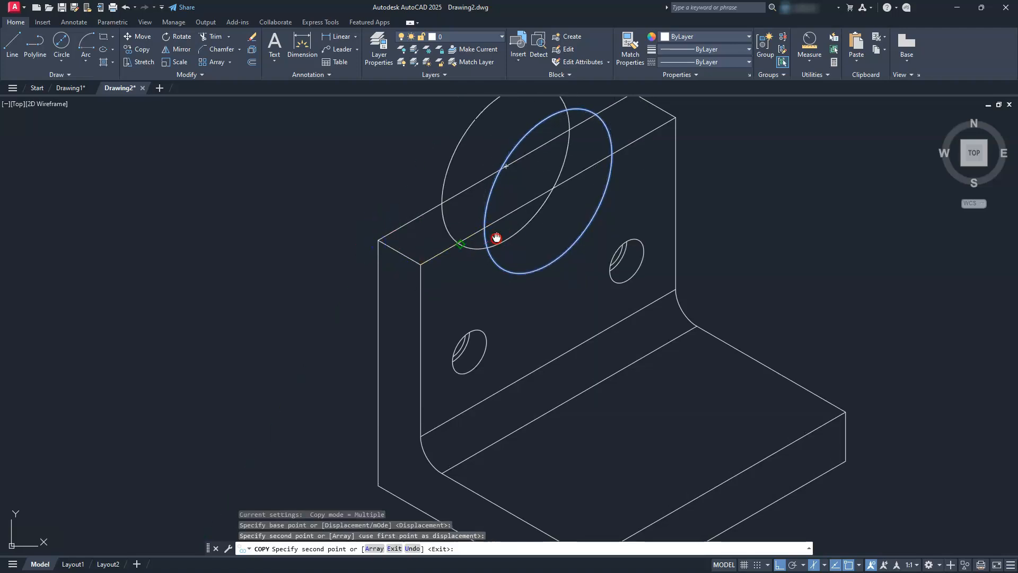
pyautogui.moveTo(495, 236); pyautogui.dragTo(438, 318, button='middle')
pyautogui.press('Escape')
pyautogui.press('Escape')
pyautogui.press('Escape')
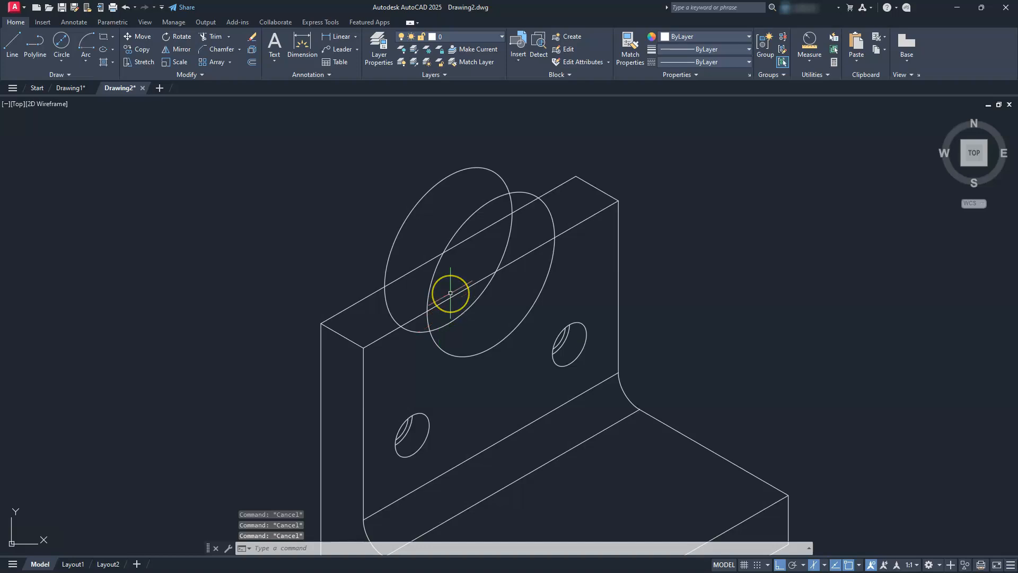
# - Draw a line across the upright's top face joining the near intersections of the two large isocircles with the back and front top edges
pyautogui.press('Return')
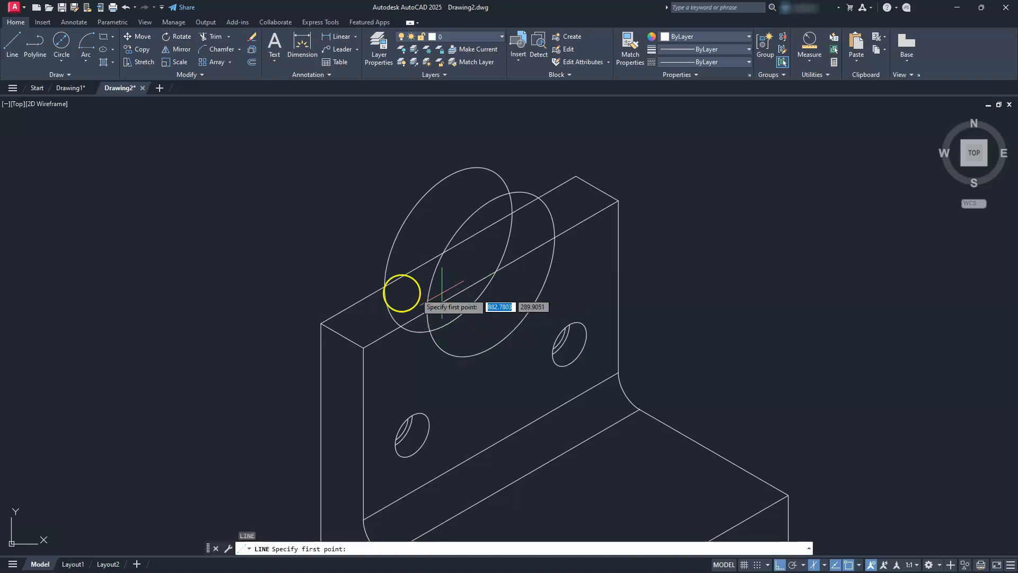
pyautogui.click(386, 288)
pyautogui.scroll(5, 385, 288)
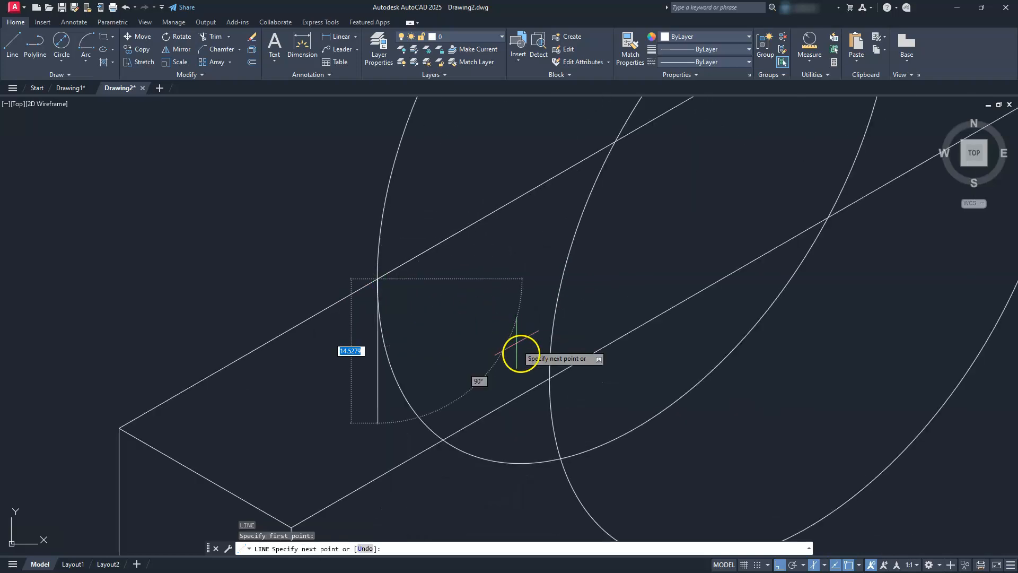
pyautogui.click(550, 378)
pyautogui.scroll(-2, 551, 378)
pyautogui.press('Escape')
pyautogui.press('Escape')
pyautogui.press('Escape')
pyautogui.press('Escape')
# - Copy the upright's far short top edge from its front corner to the front isocircle's far intersection with the front top edge
pyautogui.scroll(-2, 550, 378)
pyautogui.moveTo(556, 361); pyautogui.dragTo(496, 379, button='middle')
pyautogui.click(764, 204)
pyautogui.click(742, 209)
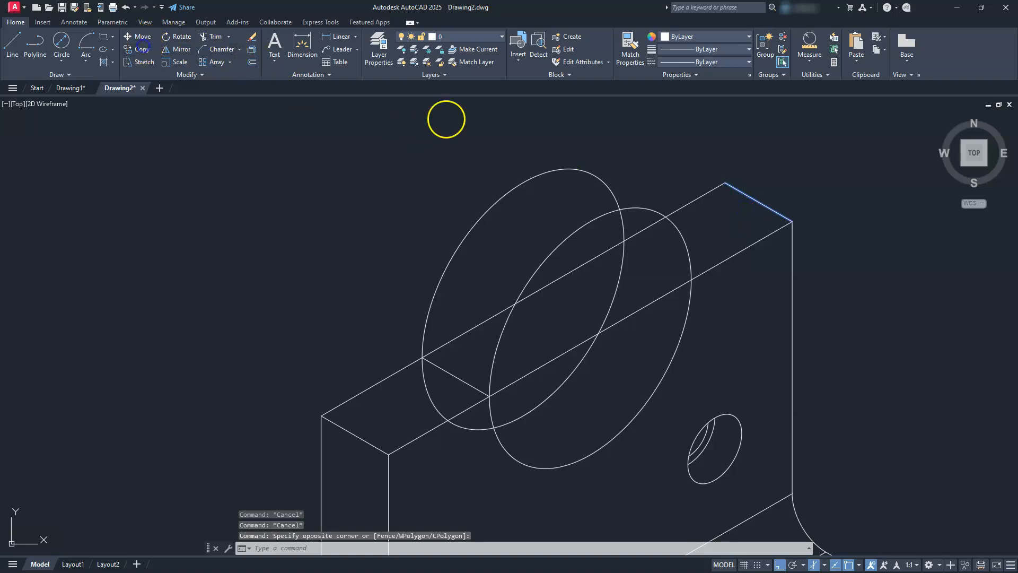
pyautogui.click(142, 49)
pyautogui.click(792, 221)
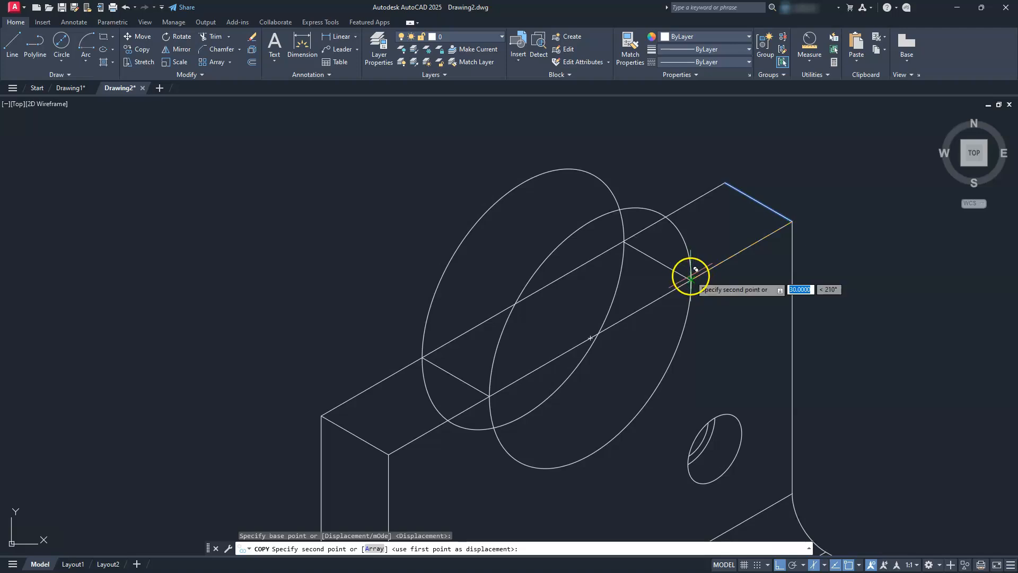
pyautogui.click(691, 279)
pyautogui.press('Escape')
pyautogui.press('Escape')
pyautogui.press('Escape')
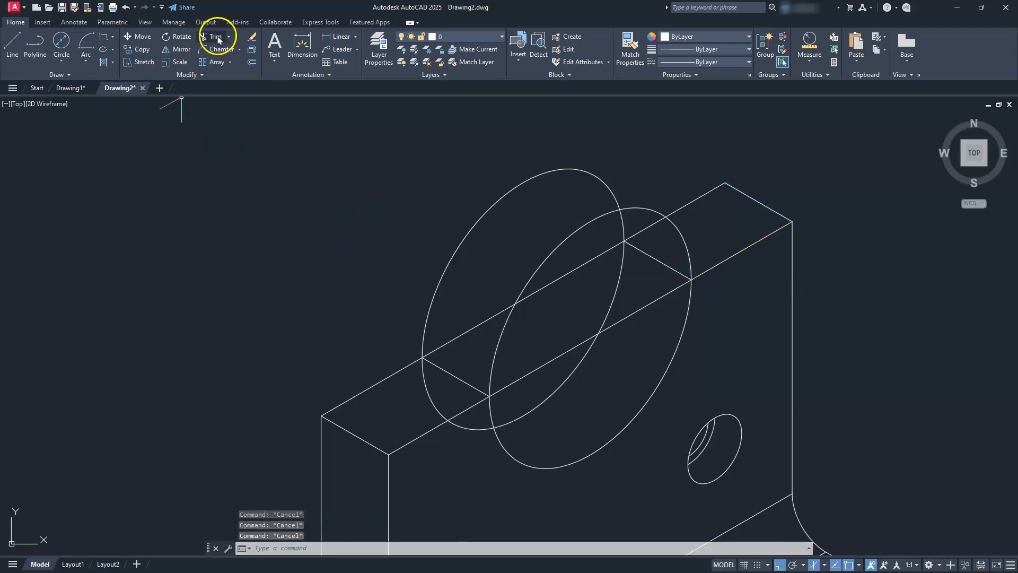
# - Trim away the portions of both large isocircles that lie above the upright's top edges
pyautogui.click(522, 185)
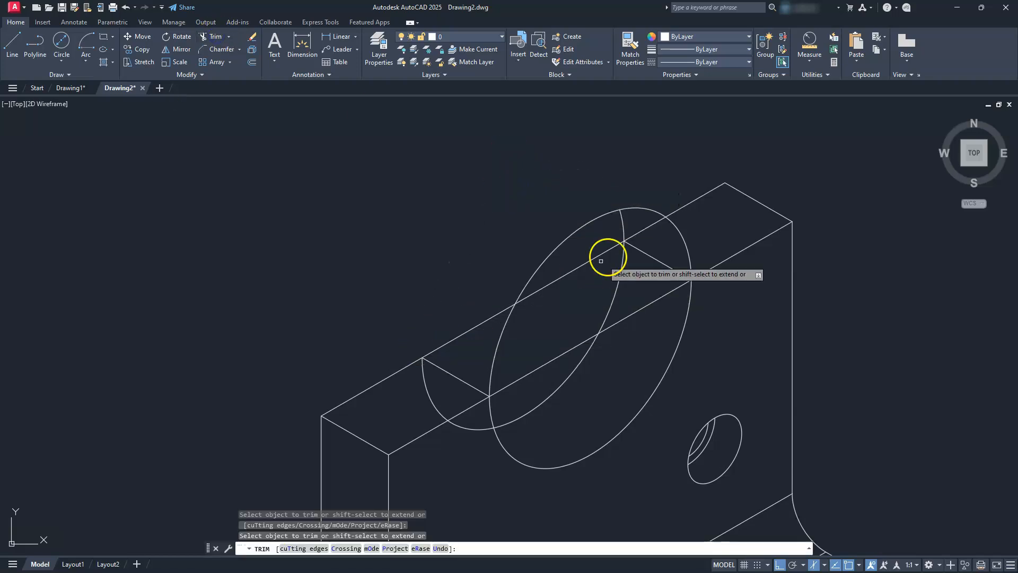
pyautogui.click(622, 220)
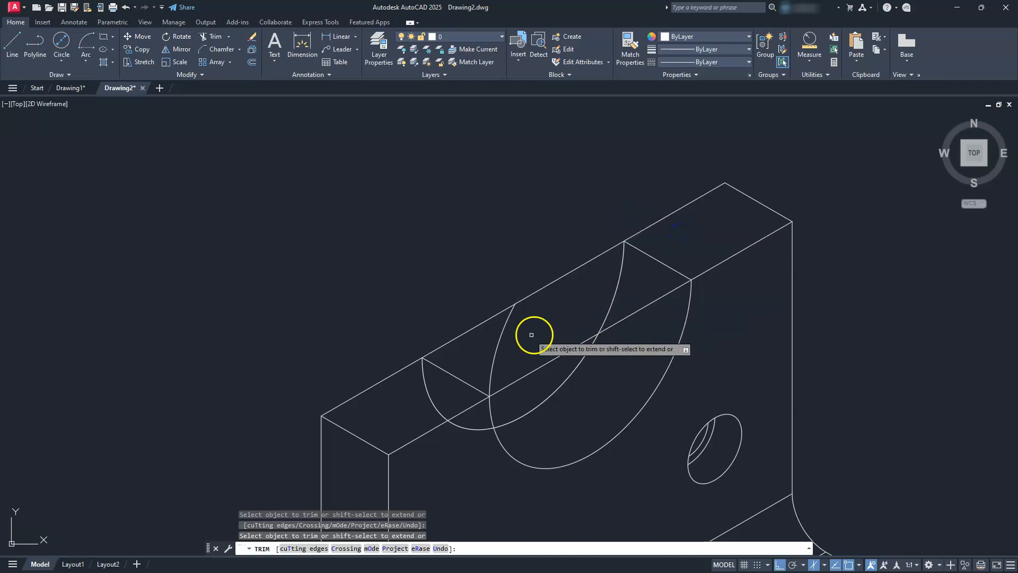
pyautogui.click(502, 324)
# - Trim the upright's back and front top edges between the two short cross lines to open the semicircular notch
pyautogui.moveTo(511, 337); pyautogui.dragTo(466, 247, button='middle')
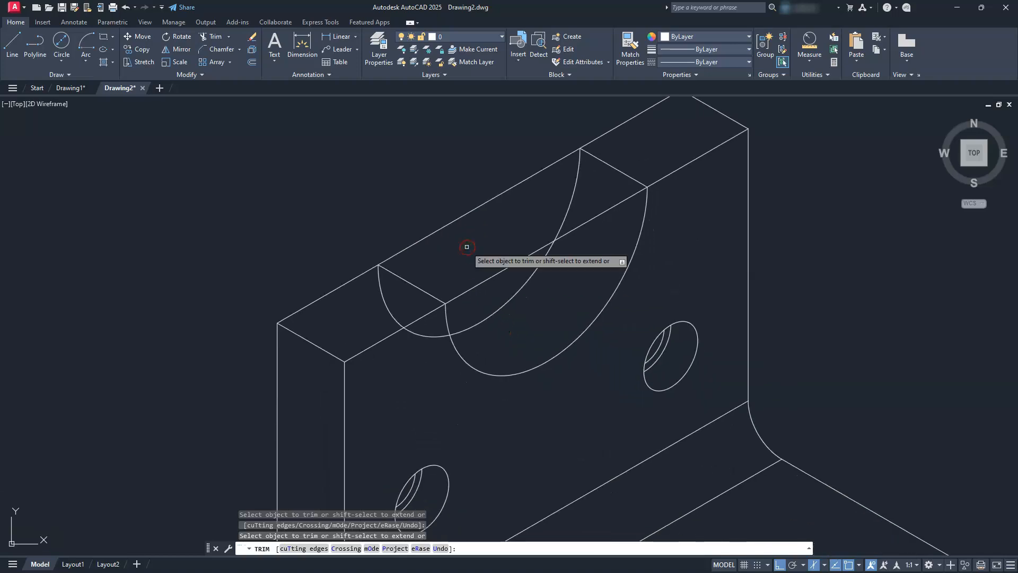
pyautogui.click(555, 168)
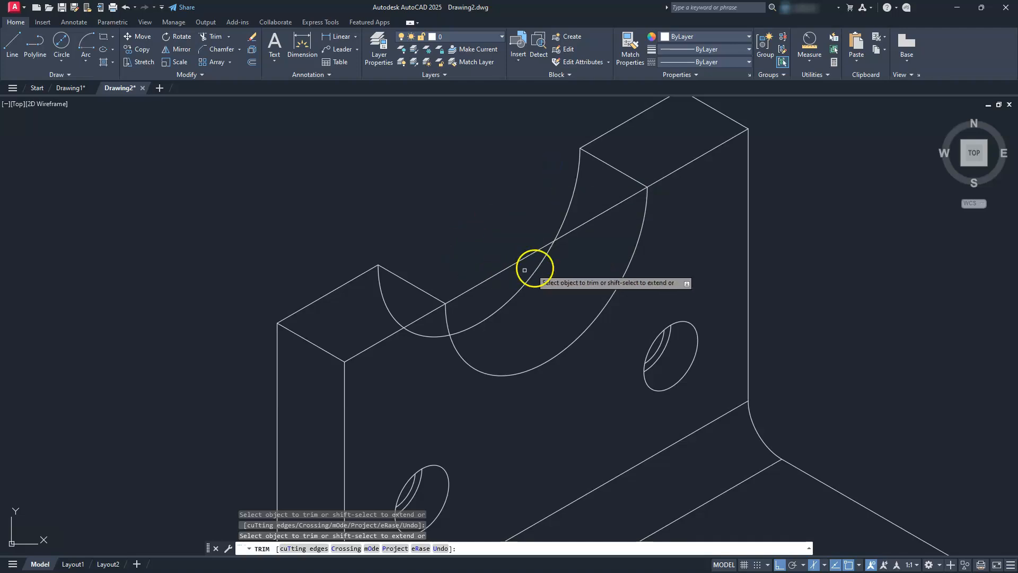
pyautogui.click(492, 269)
pyautogui.click(485, 288)
pyautogui.press('Return')
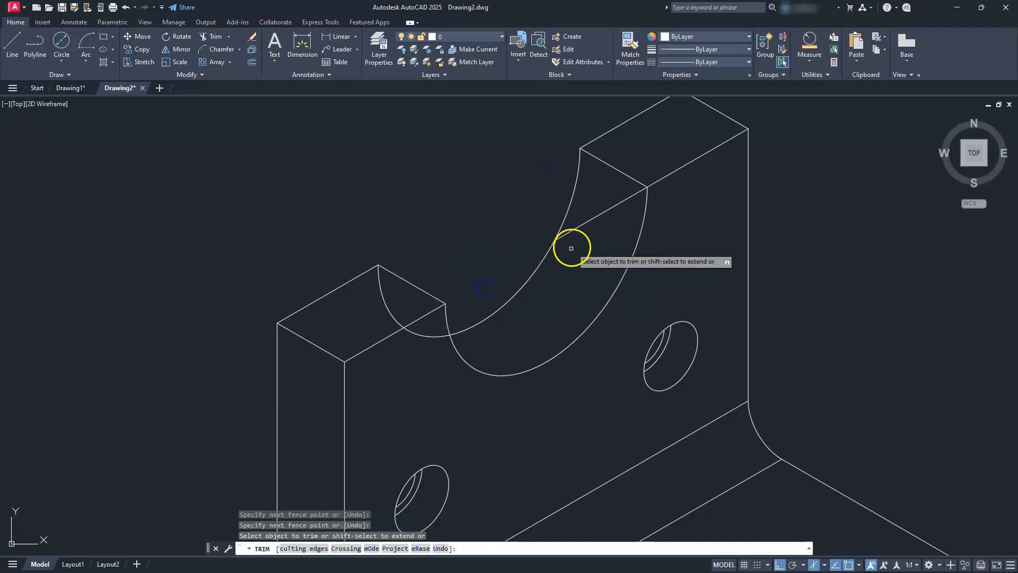
pyautogui.click(587, 222)
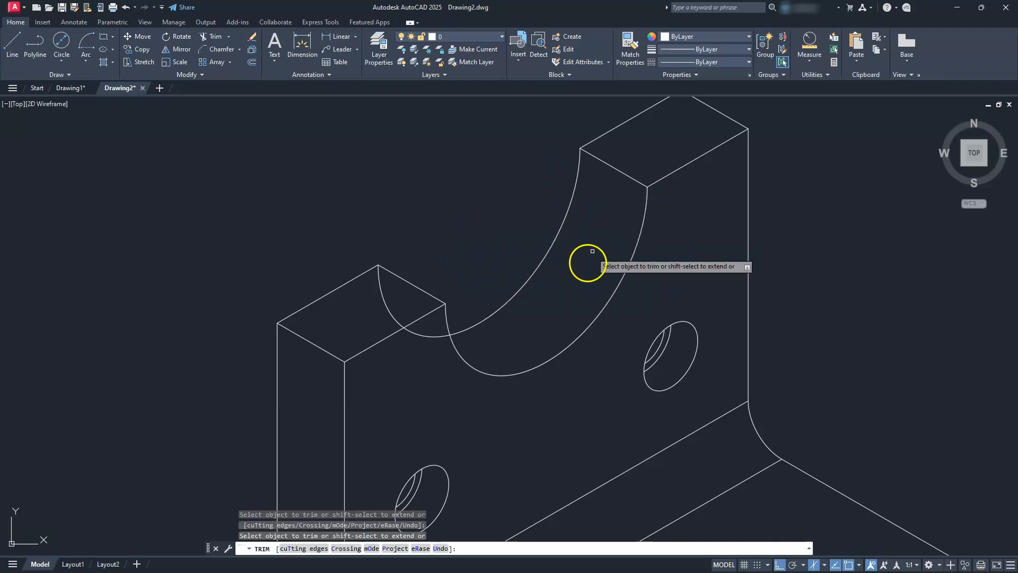
# - Trim away the portions of the notch's back arc that are hidden behind the upright's front face
pyautogui.click(384, 284)
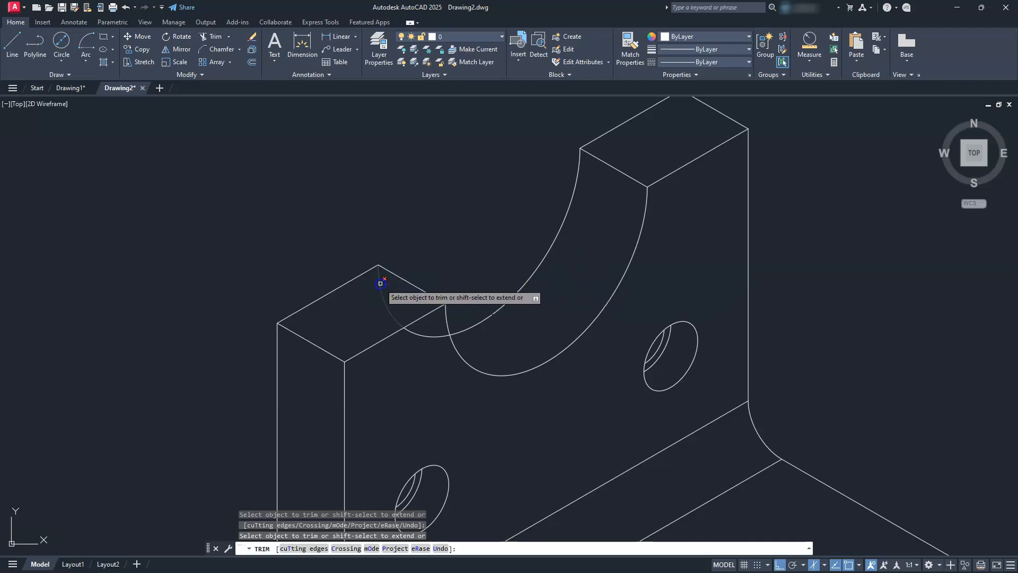
pyautogui.click(430, 335)
pyautogui.scroll(-2, 343, 202)
pyautogui.scroll(-1, 343, 202)
pyautogui.press('Escape')
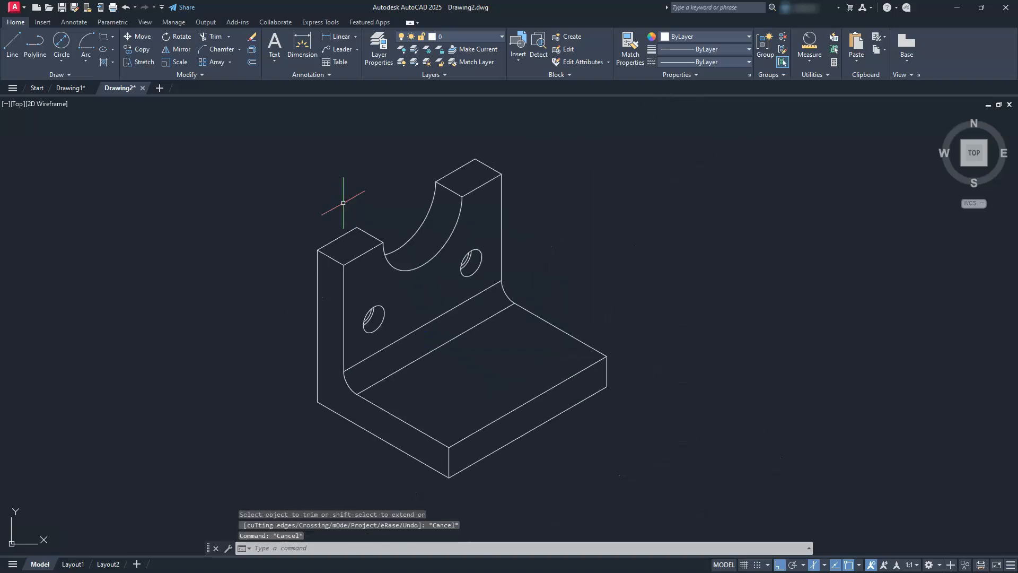
# - Copy the upright's two outer short top edges 20 along the upright's length in both directions
pyautogui.scroll(2, 343, 202)
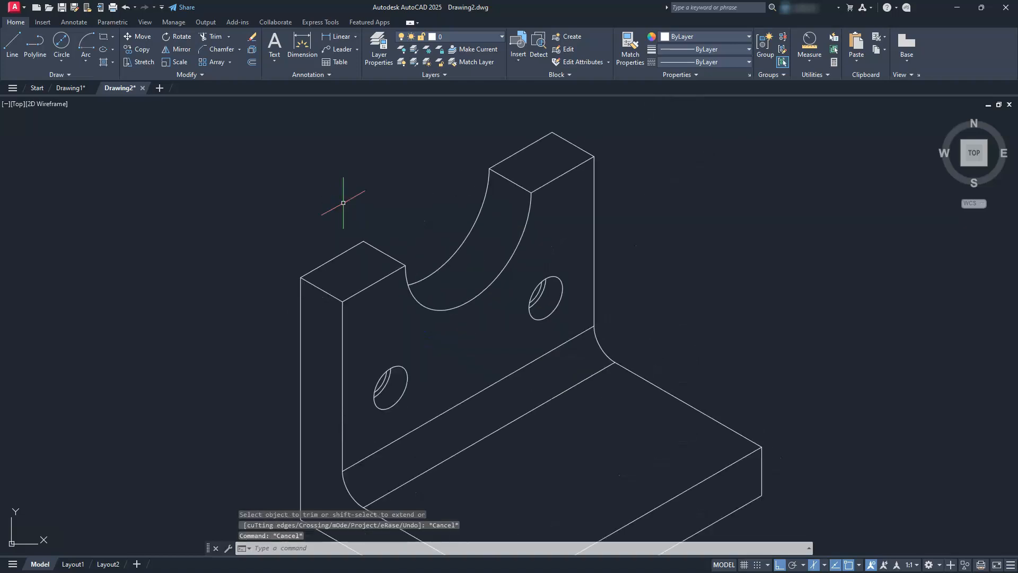
pyautogui.moveTo(516, 343)
pyautogui.mouseDown(button='middle')
pyautogui.moveTo(484, 264)
pyautogui.moveTo(472, 314)
pyautogui.mouseUp(button='middle')
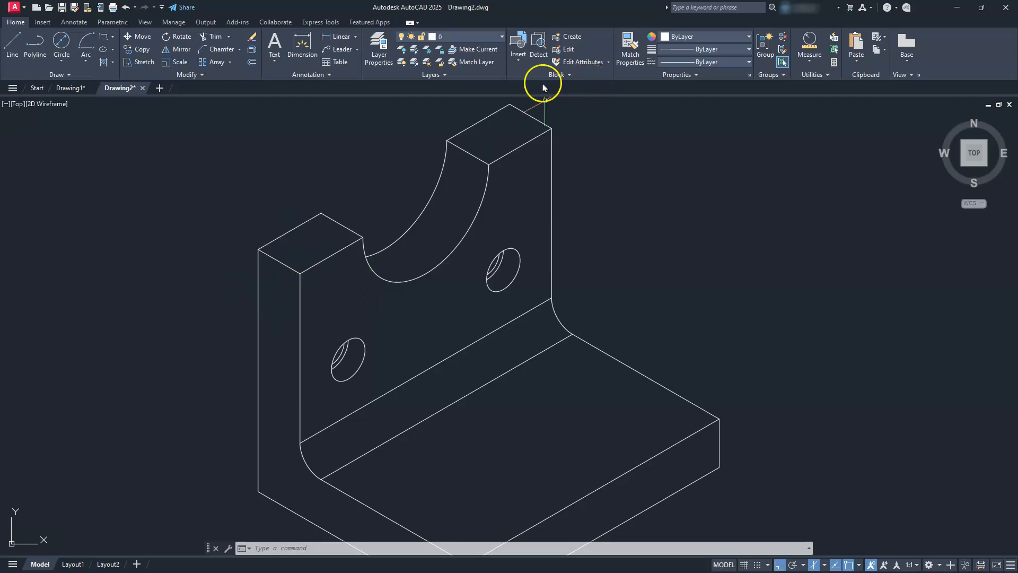
pyautogui.click(139, 49)
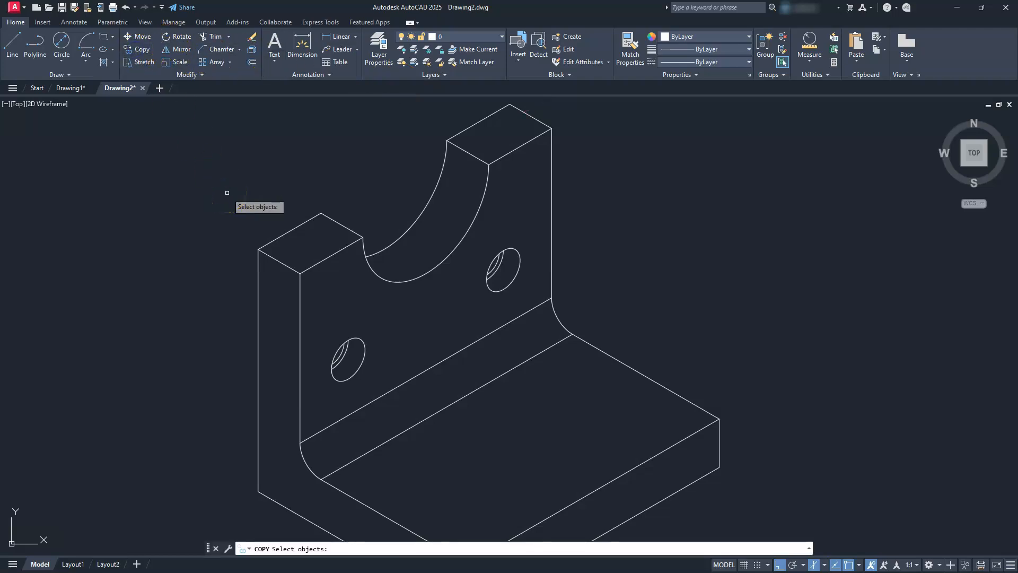
pyautogui.click(282, 263)
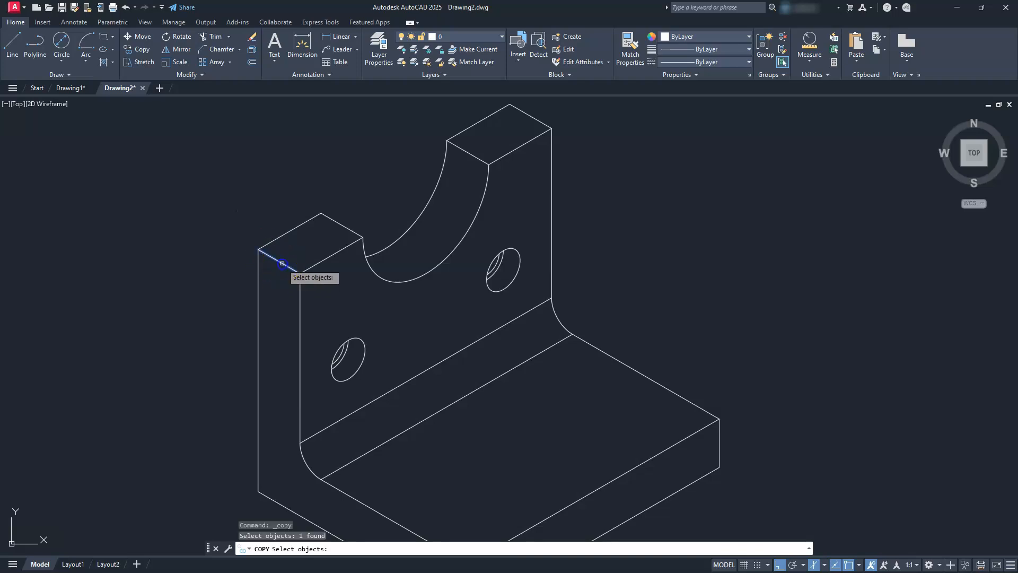
pyautogui.click(535, 118)
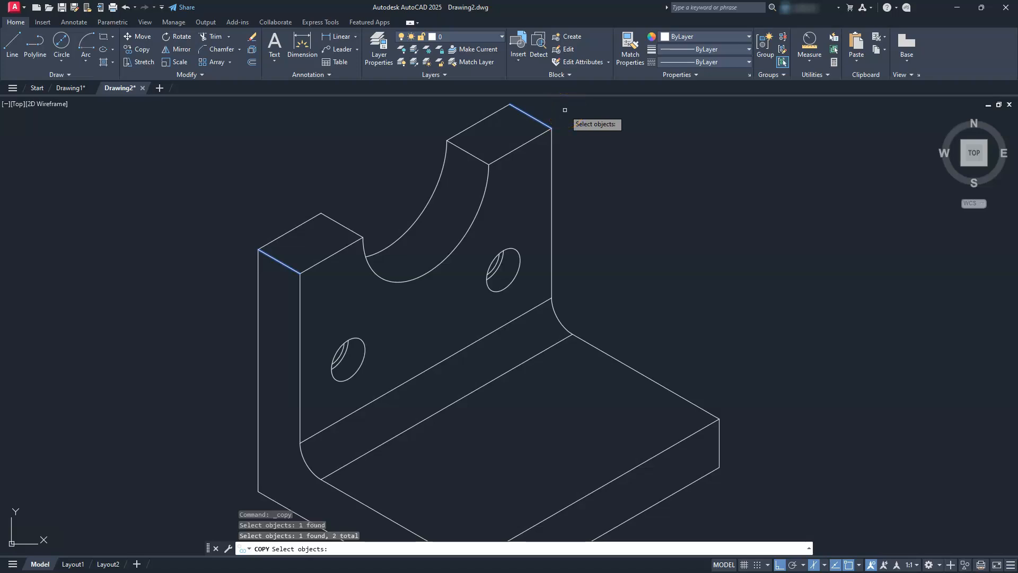
pyautogui.press('Return')
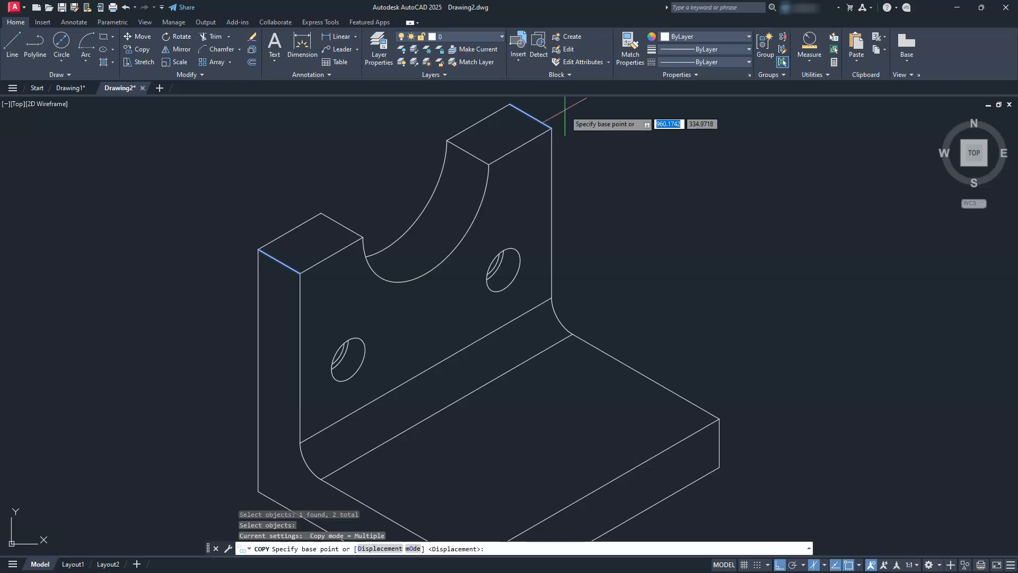
pyautogui.moveTo(391, 183); pyautogui.dragTo(400, 210, button='middle')
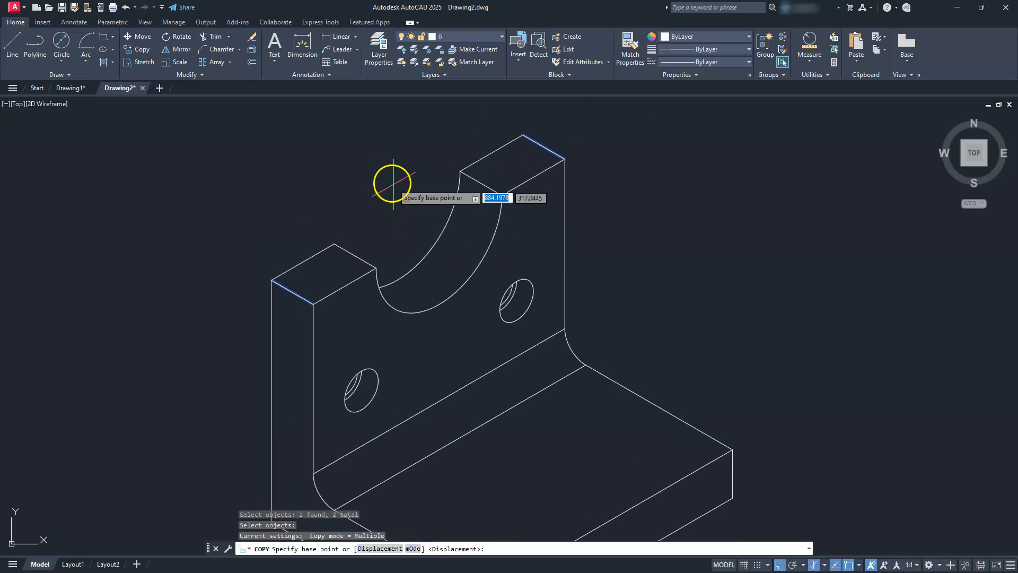
pyautogui.click(386, 163)
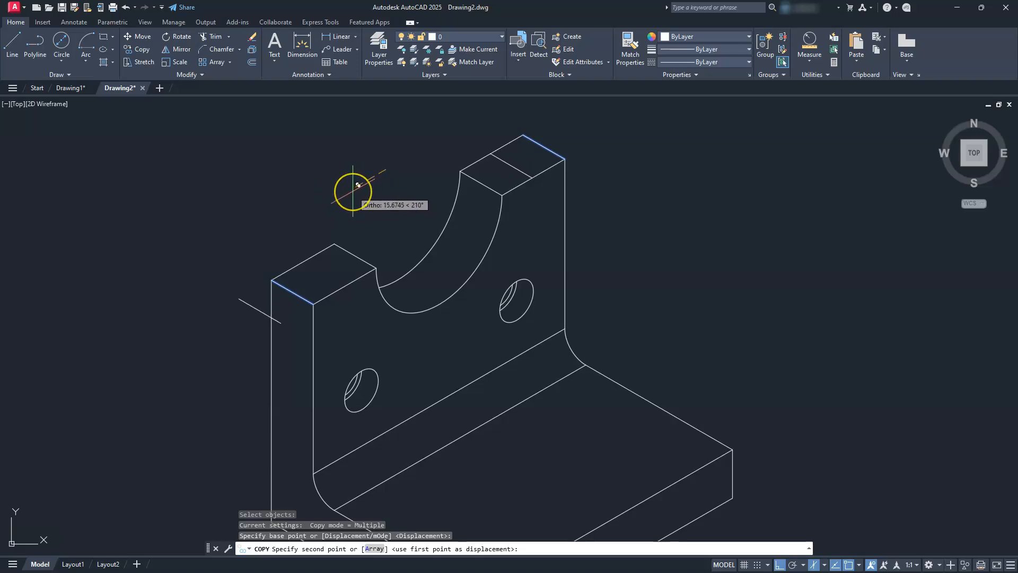
pyautogui.write('20')
pyautogui.press('Return')
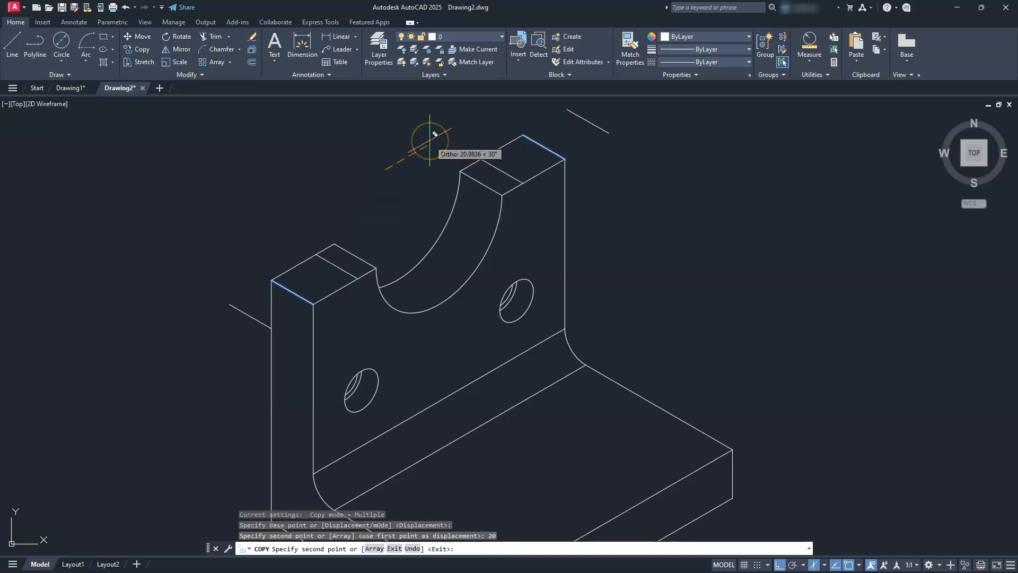
pyautogui.press('Return')
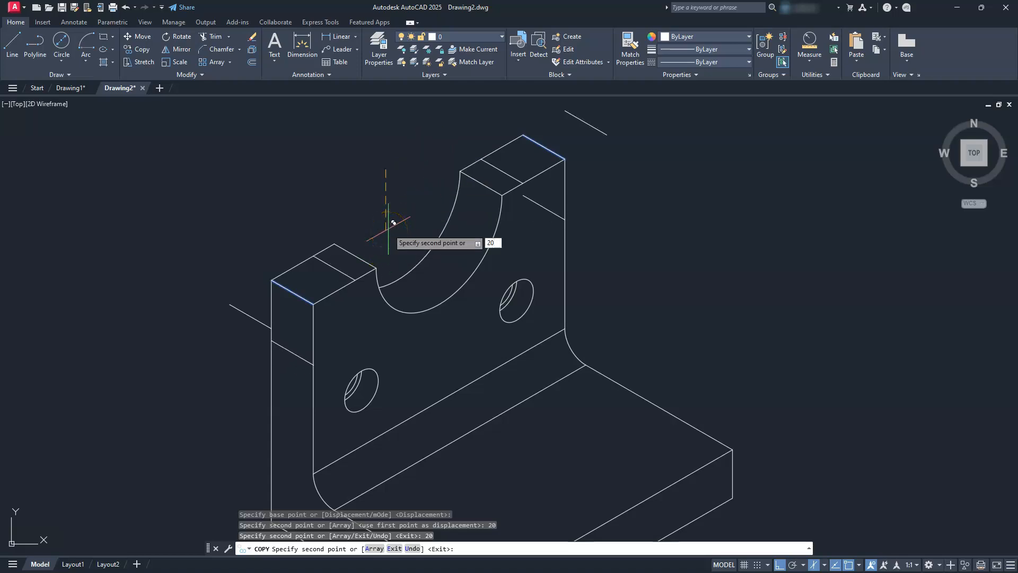
# - Copy the same two outer short top edges 20 straight down
pyautogui.press('Return')
pyautogui.press('Escape')
pyautogui.press('Escape')
pyautogui.press('Escape')
# - Delete the two stray edge copies lying outside the upright's near and far ends
pyautogui.moveTo(462, 264); pyautogui.dragTo(468, 318, button='middle')
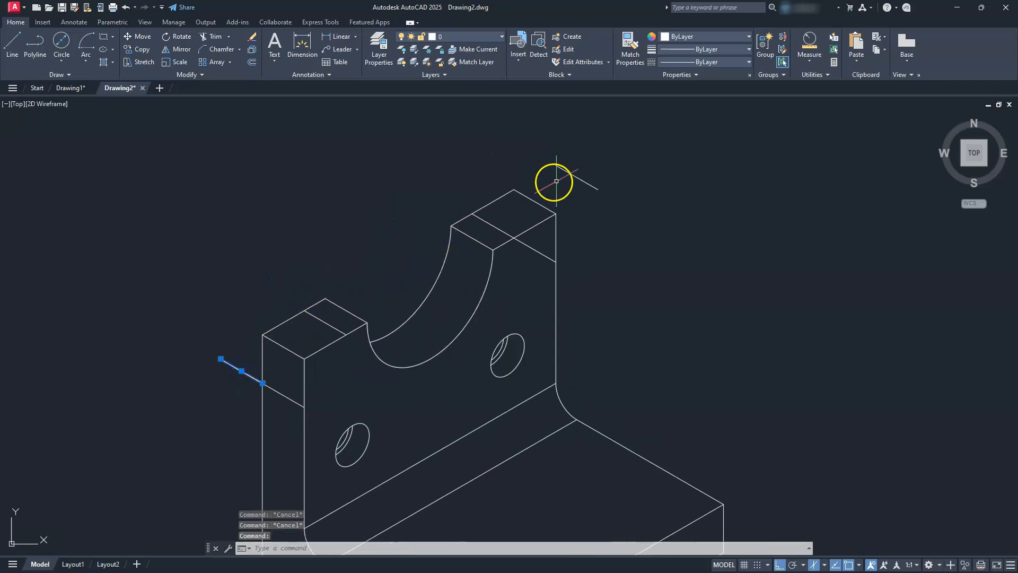
pyautogui.click(576, 174)
pyautogui.click(568, 186)
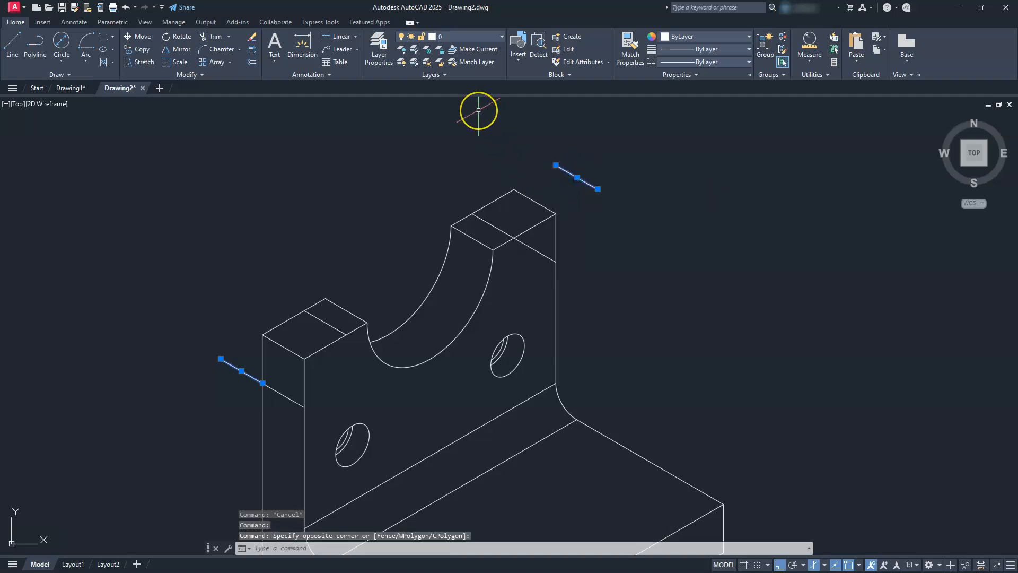
pyautogui.press('Delete')
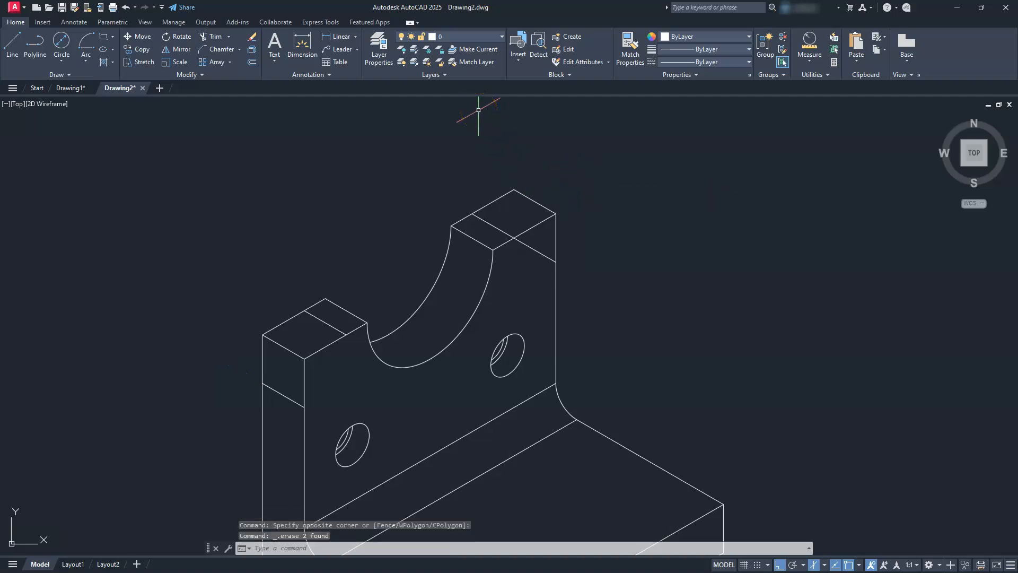
# - Draw the near corner's two sloping chamfer lines, joining the lowered edge's endpoints to the inset cross line's endpoints on the front and back faces
pyautogui.click(11, 47)
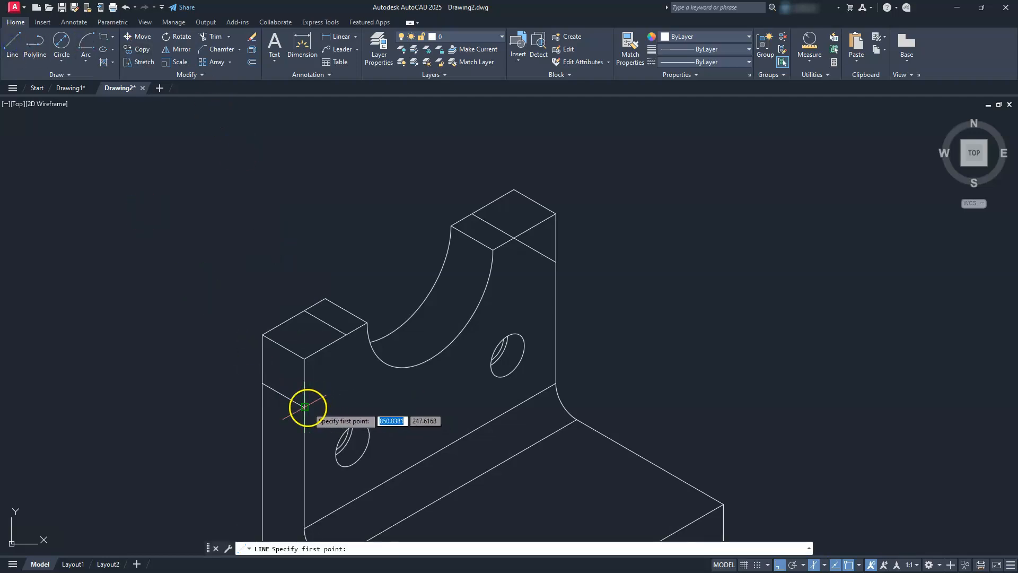
pyautogui.click(305, 406)
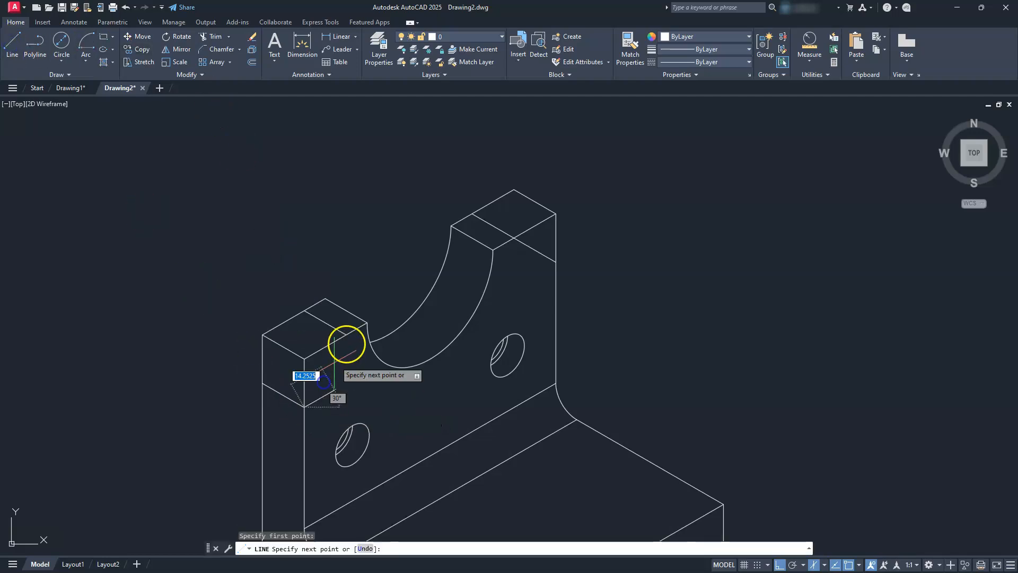
pyautogui.click(351, 336)
pyautogui.press('Return')
pyautogui.press('Return')
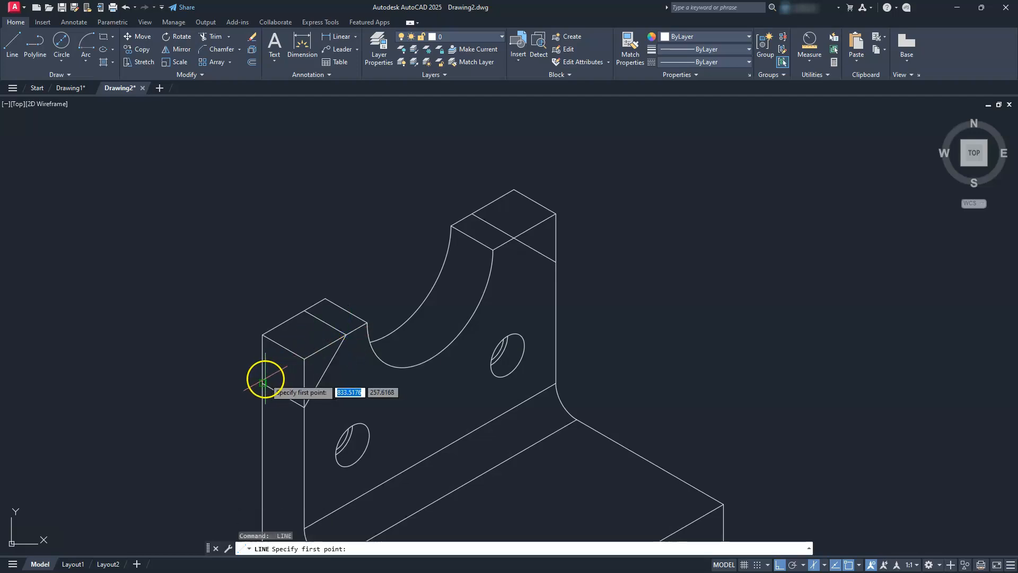
pyautogui.click(263, 383)
pyautogui.click(305, 310)
pyautogui.press('Escape')
pyautogui.press('Escape')
pyautogui.press('Escape')
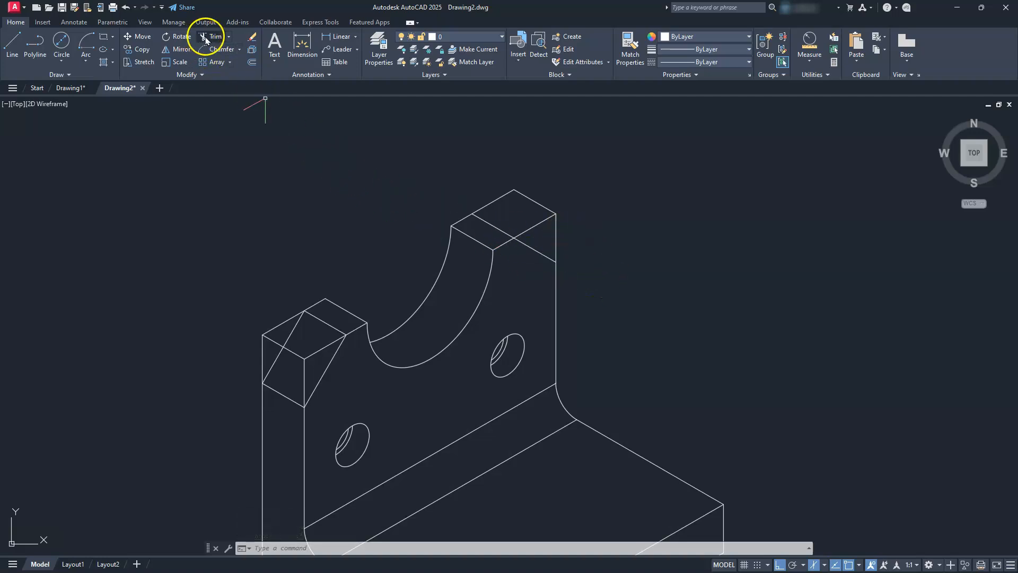
# - Trim away the original top and vertical edges outside the chamfer at the upright's near upper corner
pyautogui.click(314, 354)
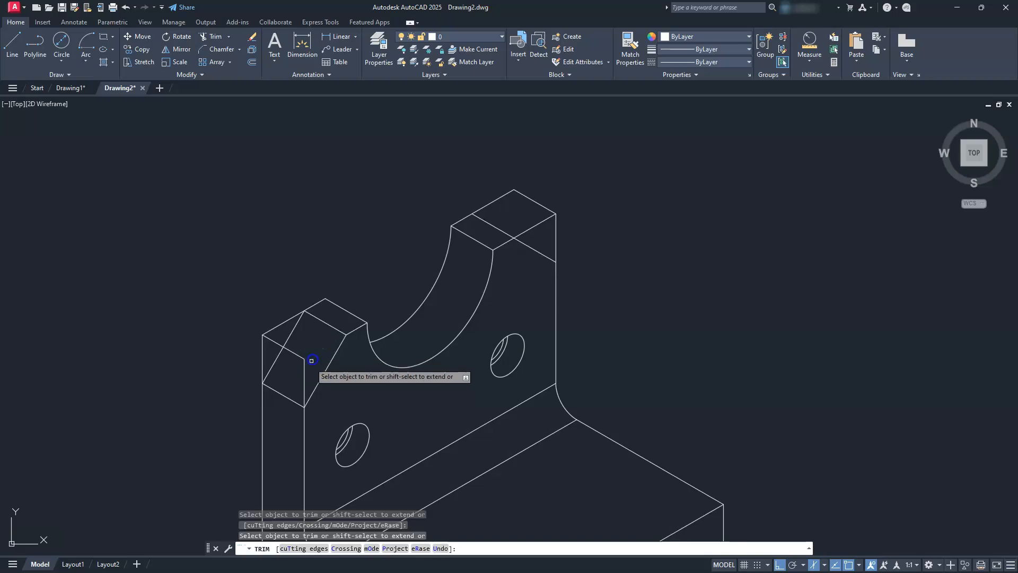
pyautogui.click(304, 371)
pyautogui.click(295, 353)
pyautogui.click(261, 355)
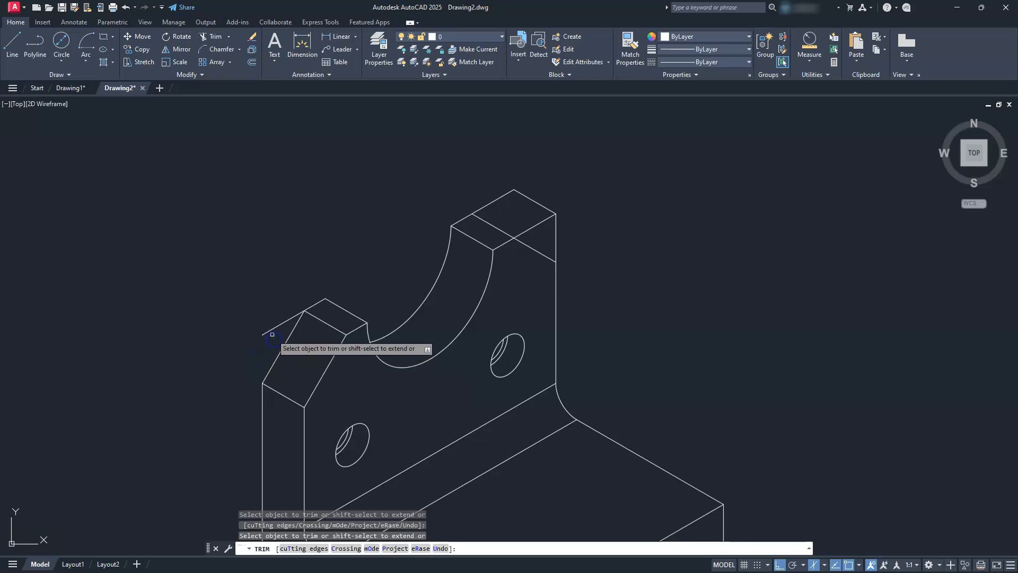
# - Trim away the front top, vertical, short outer and back top edges beyond the chamfer at the upright's far upper corner
pyautogui.scroll(2, 539, 275)
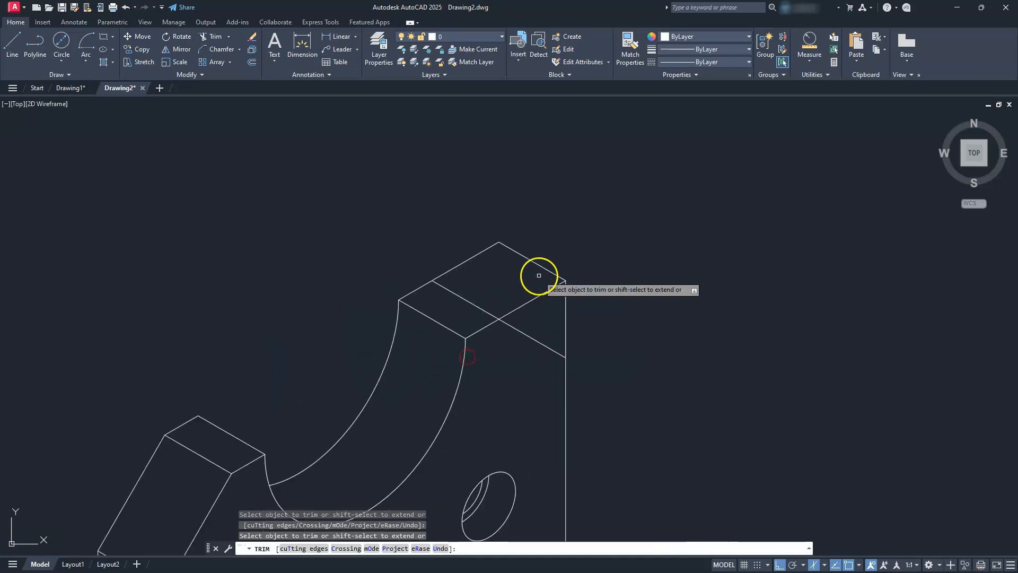
pyautogui.click(535, 296)
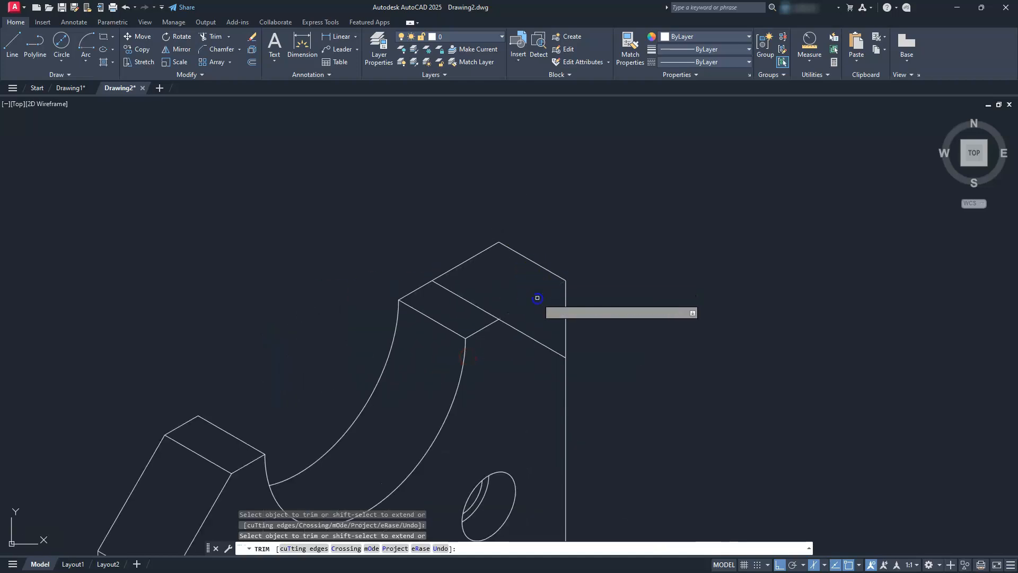
pyautogui.click(566, 320)
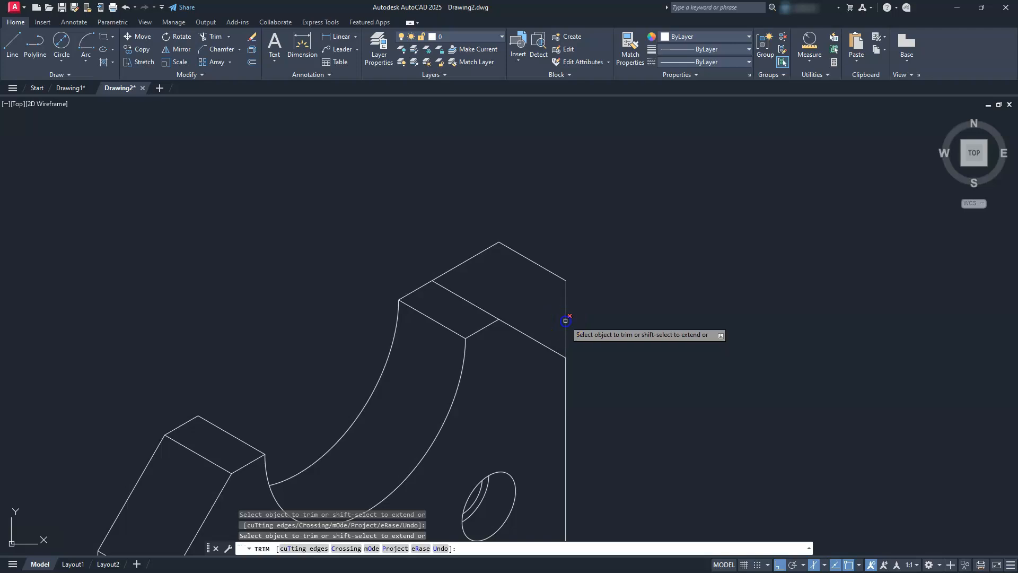
pyautogui.click(548, 265)
pyautogui.click(484, 251)
pyautogui.scroll(-2, 505, 263)
pyautogui.moveTo(554, 388); pyautogui.dragTo(523, 276, button='middle')
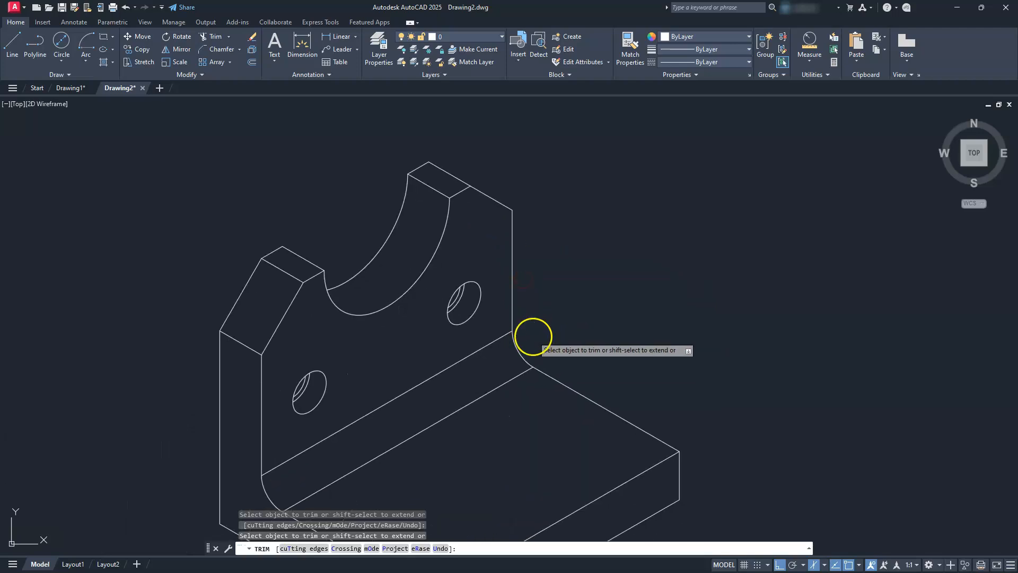
pyautogui.press('Escape')
pyautogui.press('Escape')
# - Switch to the top isoplane and draw a 35 line inward from the midpoint of the base's front top edge
pyautogui.moveTo(425, 473)
pyautogui.mouseDown(button='middle')
pyautogui.moveTo(423, 414)
pyautogui.moveTo(446, 349)
pyautogui.mouseUp(button='middle')
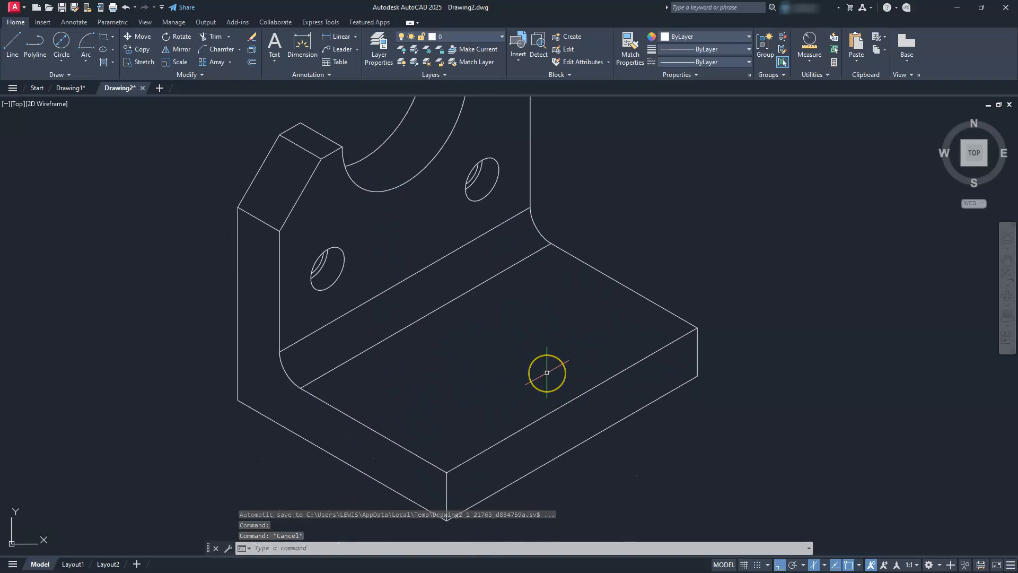
pyautogui.click(822, 566)
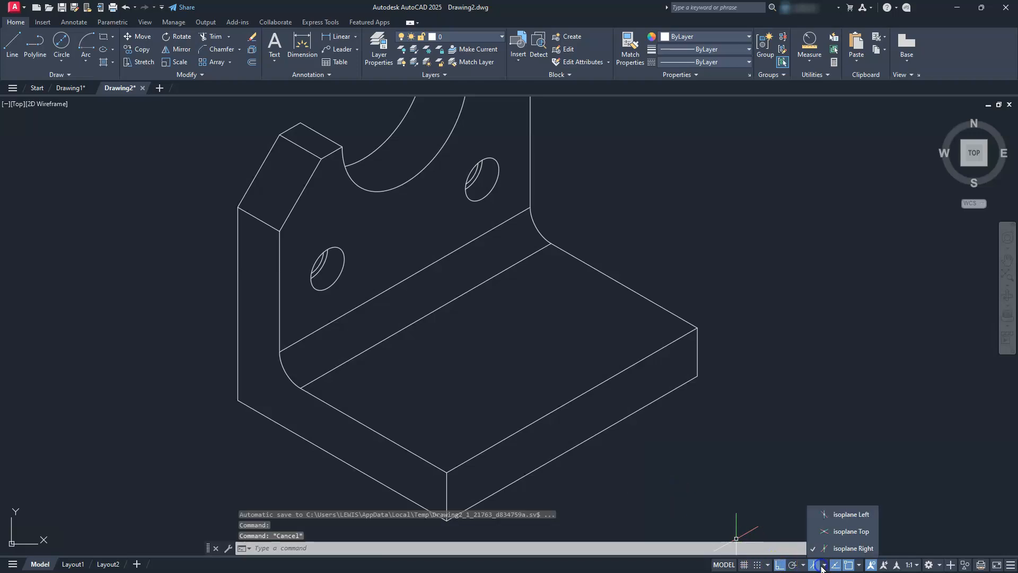
pyautogui.click(839, 529)
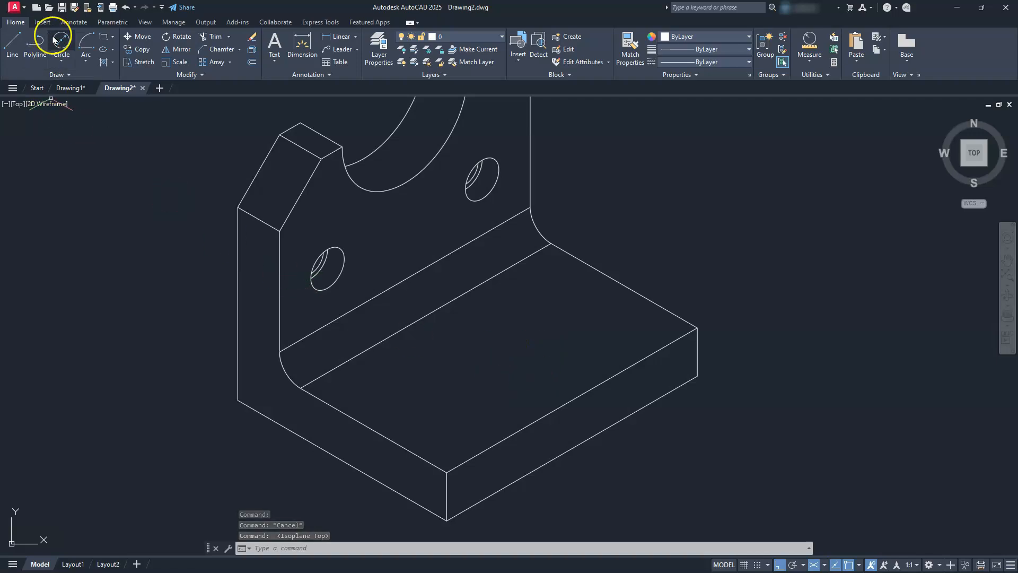
pyautogui.click(12, 42)
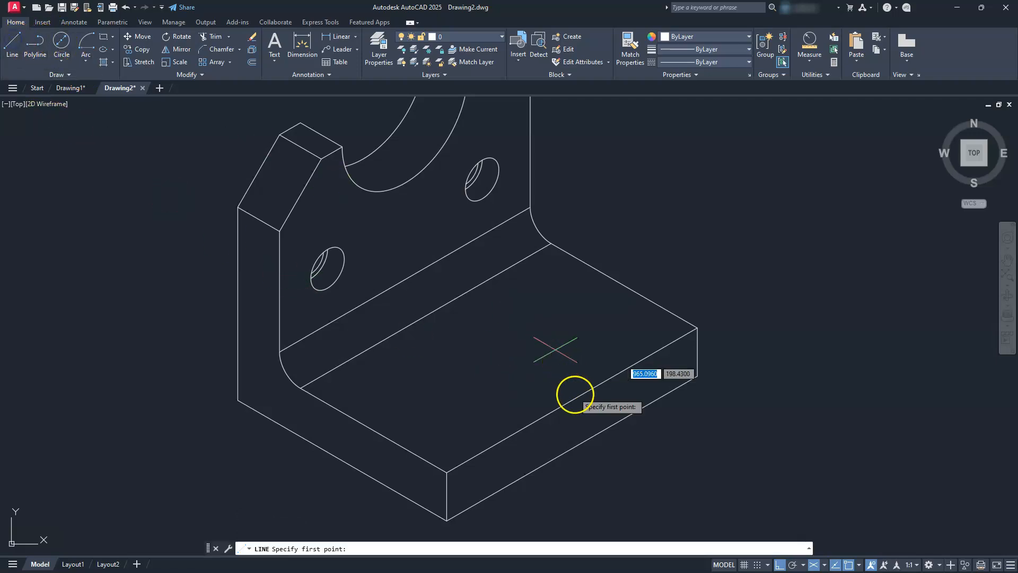
pyautogui.click(573, 398)
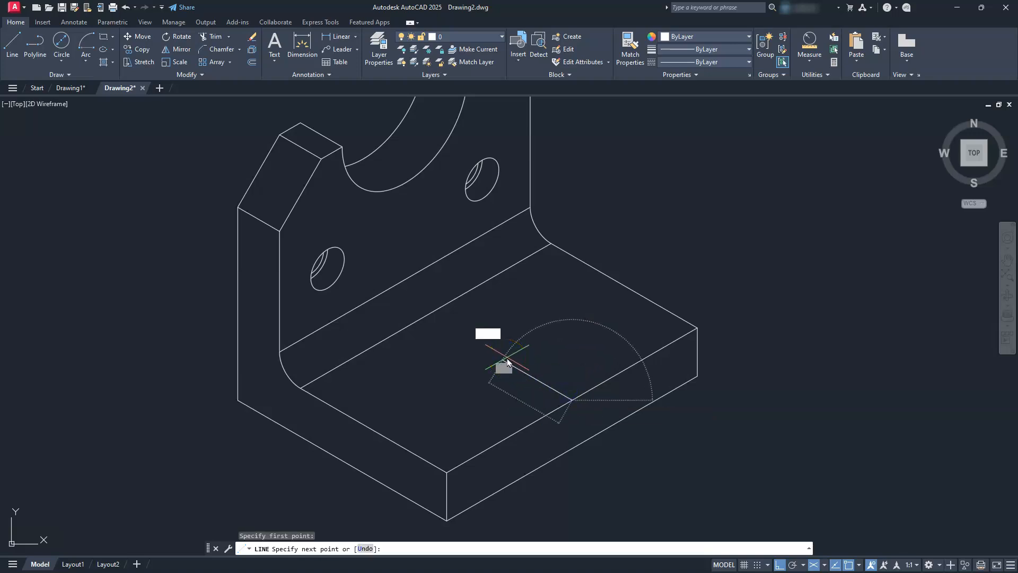
pyautogui.write('35')
pyautogui.press('Return')
pyautogui.press('Escape')
pyautogui.press('Escape')
# - Draw an isocircle of radius 15 on the base's top face, centred on the 35 line's inner endpoint
pyautogui.scroll(4, 607, 350)
pyautogui.moveTo(685, 364); pyautogui.dragTo(593, 350, button='middle')
pyautogui.press('Escape')
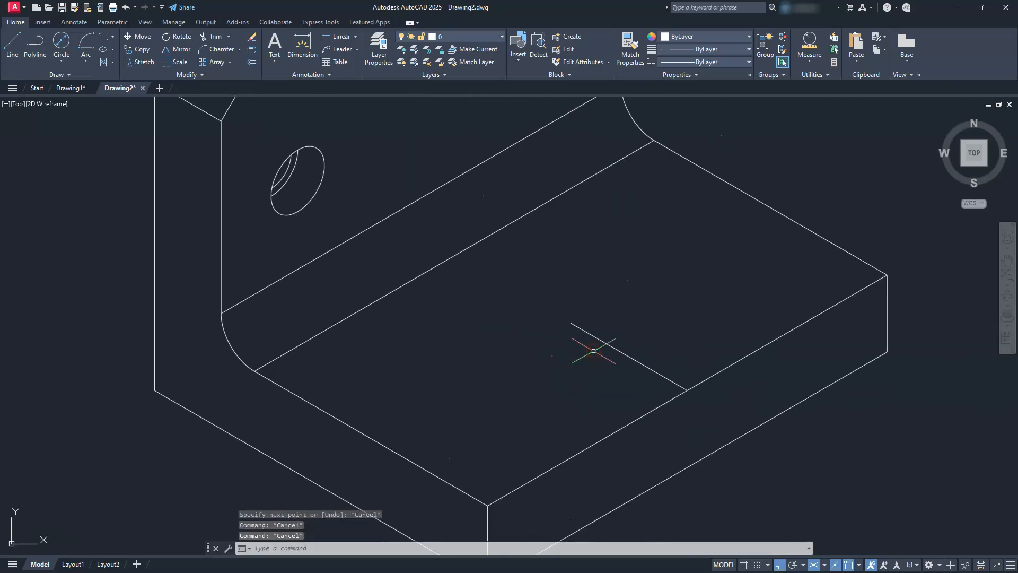
pyautogui.press('Return')
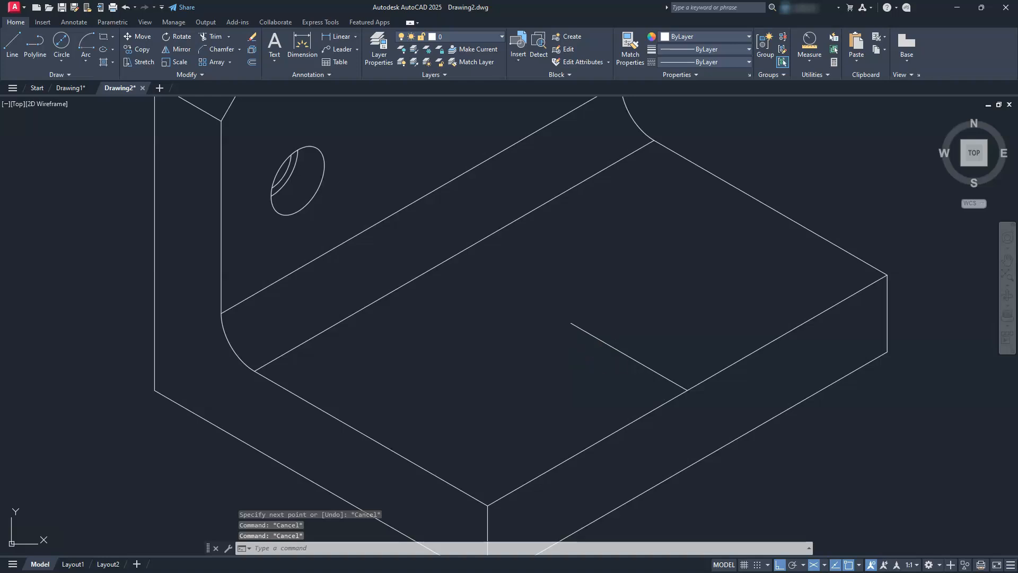
pyautogui.write('i')
pyautogui.press('Return')
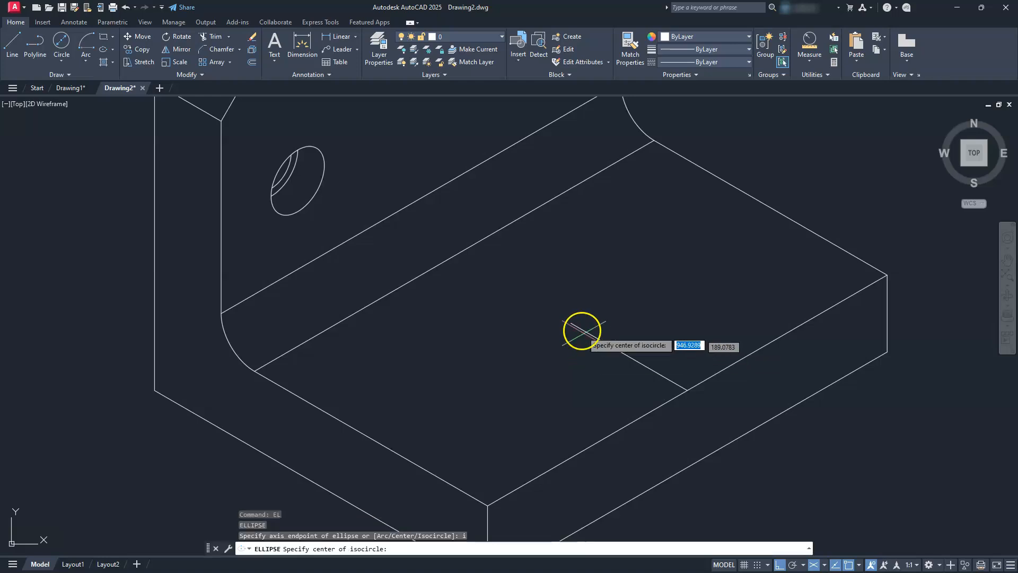
pyautogui.click(573, 324)
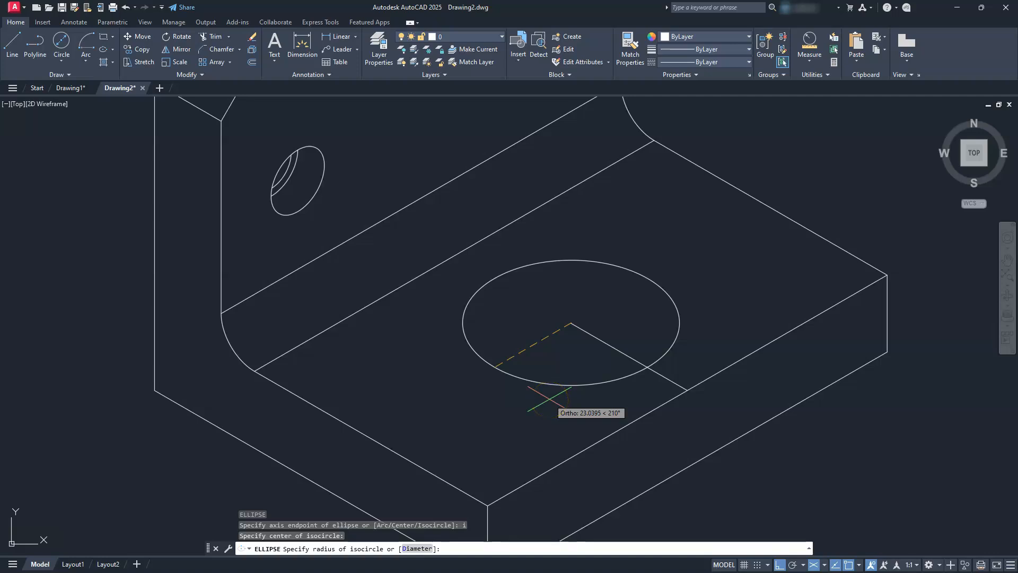
pyautogui.write('15')
pyautogui.press('Return')
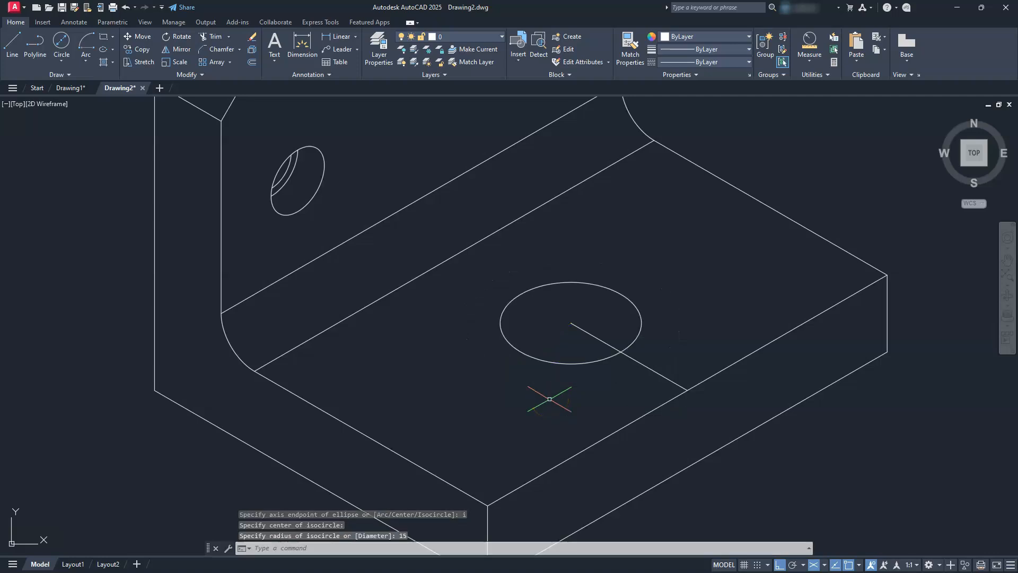
pyautogui.press('Escape')
pyautogui.press('Escape')
pyautogui.press('Escape')
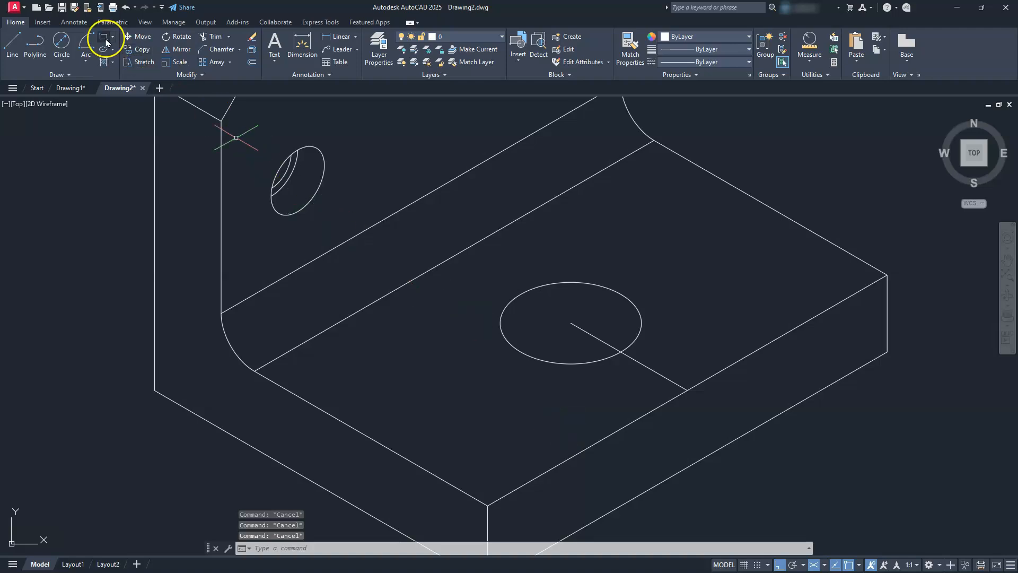
# - Copy the 35 line 15 to each side of the circle's centre, parallel to the base's front edge, and erase the original line
pyautogui.click(142, 49)
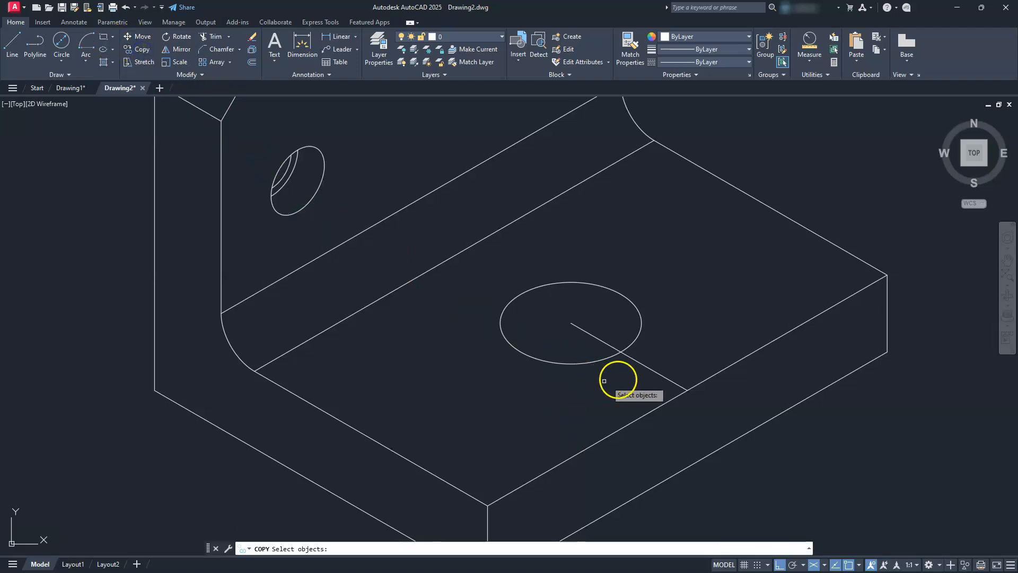
pyautogui.click(653, 371)
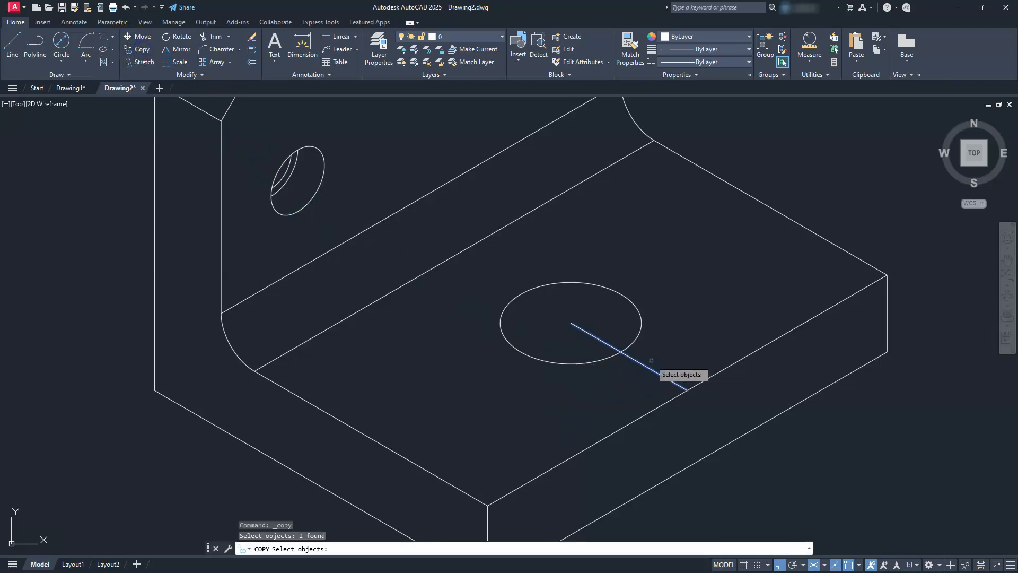
pyautogui.press('Return')
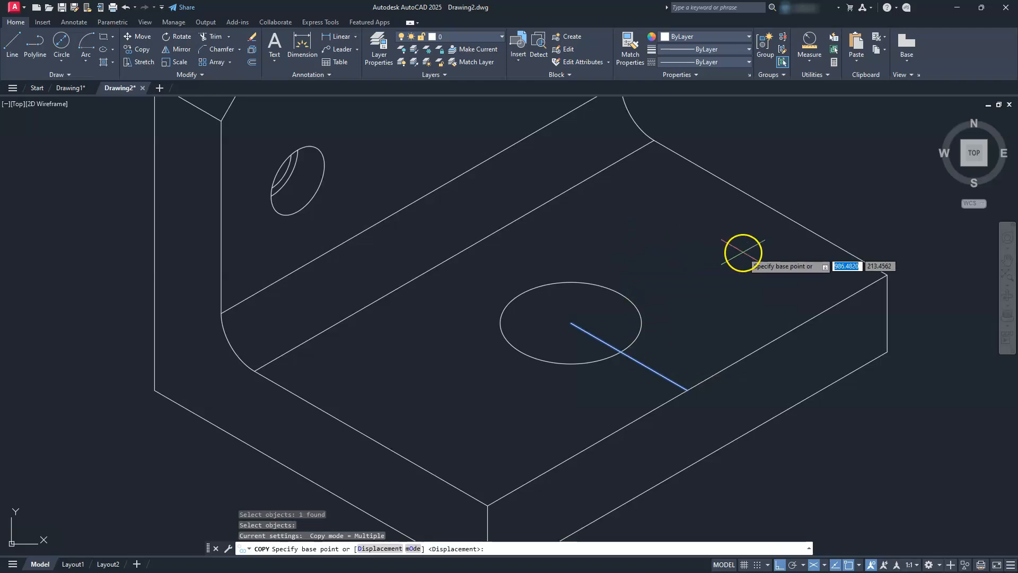
pyautogui.click(742, 253)
pyautogui.write('15')
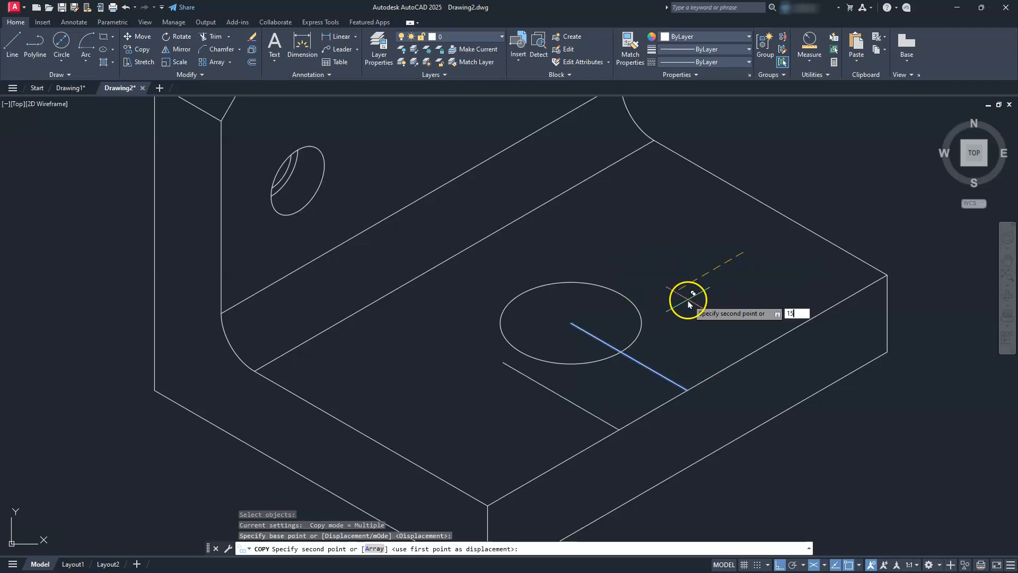
pyautogui.press('Return')
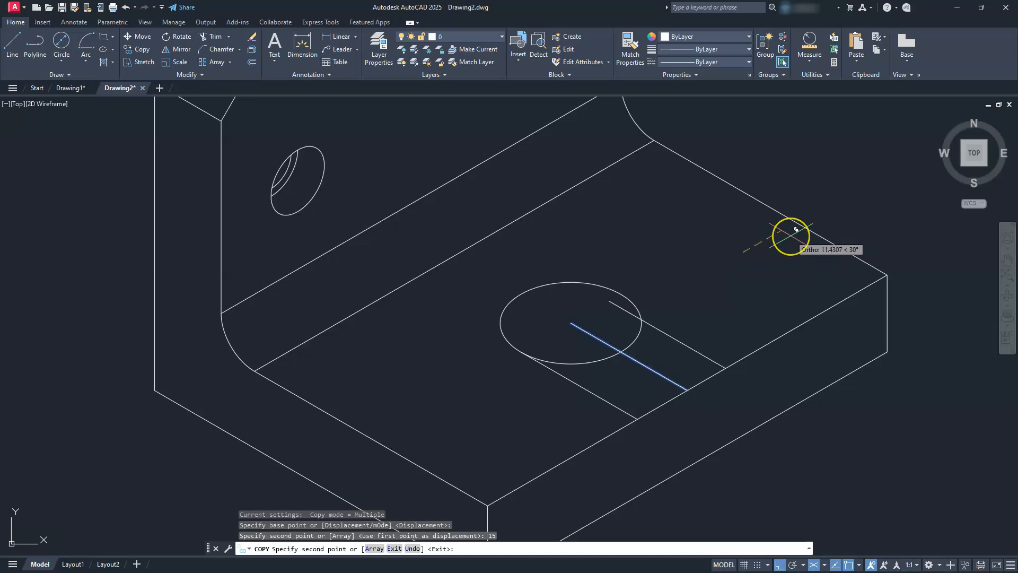
pyautogui.write('15')
pyautogui.press('Return')
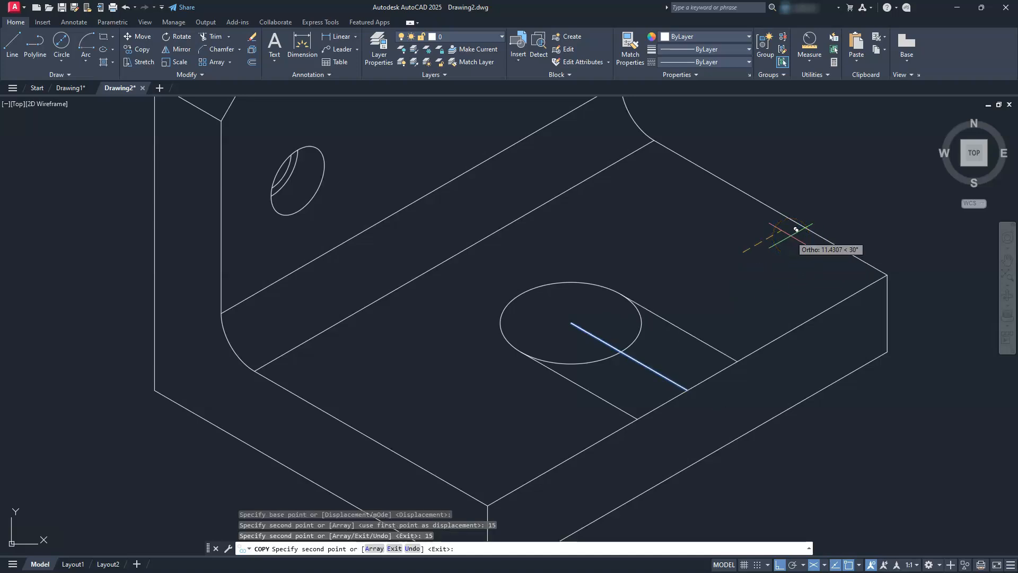
pyautogui.press('Escape')
pyautogui.press('Escape')
pyautogui.click(678, 383)
pyautogui.press('Delete')
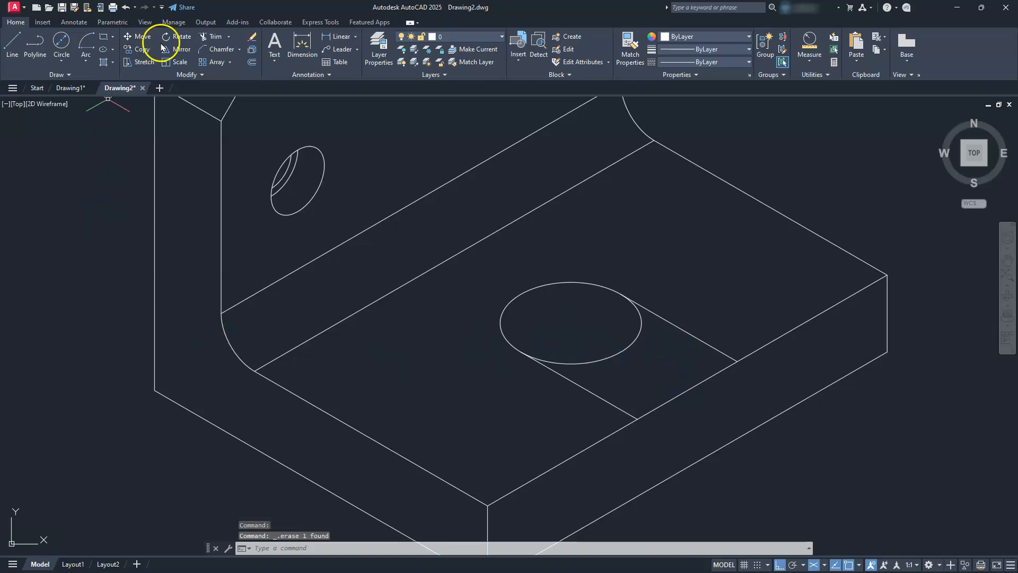
# - Copy the base's circle and its two side lines downward from the near corner's top endpoint to its bottom endpoint
pyautogui.click(139, 49)
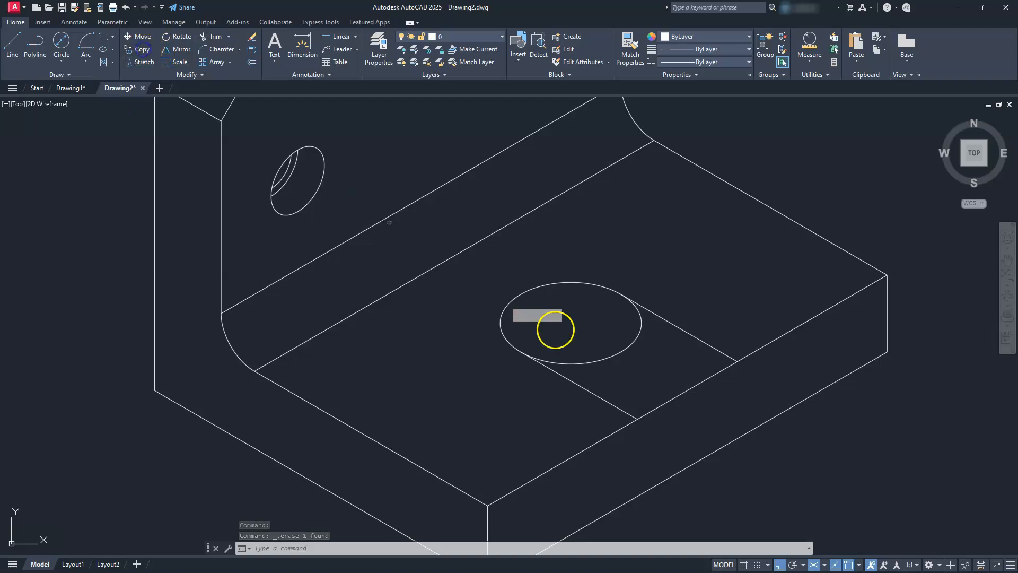
pyautogui.click(650, 298)
pyautogui.click(539, 366)
pyautogui.scroll(-2, 540, 366)
pyautogui.moveTo(540, 366); pyautogui.dragTo(540, 338, button='middle')
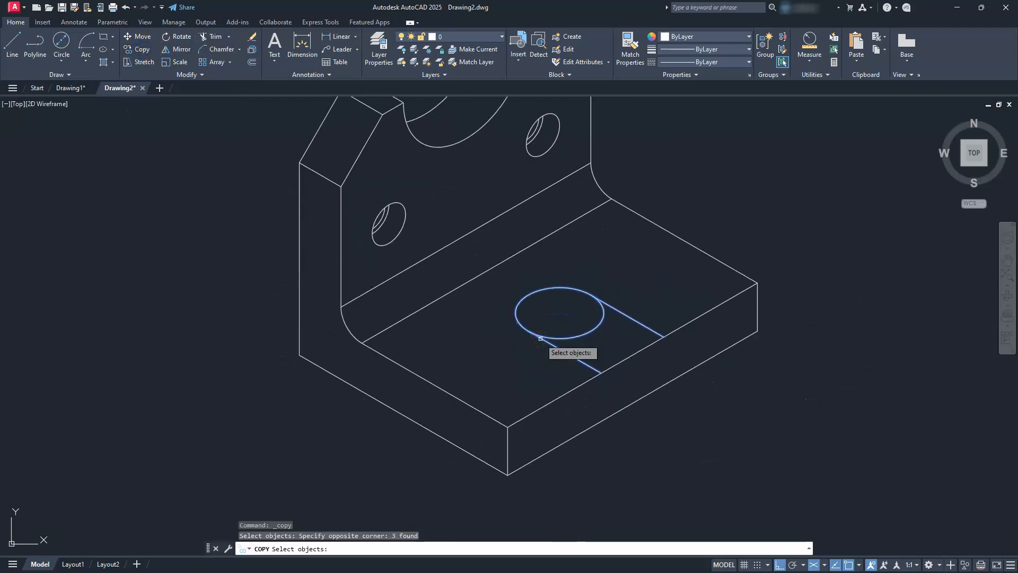
pyautogui.press('Return')
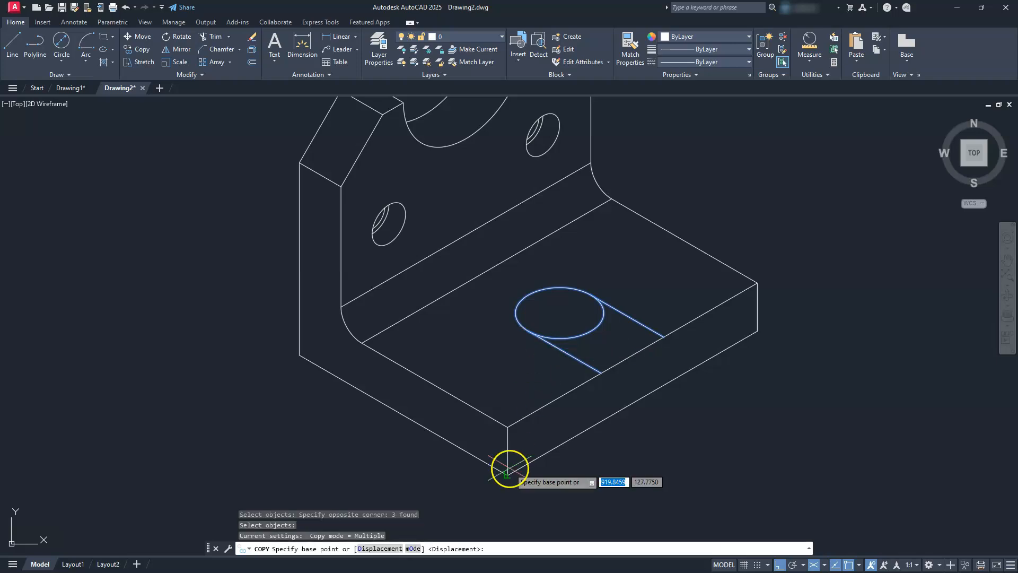
pyautogui.click(508, 427)
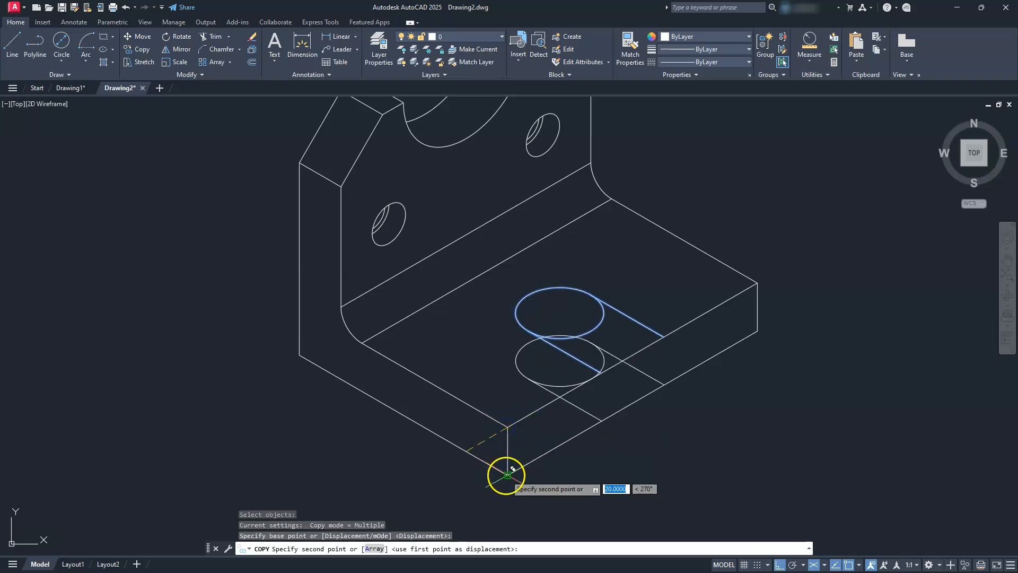
pyautogui.click(507, 475)
pyautogui.scroll(3, 575, 405)
pyautogui.press('Escape')
pyautogui.press('Escape')
pyautogui.press('Escape')
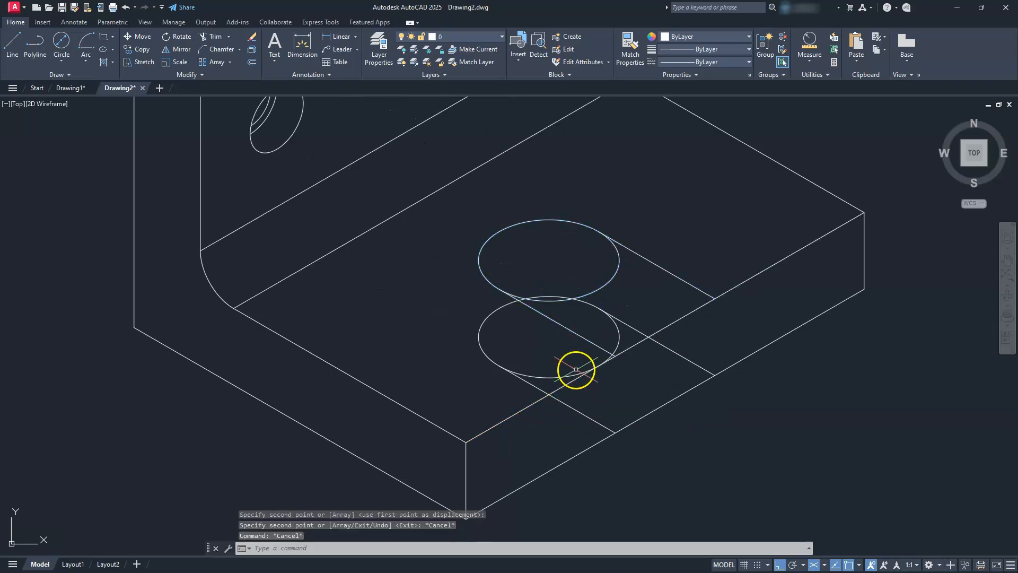
# - Copy the base's near vertical corner edge to the front endpoints of both upper slot lines
pyautogui.moveTo(575, 369); pyautogui.dragTo(564, 400, button='middle')
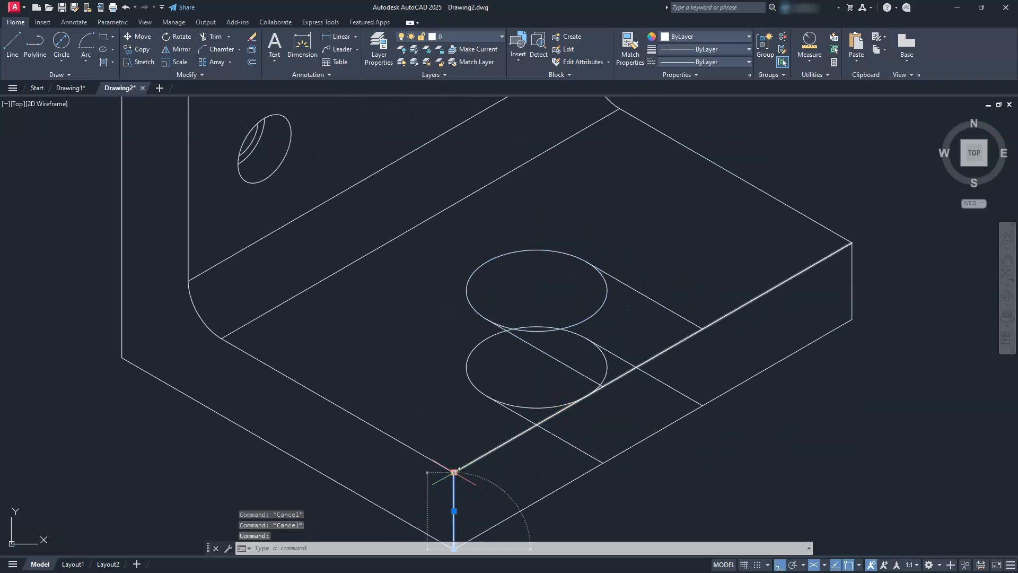
pyautogui.click(137, 49)
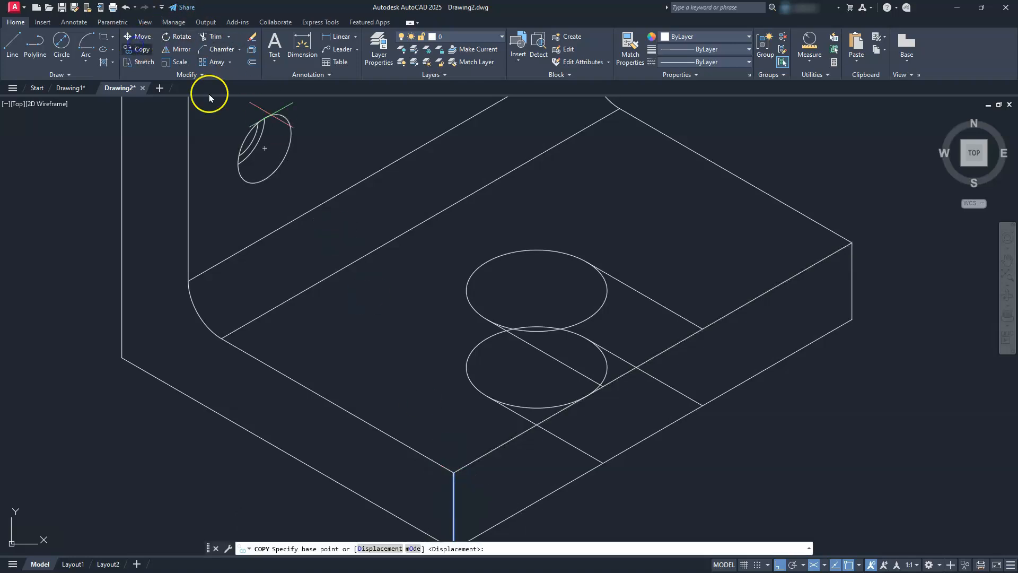
pyautogui.click(453, 471)
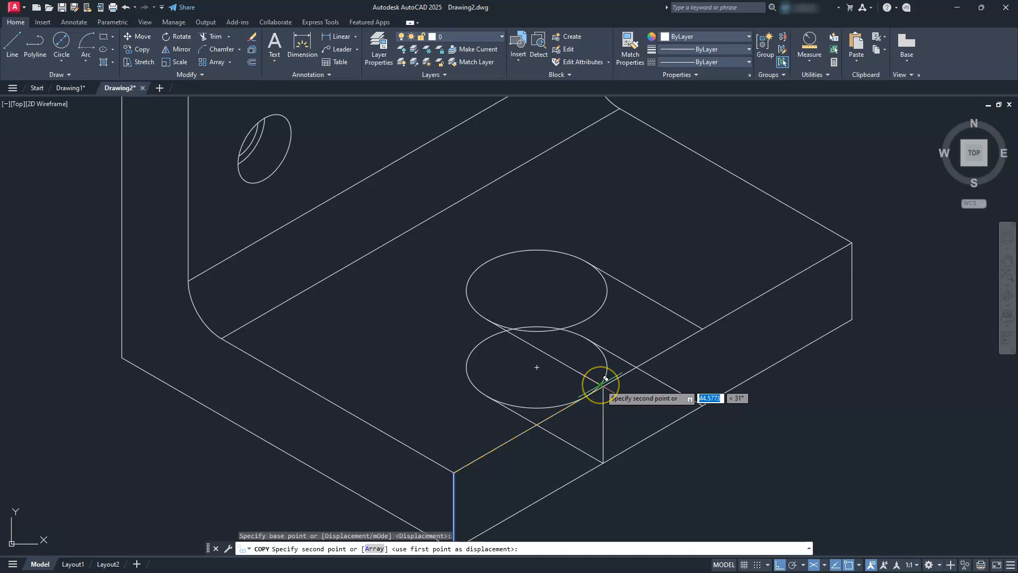
pyautogui.scroll(6, 605, 379)
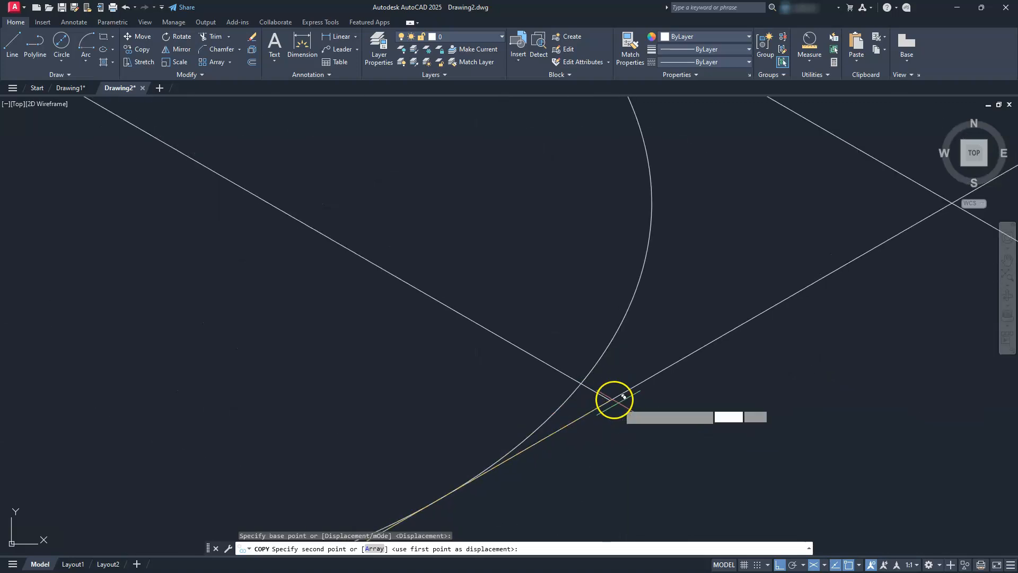
pyautogui.click(615, 399)
pyautogui.scroll(-5, 613, 401)
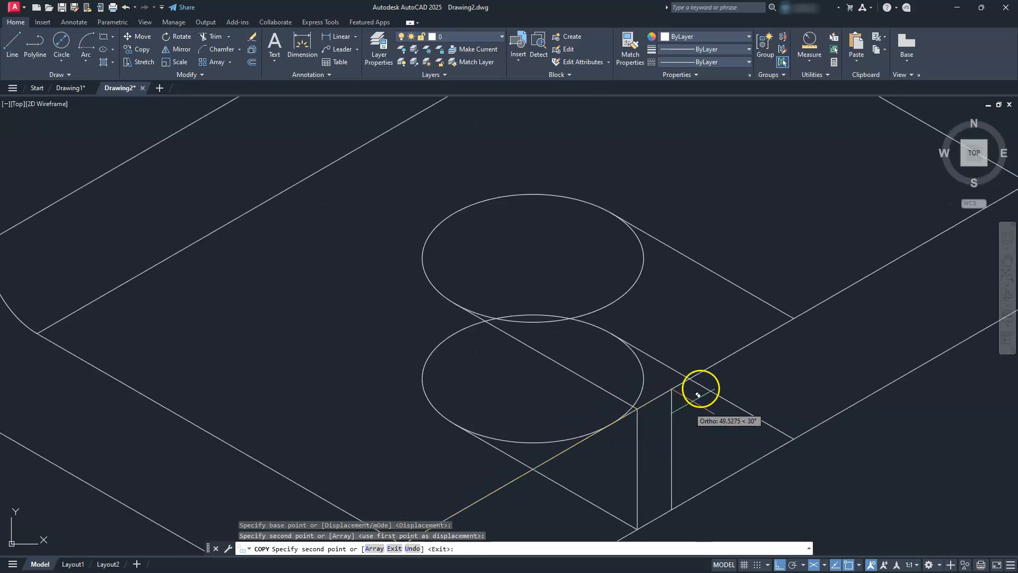
pyautogui.click(789, 314)
pyautogui.press('Escape')
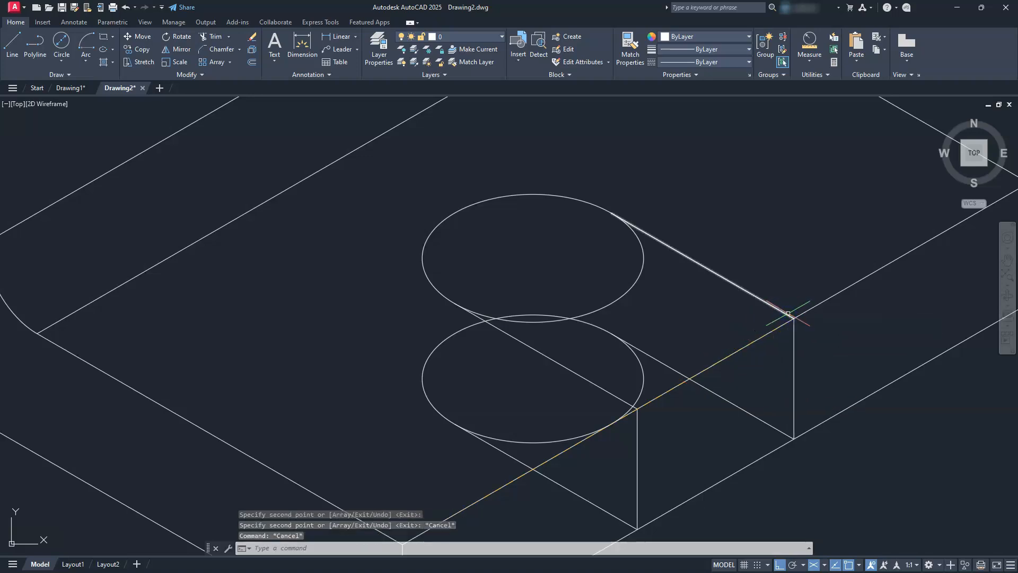
pyautogui.press('Escape')
pyautogui.press('Escape')
# - Trim the front-side arcs of the upper and lower circles between their slot lines, leaving the rounded slot ends
pyautogui.scroll(-3, 718, 368)
pyautogui.scroll(2, 664, 348)
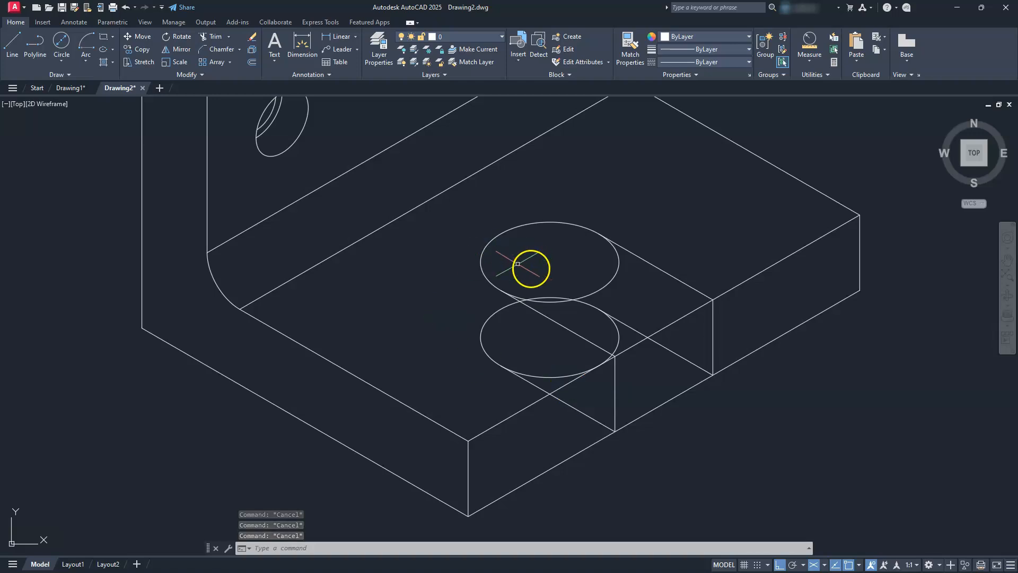
pyautogui.click(209, 37)
pyautogui.scroll(2, 327, 238)
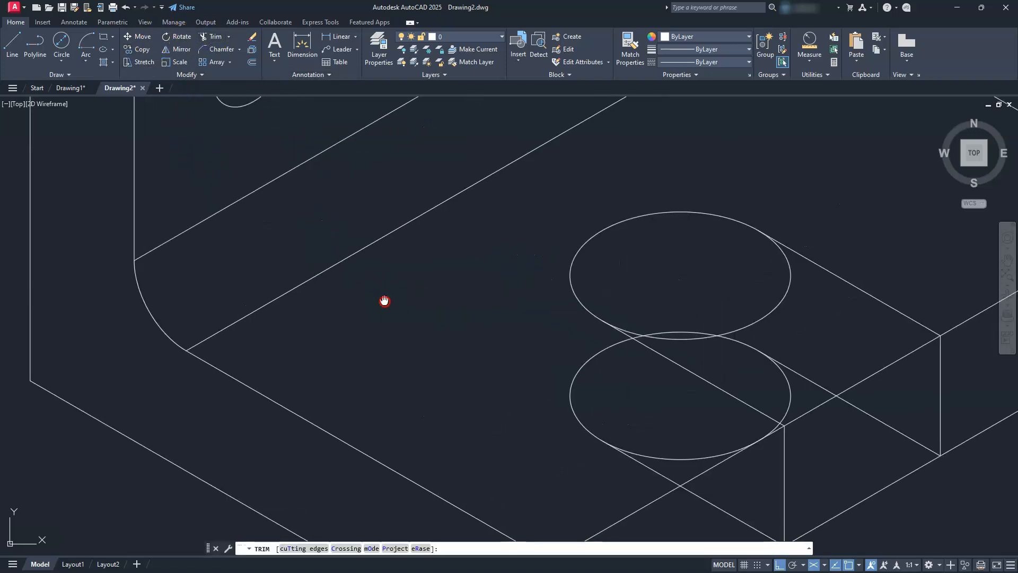
pyautogui.moveTo(384, 301); pyautogui.dragTo(353, 270, button='middle')
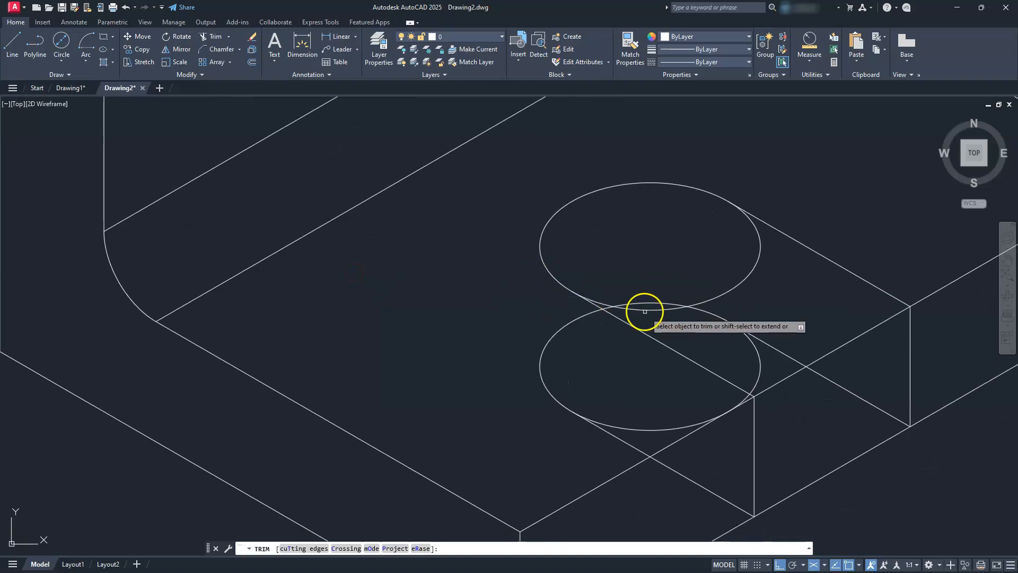
pyautogui.click(621, 309)
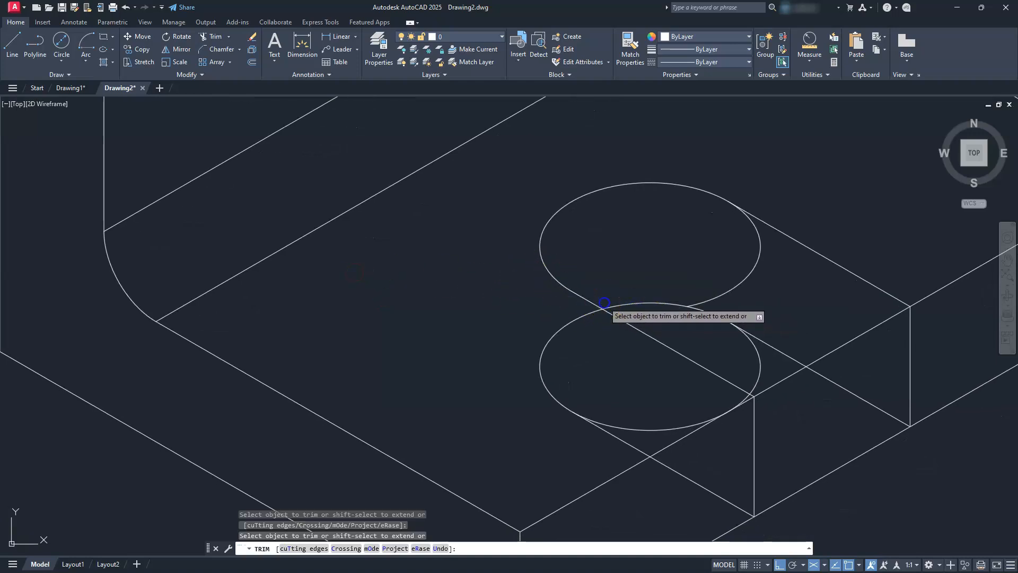
pyautogui.click(712, 296)
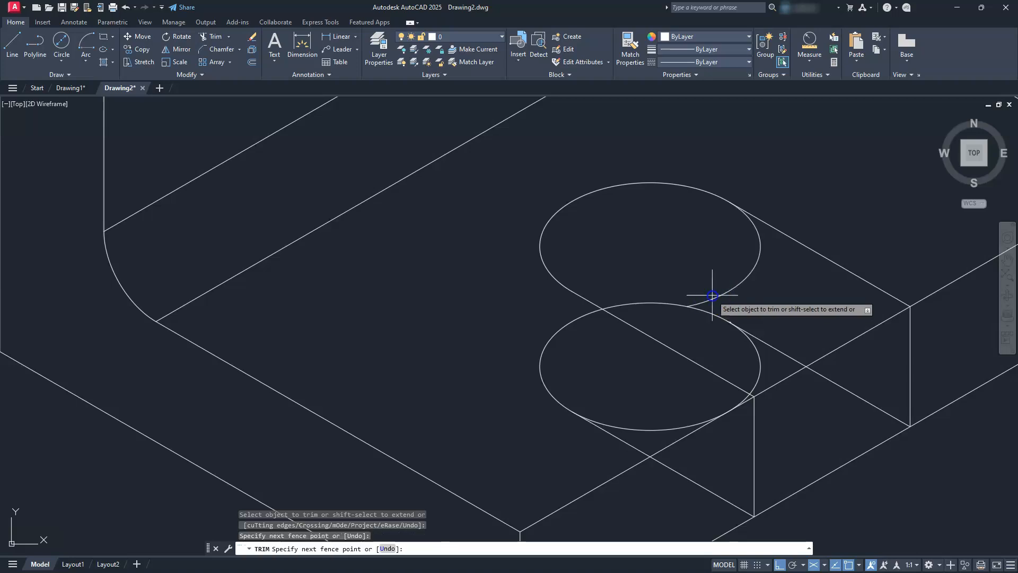
pyautogui.click(712, 301)
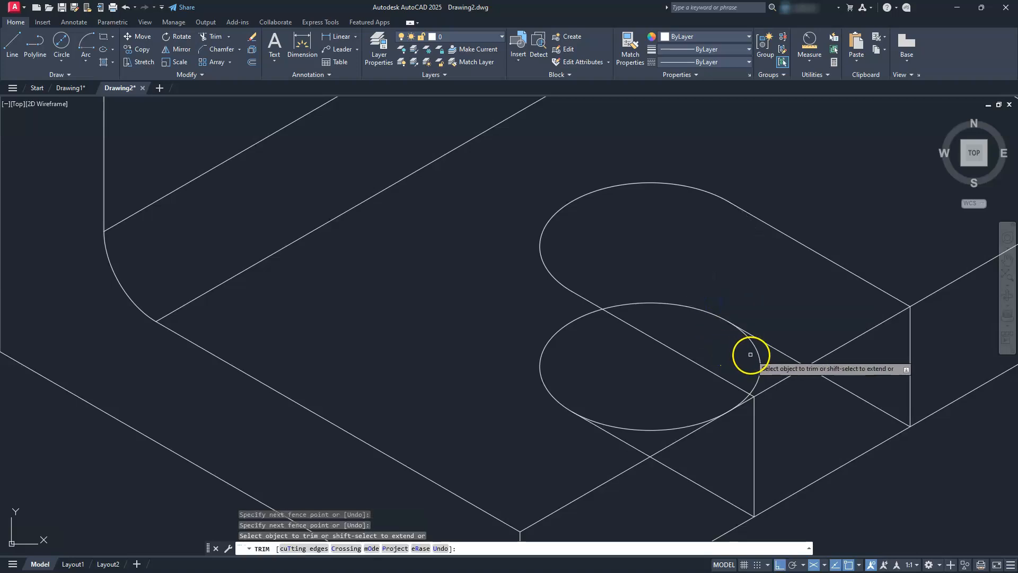
pyautogui.scroll(6, 740, 435)
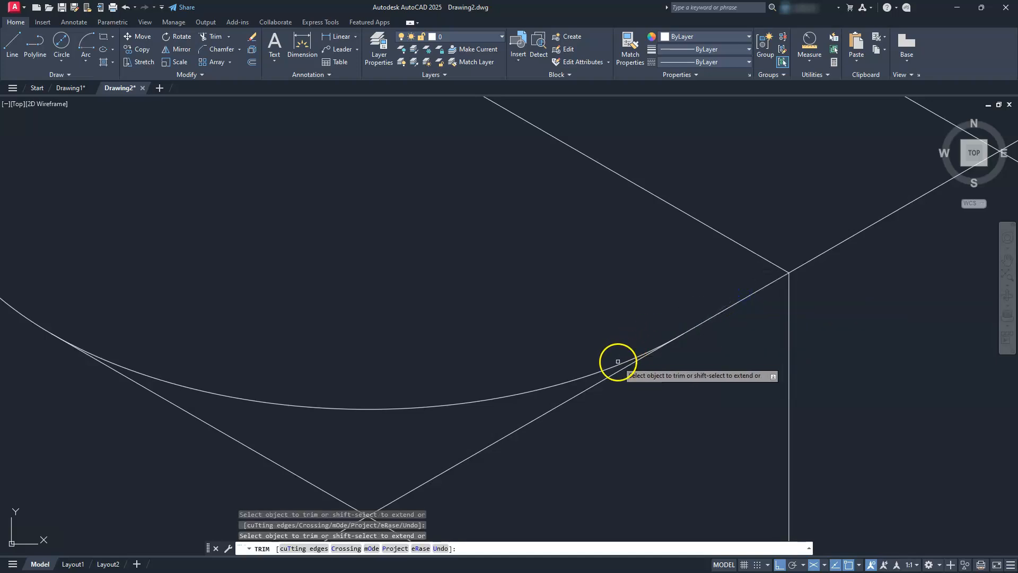
pyautogui.scroll(-4, 617, 366)
pyautogui.moveTo(587, 352)
pyautogui.mouseDown(button='middle')
pyautogui.moveTo(598, 327)
pyautogui.moveTo(644, 352)
pyautogui.mouseUp(button='middle')
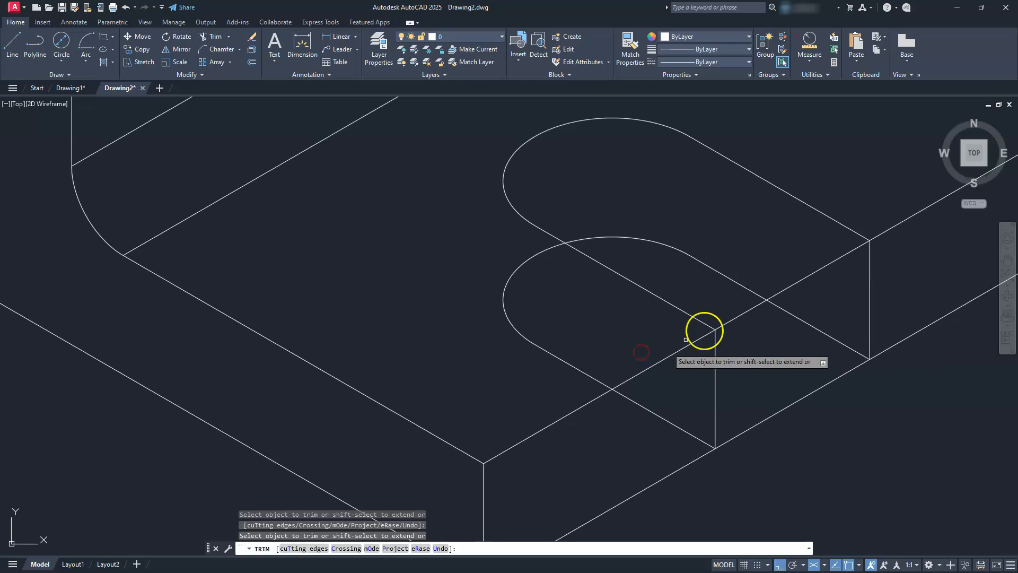
# - Trim the base's front top and bottom edges across the slot opening
pyautogui.click(756, 304)
pyautogui.click(734, 332)
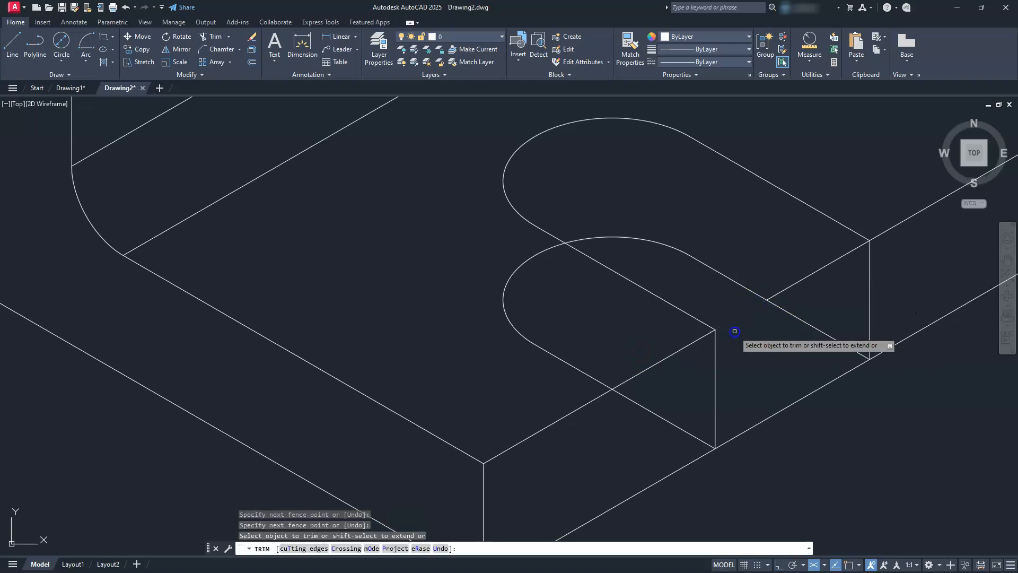
pyautogui.scroll(-2, 734, 332)
pyautogui.moveTo(735, 332); pyautogui.dragTo(647, 336, button='middle')
pyautogui.press('Return')
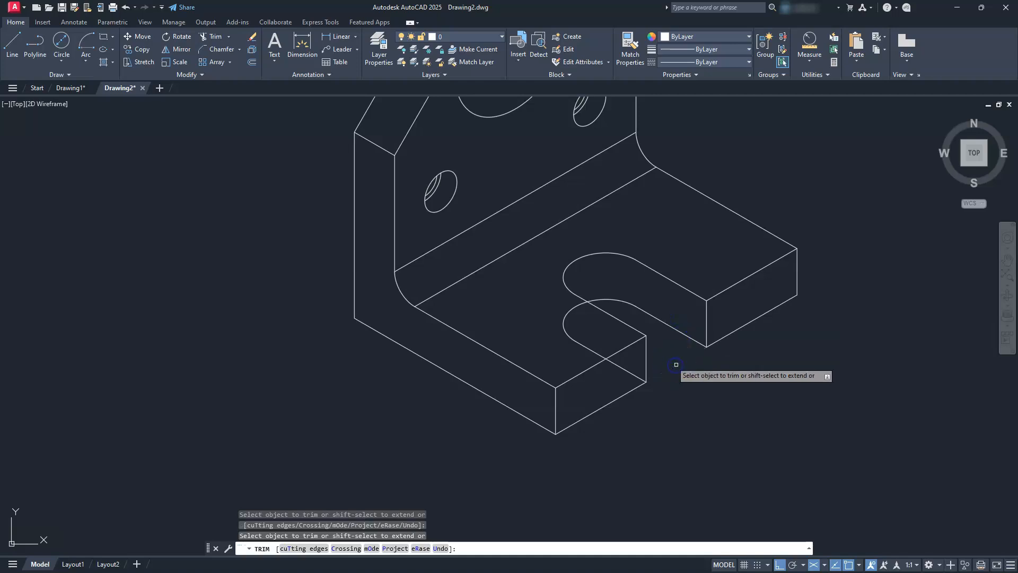
# - Trim the lower slot outline's hidden arc and straight line behind the base's near arm
pyautogui.scroll(-1, 630, 350)
pyautogui.scroll(3, 629, 347)
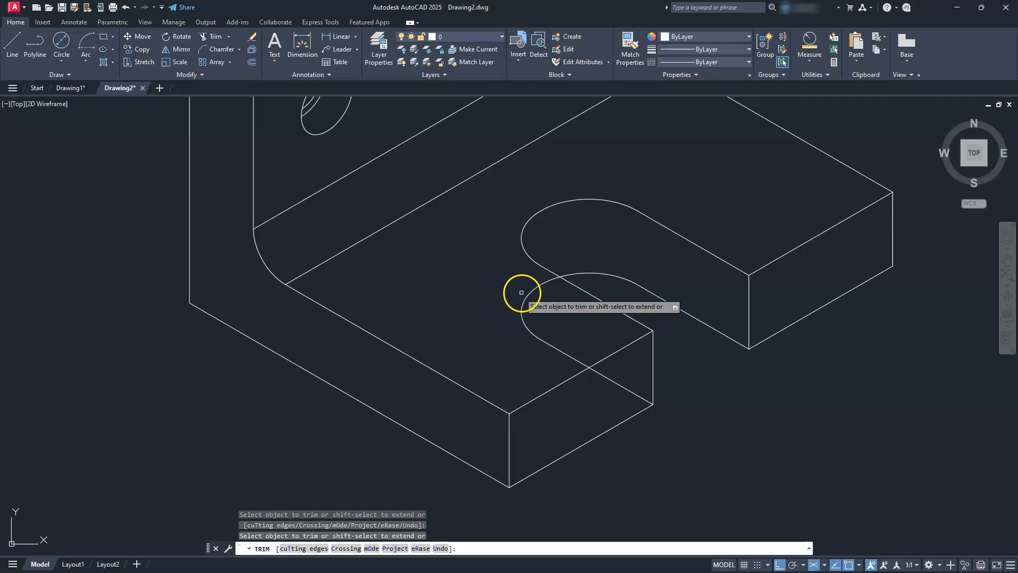
pyautogui.click(556, 347)
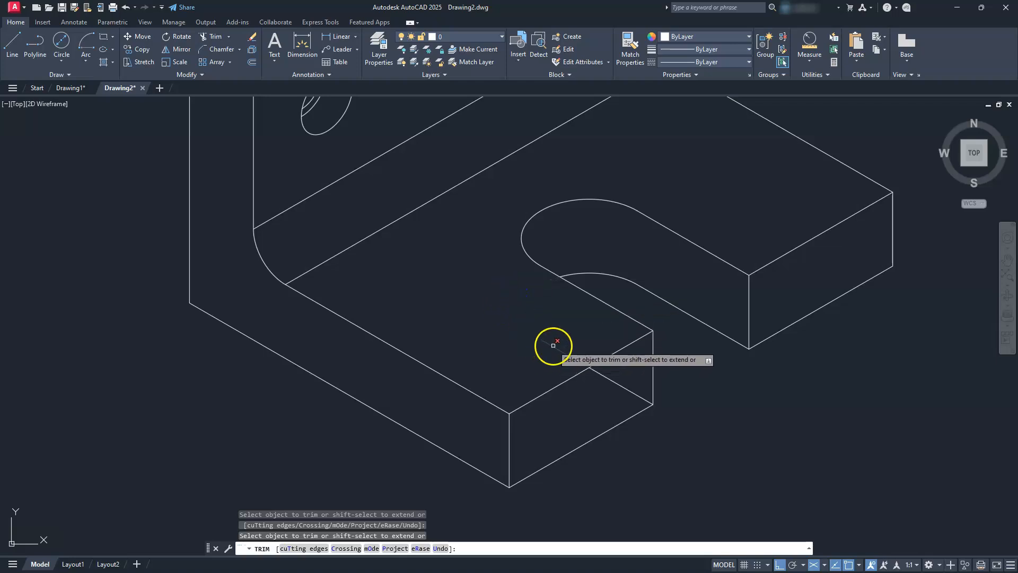
pyautogui.click(607, 394)
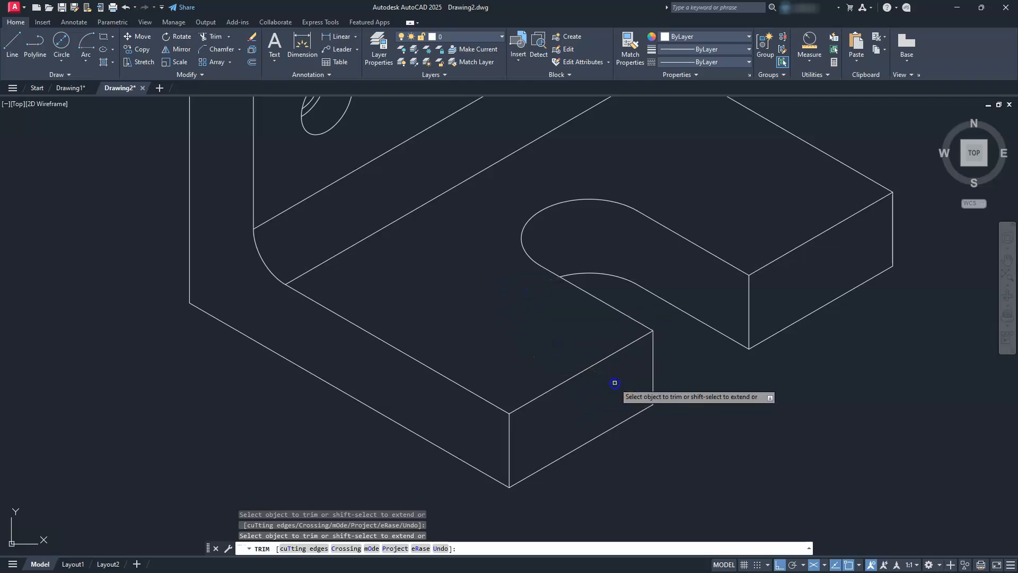
pyautogui.scroll(-2, 615, 382)
pyautogui.press('Escape')
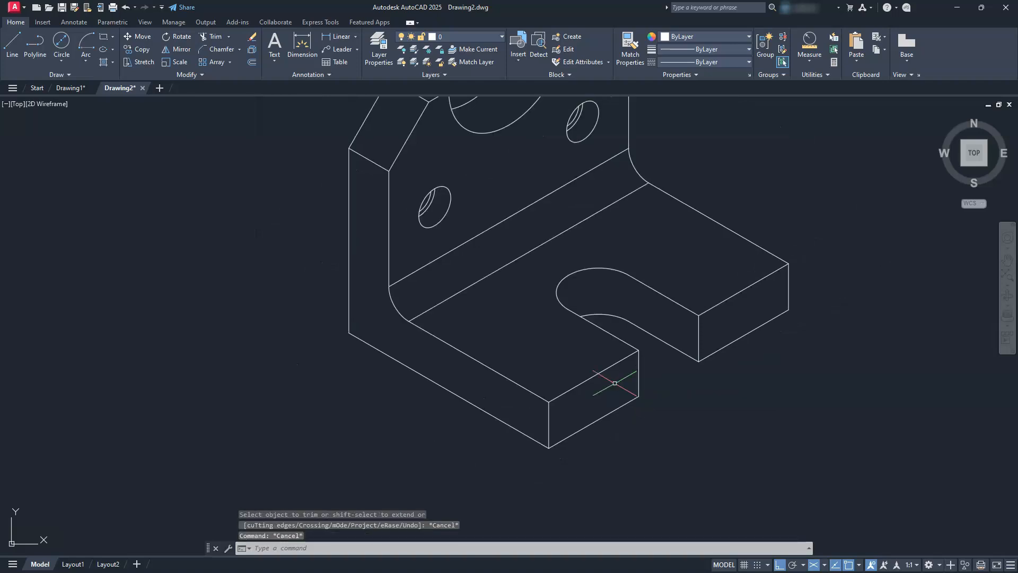
# - Copy the base's outer vertical front corner edges 15 units both ways along the front-edge direction
pyautogui.moveTo(551, 381)
pyautogui.mouseDown(button='middle')
pyautogui.moveTo(543, 407)
pyautogui.moveTo(553, 378)
pyautogui.mouseUp(button='middle')
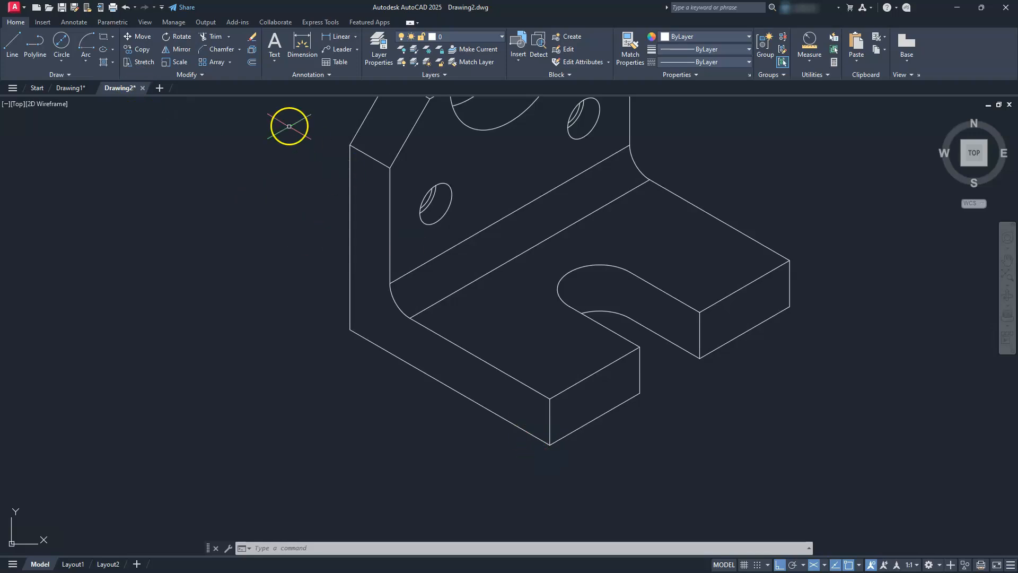
pyautogui.click(141, 49)
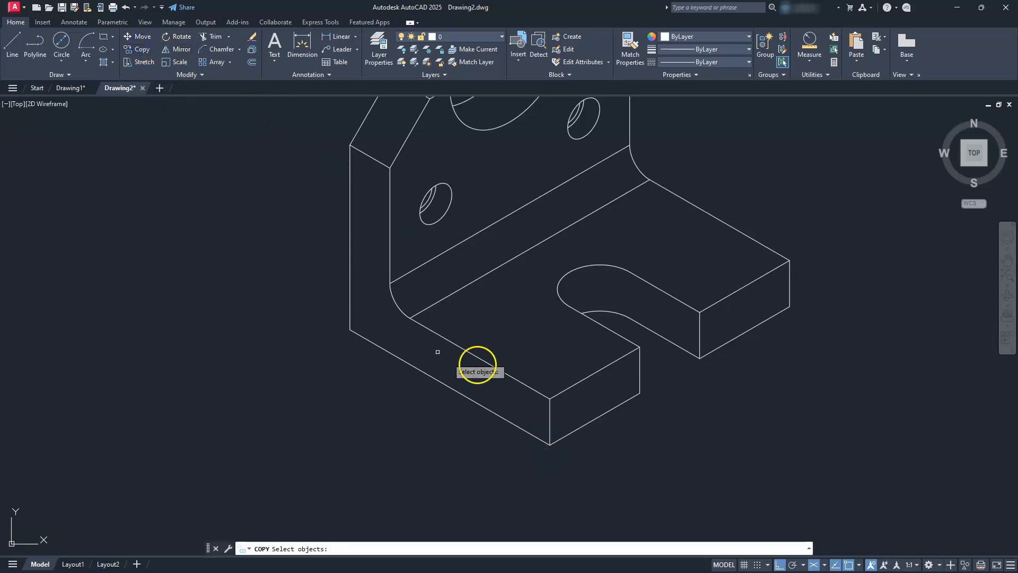
pyautogui.click(549, 410)
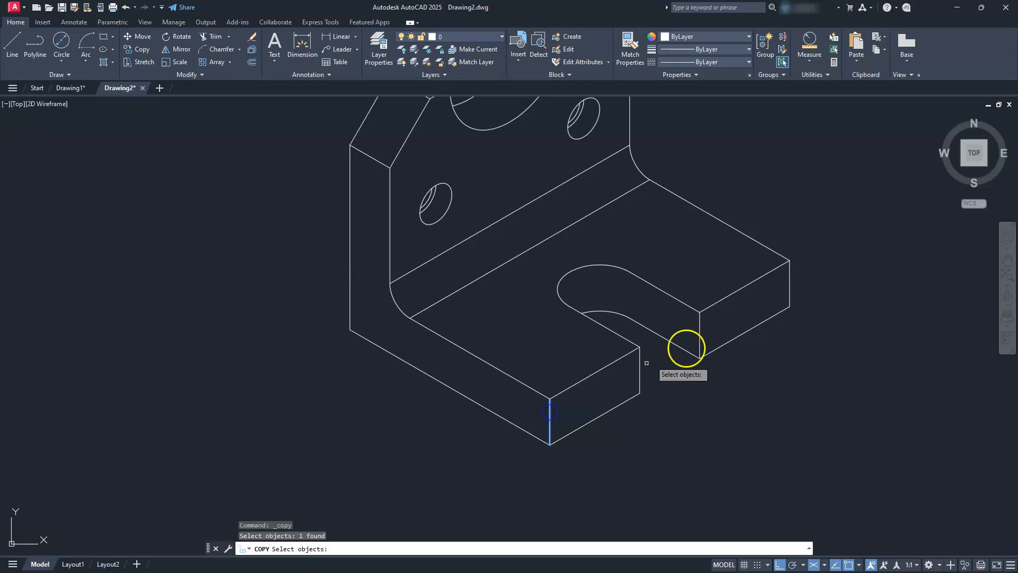
pyautogui.click(791, 278)
pyautogui.press('Return')
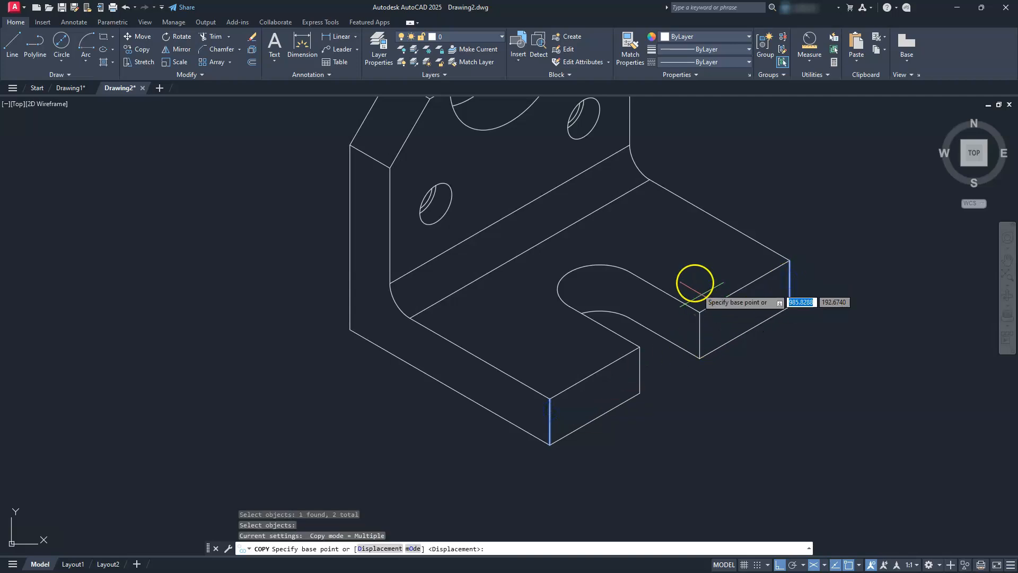
pyautogui.click(783, 396)
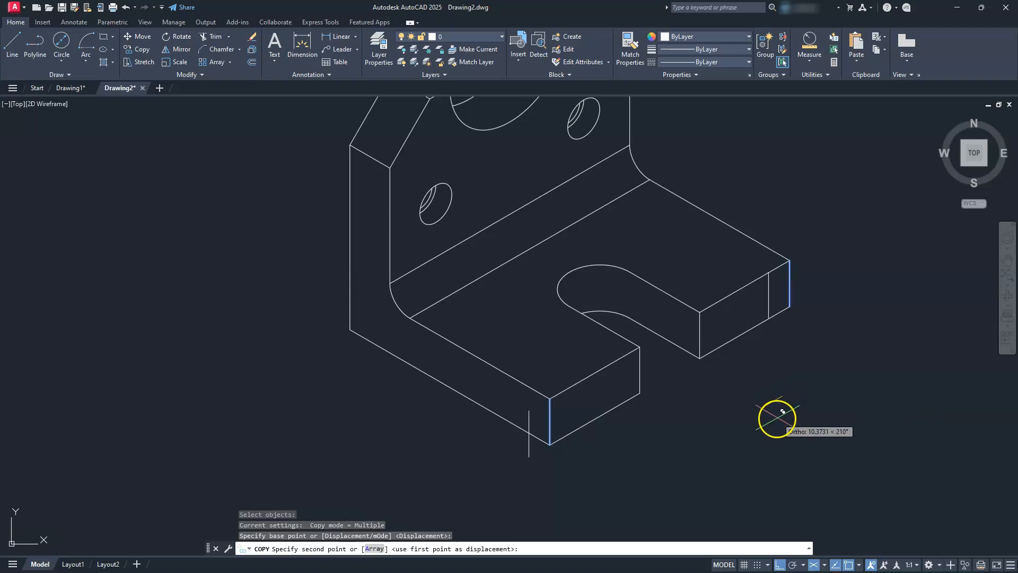
pyautogui.write('15')
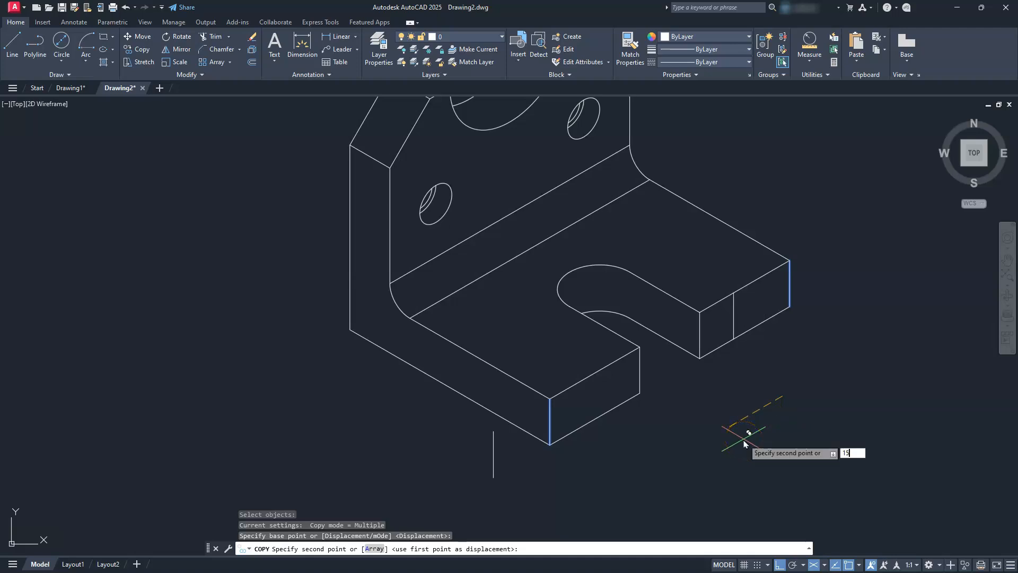
pyautogui.press('Return')
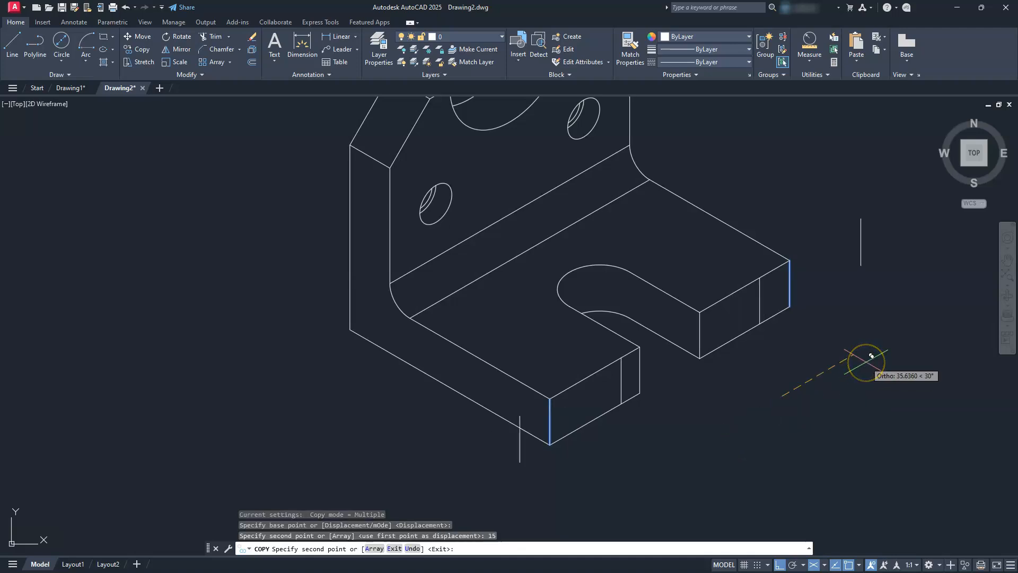
pyautogui.write('15')
pyautogui.press('Return')
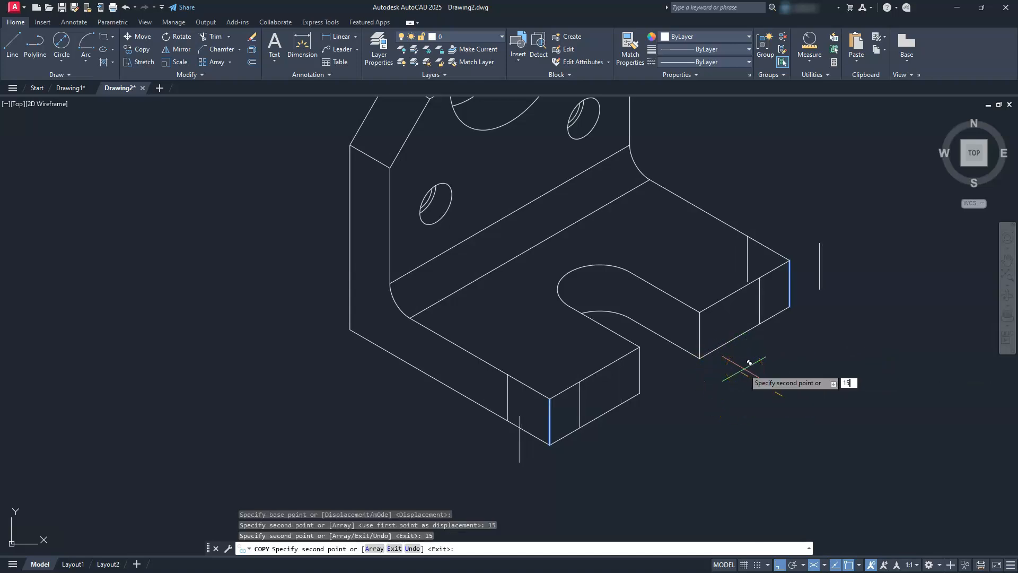
# - Copy the same two corner edges 15 units back along the base's sides and delete the two stray copies outside the base
pyautogui.write('15')
pyautogui.press('Return')
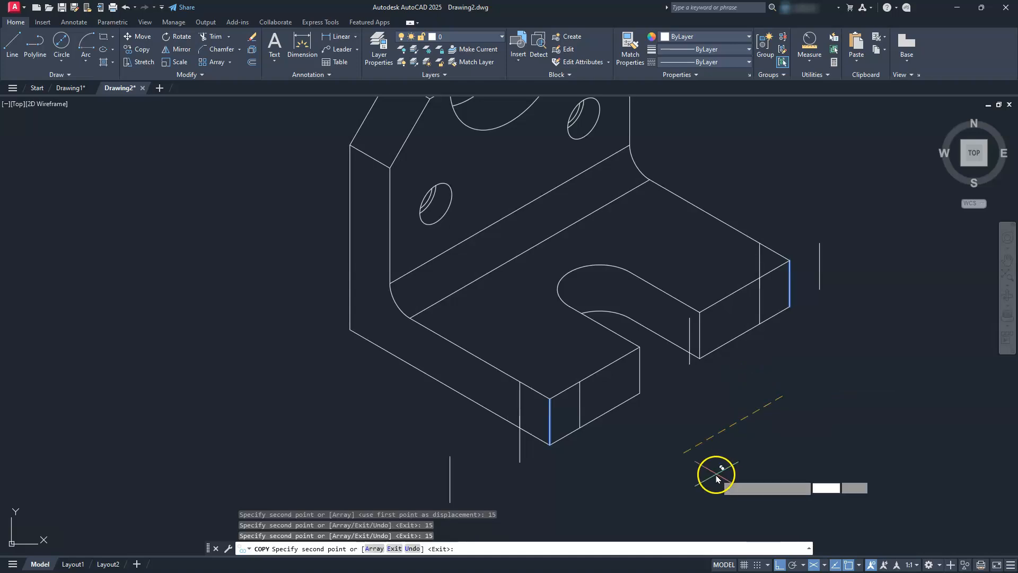
pyautogui.press('Escape')
pyautogui.press('Escape')
pyautogui.press('Escape')
pyautogui.press('Escape')
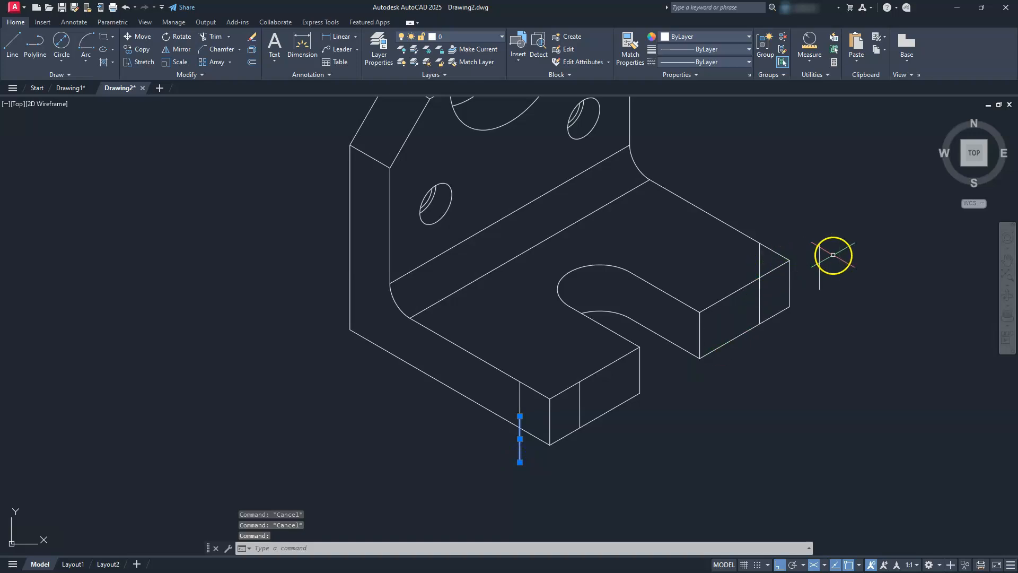
pyautogui.press('Delete')
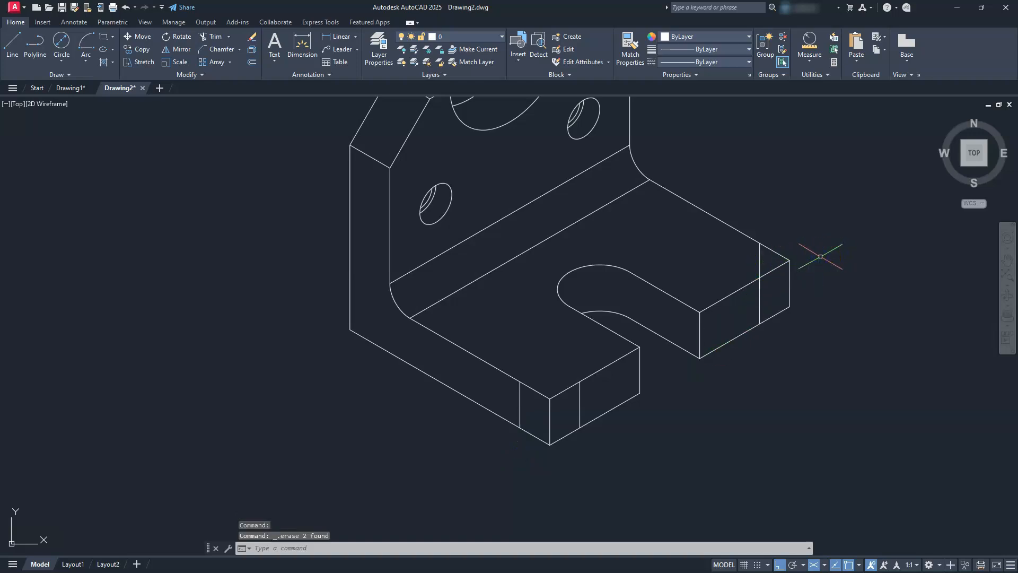
# - Draw the upper chamfer line at the base's near corner, joining the top ends of the two copied verticals
pyautogui.scroll(2, 517, 284)
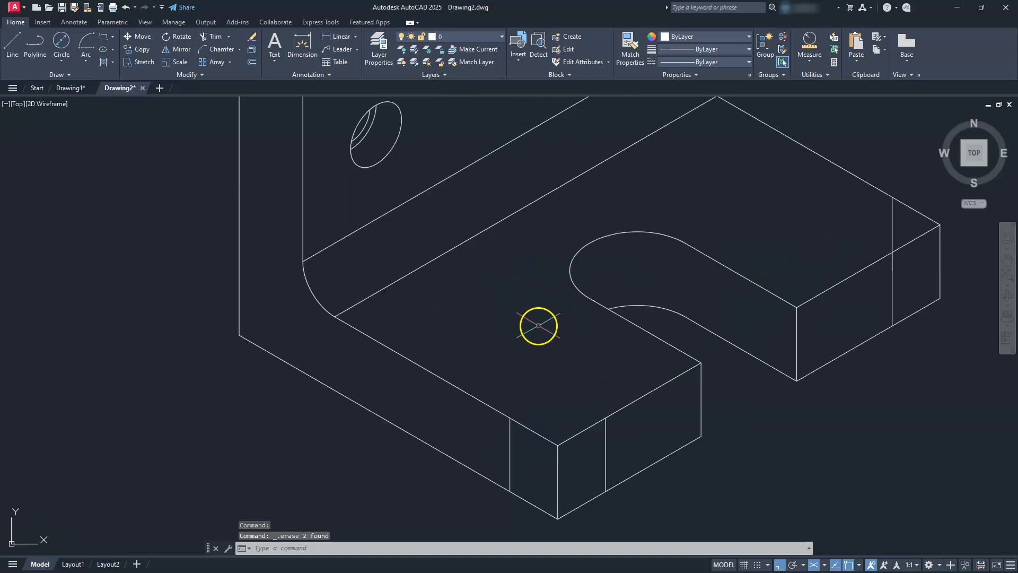
pyautogui.click(15, 43)
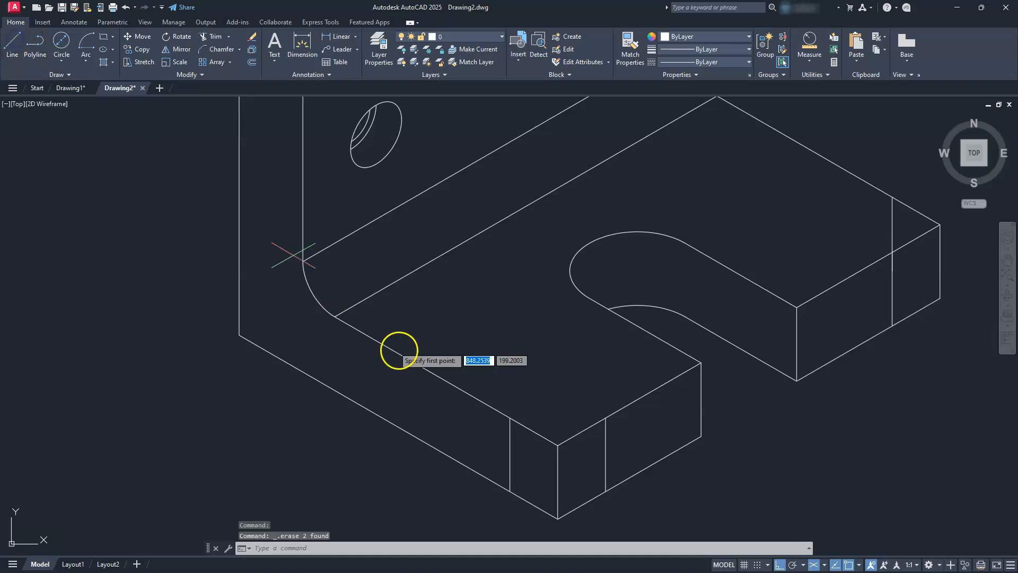
pyautogui.click(510, 417)
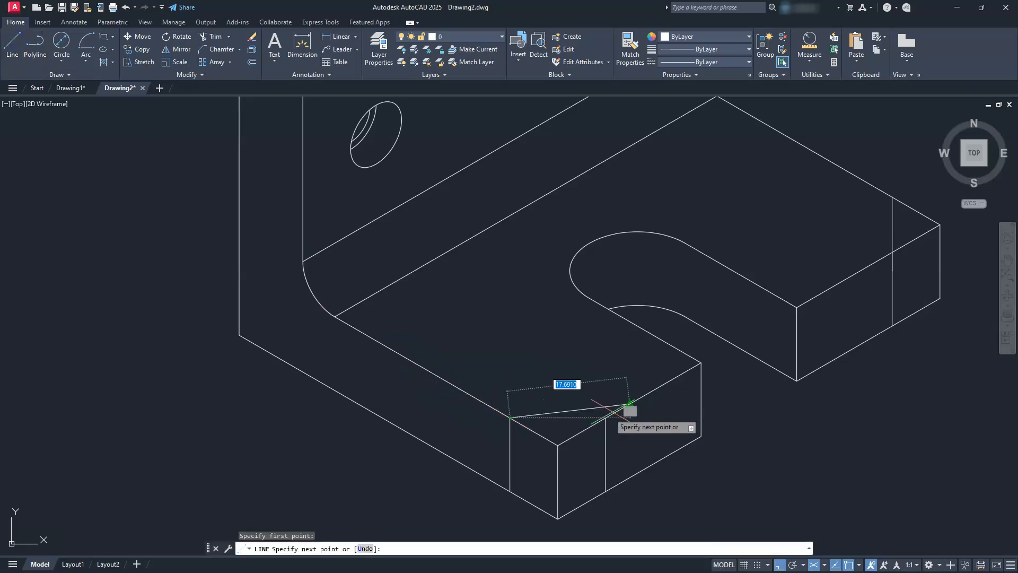
pyautogui.click(605, 417)
pyautogui.press('Escape')
pyautogui.press('Escape')
pyautogui.press('Escape')
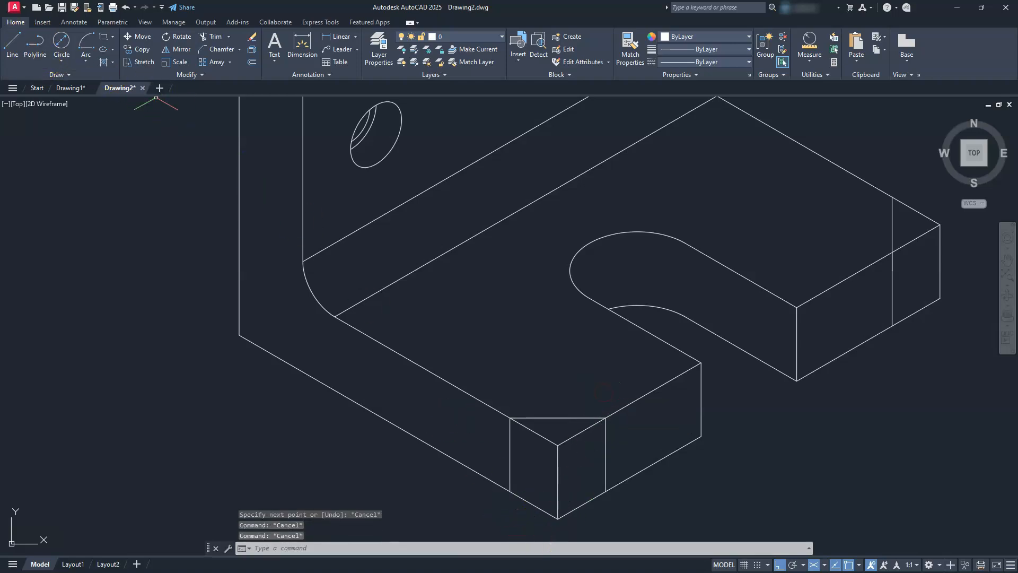
# - Draw the lower chamfer line at the base's near corner, joining the bottom ends of the copied verticals
pyautogui.click(8, 41)
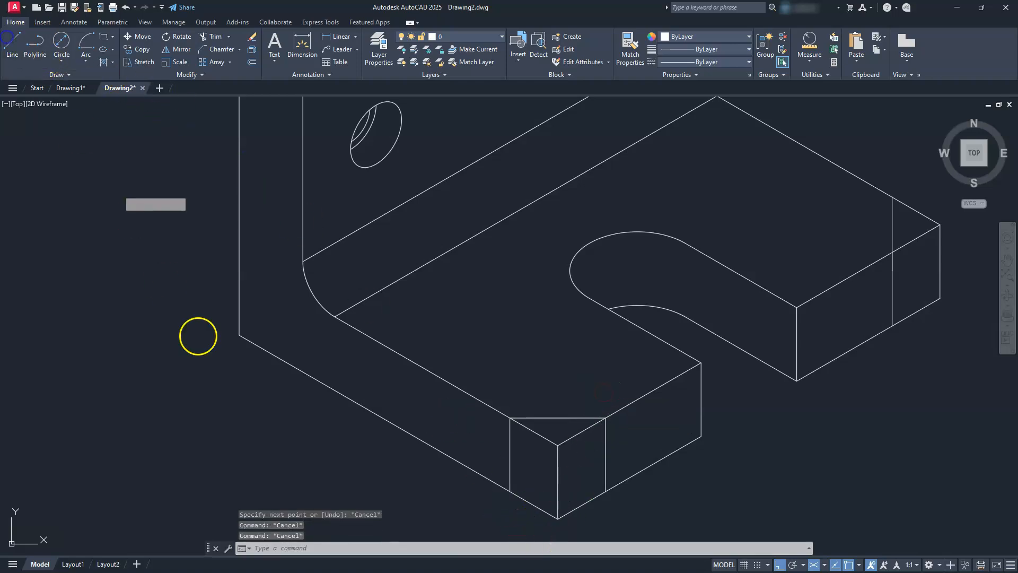
pyautogui.click(510, 491)
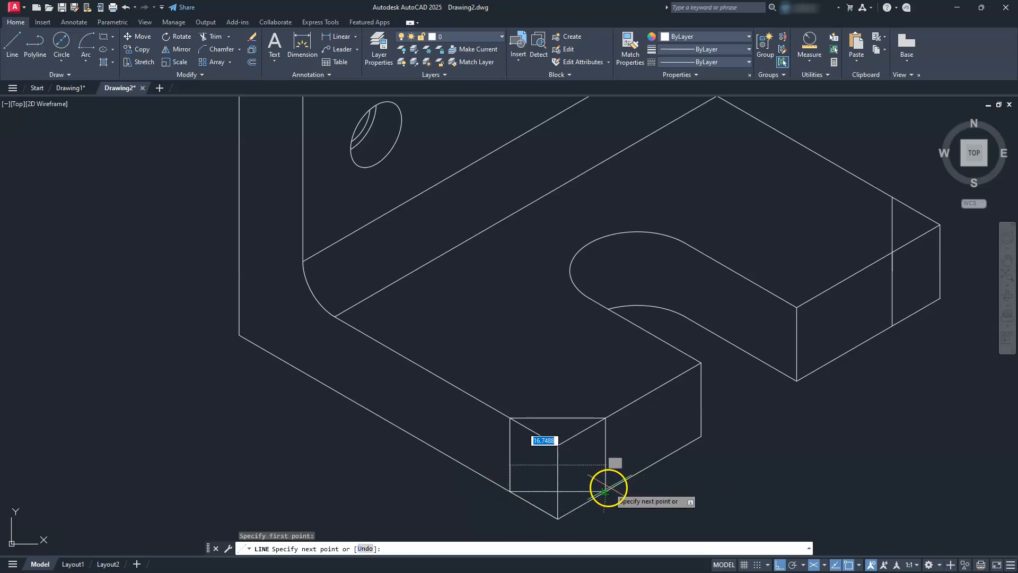
pyautogui.scroll(5, 605, 485)
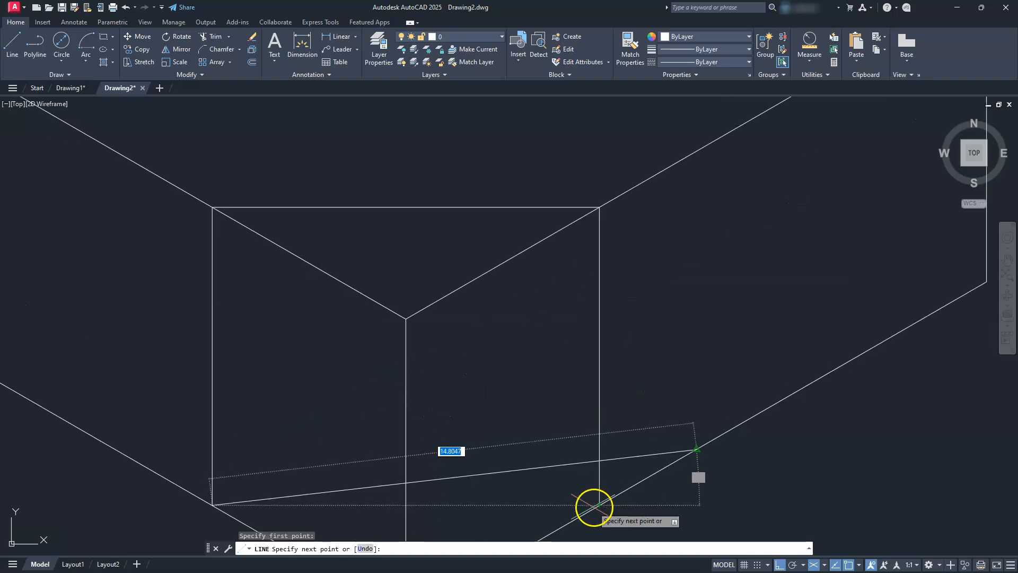
pyautogui.click(597, 504)
pyautogui.press('Escape')
pyautogui.scroll(-5, 596, 477)
pyautogui.press('Escape')
pyautogui.scroll(-2, 596, 473)
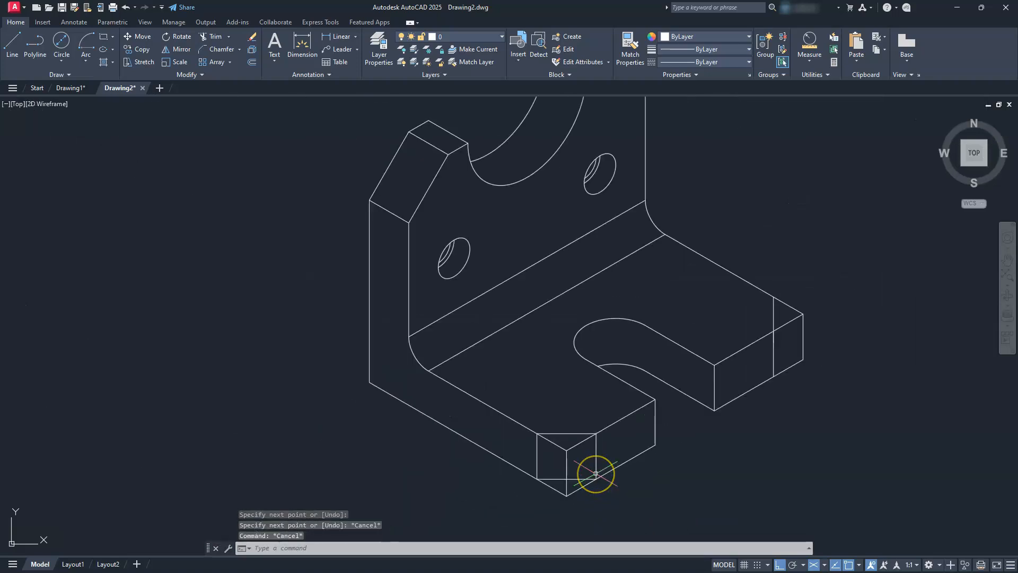
pyautogui.moveTo(597, 477); pyautogui.dragTo(573, 450, button='middle')
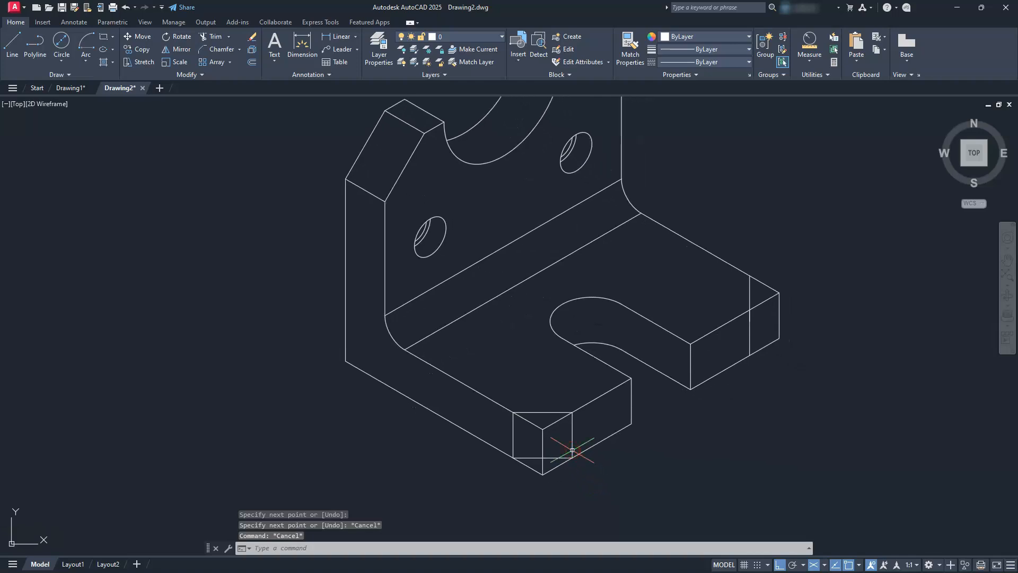
# - Trim the bottom edges, original vertical edge and top edges outside the chamfer at the base's near corner
pyautogui.click(215, 38)
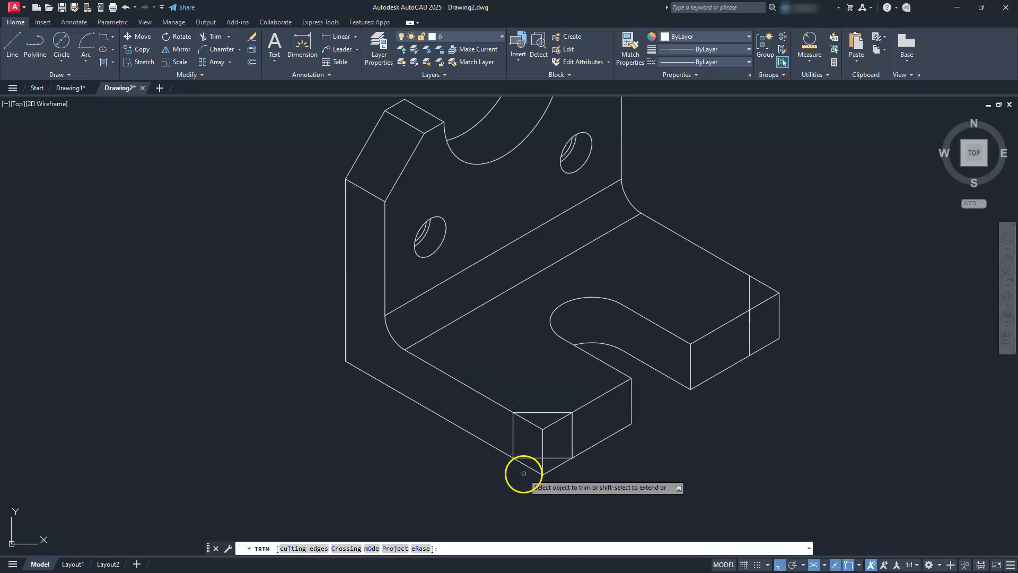
pyautogui.scroll(2, 523, 473)
pyautogui.moveTo(523, 473)
pyautogui.mouseDown()
pyautogui.moveTo(529, 456)
pyautogui.moveTo(527, 470)
pyautogui.mouseUp()
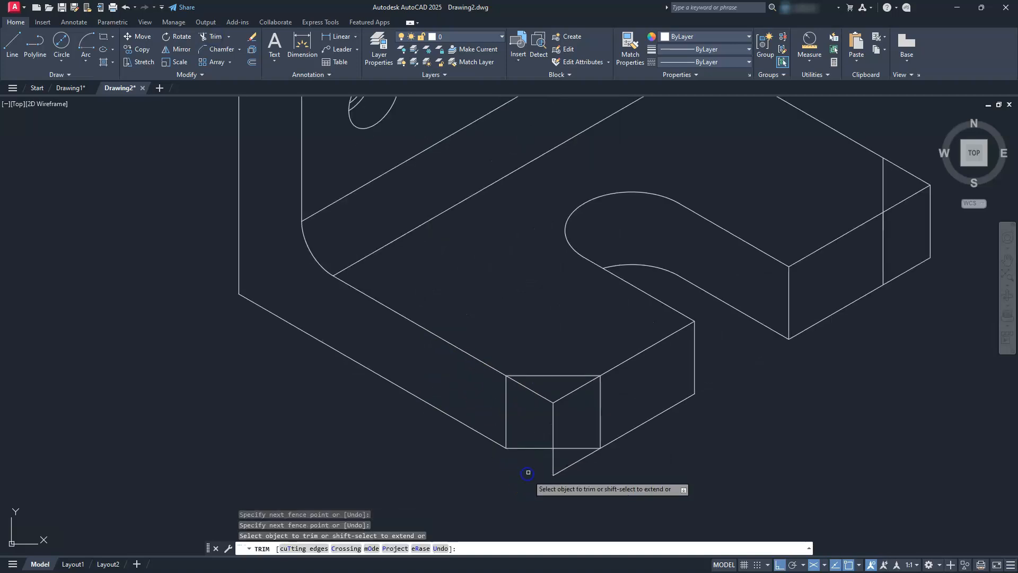
pyautogui.click(553, 463)
pyautogui.click(559, 471)
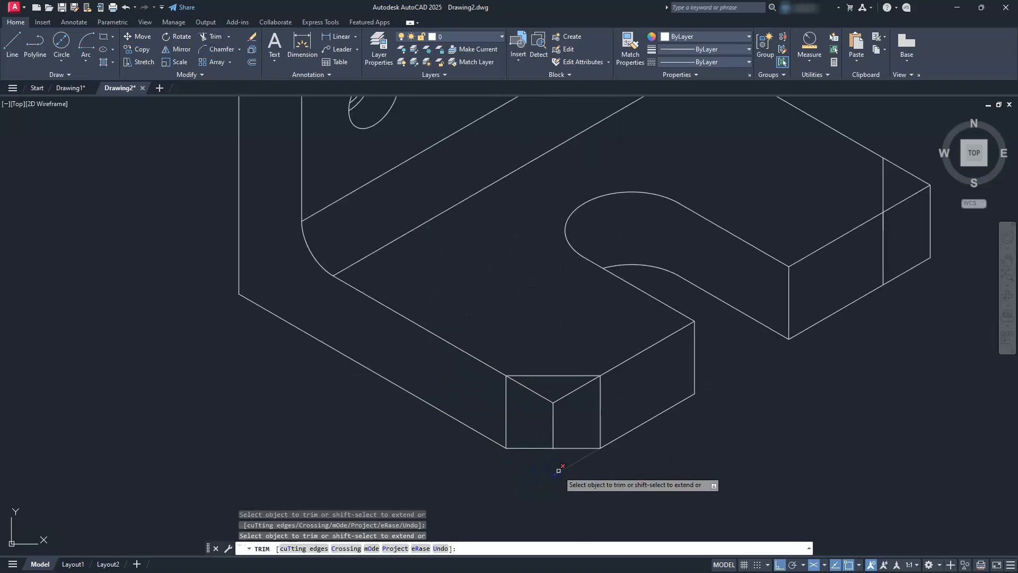
pyautogui.click(551, 422)
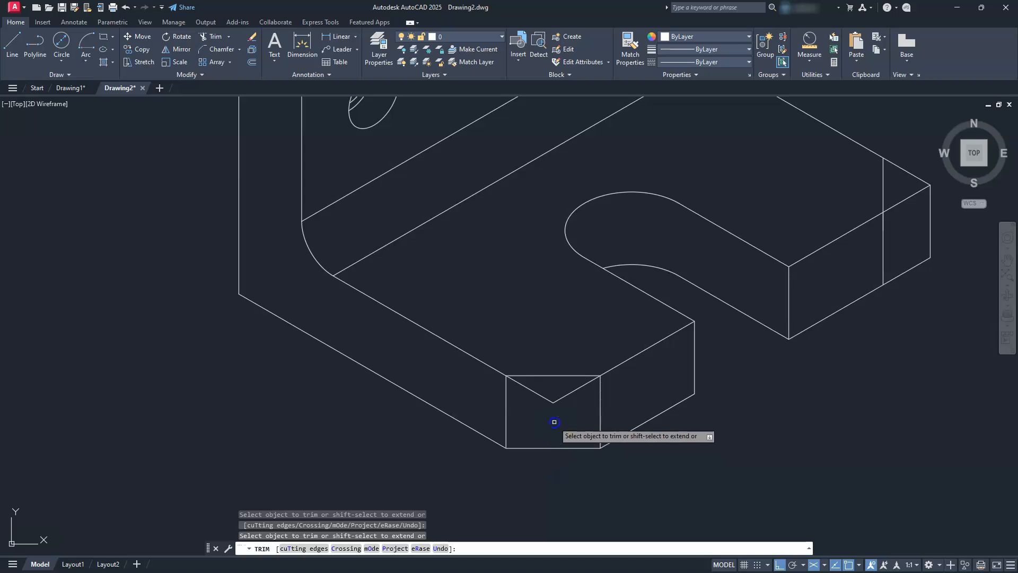
pyautogui.click(559, 398)
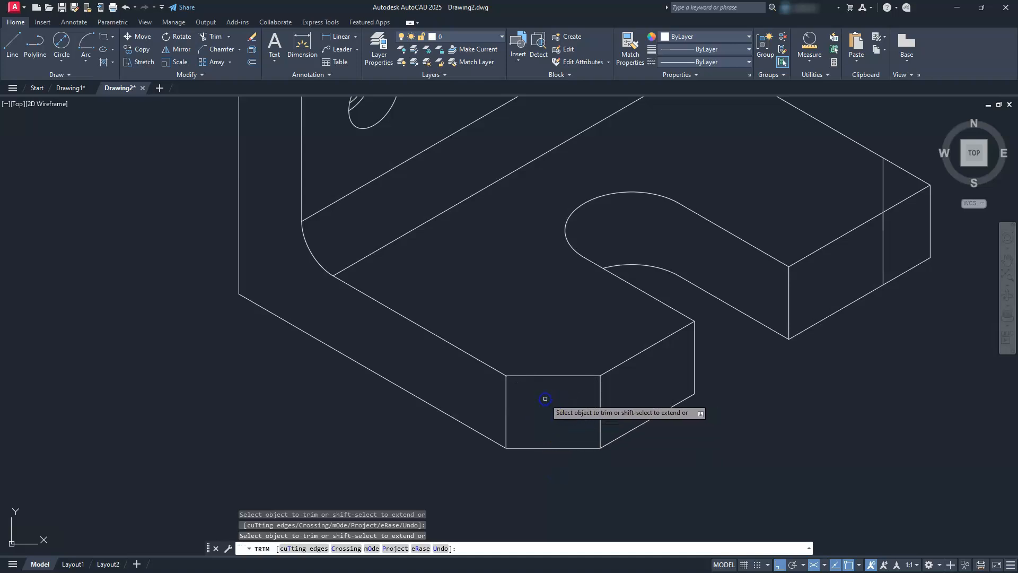
# - Trim the original vertical, top and bottom edges beyond the copied verticals at the base's far corner
pyautogui.scroll(-3, 795, 446)
pyautogui.scroll(5, 557, 416)
pyautogui.scroll(2, 625, 282)
pyautogui.click(741, 237)
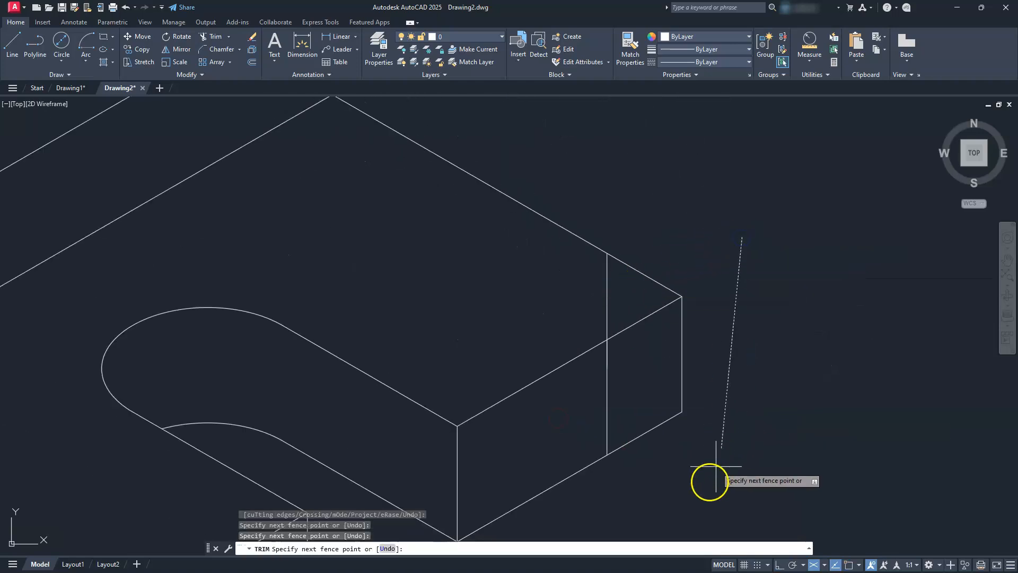
pyautogui.rightClick(662, 440)
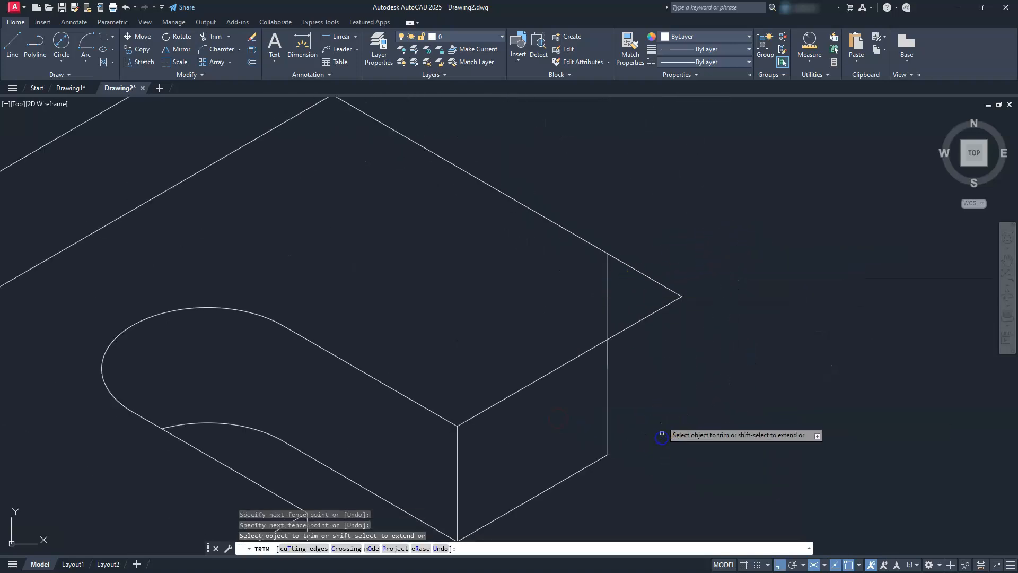
pyautogui.click(663, 237)
pyautogui.click(661, 343)
pyautogui.rightClick(661, 345)
pyautogui.scroll(-2, 666, 340)
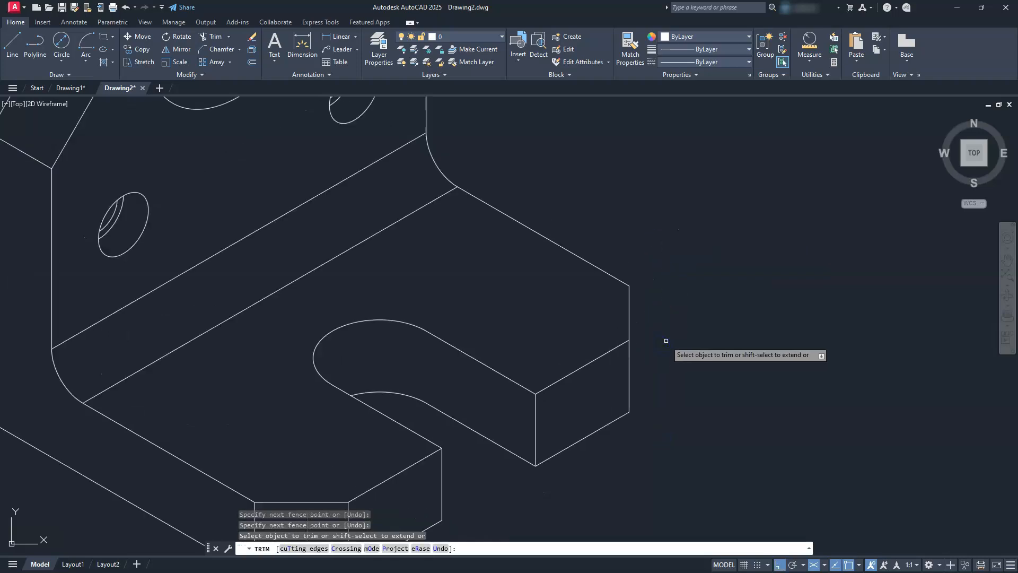
pyautogui.scroll(-3, 666, 340)
pyautogui.press('Escape')
pyautogui.press('Escape')
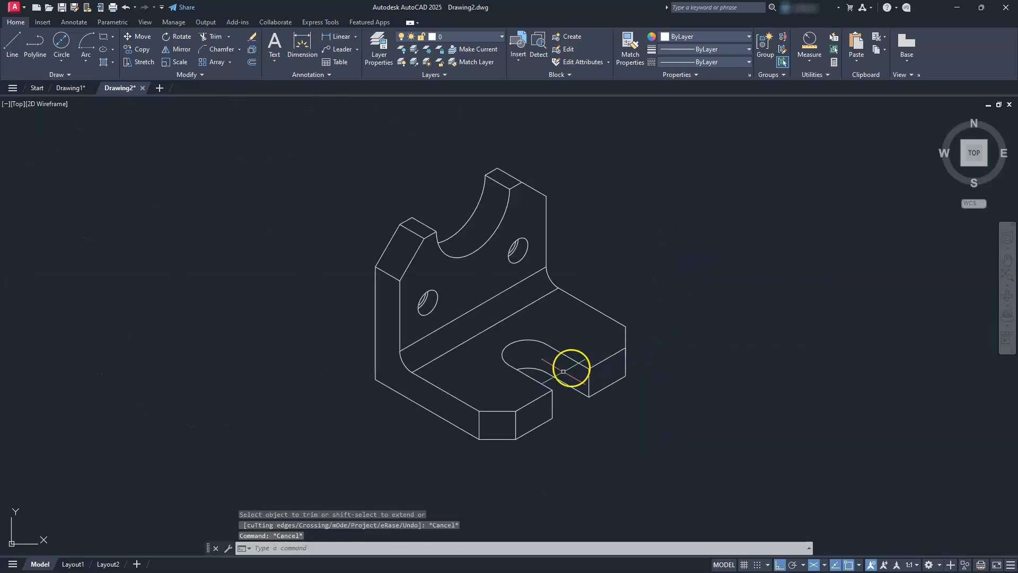
# - Turn off isometric drafting to return to orthographic mode
pyautogui.scroll(2, 548, 386)
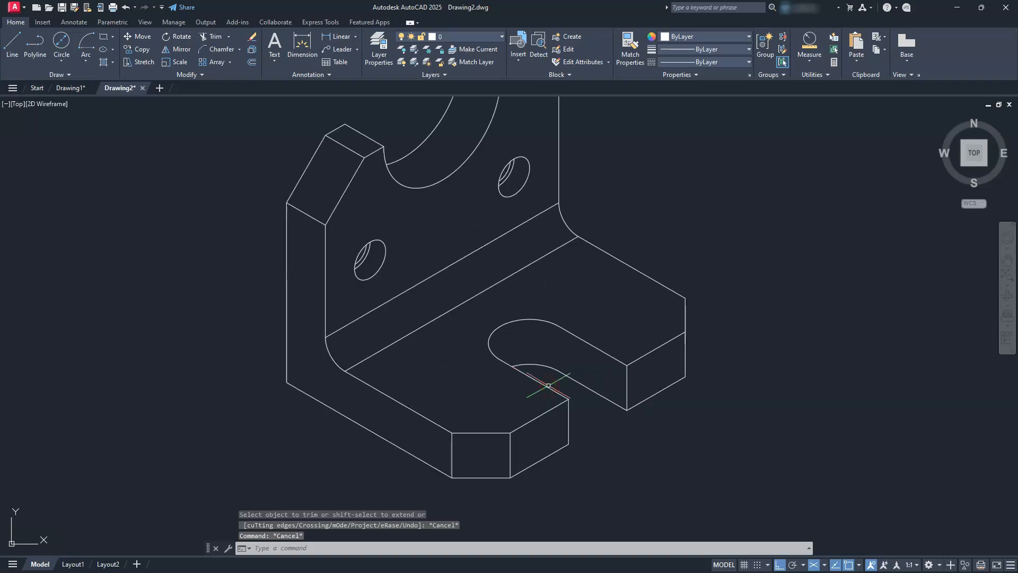
pyautogui.scroll(-2, 548, 386)
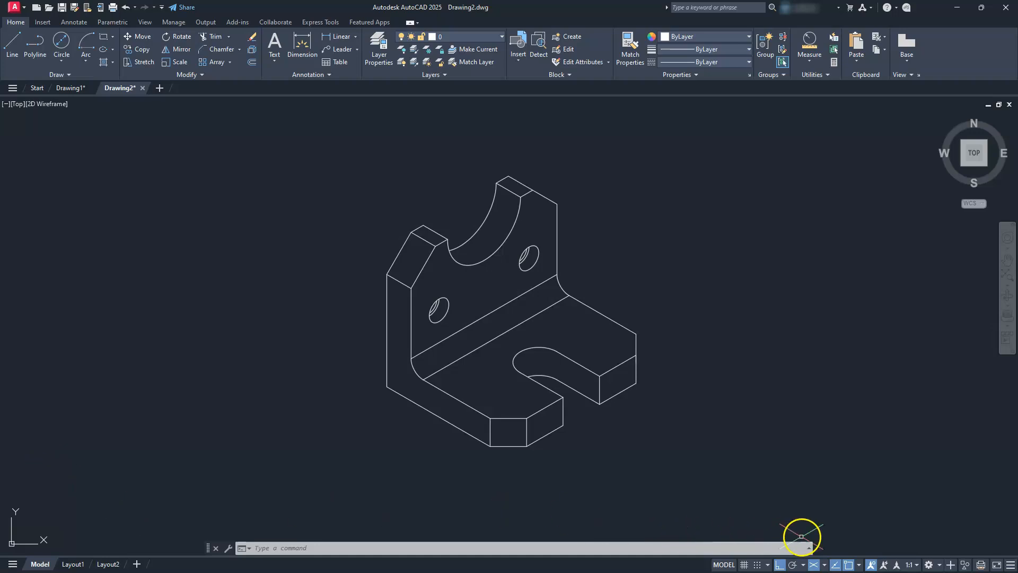
pyautogui.click(814, 565)
pyautogui.scroll(-4, 577, 313)
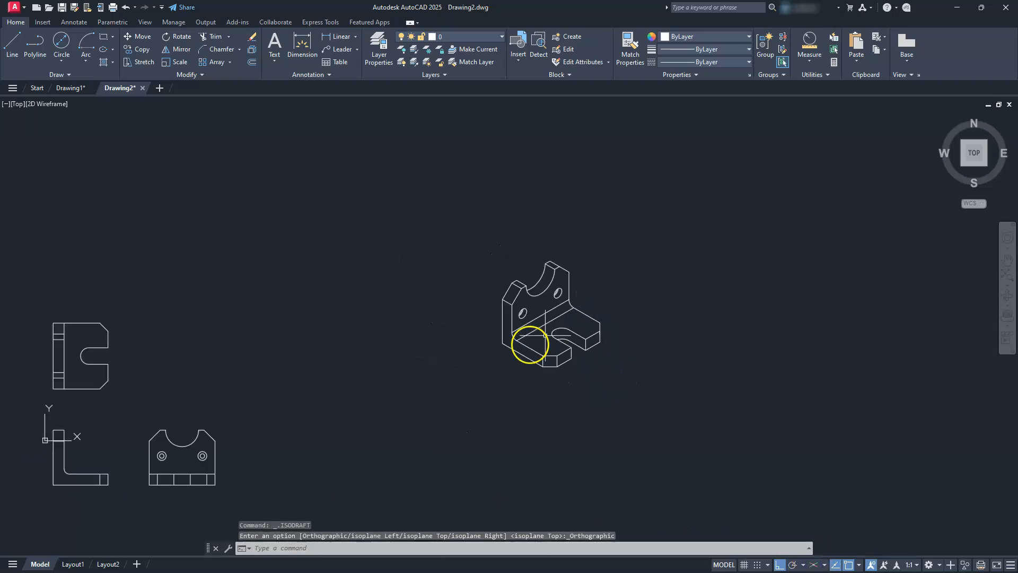
# - Move the whole isometric view horizontally towards the orthographic views, placing it above the view that shows the two holes
pyautogui.moveTo(224, 428); pyautogui.dragTo(520, 389, button='middle')
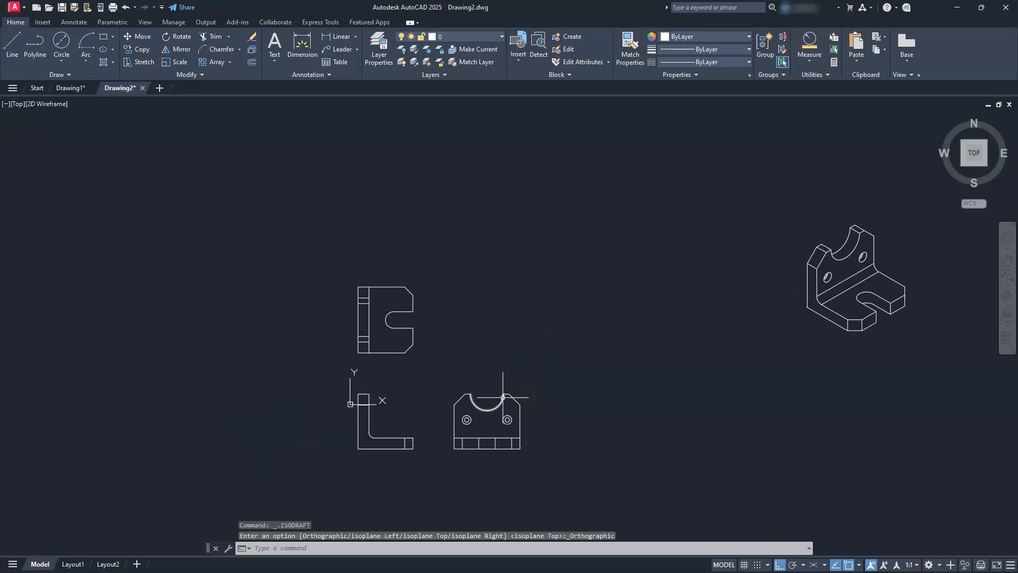
pyautogui.click(143, 39)
pyautogui.click(722, 186)
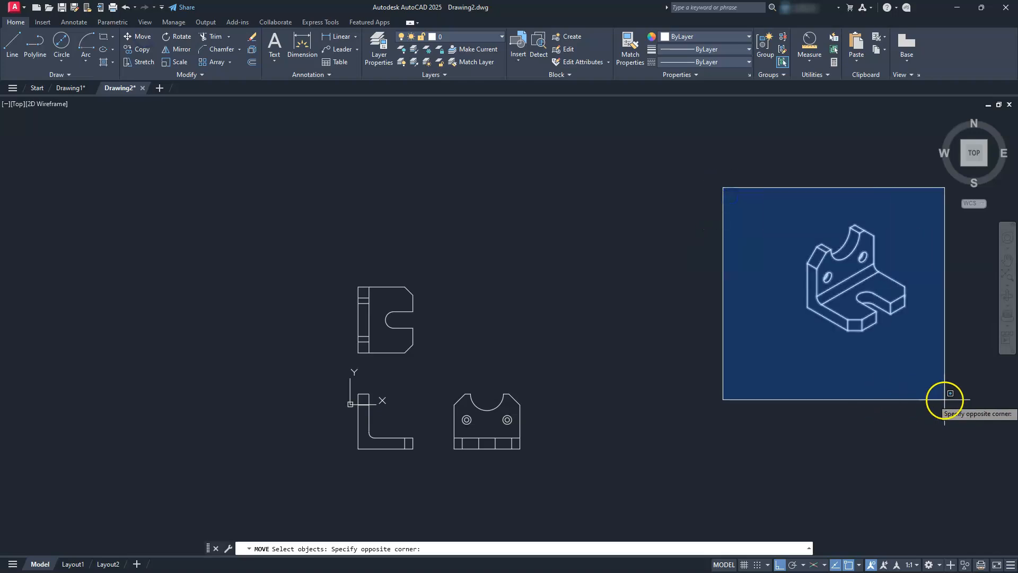
pyautogui.click(944, 399)
pyautogui.press('Return')
pyautogui.click(900, 334)
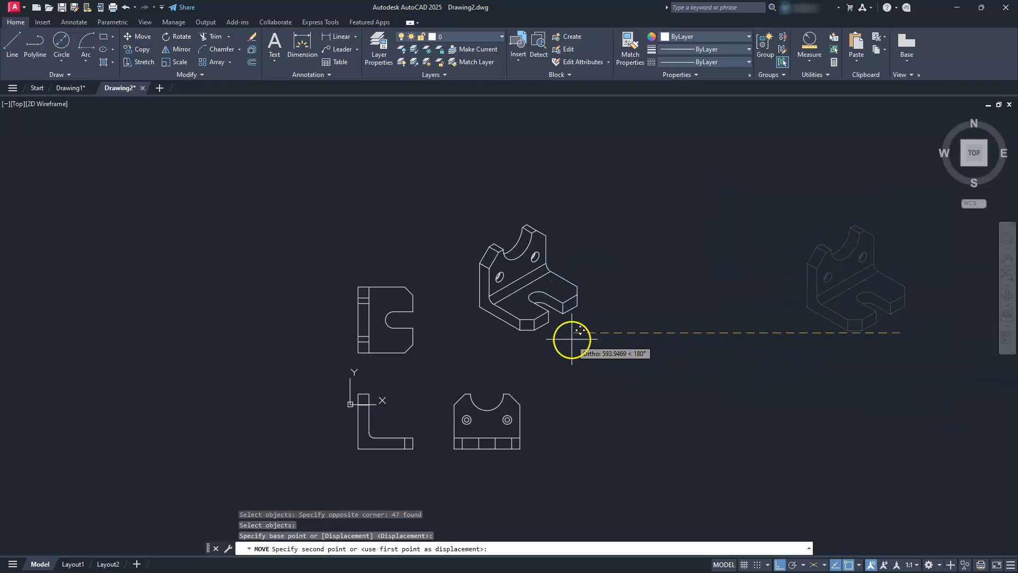
pyautogui.click(547, 335)
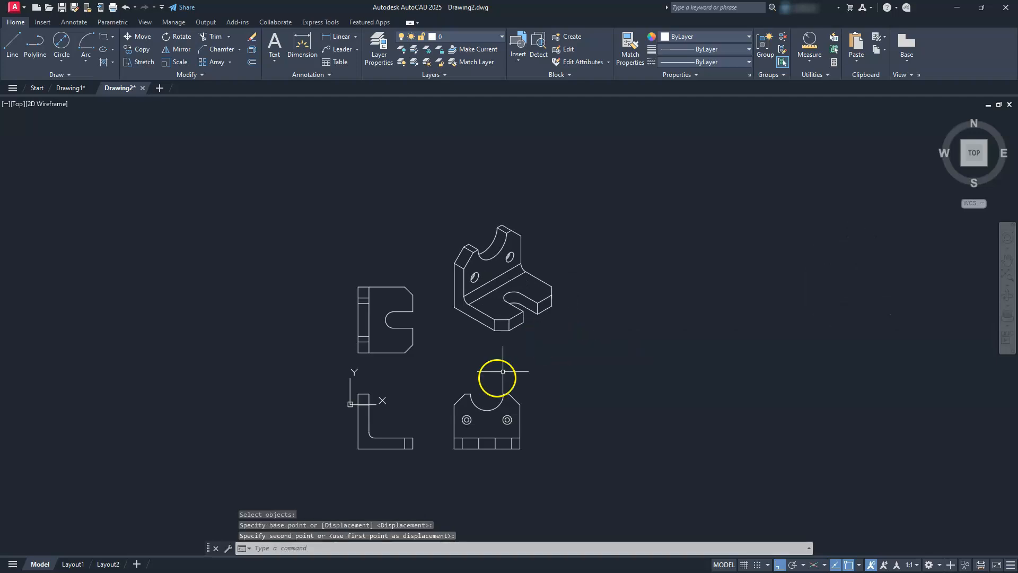
# - Draw a 17 by 11 rectangle starting at the origin 0,0
pyautogui.scroll(2, 316, 403)
pyautogui.scroll(2, 505, 423)
pyautogui.scroll(-3, 523, 441)
pyautogui.moveTo(523, 441); pyautogui.dragTo(446, 391, button='middle')
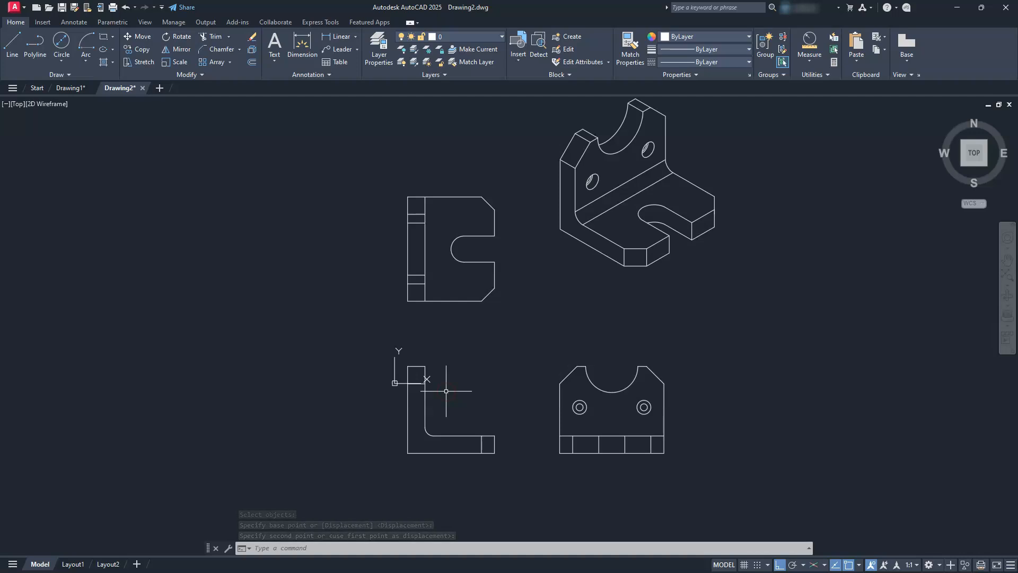
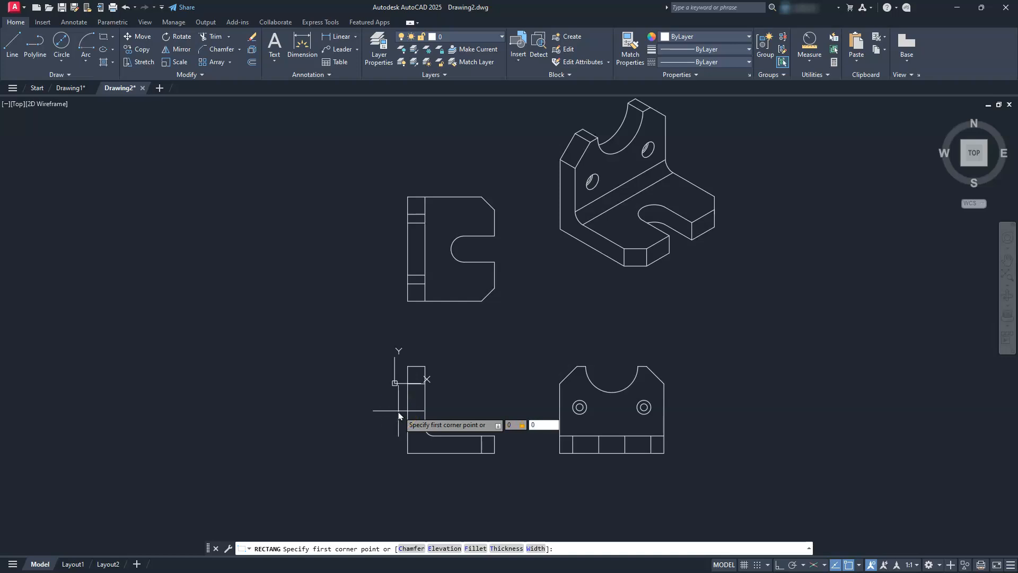
pyautogui.press('Return')
pyautogui.write('17,')
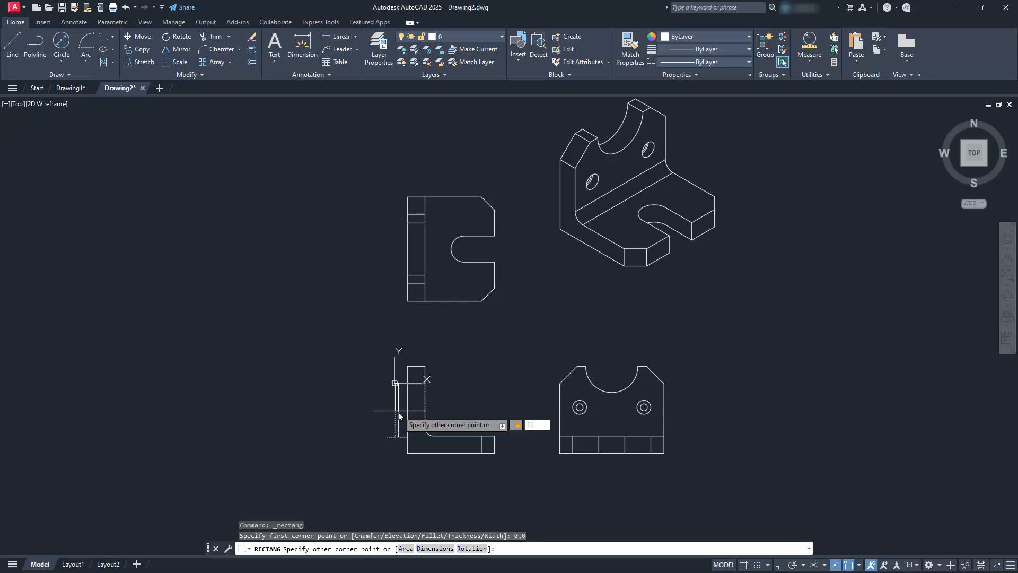
pyautogui.press('Return')
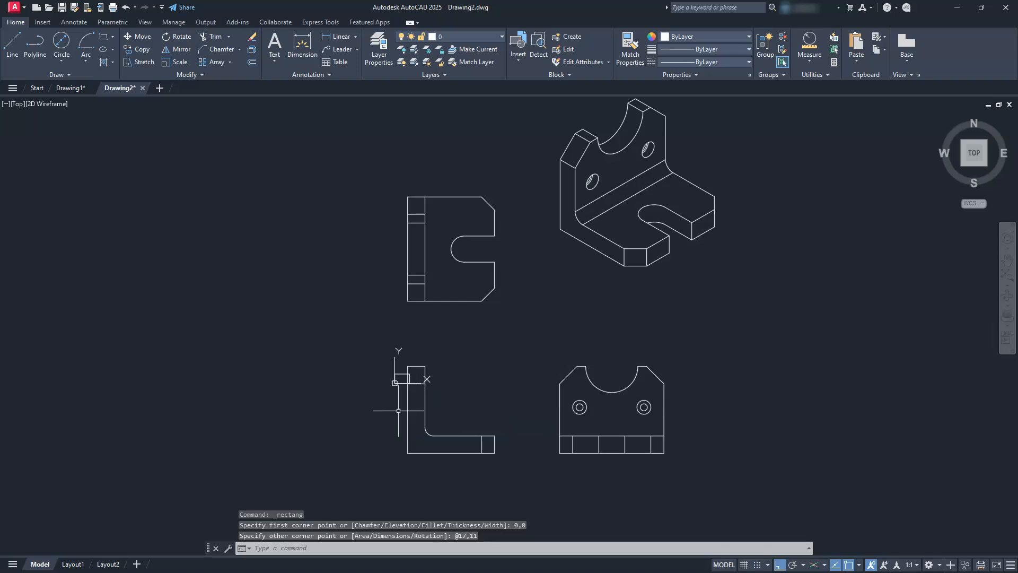
# - Offset the 17 by 11 rectangle inward by .25 to form a double border
pyautogui.scroll(6, 395, 402)
pyautogui.scroll(3, 431, 336)
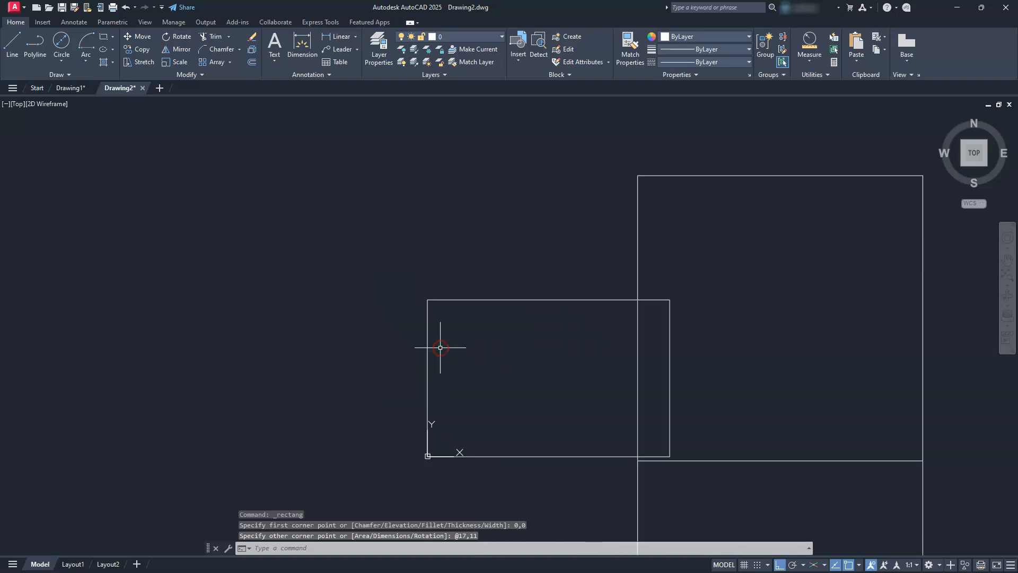
pyautogui.click(251, 62)
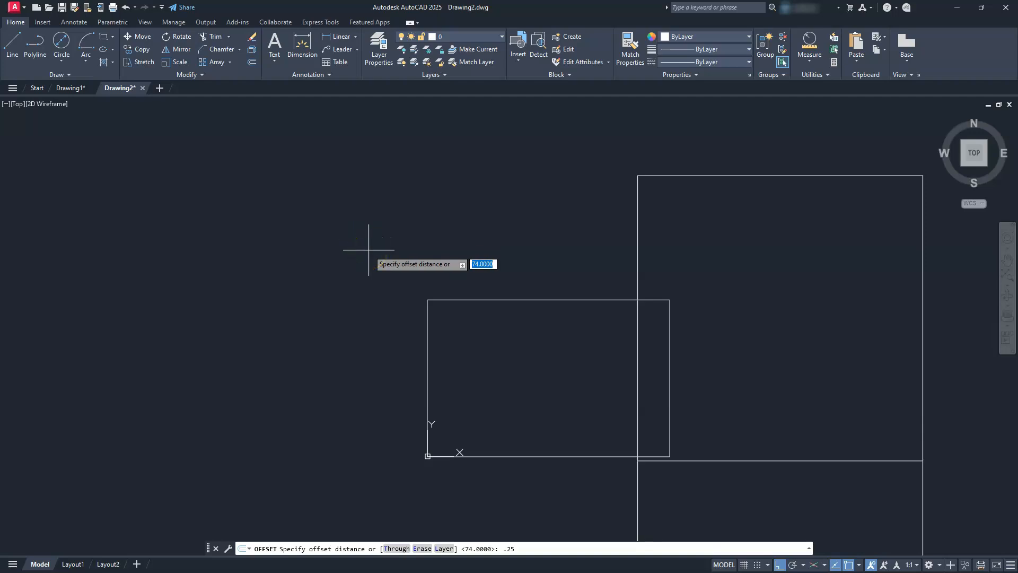
pyautogui.press('Return')
pyautogui.click(485, 302)
pyautogui.click(496, 325)
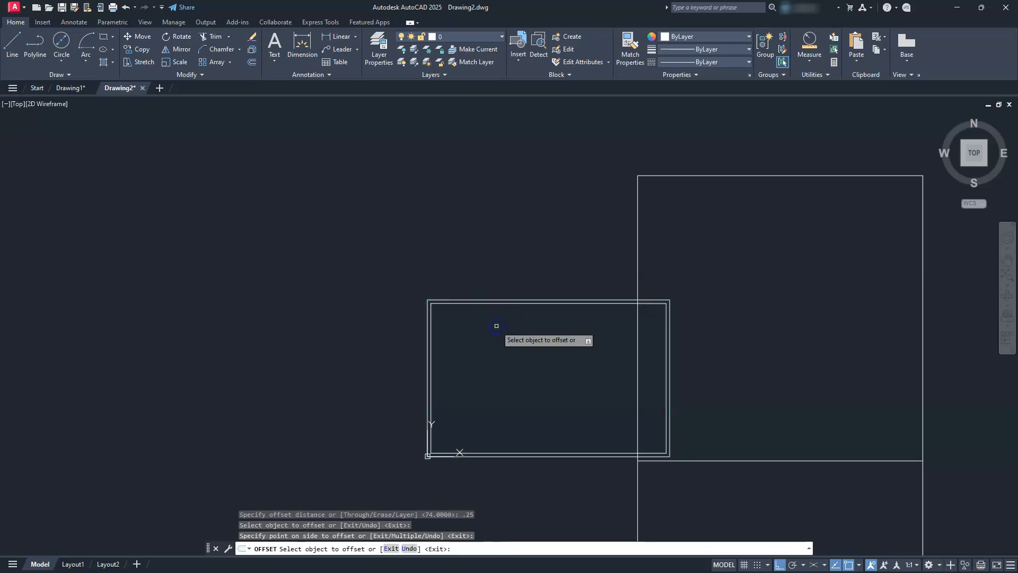
pyautogui.press('Escape')
pyautogui.press('Escape')
# - Create a block named tb from the two border rectangles, with its base point at 0,0,0
pyautogui.click(499, 344)
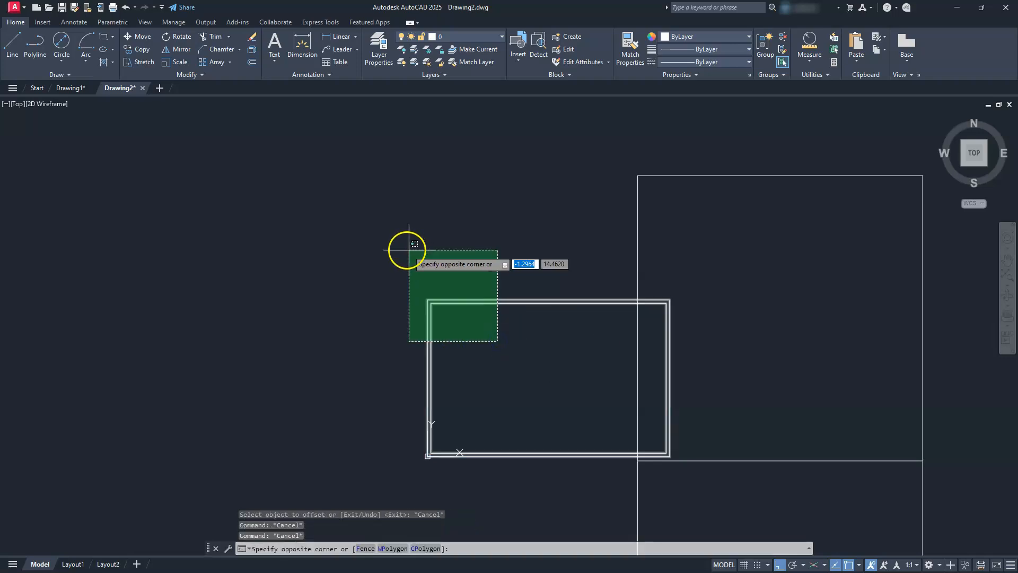
pyautogui.click(407, 249)
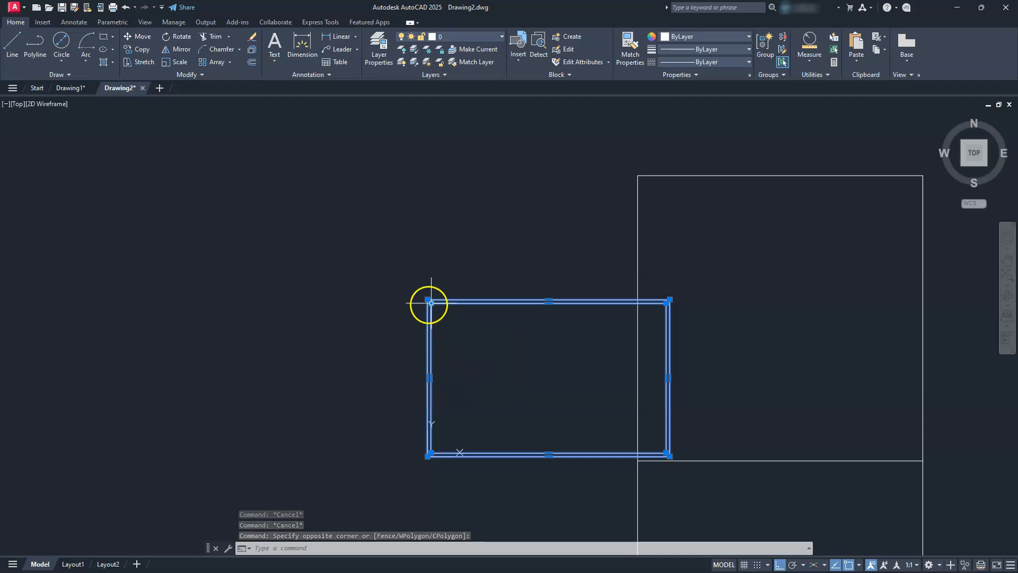
pyautogui.click(564, 38)
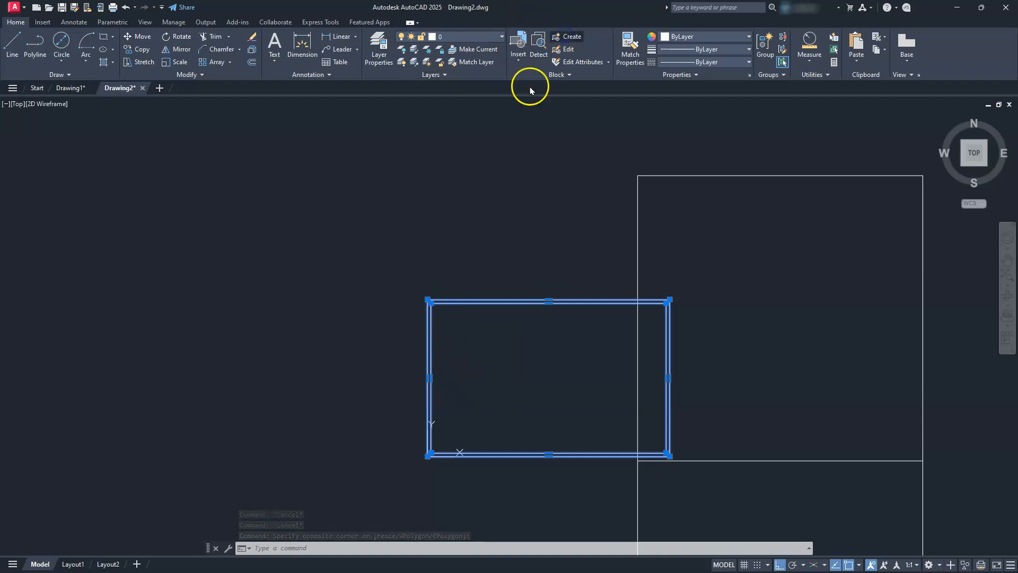
pyautogui.click(410, 213)
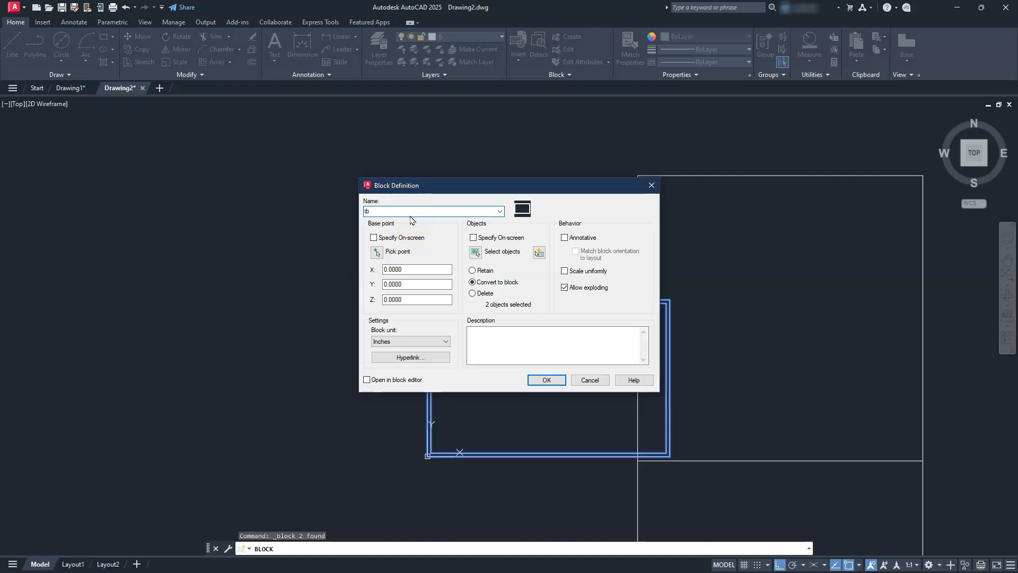
pyautogui.click(536, 380)
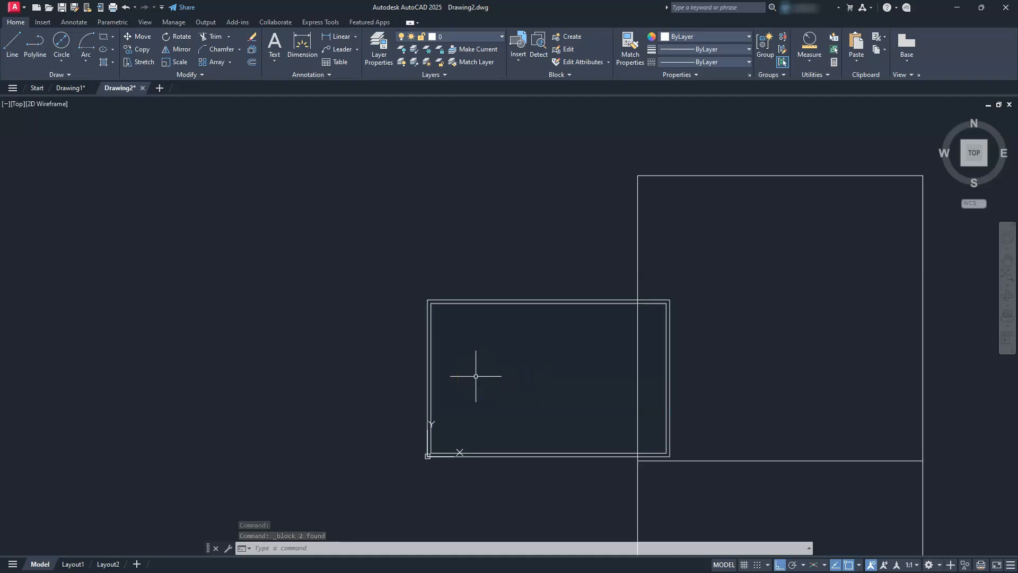
# - Open the properties of the tb border block and dock the Properties palette as a collapsed side strip
pyautogui.click(475, 376)
pyautogui.click(385, 289)
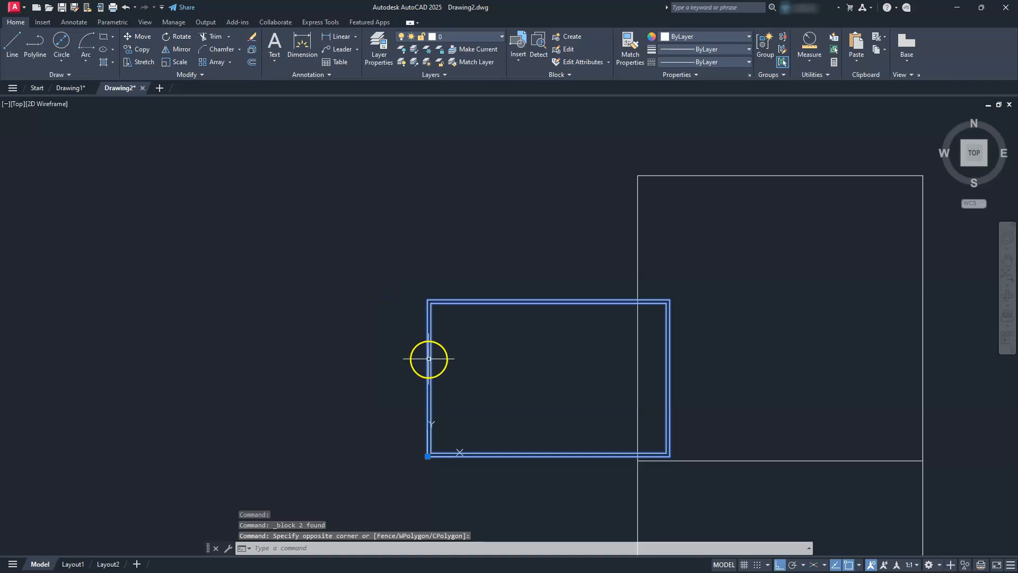
pyautogui.rightClick(428, 359)
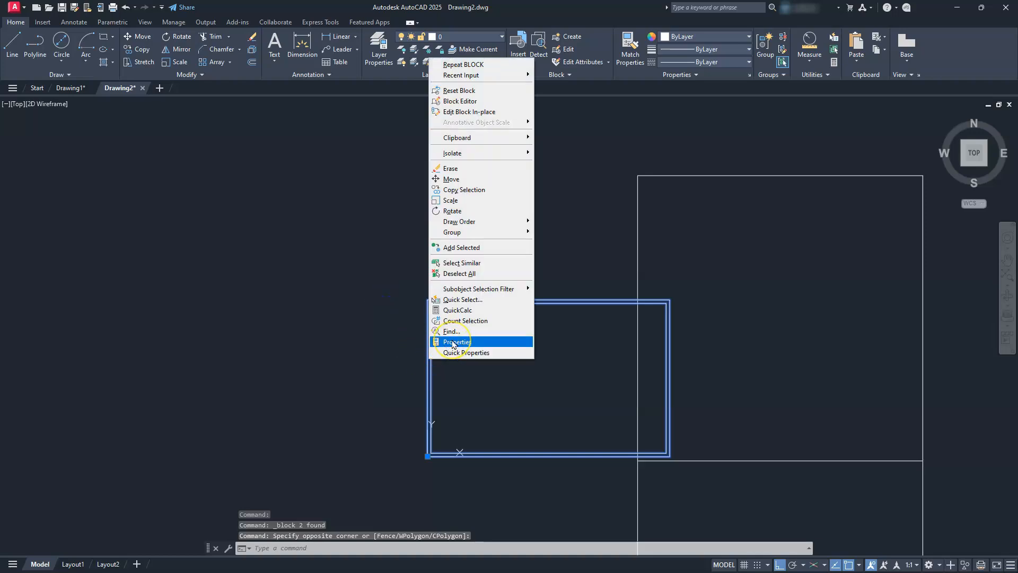
pyautogui.click(455, 342)
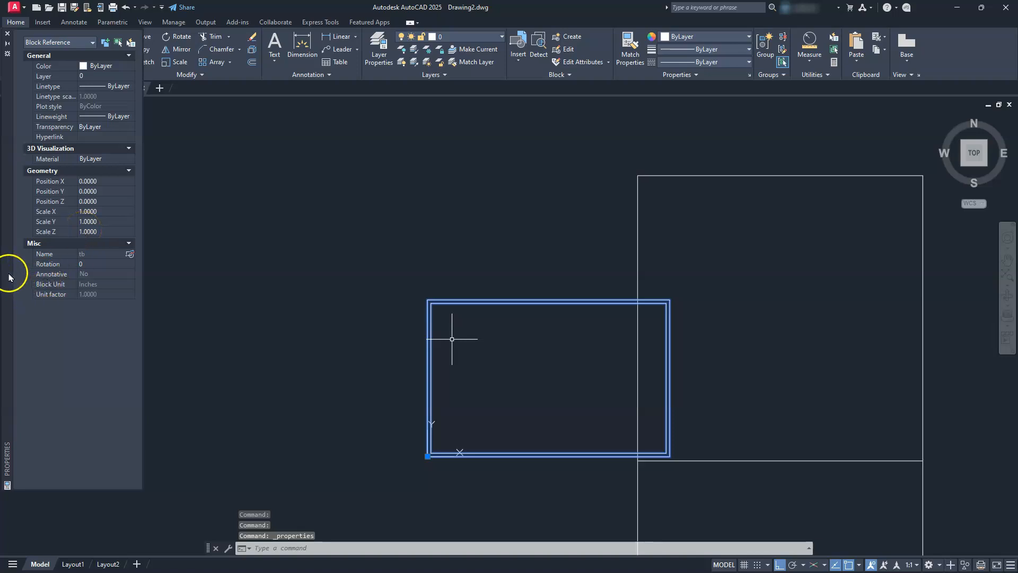
pyautogui.moveTo(6, 276)
pyautogui.mouseDown()
pyautogui.moveTo(4, 311)
pyautogui.moveTo(25, 323)
pyautogui.mouseUp()
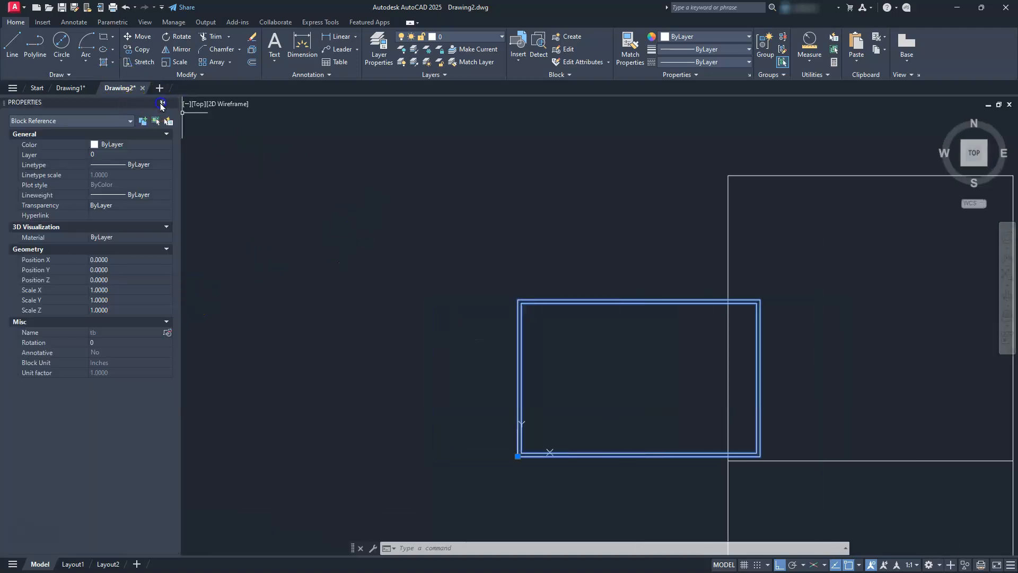
pyautogui.click(162, 105)
pyautogui.moveTo(4, 249)
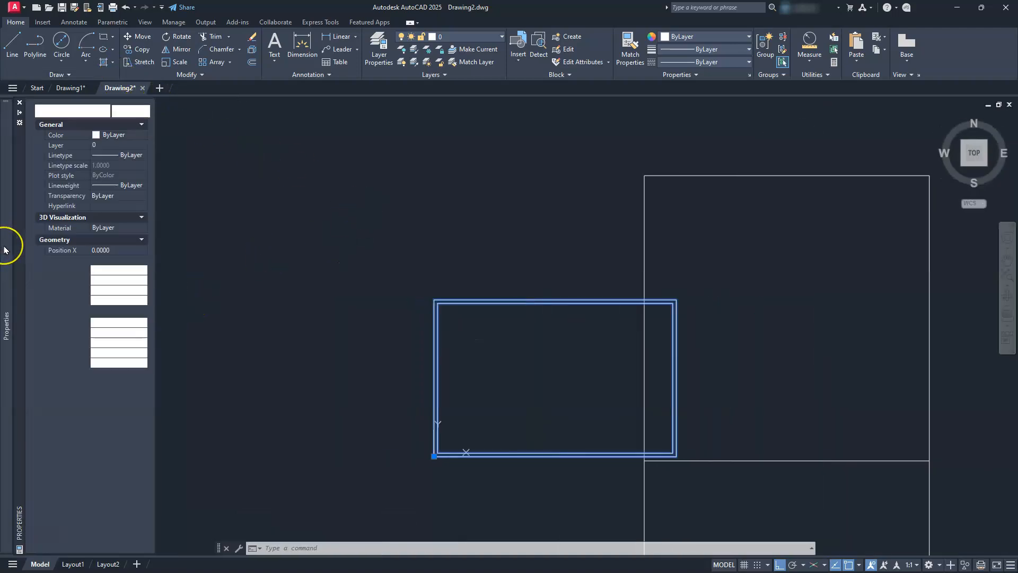
# - Set the border block's X and Y scale to 35 and deselect it
pyautogui.moveTo(386, 356); pyautogui.dragTo(335, 310, button='middle')
pyautogui.moveTo(9, 250)
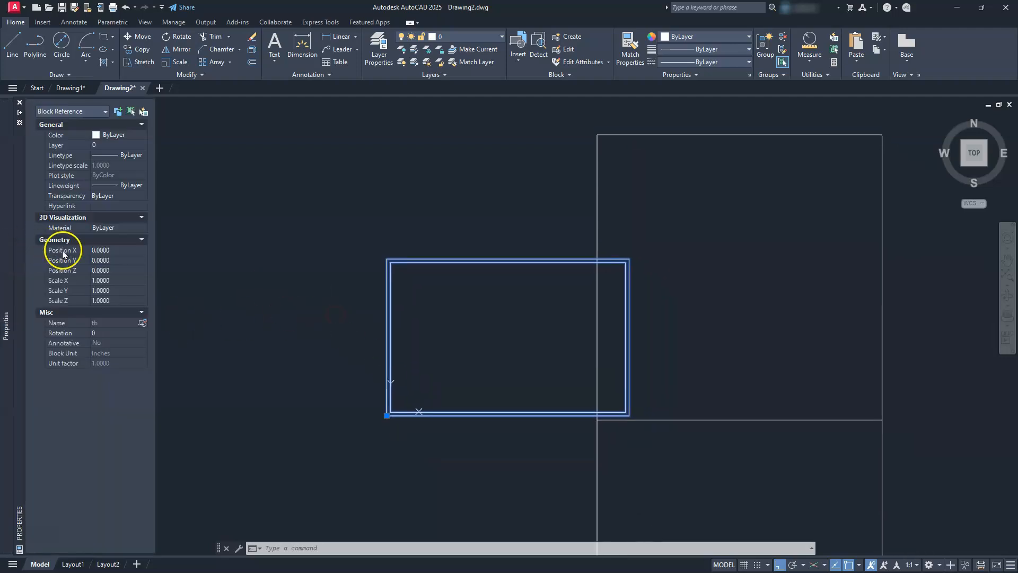
pyautogui.click(110, 280)
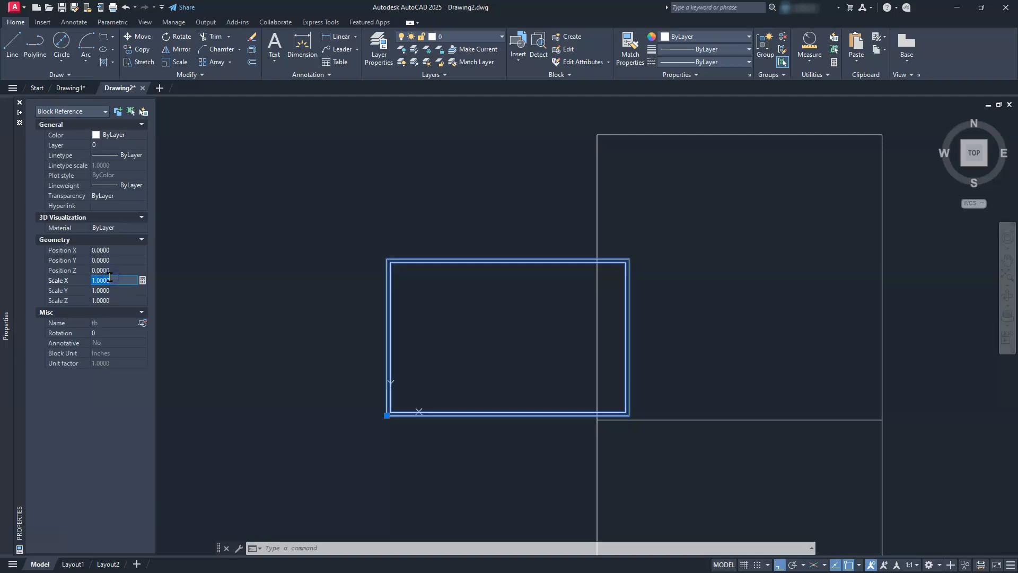
pyautogui.press('Tab')
pyautogui.write('35')
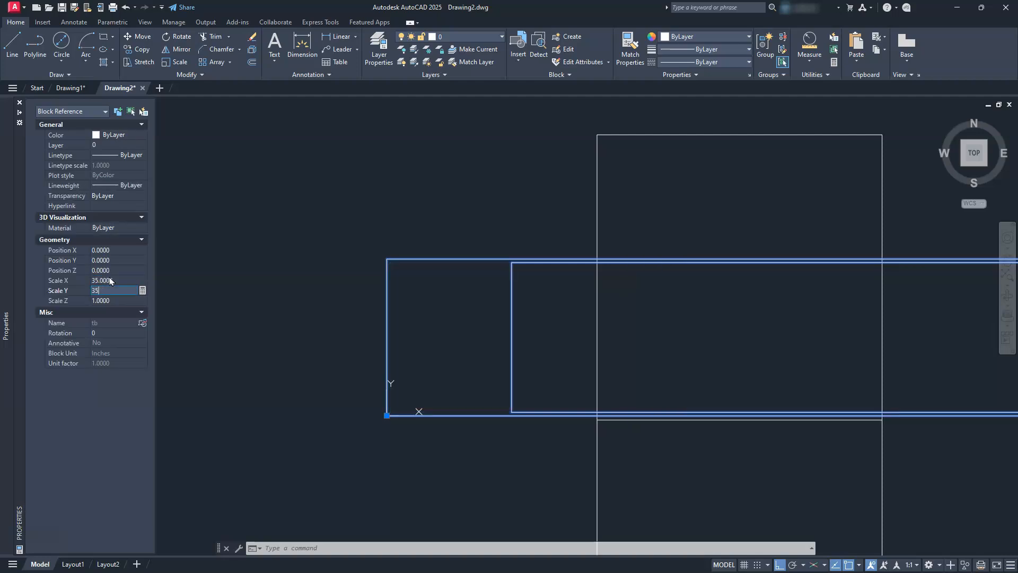
pyautogui.scroll(-6, 411, 306)
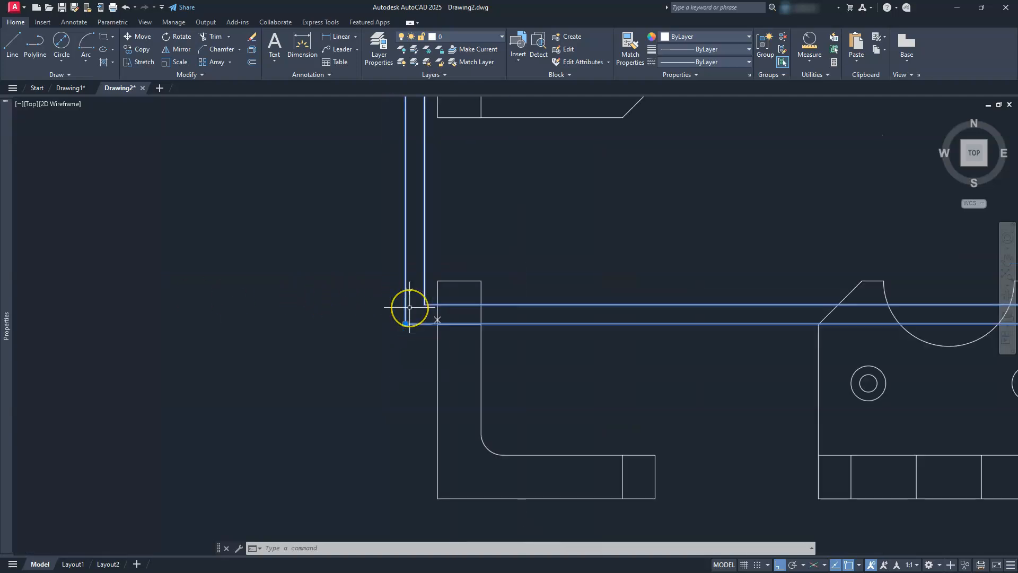
pyautogui.scroll(-3, 409, 308)
pyautogui.moveTo(409, 308); pyautogui.dragTo(324, 411, button='middle')
pyautogui.scroll(2, 366, 369)
pyautogui.scroll(-2, 320, 411)
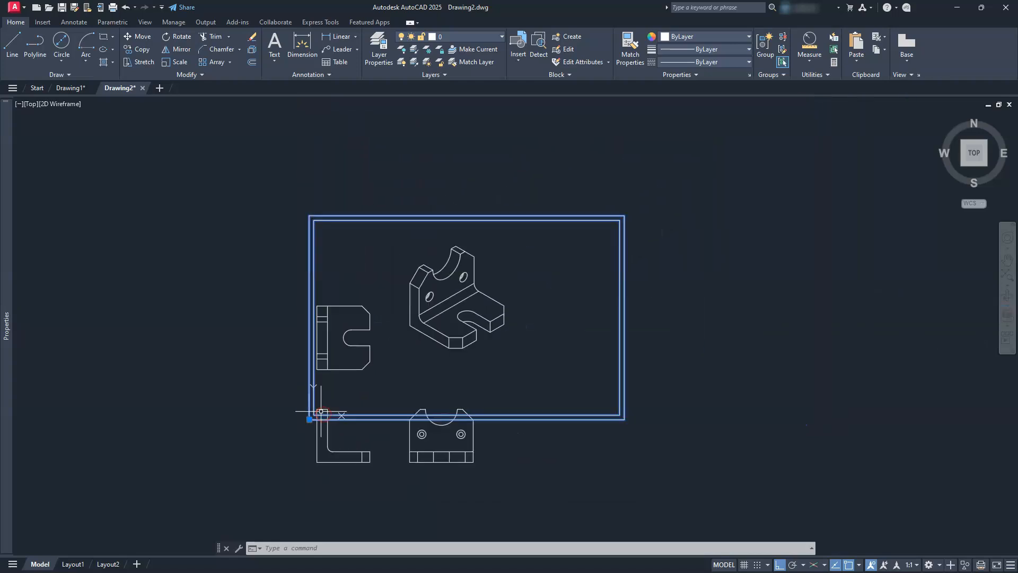
pyautogui.scroll(2, 321, 412)
pyautogui.press('Escape')
pyautogui.press('Escape')
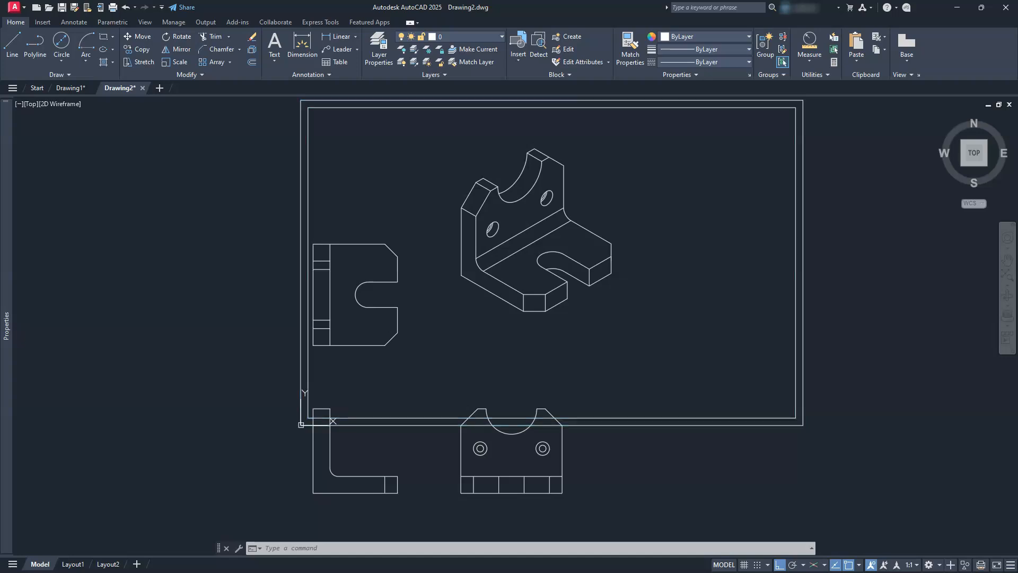
# - Move all four bracket views up into the border with Ortho off, so the three orthographic views sit inside it
pyautogui.write('m')
pyautogui.press('Return')
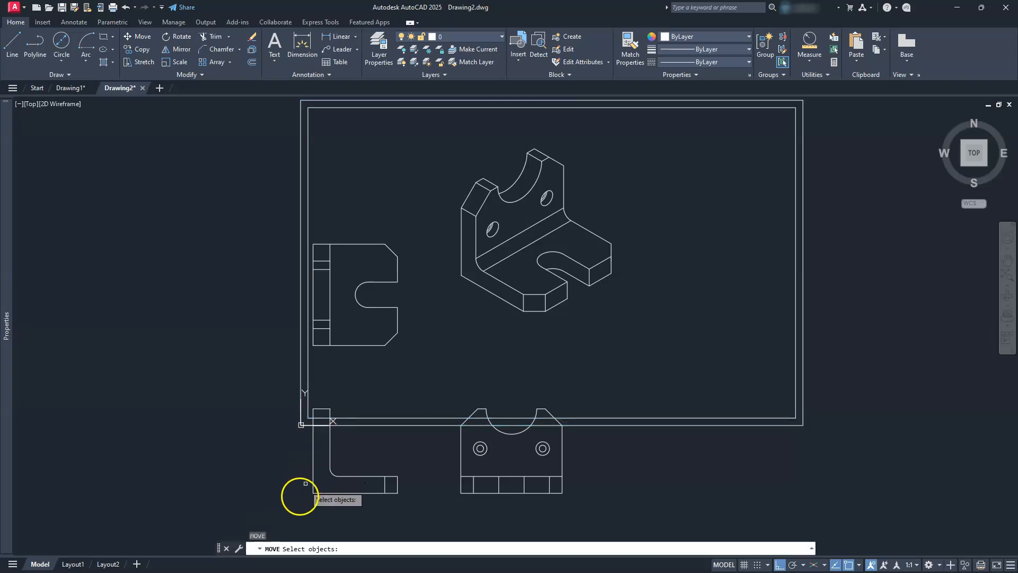
pyautogui.click(258, 514)
pyautogui.click(698, 121)
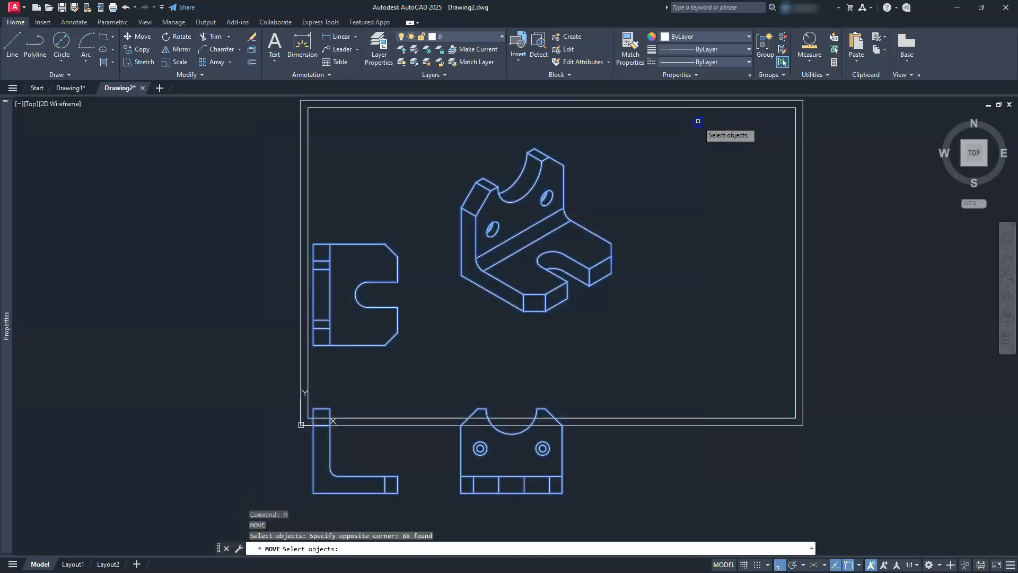
pyautogui.press('Return')
pyautogui.click(404, 391)
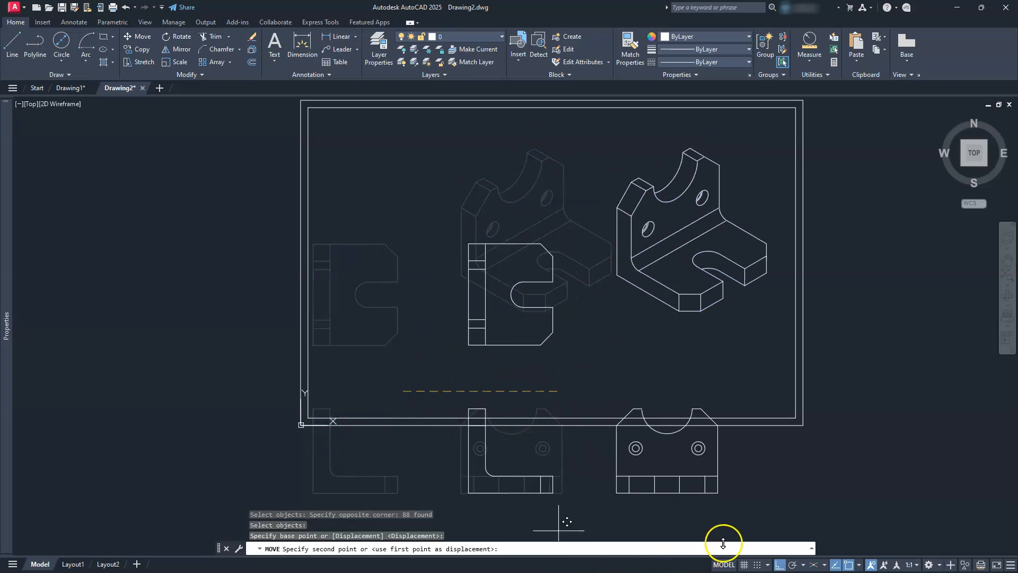
pyautogui.click(780, 565)
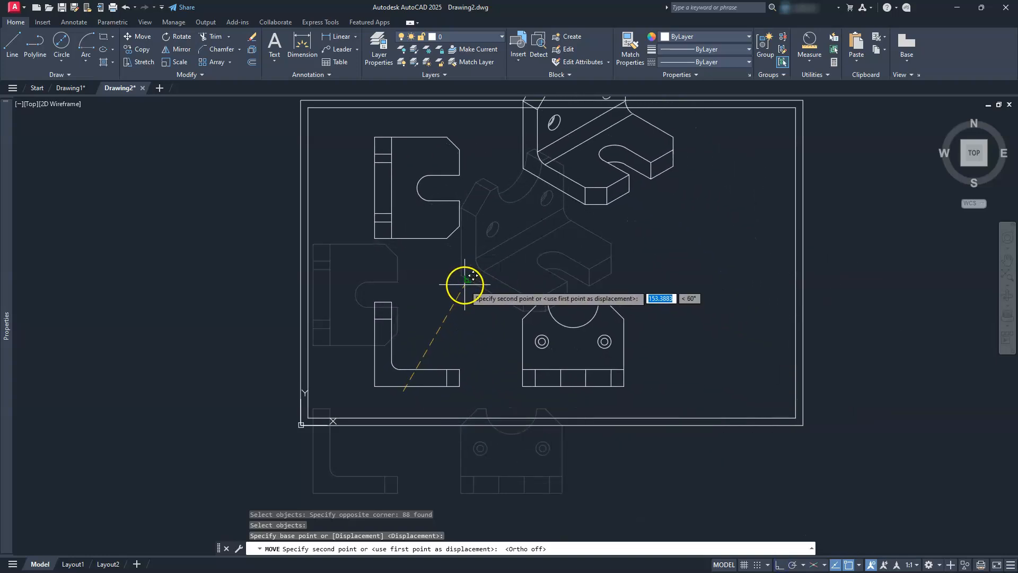
pyautogui.click(466, 280)
pyautogui.moveTo(561, 278); pyautogui.dragTo(500, 405, button='middle')
pyautogui.press('Escape')
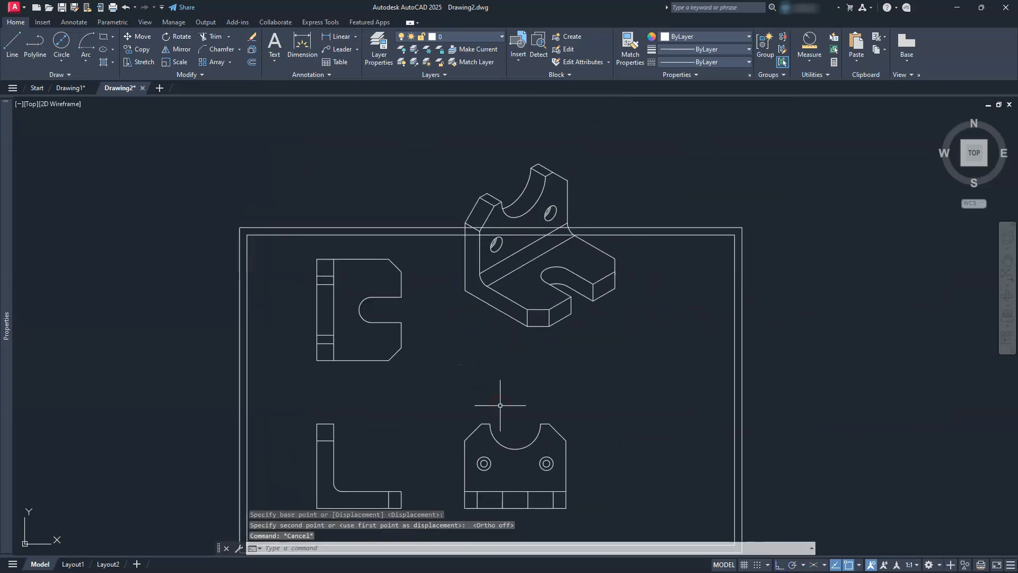
pyautogui.press('Escape')
pyautogui.press('Escape')
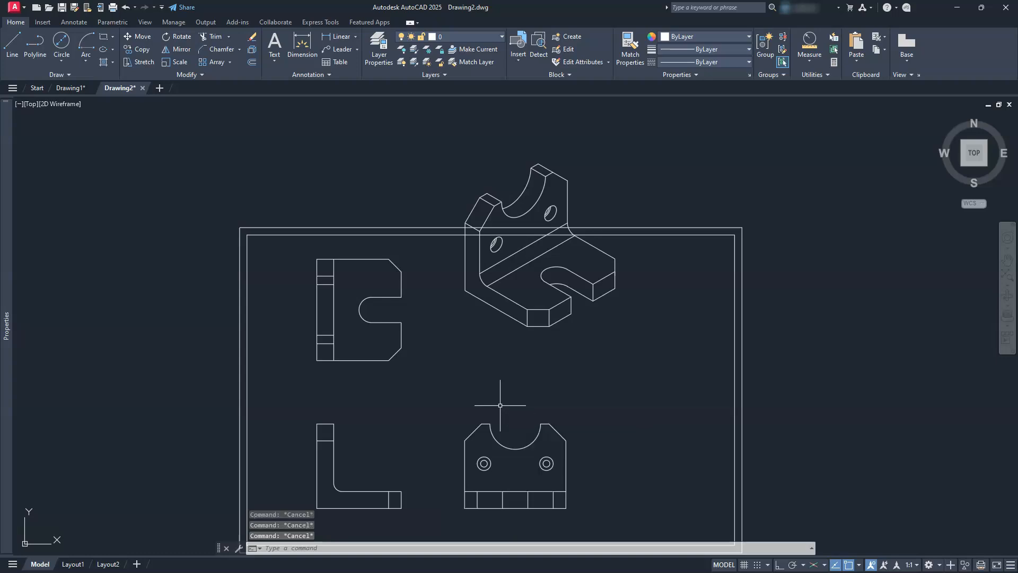
# - Move the bracket's isometric view down and to the right so it sits inside the border's upper right area
pyautogui.press('Return')
pyautogui.press('Escape')
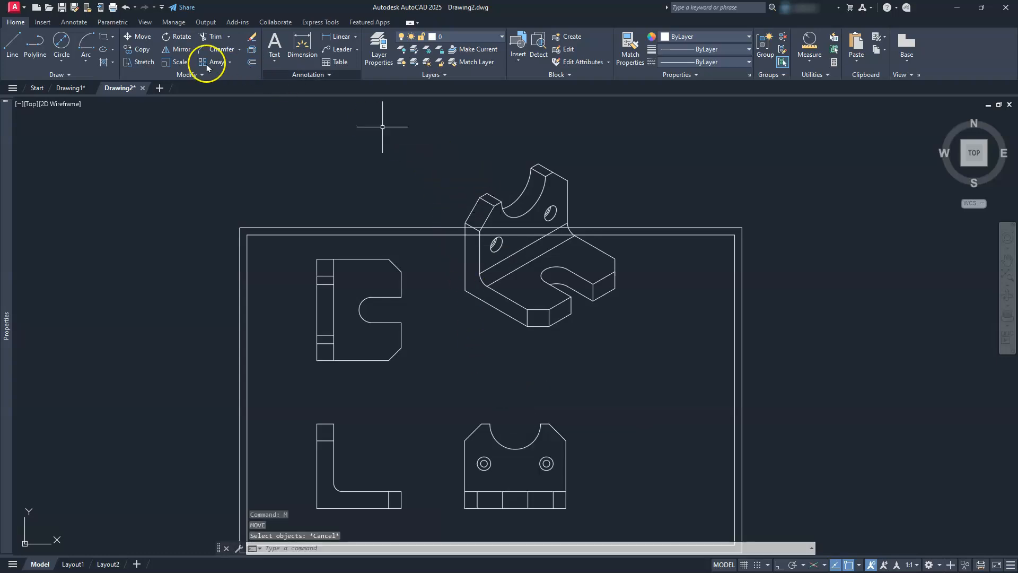
pyautogui.click(130, 36)
pyautogui.click(434, 126)
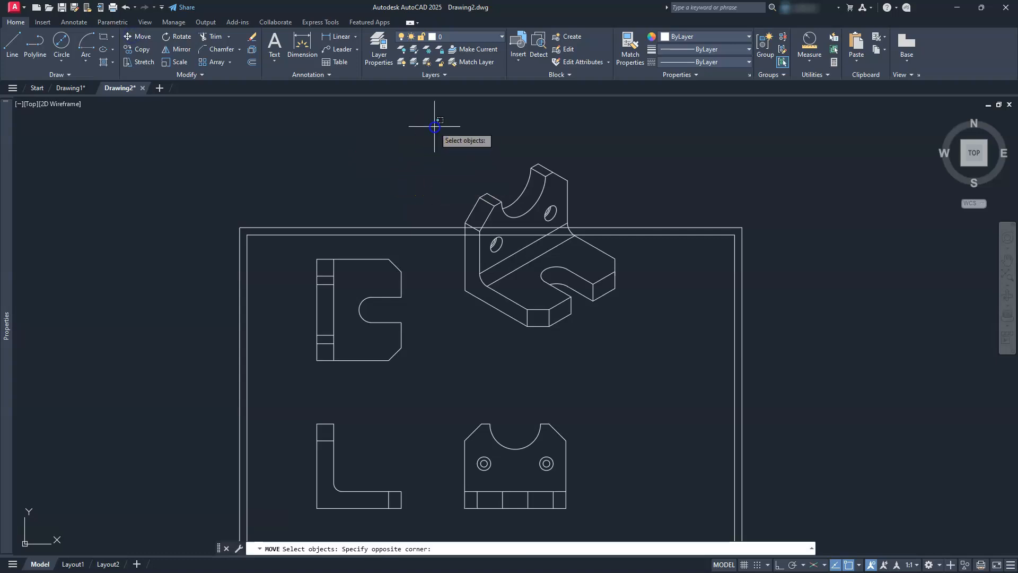
pyautogui.click(656, 350)
pyautogui.press('Return')
pyautogui.click(613, 331)
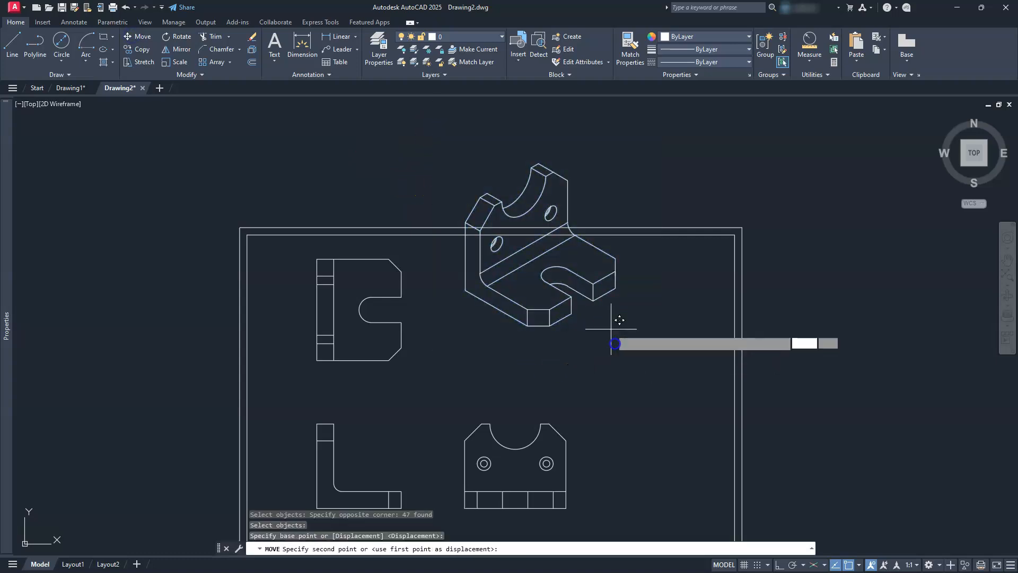
pyautogui.click(718, 404)
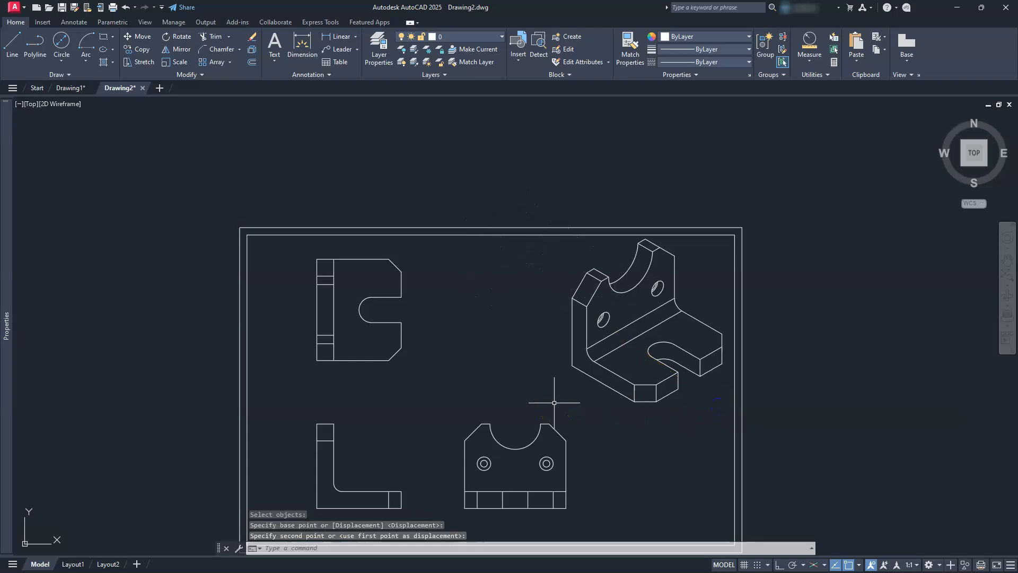
# - Scale the isometric view by a factor of .75 about a base point near its middle
pyautogui.moveTo(509, 426); pyautogui.dragTo(577, 329, button='middle')
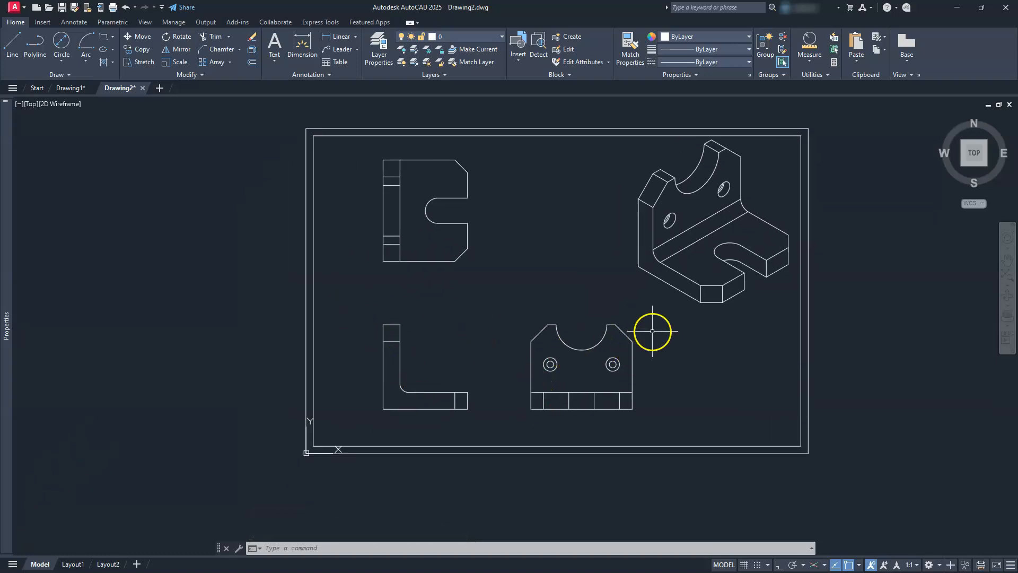
pyautogui.moveTo(655, 294); pyautogui.dragTo(556, 343, button='middle')
pyautogui.scroll(2, 571, 309)
pyautogui.moveTo(570, 309); pyautogui.dragTo(520, 343, button='middle')
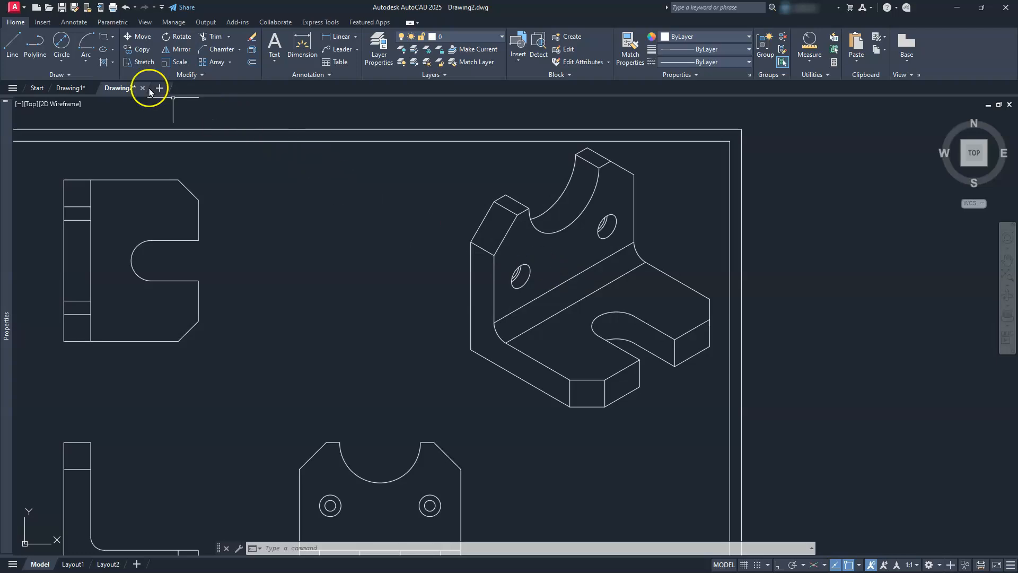
pyautogui.click(175, 62)
pyautogui.scroll(-2, 382, 326)
pyautogui.click(404, 160)
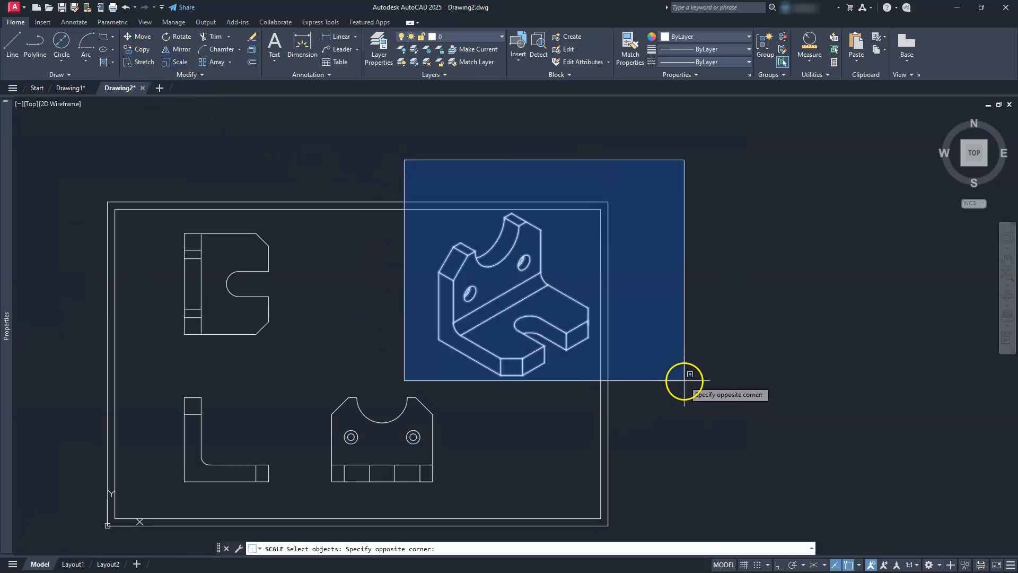
pyautogui.click(684, 376)
pyautogui.press('Return')
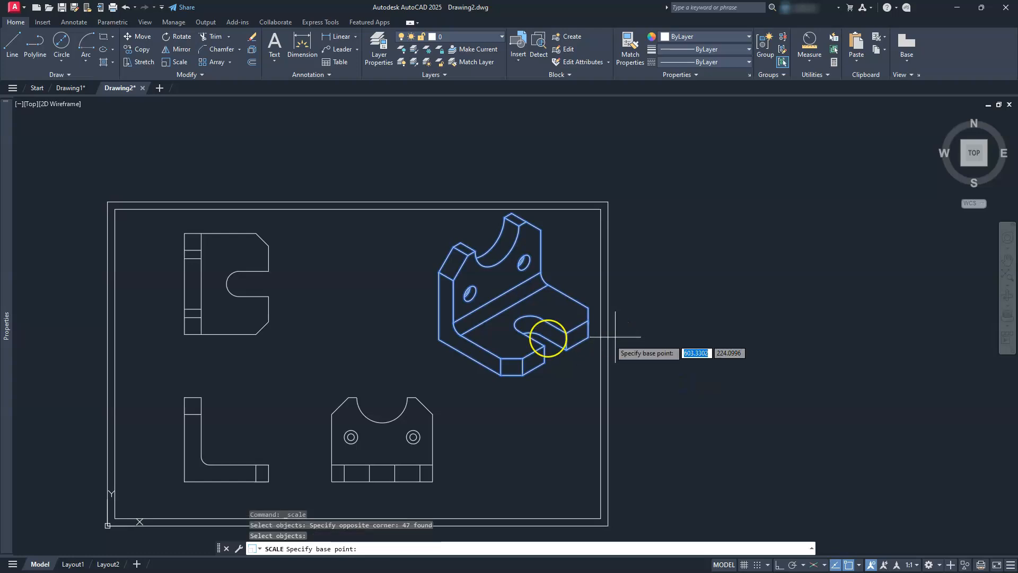
pyautogui.click(501, 293)
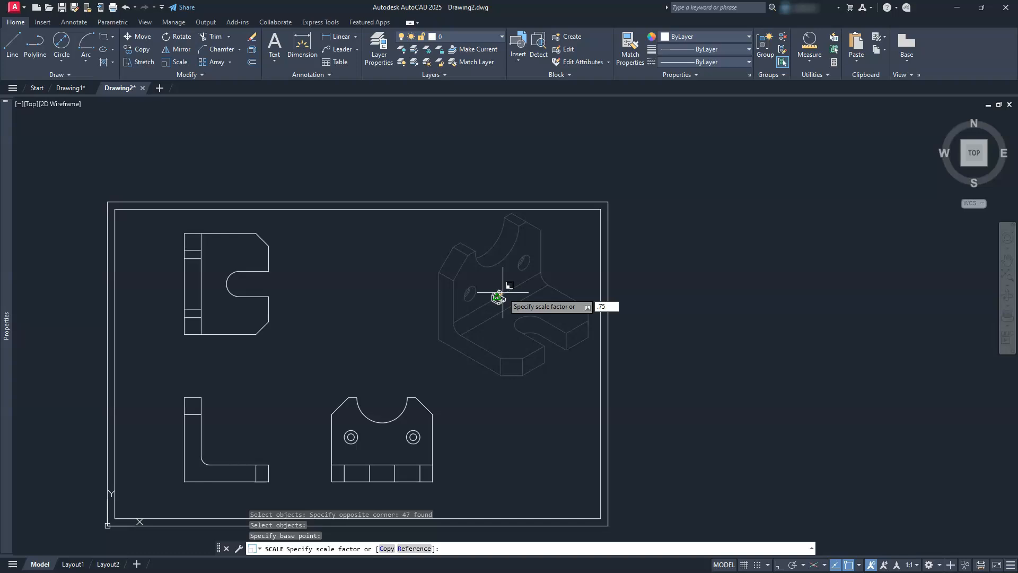
pyautogui.press('Return')
pyautogui.press('Escape')
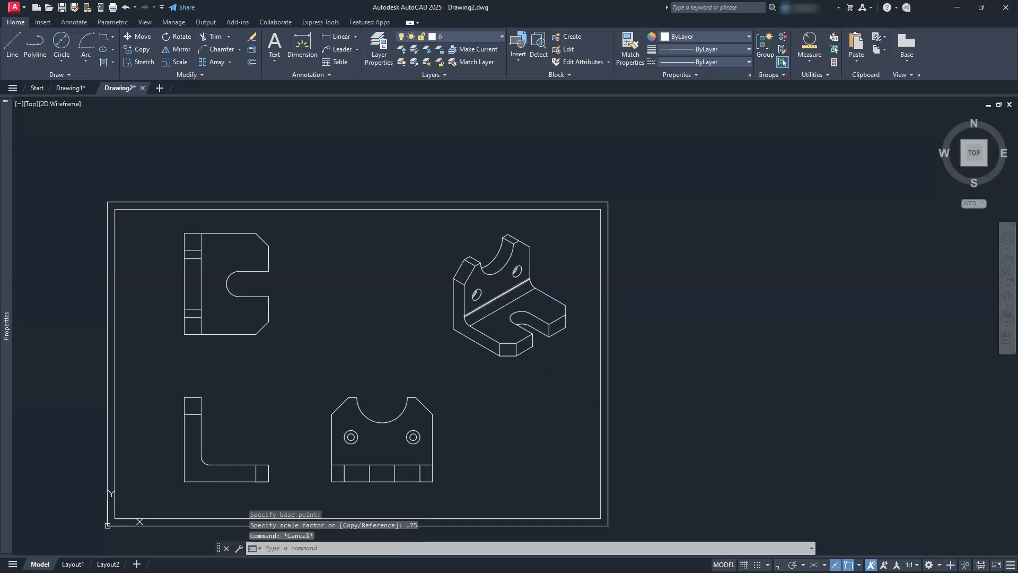
pyautogui.press('Escape')
# - Move the reduced isometric view closer to the border's upper right corner and turn Ortho on
pyautogui.write('m')
pyautogui.press('Return')
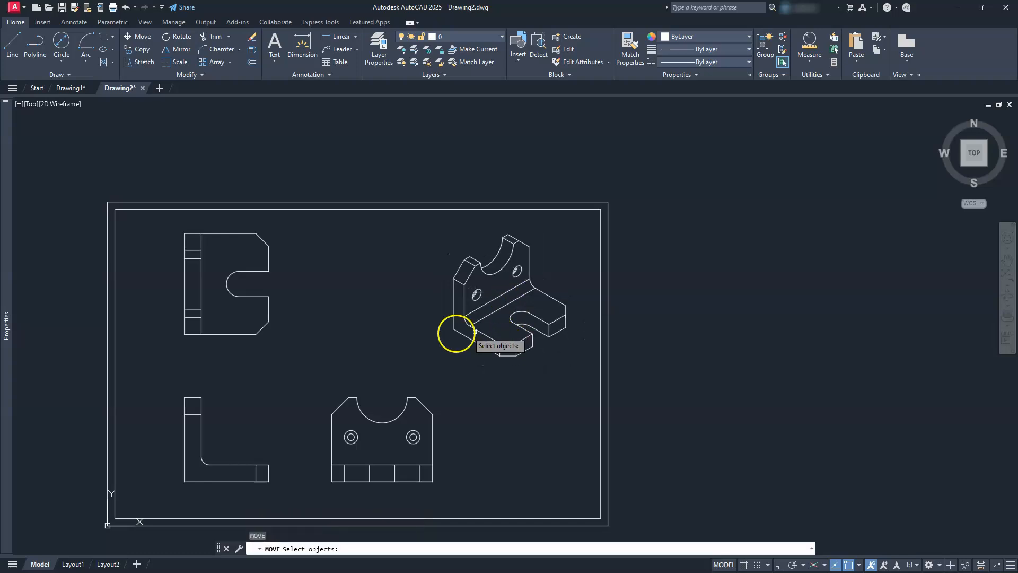
pyautogui.click(396, 363)
pyautogui.click(664, 220)
pyautogui.press('Return')
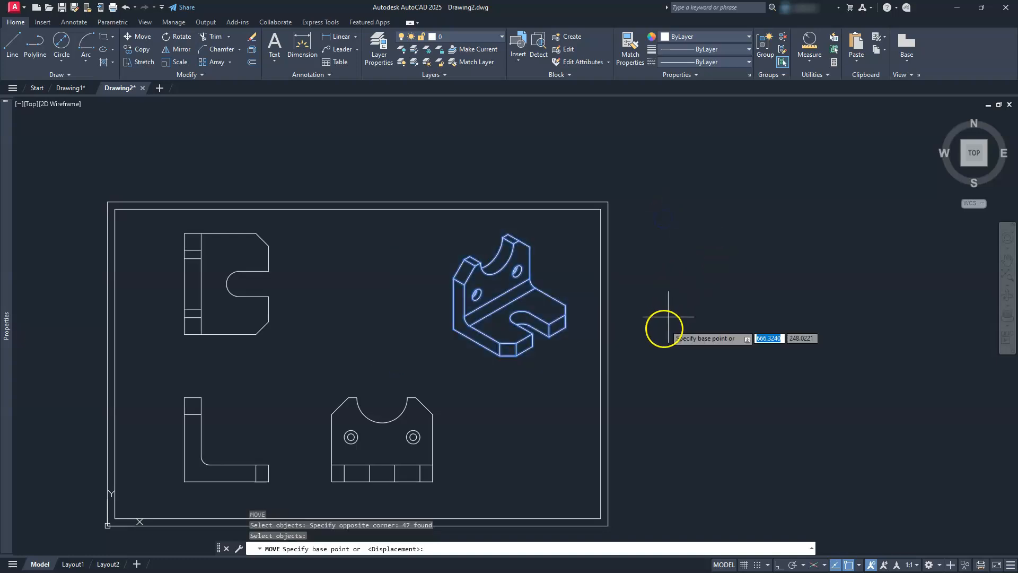
pyautogui.click(664, 326)
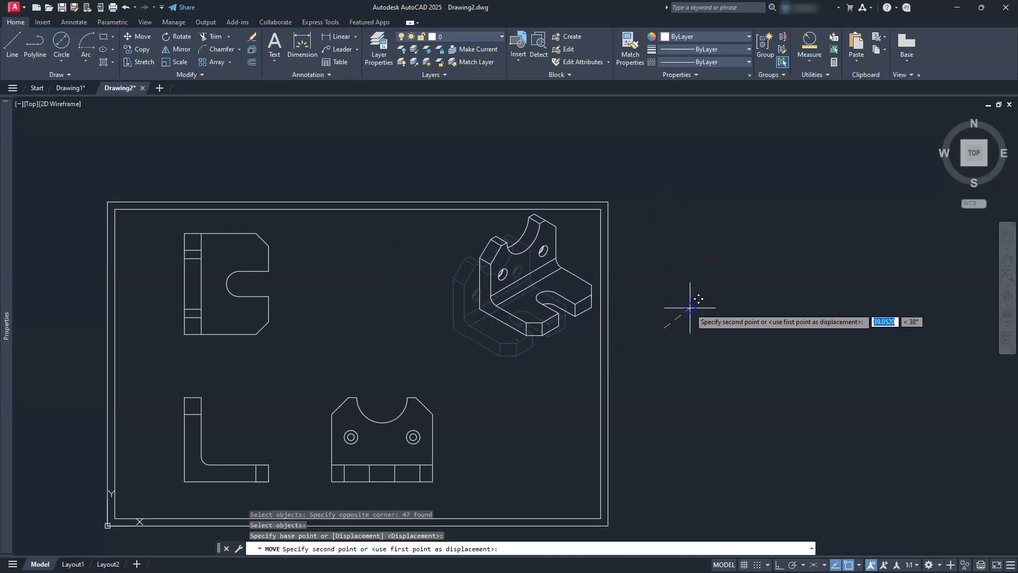
pyautogui.click(689, 309)
pyautogui.press('Escape')
pyautogui.press('Escape')
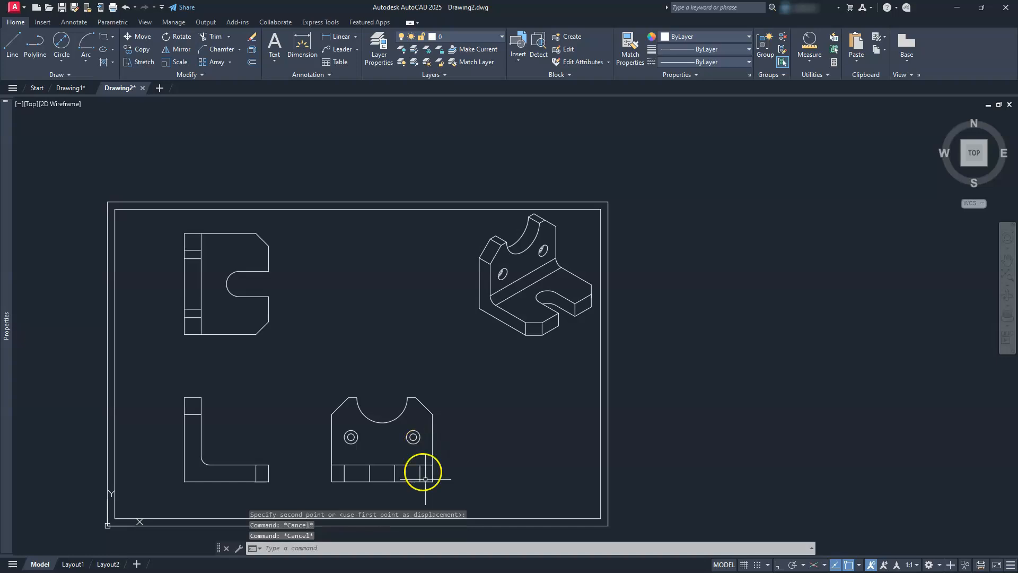
pyautogui.click(777, 565)
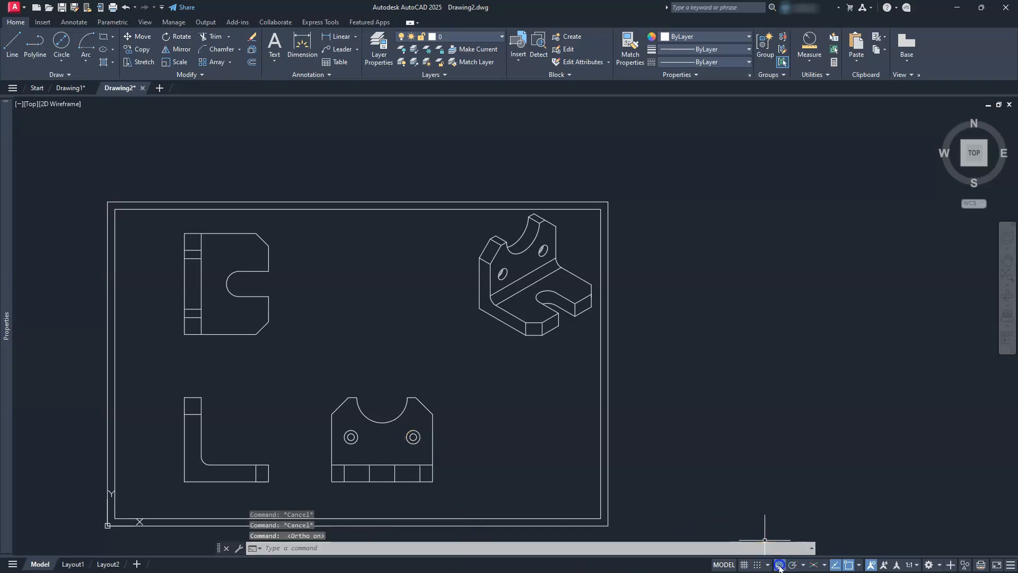
# - Move the lower view with the arc cutout and two holes horizontally to the right, farther from the L-shaped view
pyautogui.click(294, 380)
pyautogui.click(495, 487)
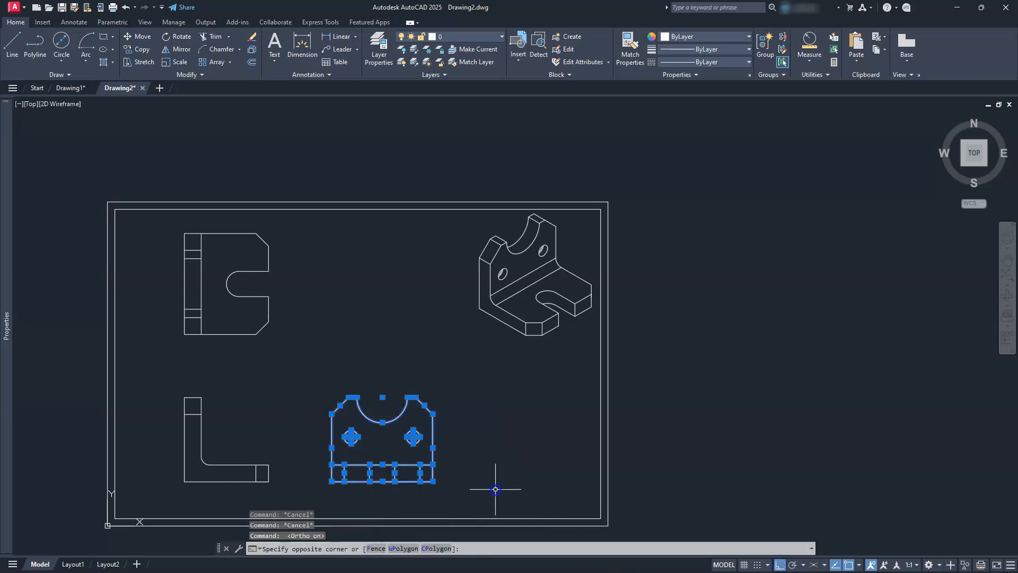
pyautogui.write('M')
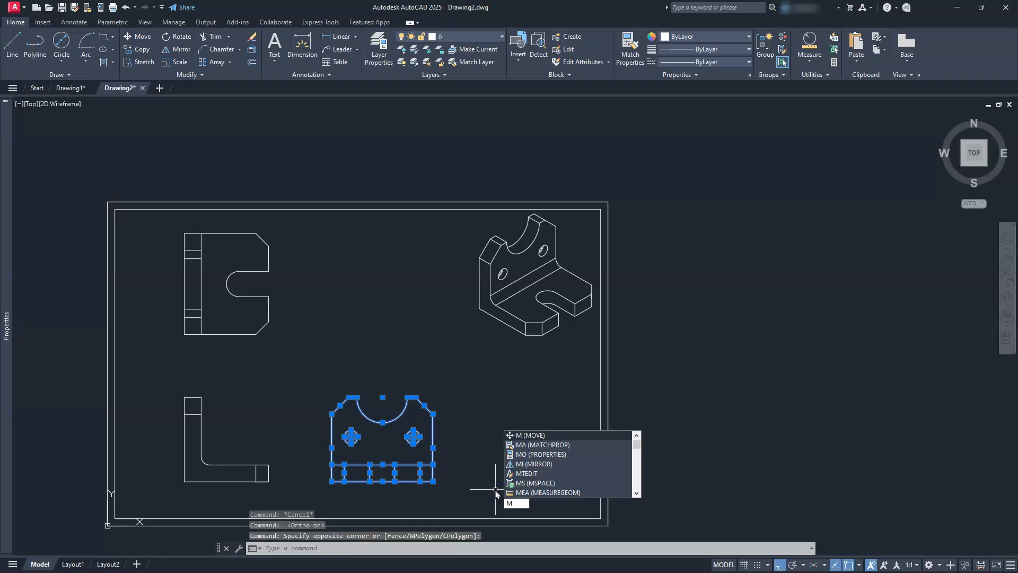
pyautogui.press('Return')
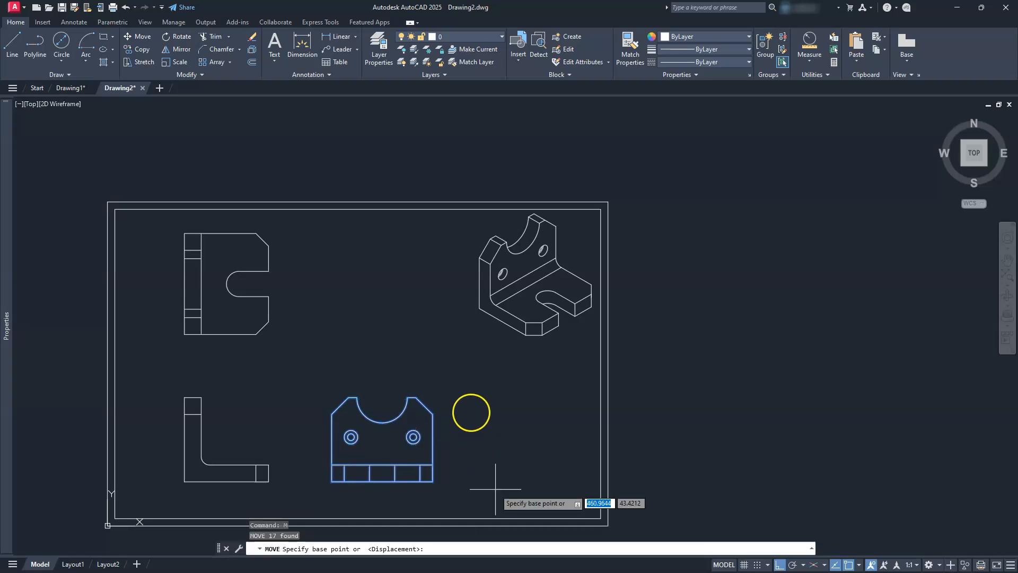
pyautogui.click(460, 407)
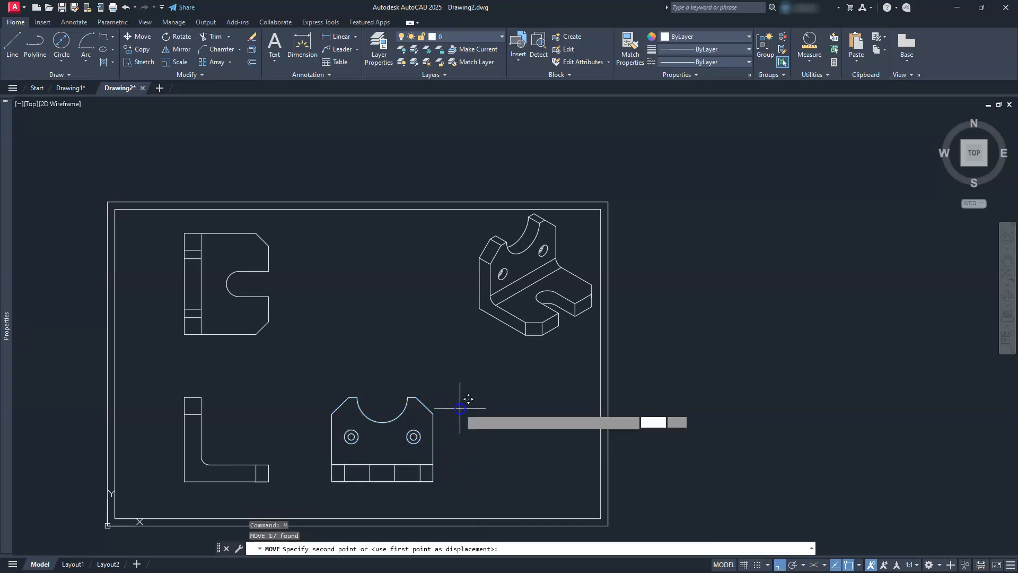
pyautogui.click(520, 402)
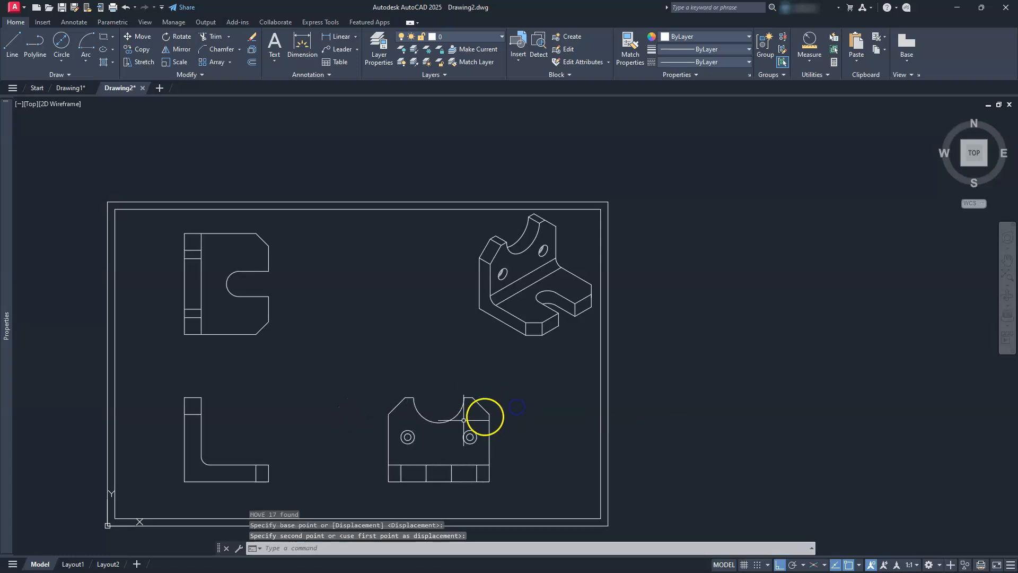
# - Create three new layers named hid, cen and dim
pyautogui.scroll(-3, 359, 438)
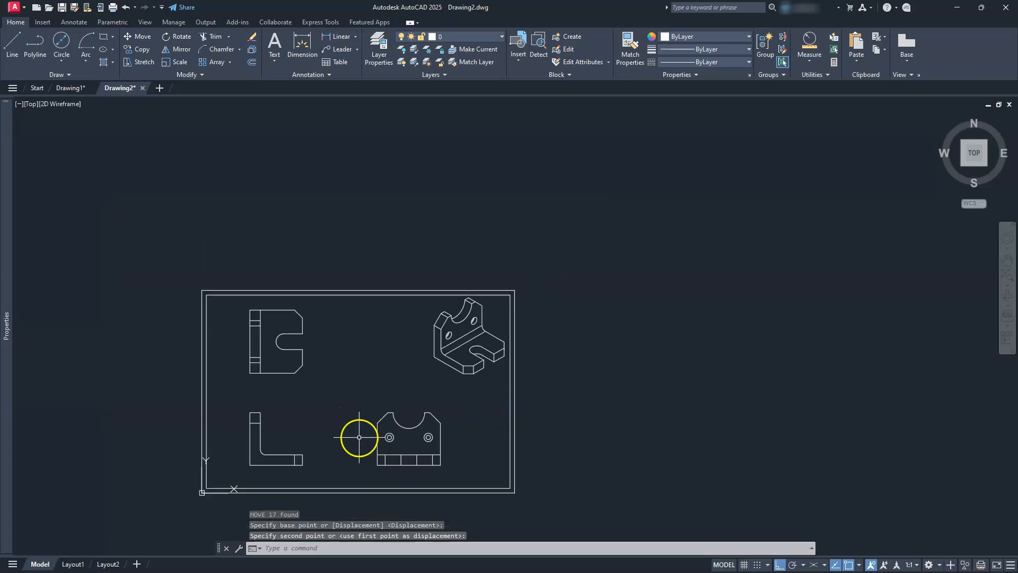
pyautogui.moveTo(371, 423); pyautogui.dragTo(396, 413, button='middle')
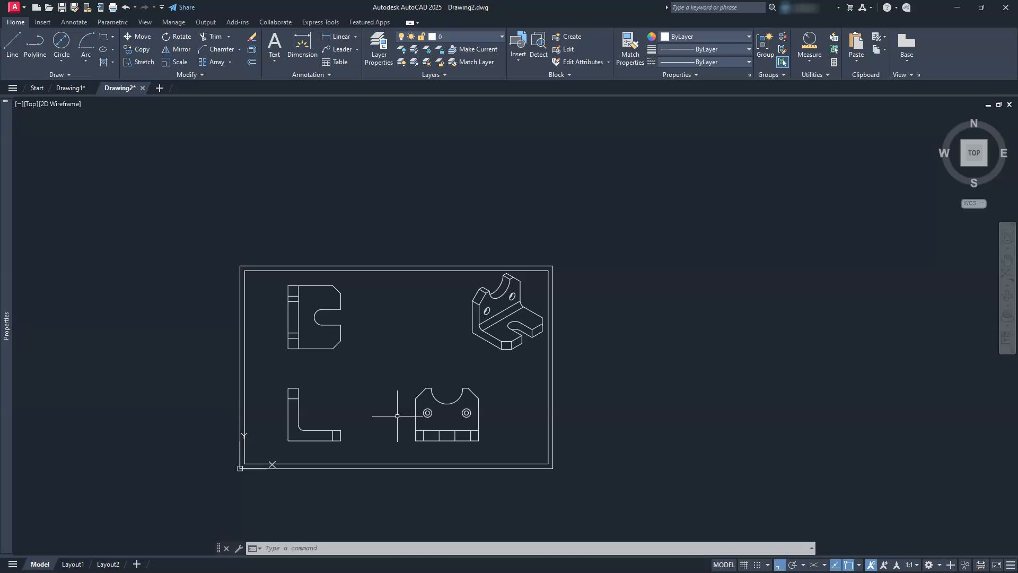
pyautogui.scroll(2, 397, 416)
pyautogui.moveTo(398, 416); pyautogui.dragTo(515, 430, button='middle')
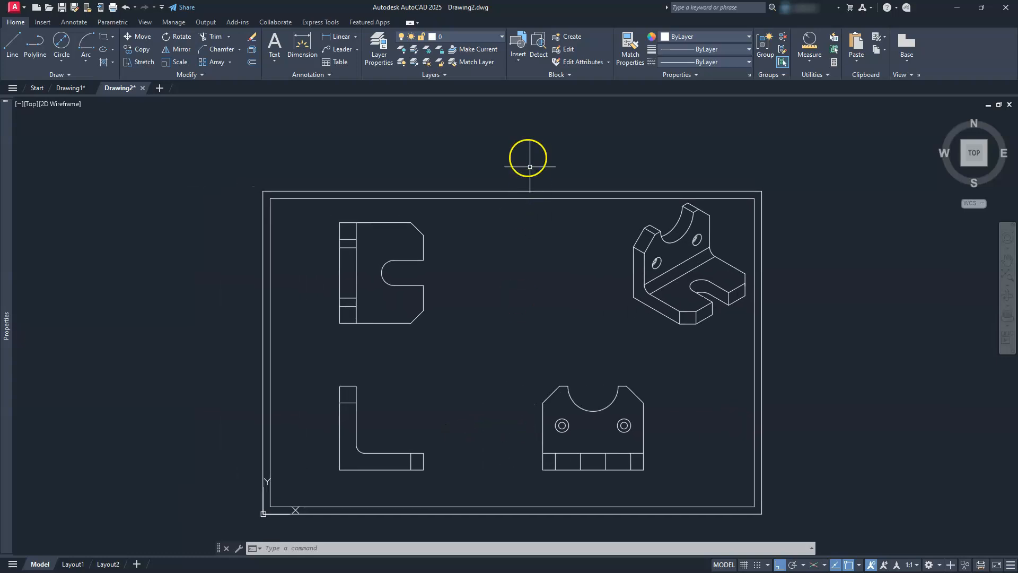
pyautogui.click(382, 47)
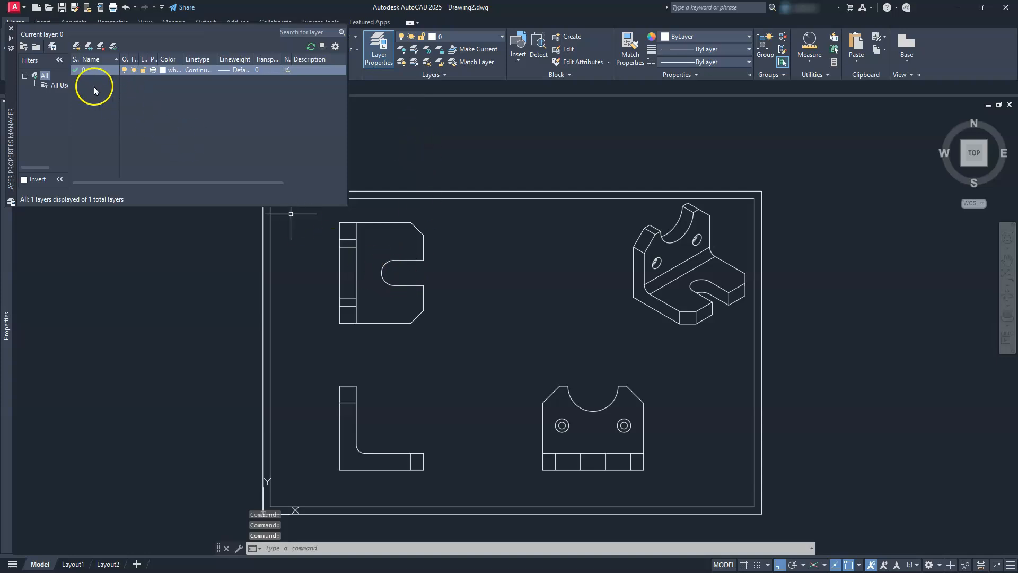
pyautogui.click(75, 47)
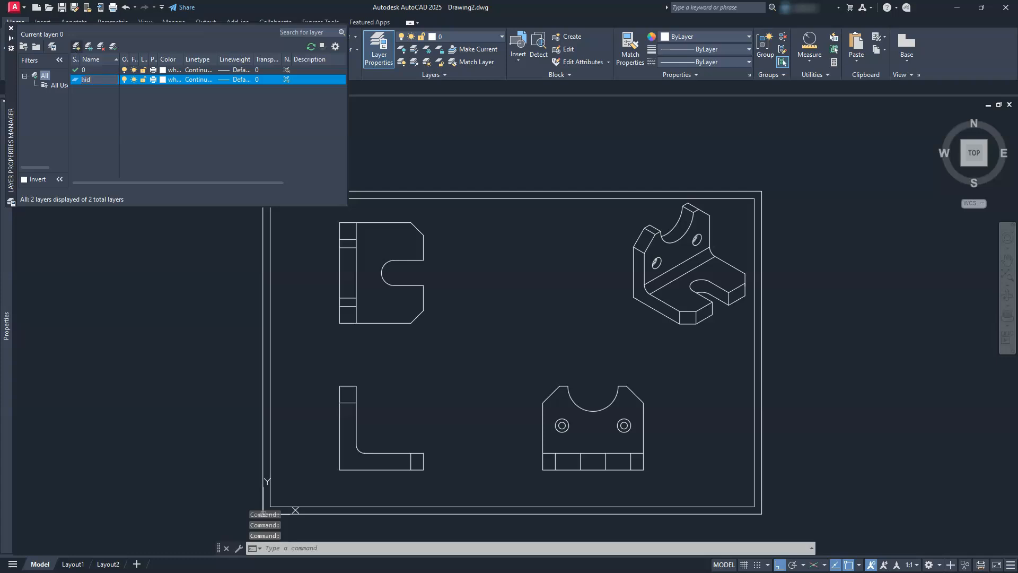
pyautogui.click(75, 47)
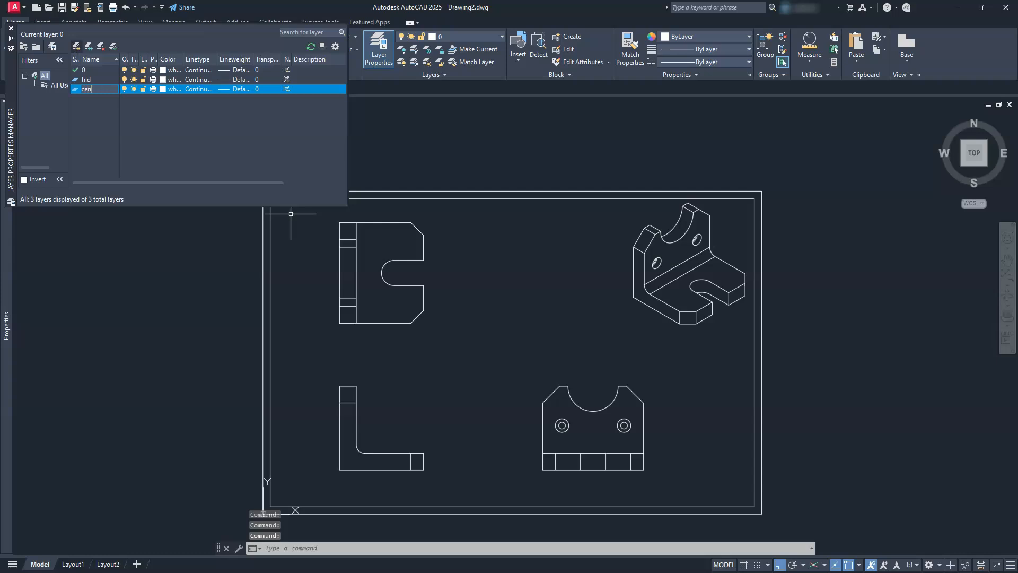
pyautogui.click(75, 46)
pyautogui.write('dim')
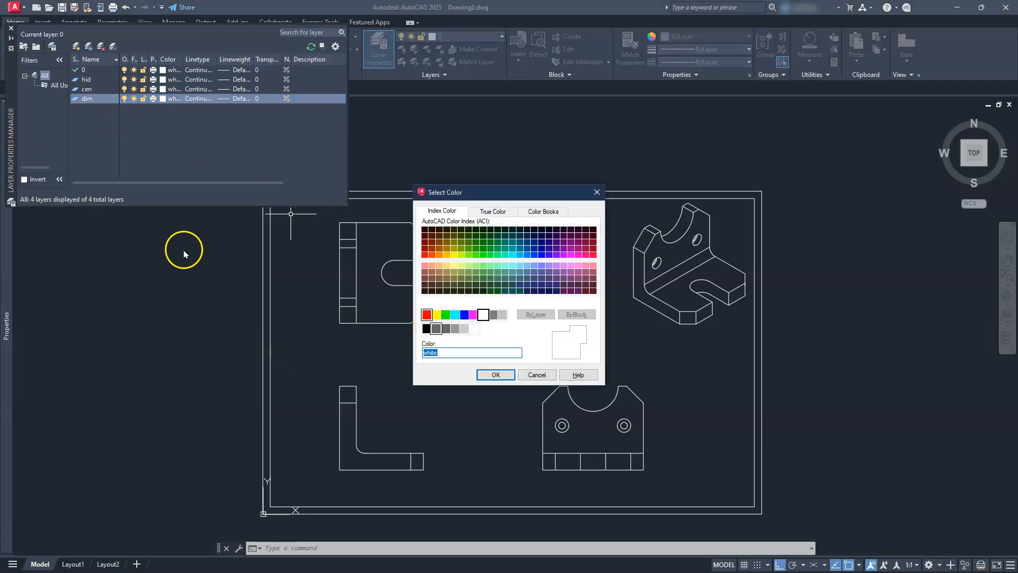
# - Set the dim layer's color to magenta and move the layer manager to the middle of the drawing area
pyautogui.click(473, 315)
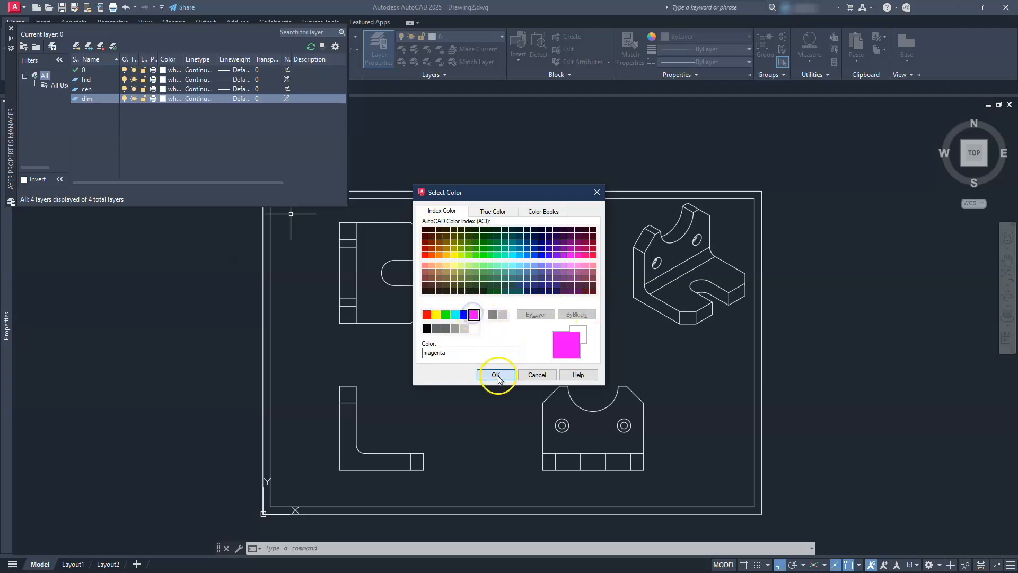
pyautogui.click(495, 374)
pyautogui.moveTo(13, 127); pyautogui.dragTo(333, 301)
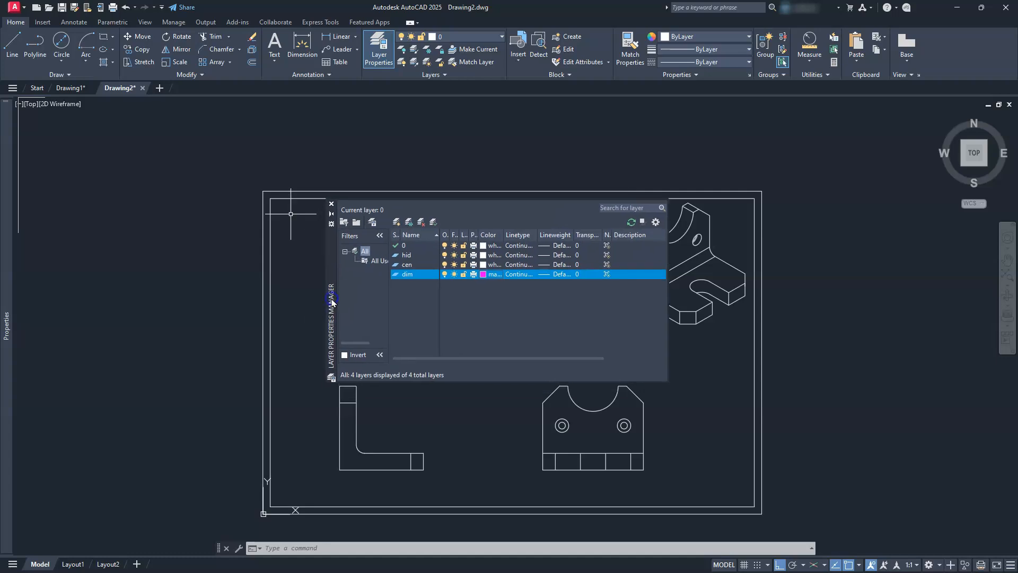
# - Set the cen layer's color to cyan and the hid layer's color to red
pyautogui.click(481, 265)
pyautogui.click(483, 264)
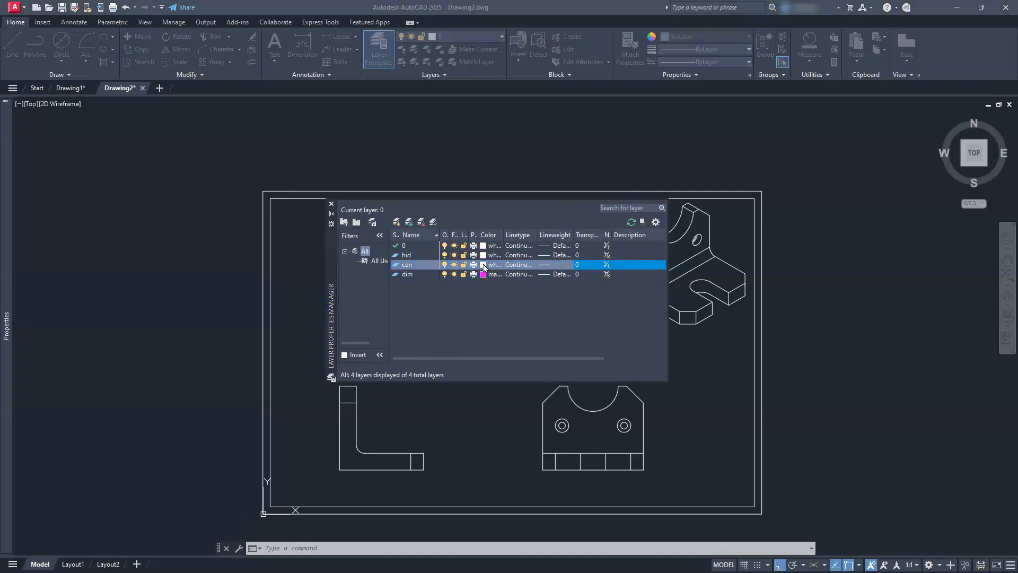
pyautogui.click(456, 315)
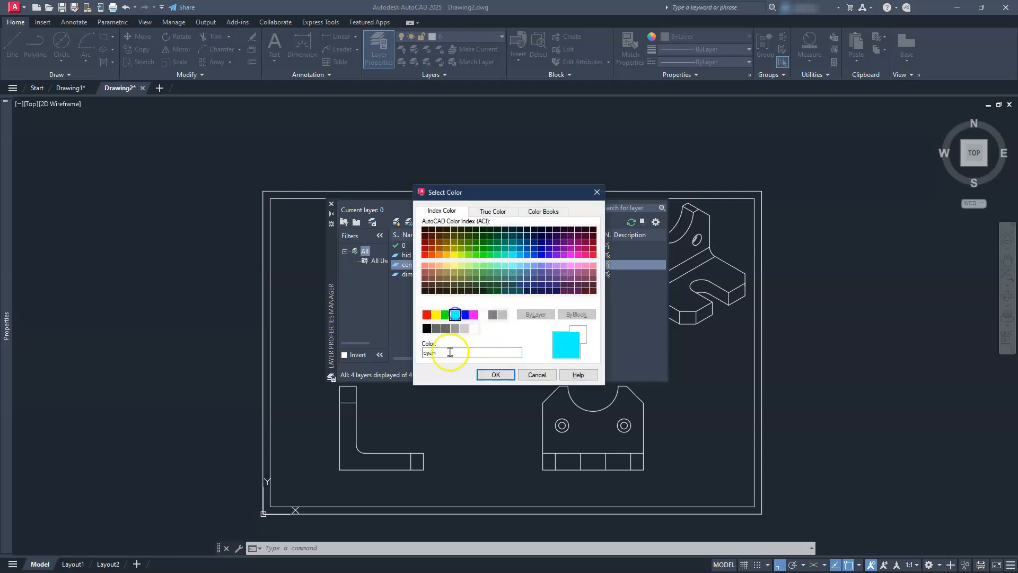
pyautogui.click(495, 374)
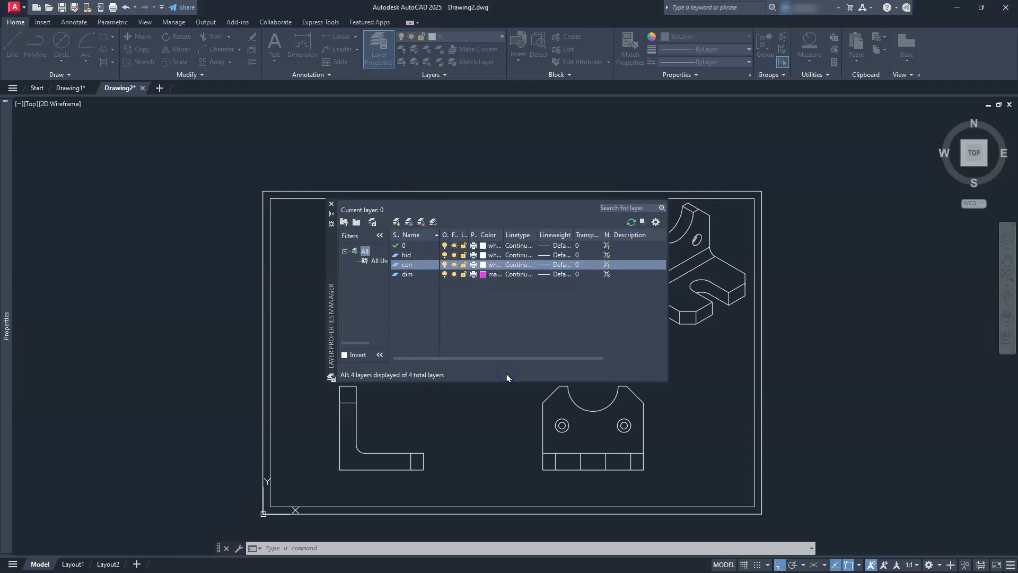
pyautogui.click(483, 256)
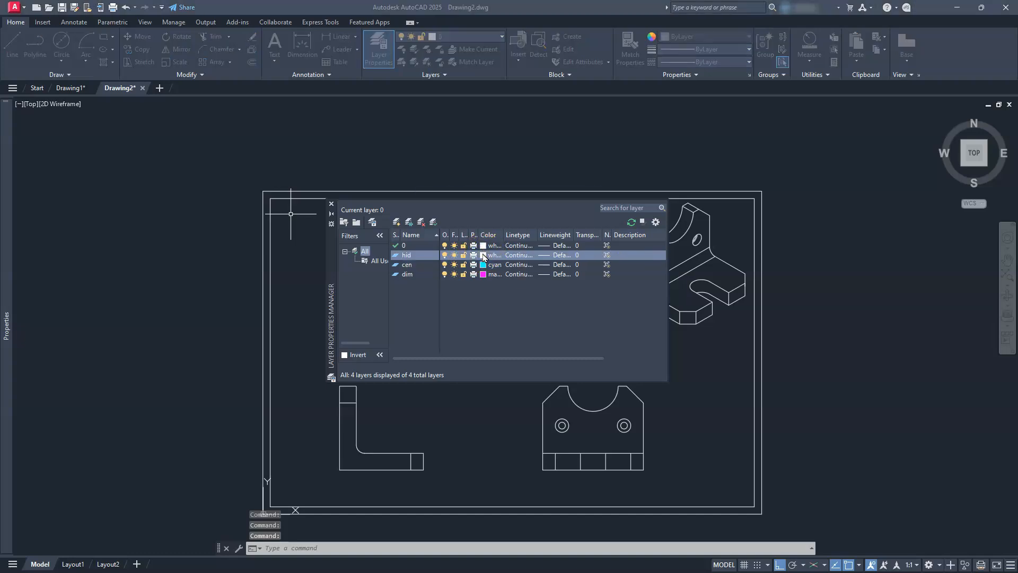
pyautogui.click(427, 317)
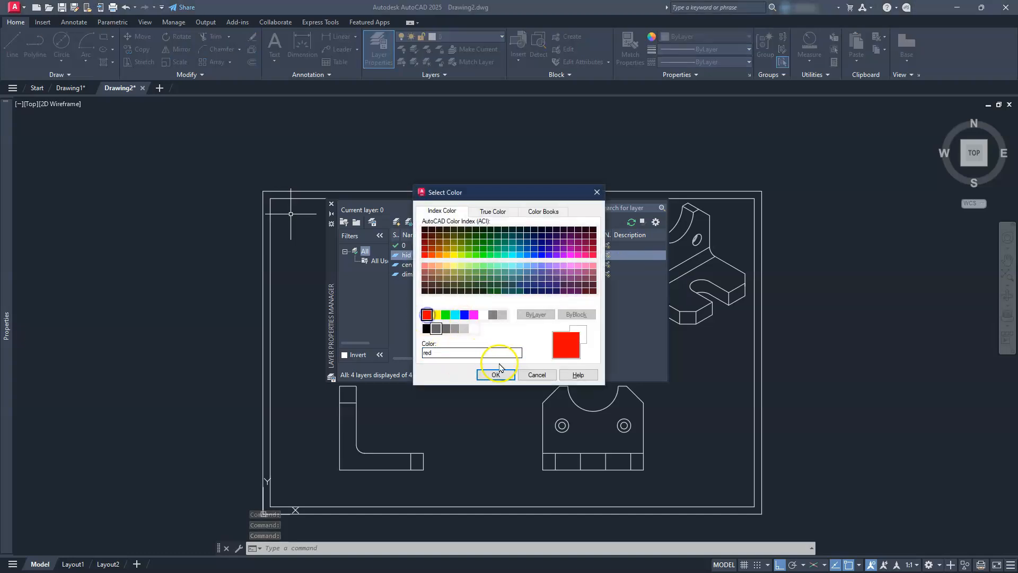
pyautogui.click(495, 374)
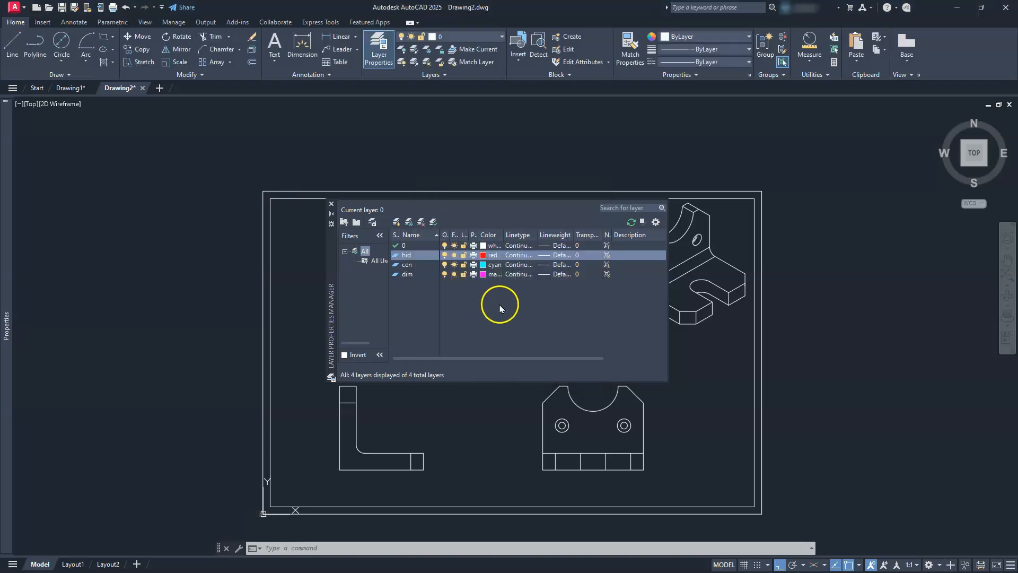
# - Load the HIDDEN2 linetype from acad.lin and assign it to the hid layer
pyautogui.click(517, 256)
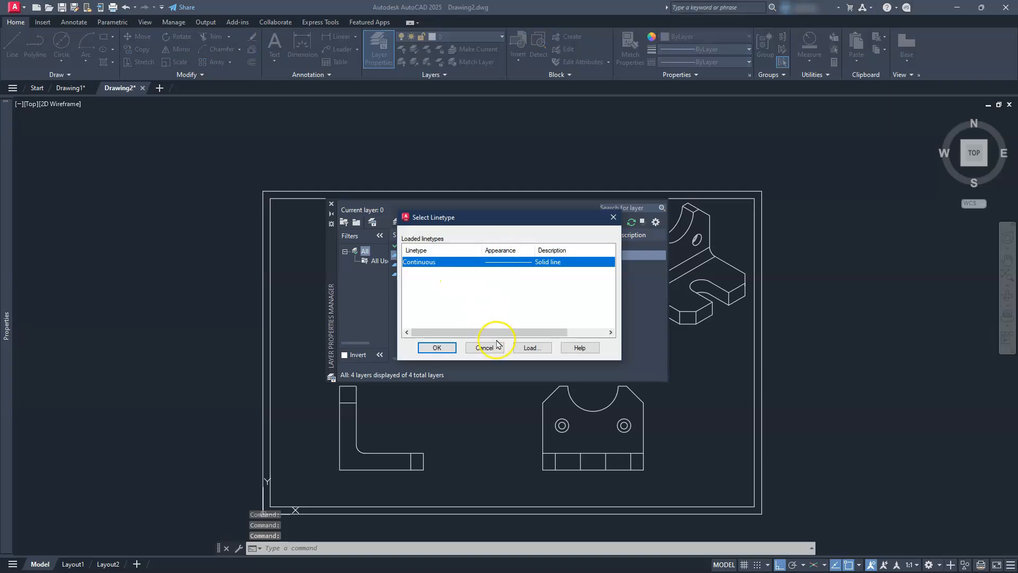
pyautogui.click(531, 347)
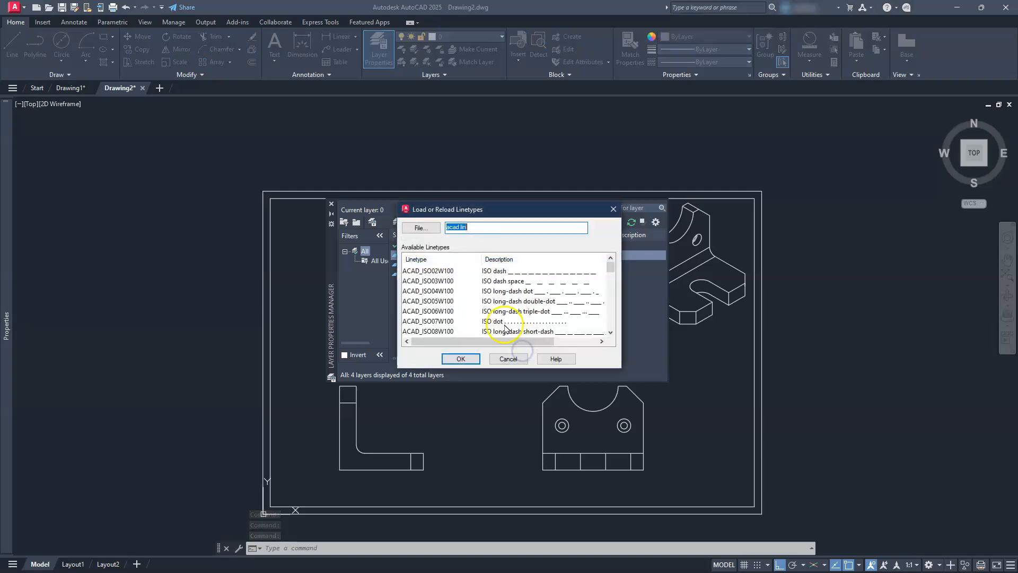
pyautogui.scroll(-8, 504, 325)
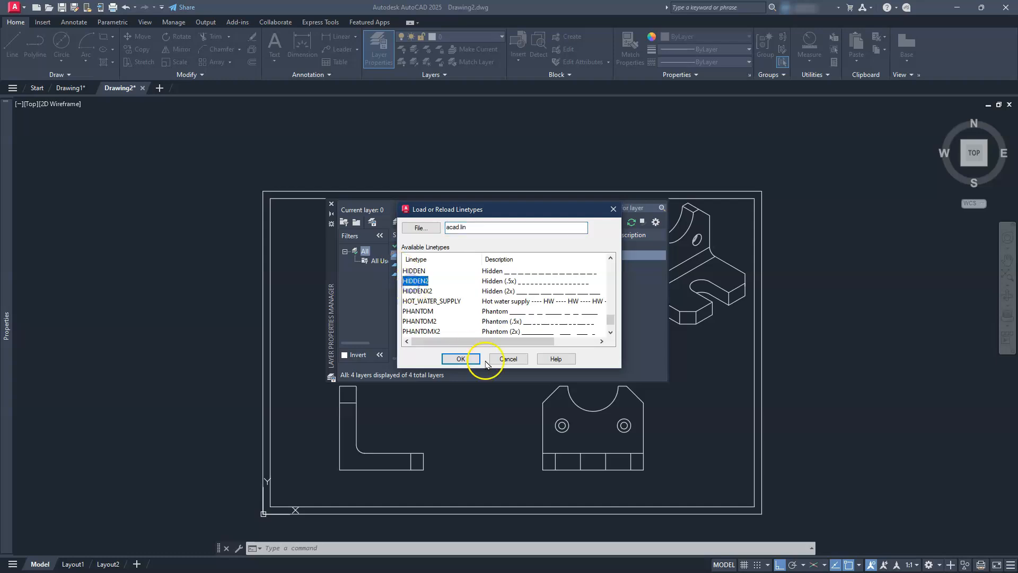
pyautogui.click(456, 360)
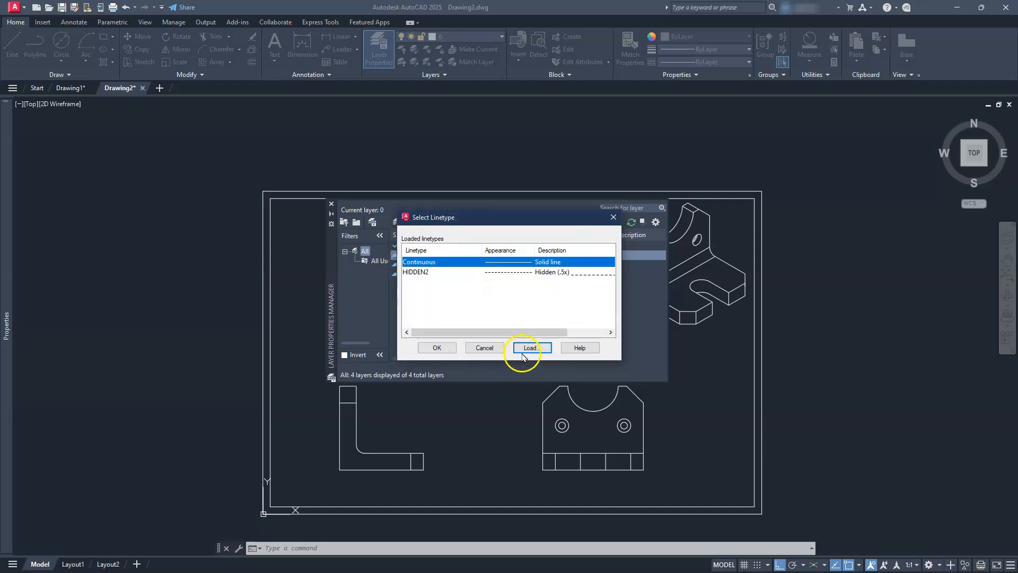
pyautogui.click(523, 272)
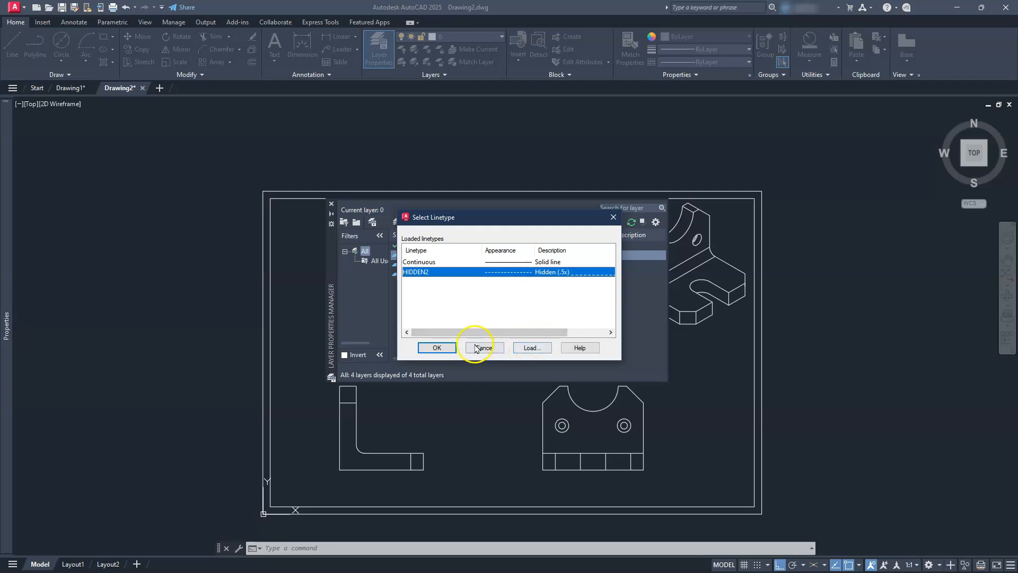
pyautogui.click(440, 348)
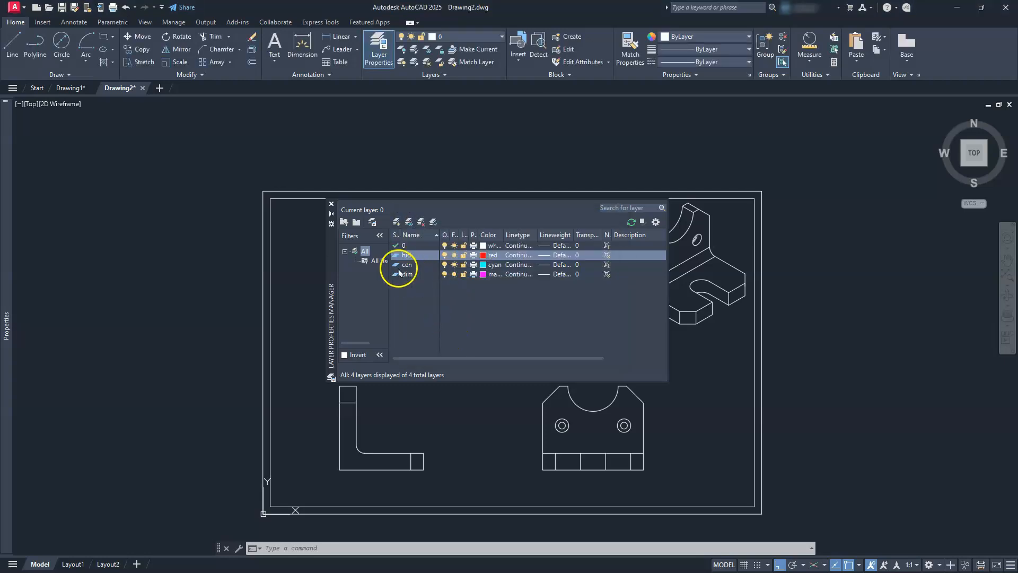
# - Load the CENTER2 linetype and assign it to the cen layer, then close the layer manager
pyautogui.click(513, 266)
pyautogui.click(513, 265)
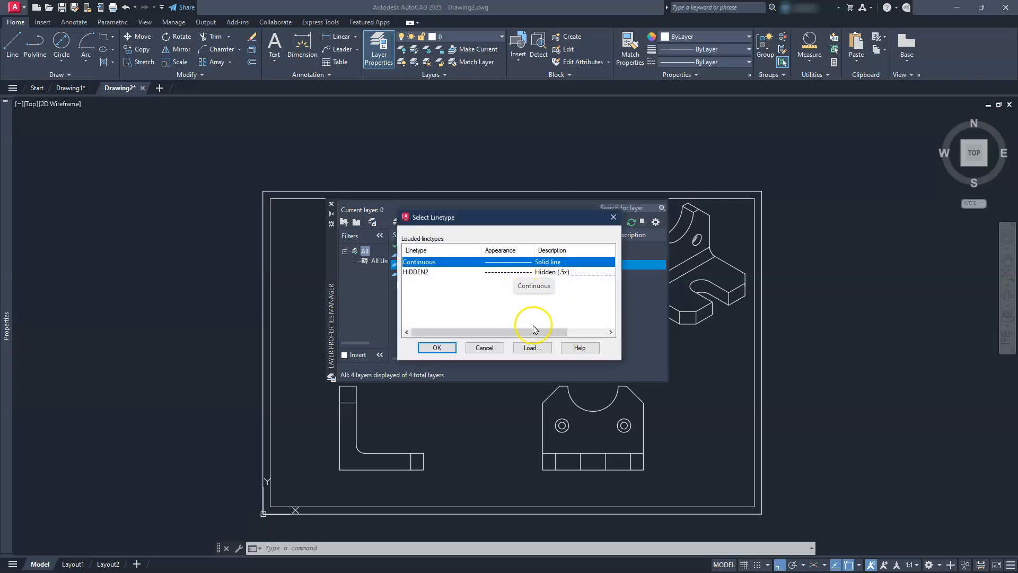
pyautogui.click(532, 347)
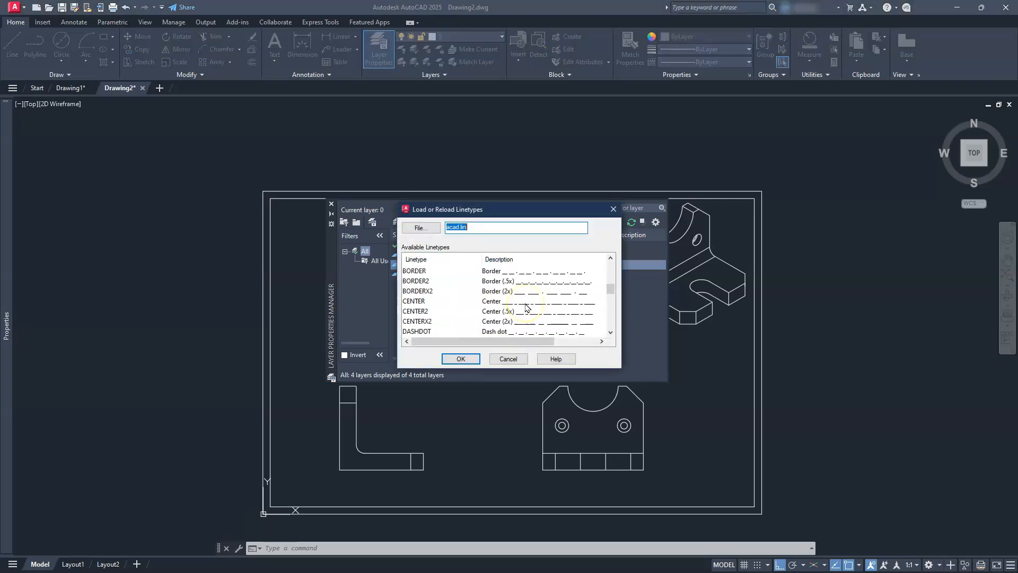
pyautogui.click(416, 311)
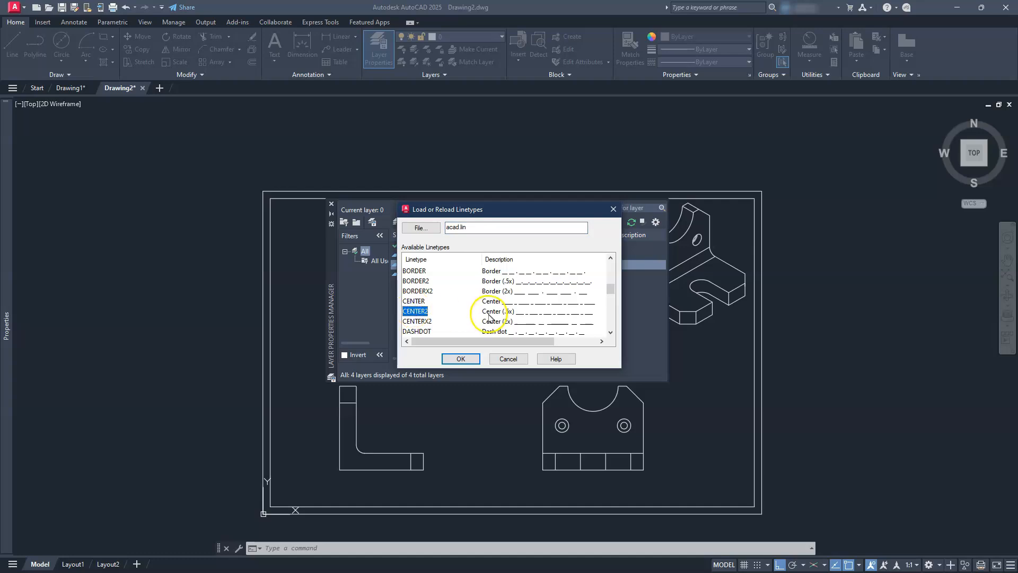
pyautogui.click(457, 359)
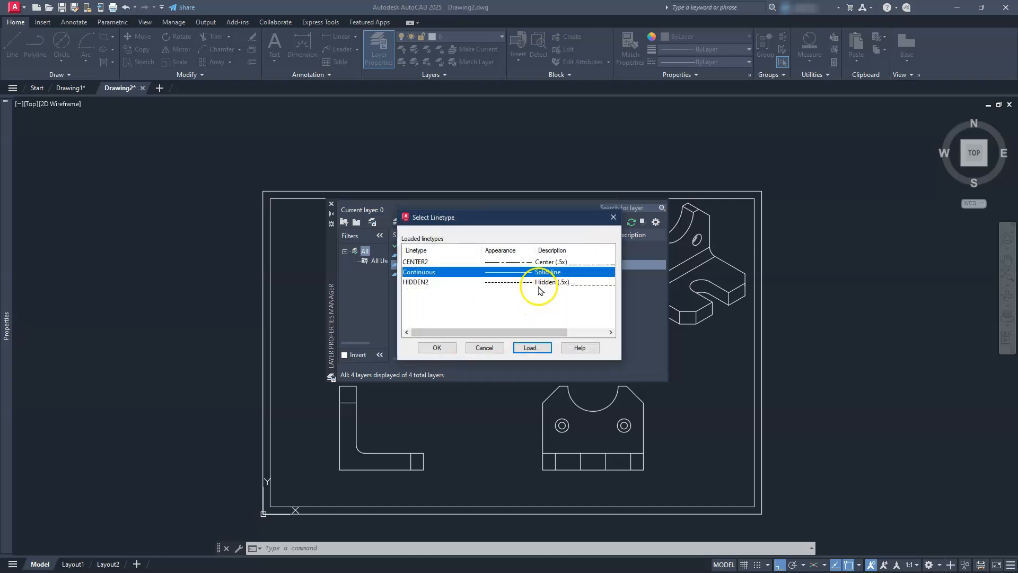
pyautogui.click(540, 262)
pyautogui.click(437, 347)
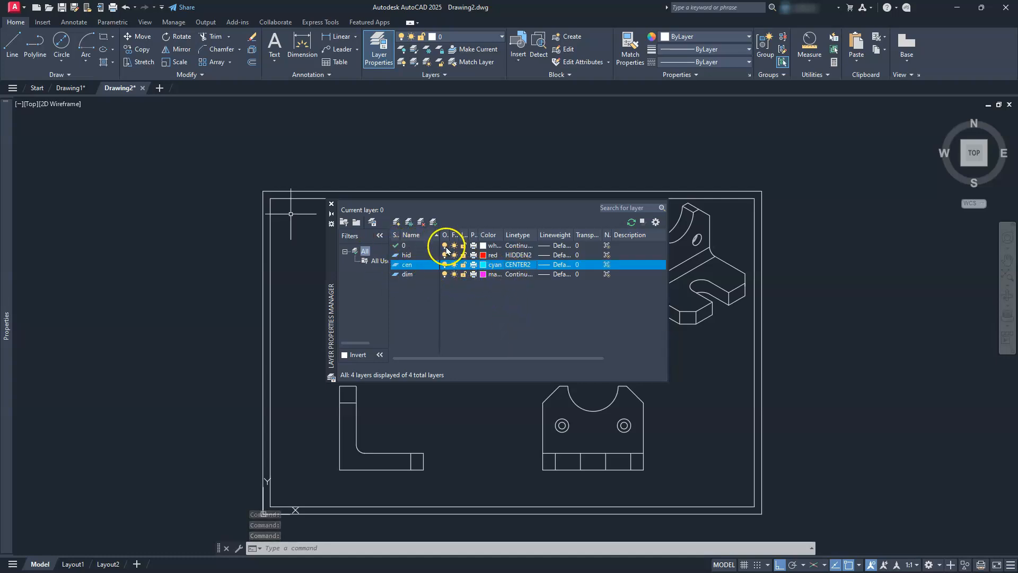
pyautogui.click(332, 203)
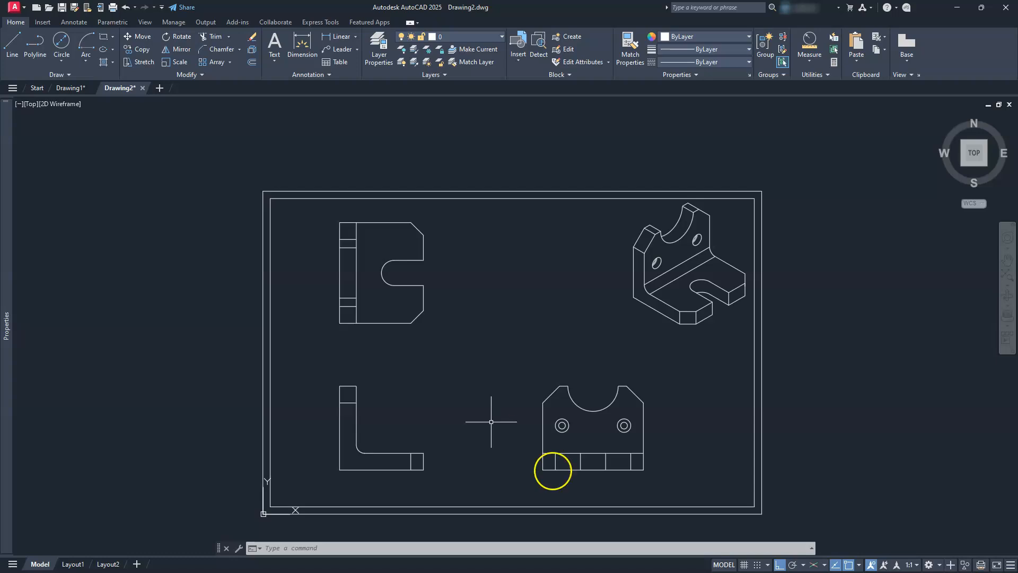
pyautogui.click(915, 565)
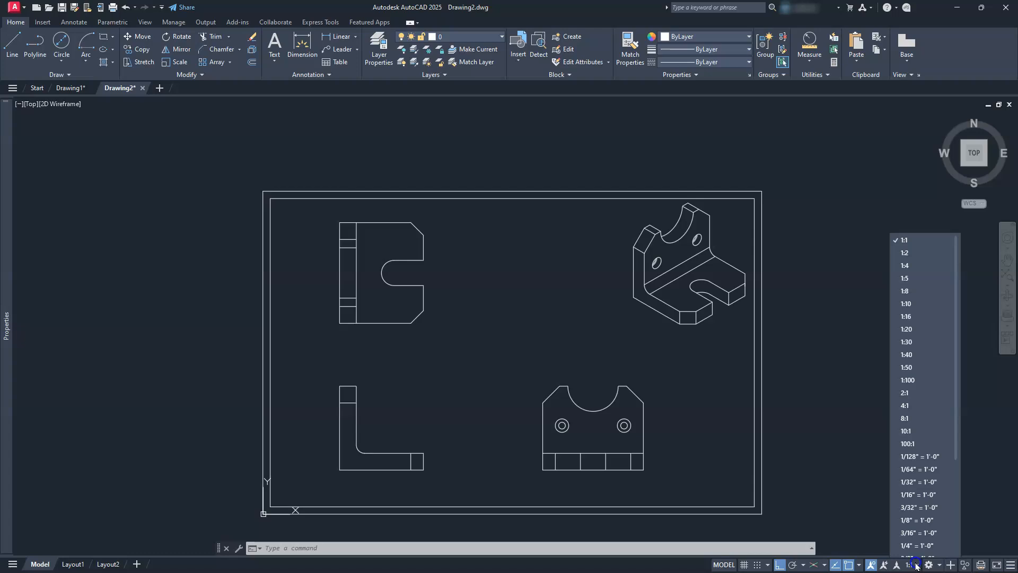
pyautogui.click(820, 398)
pyautogui.press('Escape')
pyautogui.press('Escape')
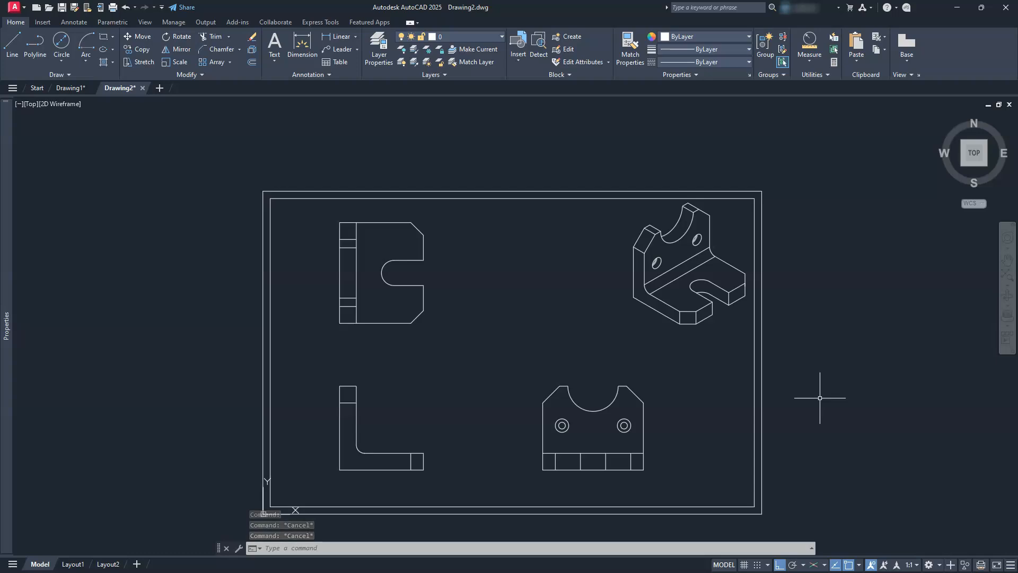
# - Set the global linetype scale factor to 35
pyautogui.write('lts')
pyautogui.press('Return')
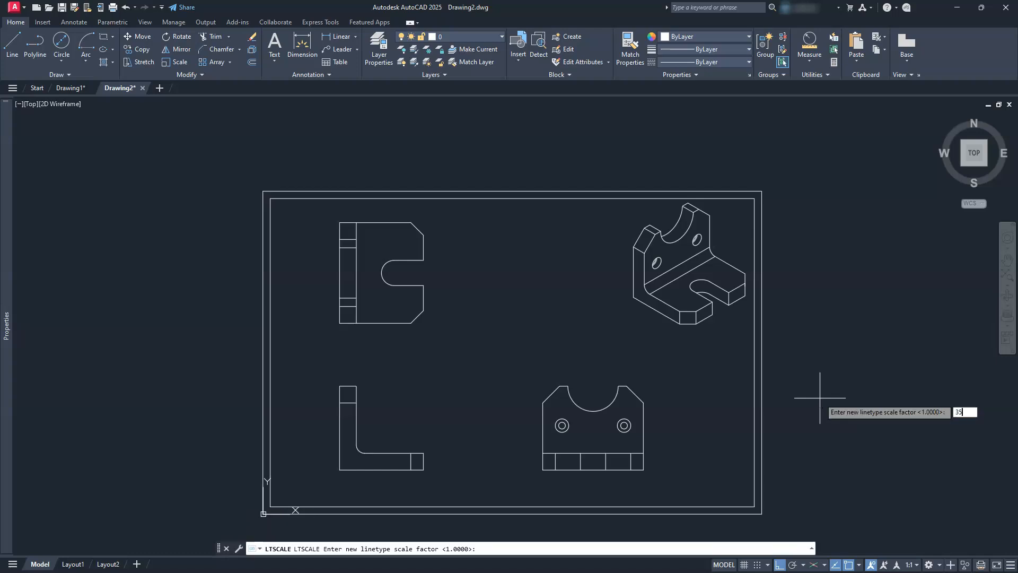
pyautogui.write('35')
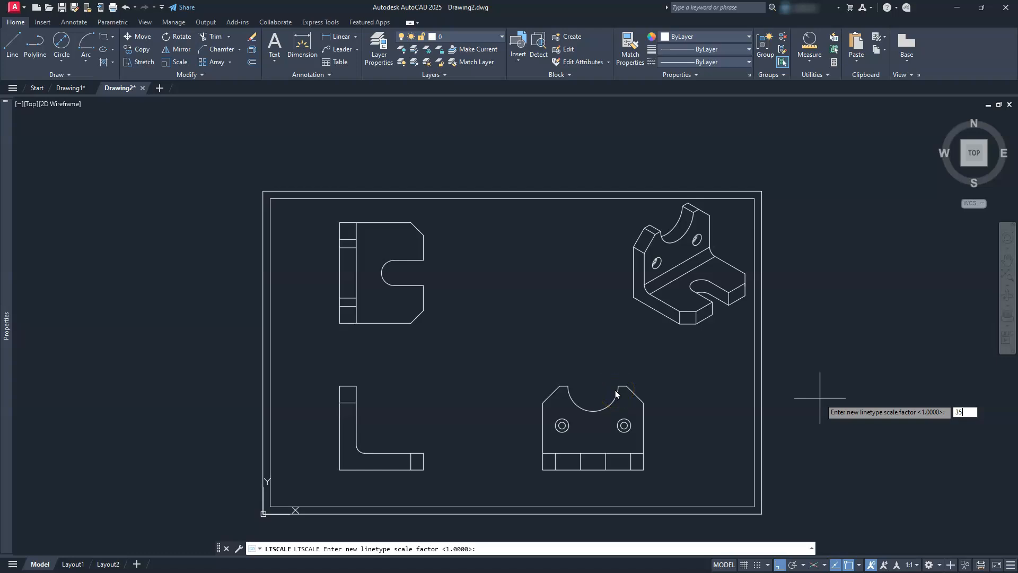
pyautogui.press('Return')
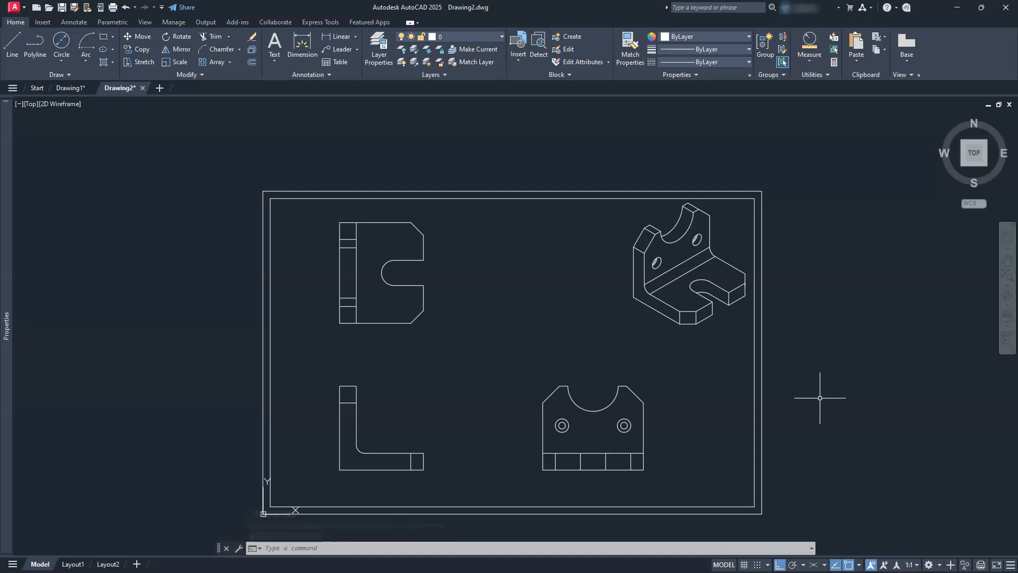
# - Set the CENTERLAYER variable to cen and the CENTEREXE extension variable to 3
pyautogui.write('centerlaye')
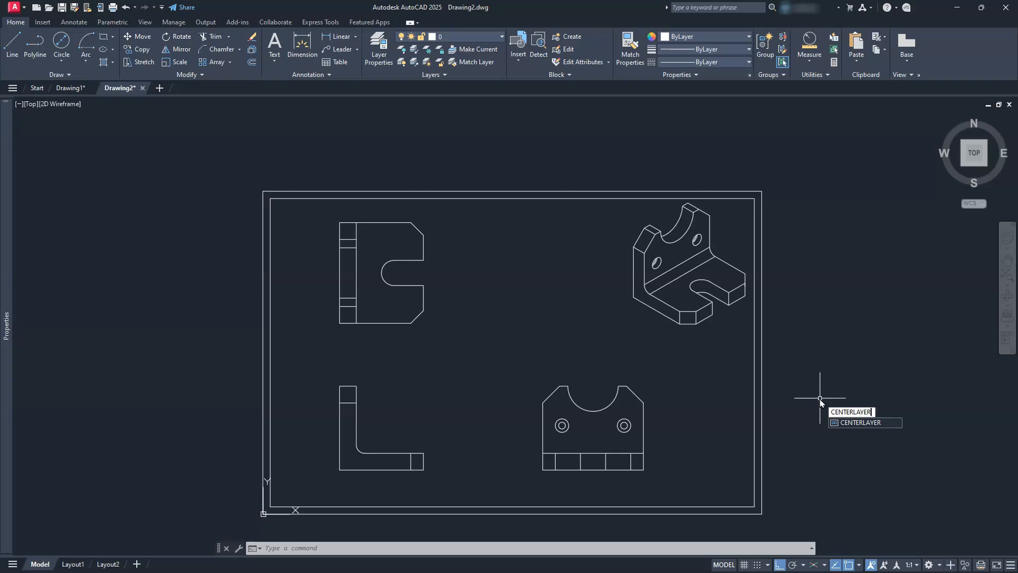
pyautogui.press('Return')
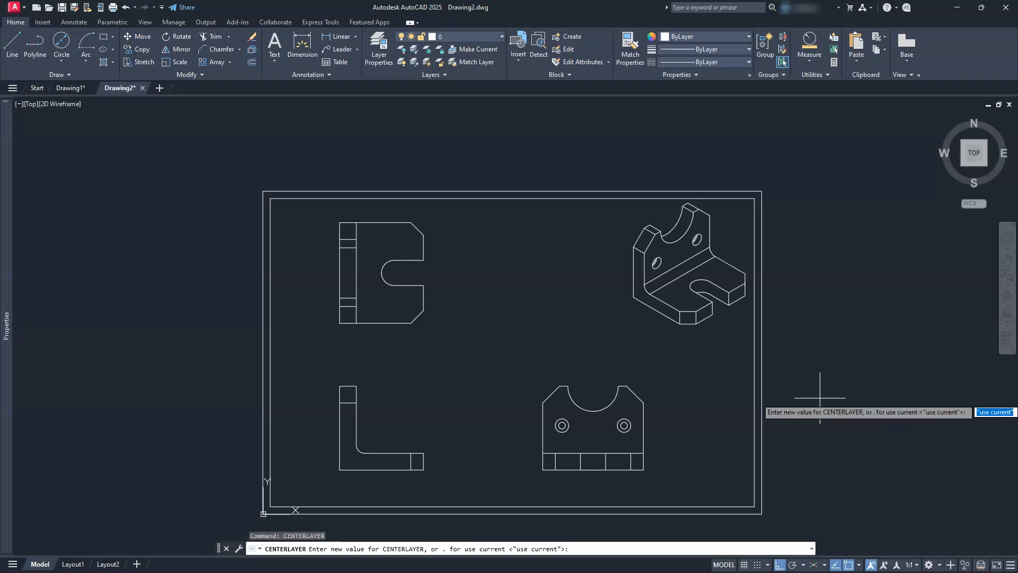
pyautogui.write('cen')
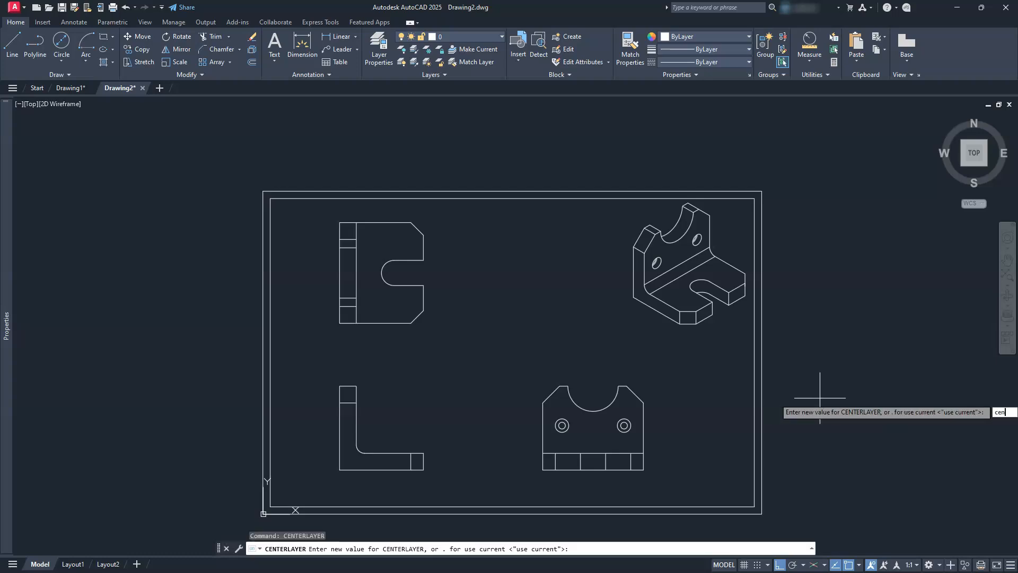
pyautogui.press('Return')
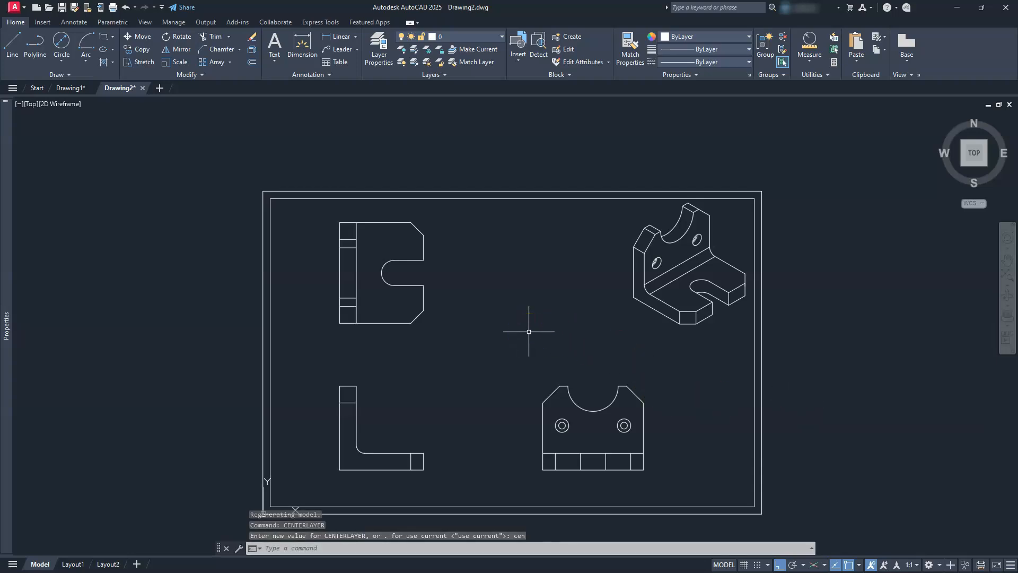
pyautogui.write('center')
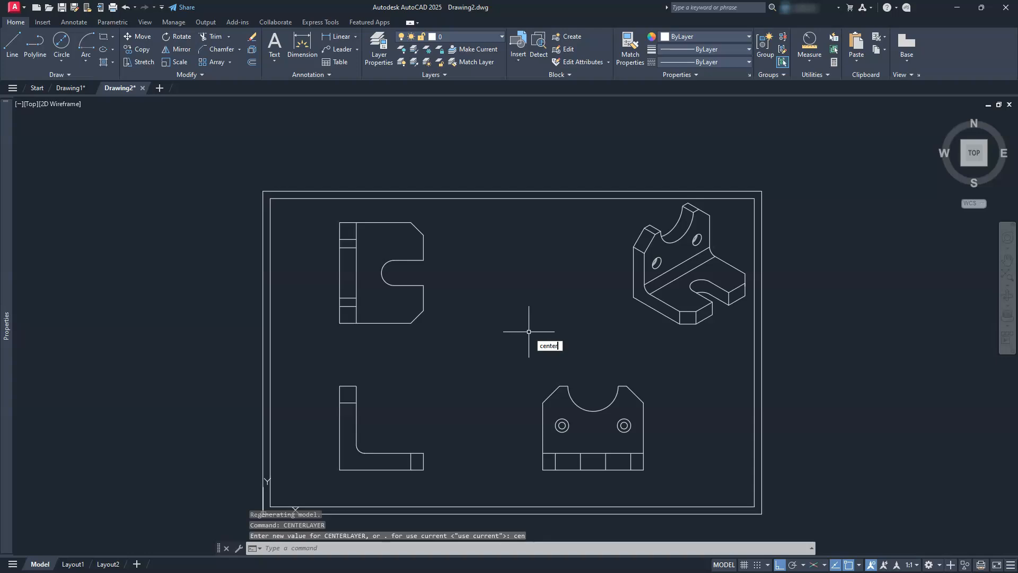
pyautogui.press('Return')
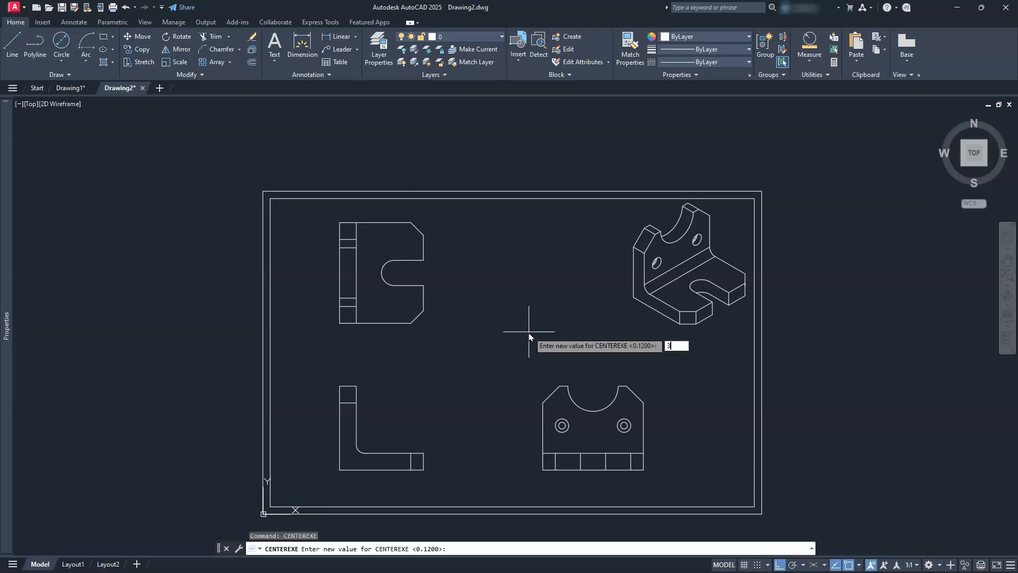
pyautogui.press('Return')
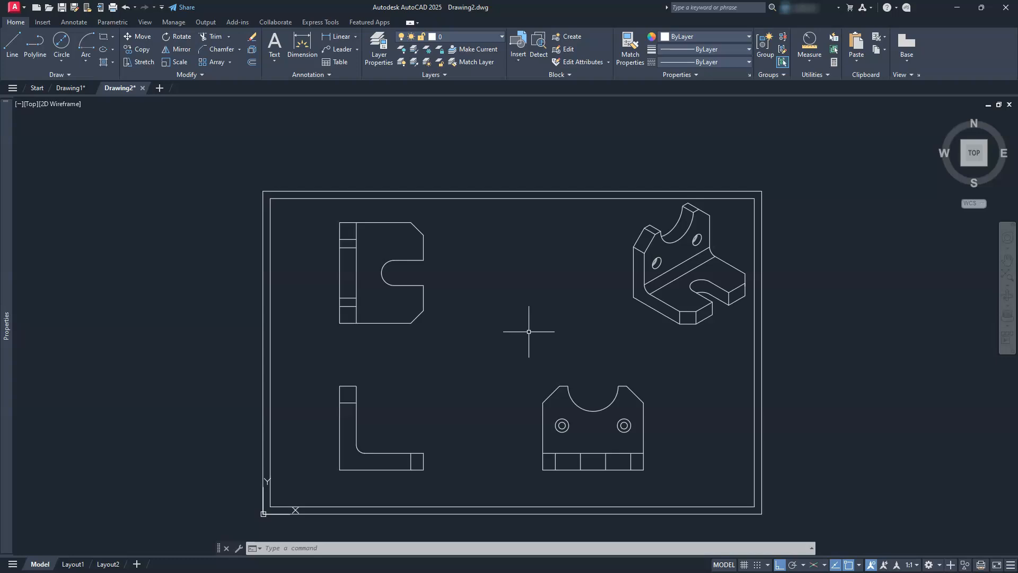
# - Draw a horizontal line across the vertical leg of the L-shaped view, level with the lowest point of the adjacent view's arc cutout
pyautogui.moveTo(420, 496); pyautogui.dragTo(513, 448, button='middle')
pyautogui.scroll(2, 512, 445)
pyautogui.scroll(2, 507, 432)
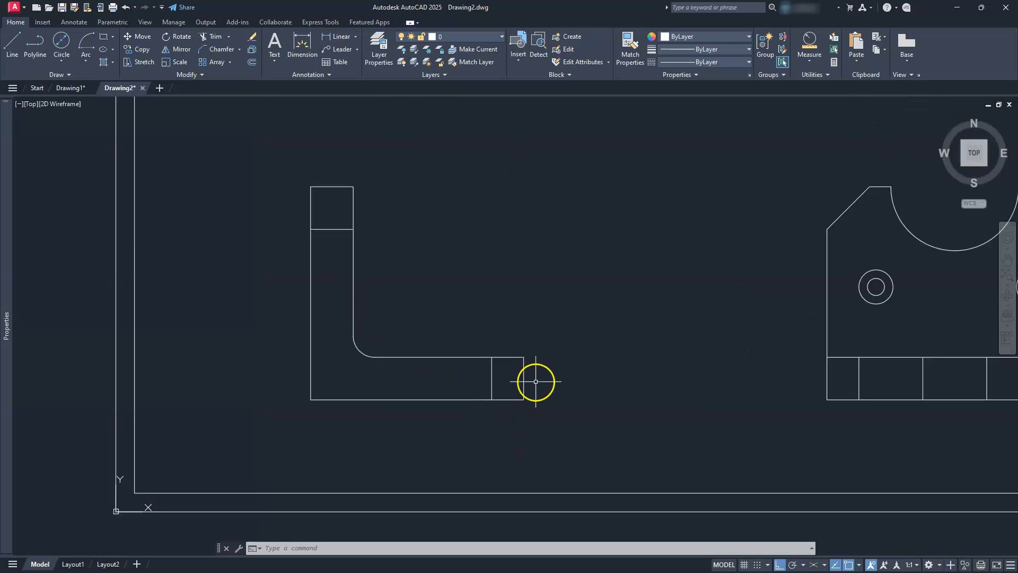
pyautogui.moveTo(536, 381); pyautogui.dragTo(511, 405, button='middle')
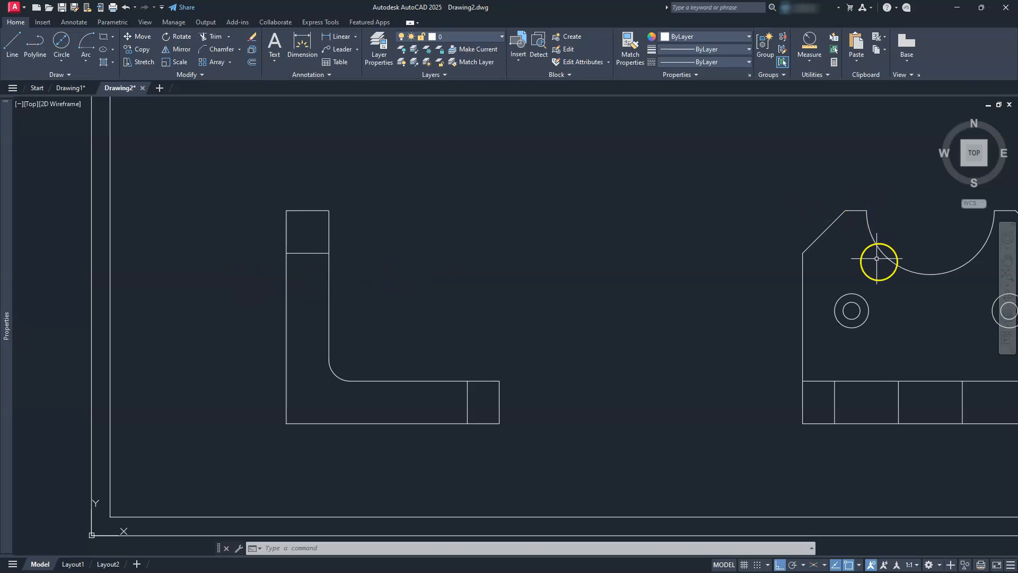
pyautogui.click(14, 43)
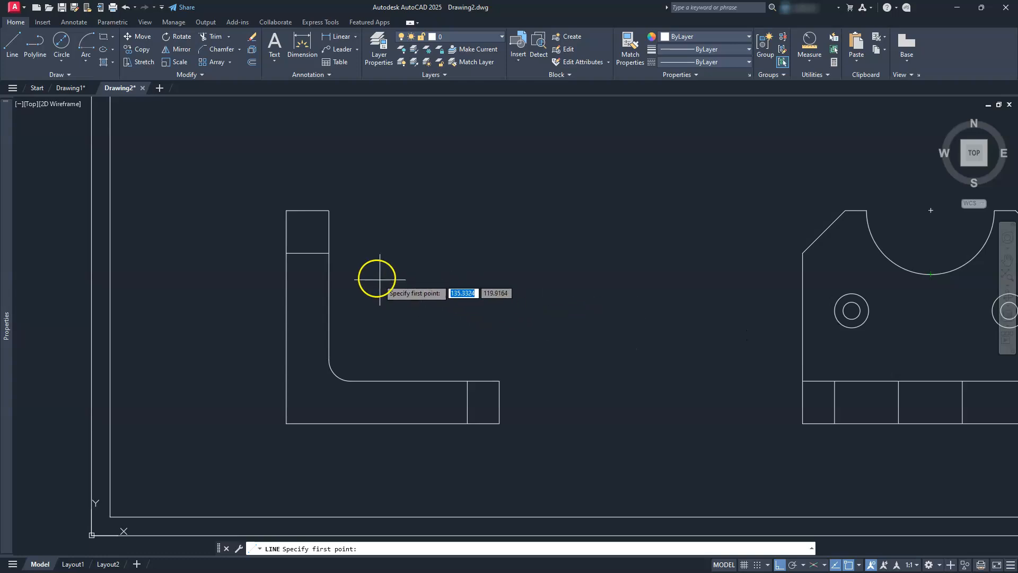
pyautogui.click(329, 273)
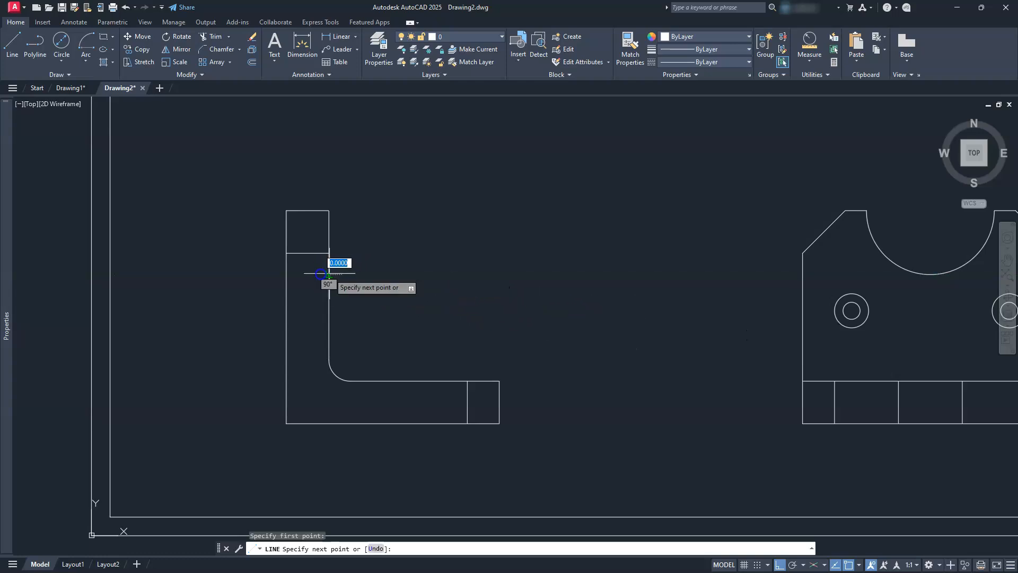
pyautogui.click(286, 274)
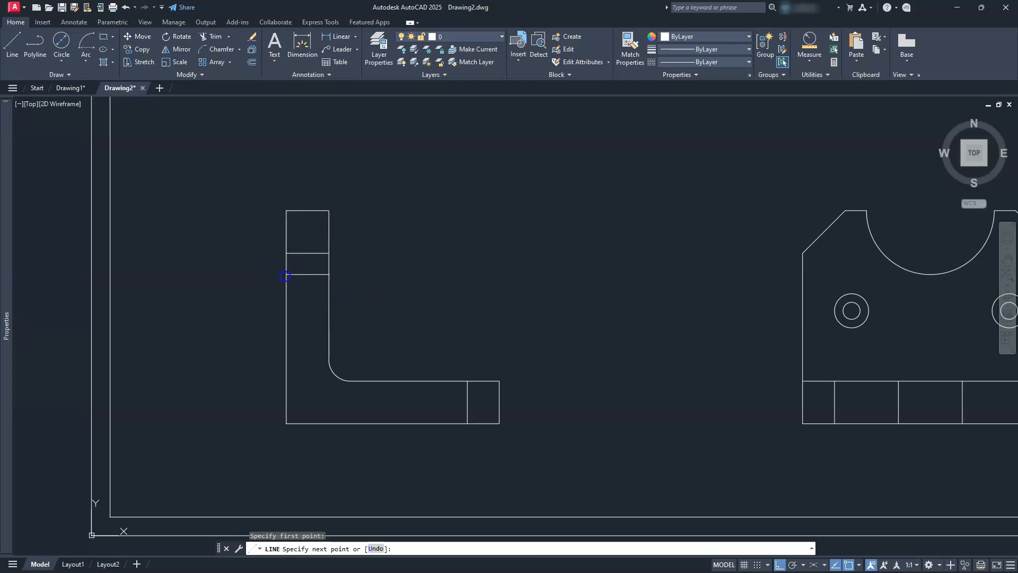
pyautogui.press('Escape')
# - Put the new horizontal line in the L-shaped view's vertical leg on the hid layer
pyautogui.click(288, 273)
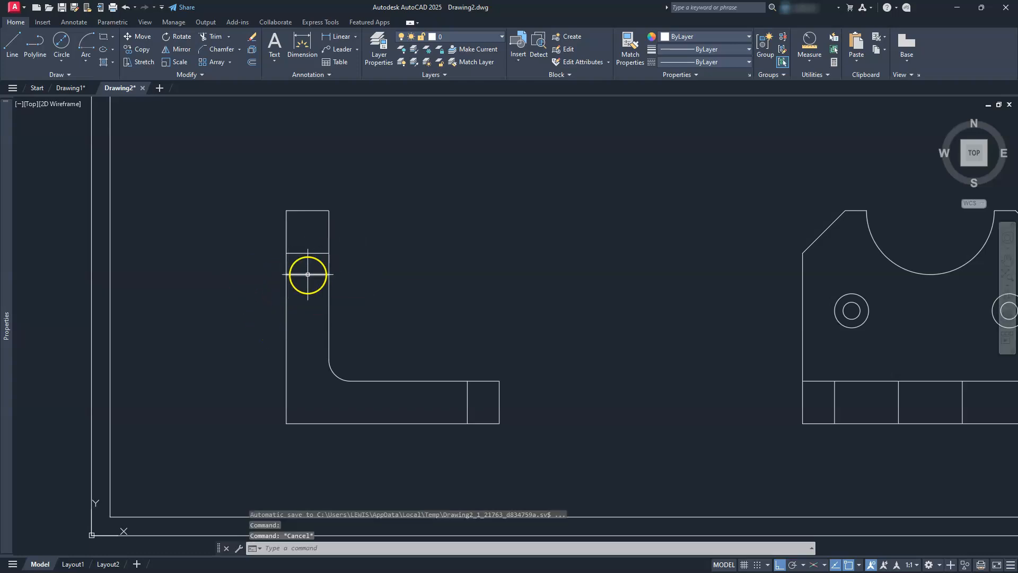
pyautogui.click(487, 36)
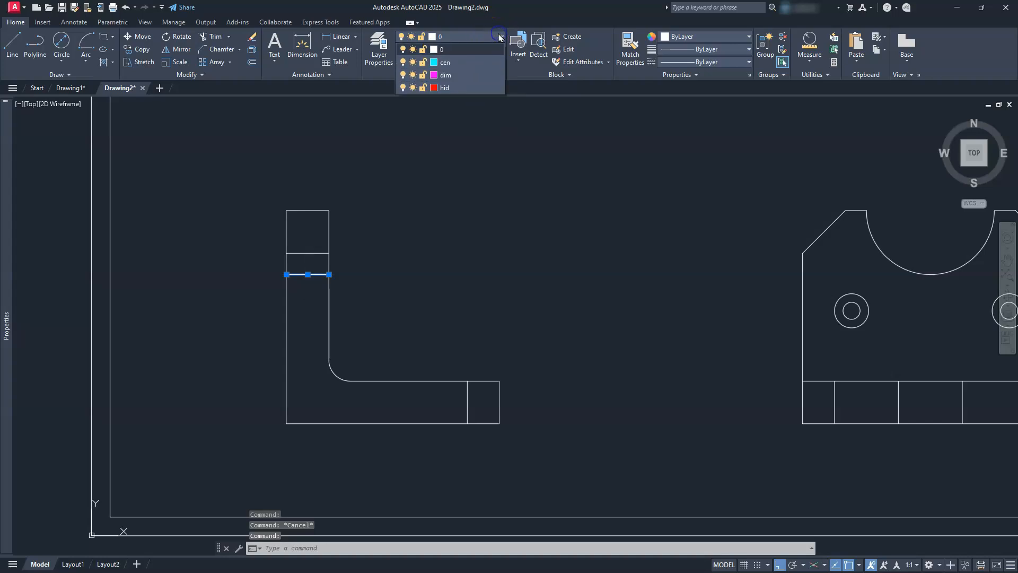
pyautogui.click(448, 88)
pyautogui.press('Escape')
pyautogui.press('Escape')
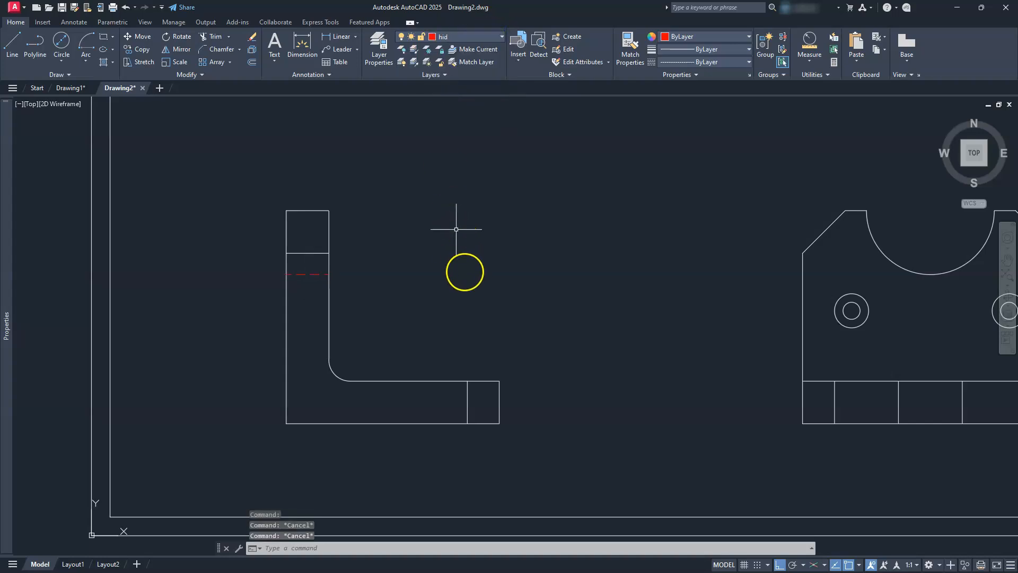
# - Draw a vertical line through the horizontal leg of the L-shaped view, aligned with the rounded end of the slot in the view above
pyautogui.scroll(-3, 466, 268)
pyautogui.moveTo(466, 268)
pyautogui.mouseDown(button='middle')
pyautogui.moveTo(540, 332)
pyautogui.moveTo(655, 368)
pyautogui.moveTo(600, 387)
pyautogui.mouseUp(button='middle')
pyautogui.scroll(2, 540, 332)
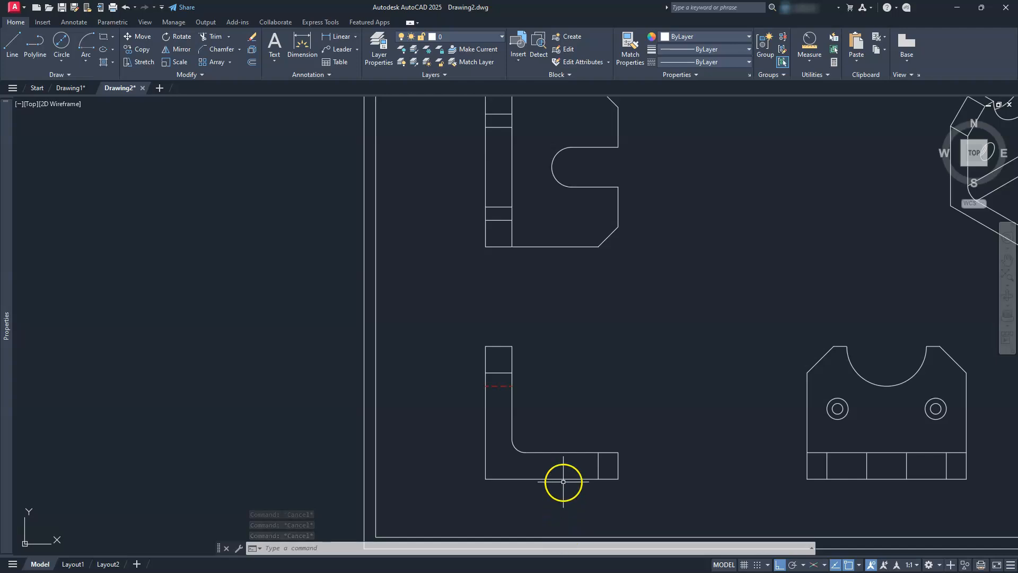
pyautogui.click(15, 45)
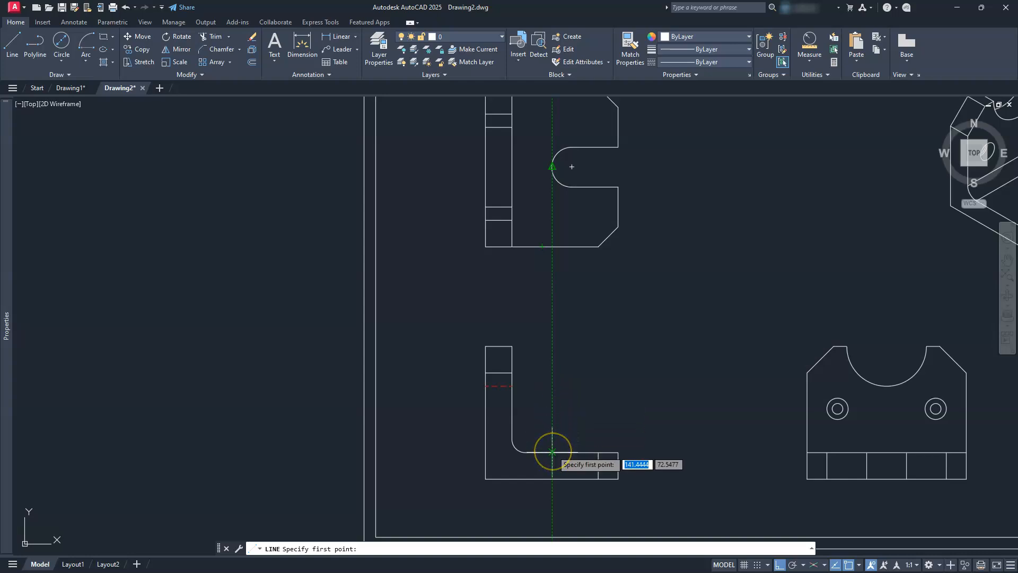
pyautogui.click(552, 451)
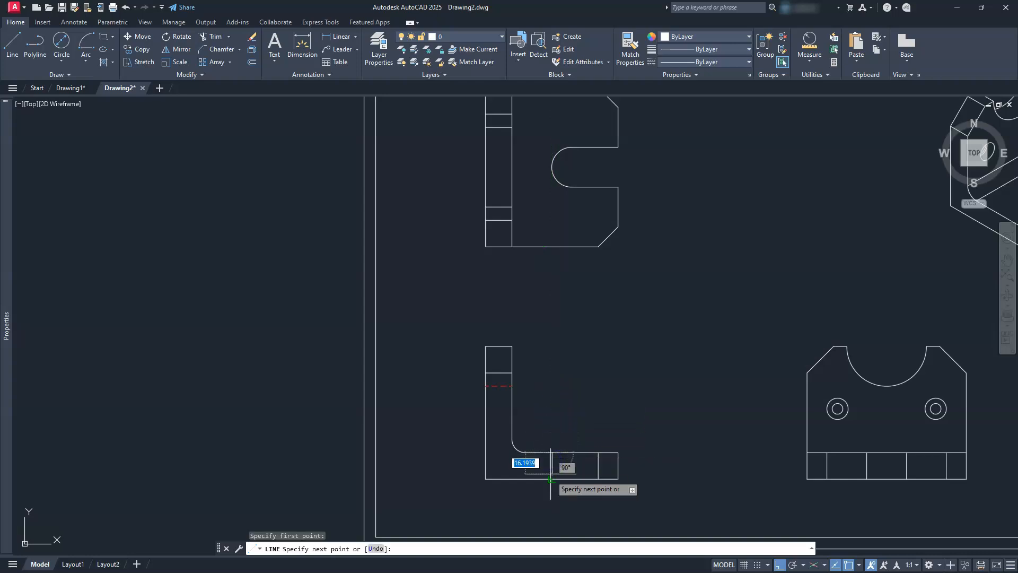
pyautogui.click(552, 478)
pyautogui.press('Escape')
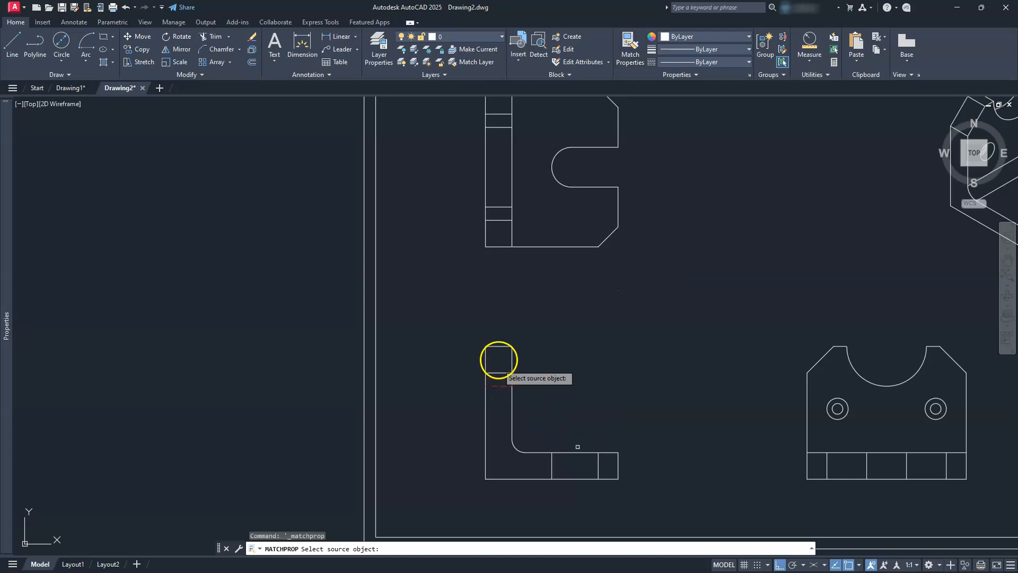
# - Match the new vertical line's properties to the dashed red hidden line in the vertical leg
pyautogui.click(507, 385)
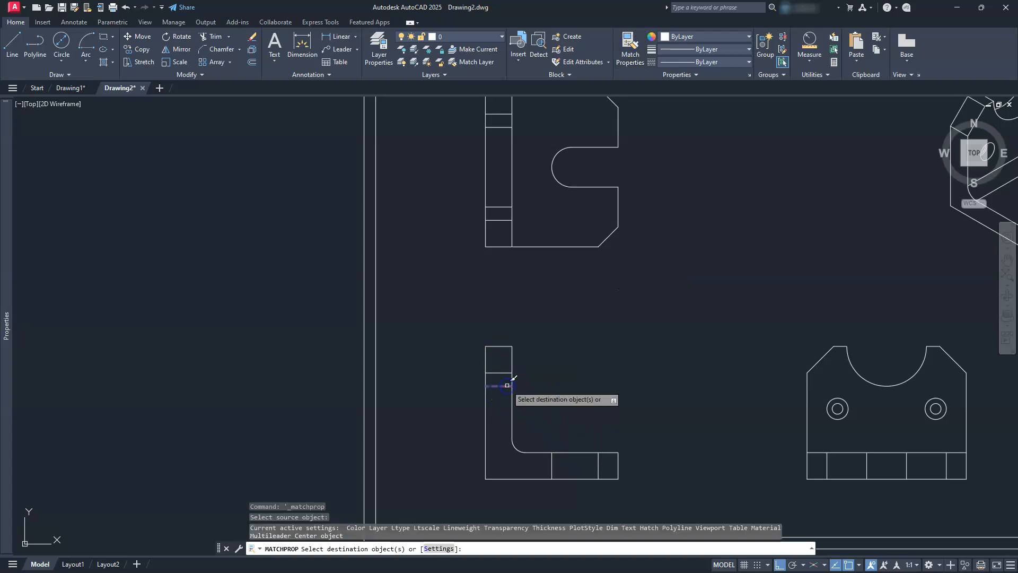
pyautogui.click(554, 467)
pyautogui.press('Escape')
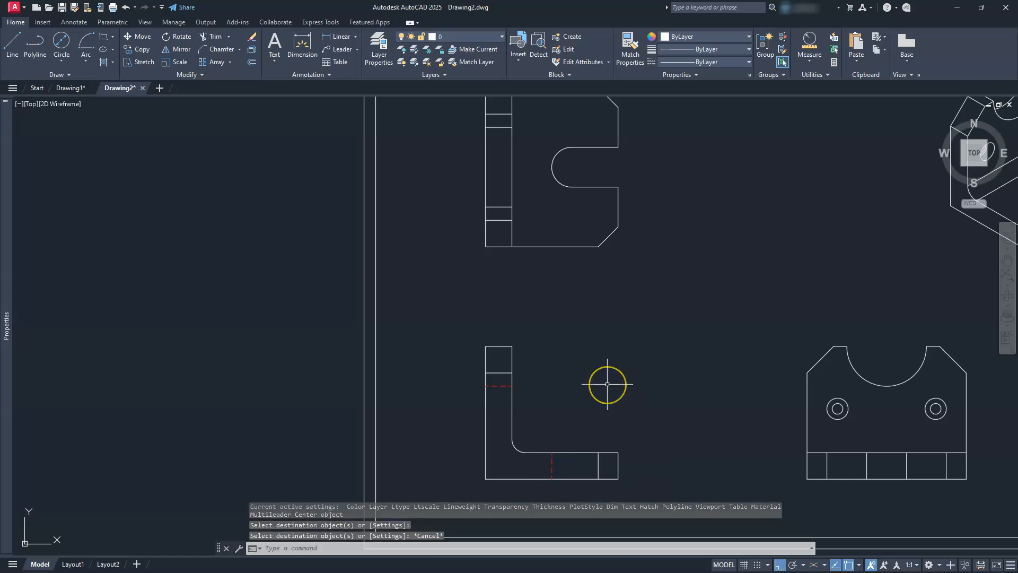
pyautogui.press('Escape')
pyautogui.press('Escape')
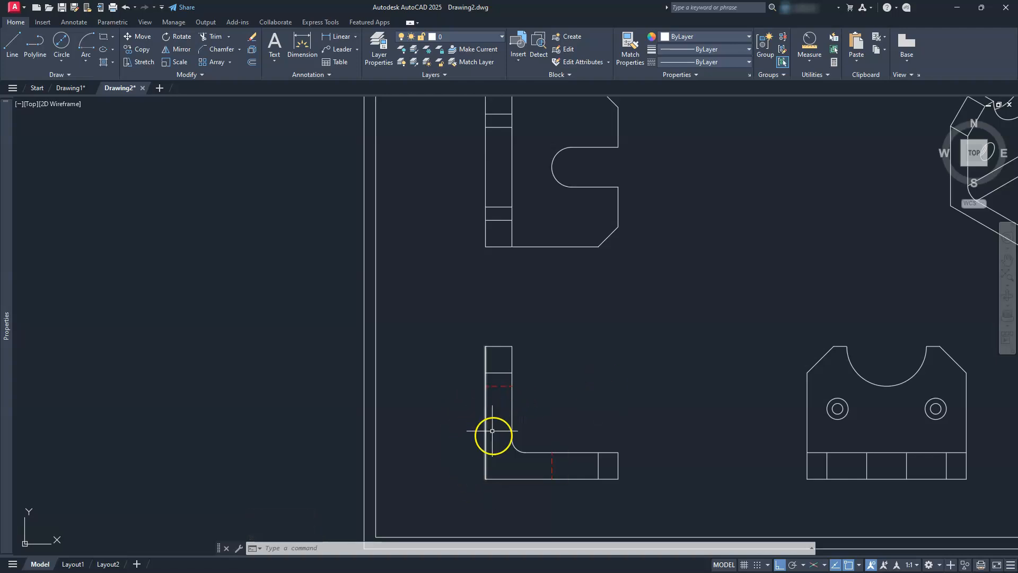
# - Draw four horizontal construction lines through the upper and lower quadrants of both concentric circles of a hole, extending across the L-shaped view
pyautogui.moveTo(562, 416)
pyautogui.mouseDown(button='middle')
pyautogui.moveTo(432, 395)
pyautogui.moveTo(399, 409)
pyautogui.mouseUp(button='middle')
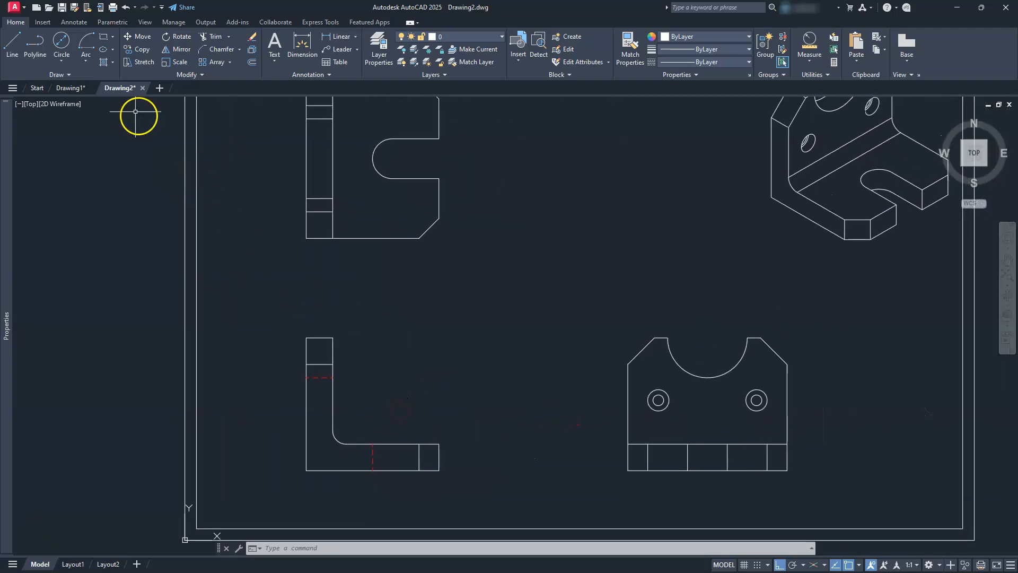
pyautogui.click(85, 75)
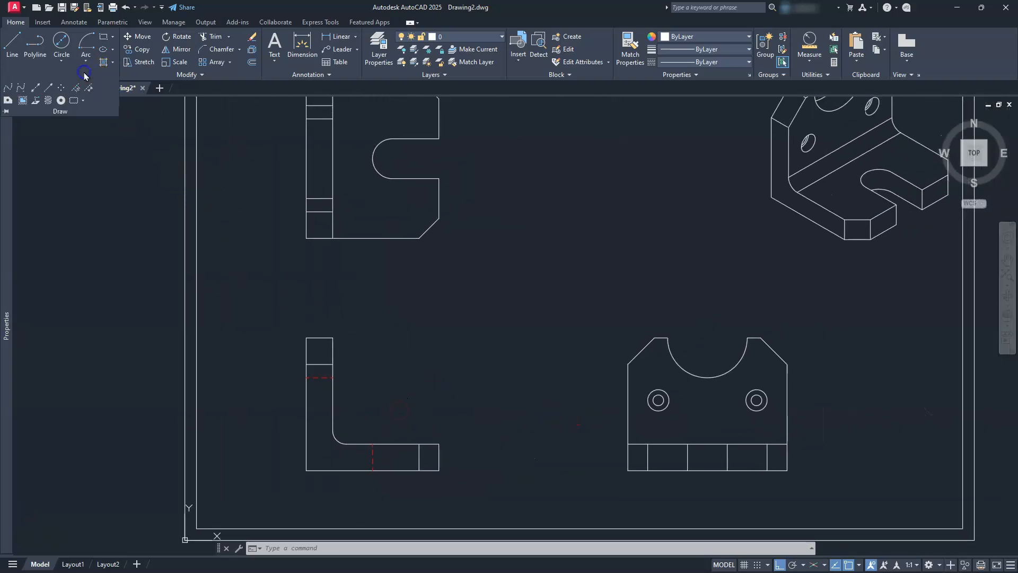
pyautogui.click(35, 88)
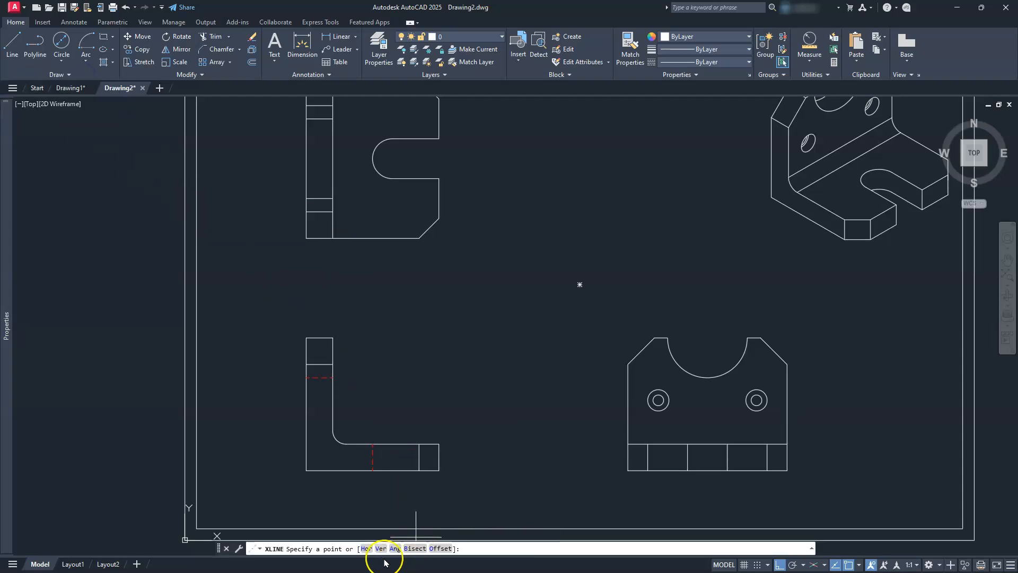
pyautogui.click(367, 548)
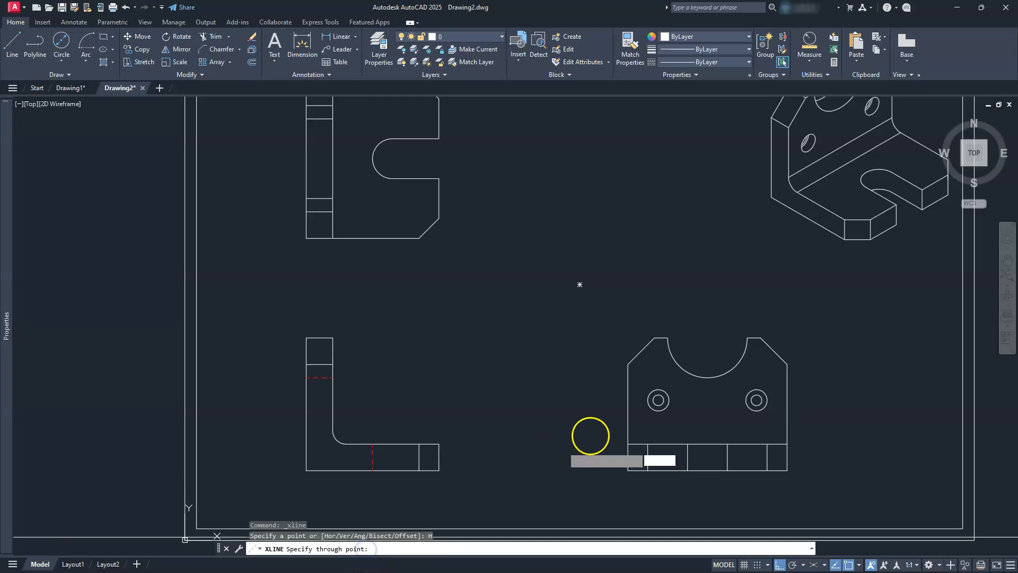
pyautogui.scroll(8, 657, 401)
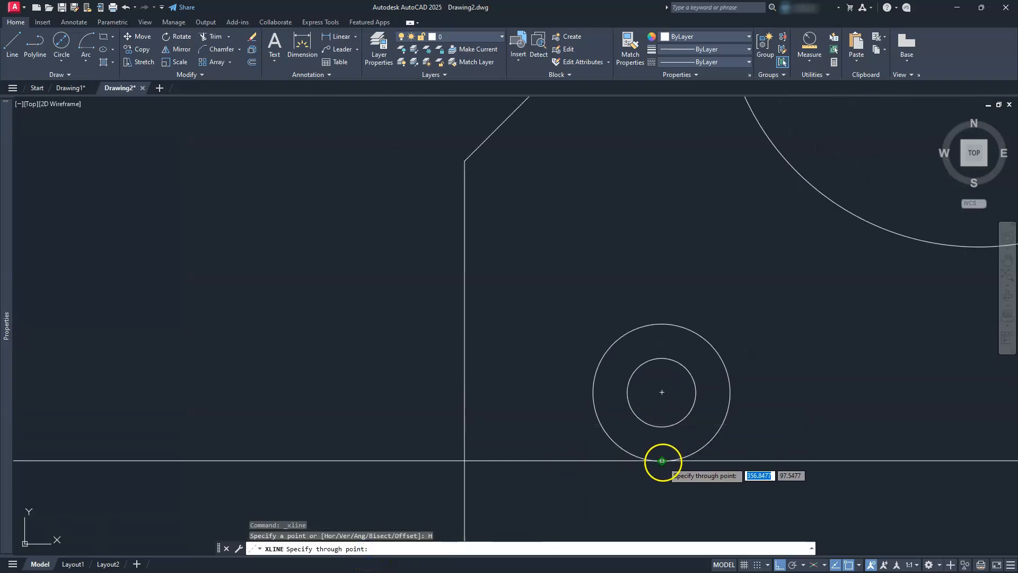
pyautogui.click(662, 460)
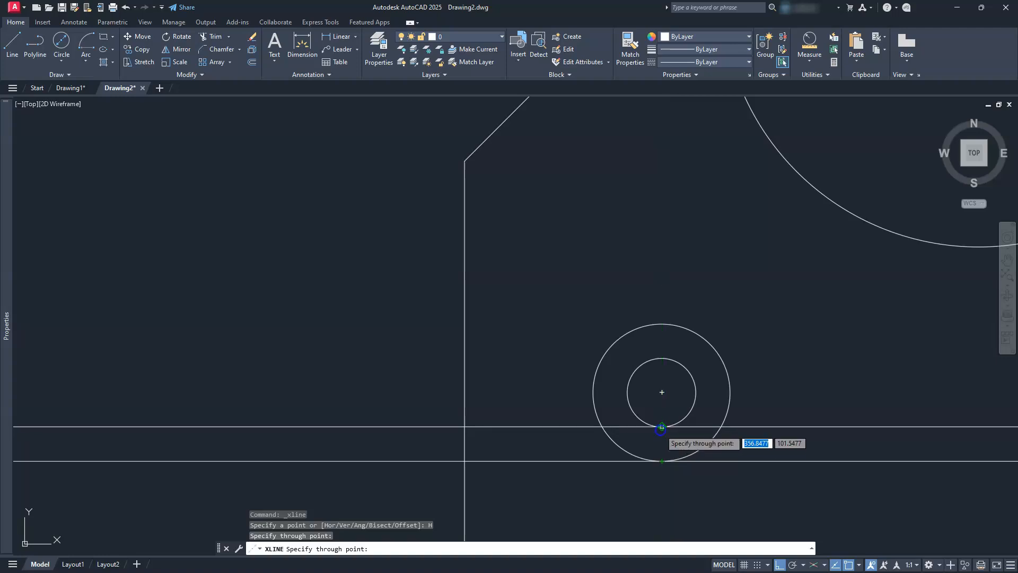
pyautogui.click(662, 426)
pyautogui.click(662, 359)
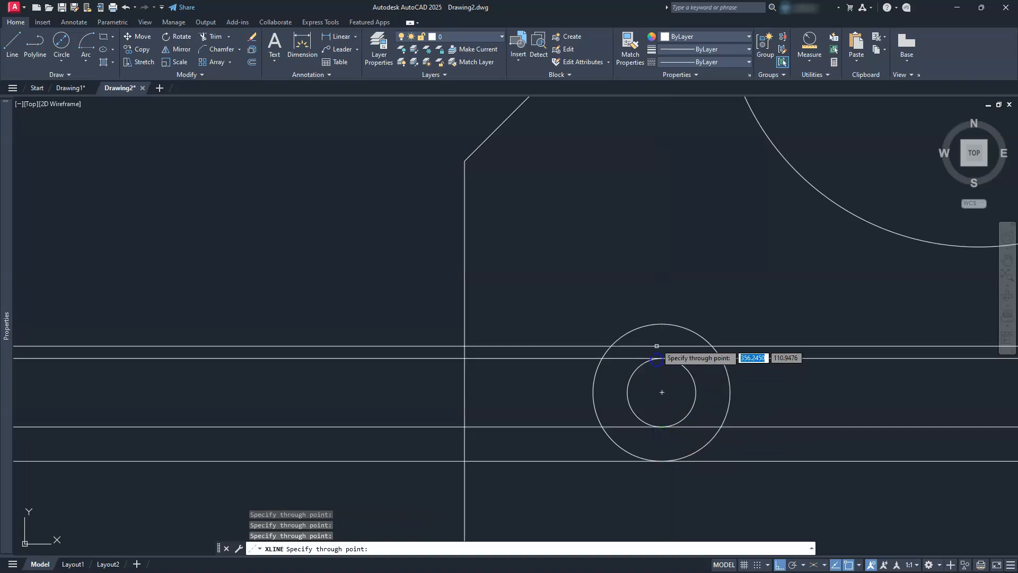
pyautogui.press('Escape')
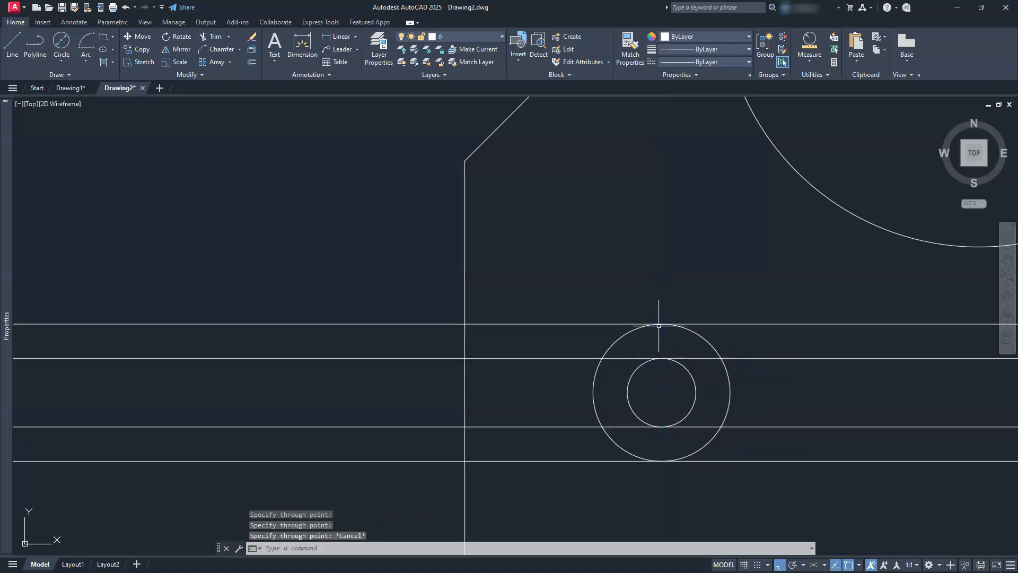
pyautogui.scroll(-5, 658, 326)
pyautogui.scroll(5, 461, 368)
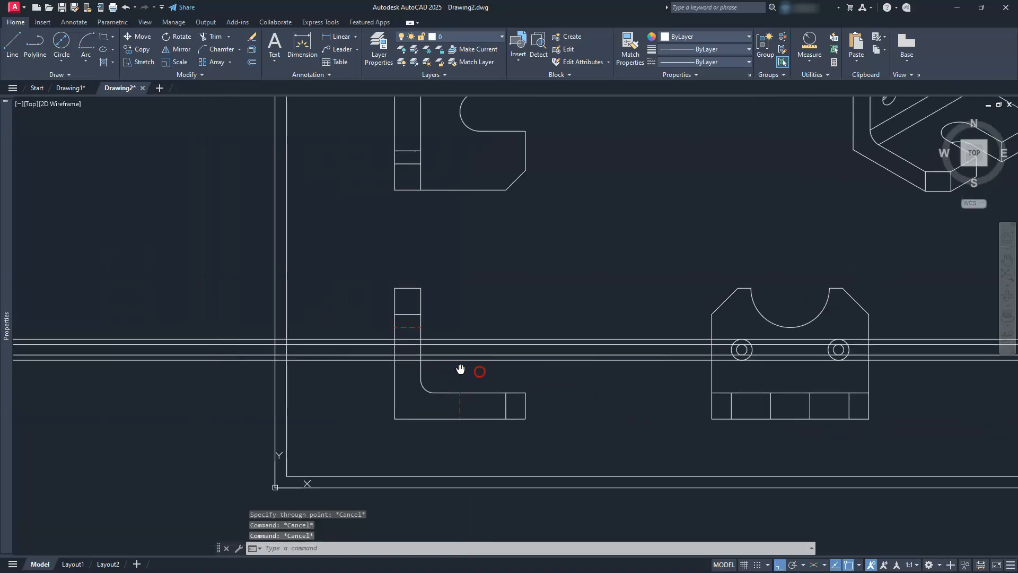
pyautogui.moveTo(489, 358); pyautogui.dragTo(560, 332, button='middle')
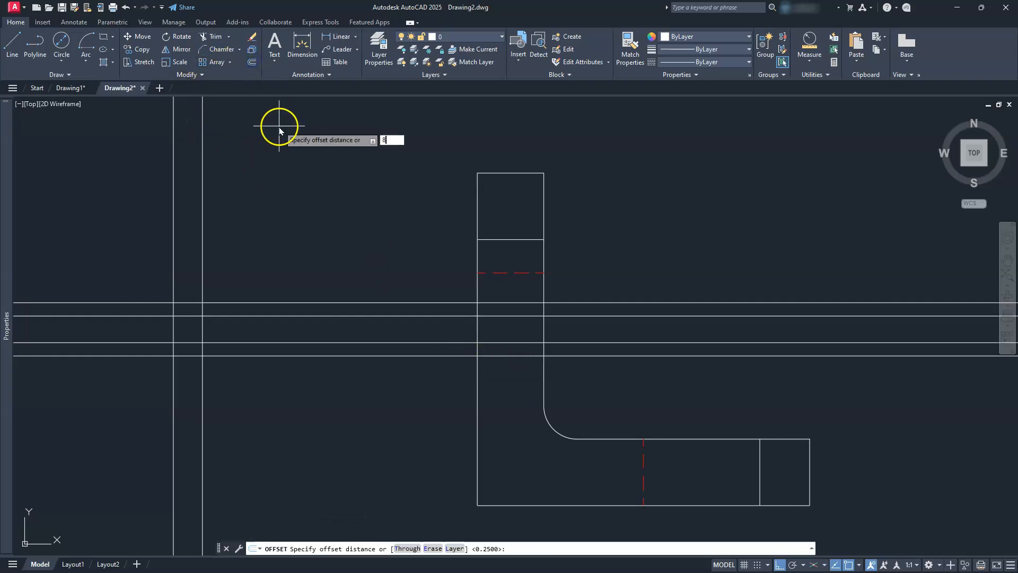
# - Offset the inner vertical edge of the L-shaped view's vertical leg by 8 into the leg
pyautogui.press('Return')
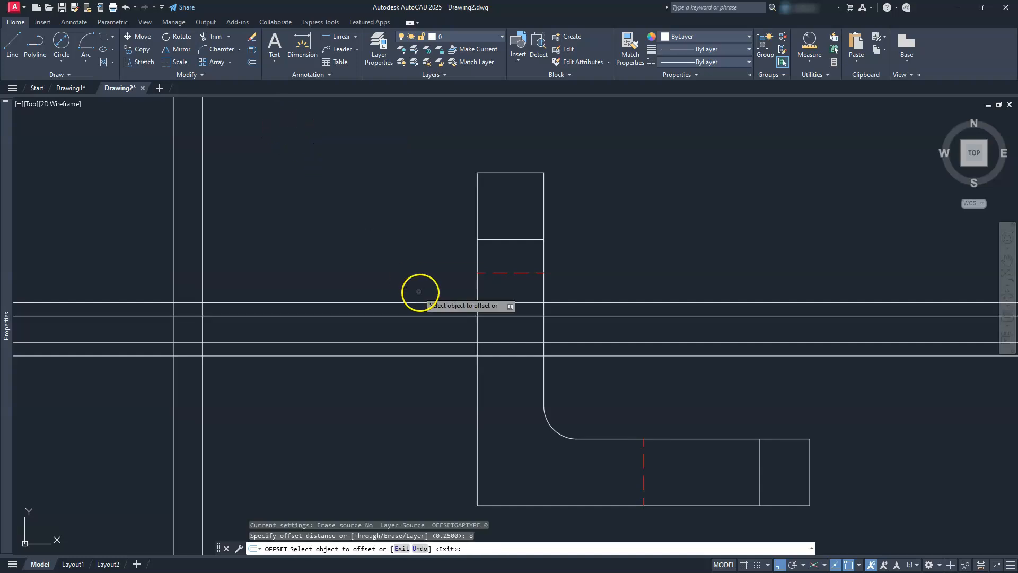
pyautogui.click(545, 368)
pyautogui.click(496, 371)
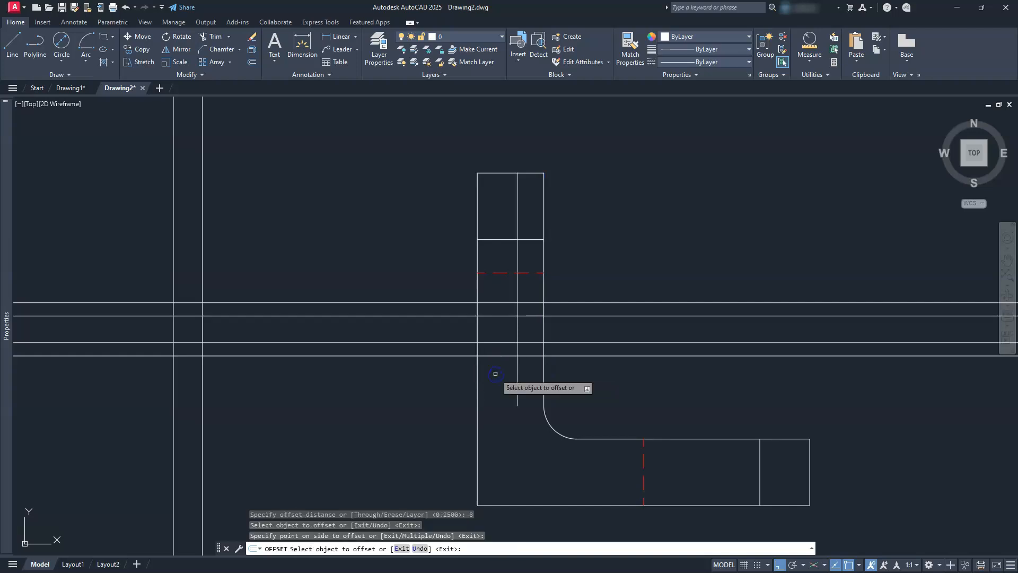
pyautogui.scroll(2, 498, 354)
pyautogui.press('Escape')
pyautogui.press('Escape')
pyautogui.press('Escape')
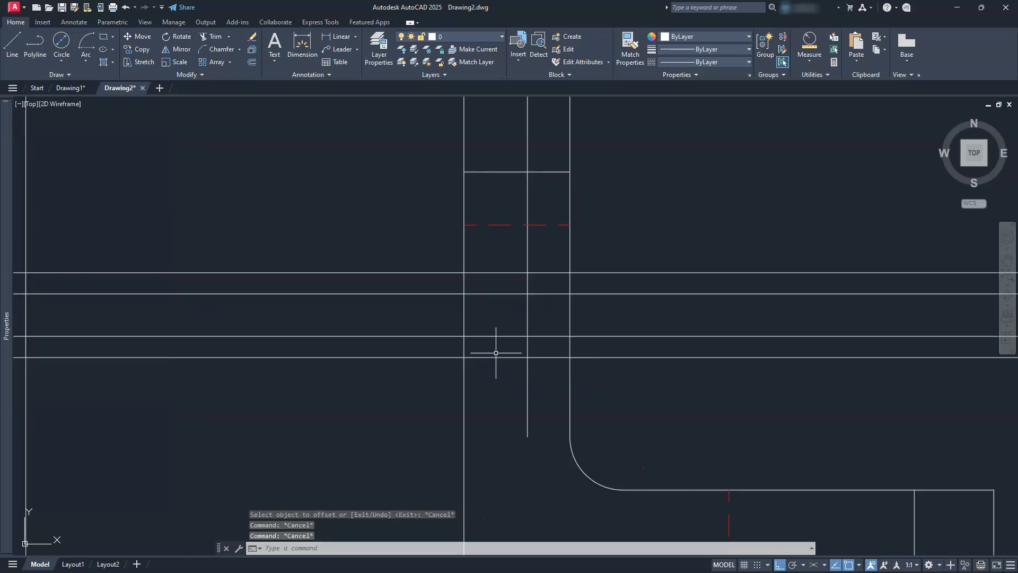
# - Trim the offset vertical line so it spans only between the outermost two horizontal construction lines
pyautogui.click(215, 36)
pyautogui.click(528, 131)
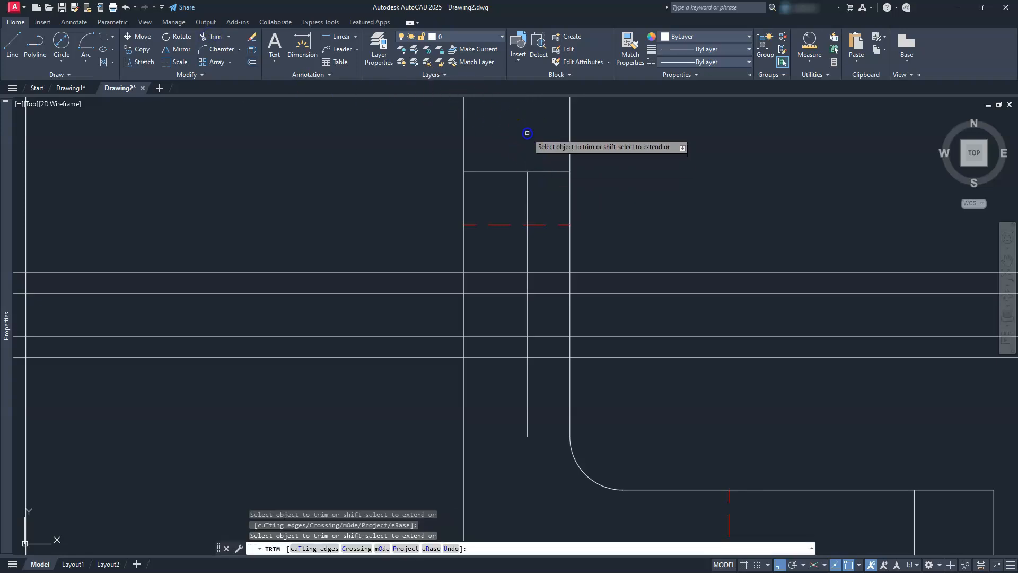
pyautogui.click(528, 195)
pyautogui.click(530, 241)
pyautogui.click(531, 379)
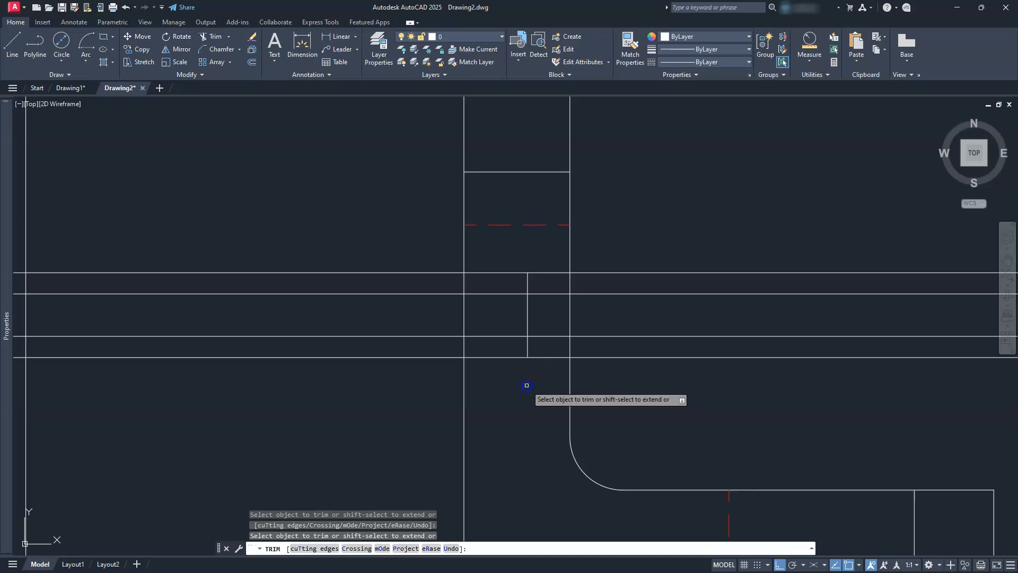
# - Trim the four horizontal construction lines on both sides of the L-shaped view's vertical leg
pyautogui.click(656, 380)
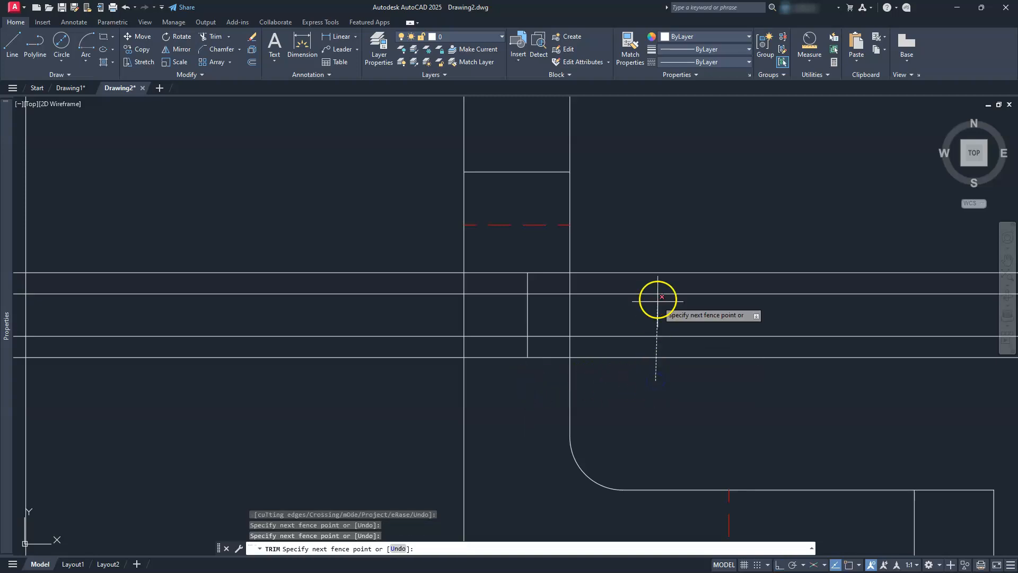
pyautogui.click(654, 221)
pyautogui.press('Return')
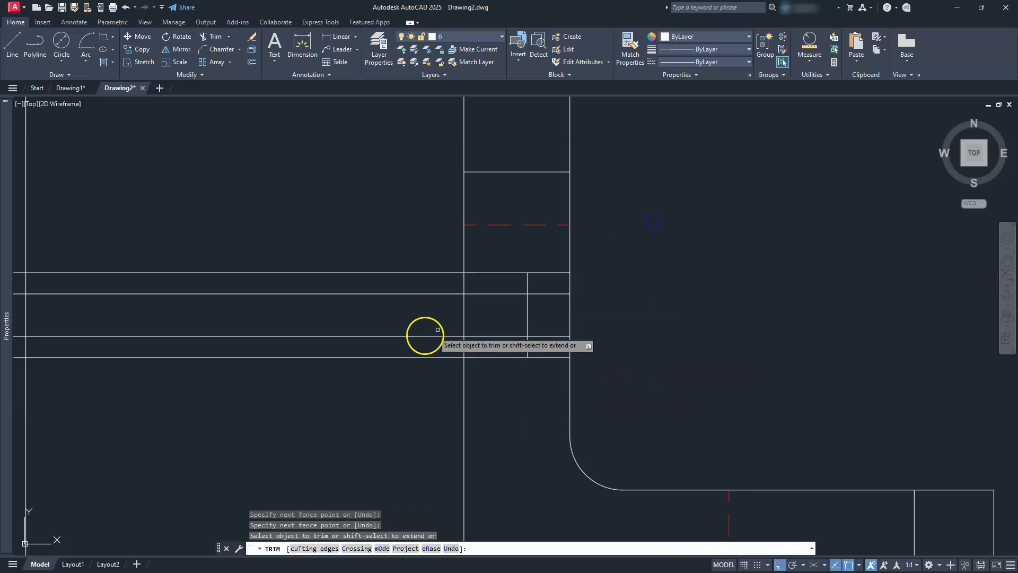
pyautogui.click(393, 417)
pyautogui.click(371, 229)
pyautogui.press('Return')
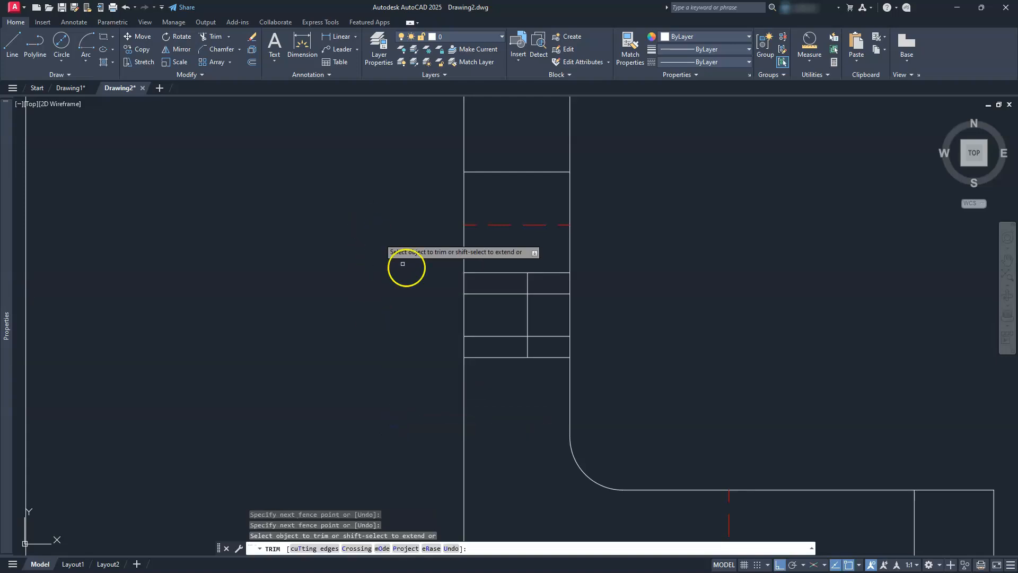
# - Trim the excess hole lines within the vertical leg to leave a stepped counterbore profile, wider toward the inner edge
pyautogui.click(550, 337)
pyautogui.click(551, 295)
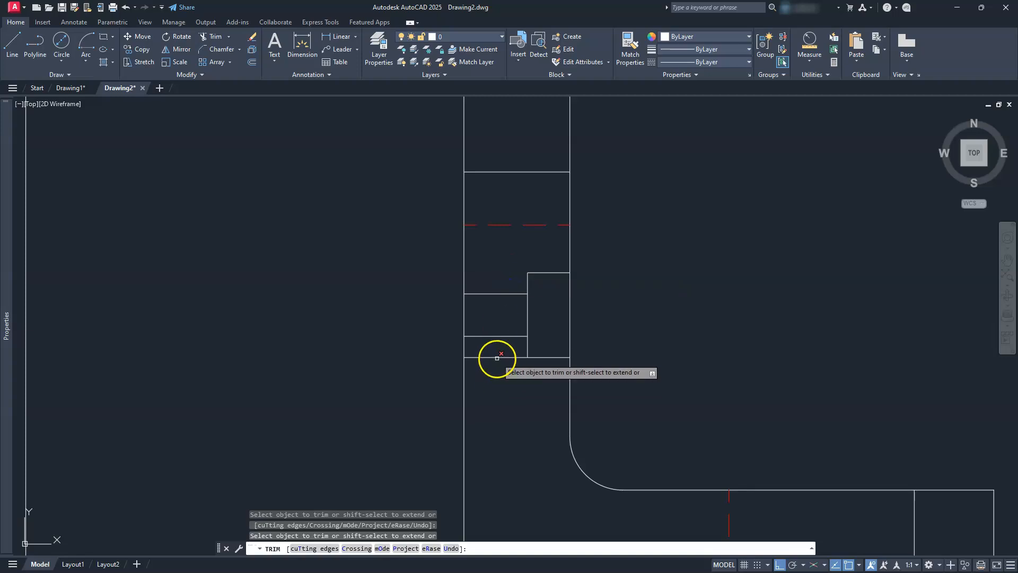
pyautogui.scroll(-6, 497, 347)
pyautogui.press('Escape')
pyautogui.scroll(-4, 515, 341)
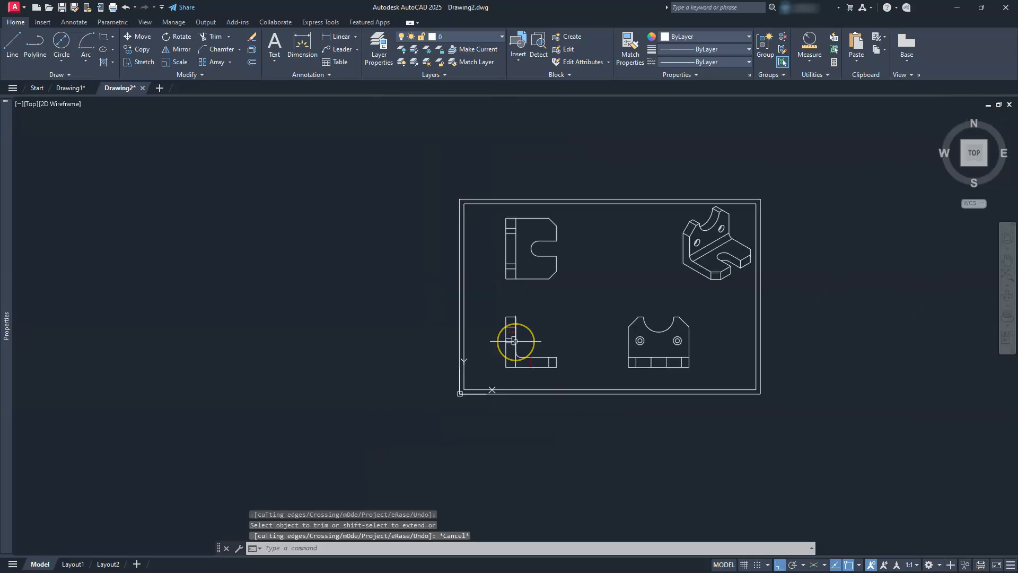
pyautogui.scroll(6, 514, 341)
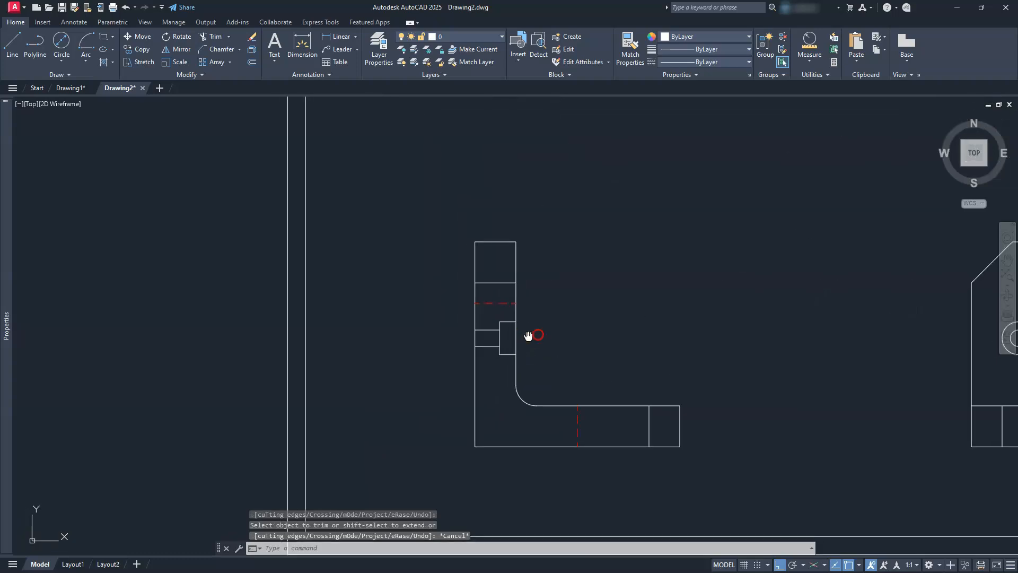
pyautogui.press('Escape')
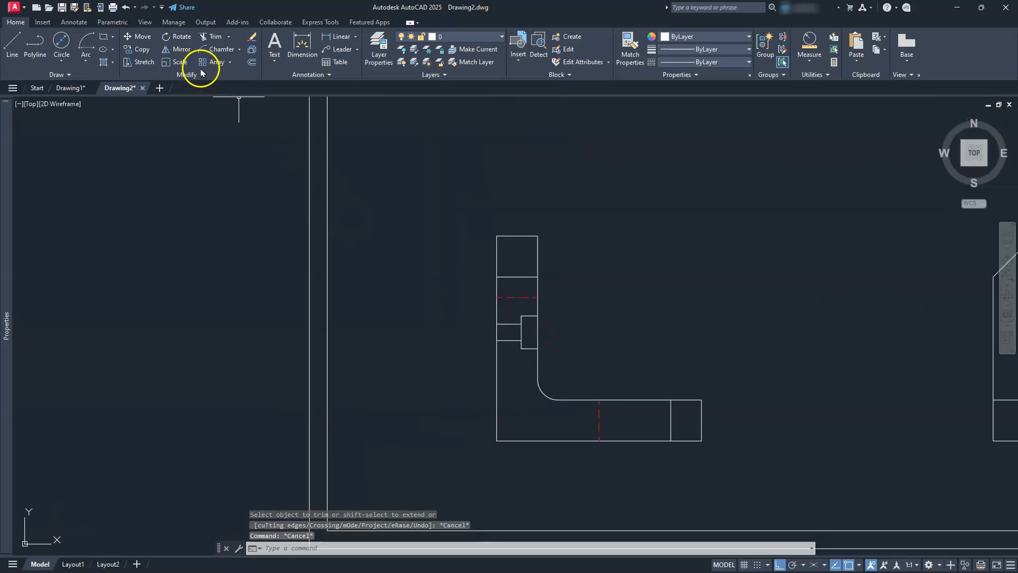
# - Match the counterbore profile lines' properties to the dashed red hidden line above them in the vertical leg
pyautogui.click(629, 50)
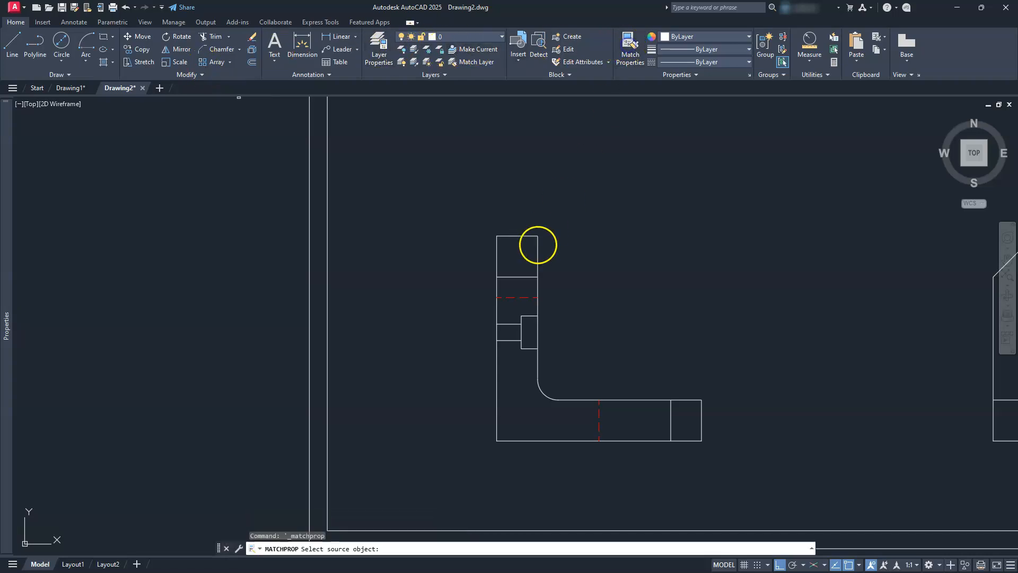
pyautogui.click(519, 298)
pyautogui.click(482, 307)
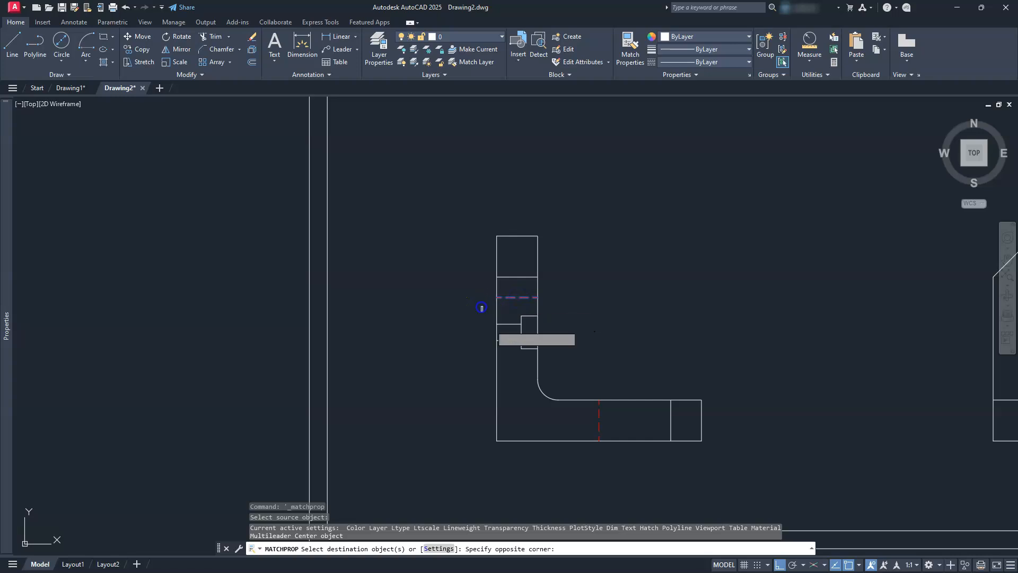
pyautogui.click(554, 360)
pyautogui.press('Escape')
pyautogui.press('Escape')
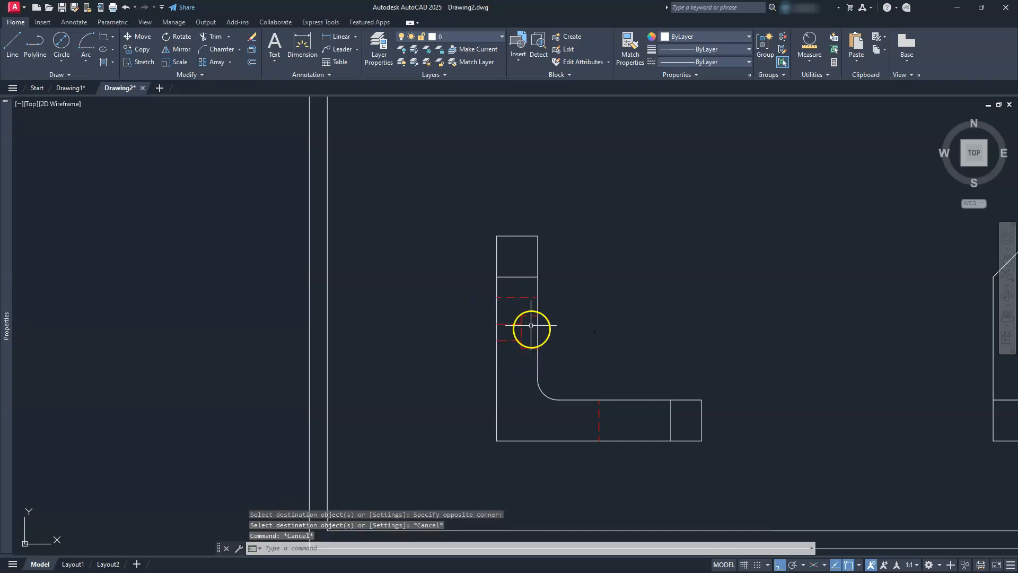
# - Offset the upper and lower horizontal edges of the slotted view inward by 23
pyautogui.scroll(-2, 540, 257)
pyautogui.moveTo(536, 211)
pyautogui.mouseDown(button='middle')
pyautogui.moveTo(536, 295)
pyautogui.moveTo(519, 349)
pyautogui.mouseUp(button='middle')
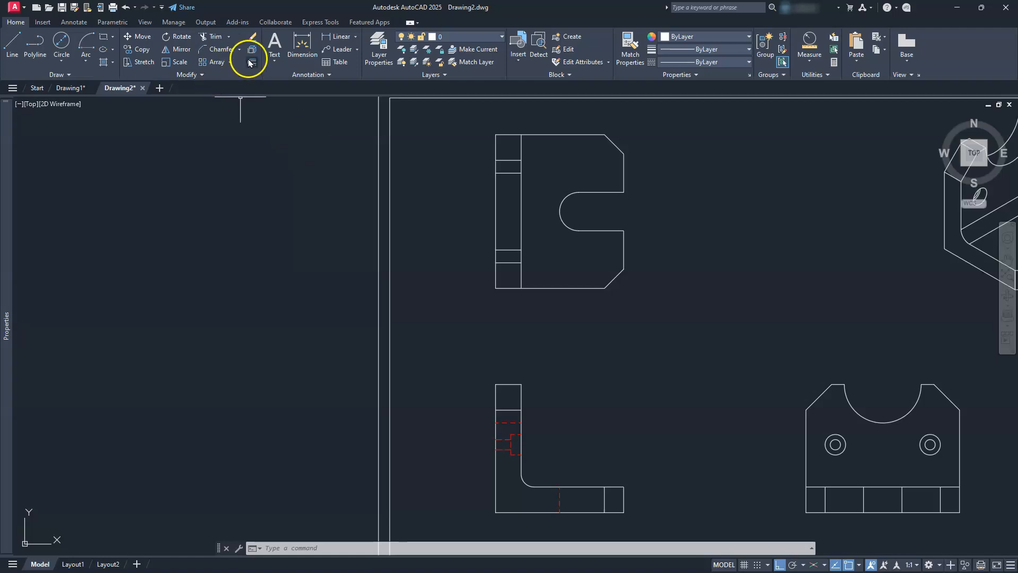
pyautogui.click(251, 62)
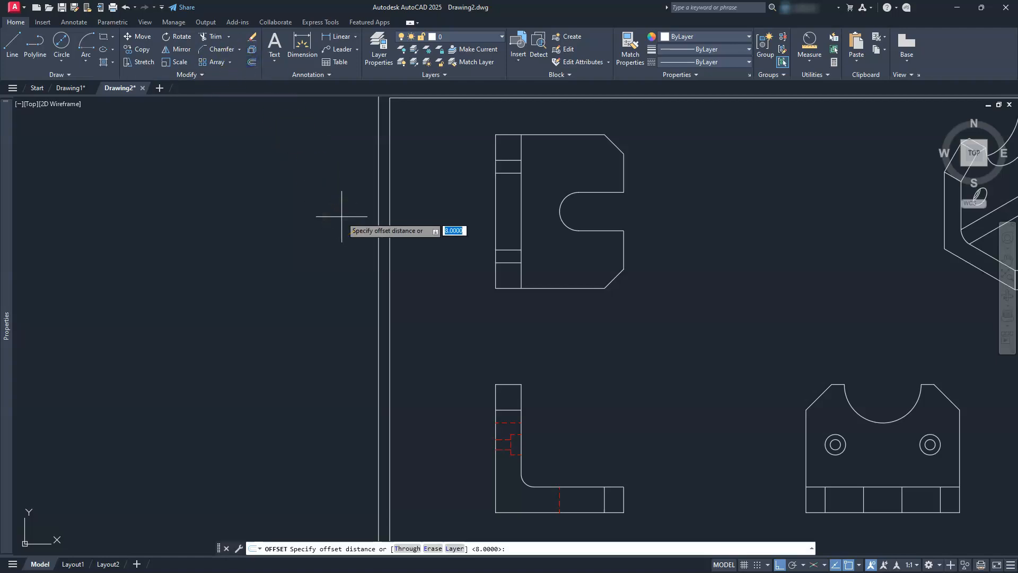
pyautogui.press('Return')
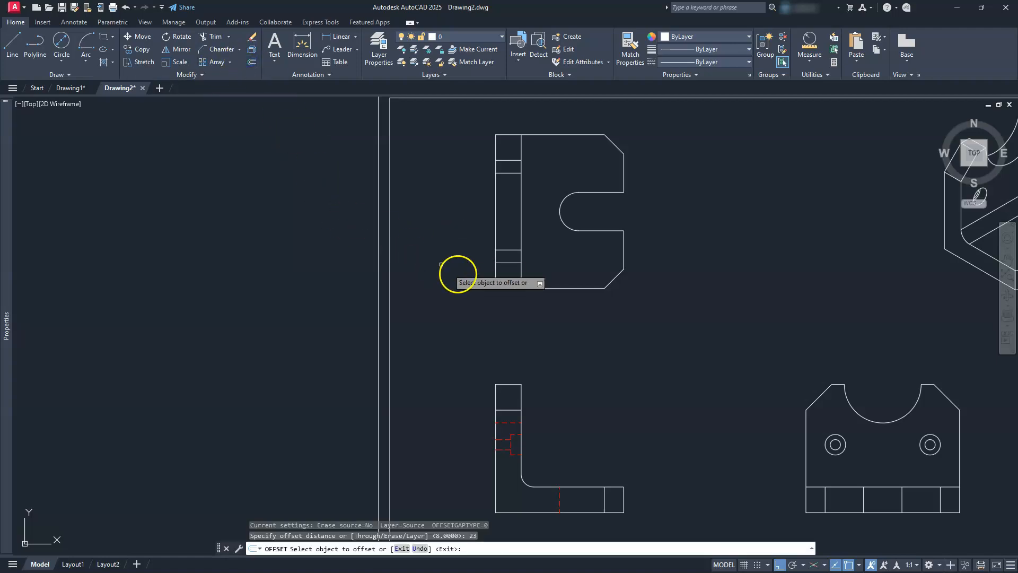
pyautogui.click(547, 289)
pyautogui.click(535, 240)
pyautogui.click(539, 136)
pyautogui.click(539, 175)
pyautogui.press('Escape')
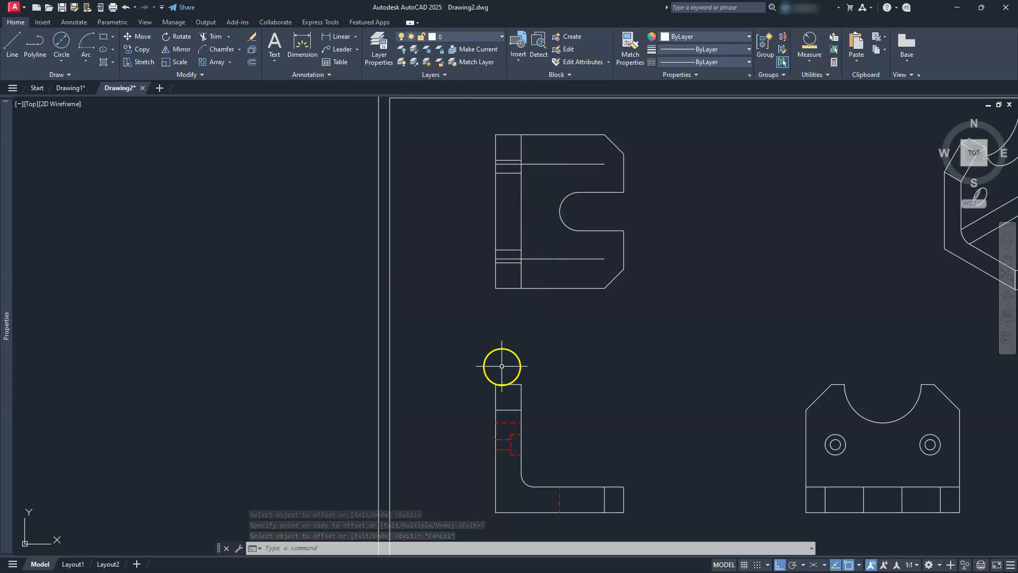
# - Copy the five hidden counterbore lines from the step line's midpoint onto the lower offset line in the slotted view
pyautogui.scroll(2, 497, 457)
pyautogui.scroll(5, 497, 456)
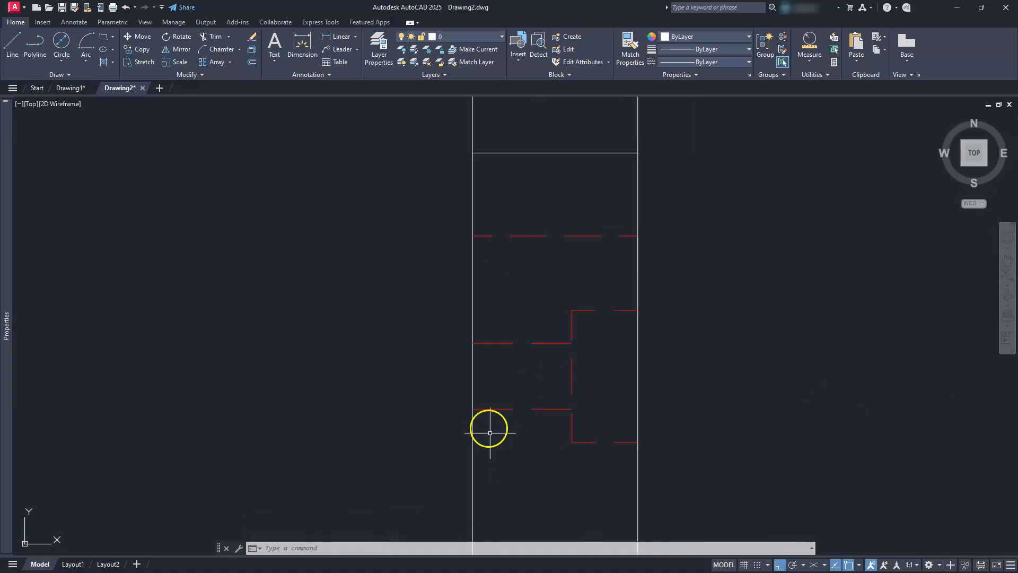
pyautogui.scroll(-3, 503, 400)
pyautogui.scroll(3, 503, 399)
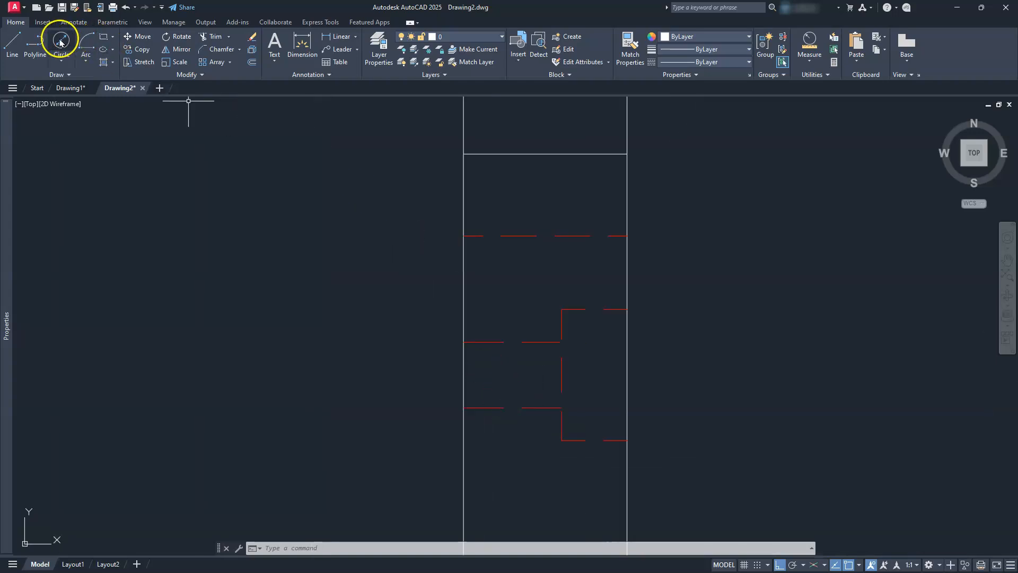
pyautogui.click(141, 49)
pyautogui.click(411, 272)
pyautogui.click(731, 478)
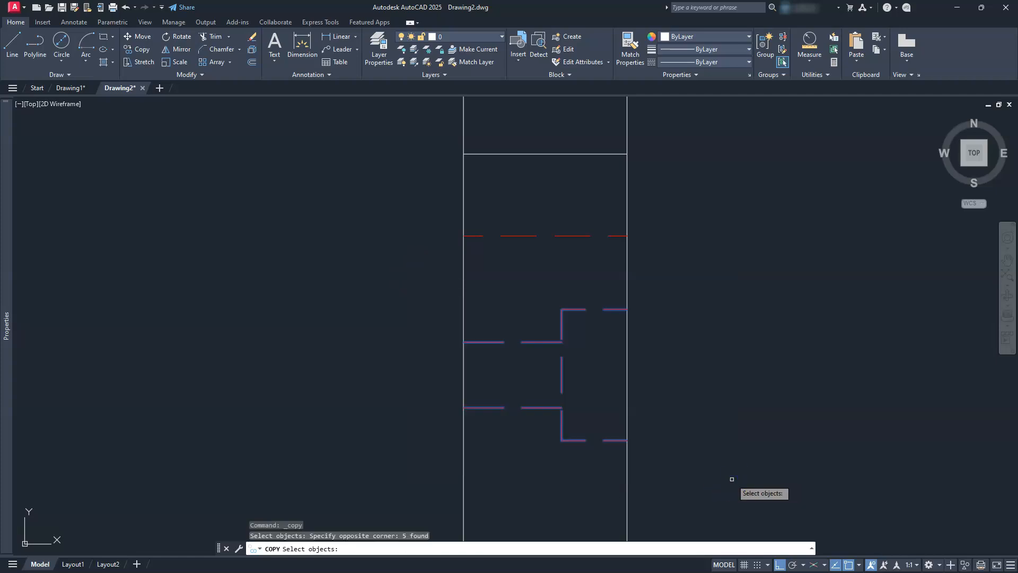
pyautogui.press('Return')
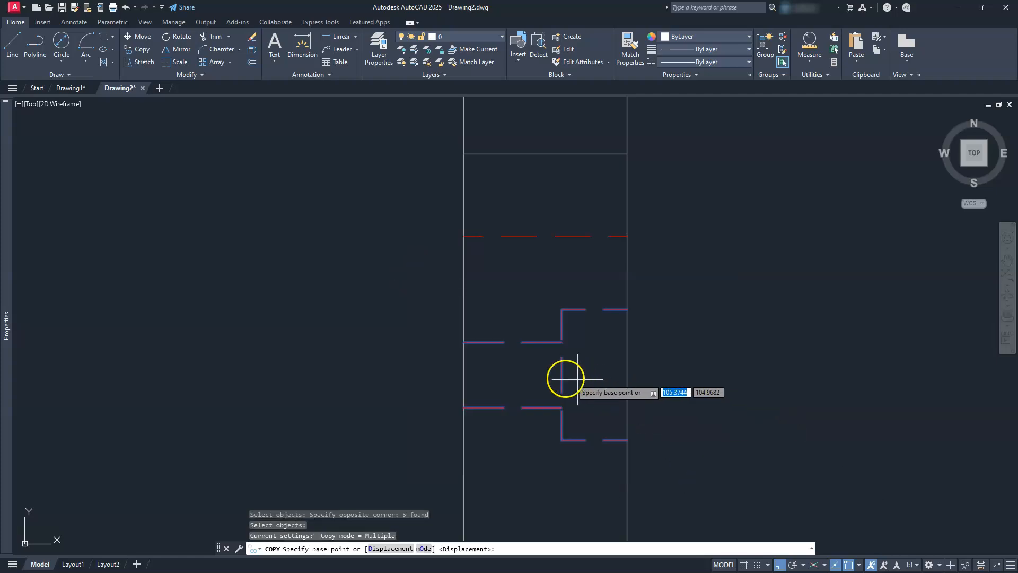
pyautogui.click(562, 374)
pyautogui.scroll(-8, 562, 374)
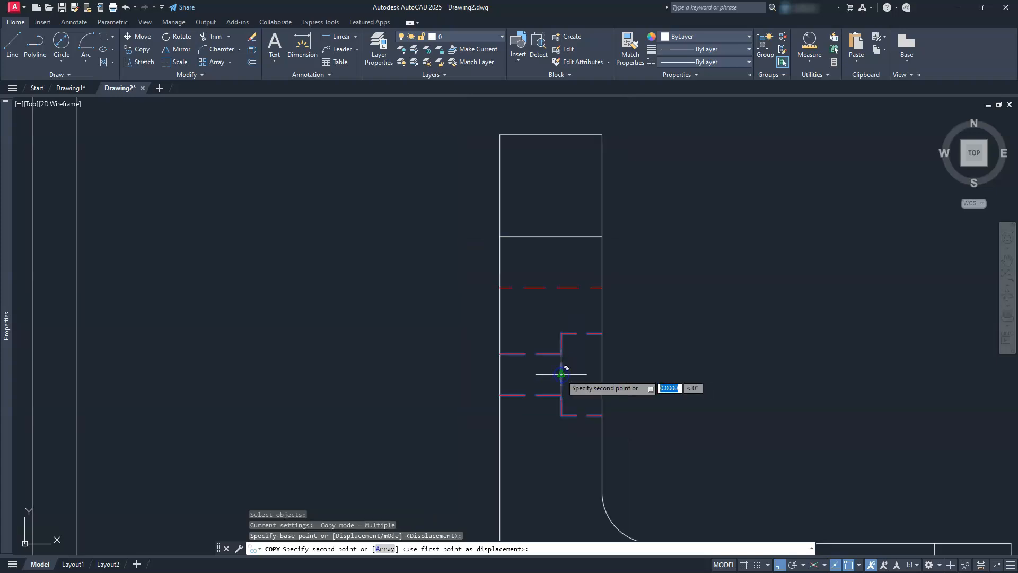
pyautogui.moveTo(552, 273); pyautogui.dragTo(566, 458, button='middle')
pyautogui.scroll(8, 556, 414)
pyautogui.moveTo(587, 323); pyautogui.dragTo(505, 562, button='middle')
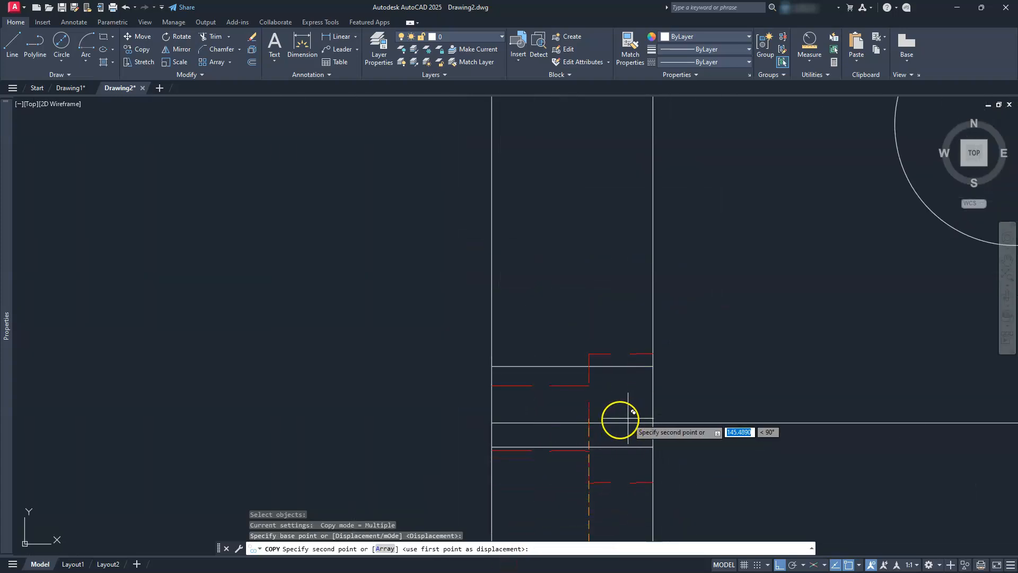
pyautogui.click(589, 423)
# - Place a second copy of the hidden counterbore lines on the upper offset line of the slotted view
pyautogui.scroll(-3, 590, 375)
pyautogui.scroll(5, 595, 477)
pyautogui.scroll(2, 580, 360)
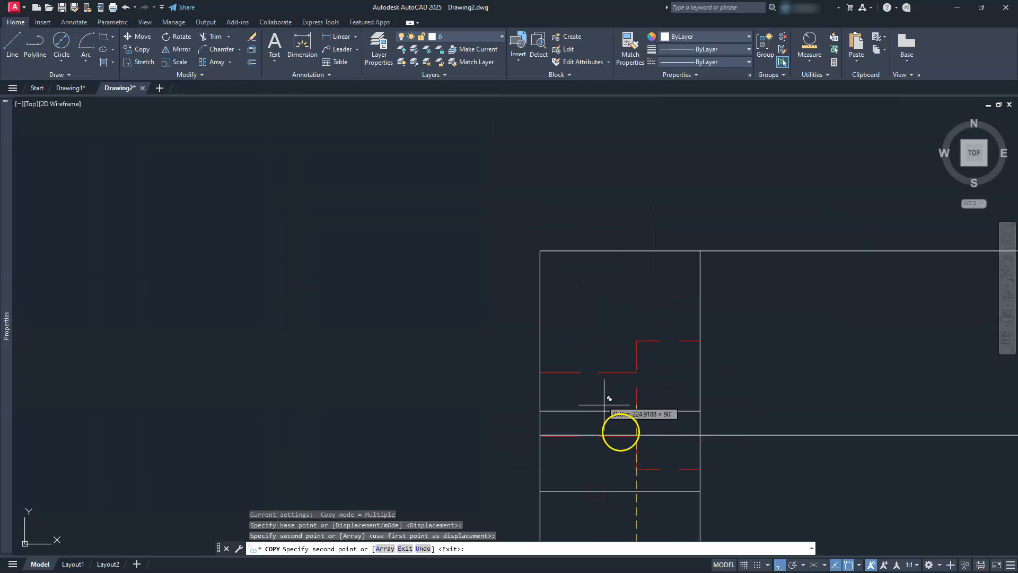
pyautogui.scroll(-3, 636, 433)
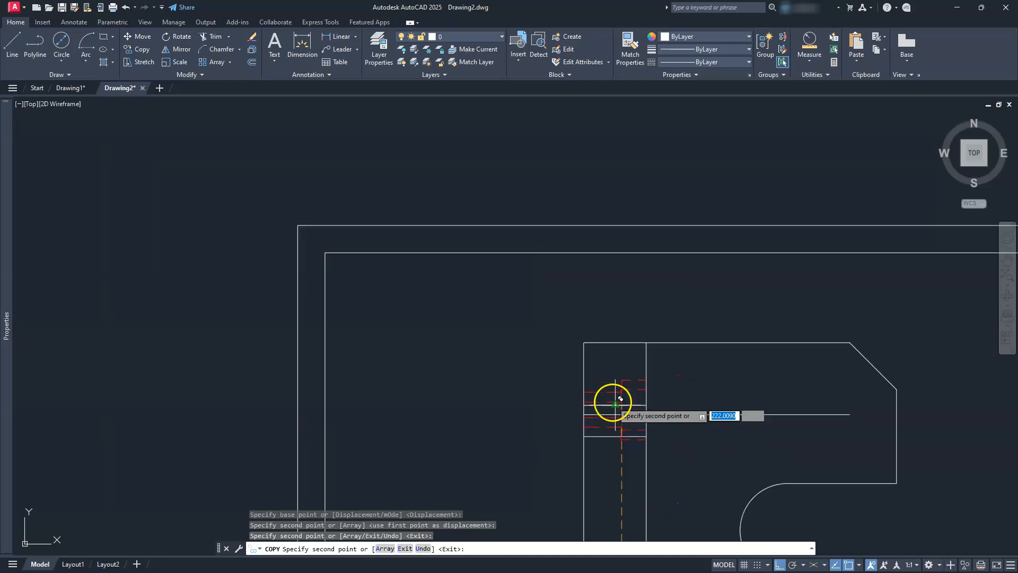
pyautogui.press('Escape')
pyautogui.press('Escape')
pyautogui.press('Escape')
# - Delete the two horizontal offset guide lines from the slotted view
pyautogui.scroll(-3, 711, 404)
pyautogui.moveTo(716, 409); pyautogui.dragTo(610, 318, button='middle')
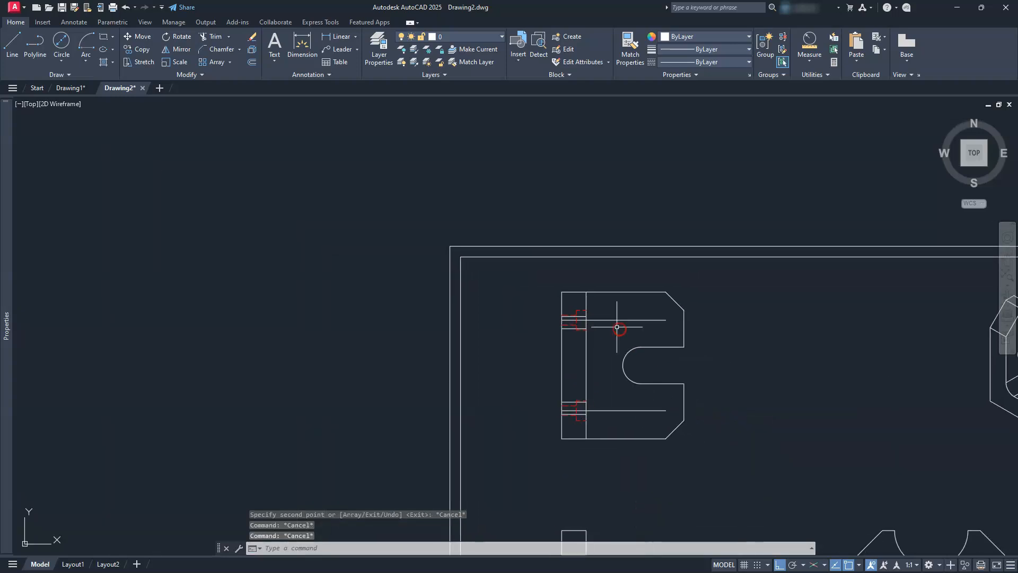
pyautogui.click(635, 410)
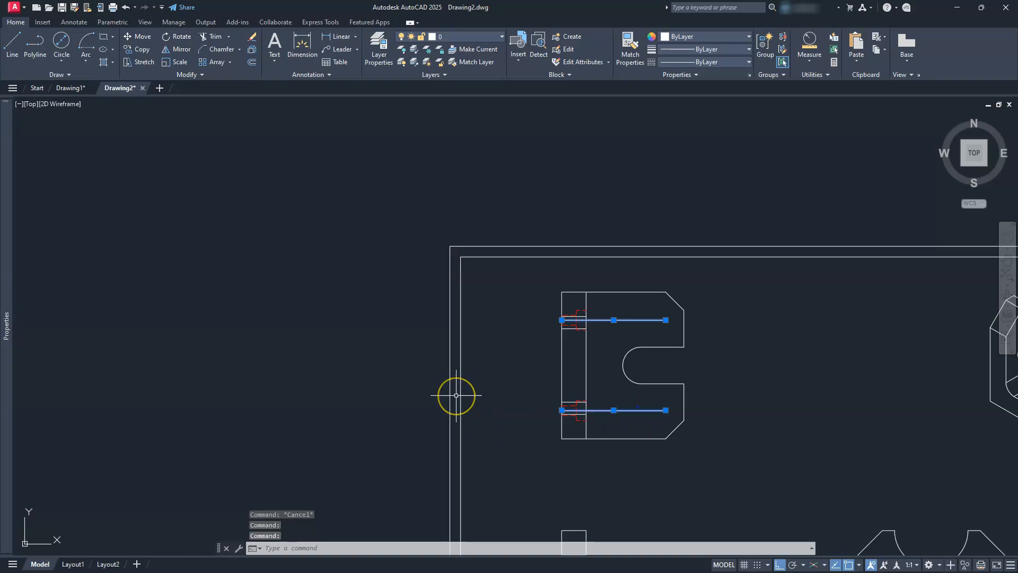
pyautogui.press('Delete')
# - Add a center mark to the rounded end of the slot in the slotted view
pyautogui.scroll(-3, 520, 382)
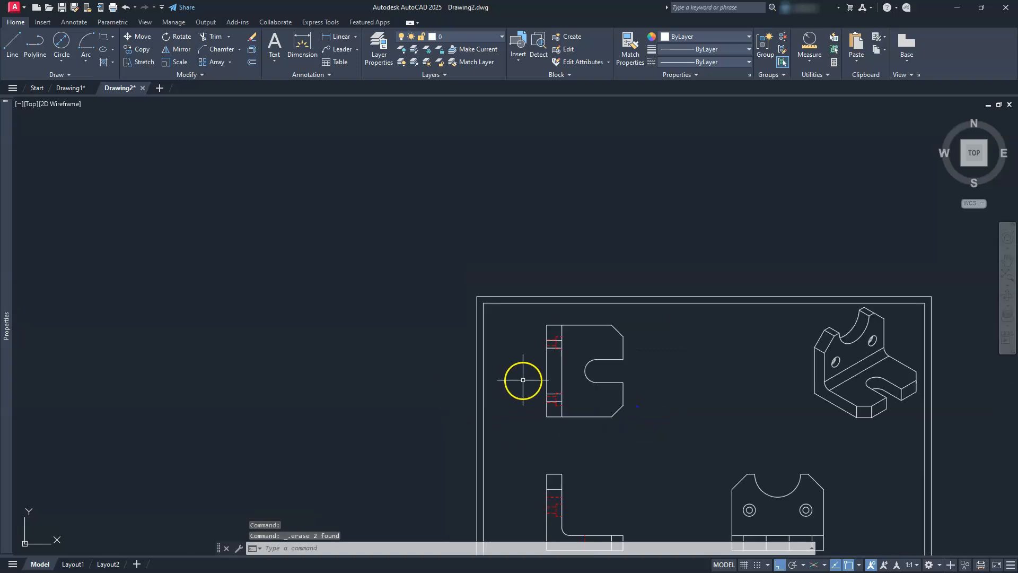
pyautogui.moveTo(609, 366)
pyautogui.mouseDown(button='middle')
pyautogui.moveTo(582, 323)
pyautogui.moveTo(554, 322)
pyautogui.mouseUp(button='middle')
pyautogui.scroll(2, 554, 321)
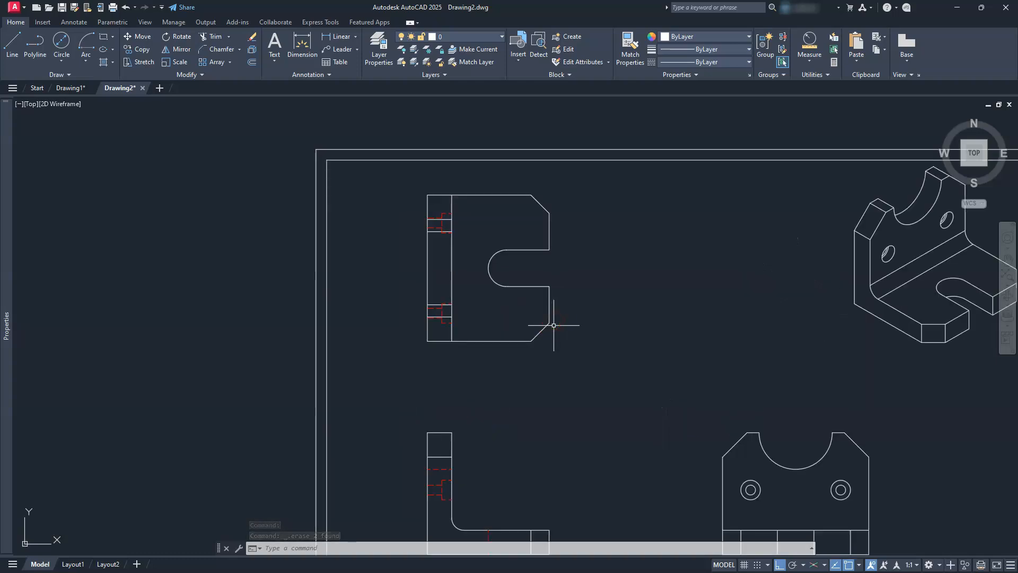
pyautogui.moveTo(582, 286)
pyautogui.mouseDown(button='middle')
pyautogui.moveTo(561, 362)
pyautogui.moveTo(505, 315)
pyautogui.mouseUp(button='middle')
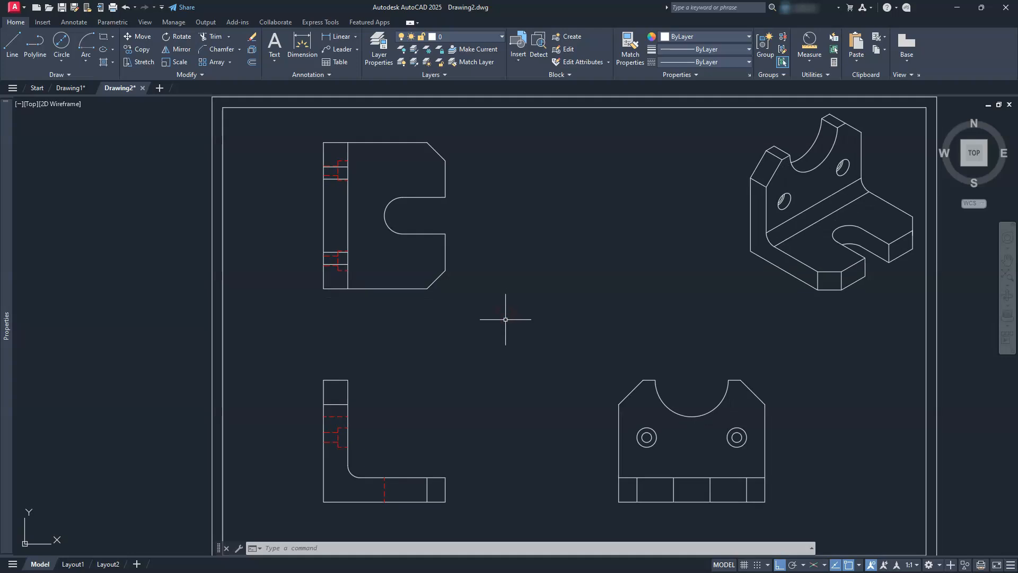
pyautogui.click(74, 22)
pyautogui.click(344, 46)
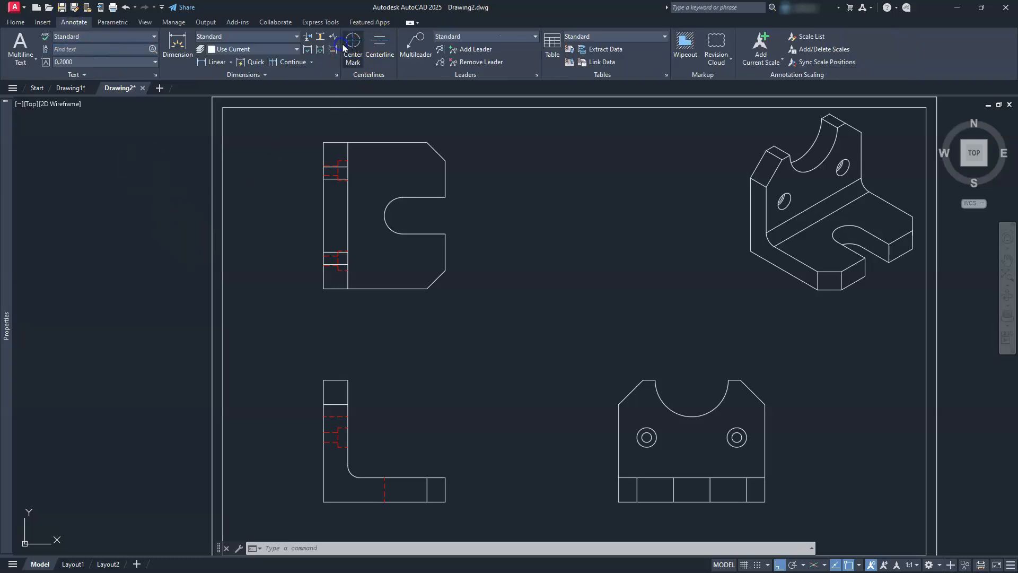
pyautogui.click(388, 202)
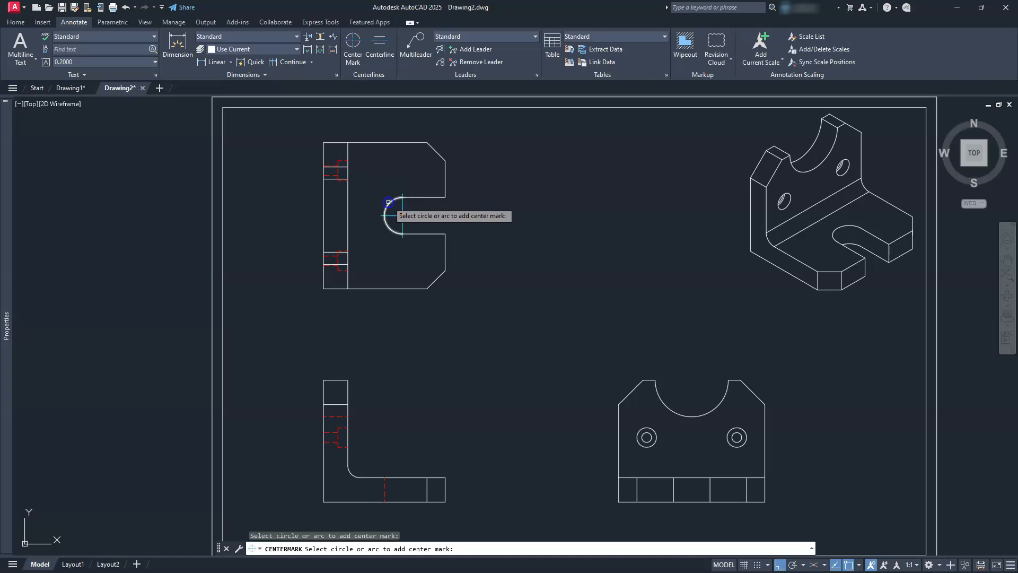
# - Add center marks to both counterbored holes and the large semicircular cutout in the front view
pyautogui.click(653, 433)
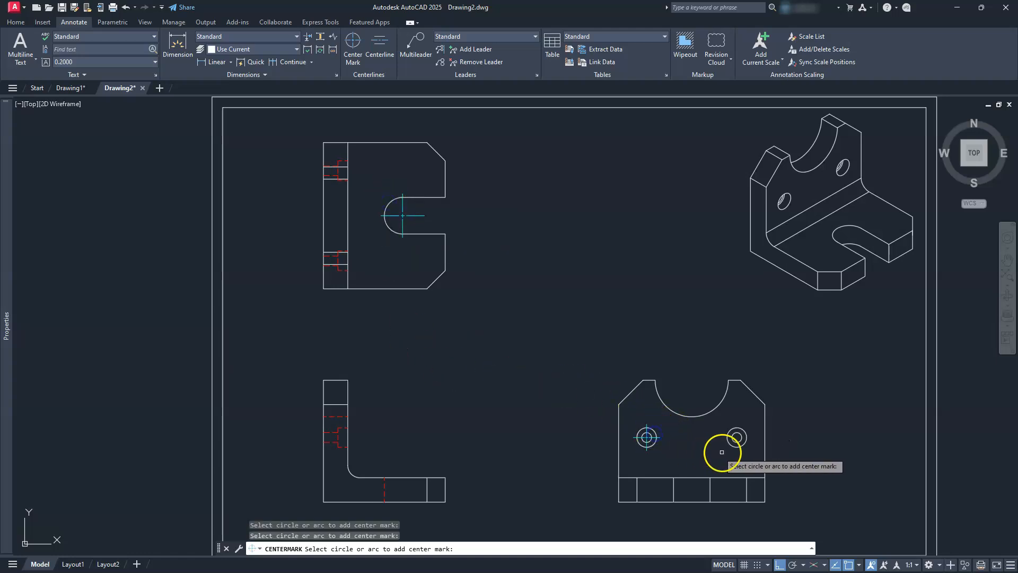
pyautogui.click(728, 442)
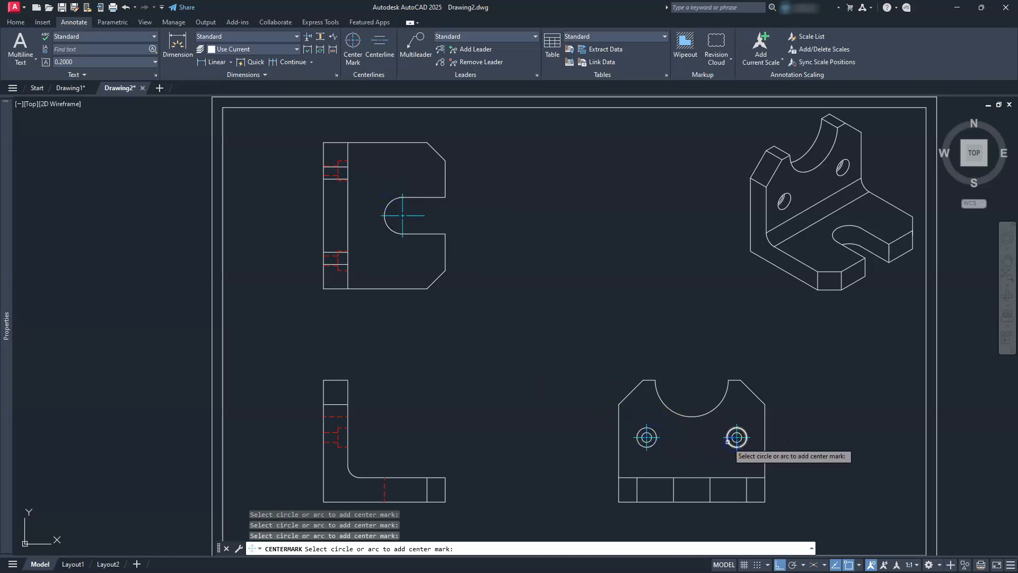
pyautogui.click(701, 415)
pyautogui.scroll(4, 646, 436)
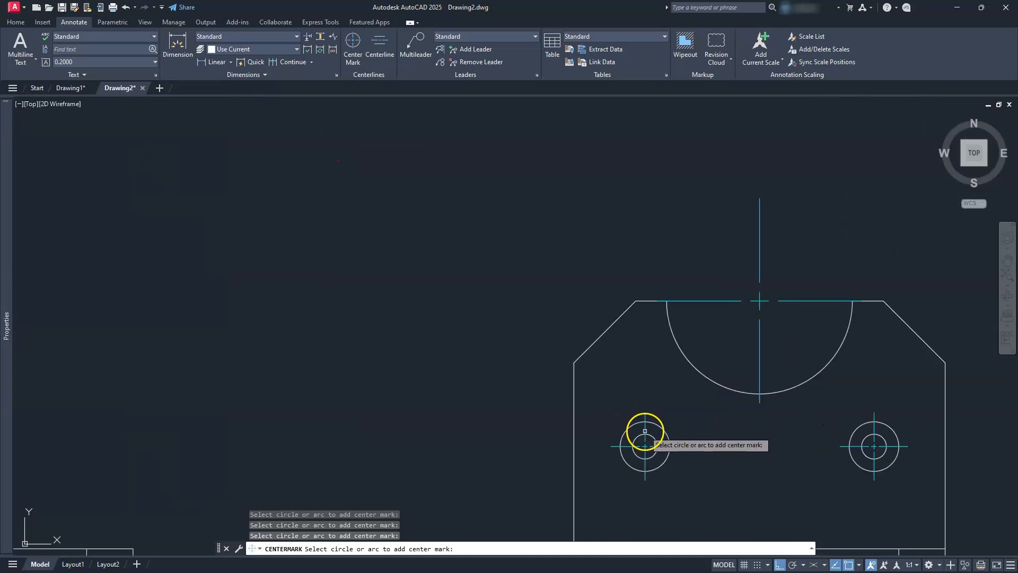
pyautogui.press('Escape')
pyautogui.press('Escape')
pyautogui.press('Escape')
pyautogui.press('Escape')
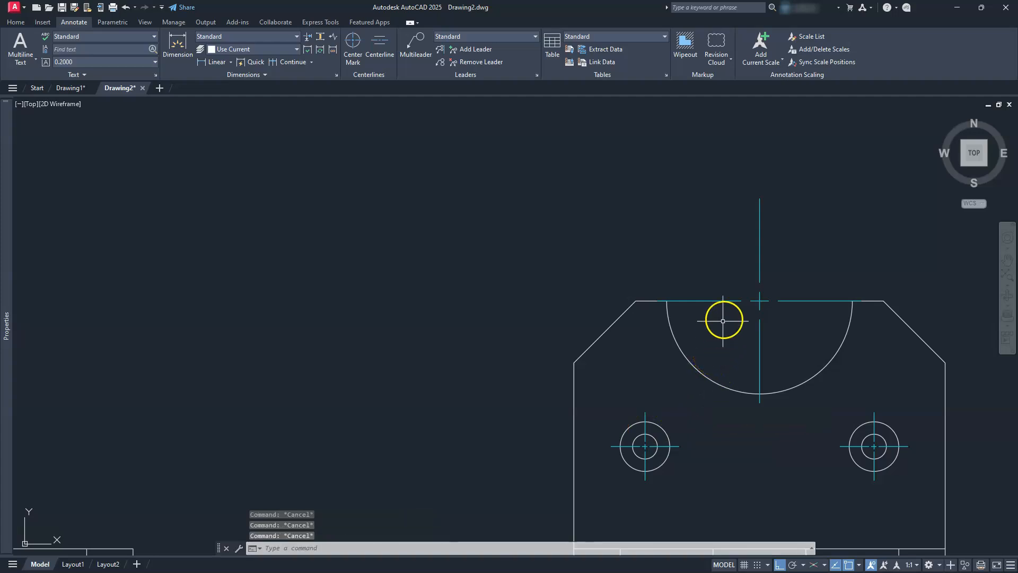
# - Shorten both horizontal arms and the upper arm of the semicircular cutout's center mark to 15 each
pyautogui.click(685, 307)
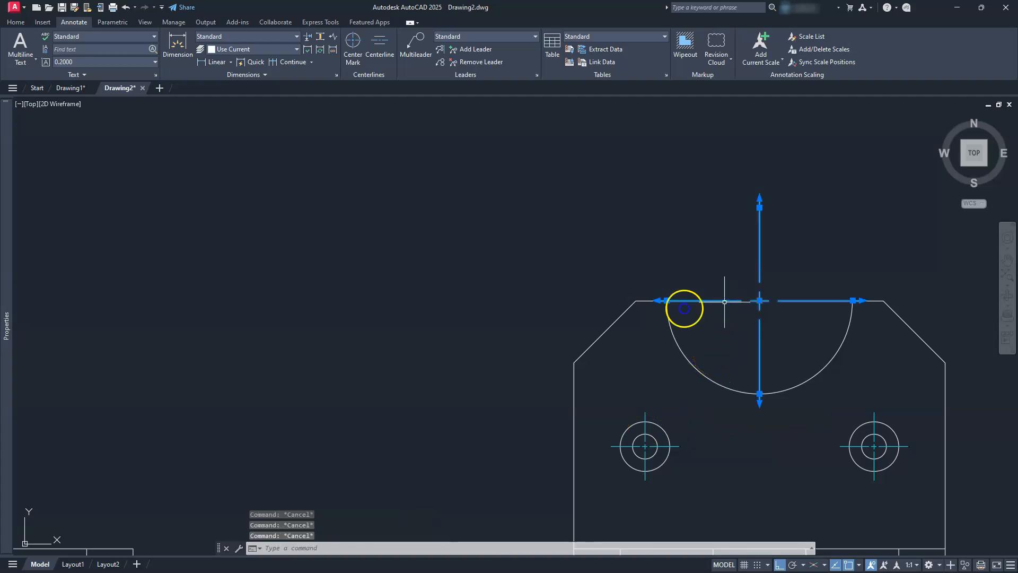
pyautogui.click(666, 300)
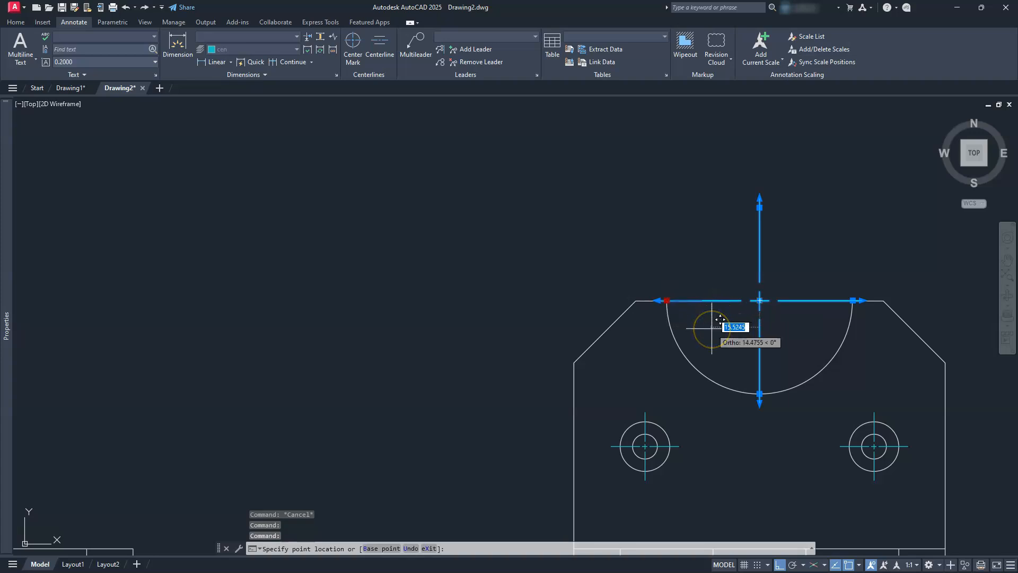
pyautogui.write('15')
pyautogui.press('Return')
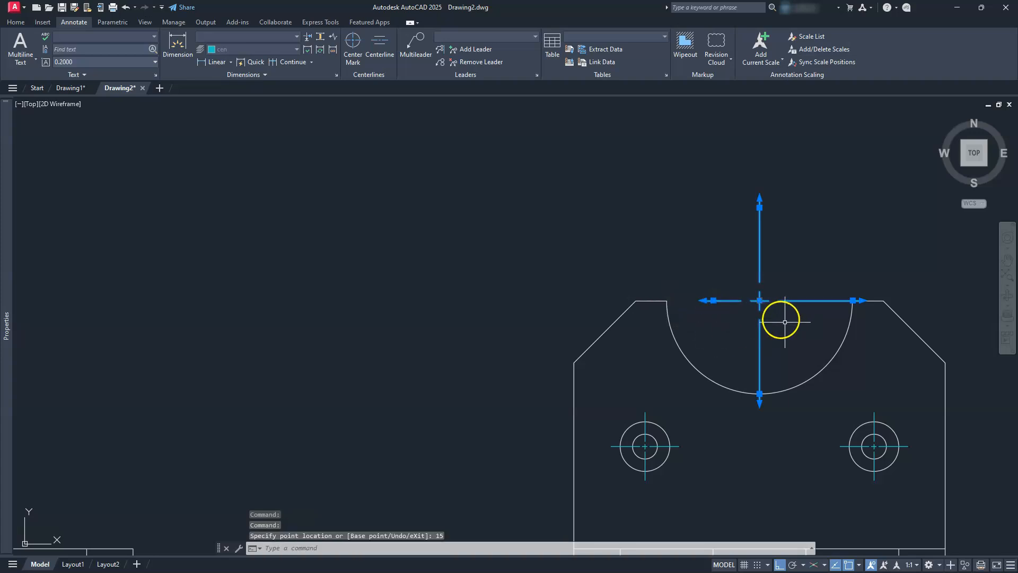
pyautogui.click(853, 300)
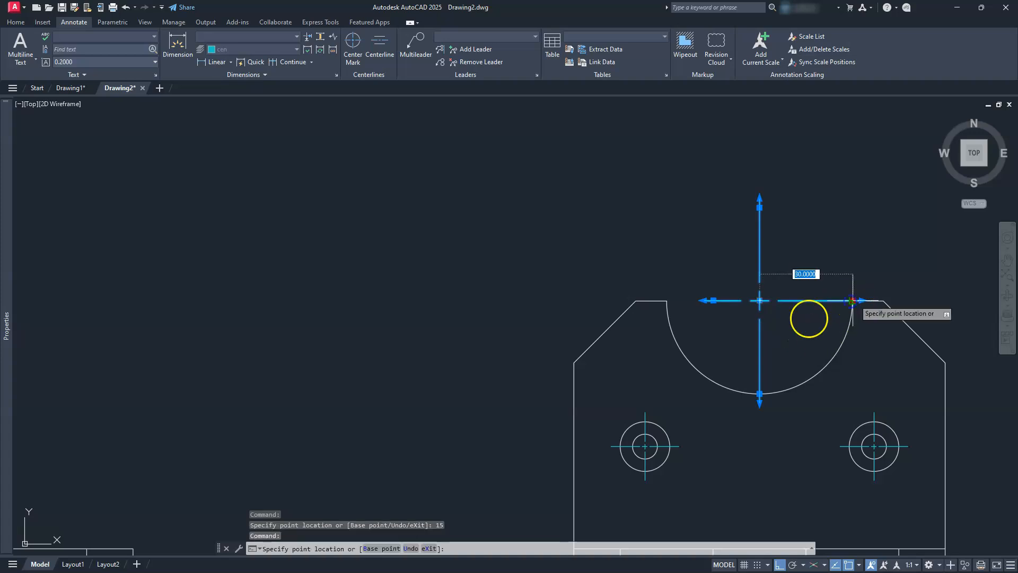
pyautogui.press('Return')
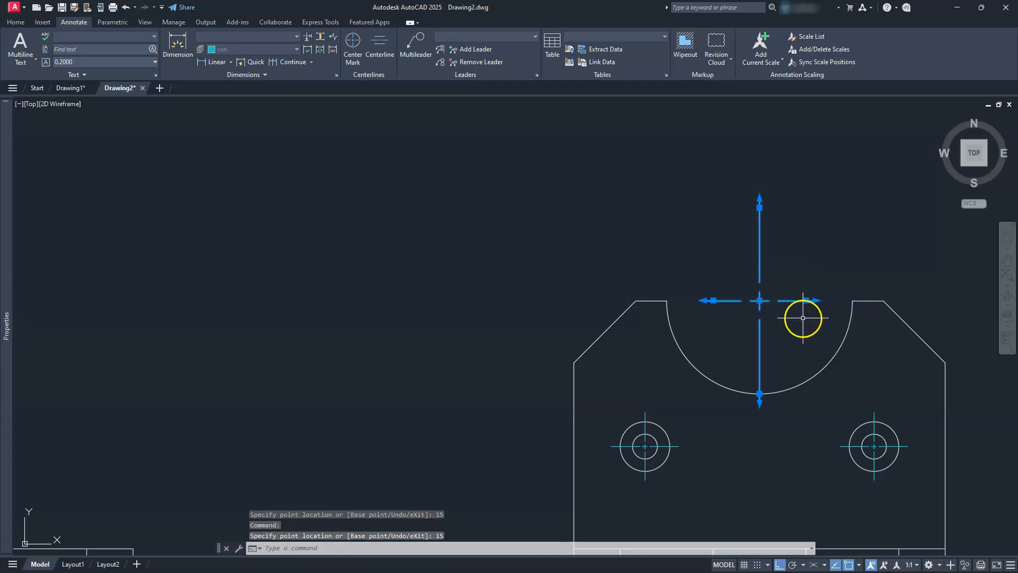
pyautogui.click(759, 207)
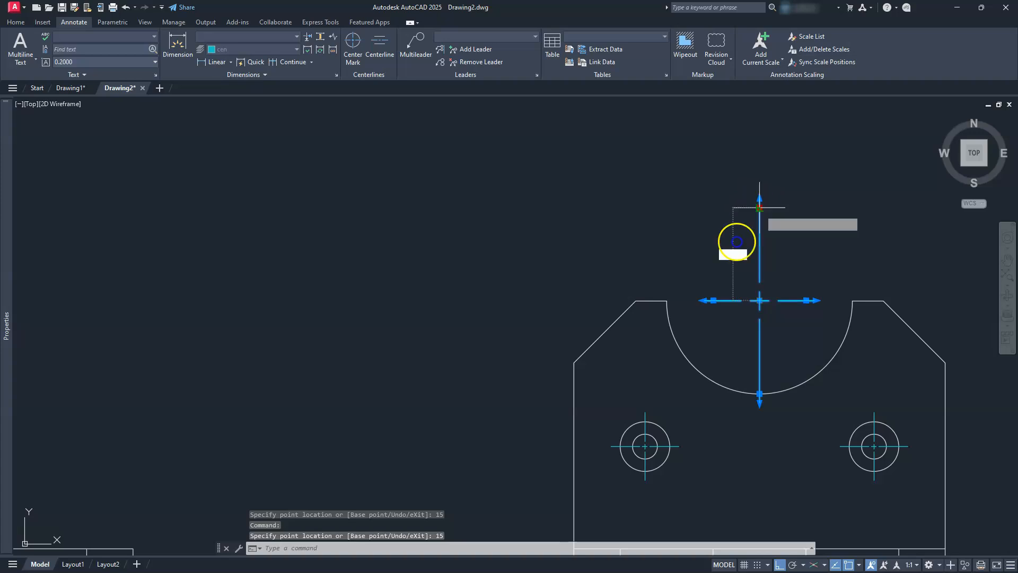
pyautogui.press('Escape')
pyautogui.press('Escape')
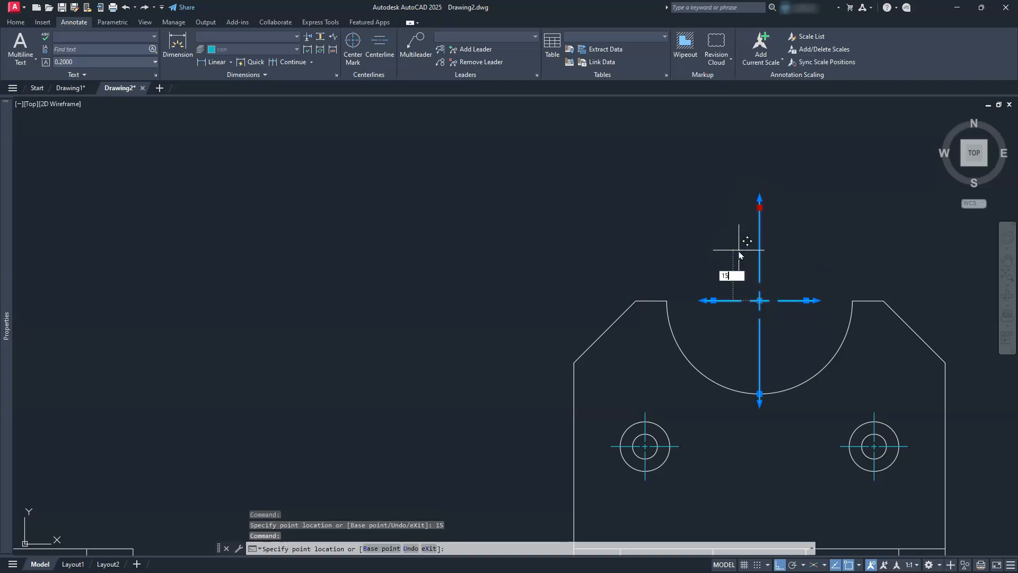
pyautogui.press('Escape')
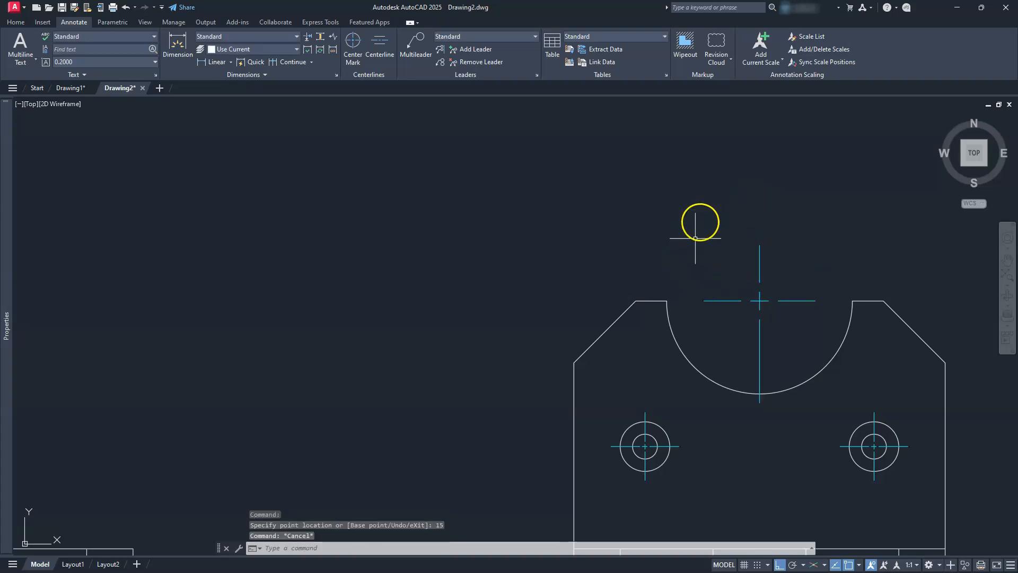
# - Create a centerline between the two inner horizontal edge lines of the upright plate in the slotted view
pyautogui.scroll(-4, 594, 286)
pyautogui.moveTo(405, 324)
pyautogui.mouseDown(button='middle')
pyautogui.moveTo(416, 348)
pyautogui.moveTo(523, 345)
pyautogui.moveTo(509, 412)
pyautogui.mouseUp(button='middle')
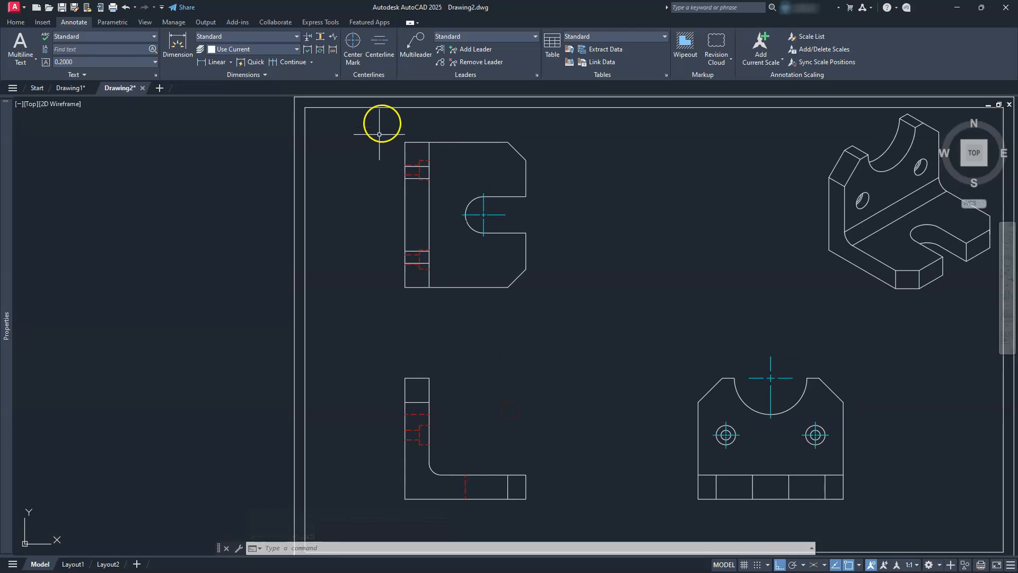
pyautogui.click(391, 61)
pyautogui.scroll(5, 408, 159)
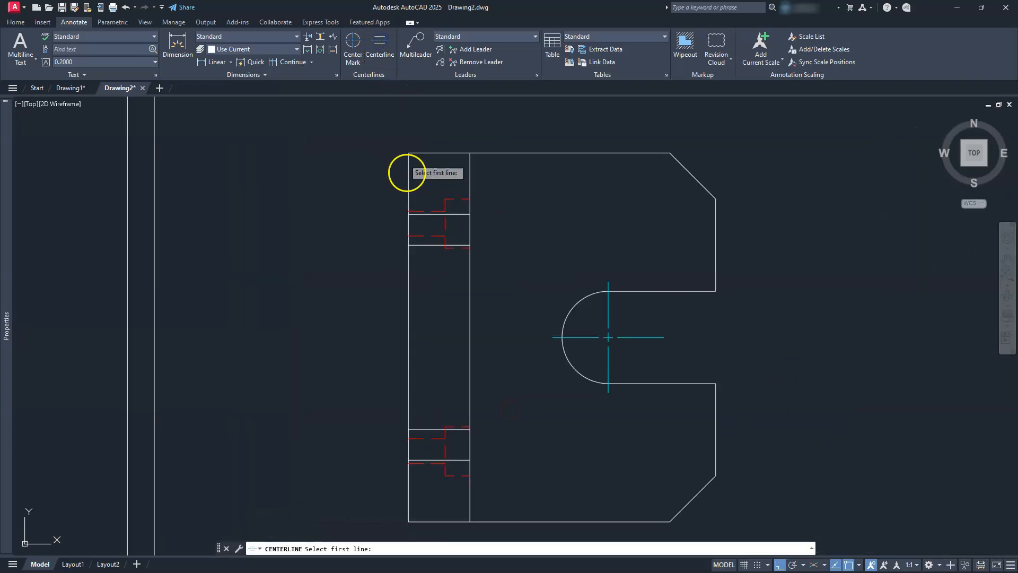
pyautogui.moveTo(422, 279); pyautogui.dragTo(404, 159, button='middle')
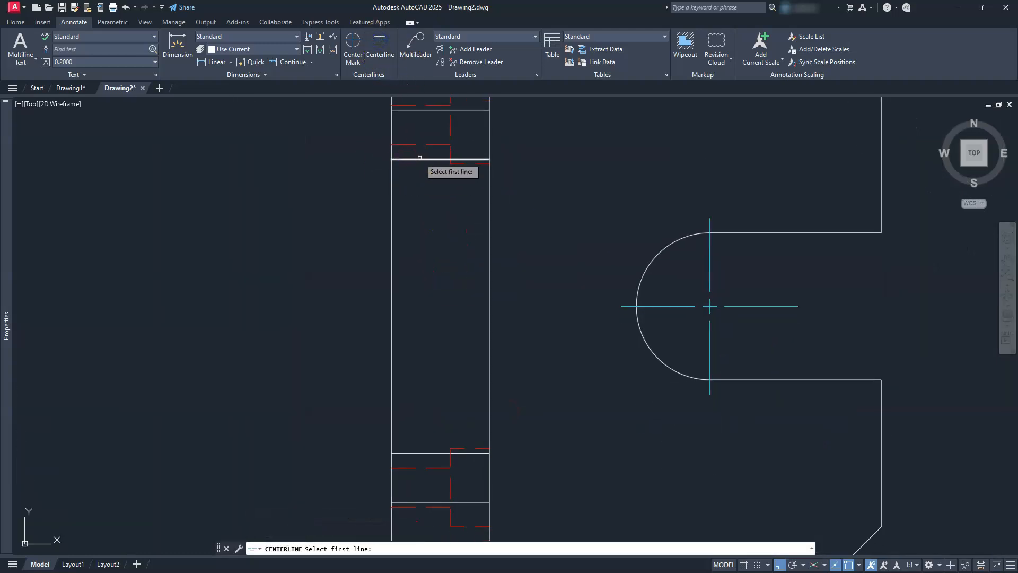
pyautogui.click(419, 158)
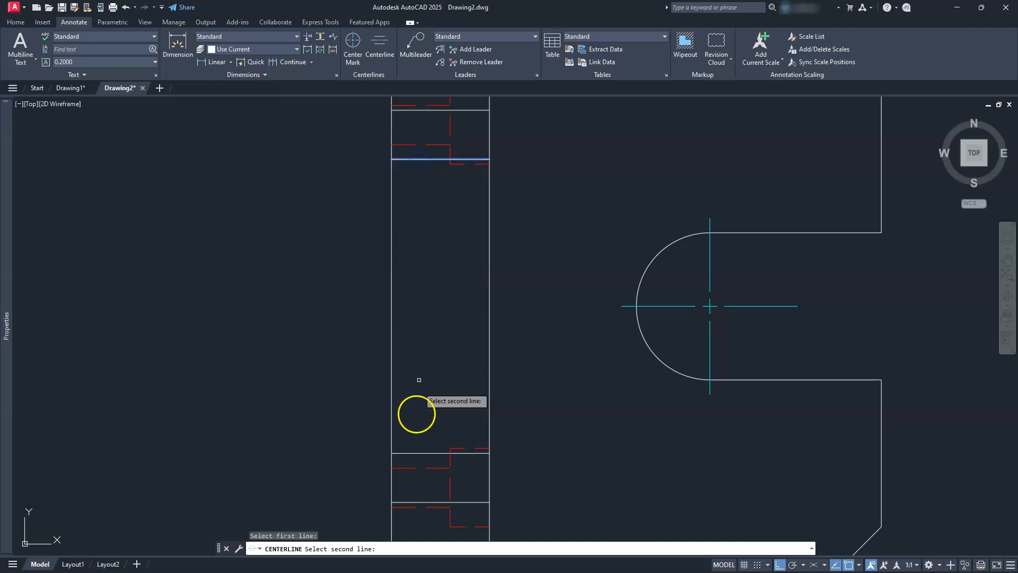
pyautogui.click(418, 453)
# - Create a vertical centerline between the two slot edge lines in the front view's base
pyautogui.scroll(-6, 418, 453)
pyautogui.scroll(5, 557, 436)
pyautogui.scroll(2, 610, 414)
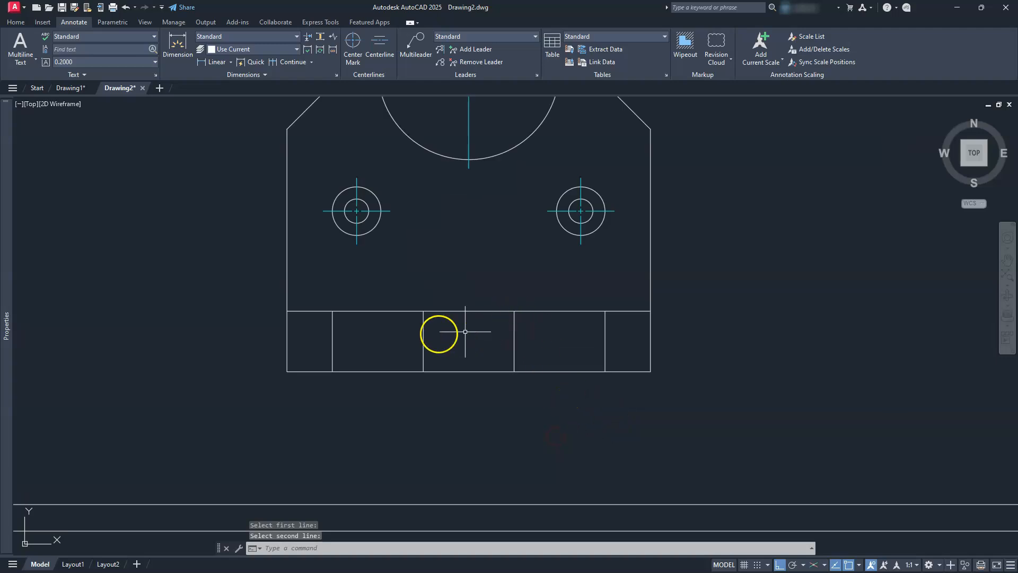
pyautogui.click(376, 45)
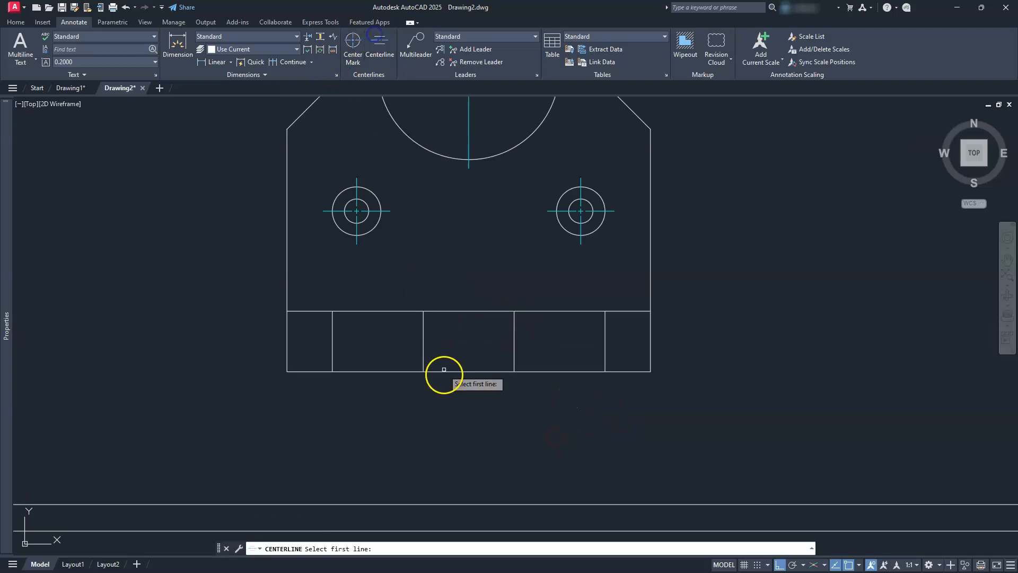
pyautogui.click(424, 340)
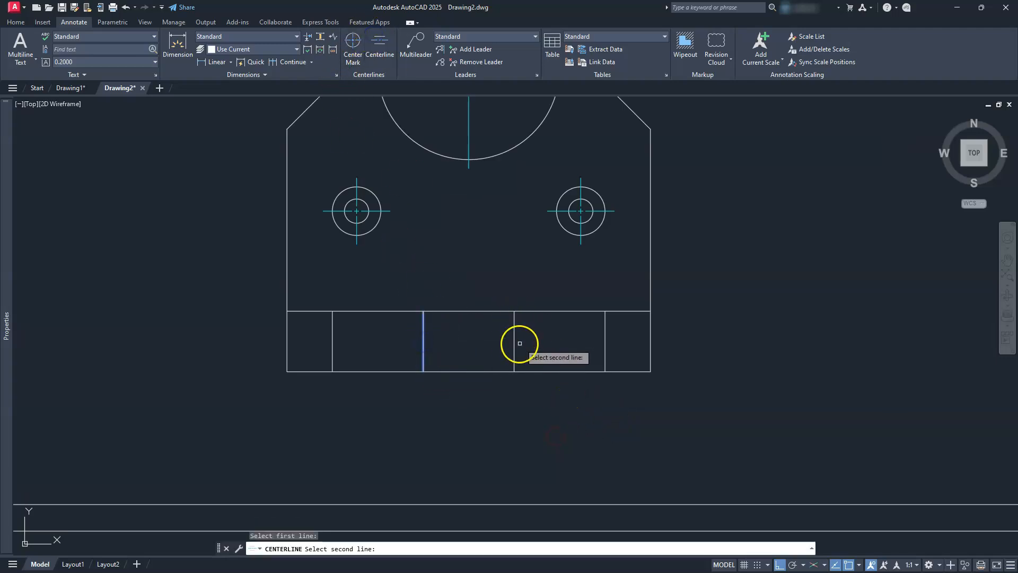
pyautogui.click(513, 343)
# - Set the linetype scale of the two new centerlines to 0.5
pyautogui.scroll(-5, 517, 342)
pyautogui.moveTo(384, 347); pyautogui.dragTo(517, 385, button='middle')
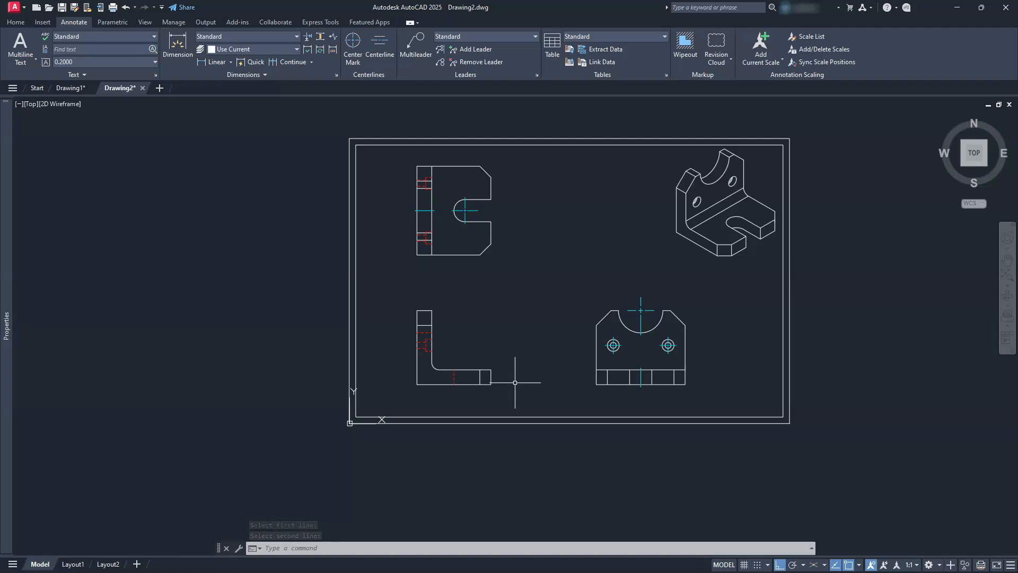
pyautogui.scroll(2, 515, 382)
pyautogui.moveTo(515, 360); pyautogui.dragTo(538, 437, button='middle')
pyautogui.press('Escape')
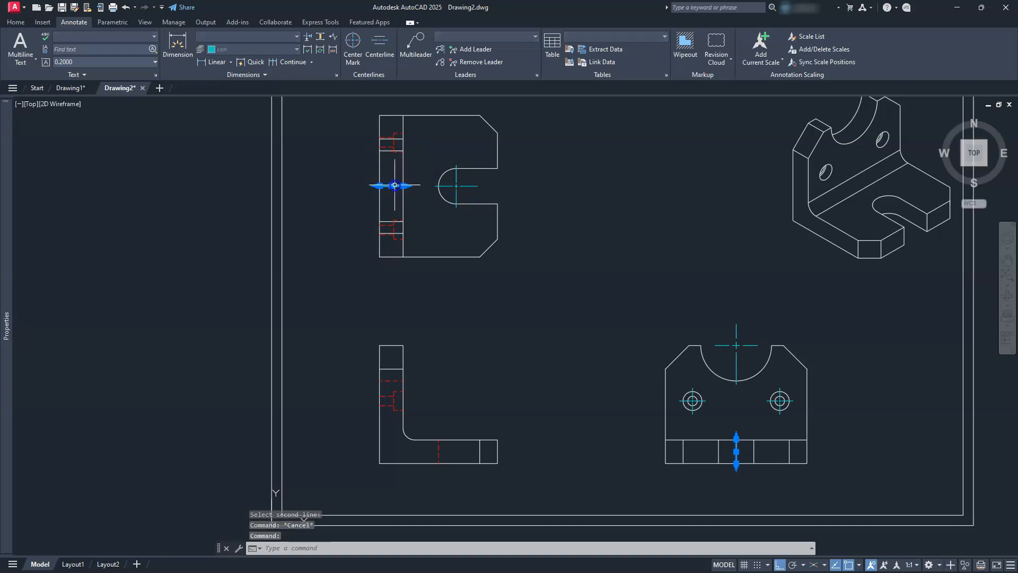
pyautogui.moveTo(5, 278)
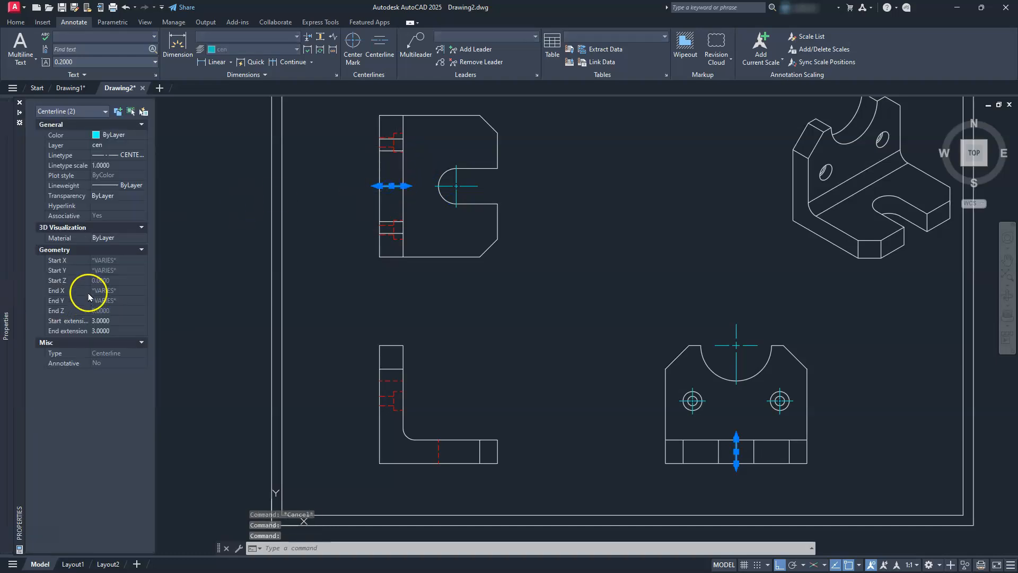
pyautogui.click(103, 168)
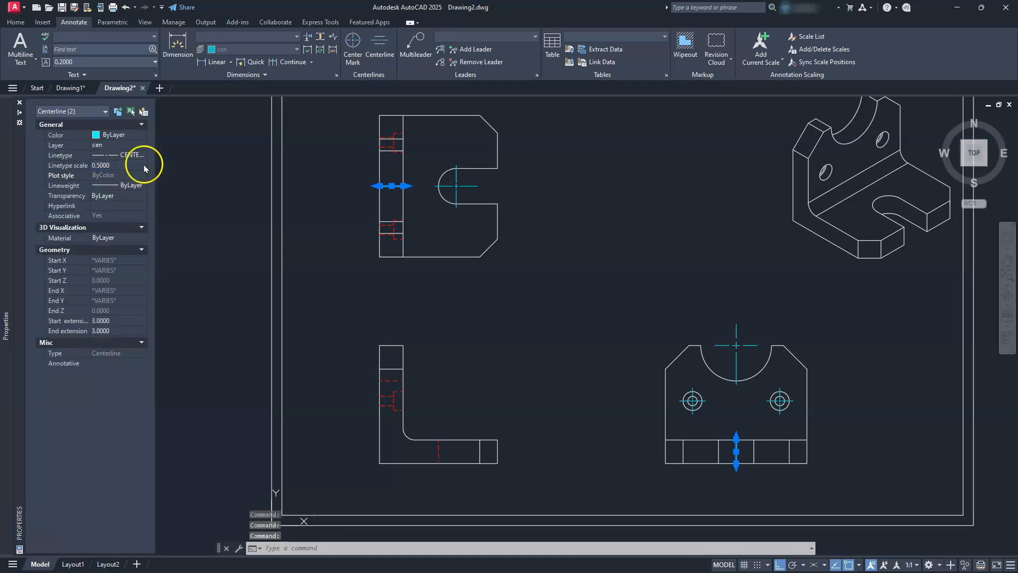
pyautogui.scroll(8, 385, 237)
pyautogui.scroll(-4, 384, 188)
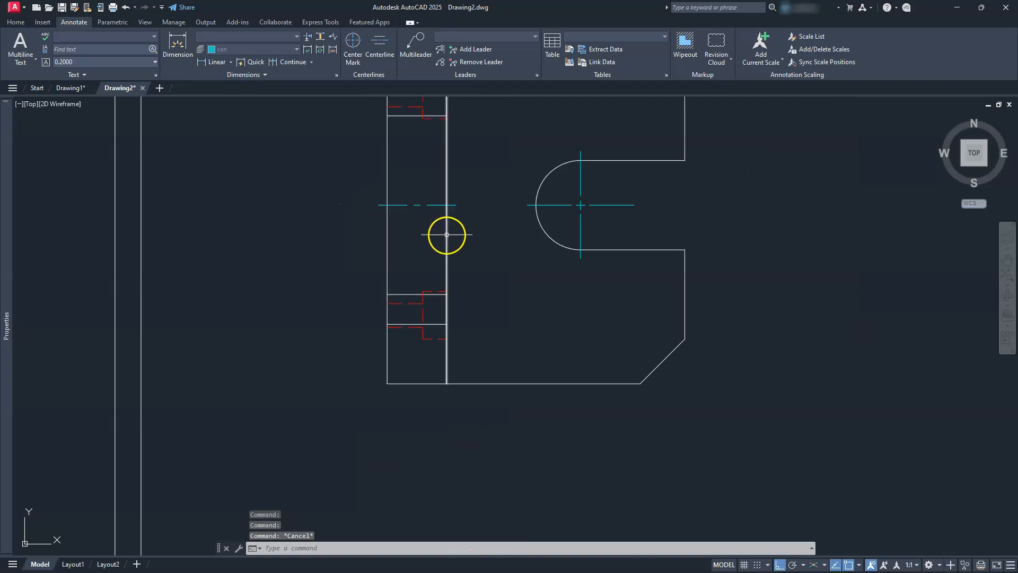
pyautogui.press('Escape')
# - Modify the Standard dimension style to suppress trailing zeros in linear dimensions and use an overall scale of 35
pyautogui.scroll(-5, 447, 234)
pyautogui.moveTo(687, 325); pyautogui.dragTo(615, 296, button='middle')
pyautogui.scroll(2, 639, 271)
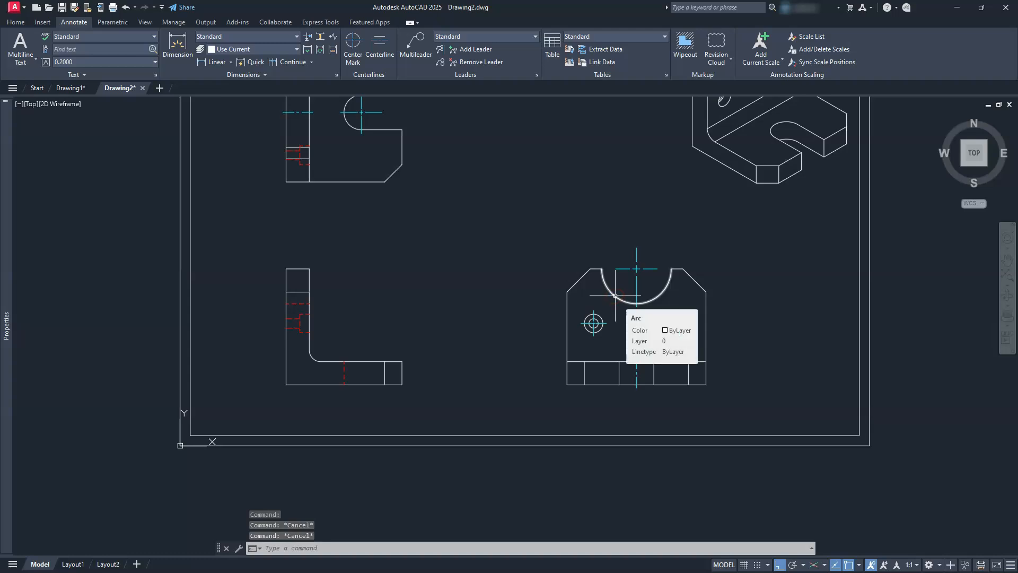
pyautogui.moveTo(464, 216)
pyautogui.mouseDown(button='middle')
pyautogui.moveTo(509, 230)
pyautogui.moveTo(487, 266)
pyautogui.moveTo(455, 273)
pyautogui.mouseUp(button='middle')
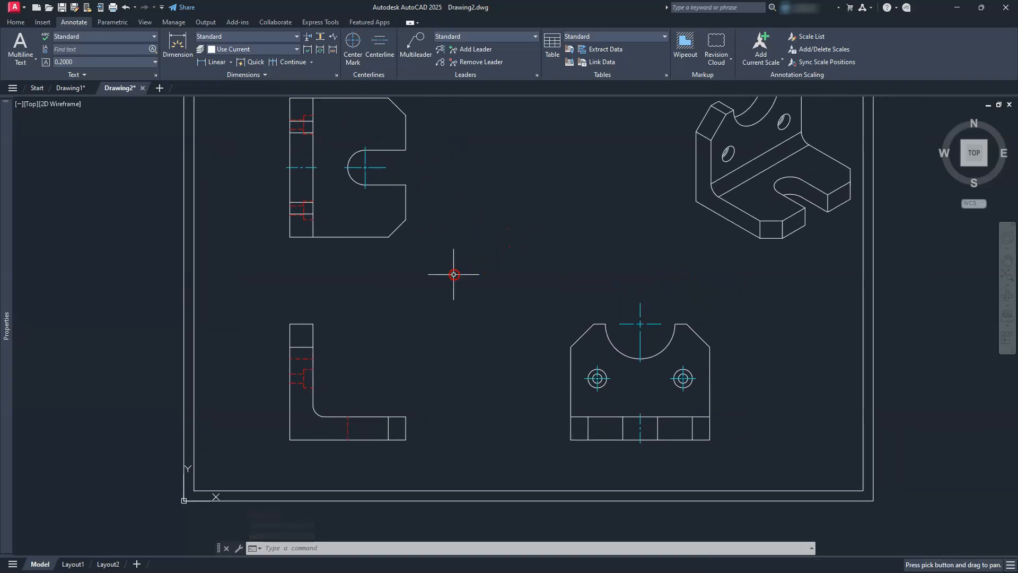
pyautogui.click(336, 77)
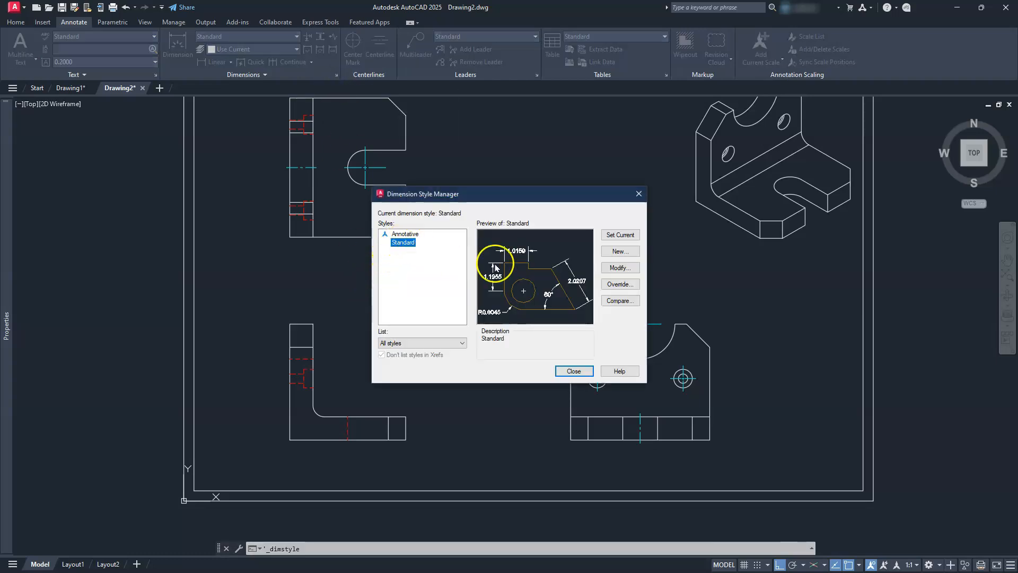
pyautogui.click(610, 271)
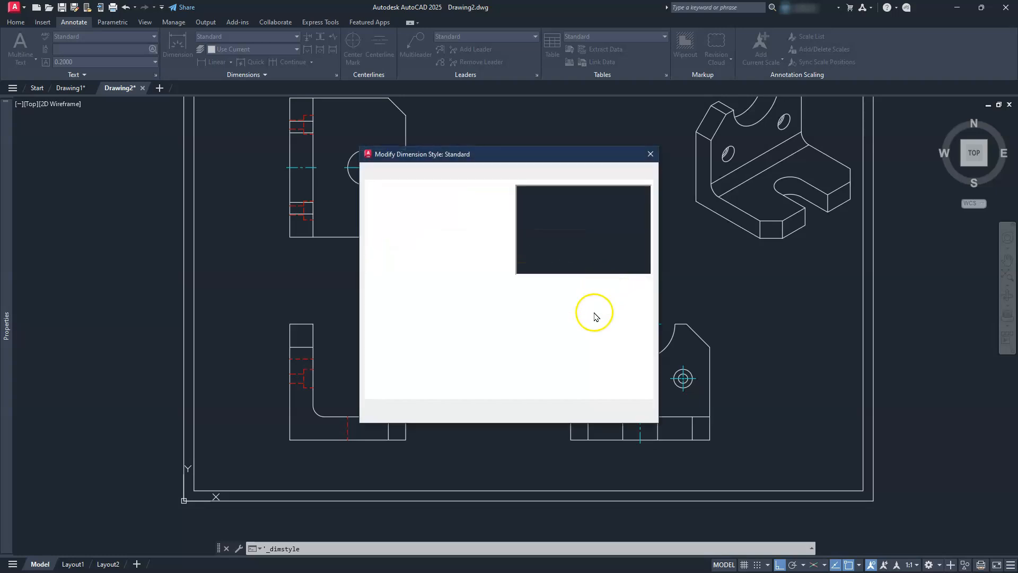
pyautogui.click(508, 177)
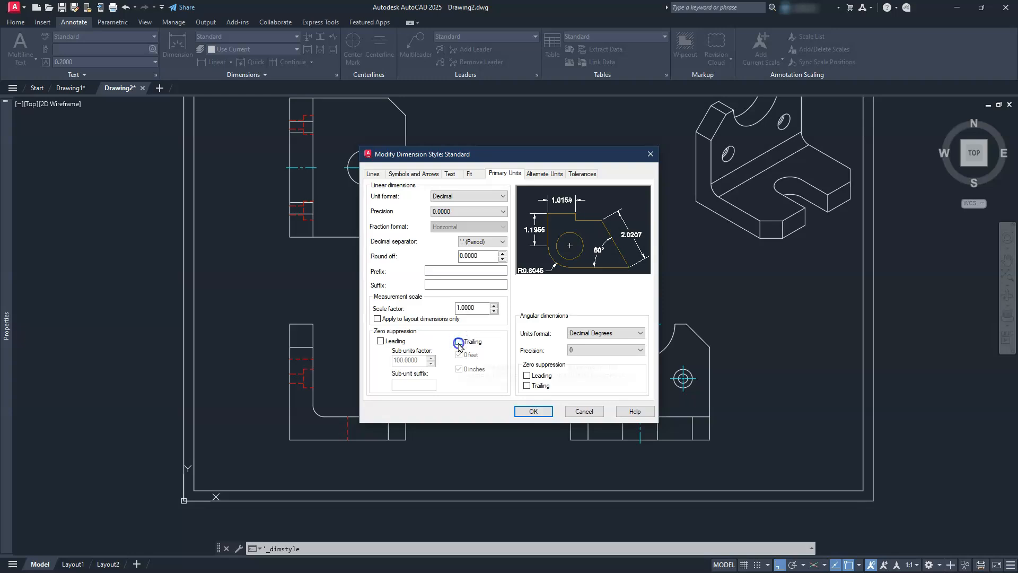
pyautogui.click(476, 172)
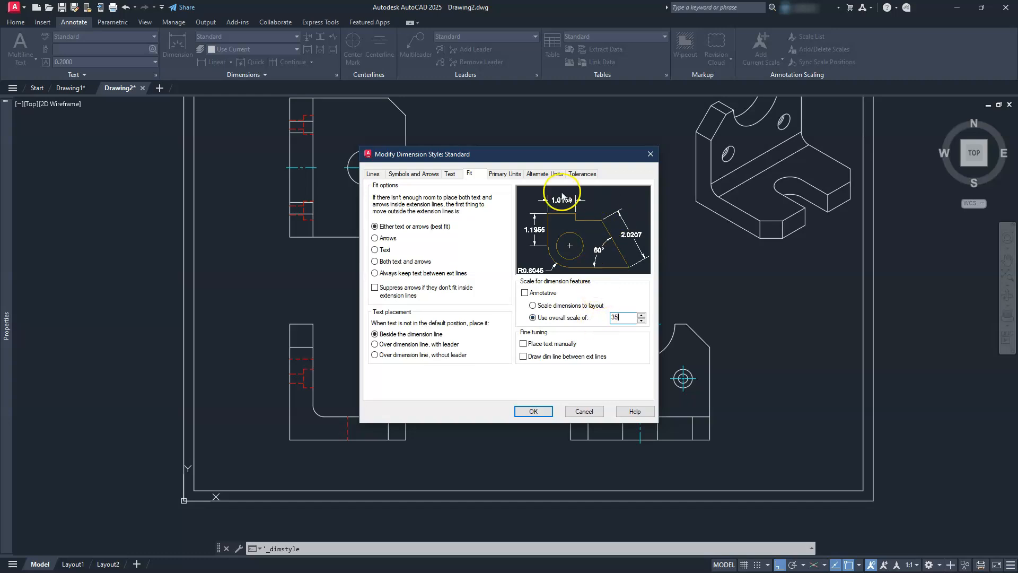
# - Set the Standard dimension style's text height to 0.125 and its center marks to None, and save the style
pyautogui.click(450, 174)
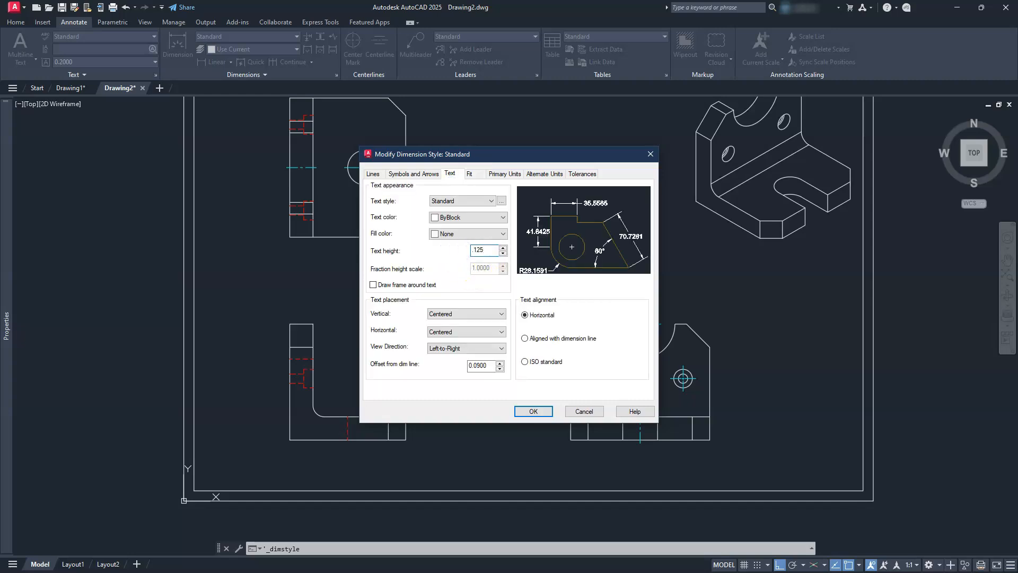
pyautogui.click(410, 175)
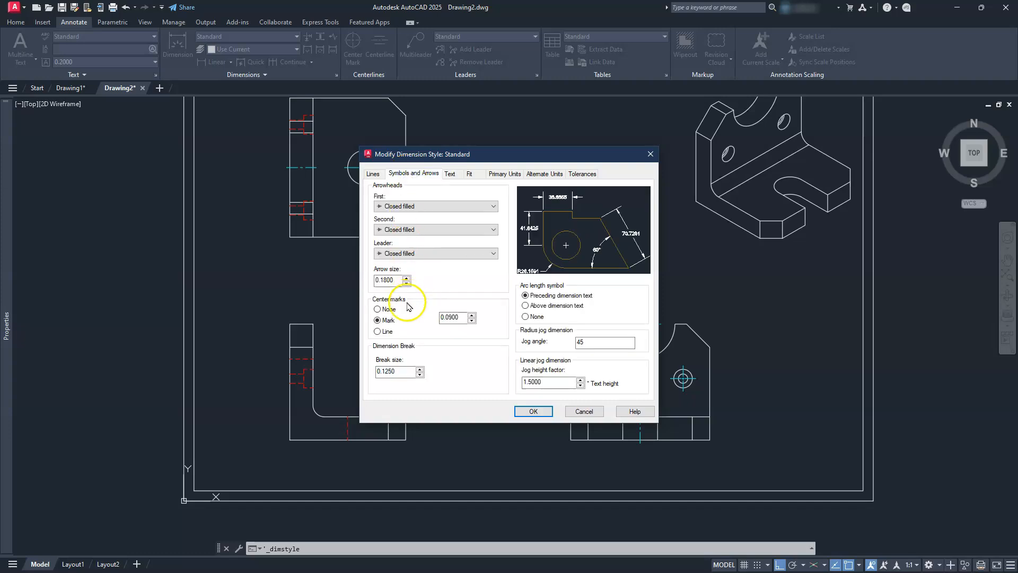
pyautogui.click(377, 310)
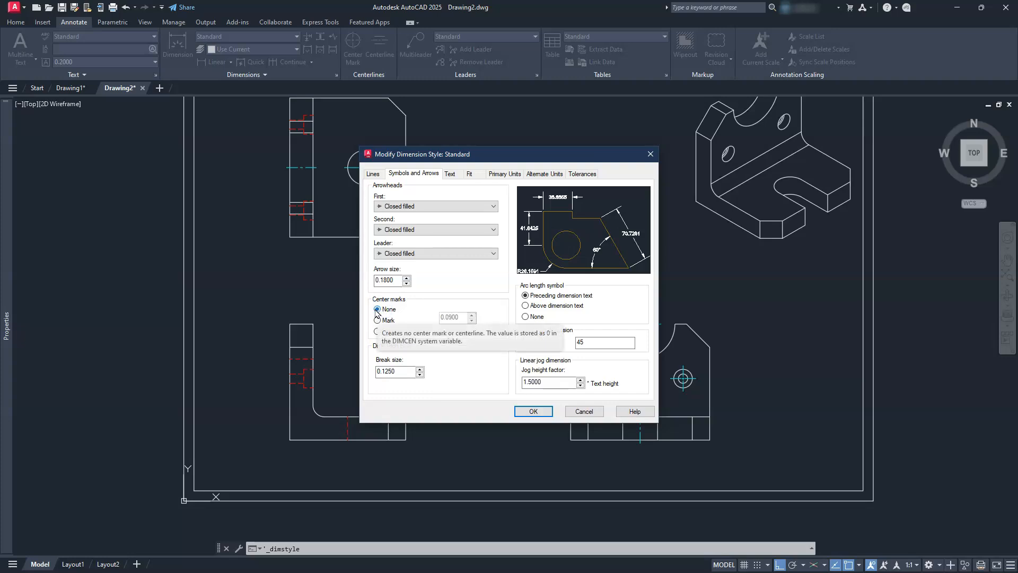
pyautogui.click(534, 416)
pyautogui.click(571, 370)
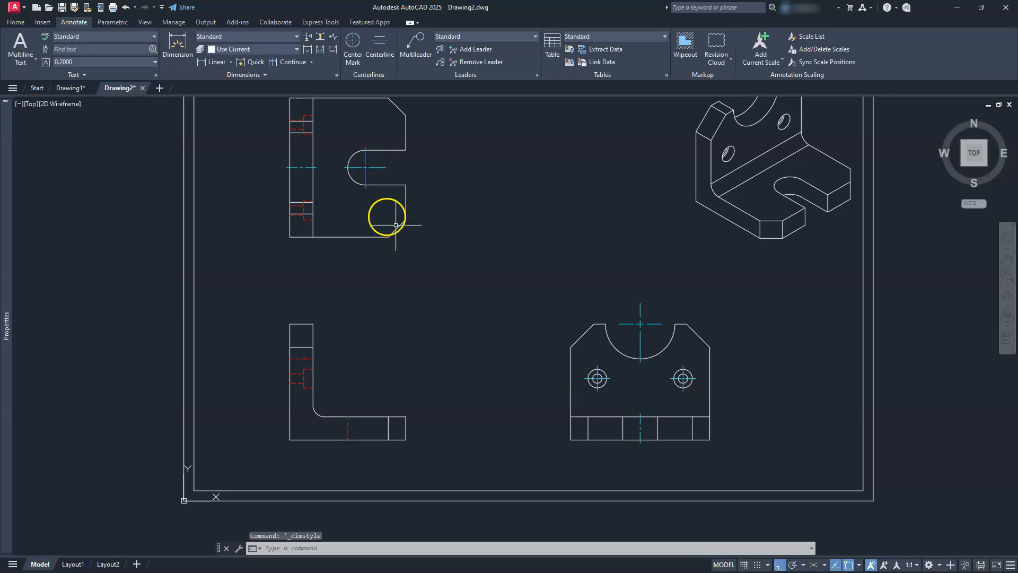
# - Try a linear dimension for the overall height of the L-shaped side view, and erase it
pyautogui.click(217, 62)
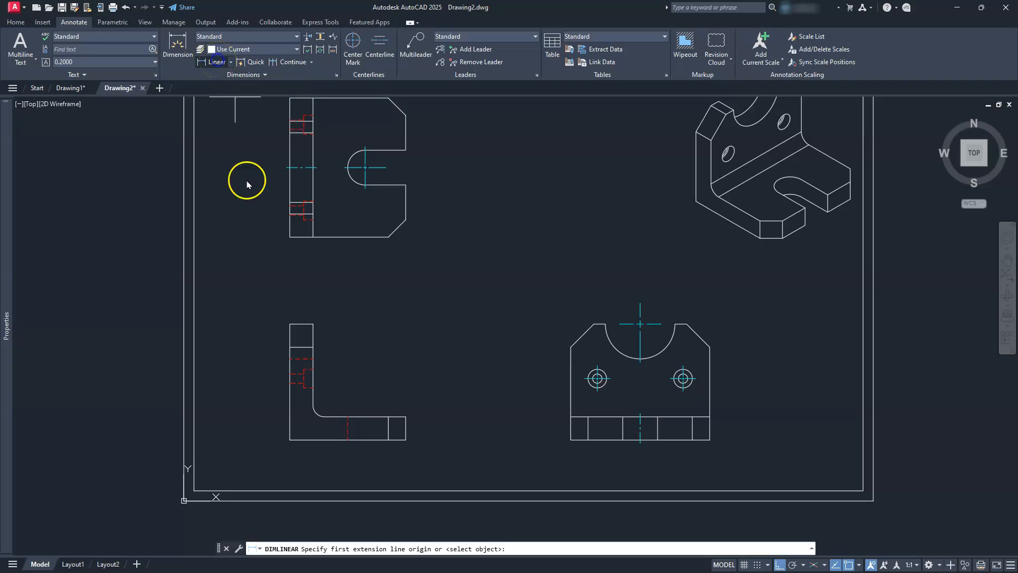
pyautogui.click(289, 440)
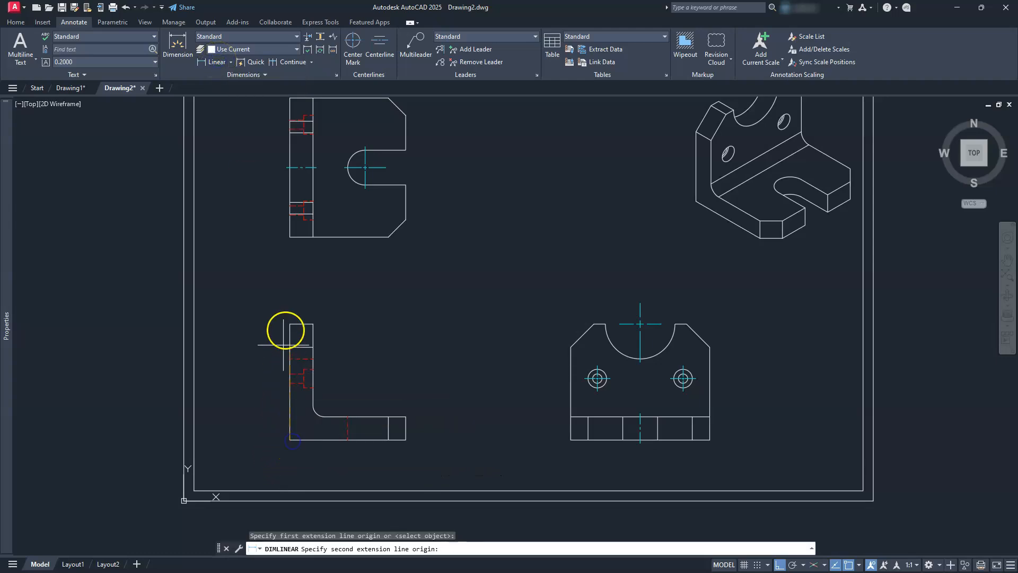
pyautogui.click(289, 323)
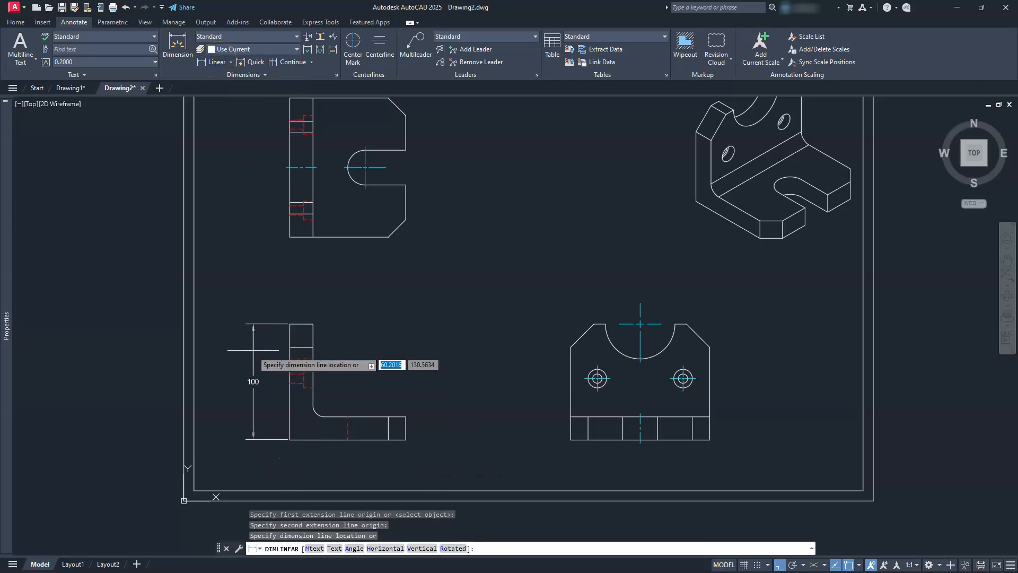
pyautogui.click(250, 351)
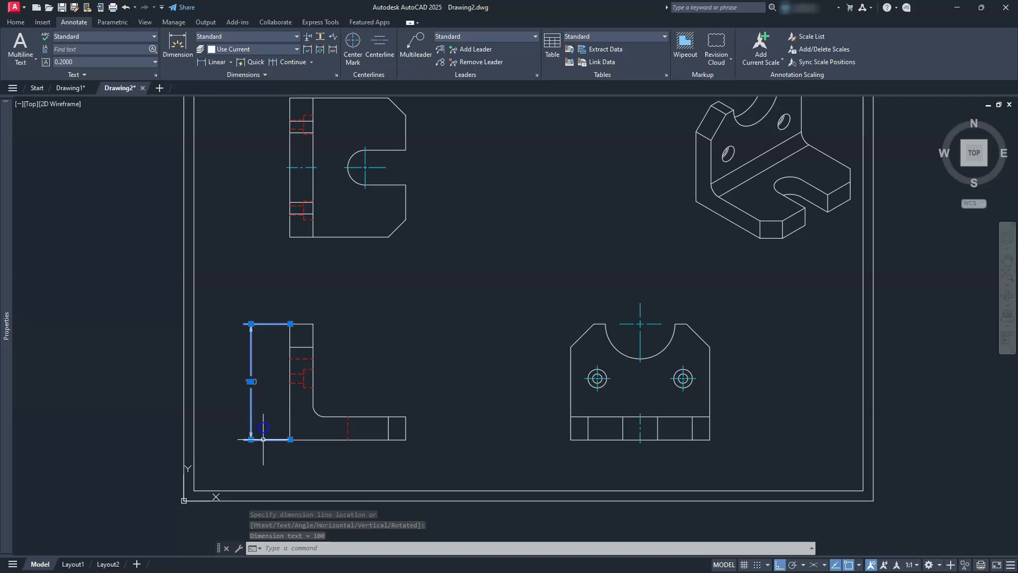
pyautogui.press('Delete')
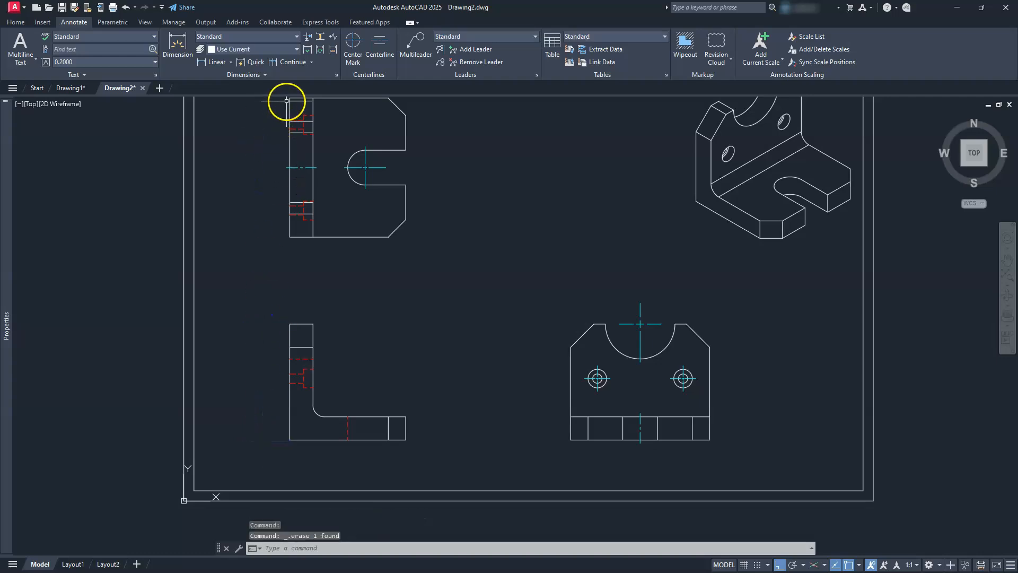
# - Set the dimension layer to dim and add a linear dimension for the L-shaped view's overall height beside its outer vertical edge
pyautogui.click(297, 50)
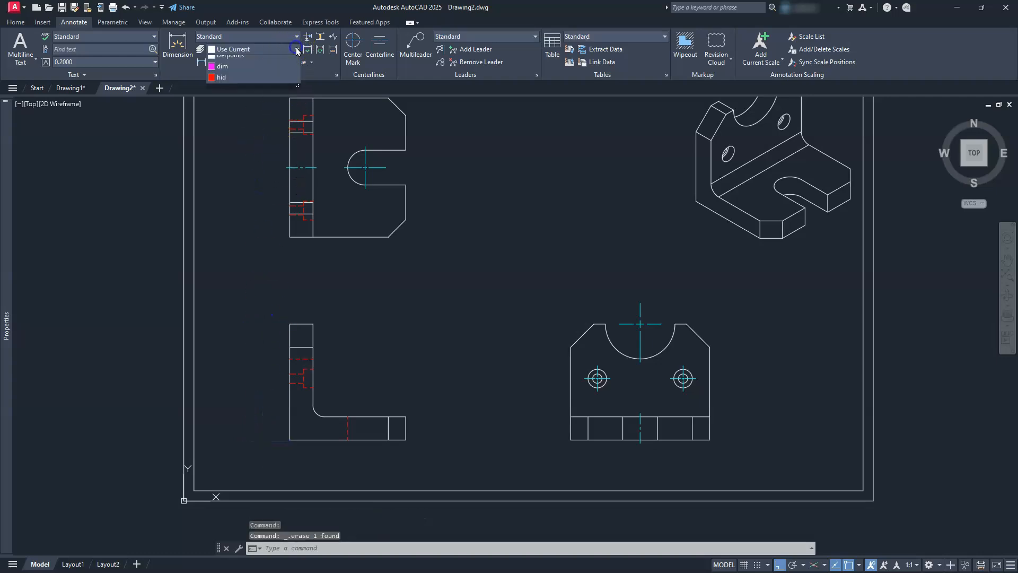
pyautogui.click(268, 106)
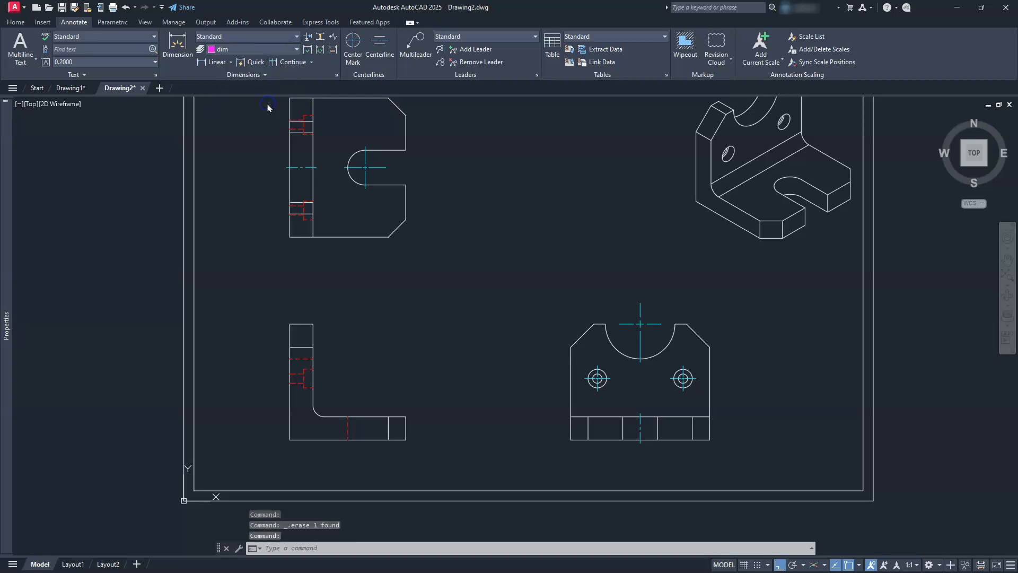
pyautogui.click(211, 62)
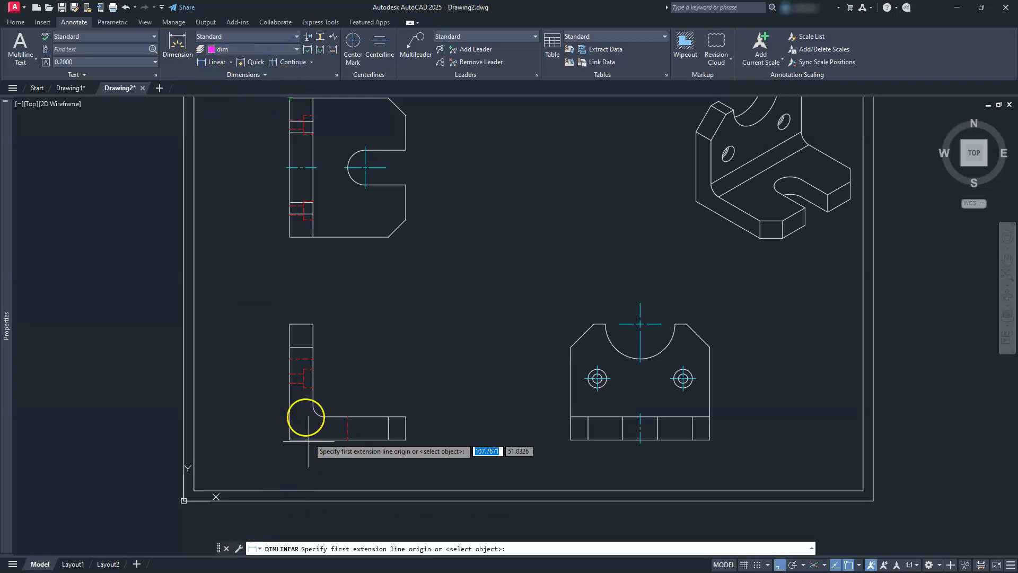
pyautogui.click(289, 439)
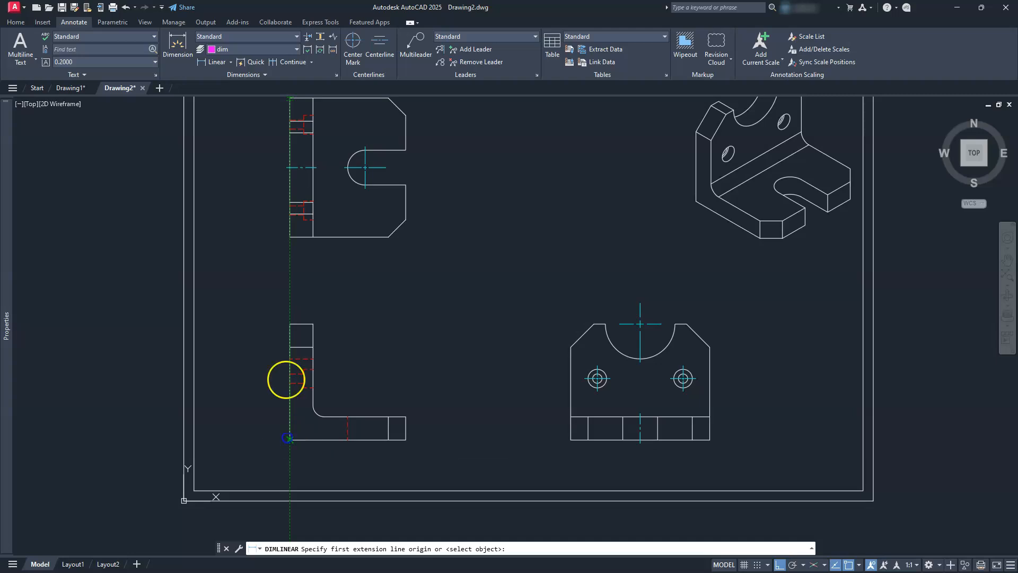
pyautogui.click(289, 324)
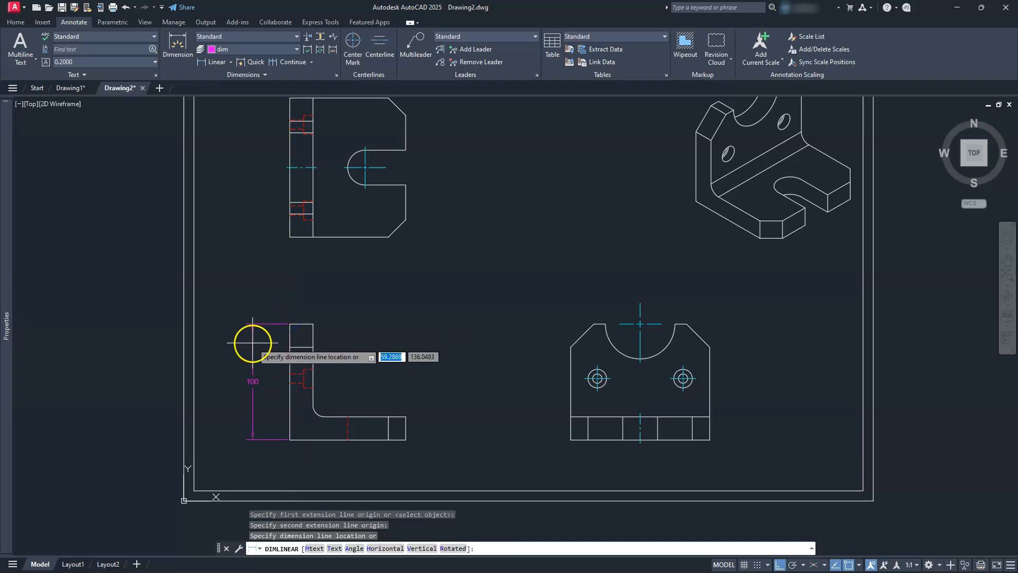
pyautogui.click(251, 343)
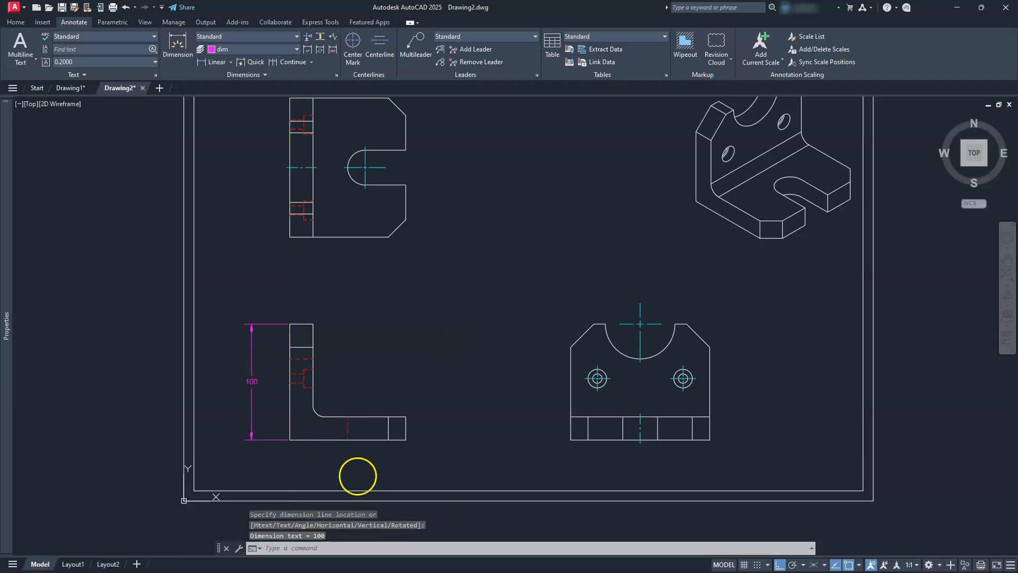
# - Add a linear dimension for the L-shaped view's overall base length, placed below the view
pyautogui.press('Return')
pyautogui.click(290, 439)
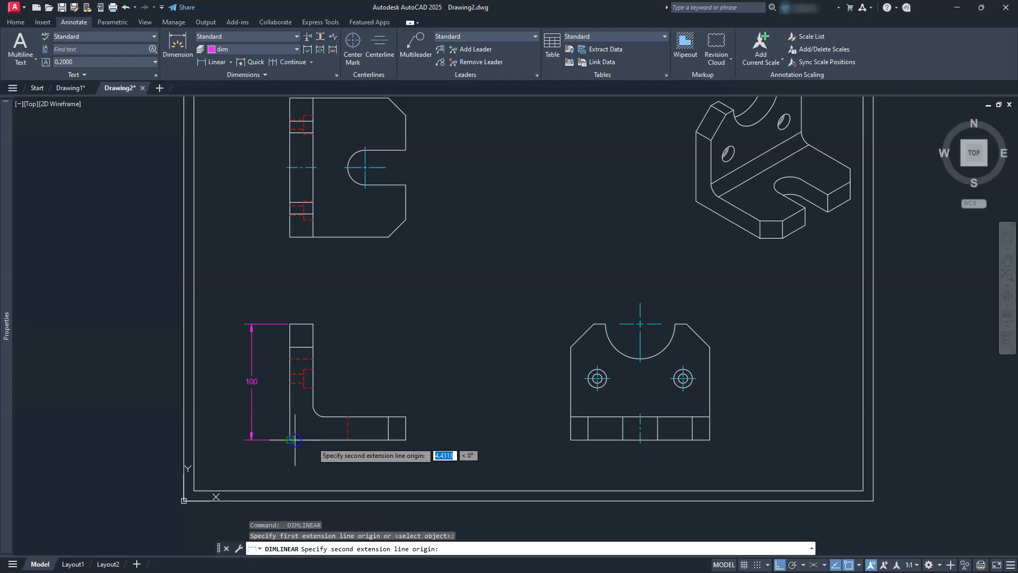
pyautogui.click(405, 439)
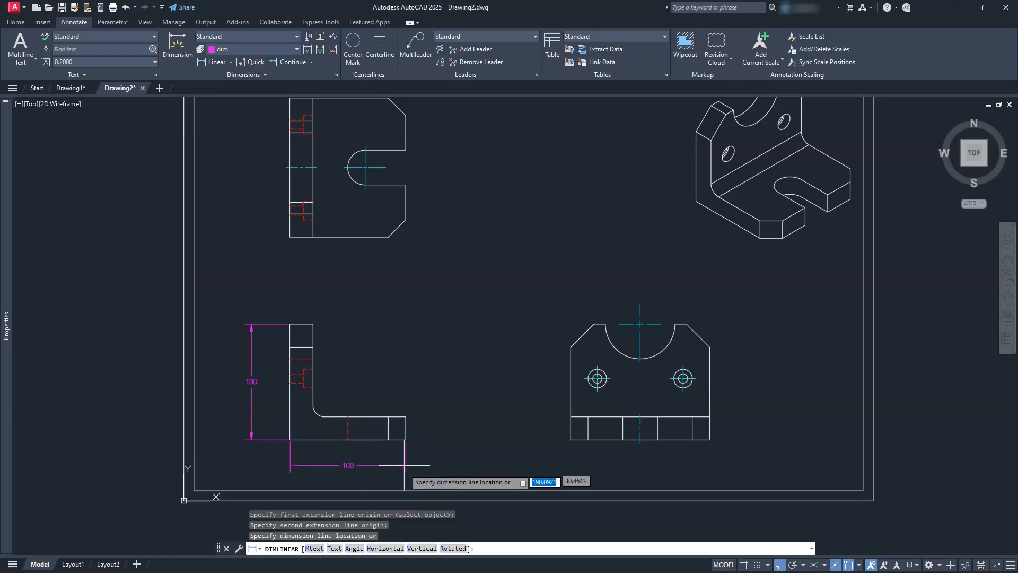
pyautogui.click(404, 469)
# - Dimension the front view's left hole offset from the left edge and the spacing between both holes, in line with the base length dimension
pyautogui.press('Return')
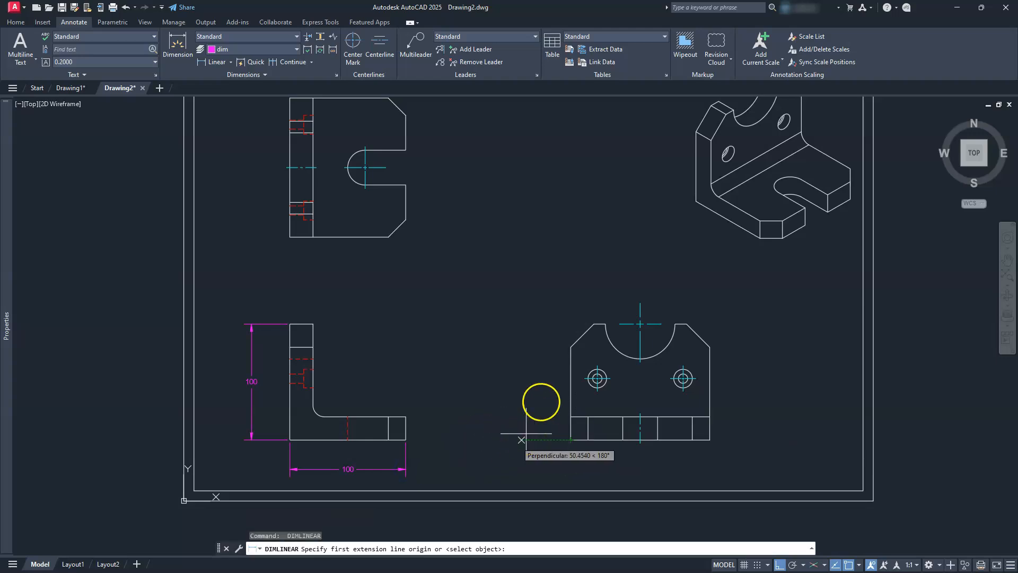
pyautogui.click(597, 391)
pyautogui.click(570, 439)
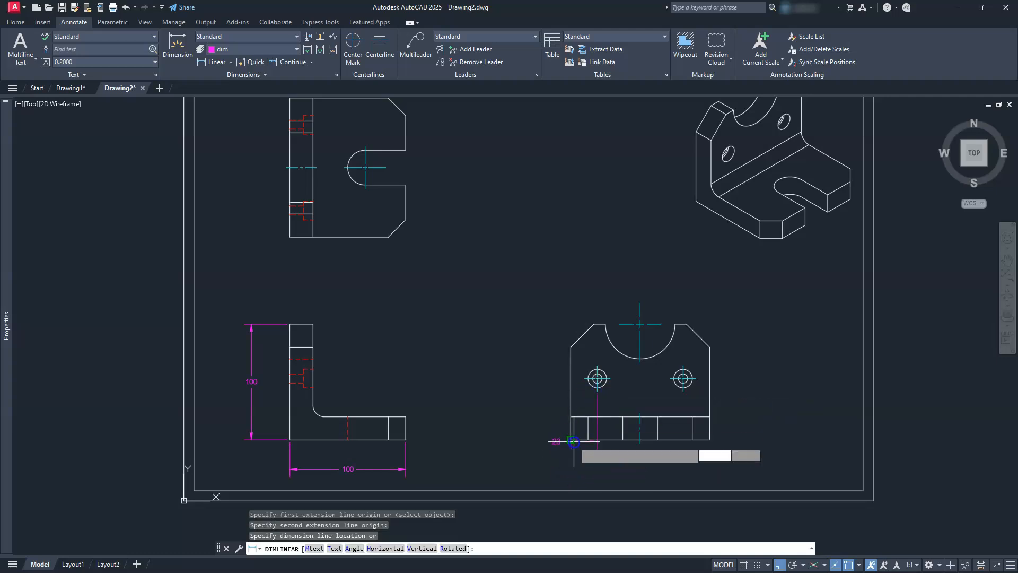
pyautogui.click(403, 468)
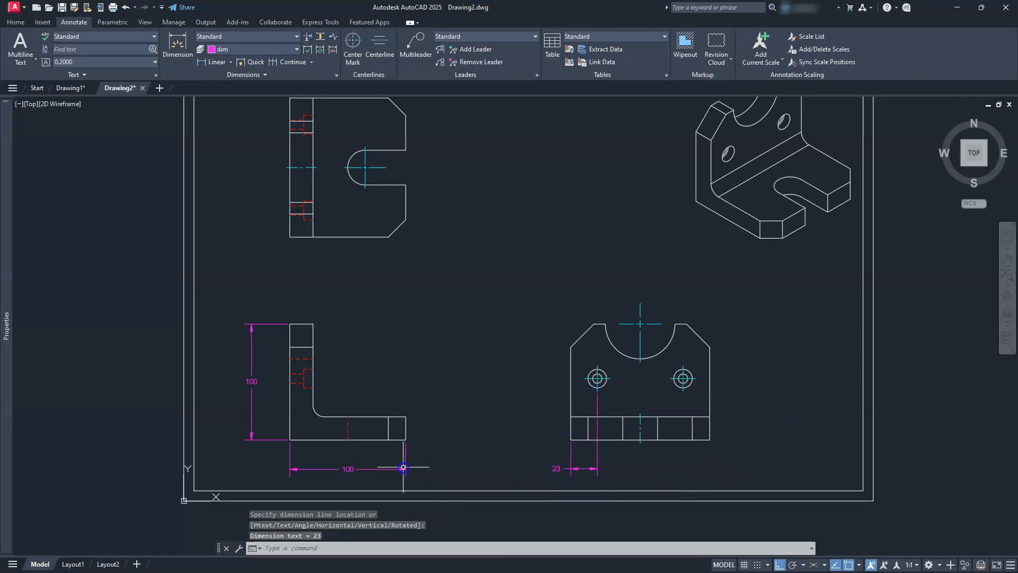
pyautogui.press('Return')
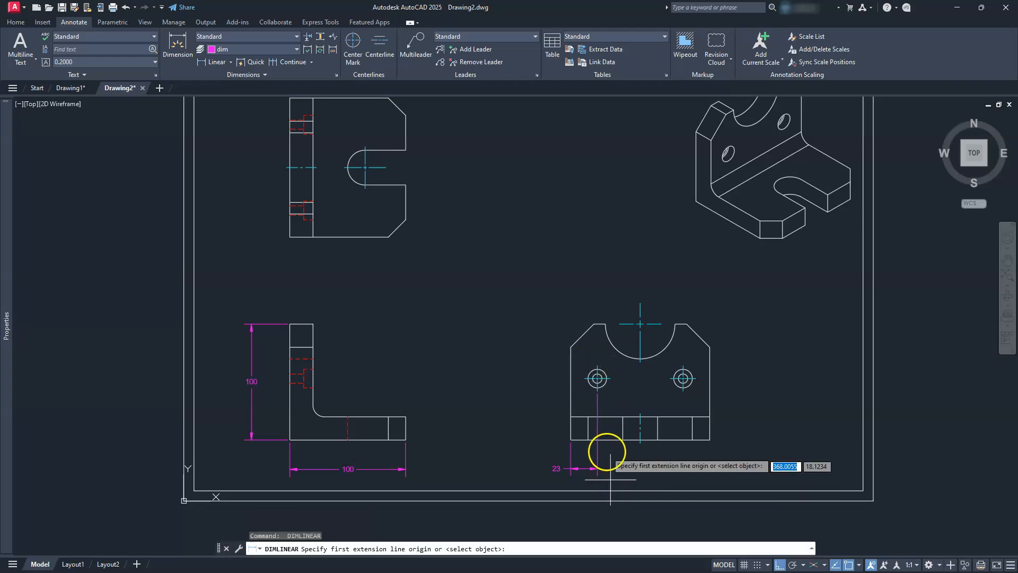
pyautogui.click(597, 391)
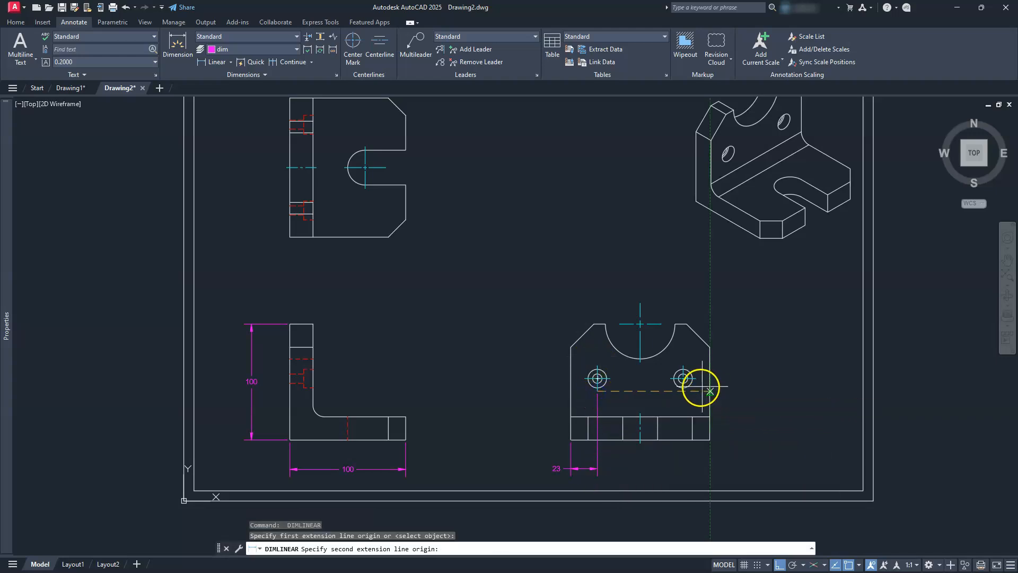
pyautogui.click(682, 393)
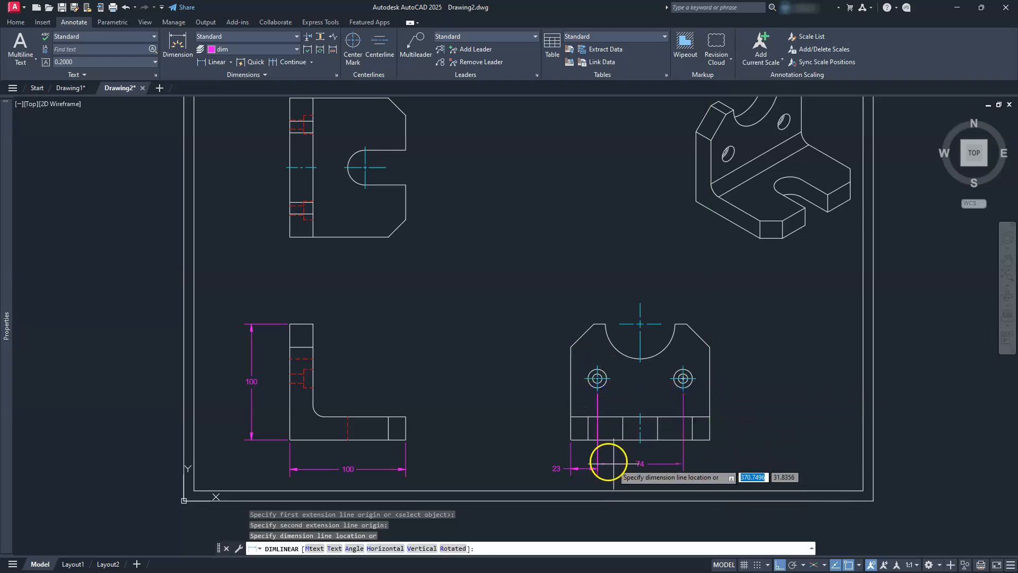
pyautogui.click(598, 469)
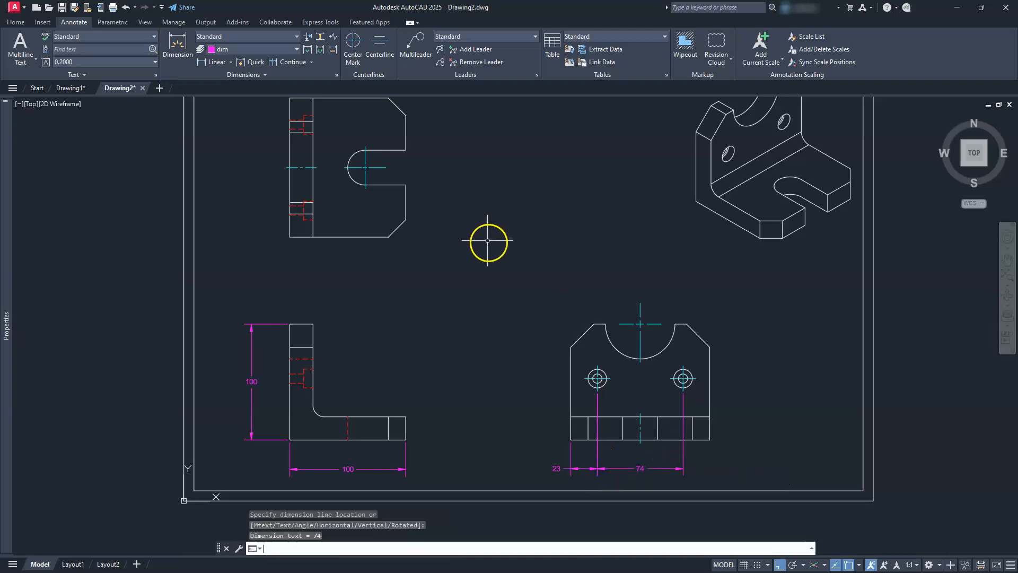
# - Dimension the horizontal distance from the front view's left edge to the semicircular cutout's center, placed above the view
pyautogui.press('Return')
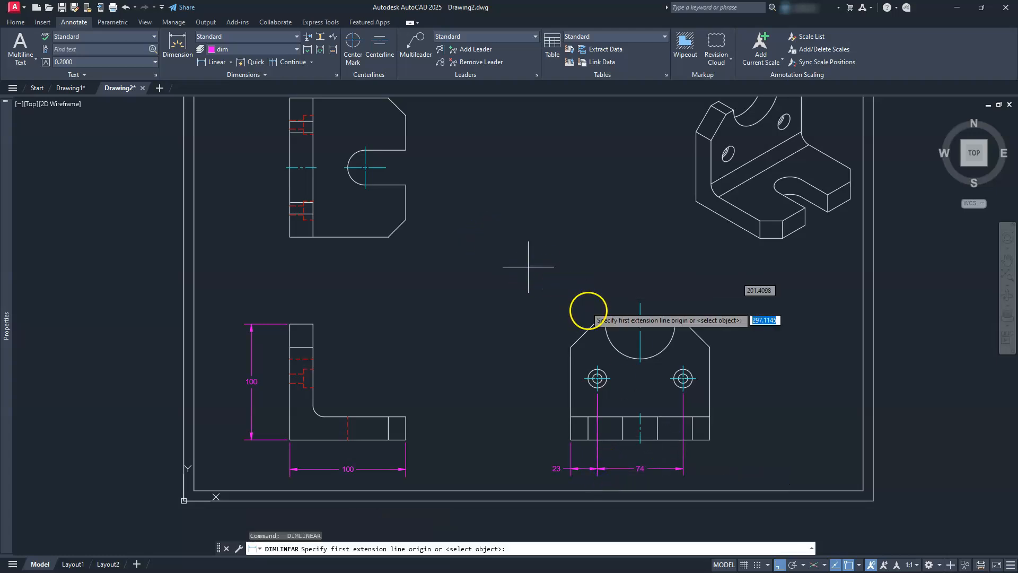
pyautogui.click(640, 304)
pyautogui.click(570, 346)
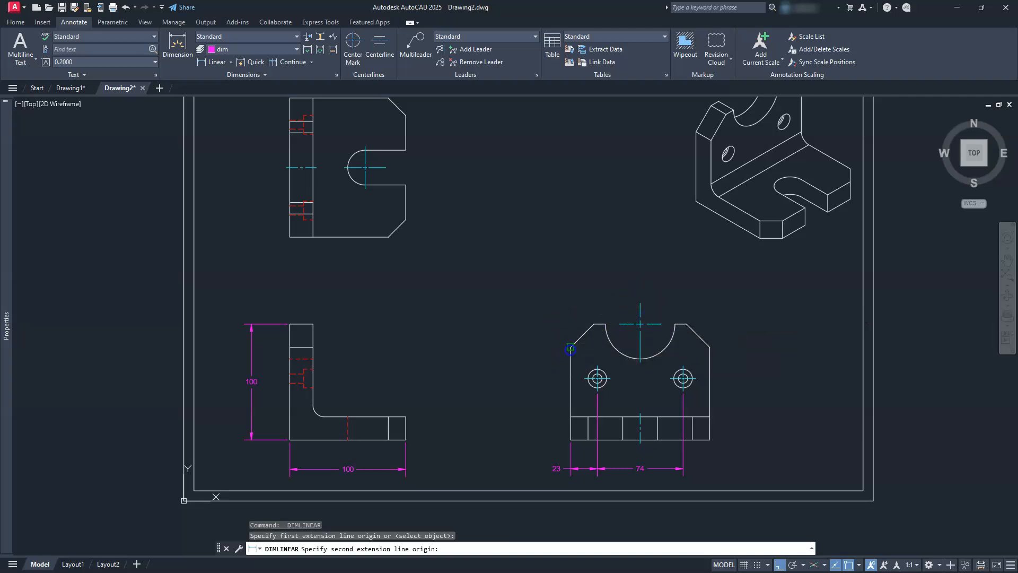
pyautogui.click(576, 283)
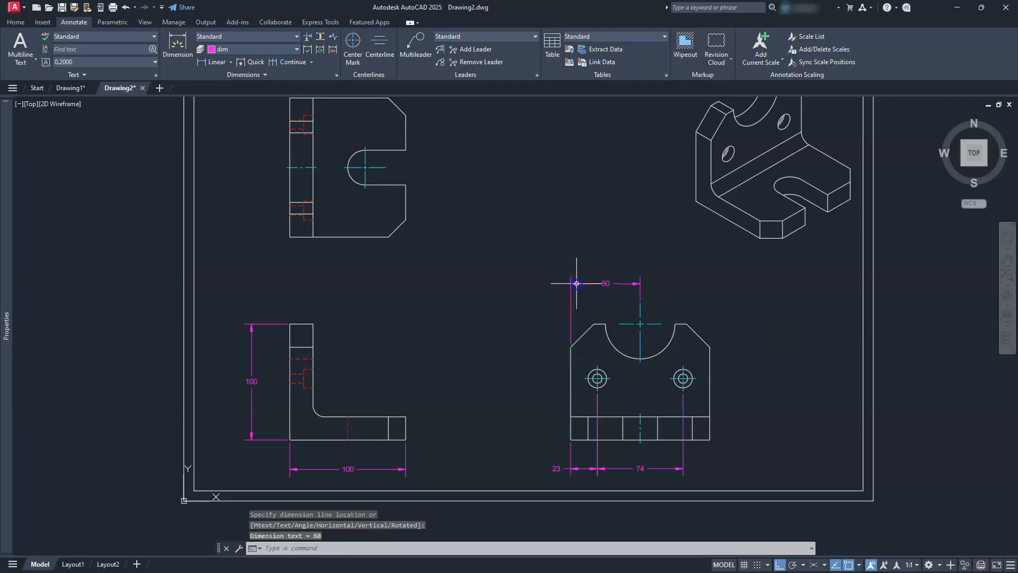
# - Add linear dimensions for the L-shaped view's upright thickness above the view and its base thickness beside the free end
pyautogui.press('Return')
pyautogui.click(290, 324)
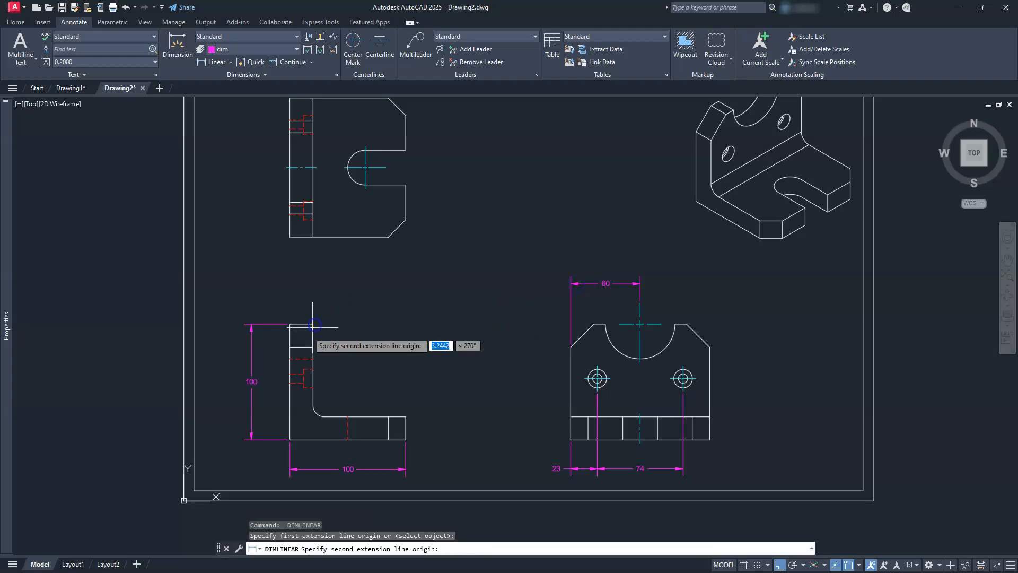
pyautogui.click(312, 324)
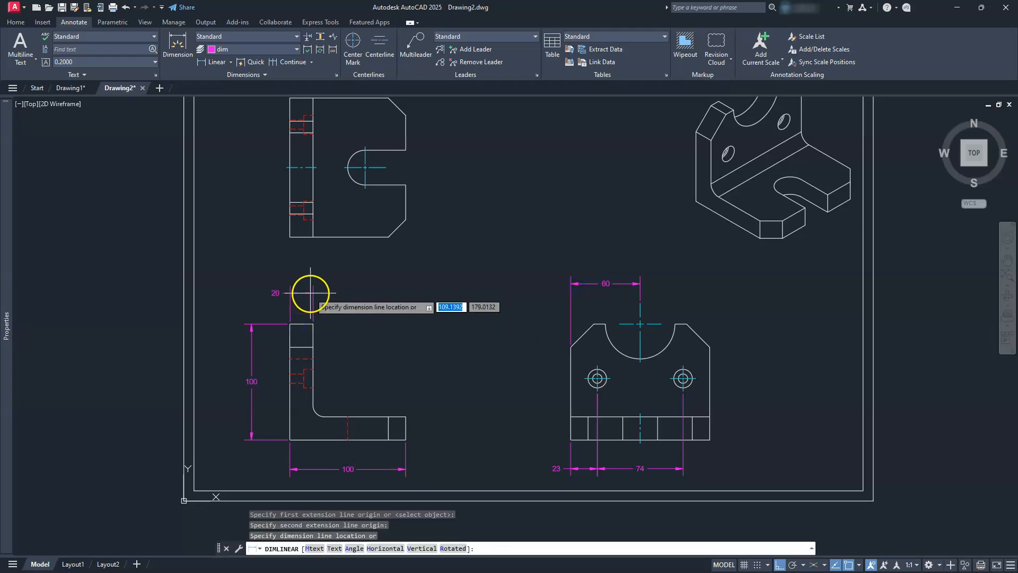
pyautogui.click(565, 285)
pyautogui.press('Return')
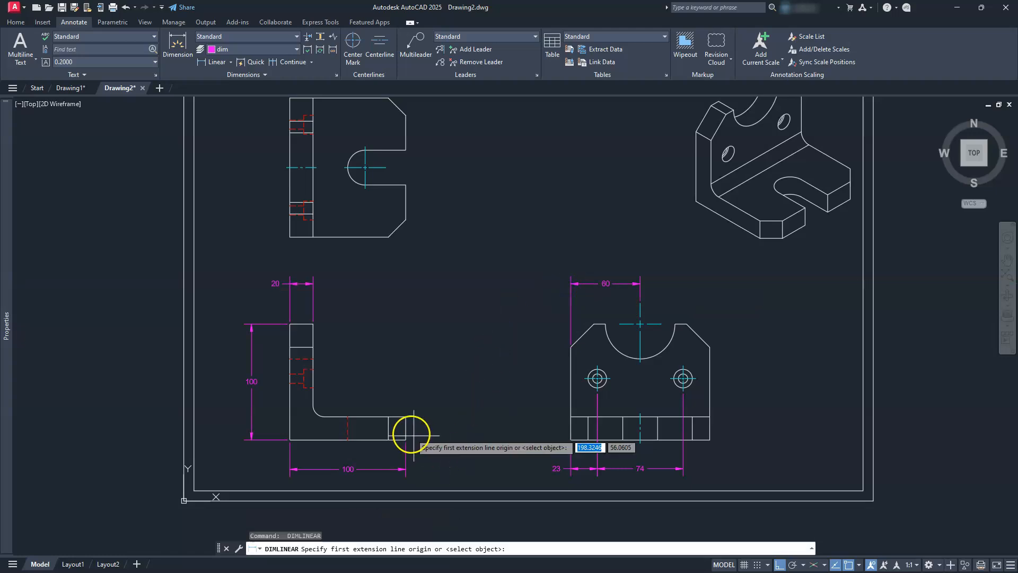
pyautogui.click(406, 439)
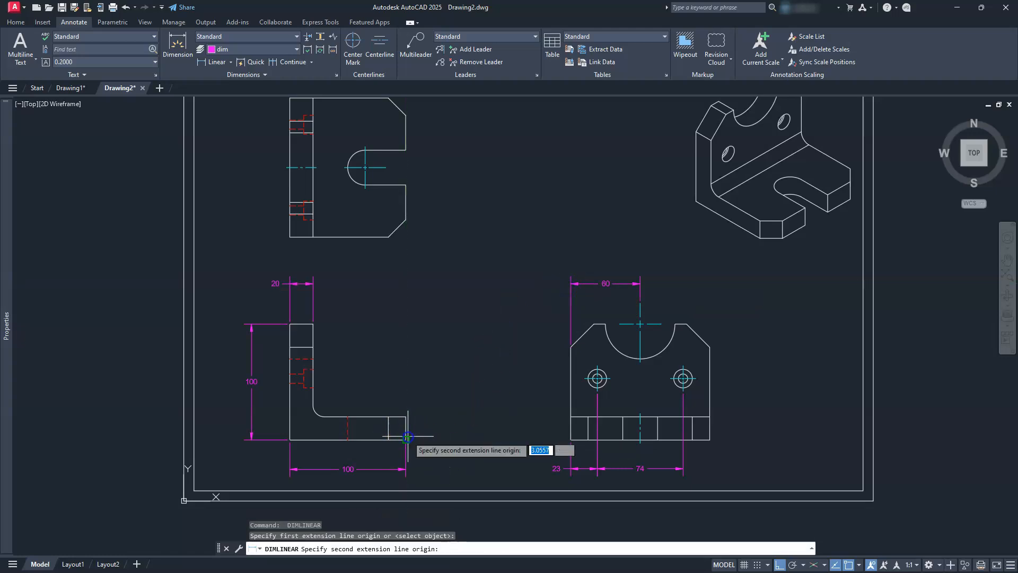
pyautogui.click(406, 416)
pyautogui.click(442, 423)
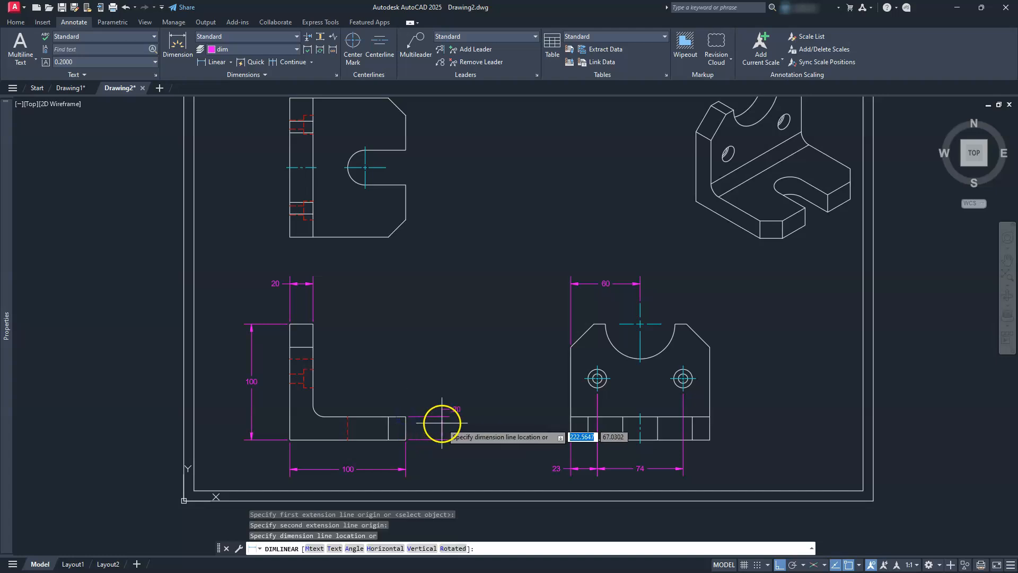
# - Dimension the height of the front view's right hole center above the bottom edge, placed outside the right edge
pyautogui.press('Return')
pyautogui.click(710, 438)
pyautogui.click(700, 378)
pyautogui.click(735, 402)
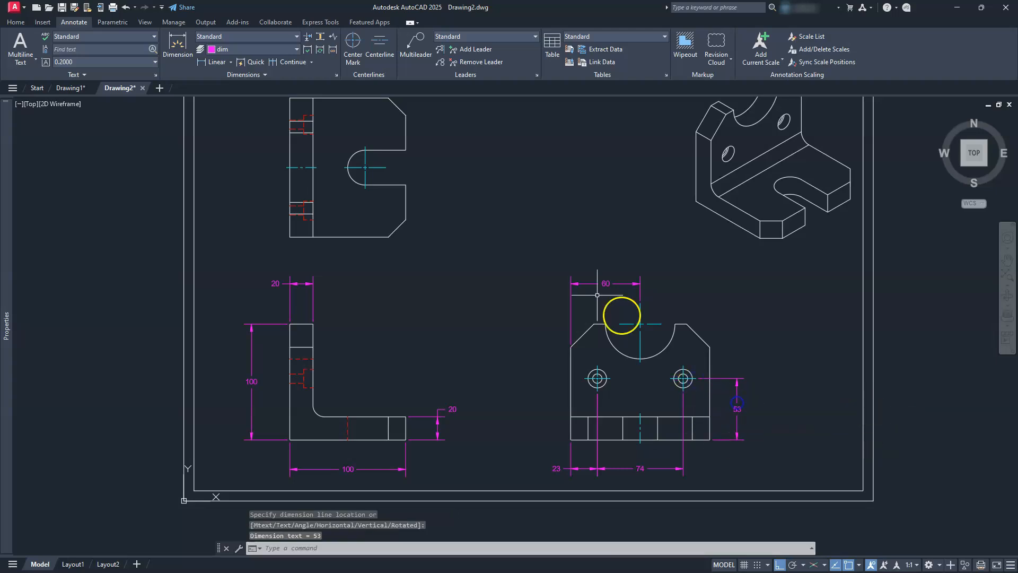
# - Add a vertical linear dimension for the top view's full 120 mm extent, placed outside its left edge
pyautogui.scroll(3, 536, 275)
pyautogui.moveTo(655, 284); pyautogui.dragTo(651, 400, button='middle')
pyautogui.press('Return')
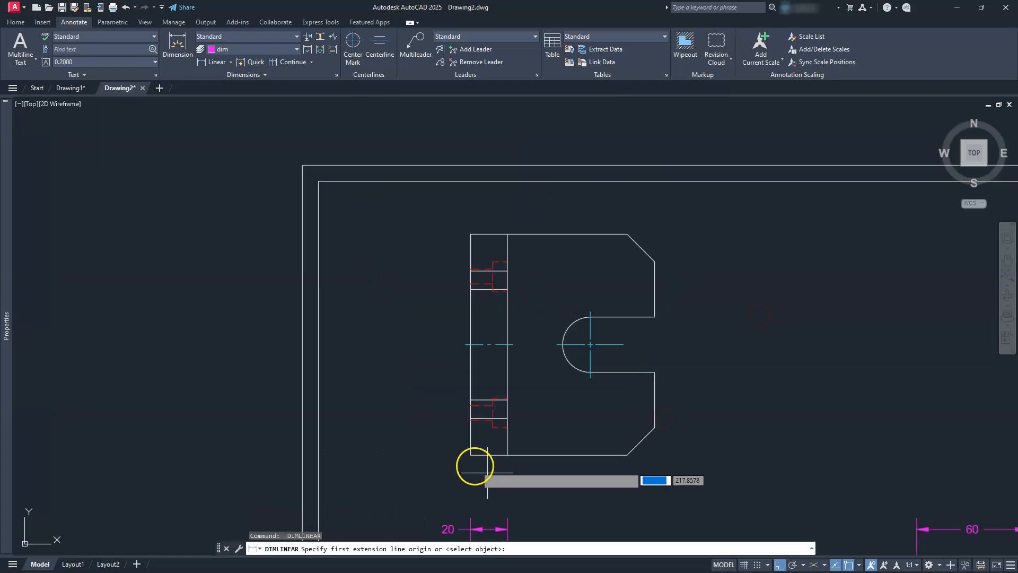
pyautogui.click(471, 456)
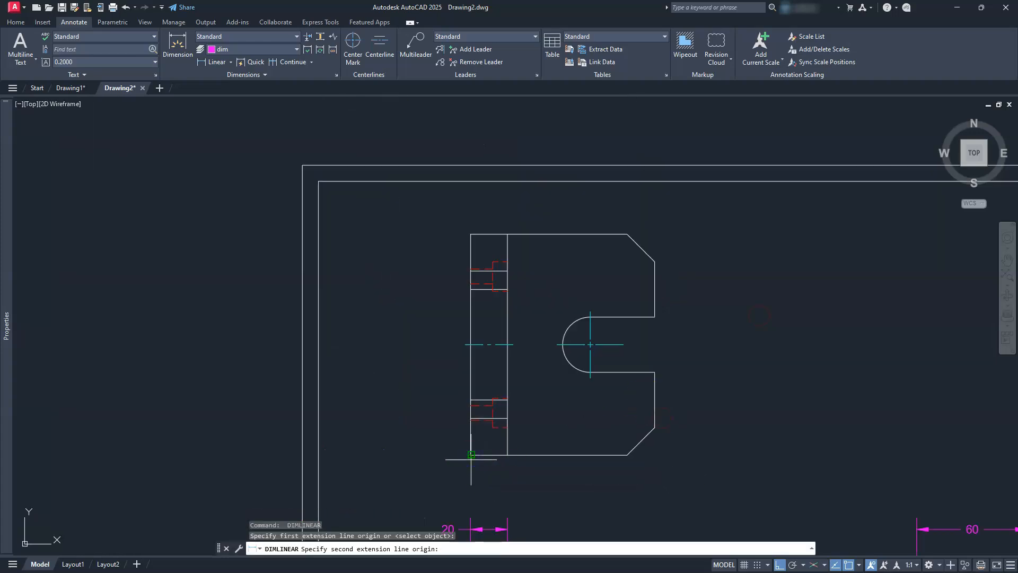
pyautogui.click(467, 234)
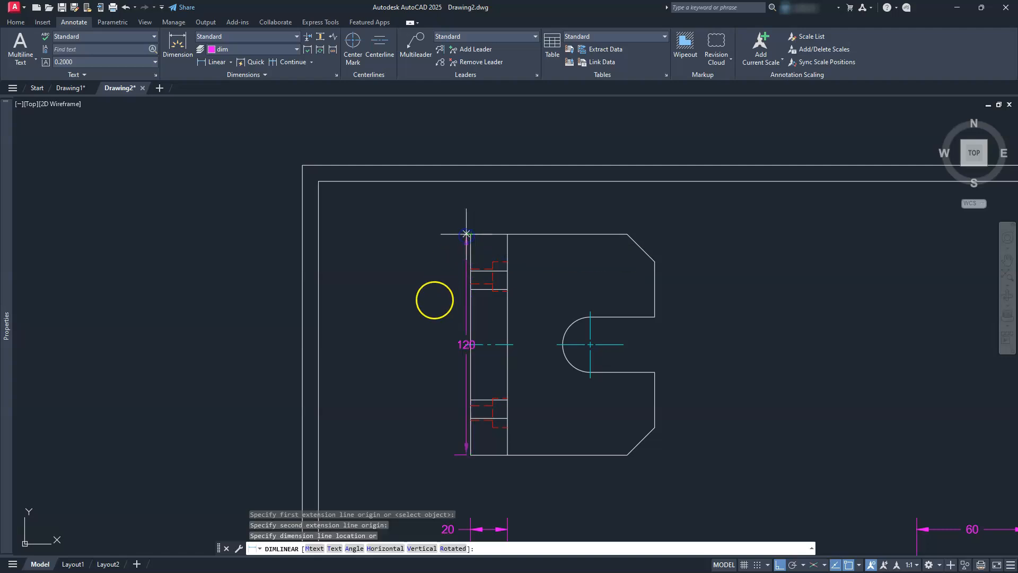
pyautogui.click(399, 320)
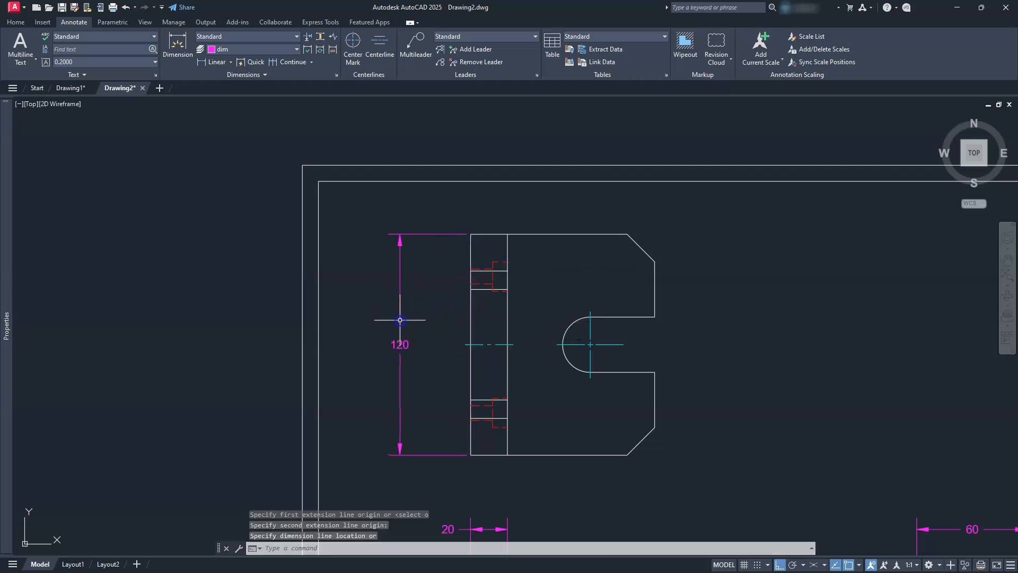
# - Dimension the vertical distance from the top view's upper edge to the slot's centerline, placed outside the slotted edge
pyautogui.press('Return')
pyautogui.click(627, 233)
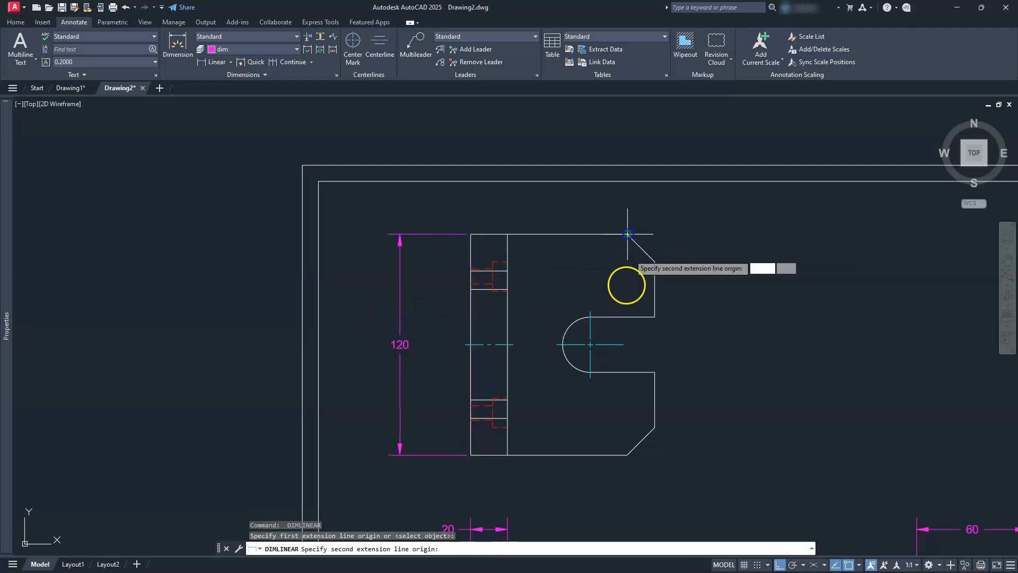
pyautogui.click(618, 342)
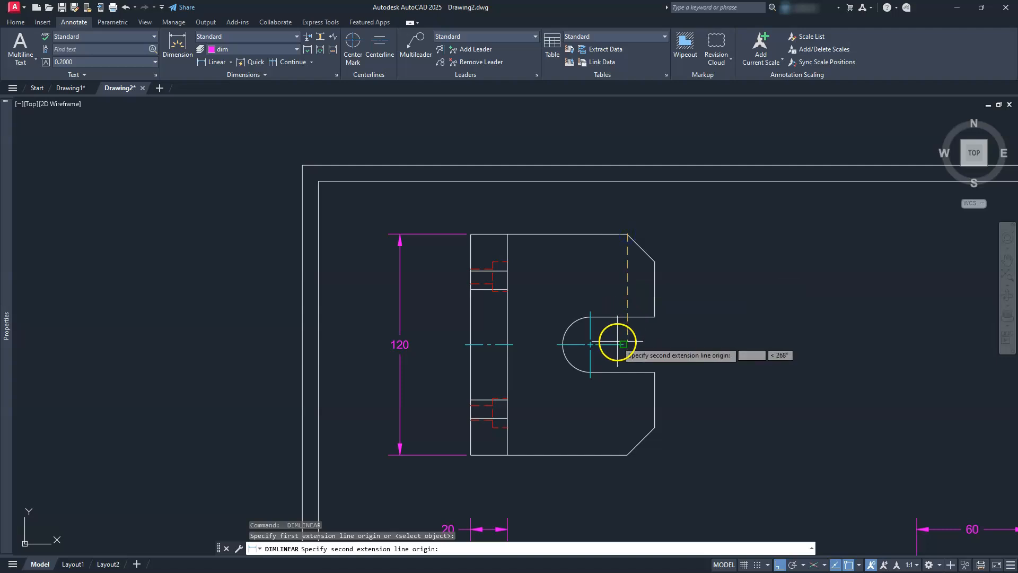
pyautogui.click(716, 319)
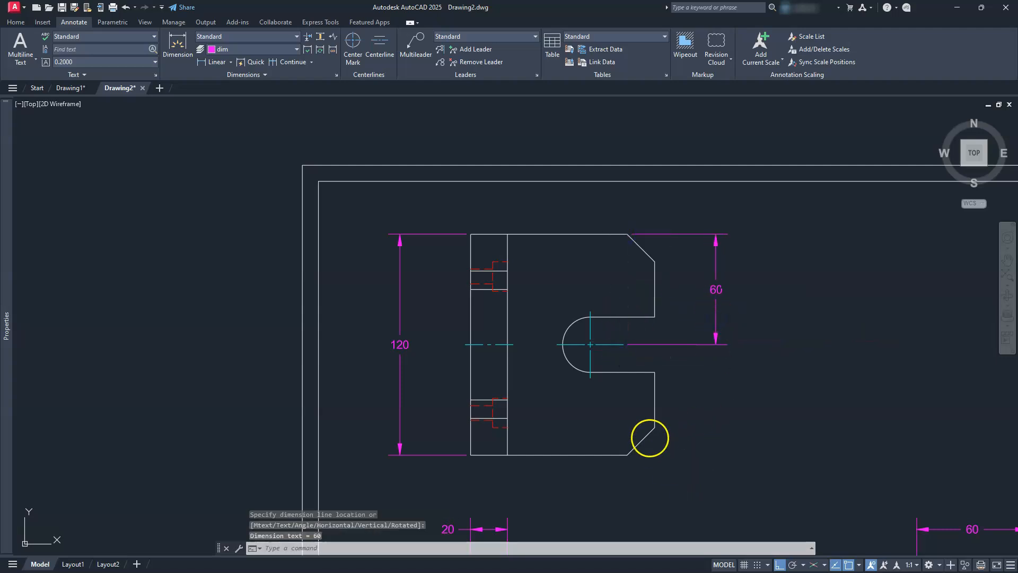
# - Dimension the horizontal distance from the top view's right edge to the slot's arc center, placed below the view
pyautogui.press('Return')
pyautogui.click(654, 425)
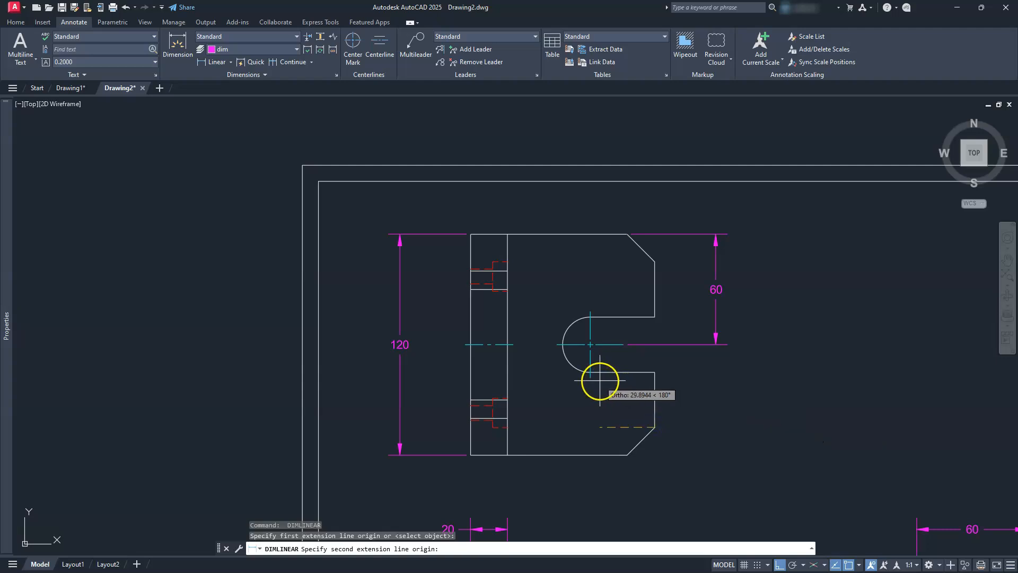
pyautogui.click(593, 377)
pyautogui.moveTo(625, 472); pyautogui.dragTo(602, 373, button='middle')
pyautogui.click(603, 405)
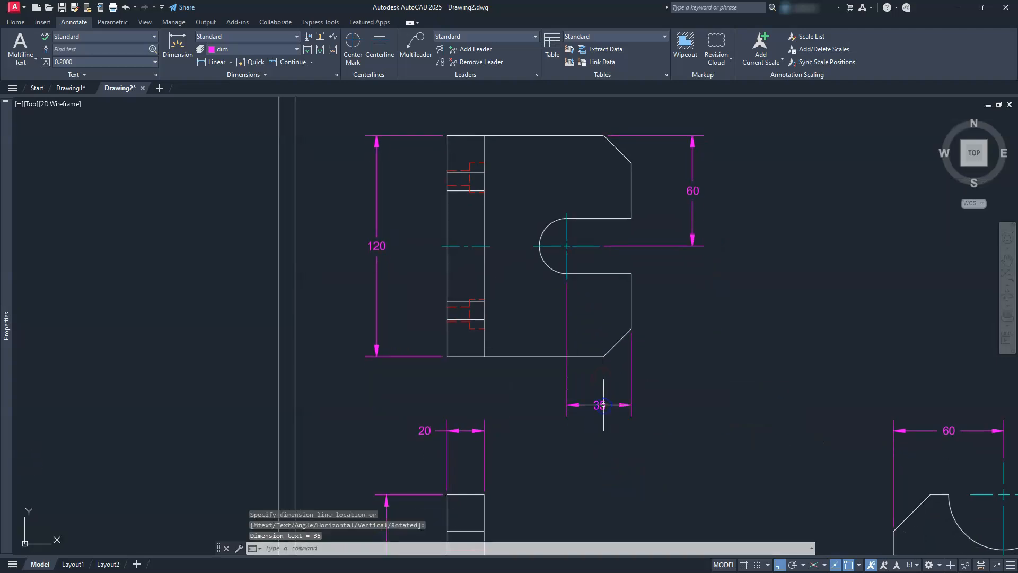
# - Add a radius dimension to the L-shaped view's inner corner fillet, with its text inside the open corner
pyautogui.moveTo(609, 411); pyautogui.dragTo(538, 256, button='middle')
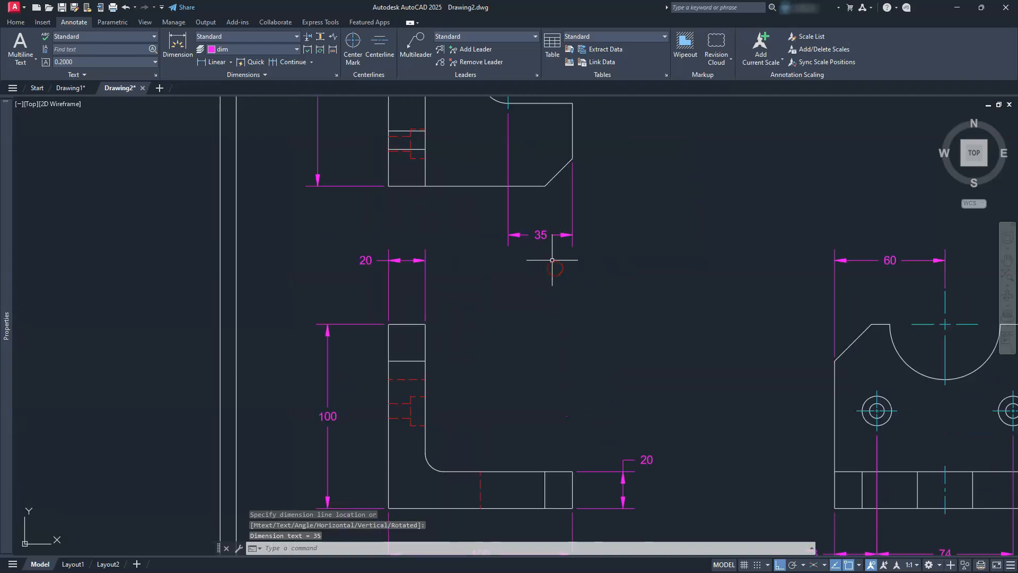
pyautogui.click(260, 74)
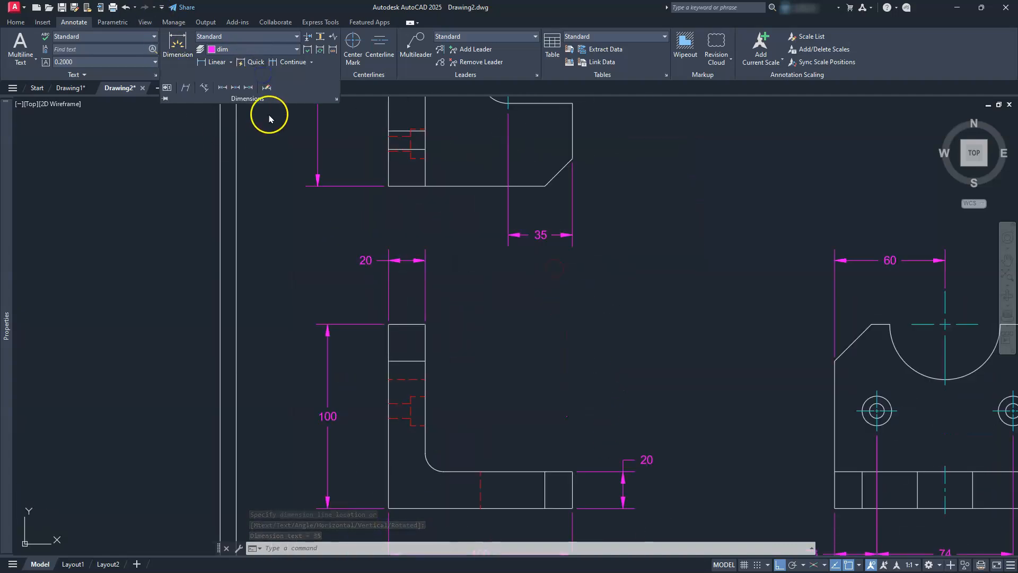
pyautogui.click(231, 64)
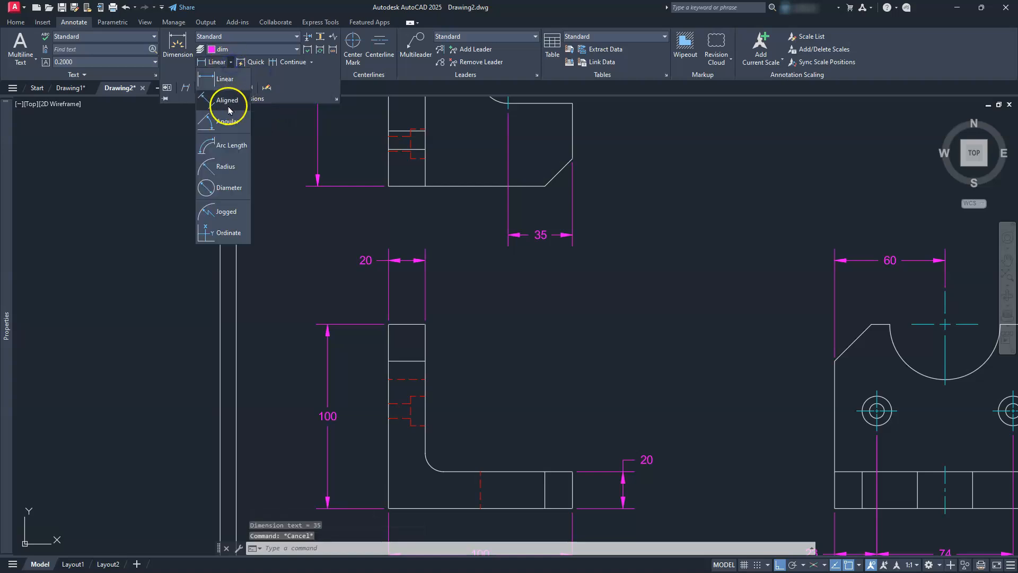
pyautogui.click(224, 163)
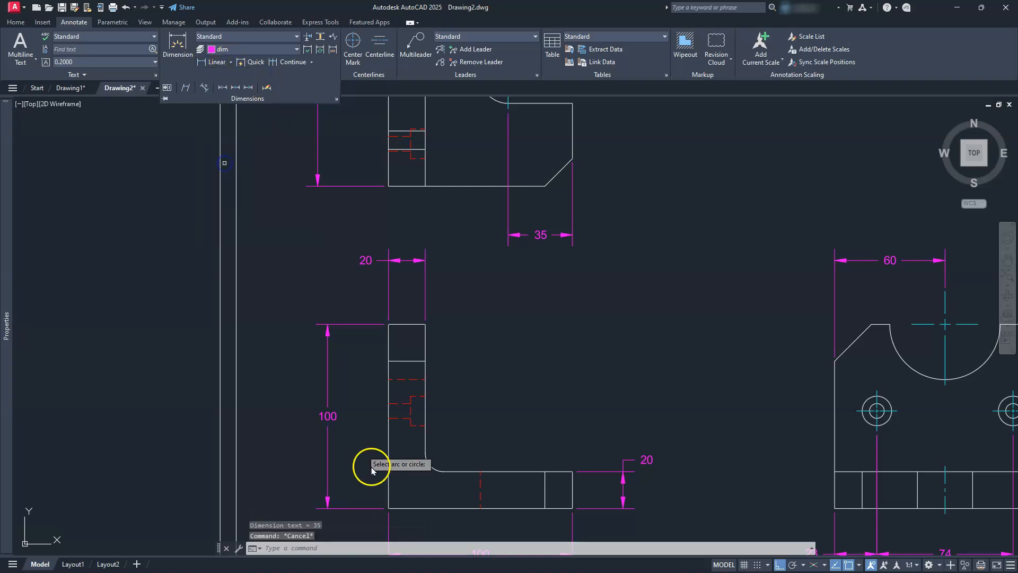
pyautogui.click(430, 468)
pyautogui.scroll(-5, 443, 453)
pyautogui.scroll(9, 440, 456)
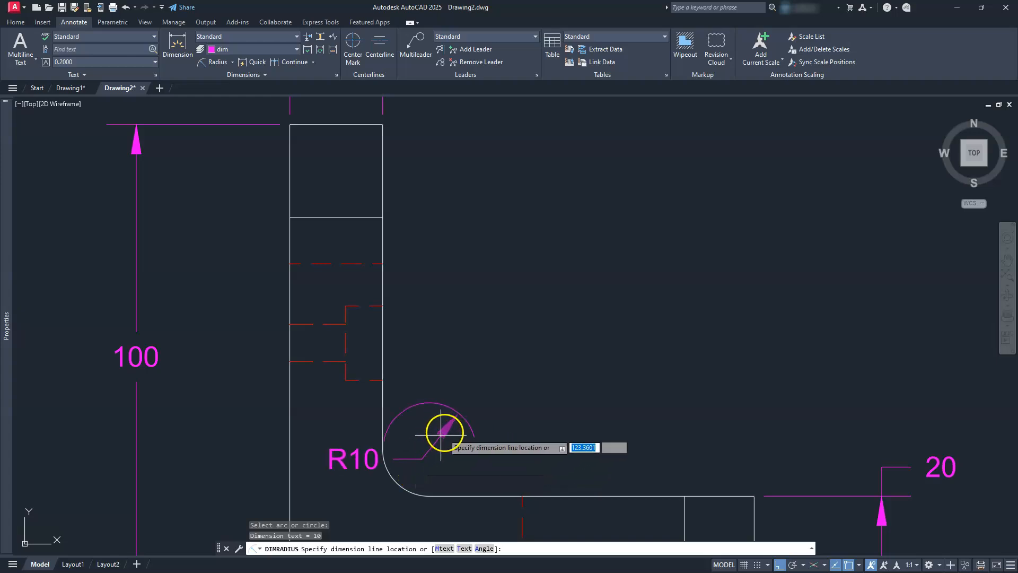
pyautogui.click(409, 476)
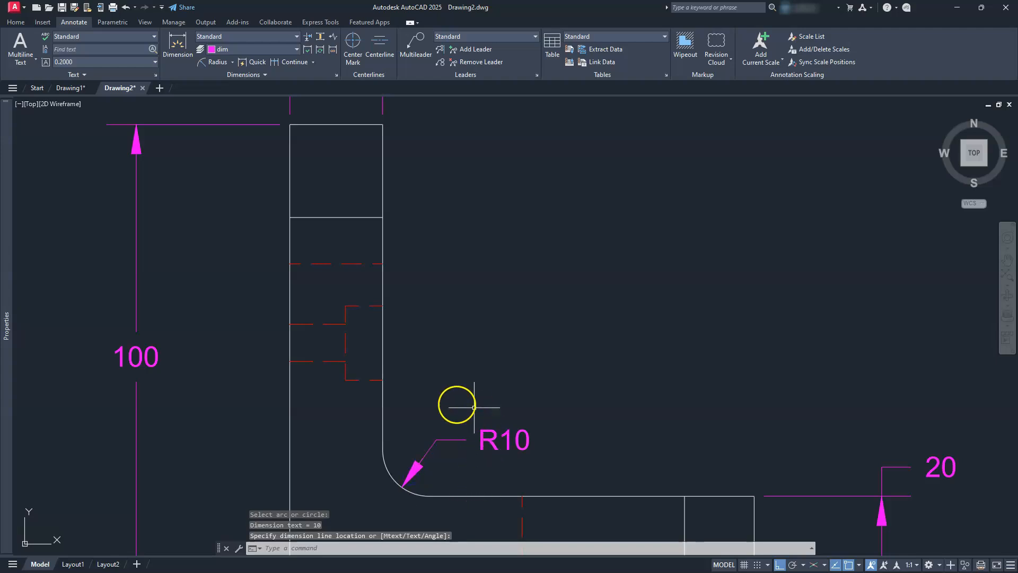
# - Add a radius dimension to the front view's semicircular cutout, with its text outside the view's left edge
pyautogui.scroll(-4, 465, 437)
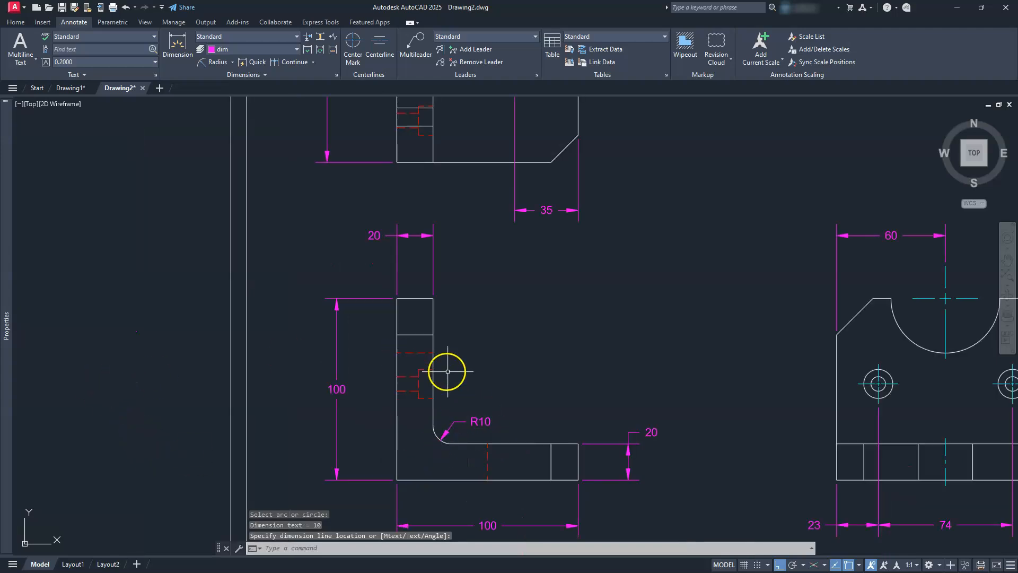
pyautogui.moveTo(723, 357)
pyautogui.mouseDown(button='middle')
pyautogui.moveTo(677, 375)
pyautogui.moveTo(613, 431)
pyautogui.mouseUp(button='middle')
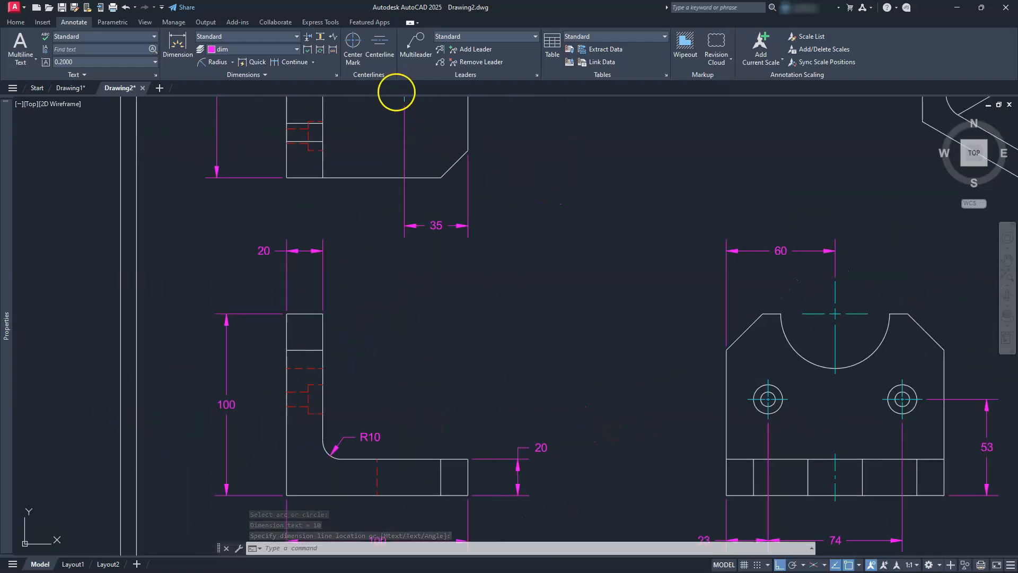
pyautogui.click(217, 64)
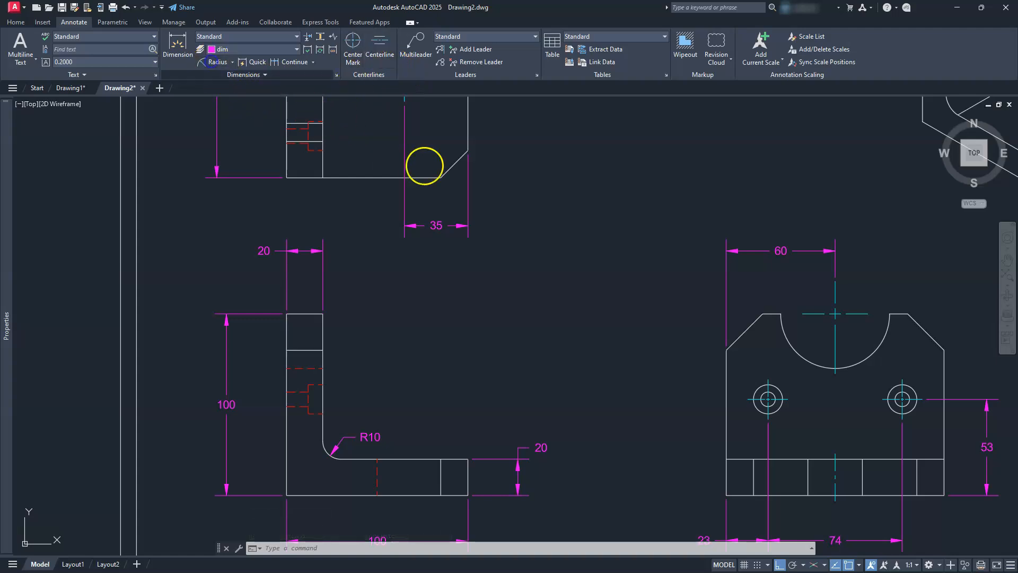
pyautogui.click(797, 353)
pyautogui.click(696, 395)
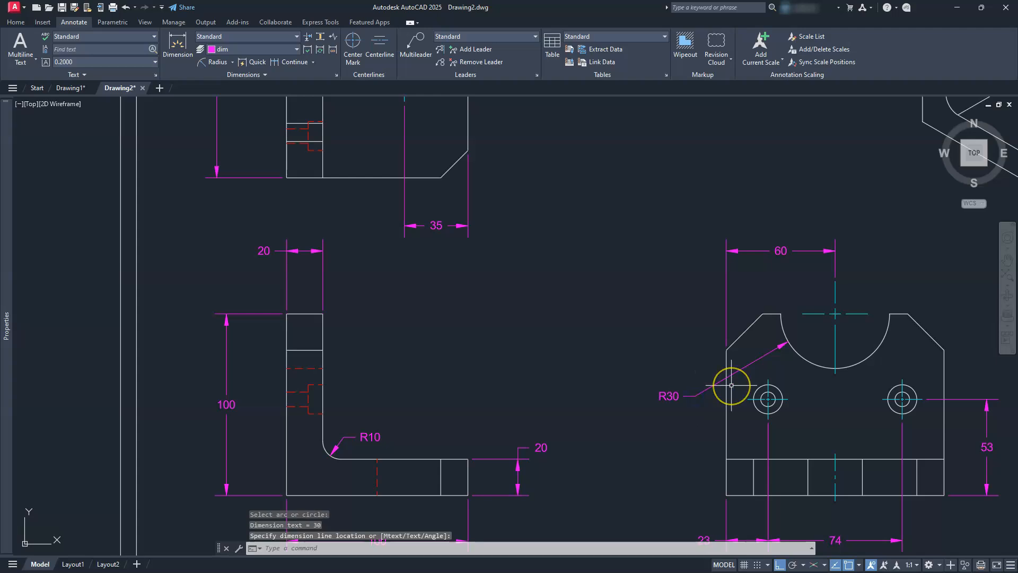
# - Add a radius dimension to the top view's slot arc, with its text above the view's upper edge
pyautogui.moveTo(622, 340); pyautogui.dragTo(761, 509, button='middle')
pyautogui.moveTo(602, 290); pyautogui.dragTo(668, 402, button='middle')
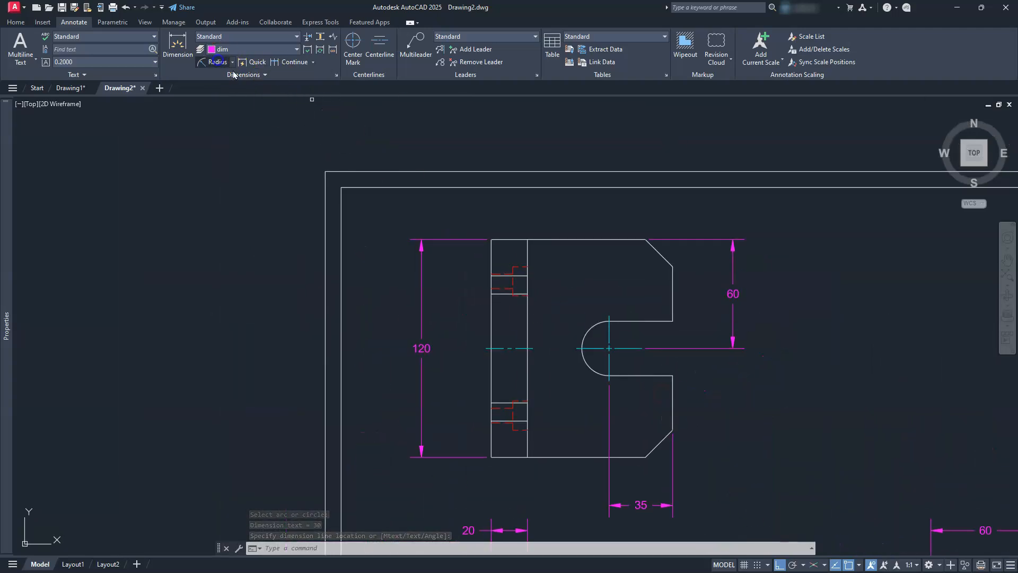
pyautogui.click(217, 62)
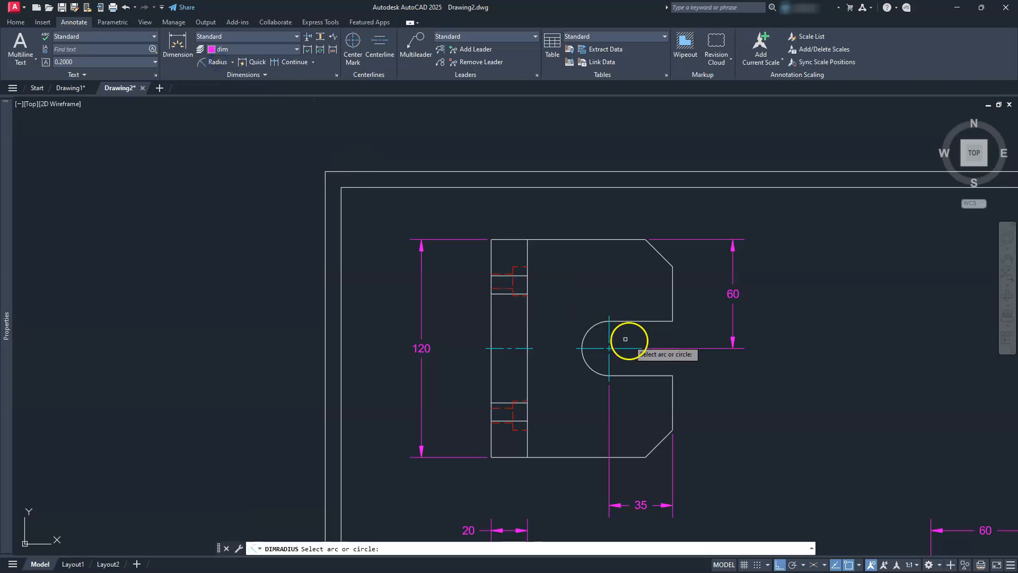
pyautogui.click(591, 326)
pyautogui.click(554, 218)
pyautogui.press('Escape')
pyautogui.press('Escape')
pyautogui.press('Escape')
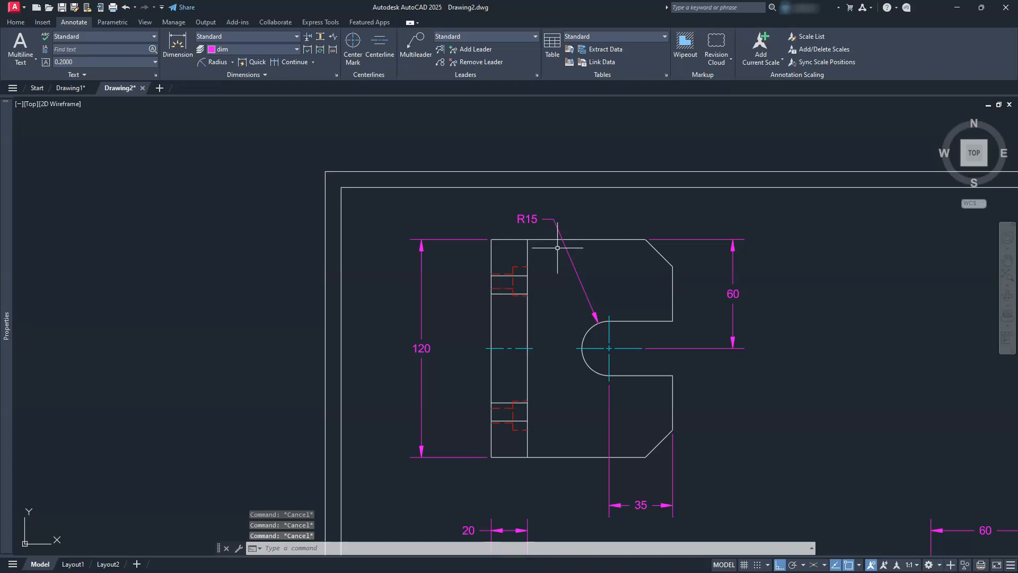
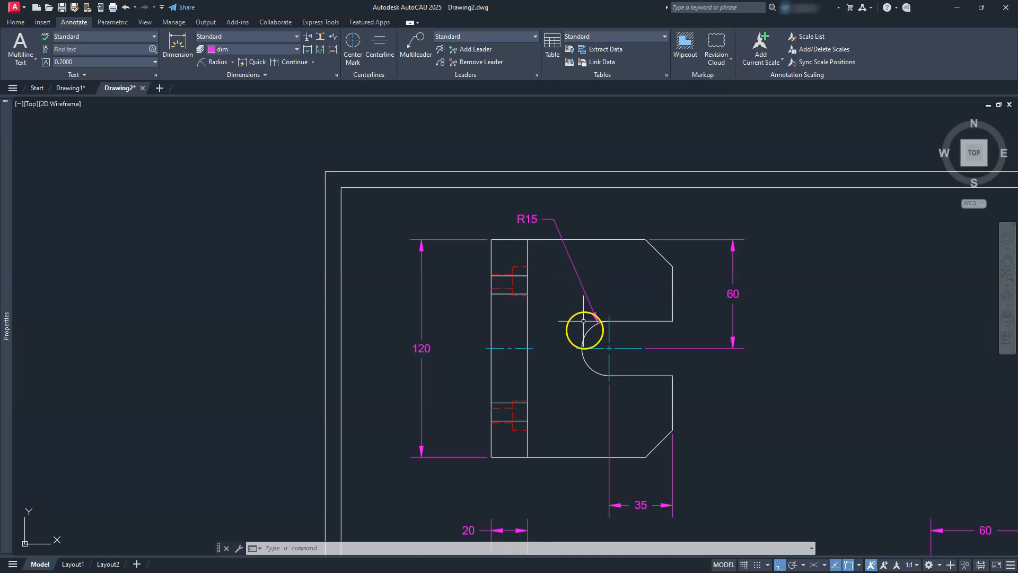
# - Configure the quick leader settings so multi-line text on the left side attaches at the middle of the top line, keeping MText annotation
pyautogui.scroll(-2, 589, 366)
pyautogui.moveTo(639, 472); pyautogui.dragTo(615, 383, button='middle')
pyautogui.scroll(2, 646, 442)
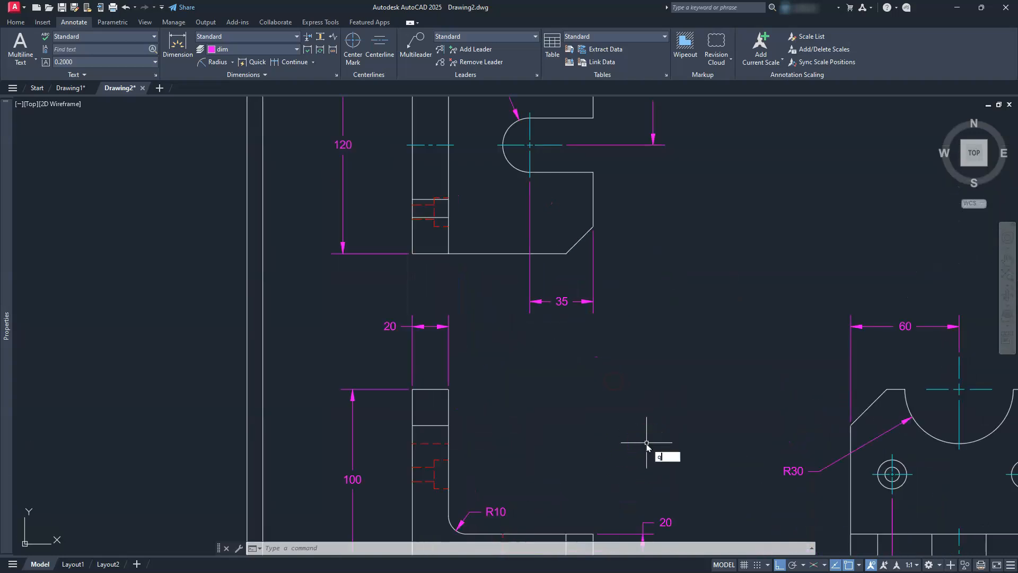
pyautogui.write('l')
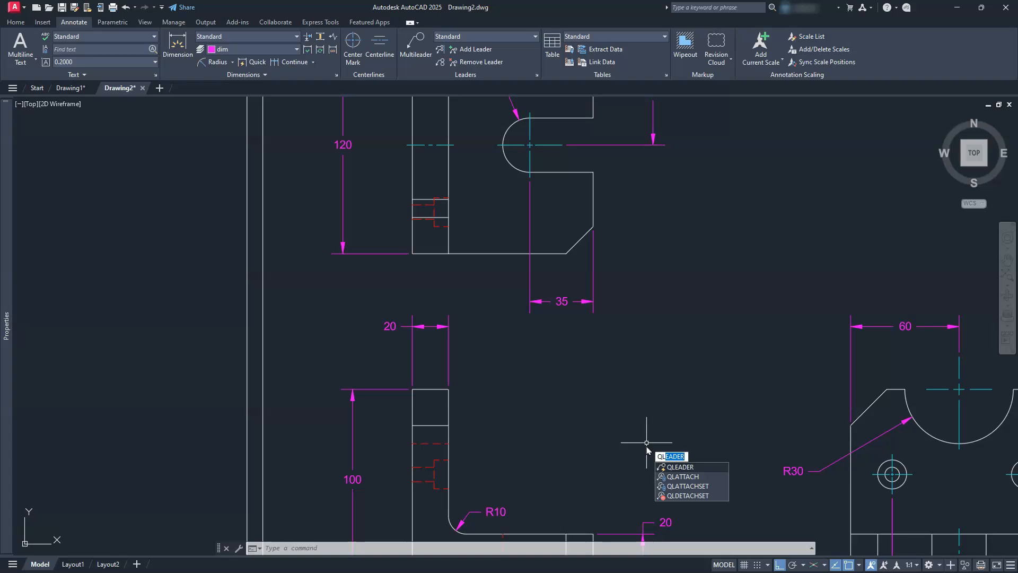
pyautogui.press('Return')
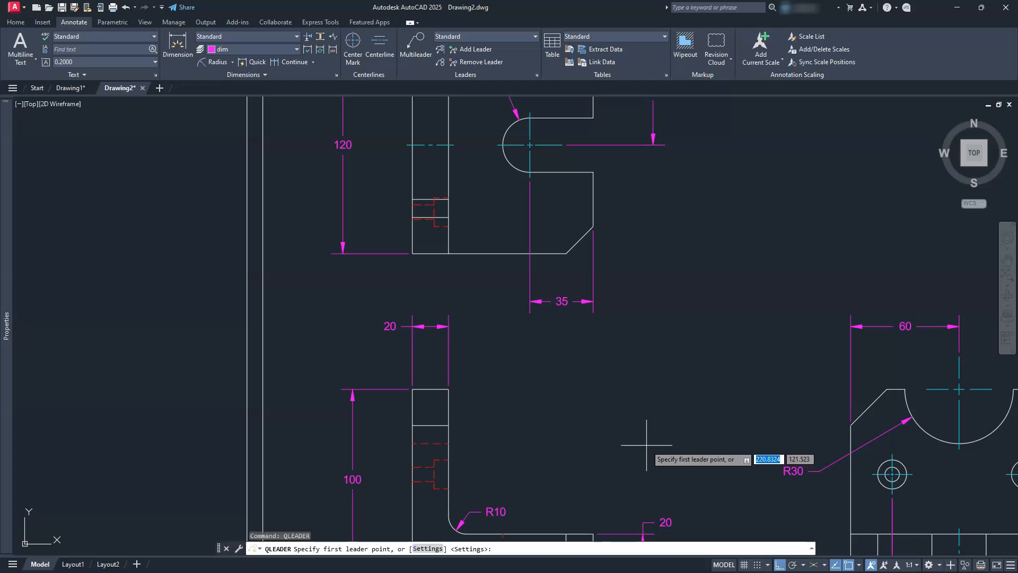
pyautogui.click(430, 548)
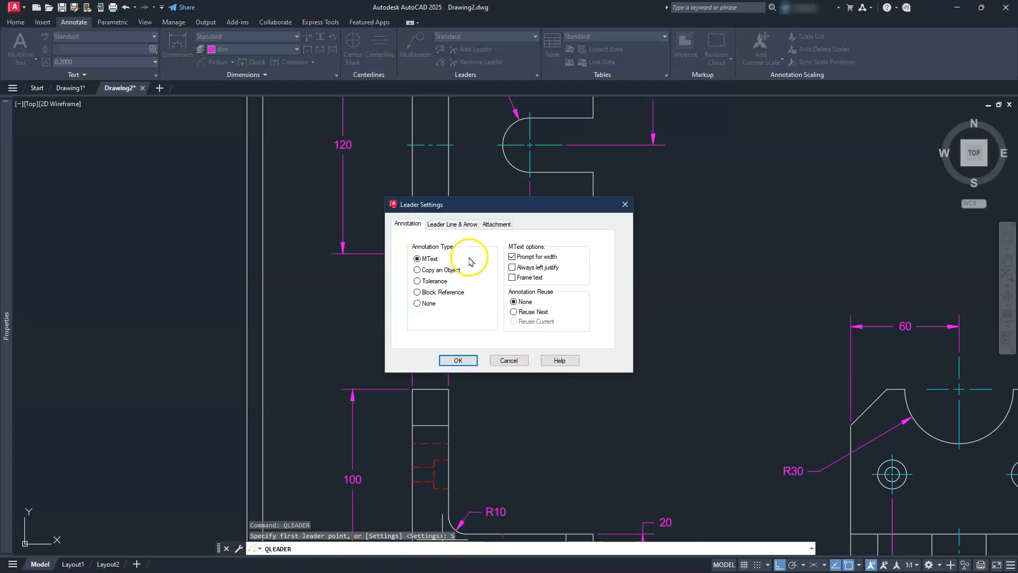
pyautogui.click(492, 225)
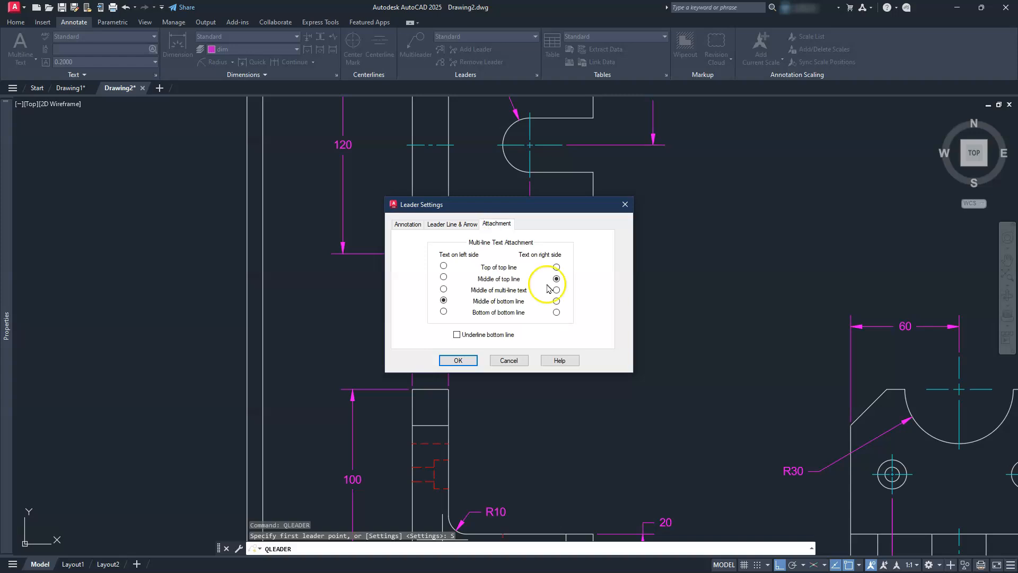
pyautogui.click(443, 278)
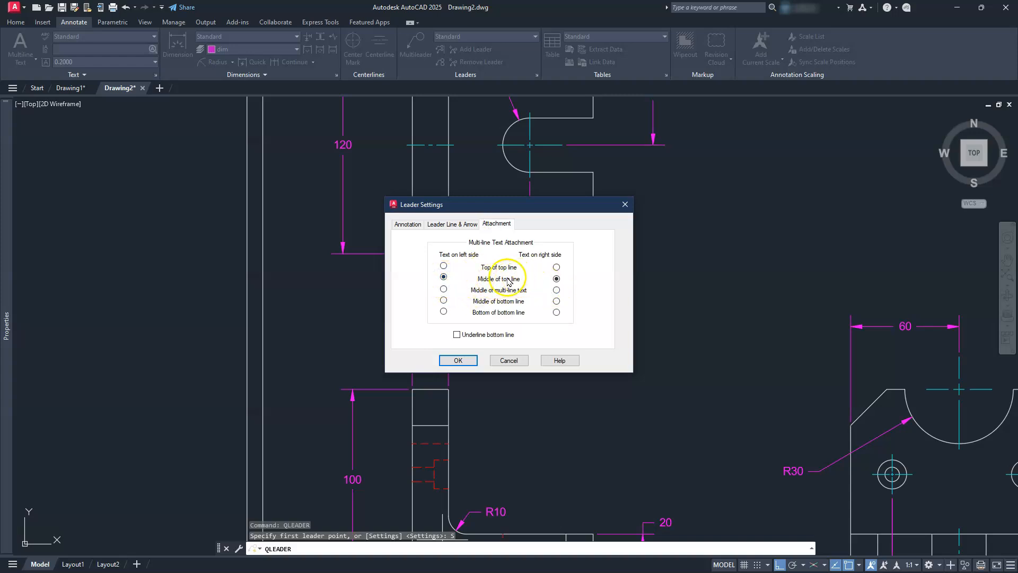
pyautogui.click(444, 225)
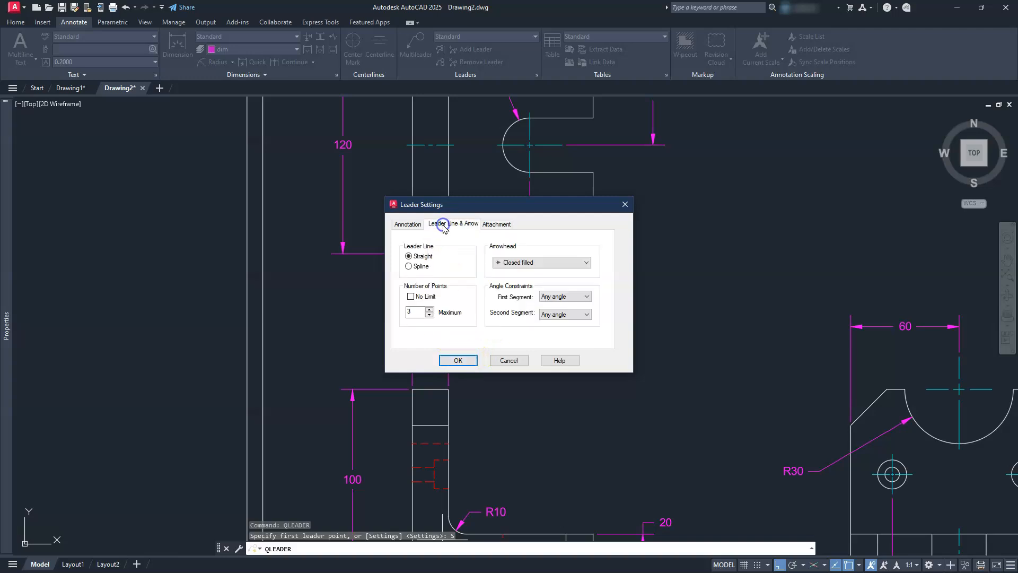
pyautogui.click(407, 225)
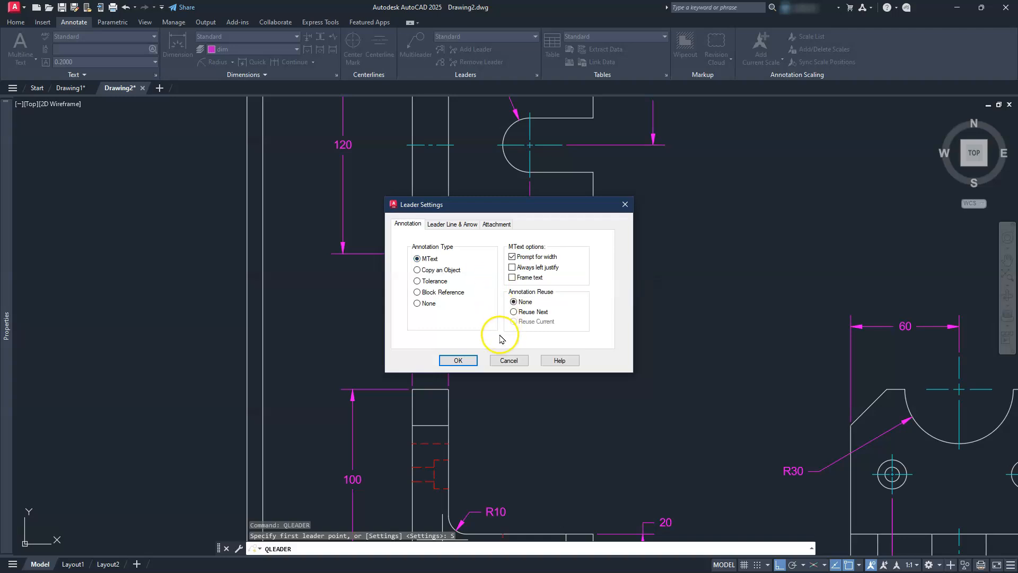
pyautogui.click(459, 360)
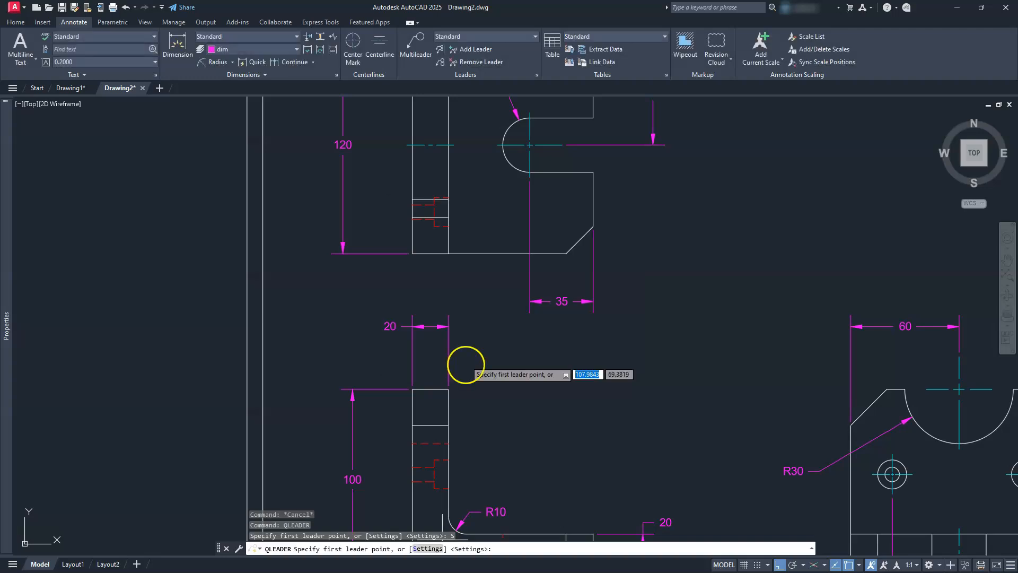
# - With ortho off, place a quick leader from the midpoint of the top view's lower-right chamfer, angled down and outward, and define its text width
pyautogui.moveTo(554, 496); pyautogui.dragTo(565, 461, button='middle')
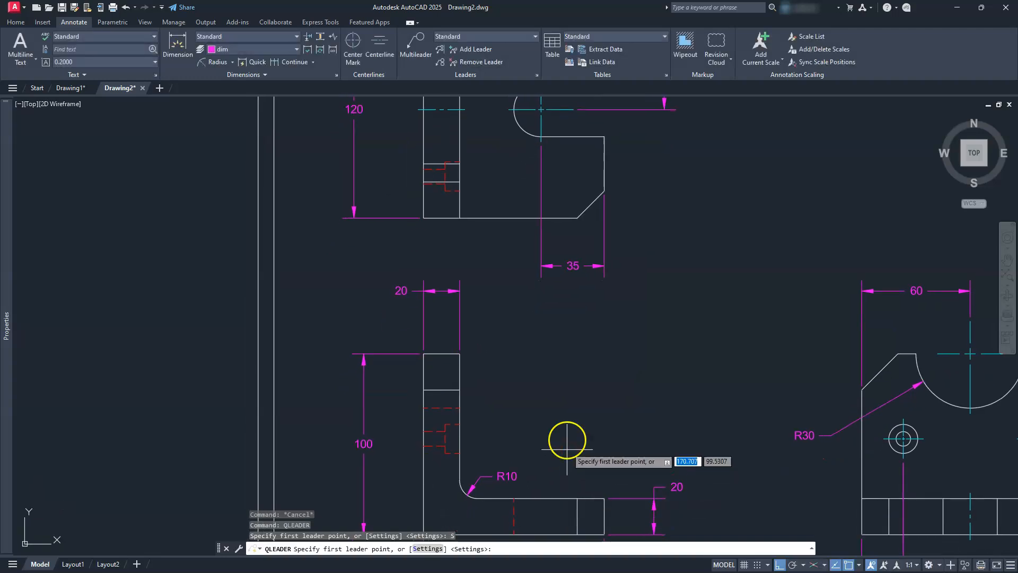
pyautogui.moveTo(582, 360); pyautogui.dragTo(480, 518, button='middle')
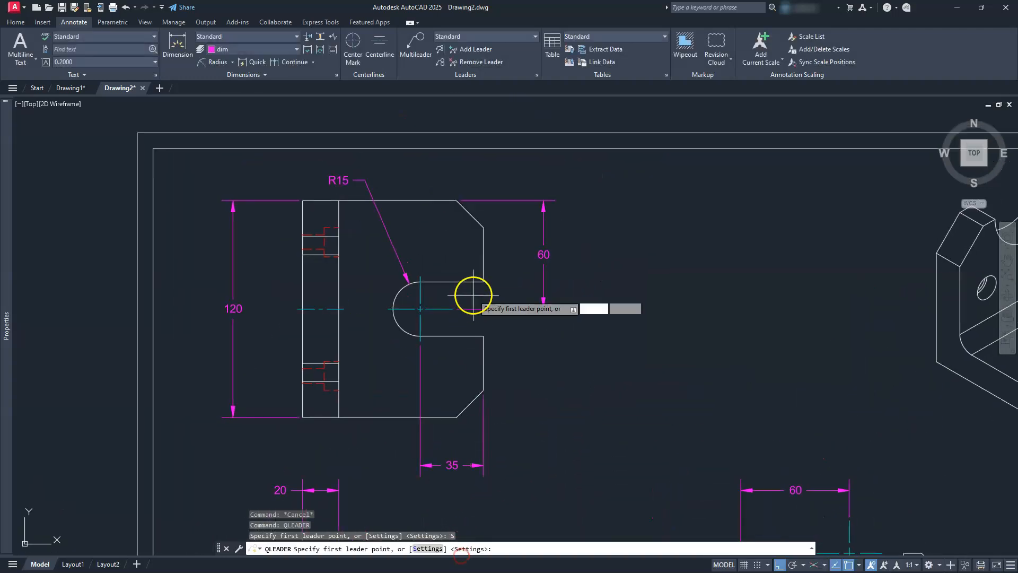
pyautogui.scroll(4, 503, 384)
pyautogui.moveTo(503, 384); pyautogui.dragTo(488, 334, button='middle')
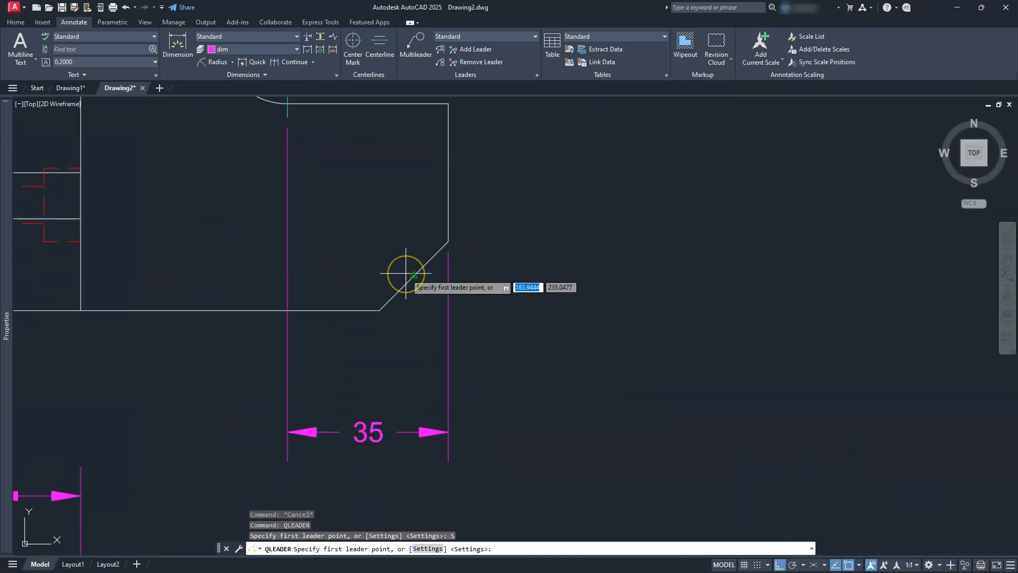
pyautogui.write('ql')
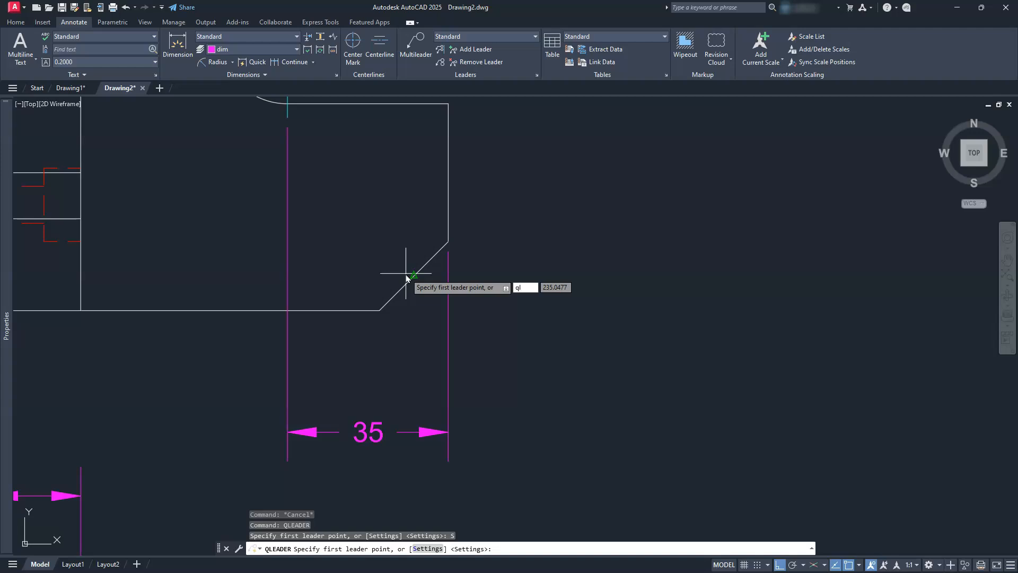
pyautogui.press('Return')
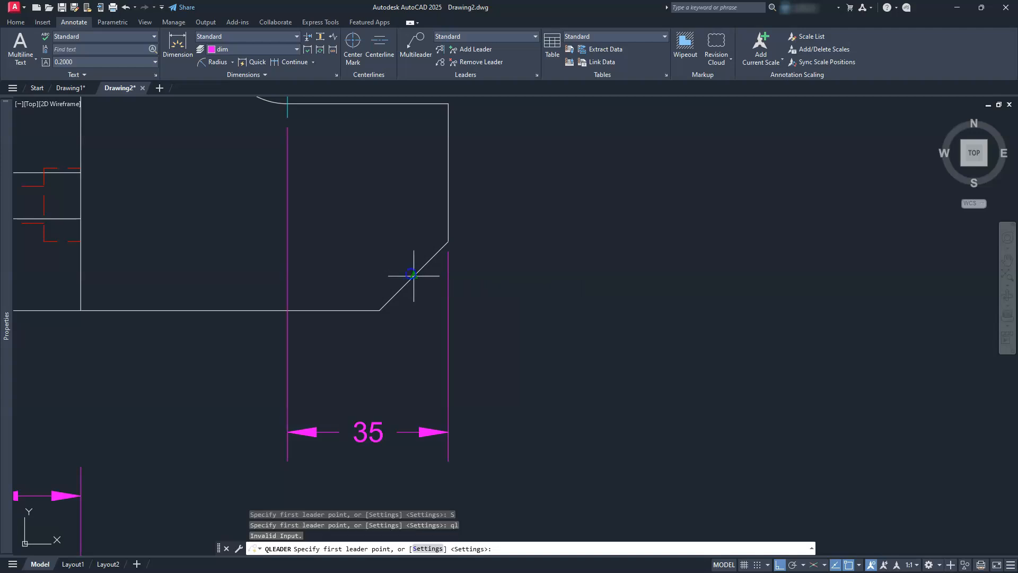
pyautogui.click(412, 274)
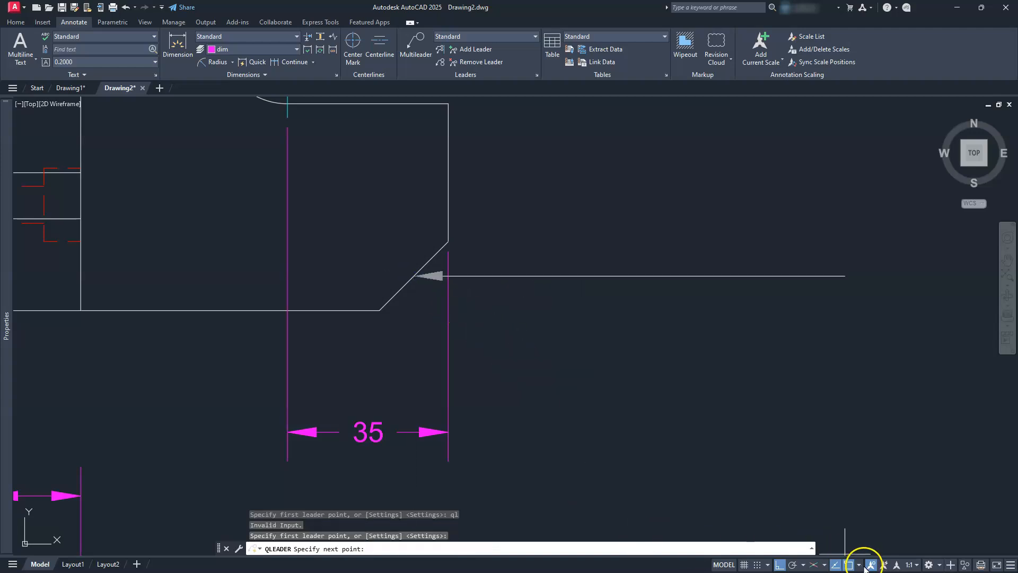
pyautogui.click(780, 564)
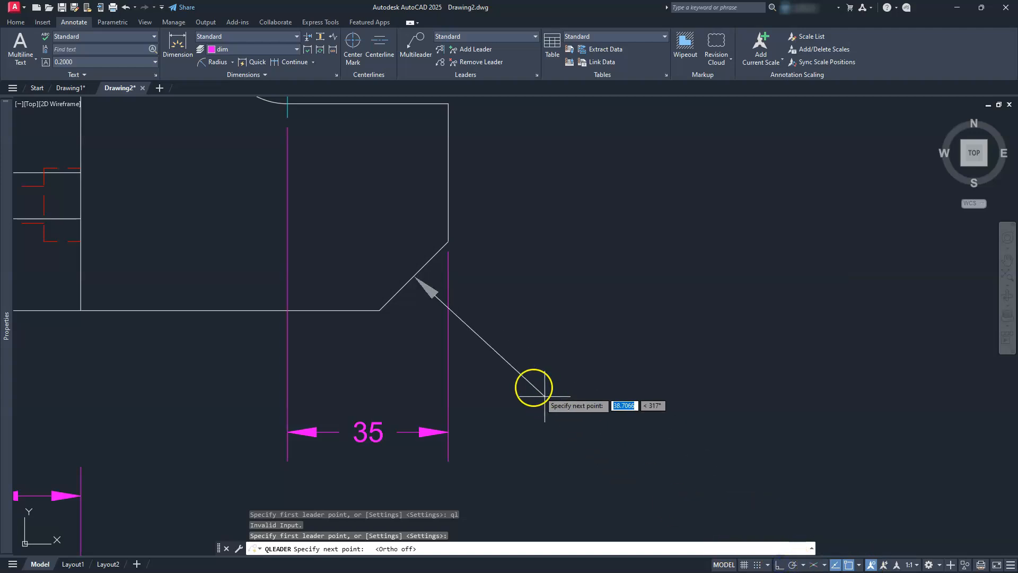
pyautogui.click(499, 369)
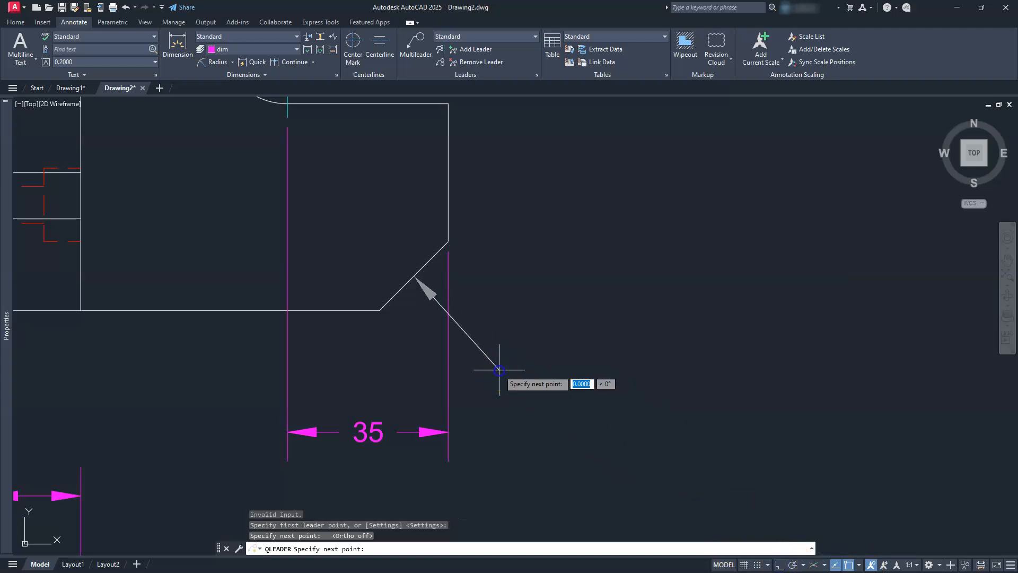
pyautogui.click(519, 307)
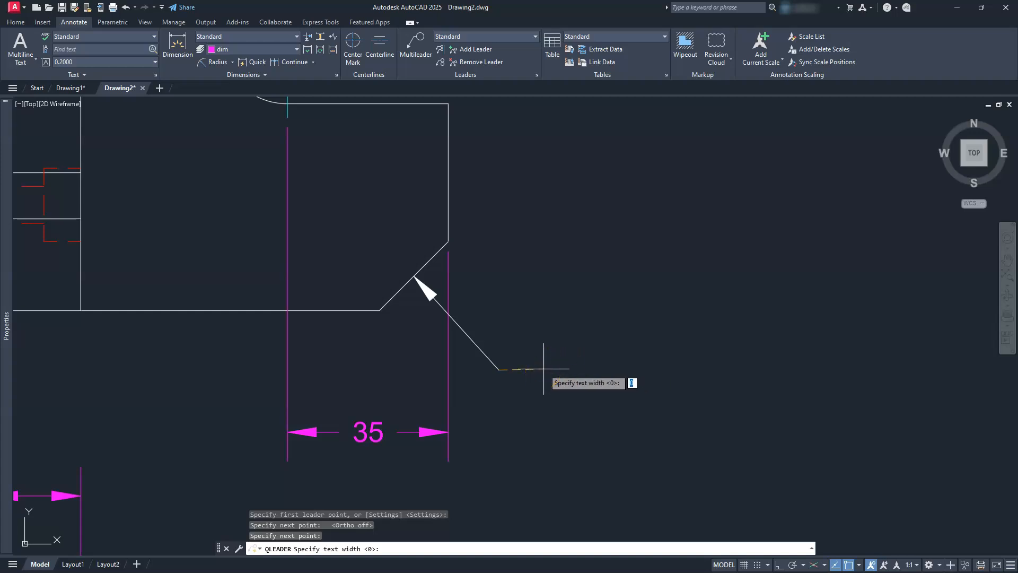
pyautogui.click(635, 369)
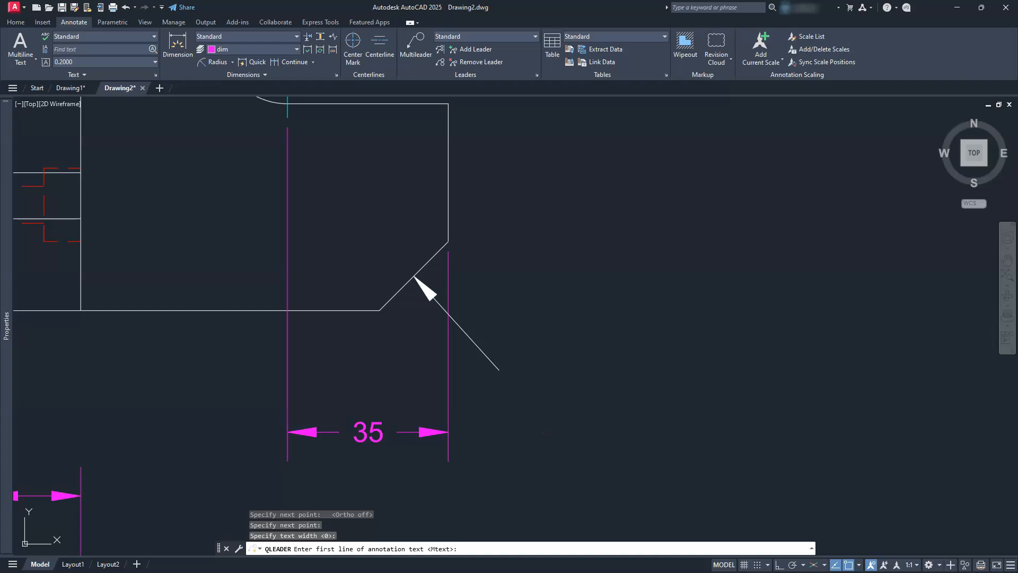
# - Enter the chamfer leader's annotation on two lines, "15 x 45°" with the degree symbol and "2 PLCS"
pyautogui.press('Return')
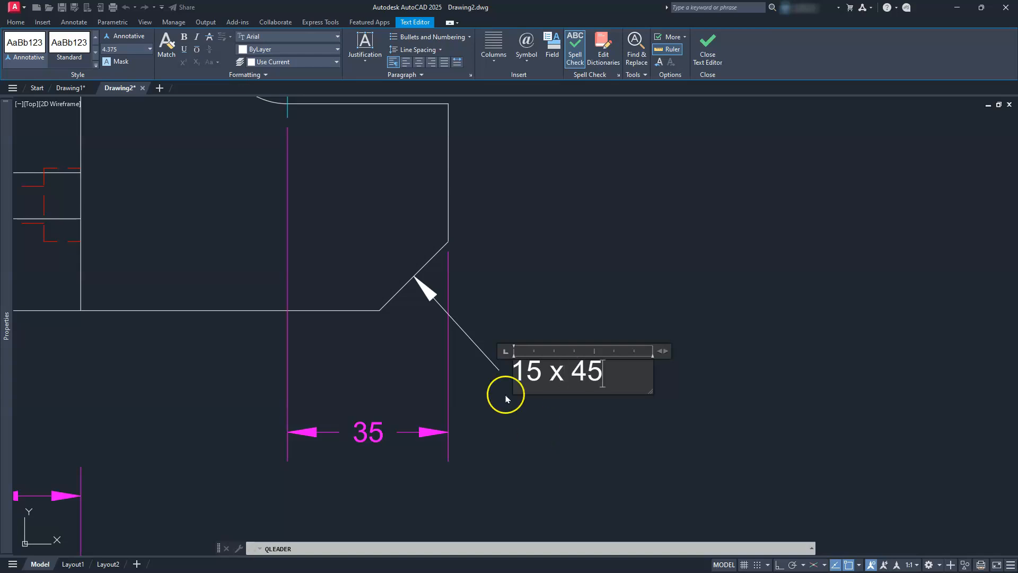
pyautogui.click(526, 62)
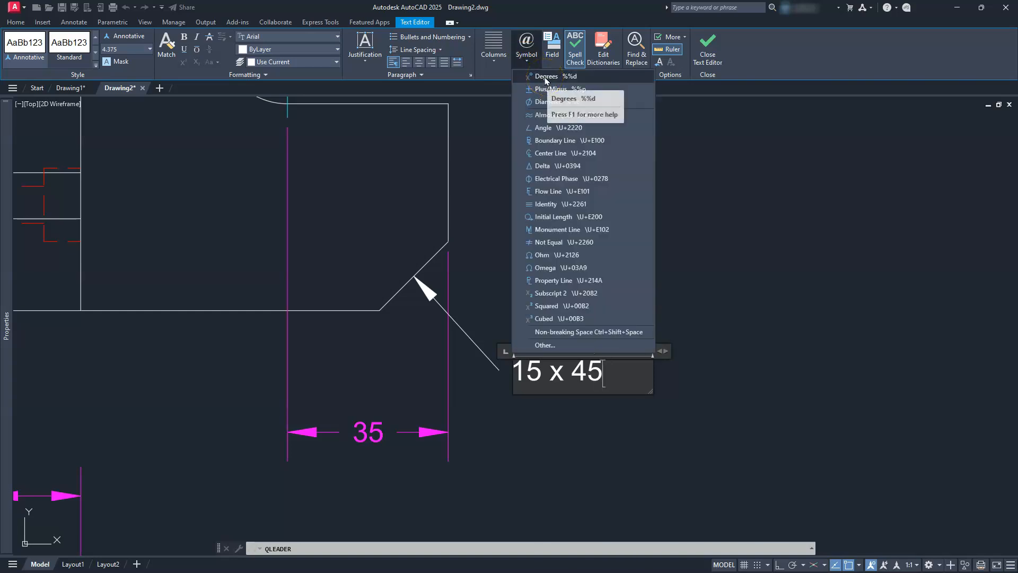
pyautogui.click(546, 76)
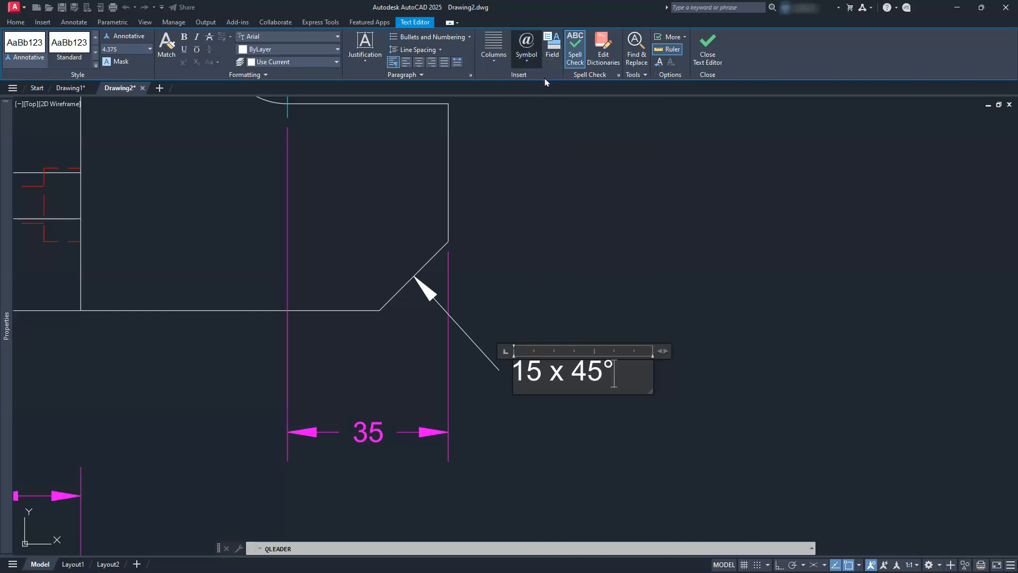
pyautogui.click(527, 56)
pyautogui.click(640, 382)
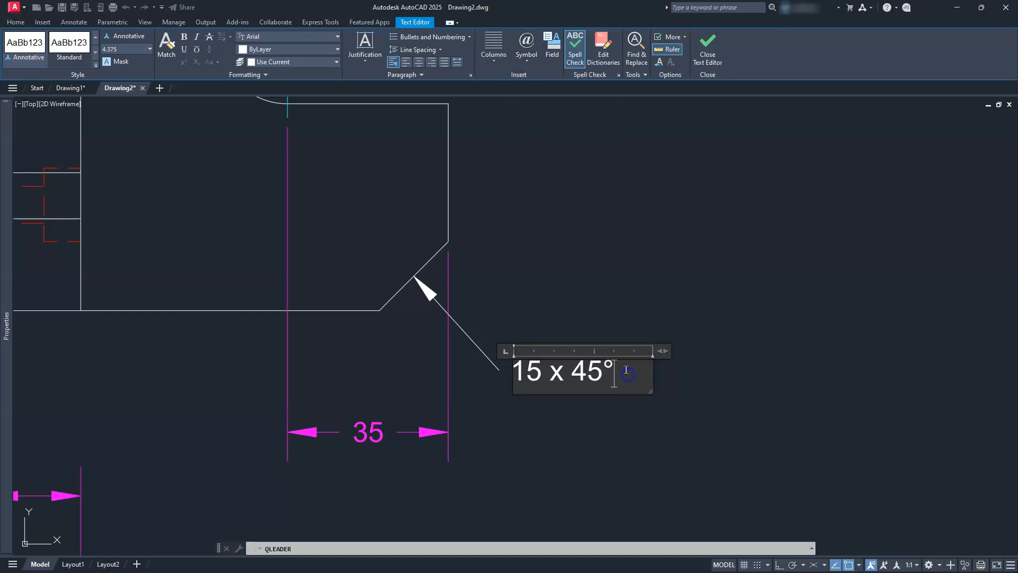
pyautogui.press('Return')
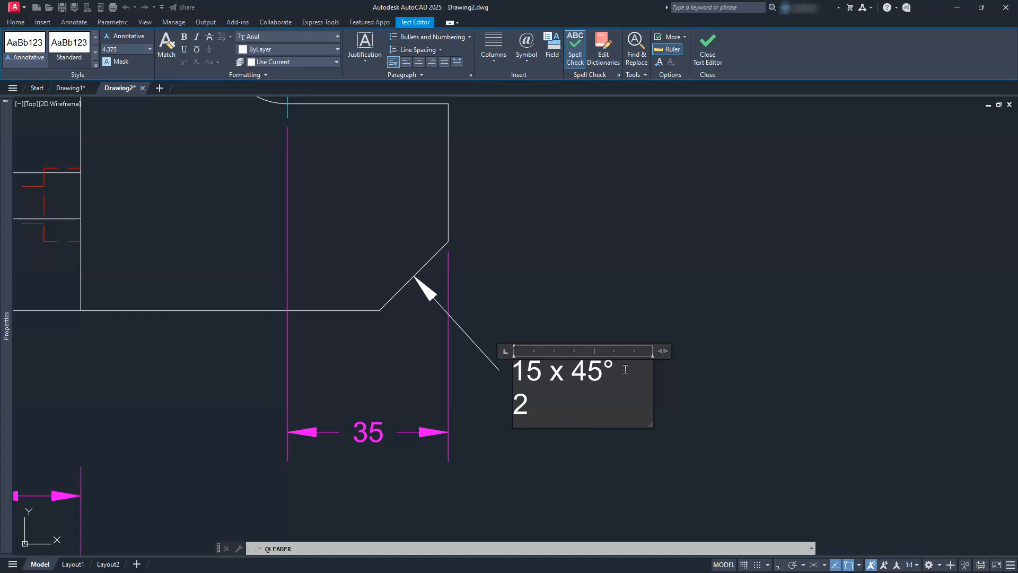
pyautogui.write('2 PLCS')
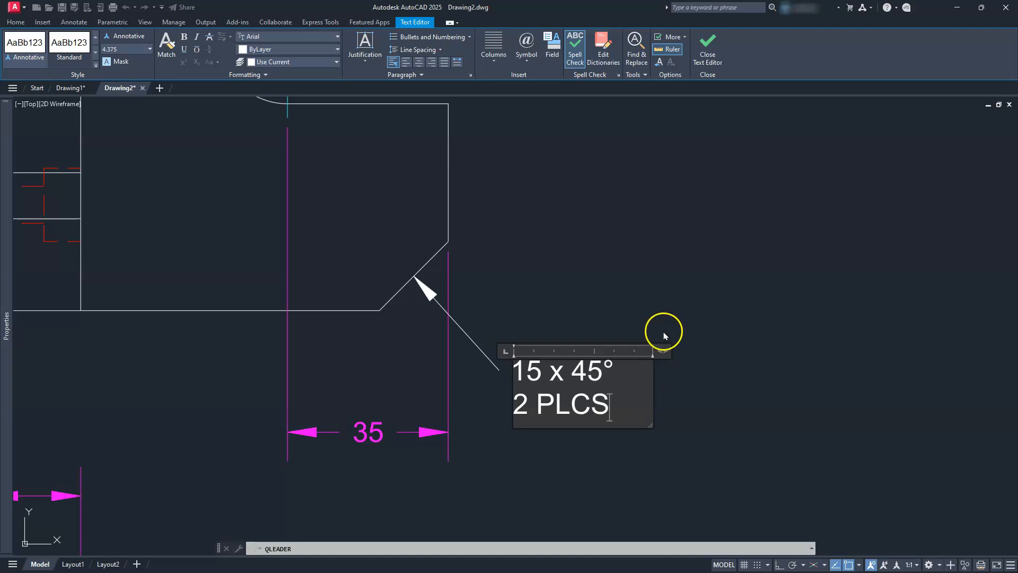
pyautogui.click(707, 47)
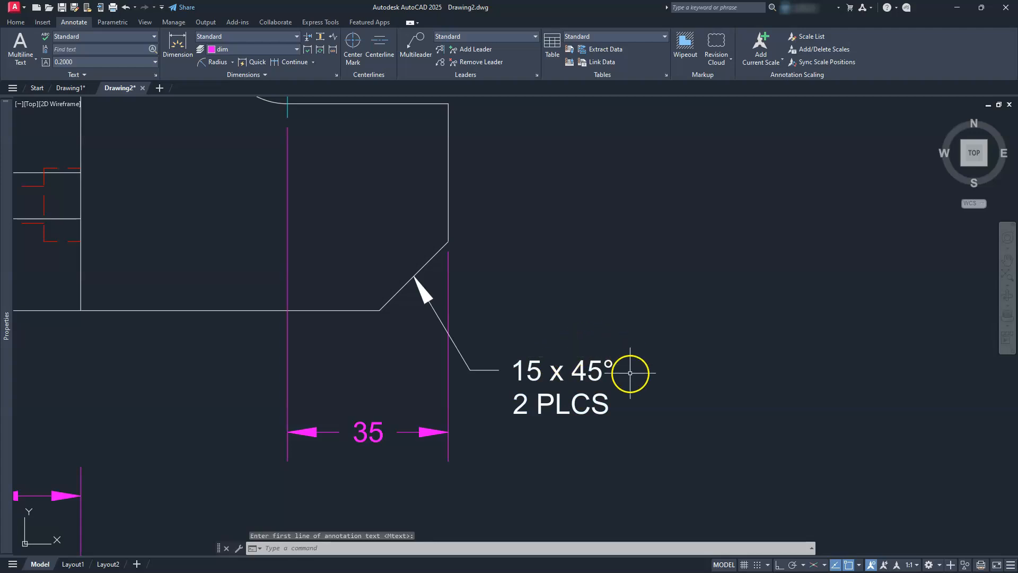
# - Move the chamfer leader and its "15 x 45° 2 PLCS" text to the dim layer
pyautogui.click(612, 339)
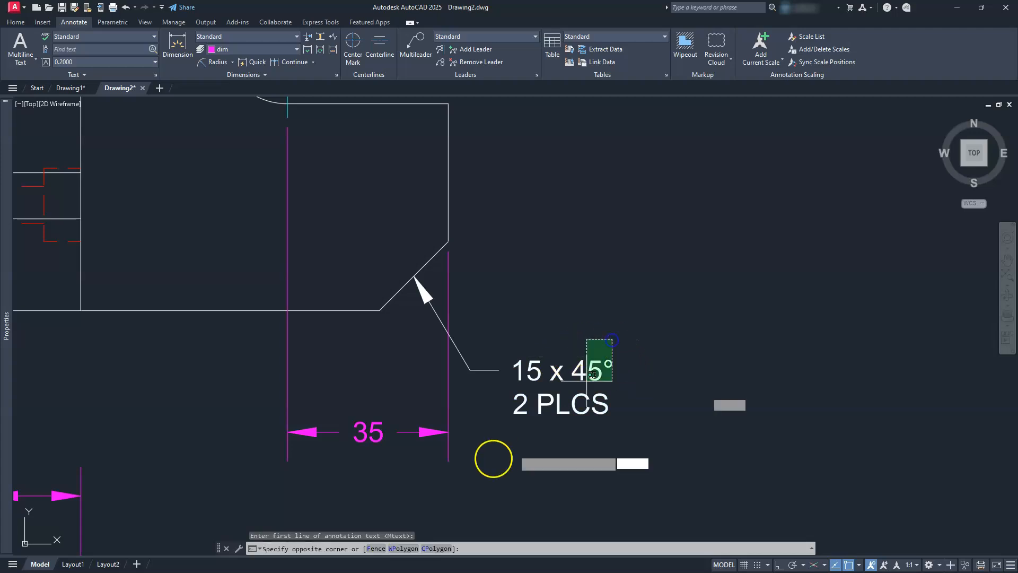
pyautogui.click(465, 448)
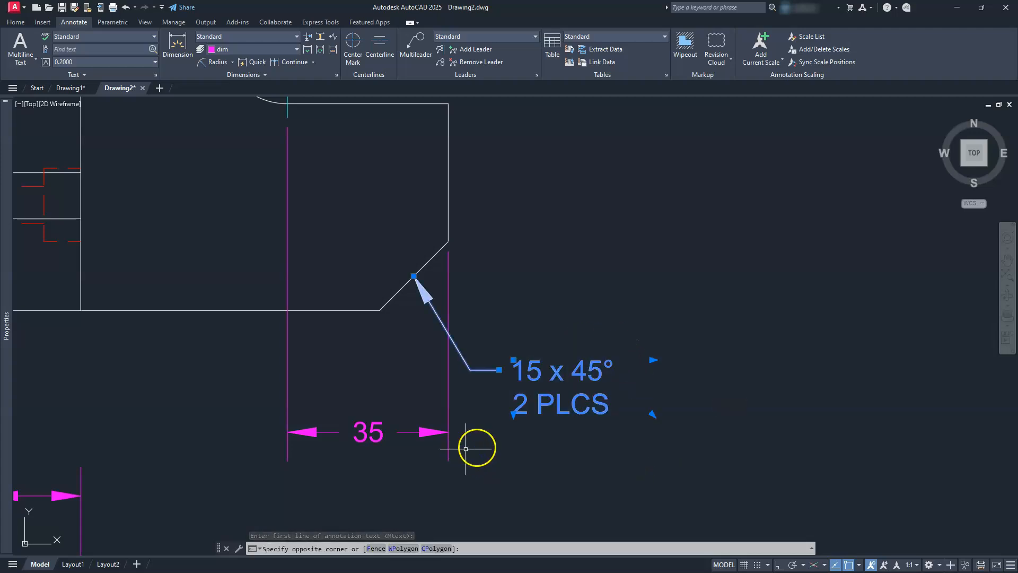
pyautogui.click(17, 22)
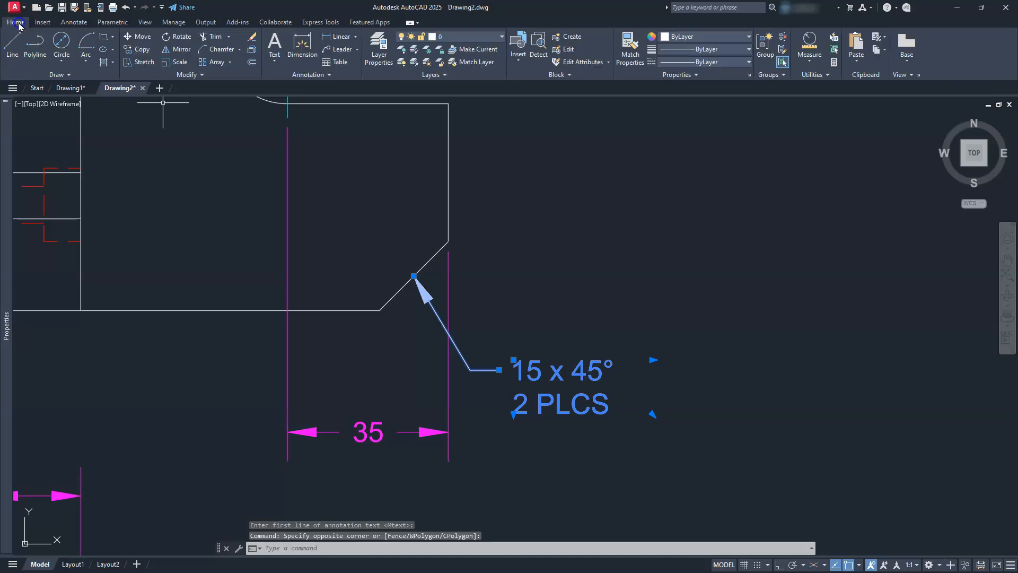
pyautogui.click(486, 40)
pyautogui.click(453, 77)
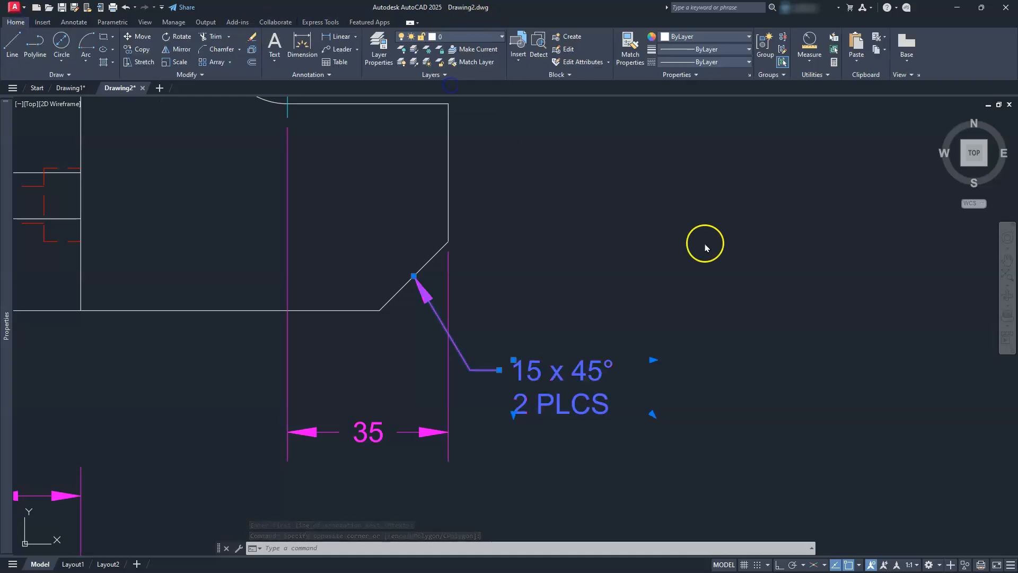
pyautogui.press('Escape')
pyautogui.press('Escape')
# - Place a quick leader from the midpoint of the upper-left chamfer in the R30 cutout view, angled up and outward, accepting the default text width
pyautogui.scroll(-2, 761, 317)
pyautogui.scroll(-2, 761, 317)
pyautogui.moveTo(788, 355); pyautogui.dragTo(547, 225, button='middle')
pyautogui.scroll(2, 613, 370)
pyautogui.moveTo(565, 283); pyautogui.dragTo(579, 311, button='middle')
pyautogui.write('ql')
pyautogui.press('Return')
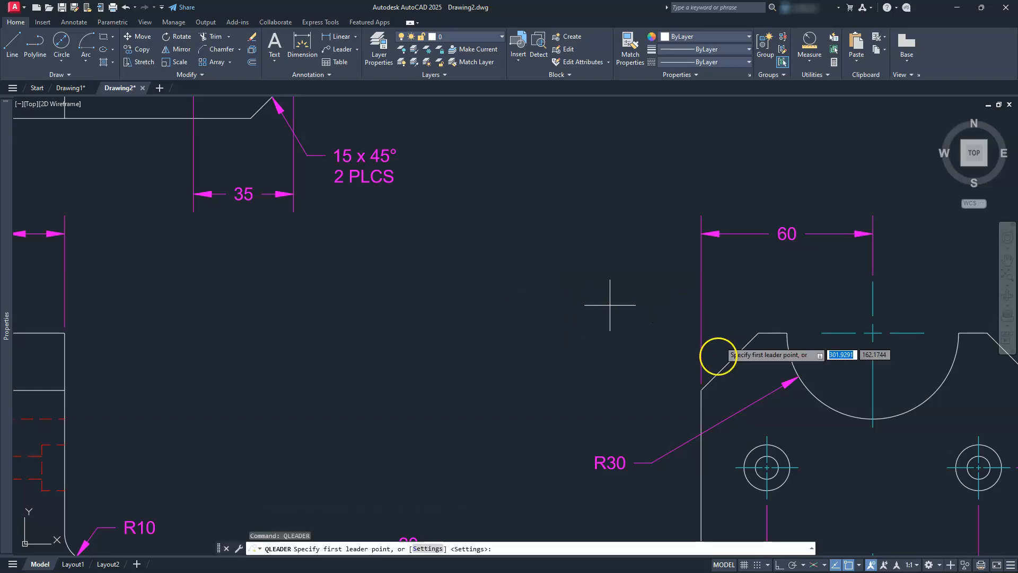
pyautogui.click(717, 365)
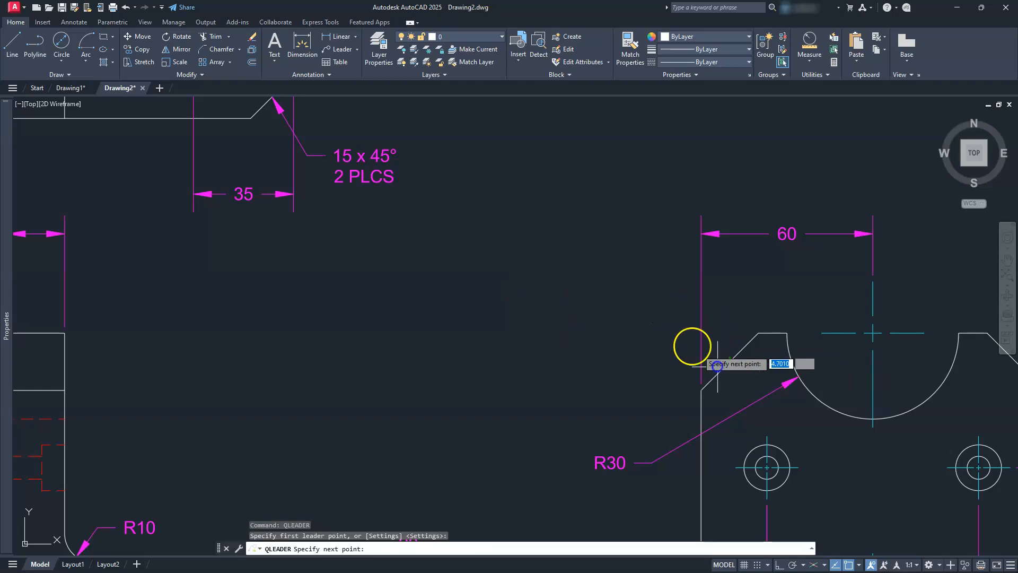
pyautogui.click(647, 309)
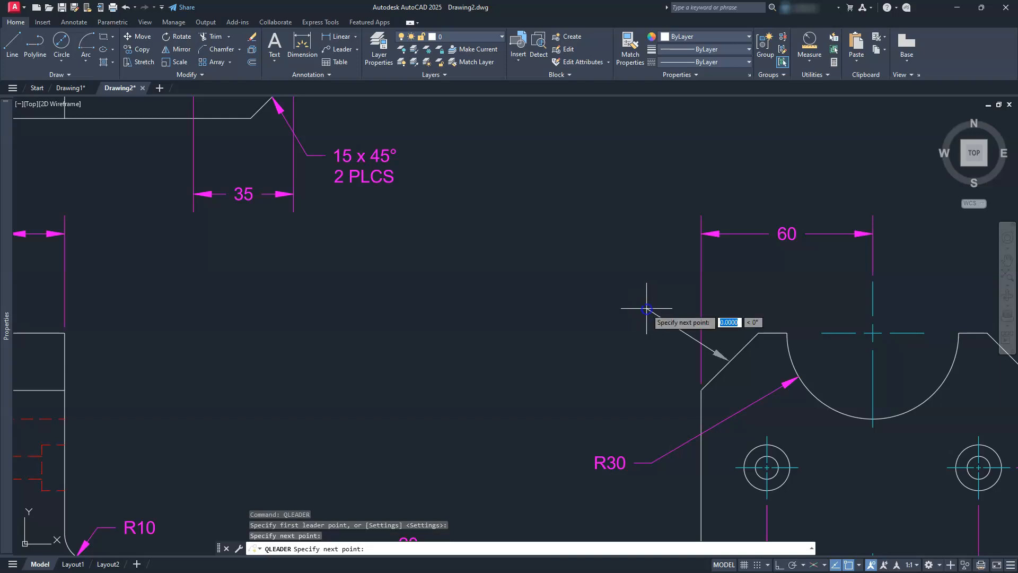
pyautogui.click(608, 271)
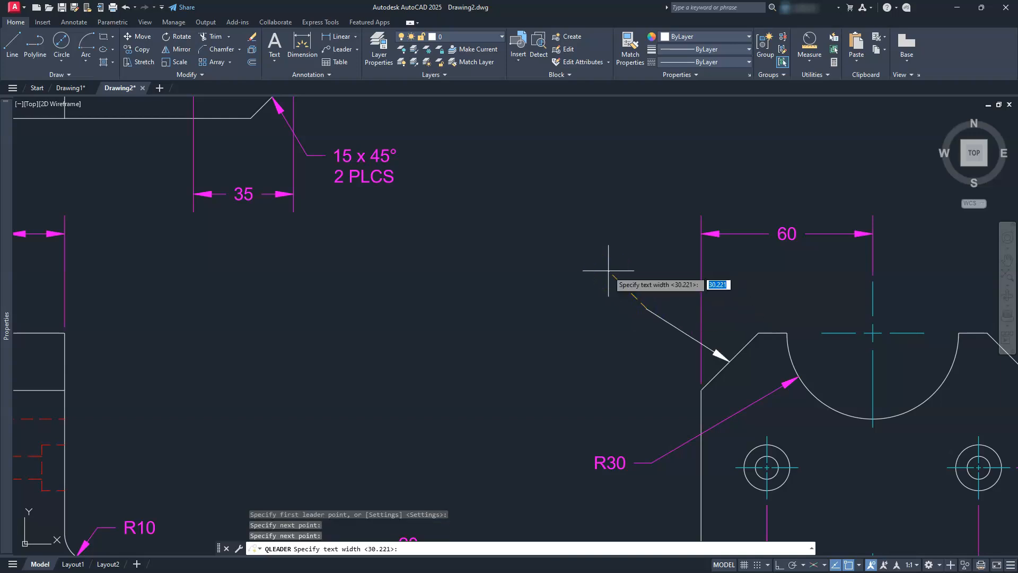
pyautogui.press('Return')
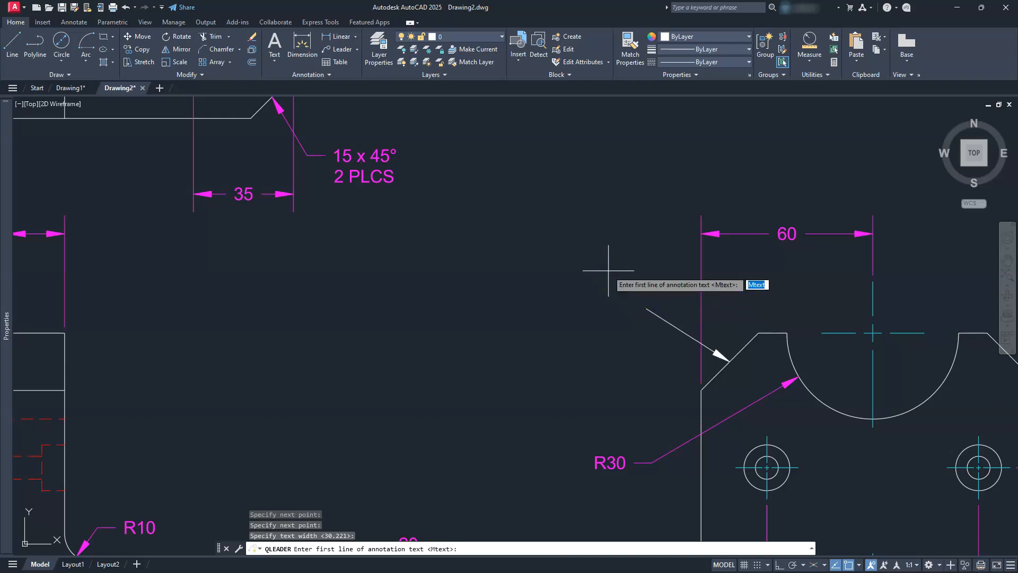
pyautogui.press('Return')
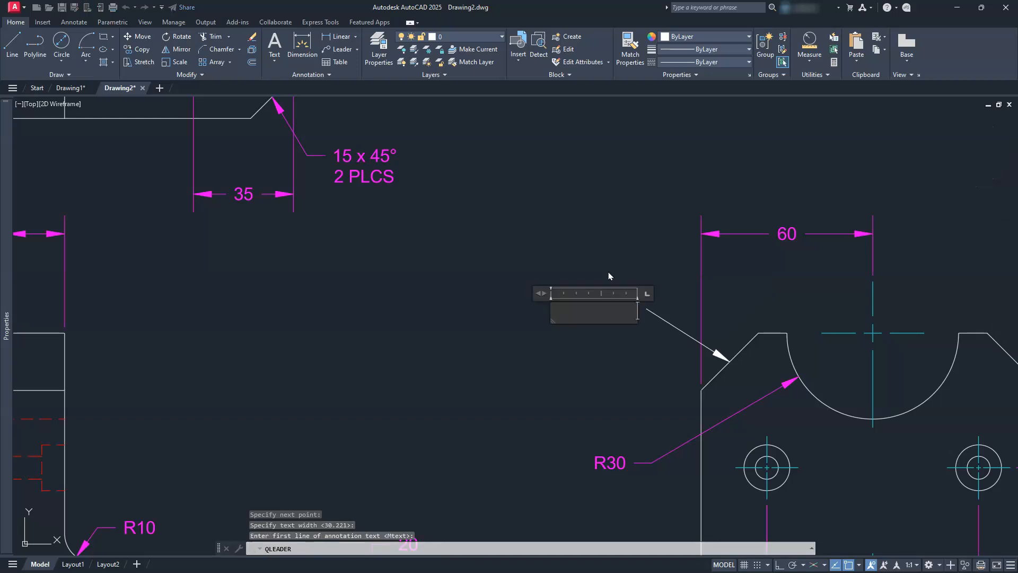
# - Enter the leader's annotation on two lines, "20 x 45°" with the degree symbol and "2 PLCS", and finish the text
pyautogui.write('20')
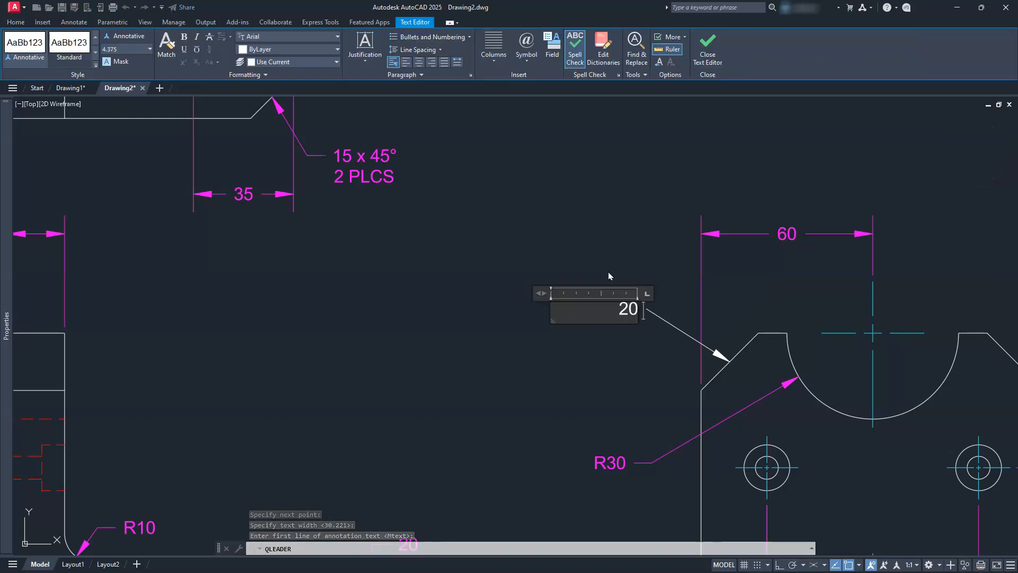
pyautogui.write(' x')
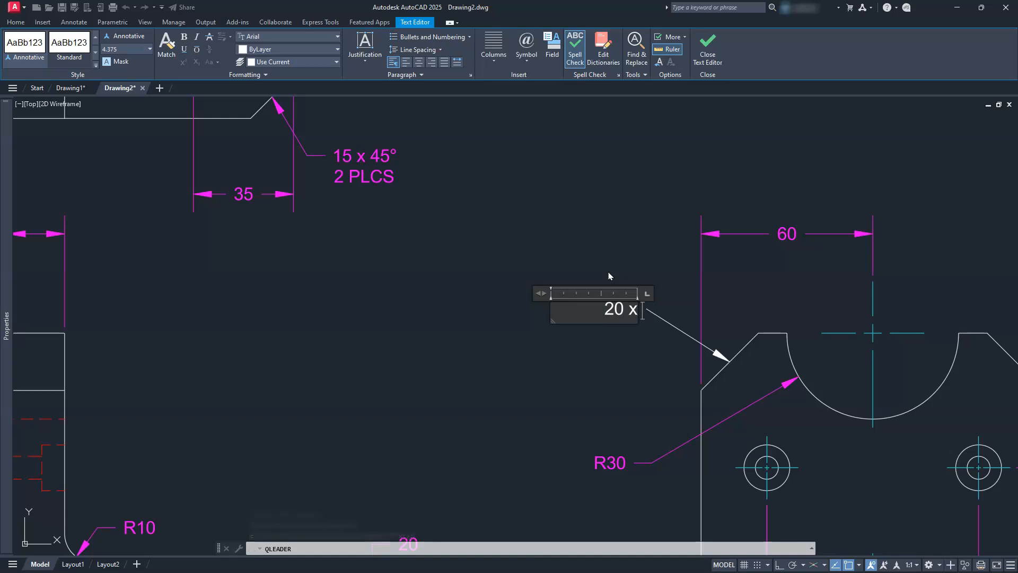
pyautogui.write(' 45')
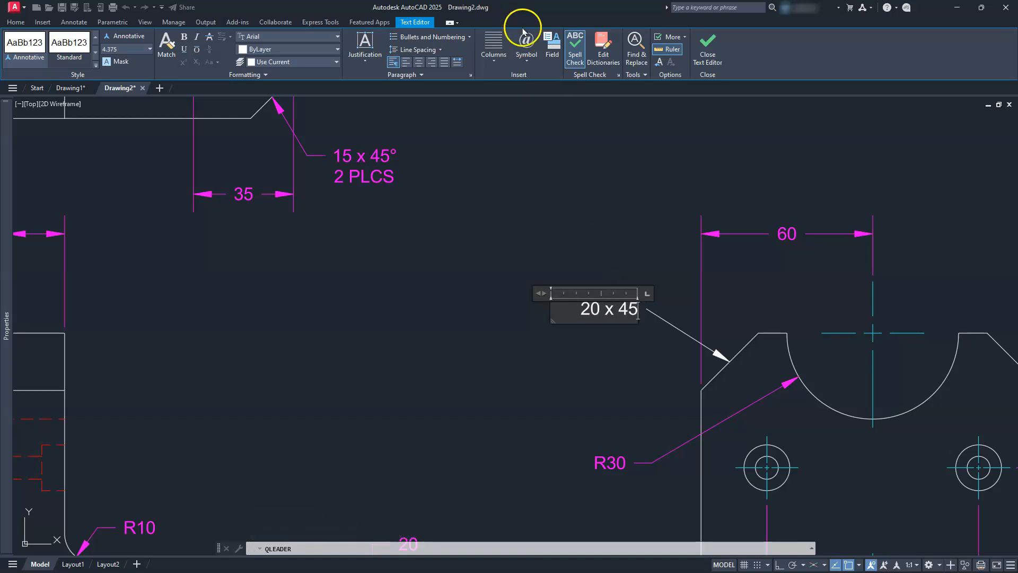
pyautogui.click(531, 62)
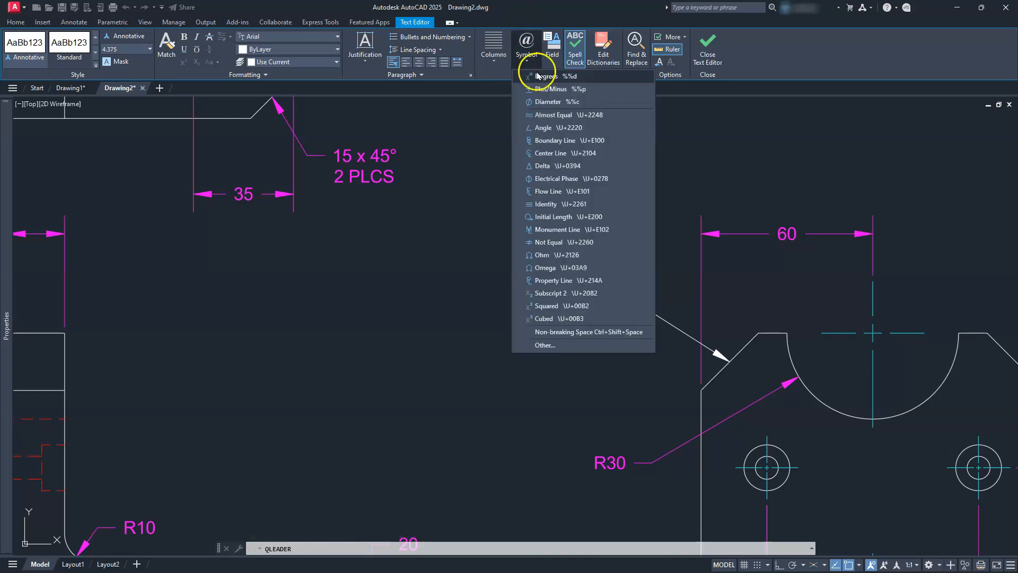
pyautogui.click(654, 384)
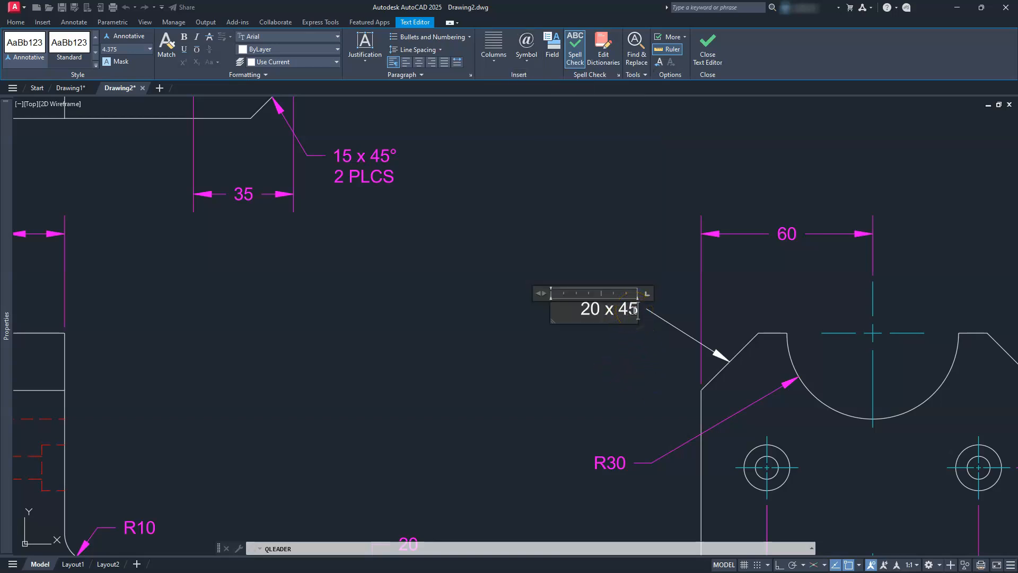
pyautogui.write('%%d')
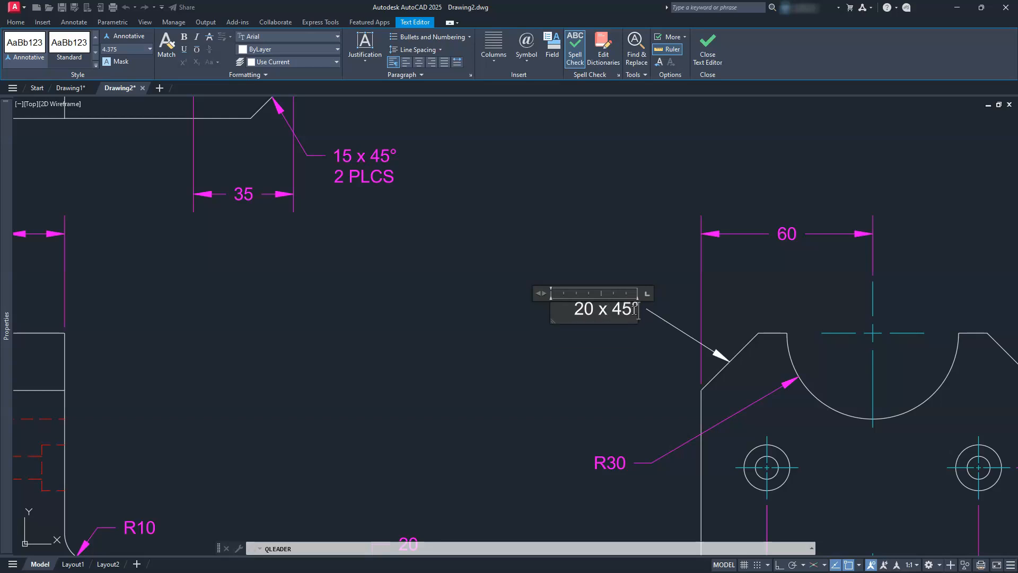
pyautogui.press('Return')
pyautogui.write('2 PLCS')
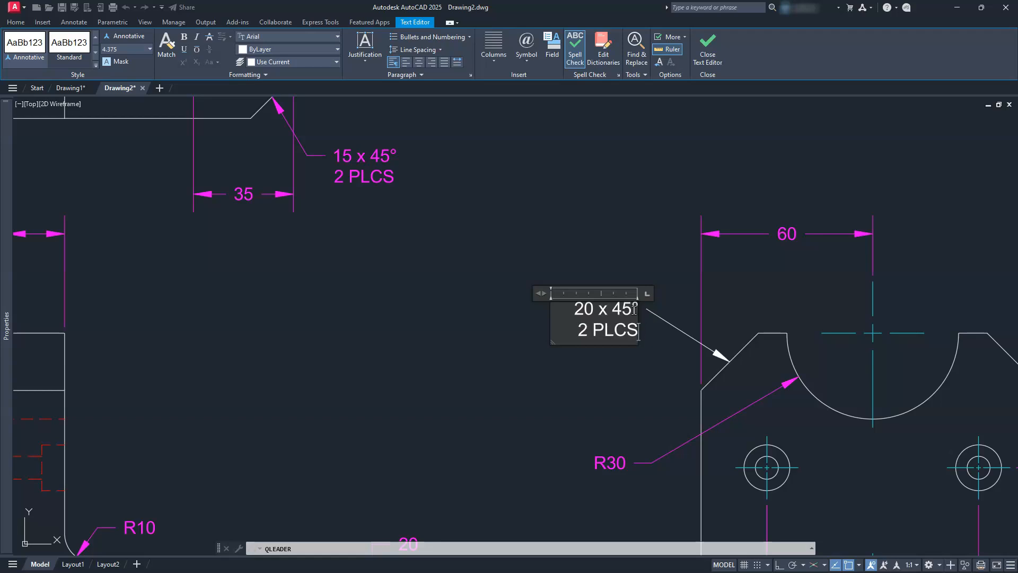
pyautogui.click(707, 50)
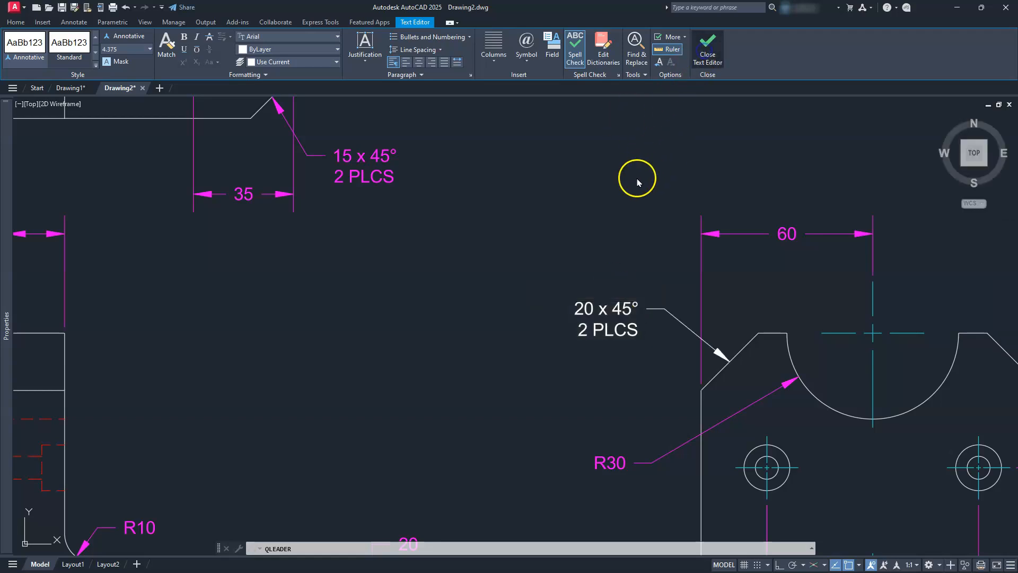
# - Add a diameter dimension to the outer circle of the right counterbored hole, with its text up and outside the view
pyautogui.moveTo(684, 265)
pyautogui.mouseDown(button='middle')
pyautogui.moveTo(549, 243)
pyautogui.moveTo(391, 239)
pyautogui.moveTo(377, 261)
pyautogui.mouseUp(button='middle')
pyautogui.moveTo(573, 409); pyautogui.dragTo(491, 362, button='middle')
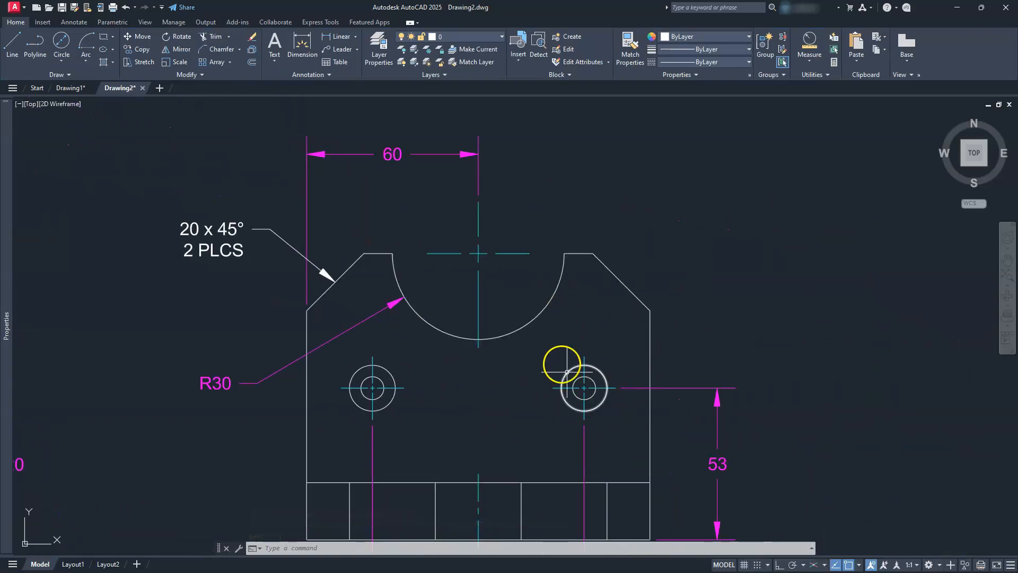
pyautogui.press('Escape')
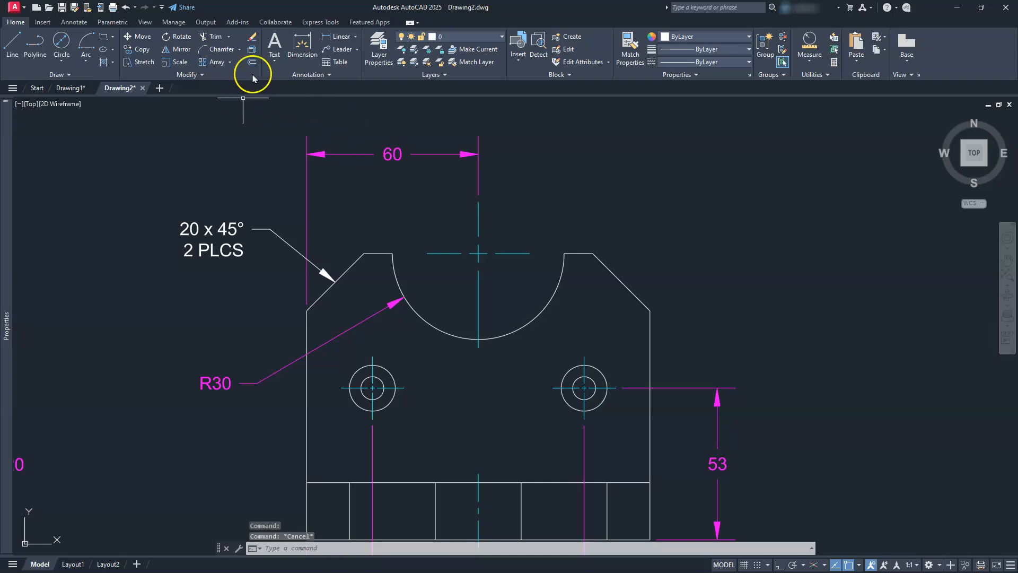
pyautogui.click(355, 37)
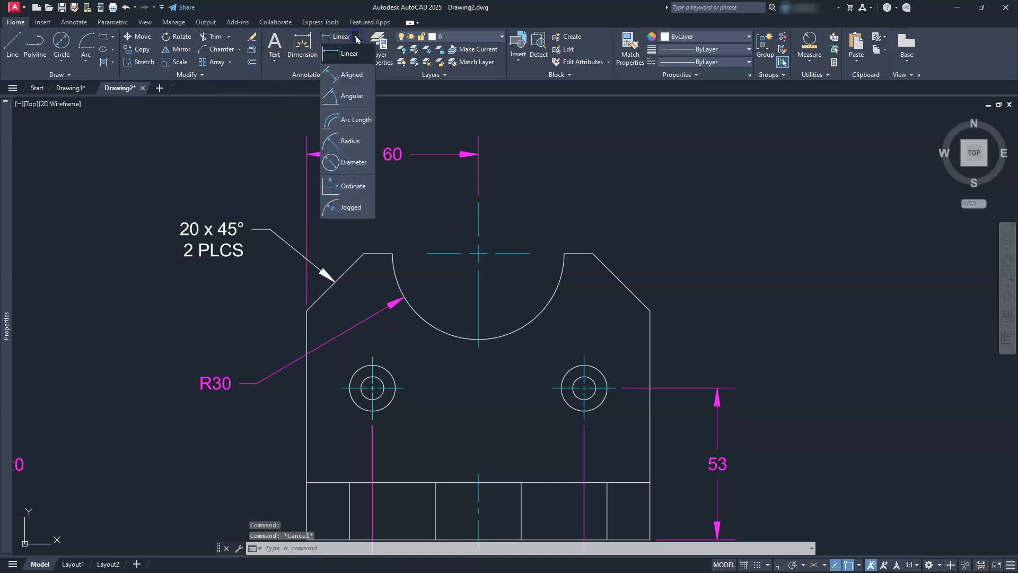
pyautogui.click(354, 162)
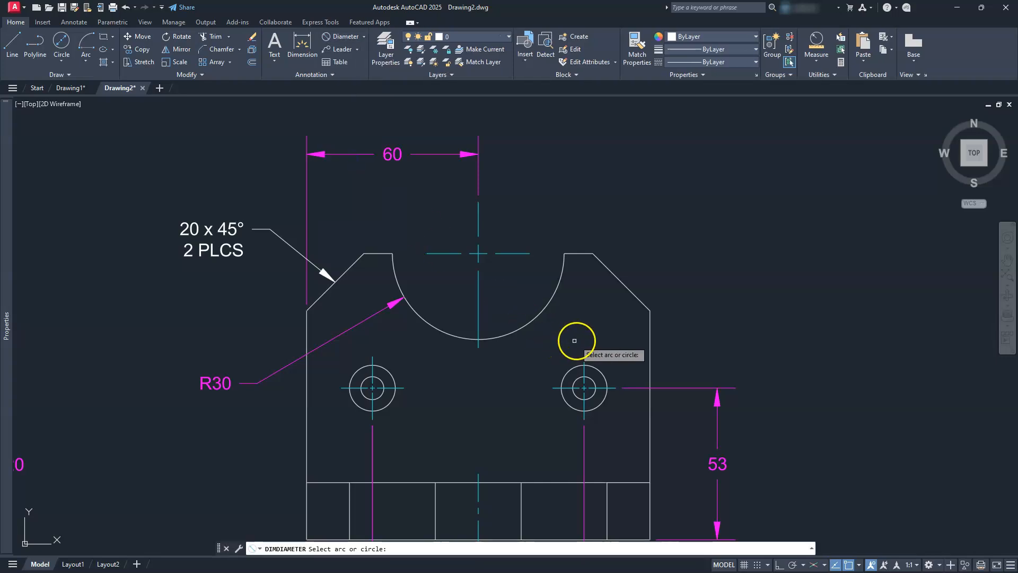
pyautogui.click(598, 372)
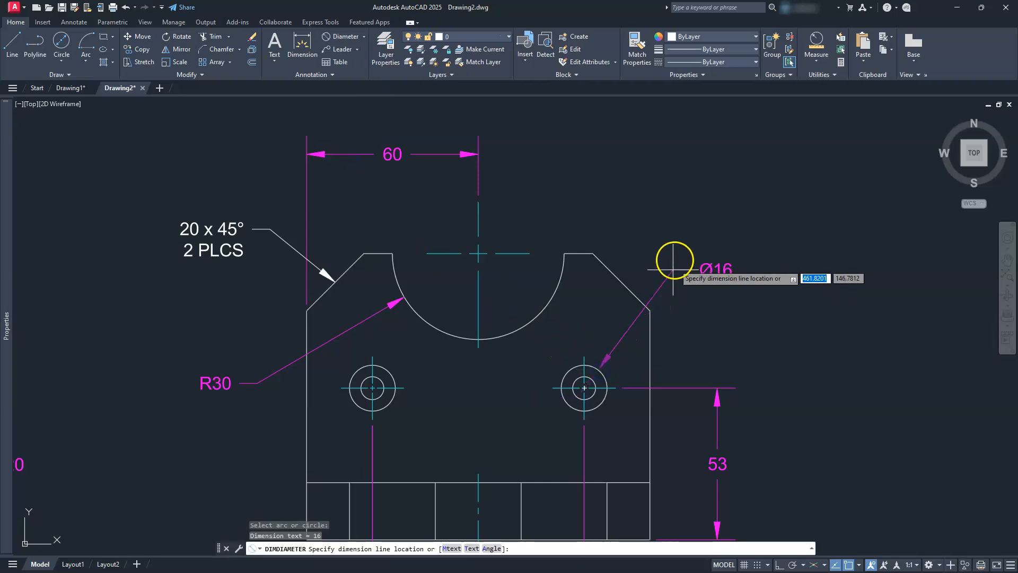
pyautogui.click(681, 222)
pyautogui.press('Escape')
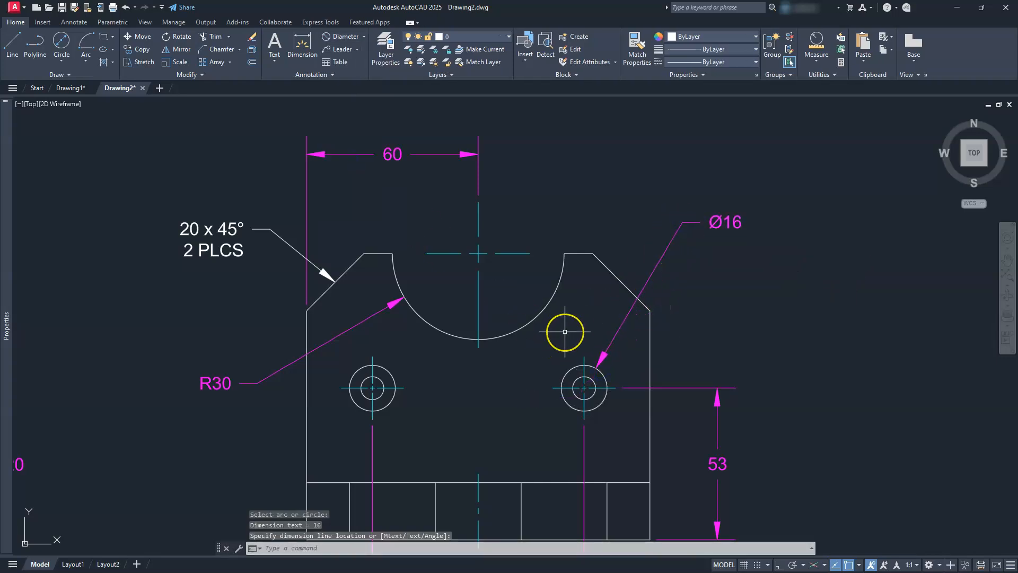
pyautogui.press('Escape')
pyautogui.press('Escape')
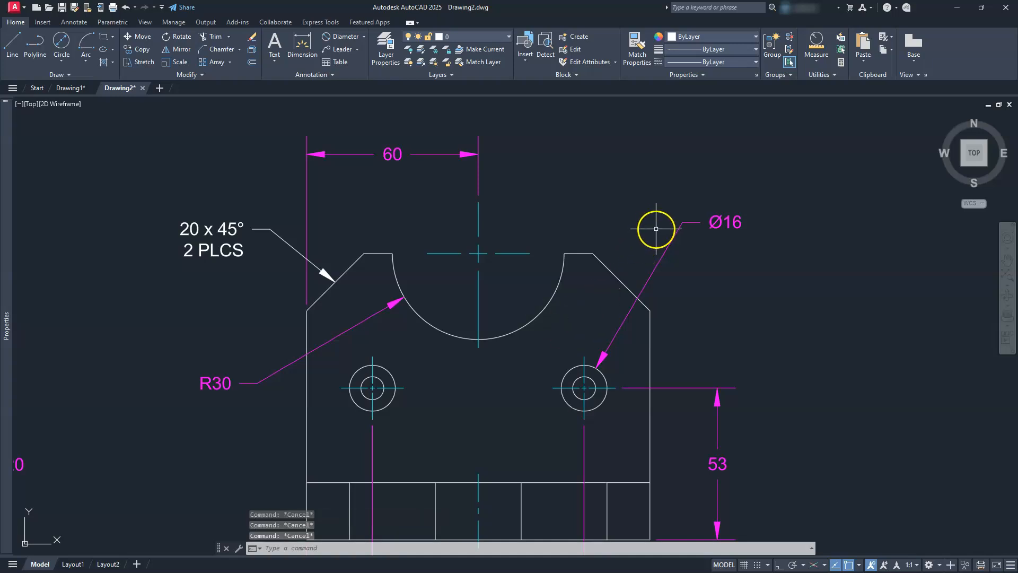
# - Edit the counterbore's diameter dimension text and append the depth value "8" after the diameter
pyautogui.click(727, 222)
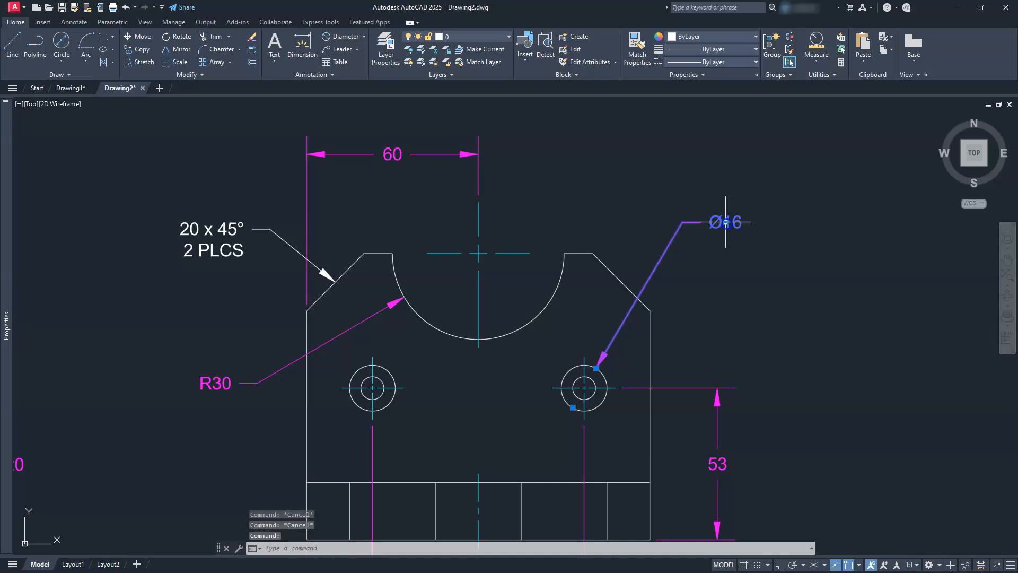
pyautogui.moveTo(725, 222)
pyautogui.press('Escape')
pyautogui.doubleClick(737, 213)
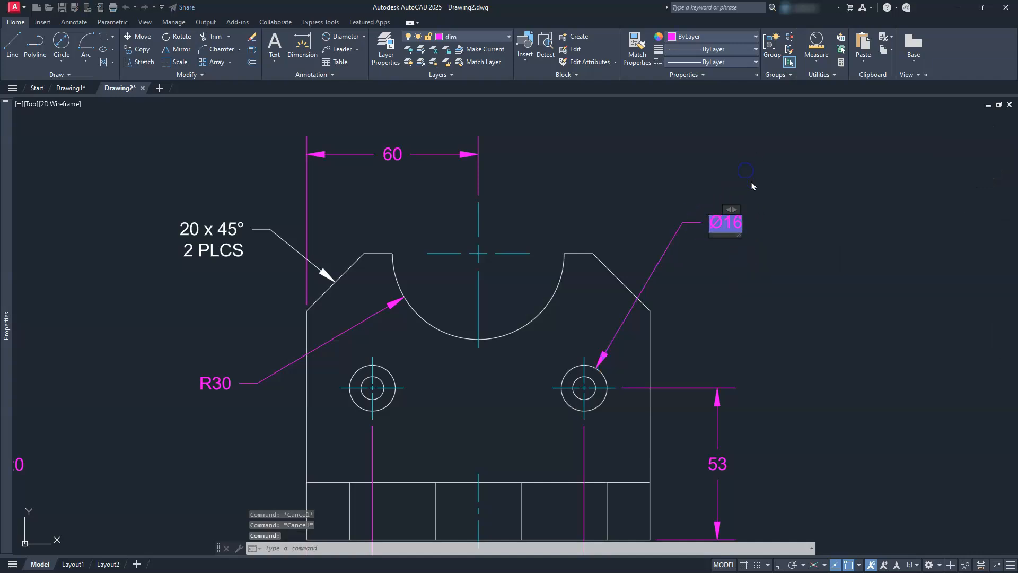
pyautogui.scroll(4, 730, 234)
pyautogui.moveTo(732, 238); pyautogui.dragTo(572, 239, button='middle')
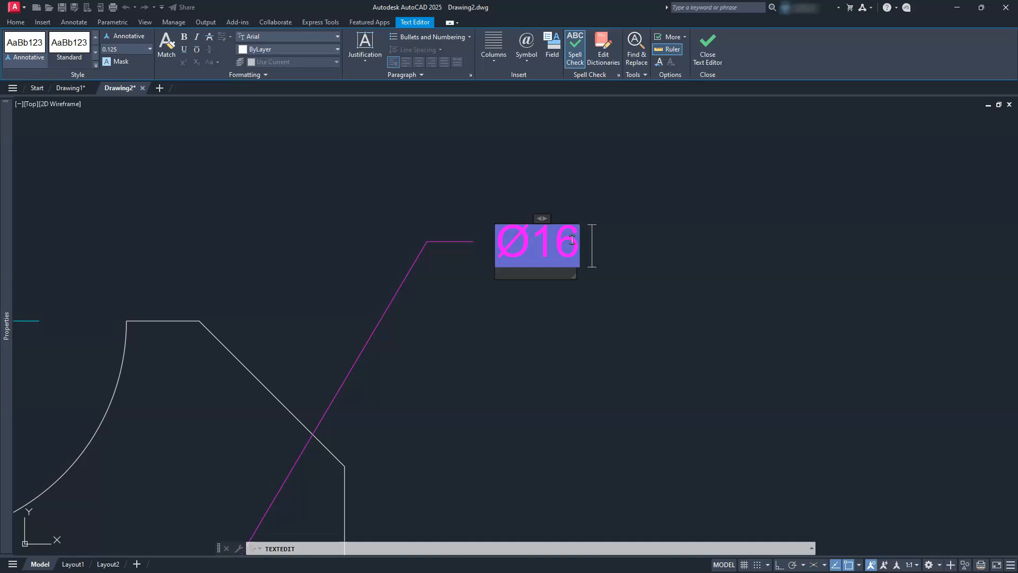
pyautogui.write('8')
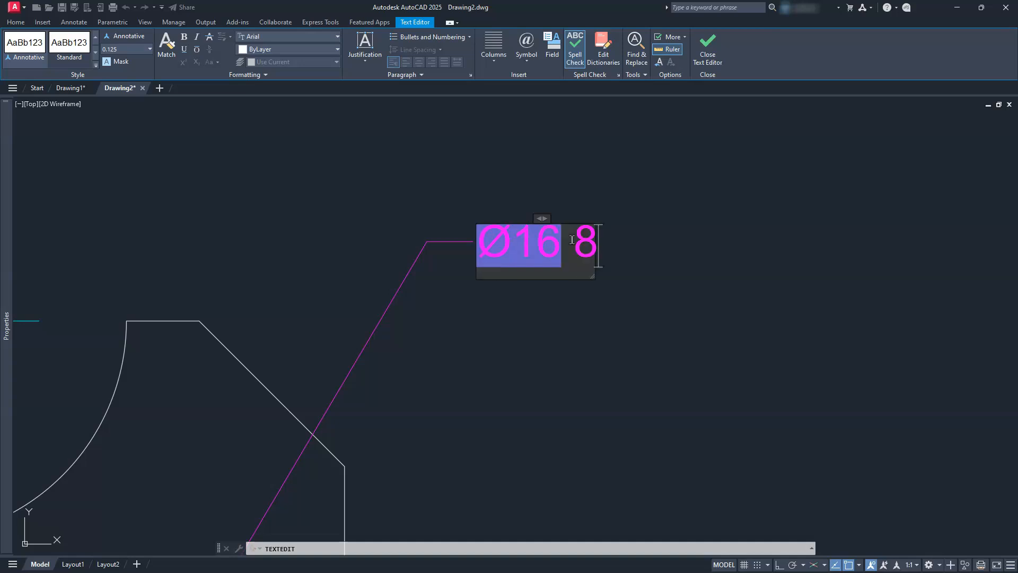
# - Add two more lines to the hole note, "Ø12 THRU" with the diameter symbol and "2 PLCS"
pyautogui.press('Return')
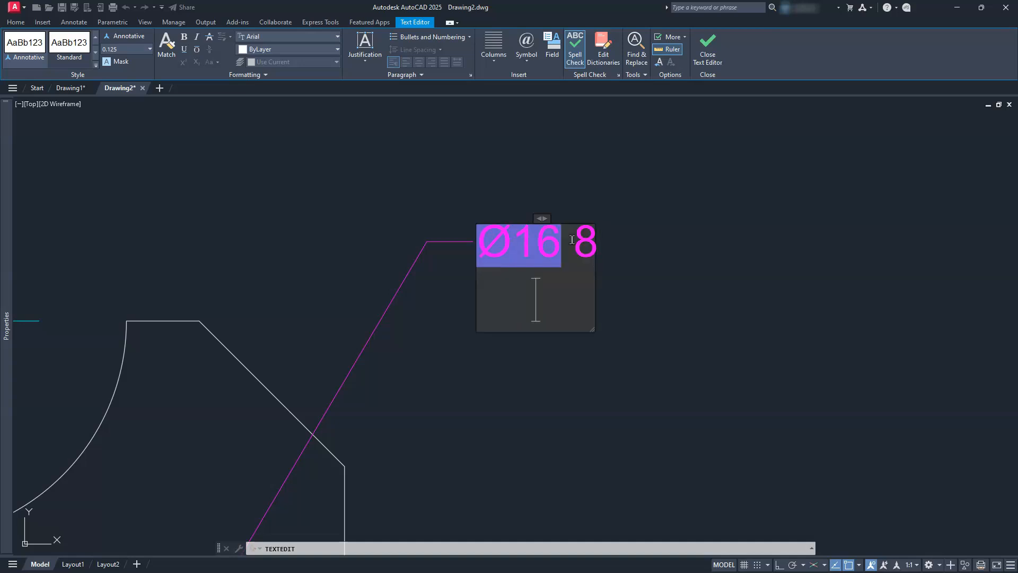
pyautogui.click(529, 61)
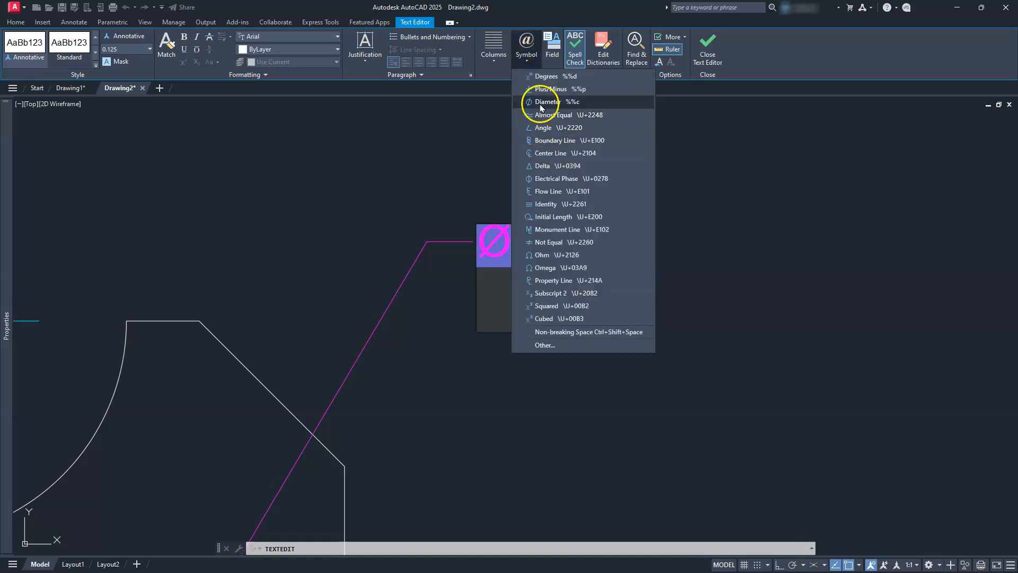
pyautogui.click(540, 102)
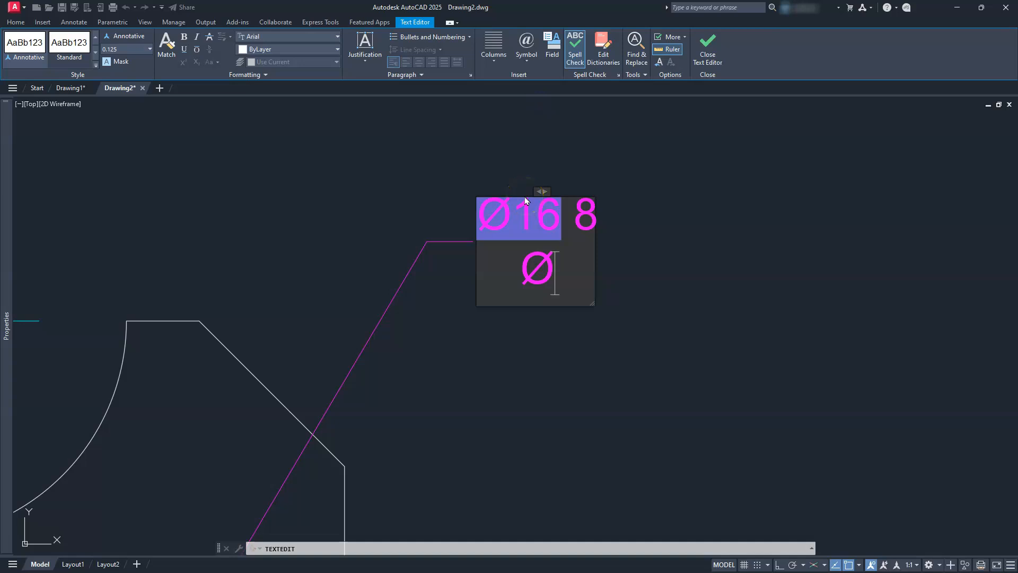
pyautogui.write('12')
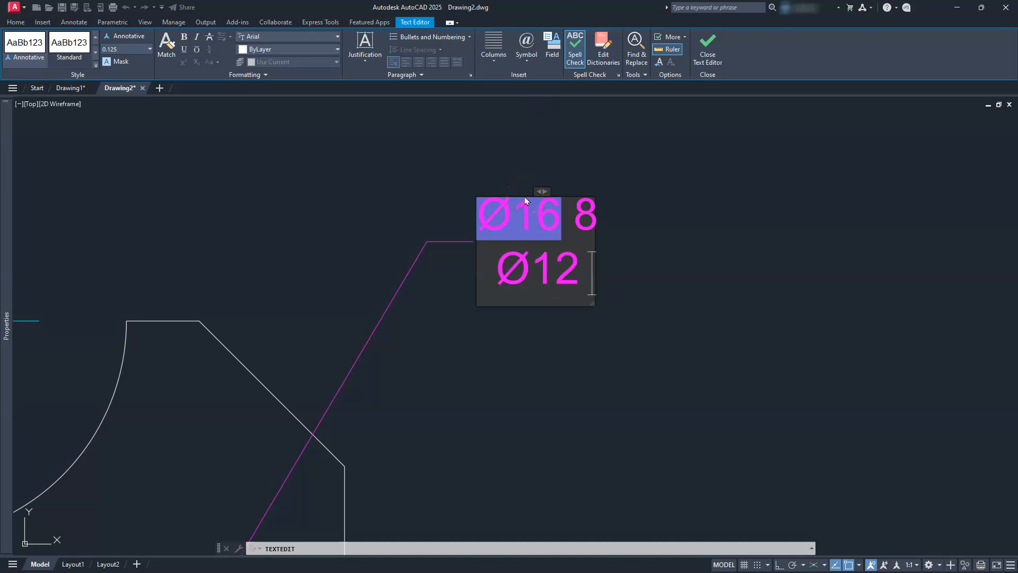
pyautogui.write(' THRUU')
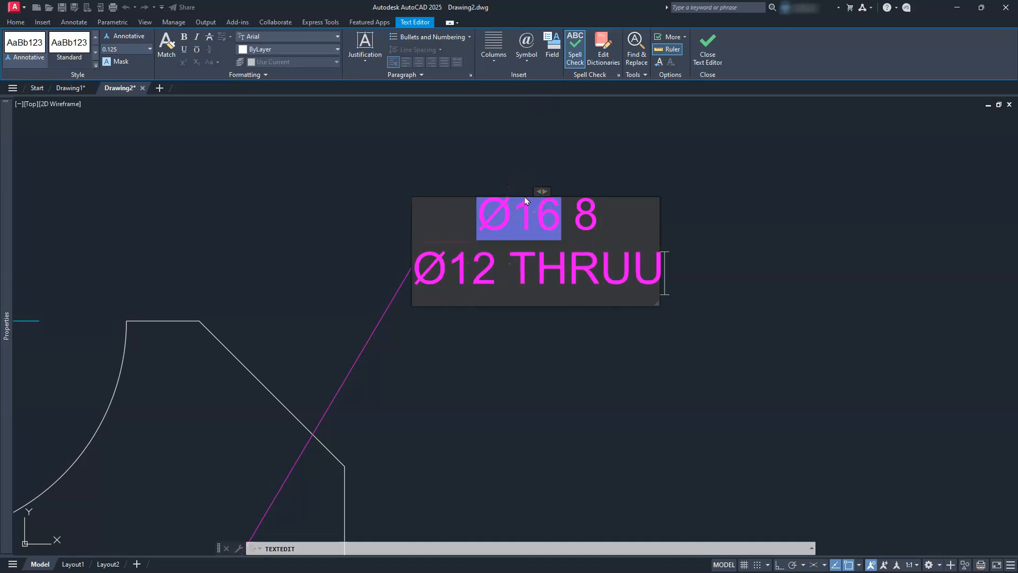
pyautogui.press('BackSpace')
pyautogui.press('Return')
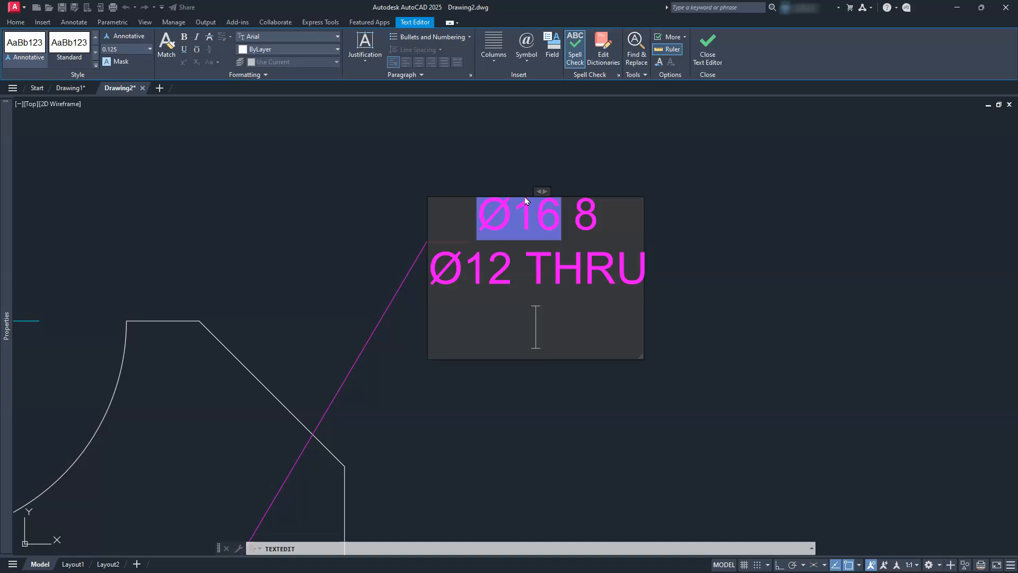
pyautogui.write('2PL')
pyautogui.press('BackSpace')
pyautogui.press('BackSpace')
pyautogui.write('PLCS')
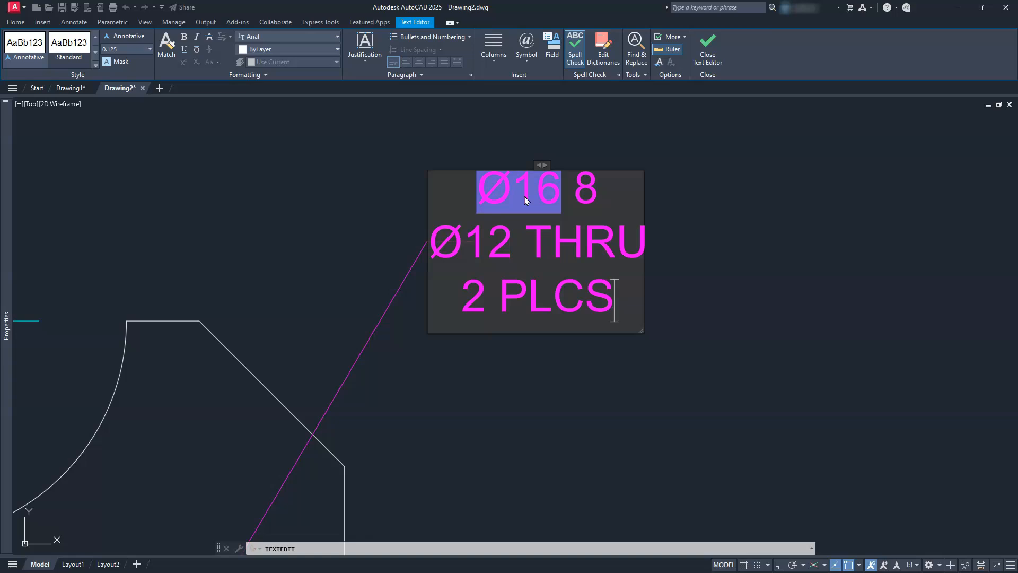
# - Place the cursor before Ø16 in the hole note and copy the counterbore symbol from the GDT font's character map
pyautogui.click(476, 185)
pyautogui.moveTo(475, 185); pyautogui.dragTo(462, 191)
pyautogui.click(525, 57)
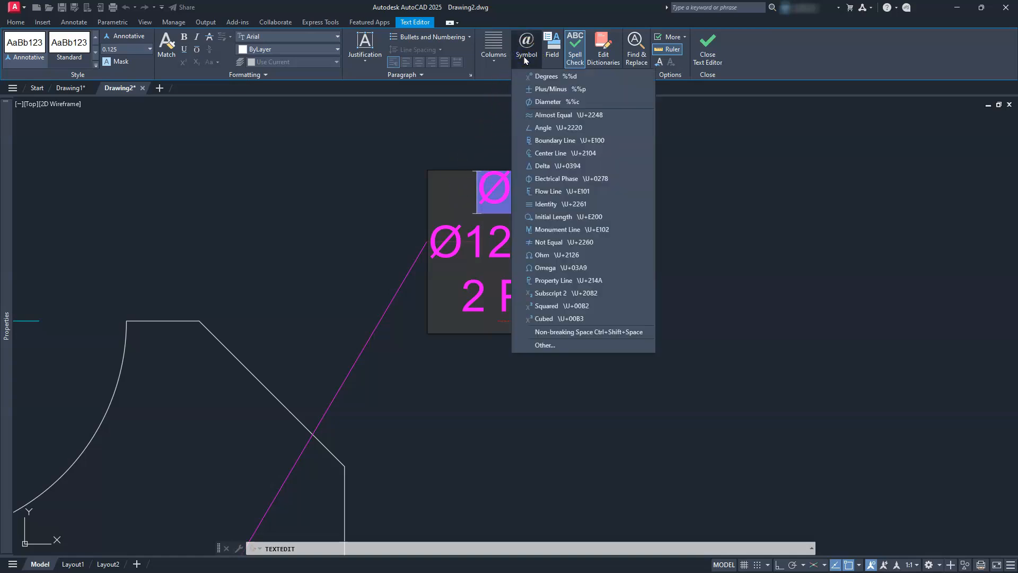
pyautogui.click(568, 347)
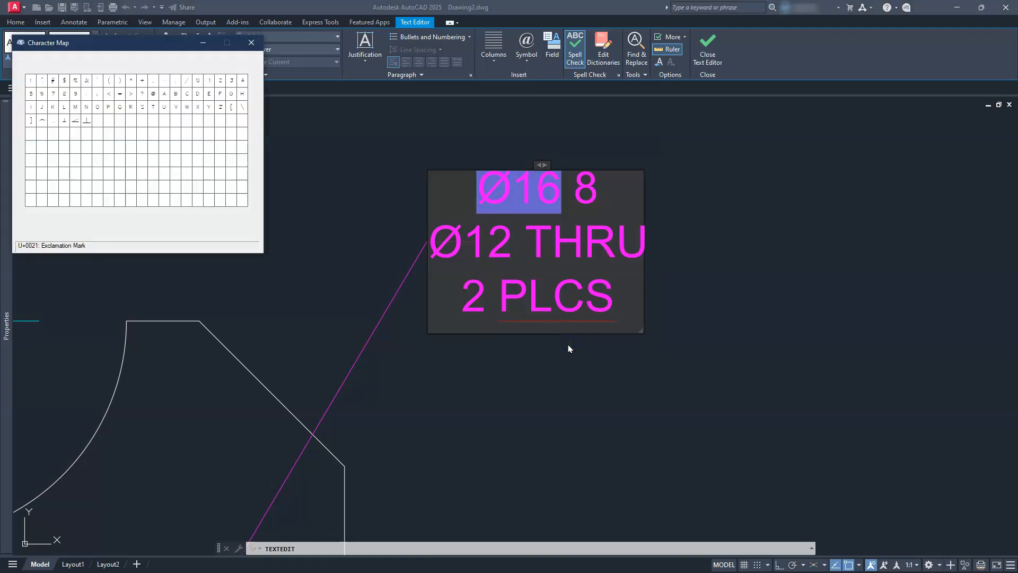
pyautogui.moveTo(165, 42); pyautogui.dragTo(503, 260)
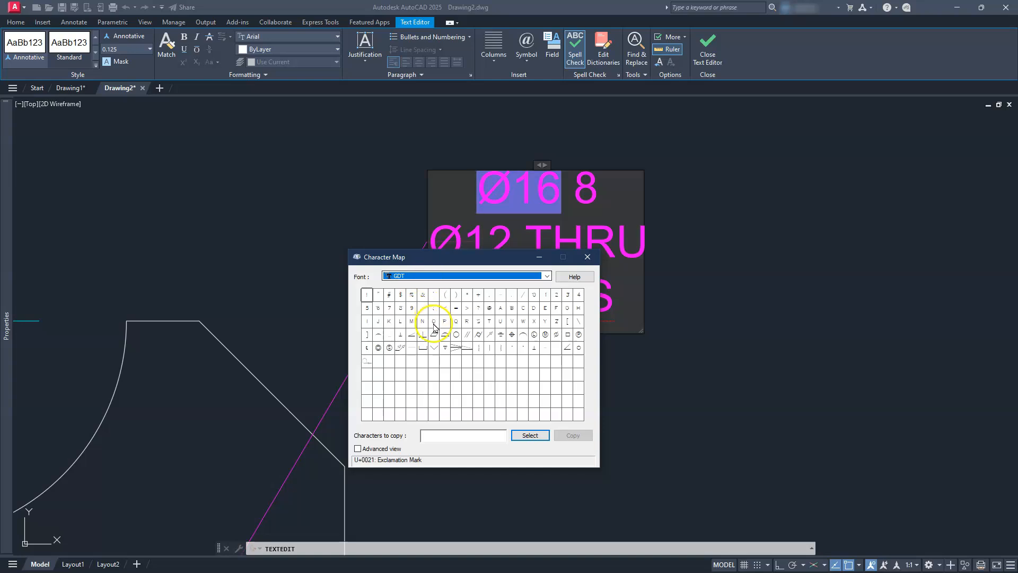
pyautogui.click(422, 348)
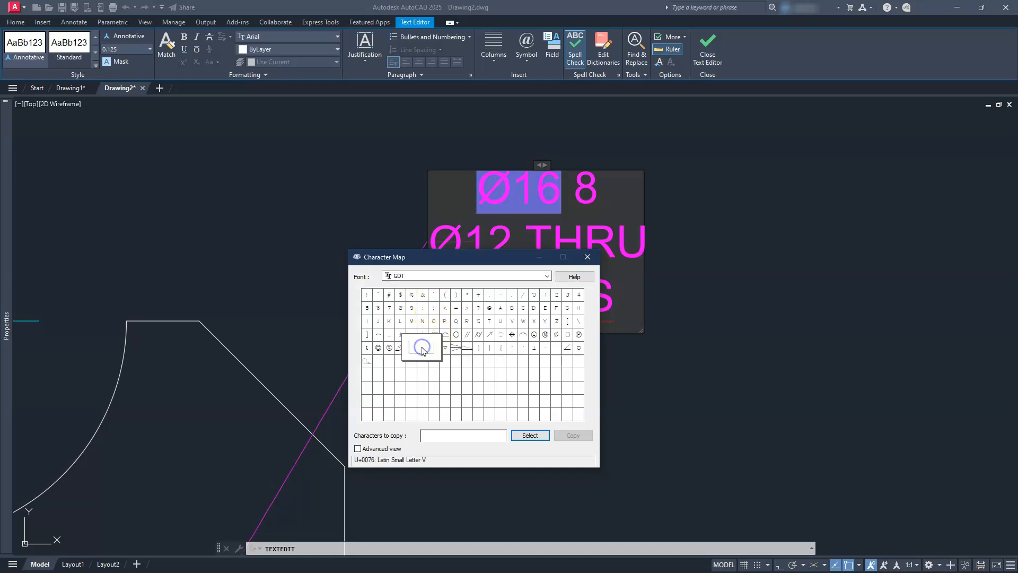
pyautogui.click(425, 350)
pyautogui.click(530, 435)
pyautogui.click(572, 435)
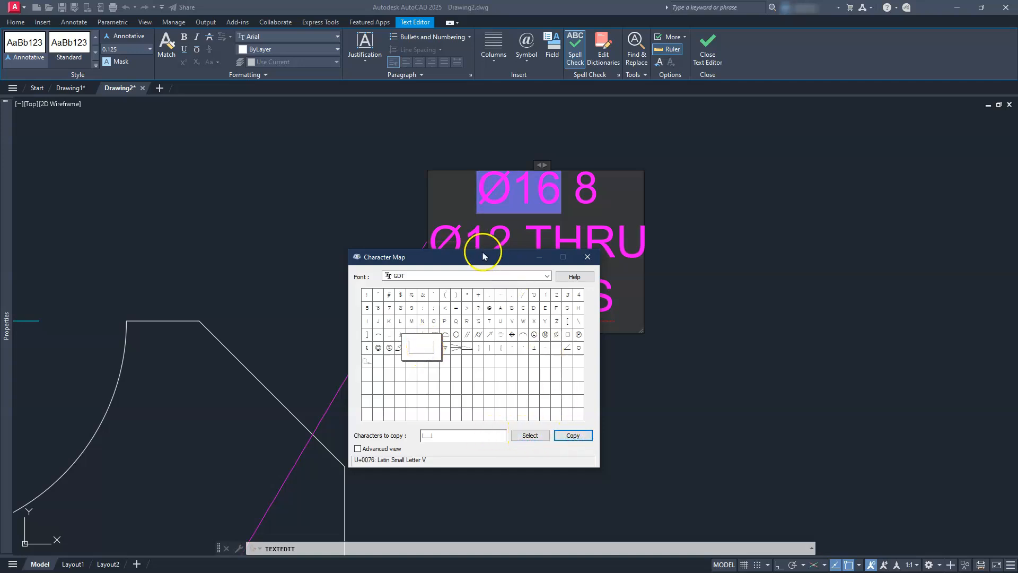
# - Paste the counterbore symbol before Ø16 and remove the extra line break so both share one line
pyautogui.click(467, 191)
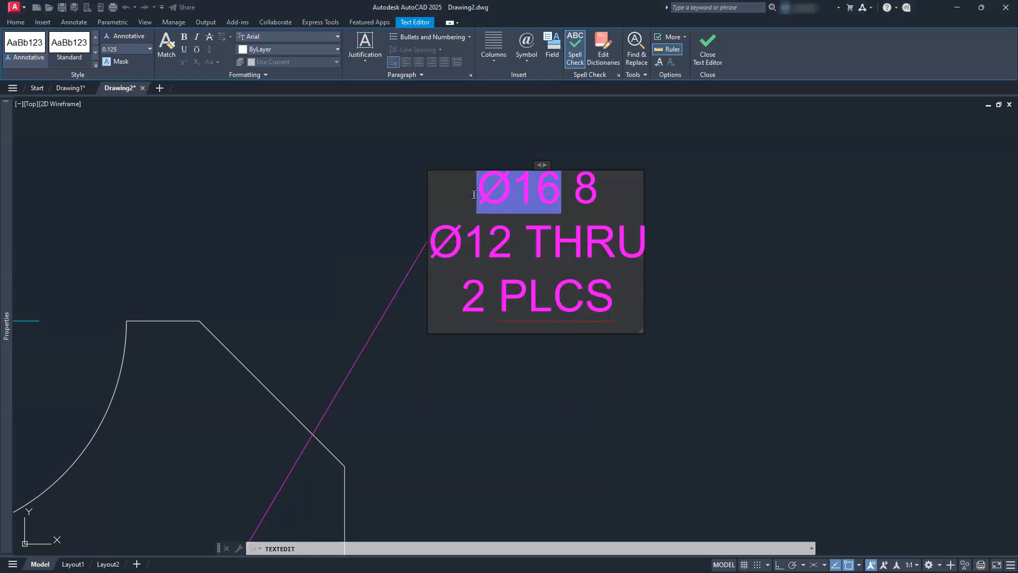
pyautogui.rightClick(473, 194)
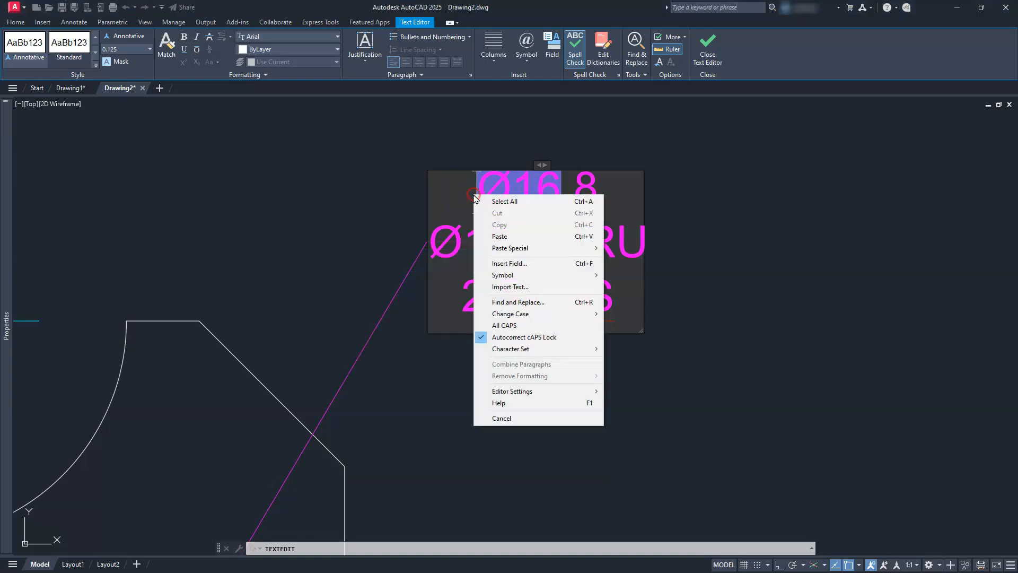
pyautogui.click(507, 238)
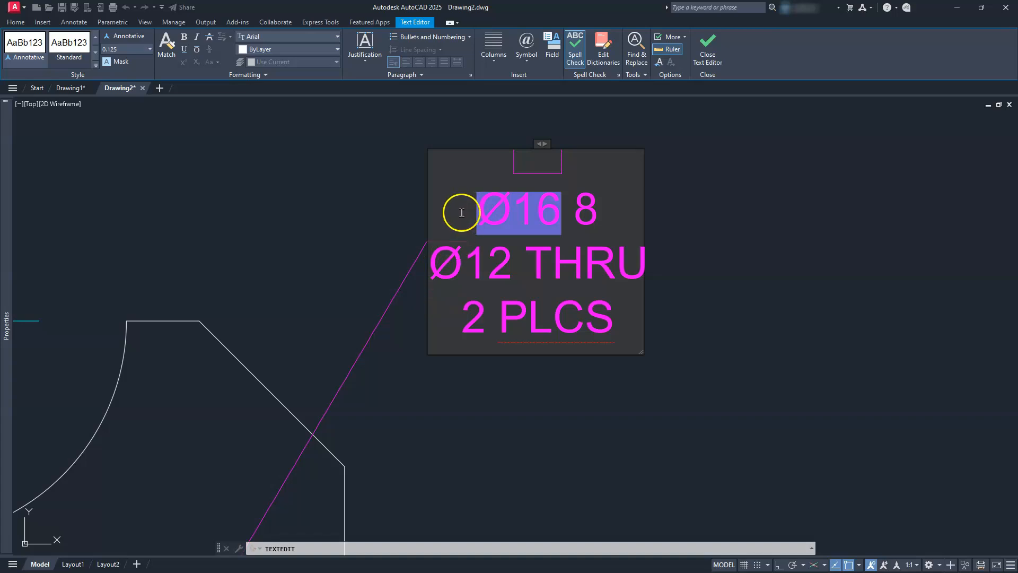
pyautogui.click(571, 155)
pyautogui.press('Delete')
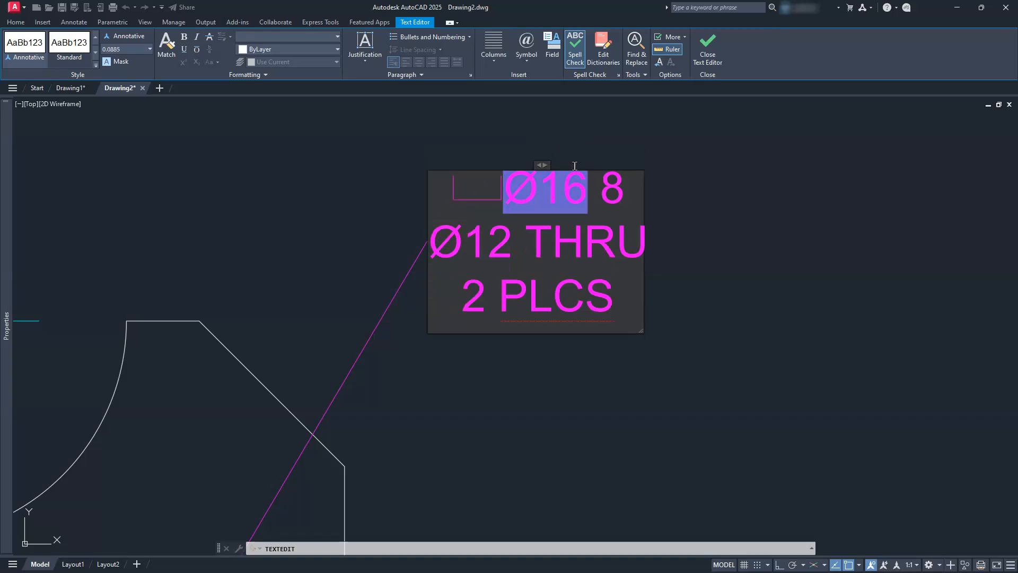
# - Place the cursor before the depth value 8 and copy the depth symbol from the GDT font's character map
pyautogui.click(595, 196)
pyautogui.click(601, 194)
pyautogui.click(527, 53)
pyautogui.click(557, 345)
pyautogui.moveTo(112, 46); pyautogui.dragTo(451, 134)
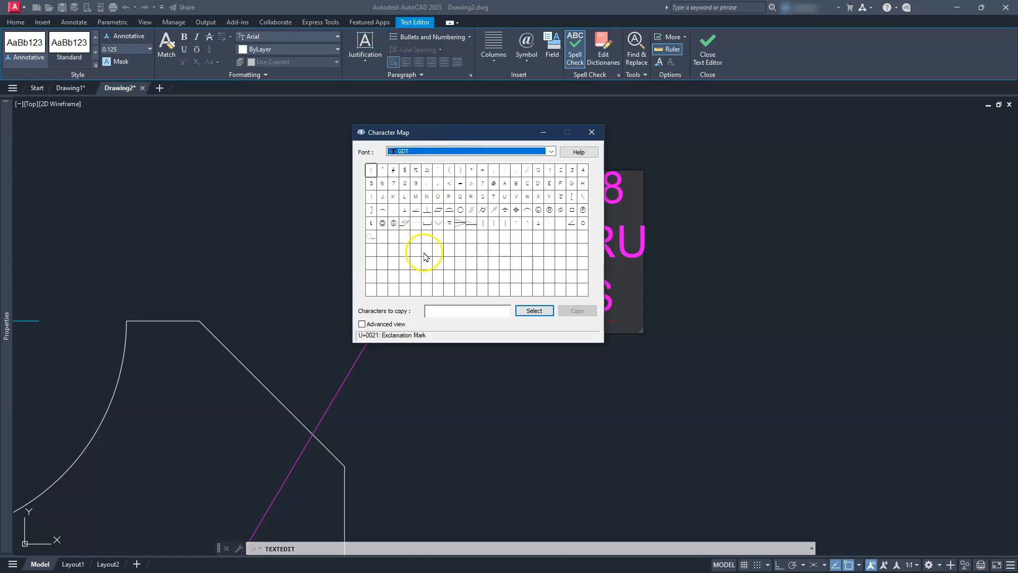
pyautogui.click(449, 222)
pyautogui.click(535, 311)
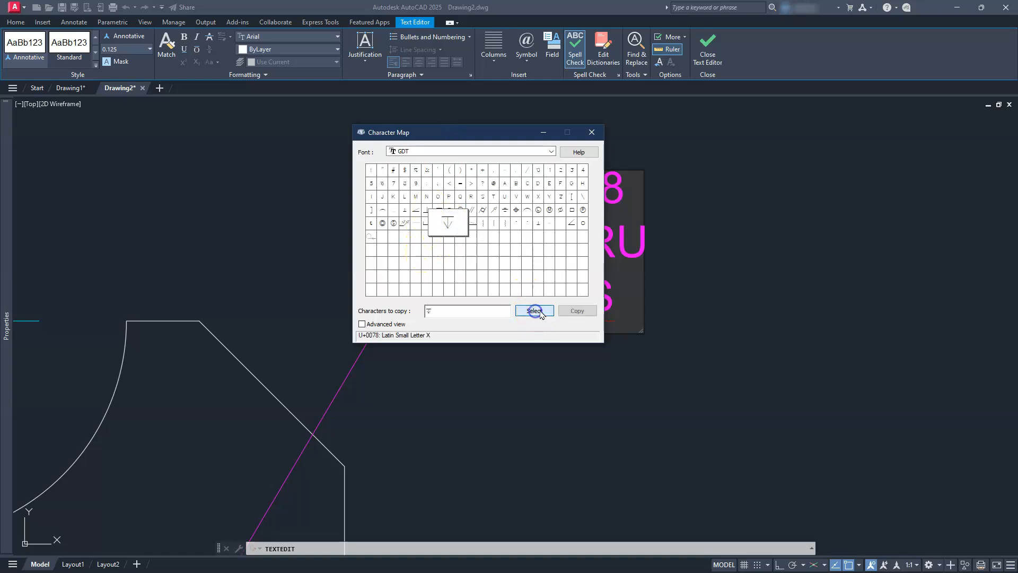
pyautogui.click(573, 310)
pyautogui.click(592, 132)
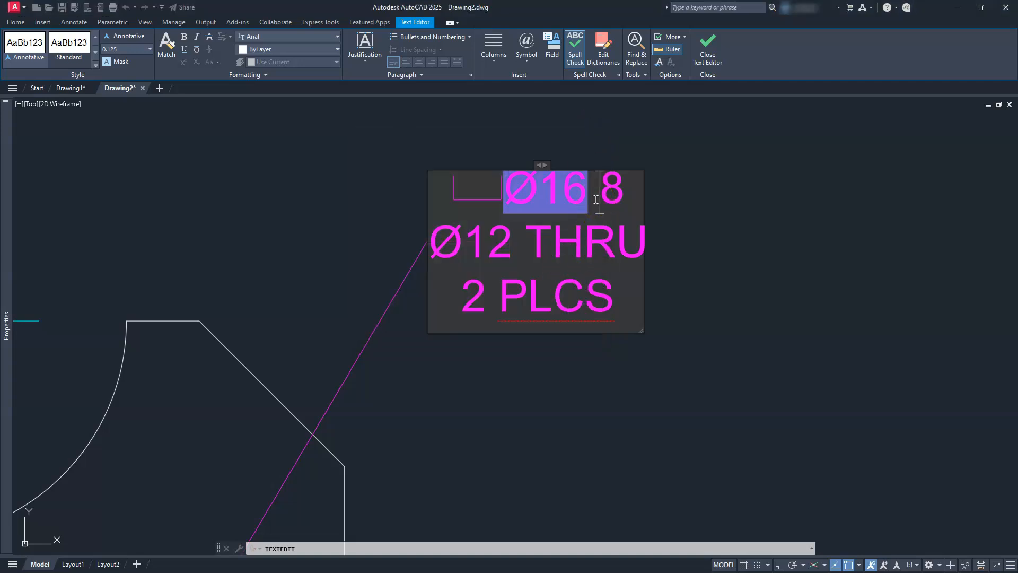
# - Paste the depth symbol before the 8, remove the extra line break and finish editing the hole note
pyautogui.hotkey('ctrl', 'v')
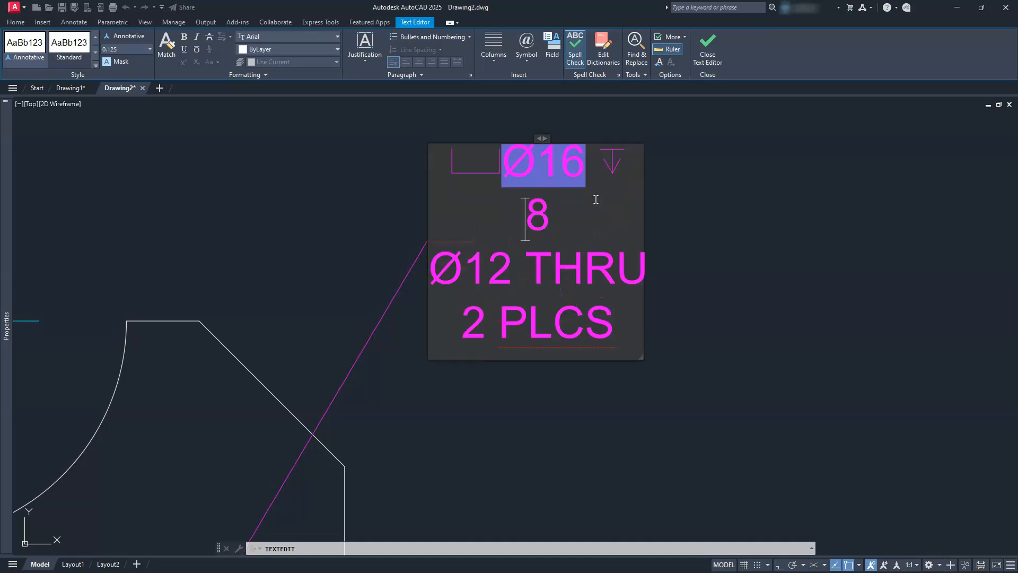
pyautogui.click(537, 213)
pyautogui.click(585, 160)
pyautogui.press('BackSpace')
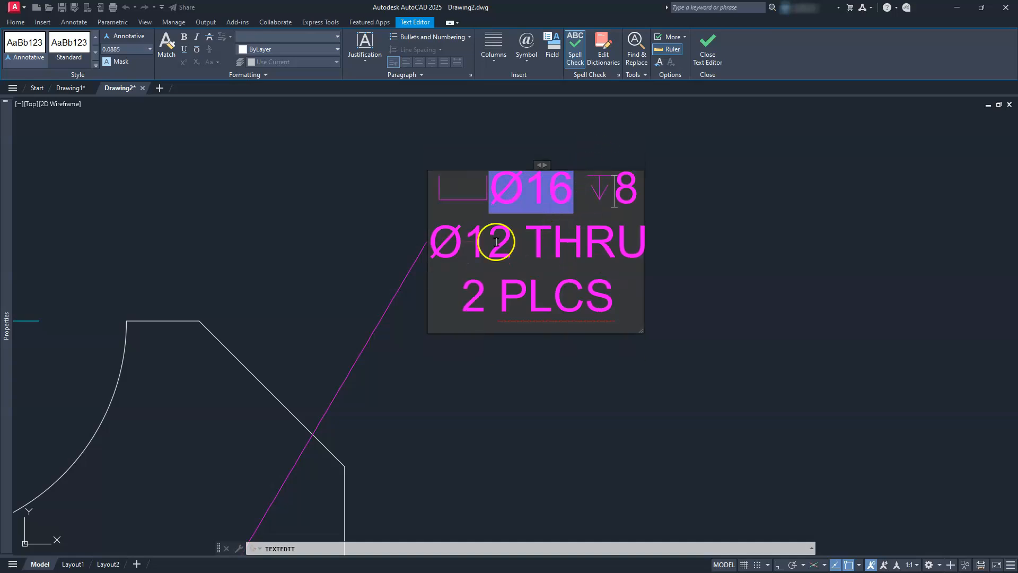
pyautogui.click(703, 47)
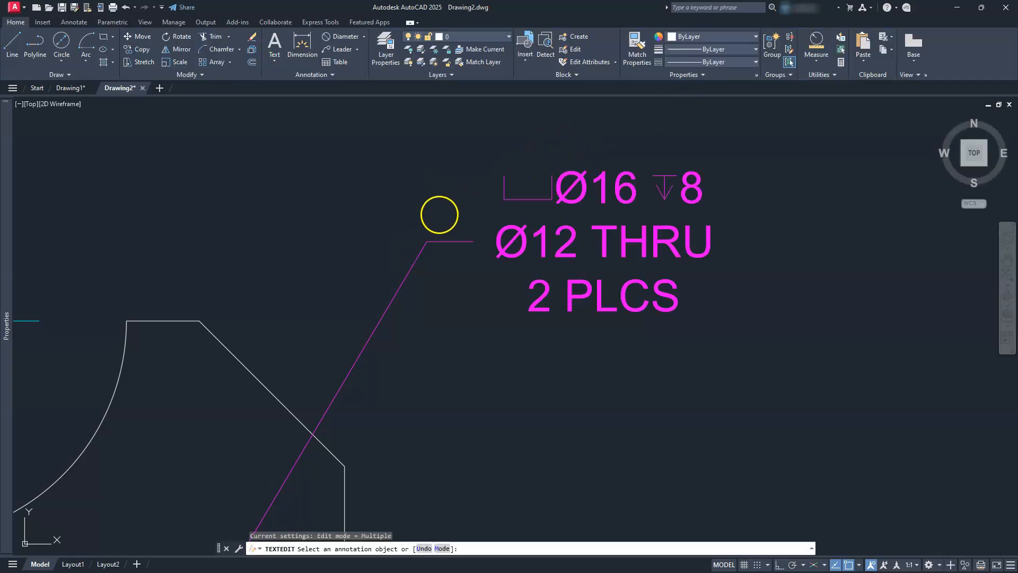
pyautogui.scroll(-4, 477, 236)
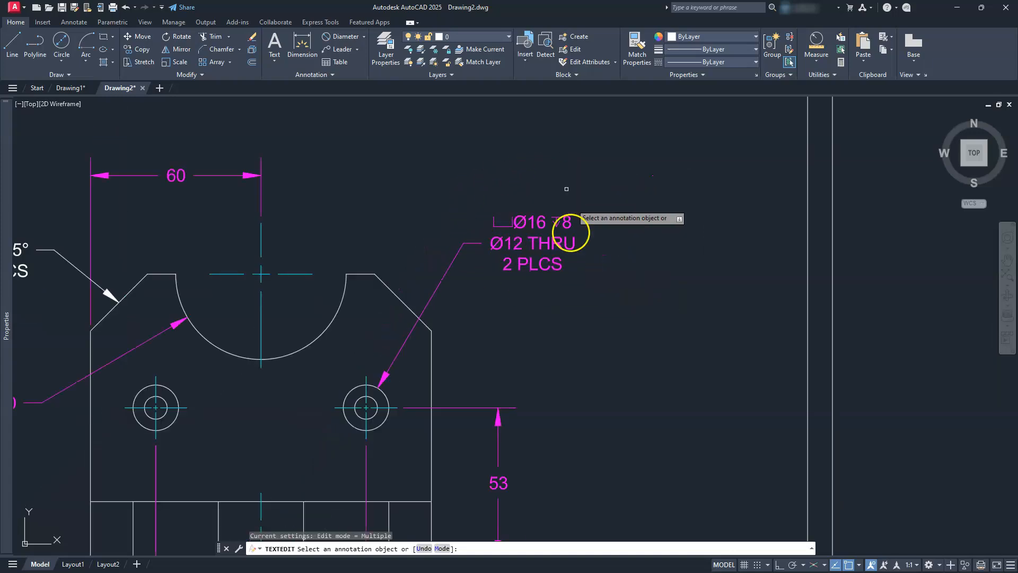
pyautogui.press('Escape')
pyautogui.press('Escape')
pyautogui.press('Escape')
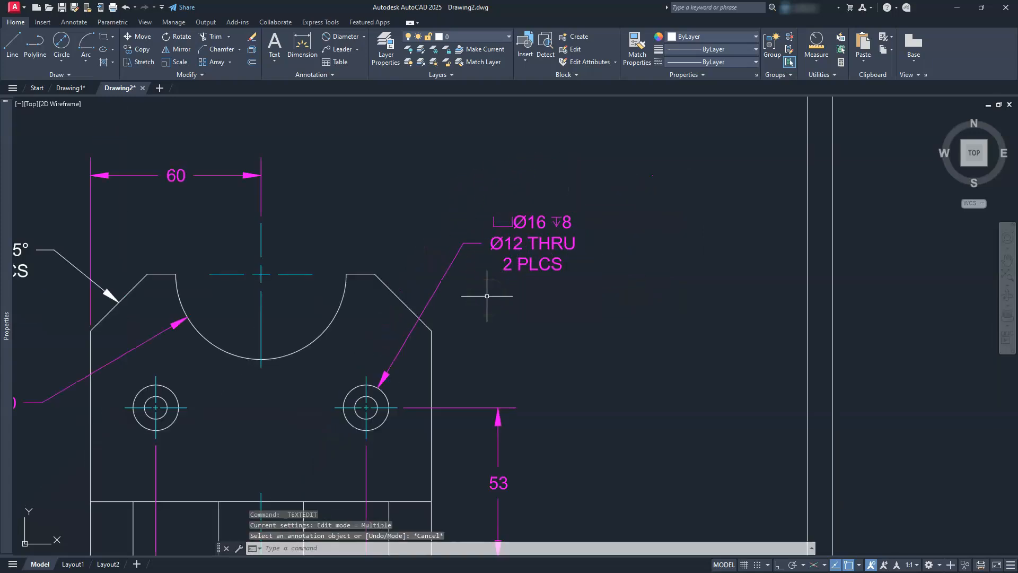
# - Match the properties of the 60 dimension above the front view onto the "20 x 45° 2 PLCS" leader and its text
pyautogui.moveTo(228, 244); pyautogui.dragTo(455, 241, button='middle')
pyautogui.scroll(-2, 455, 241)
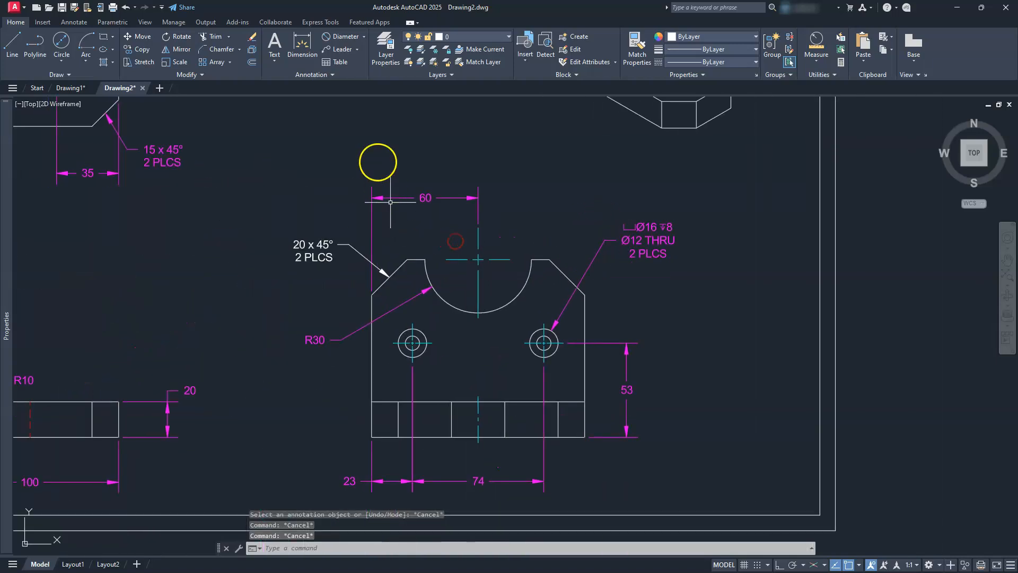
pyautogui.click(636, 45)
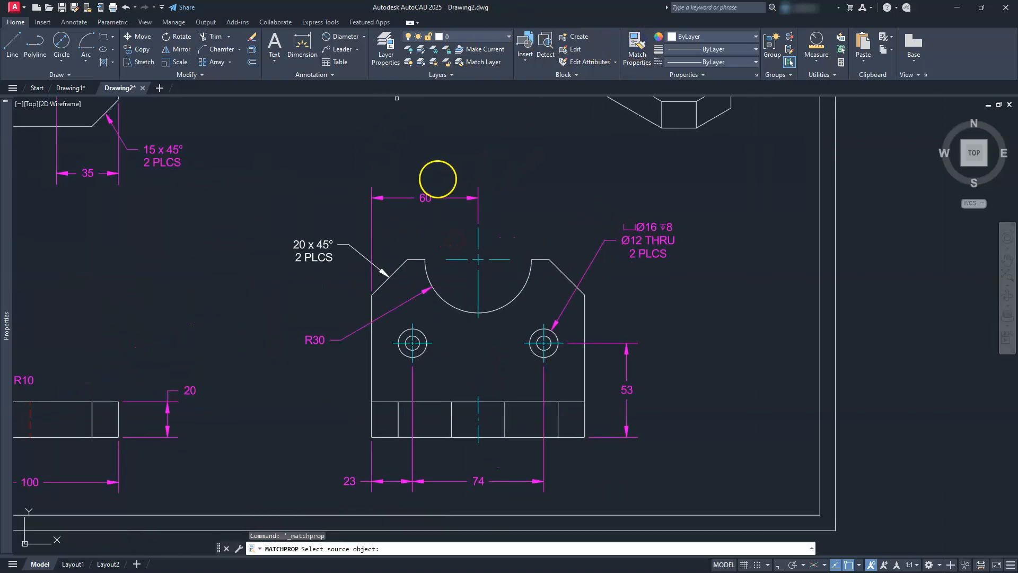
pyautogui.click(391, 197)
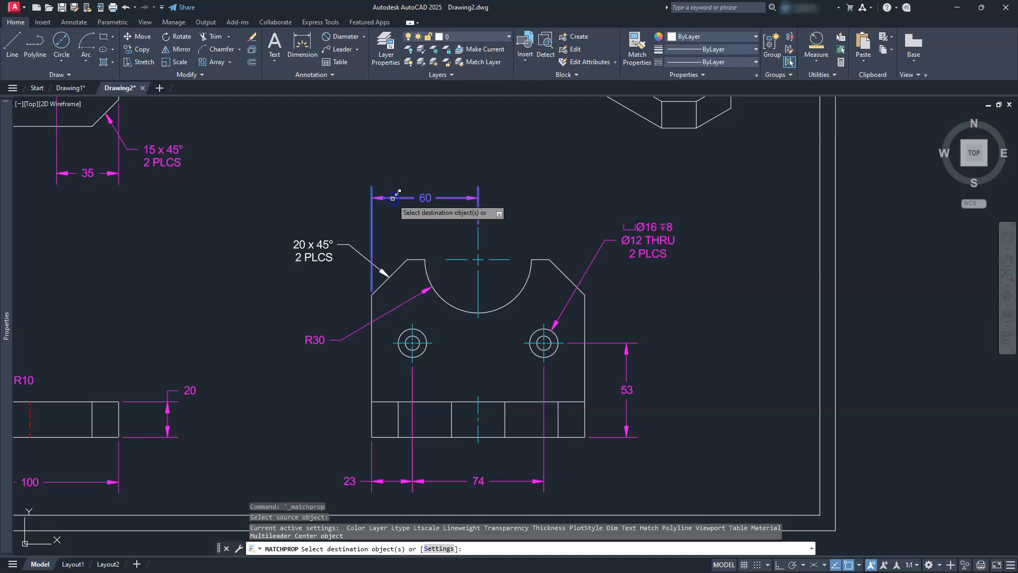
pyautogui.click(308, 215)
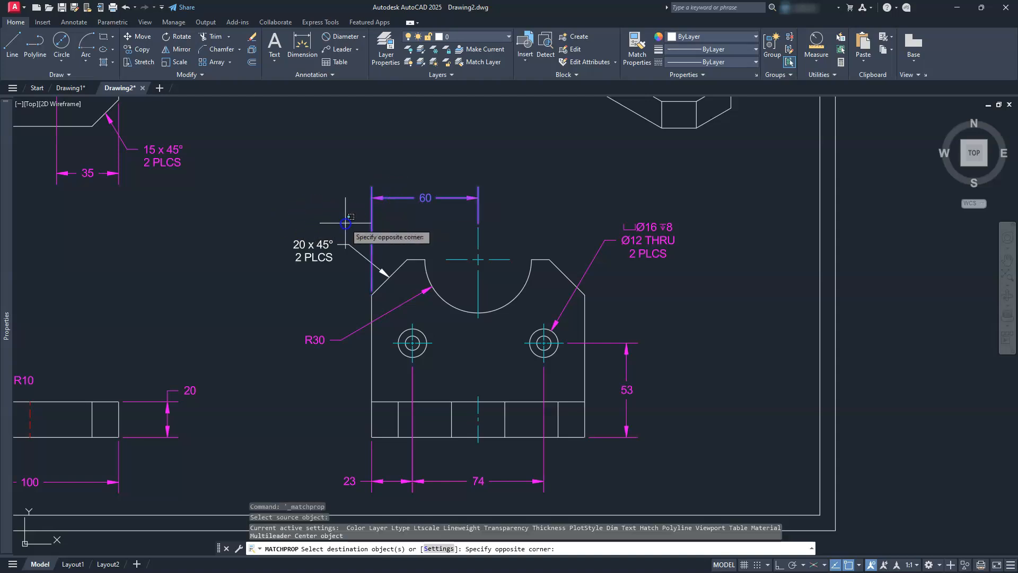
pyautogui.click(309, 252)
pyautogui.press('Escape')
pyautogui.press('Escape')
pyautogui.press('Escape')
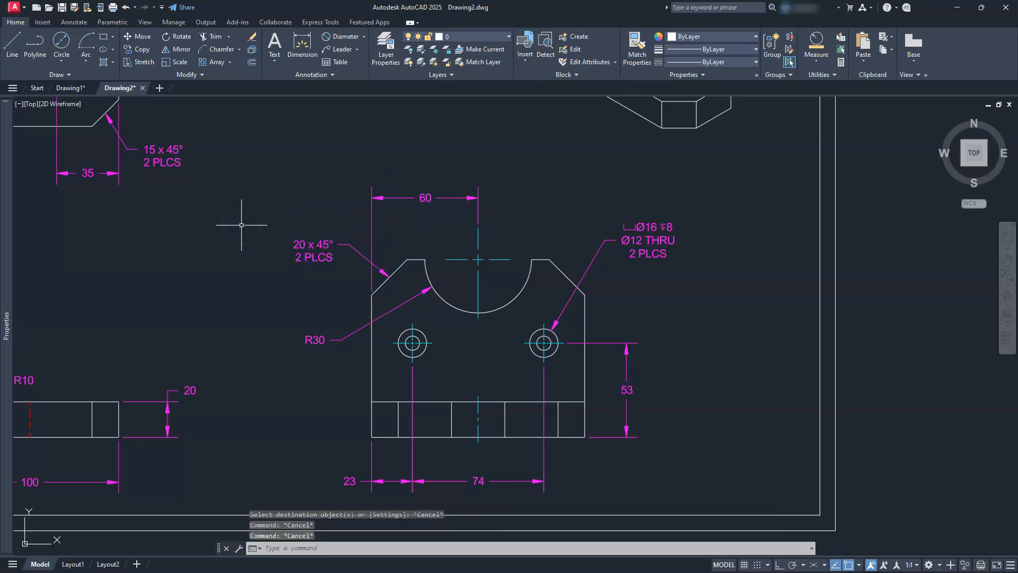
pyautogui.scroll(-2, 230, 225)
pyautogui.middleClick(223, 222)
pyautogui.middleClick(223, 221)
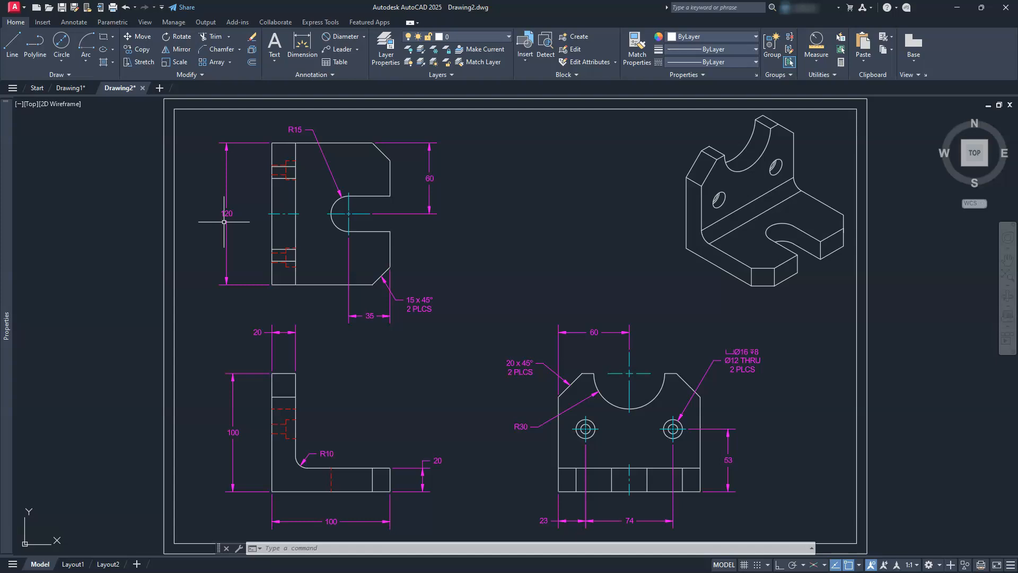
pyautogui.moveTo(6, 297)
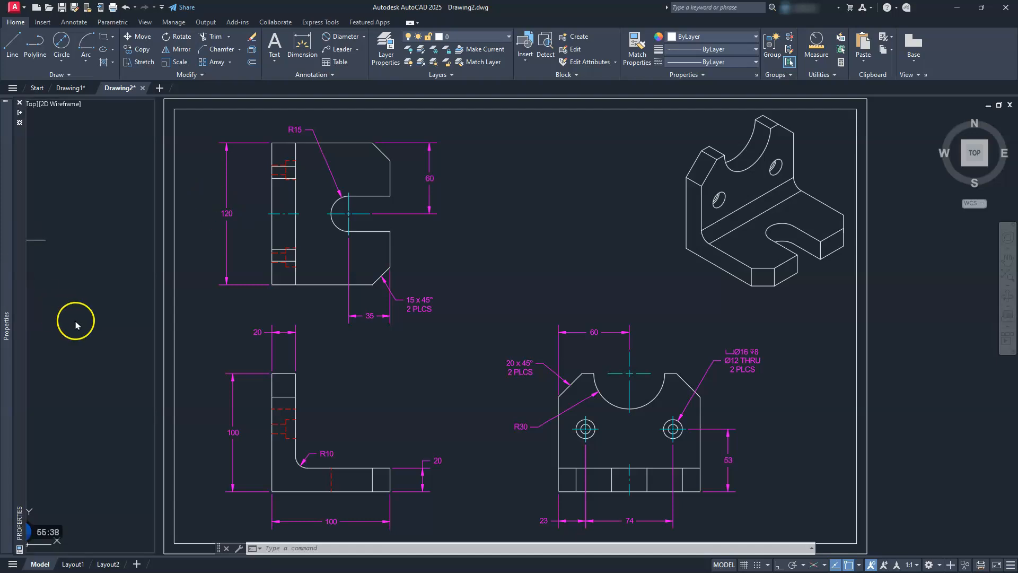